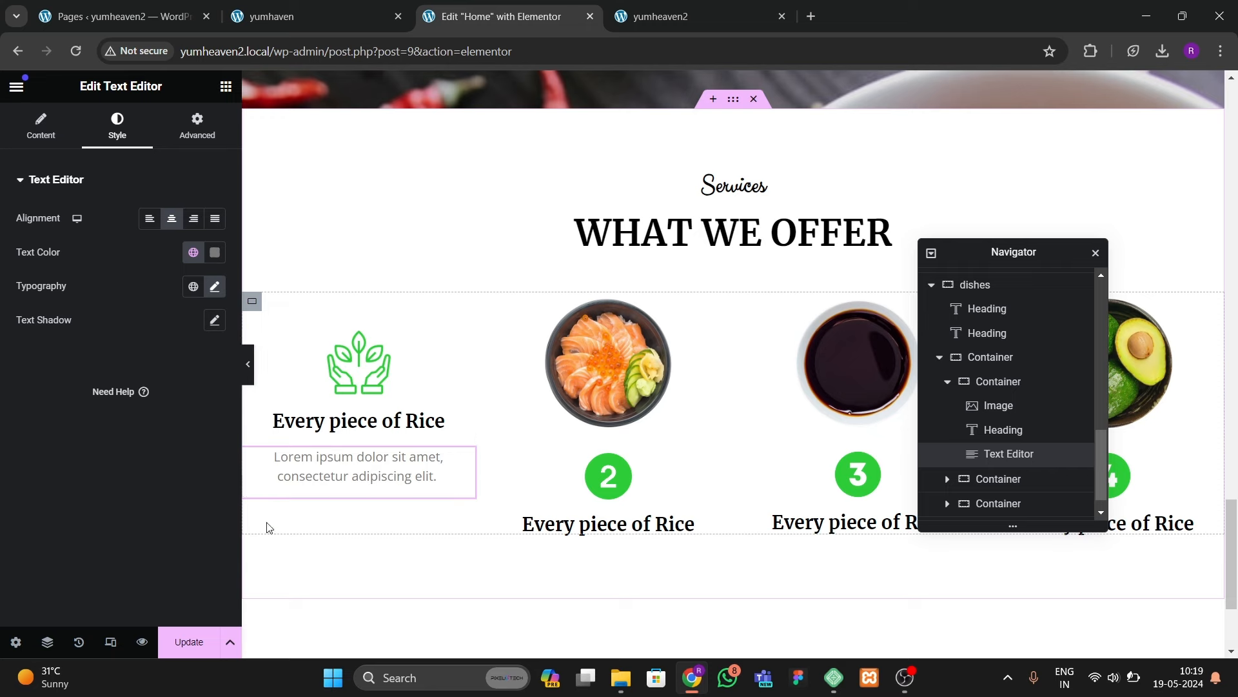
Step: Save the page, check it on the live site, then return to the editor
click(202, 653)
click(369, 19)
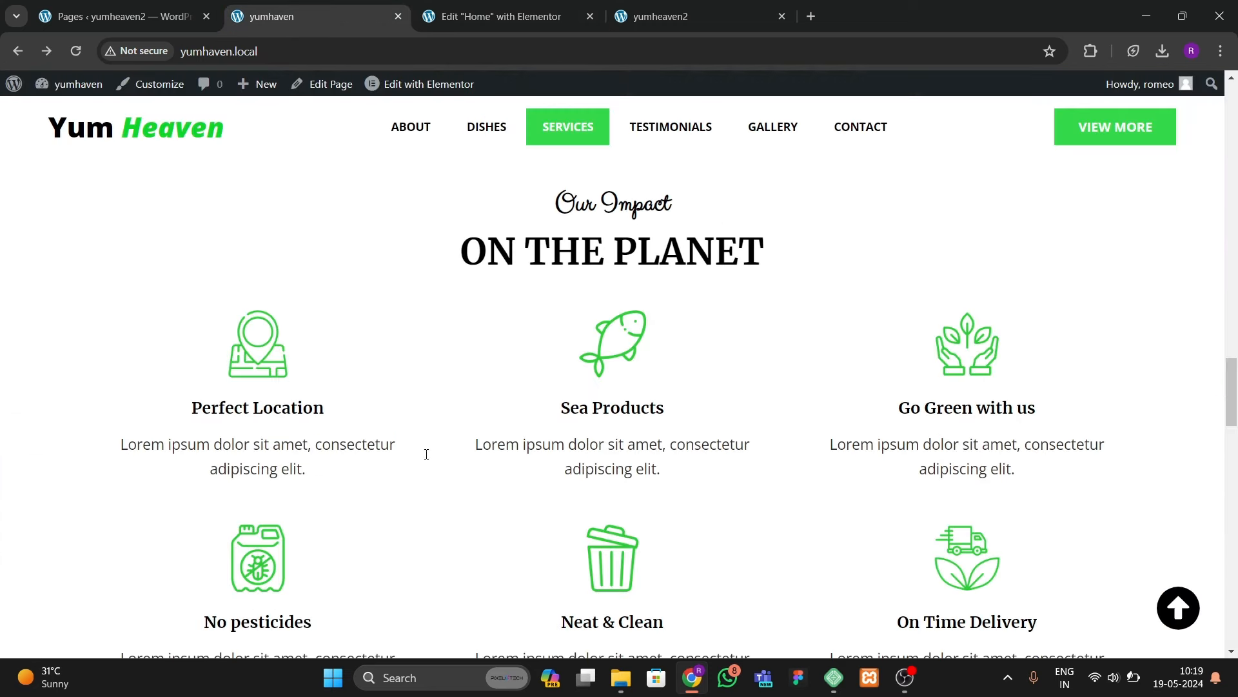
click(501, 16)
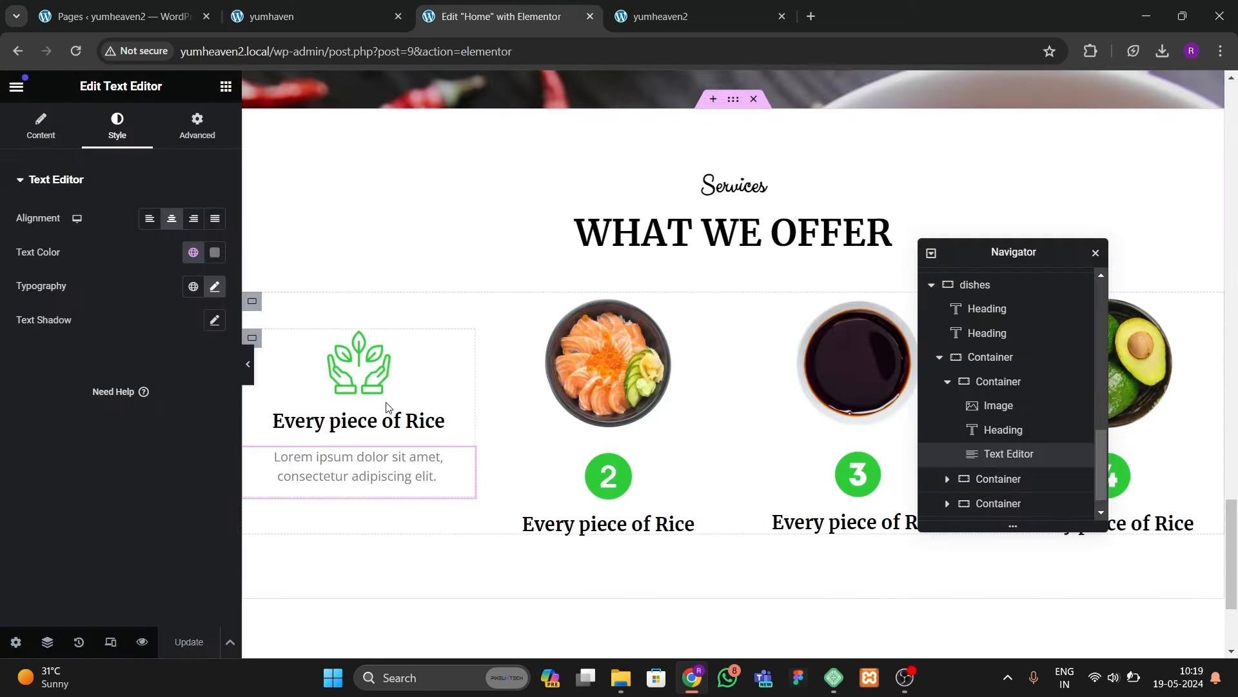
scroll(301, 352, down, 1)
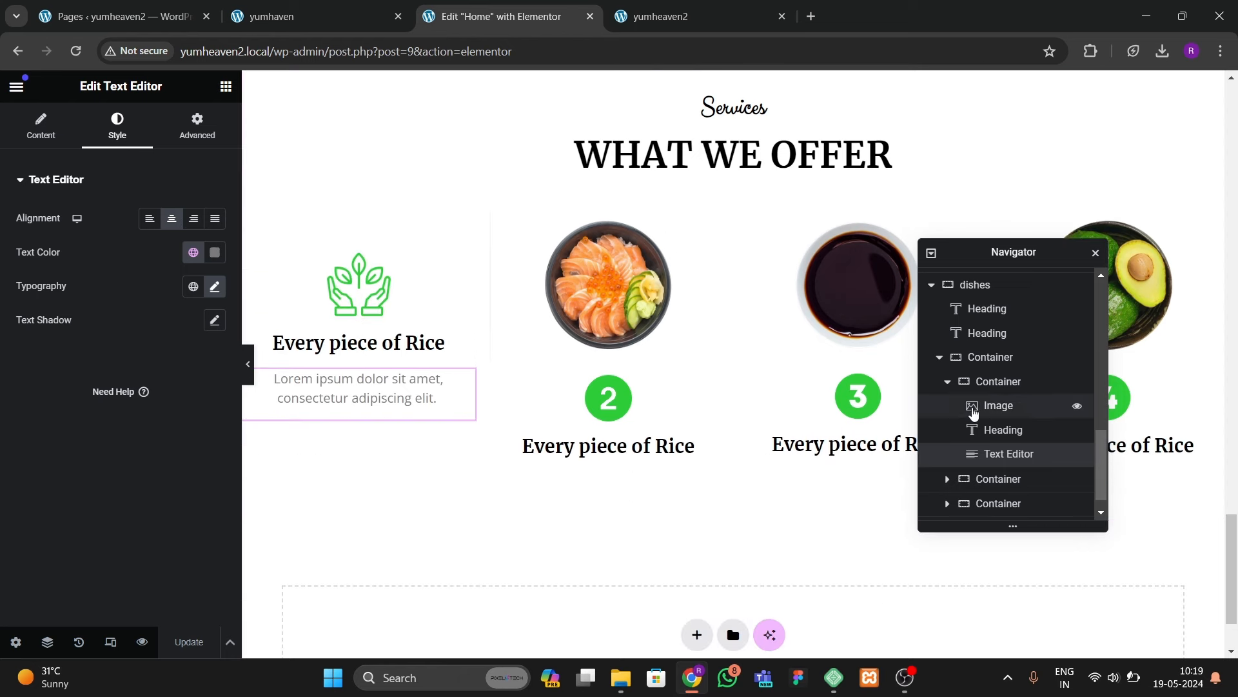
Step: Delete the salmon, soy sauce and avocado items from the What We Offer row
click(948, 382)
click(998, 460)
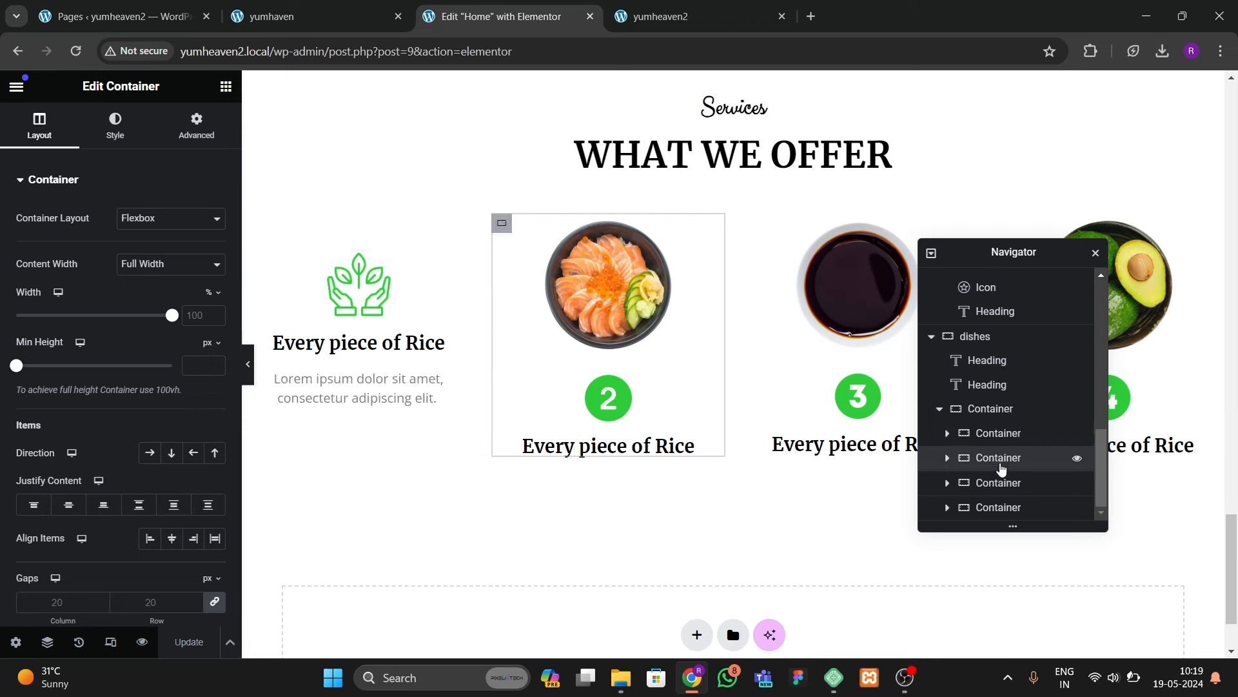
right_click(1001, 469)
click(1031, 636)
click(1011, 482)
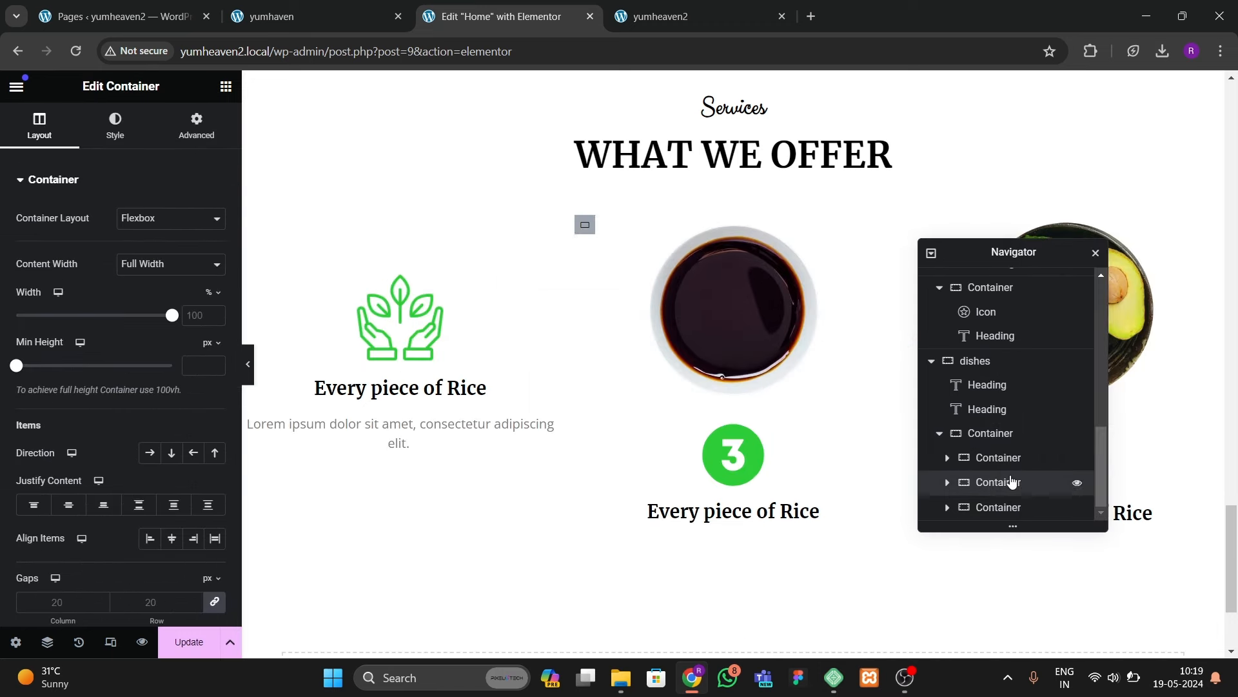
right_click(1011, 483)
click(1051, 636)
right_click(1011, 509)
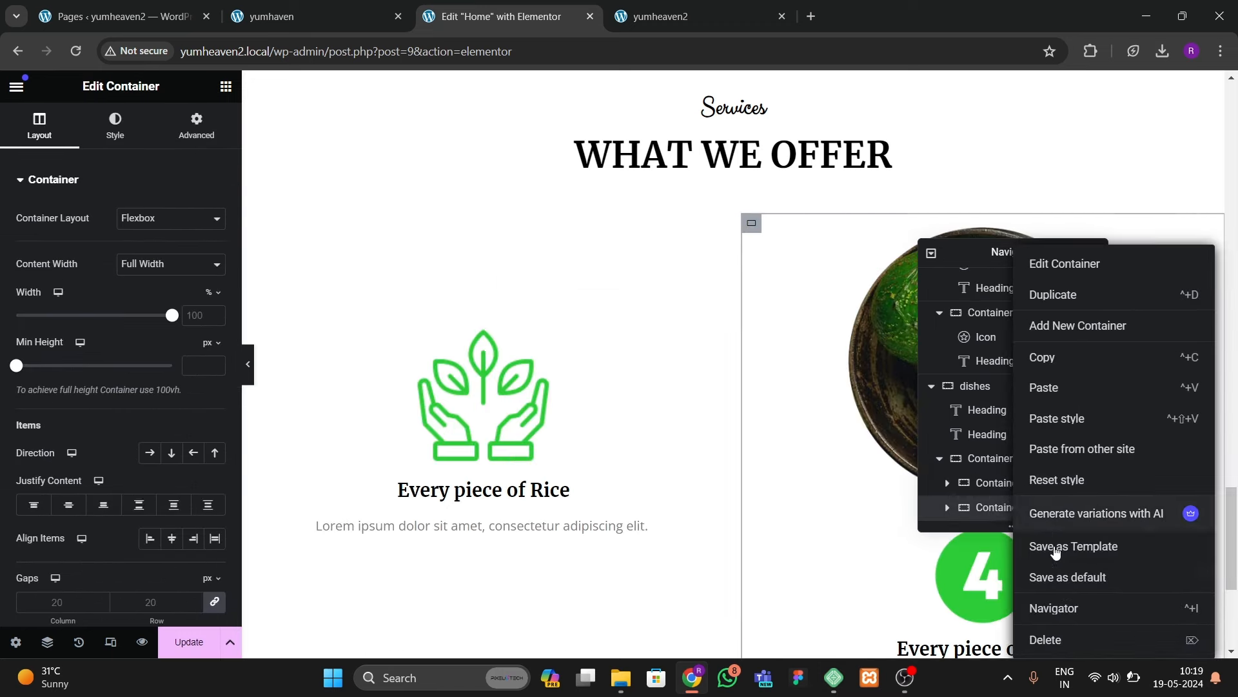
click(1045, 639)
Step: Duplicate the plant item twice so the row has three identical items
right_click(1001, 509)
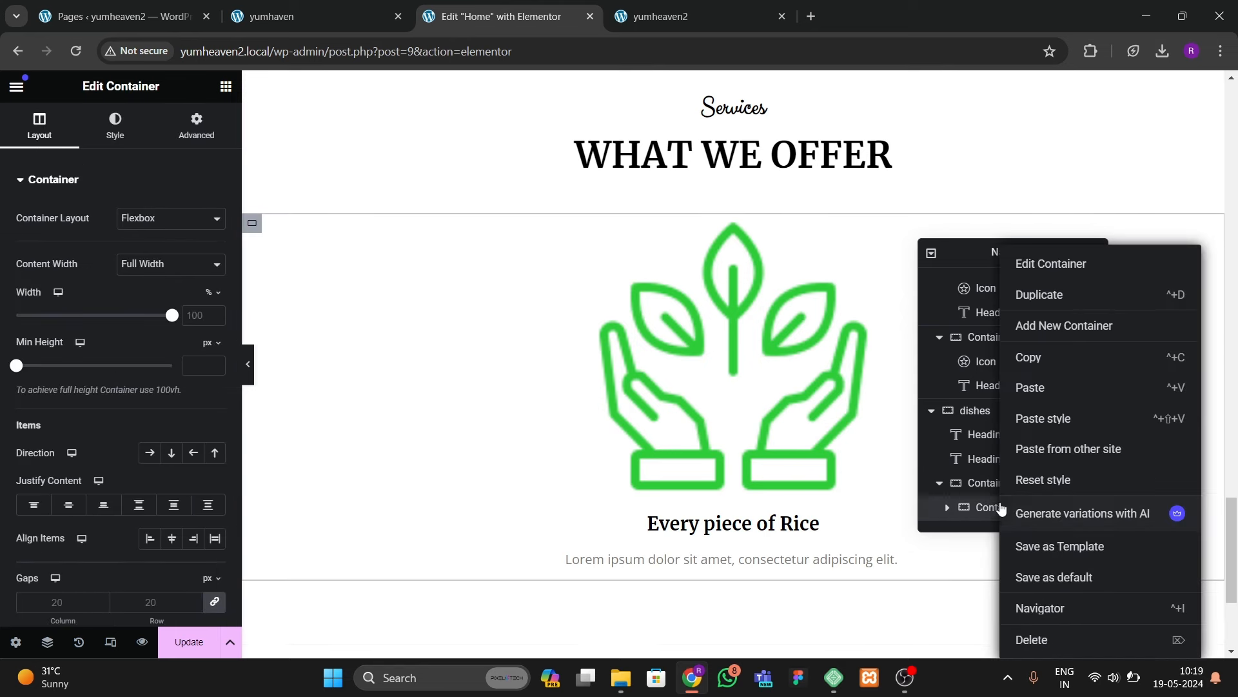
click(1032, 294)
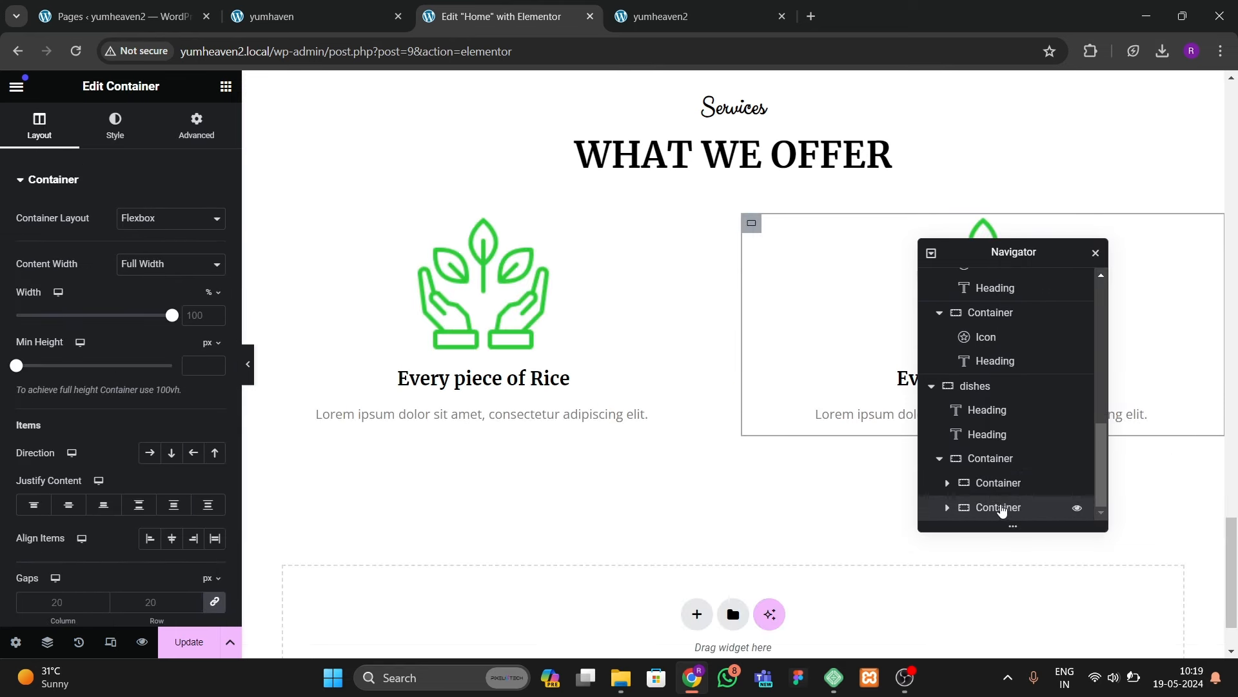
right_click(1001, 508)
click(1065, 303)
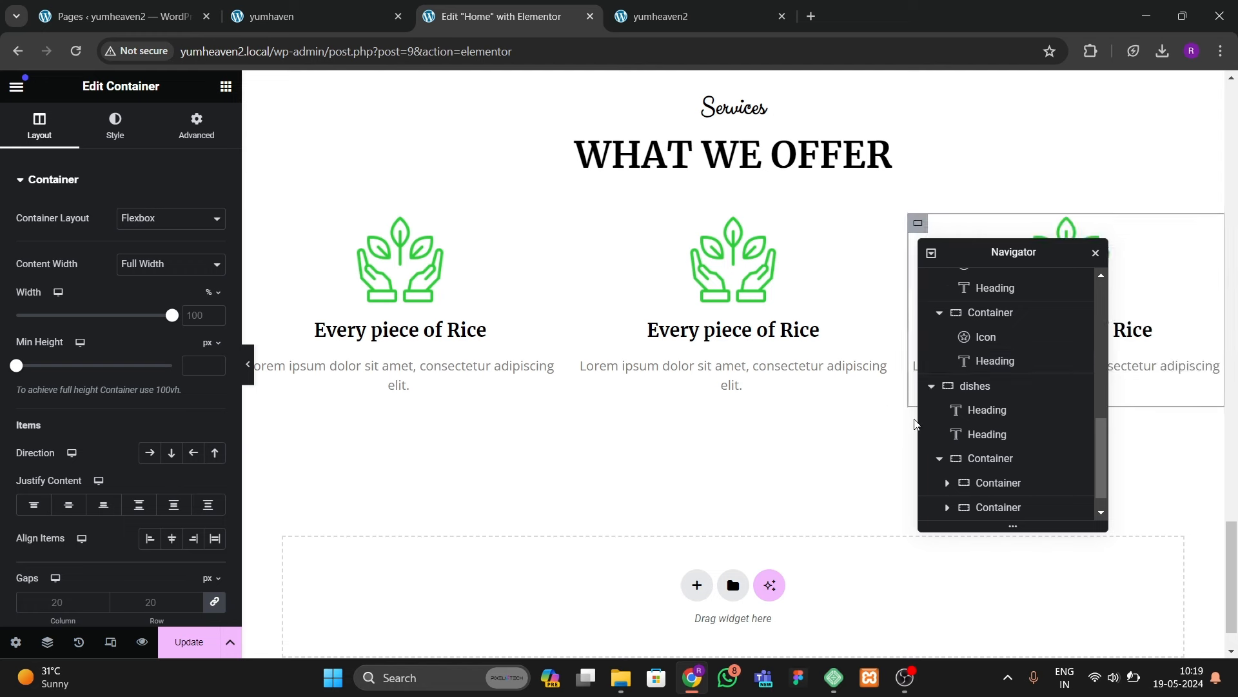
Step: Collapse the Navigator lists and select the whole row of three items
click(400, 271)
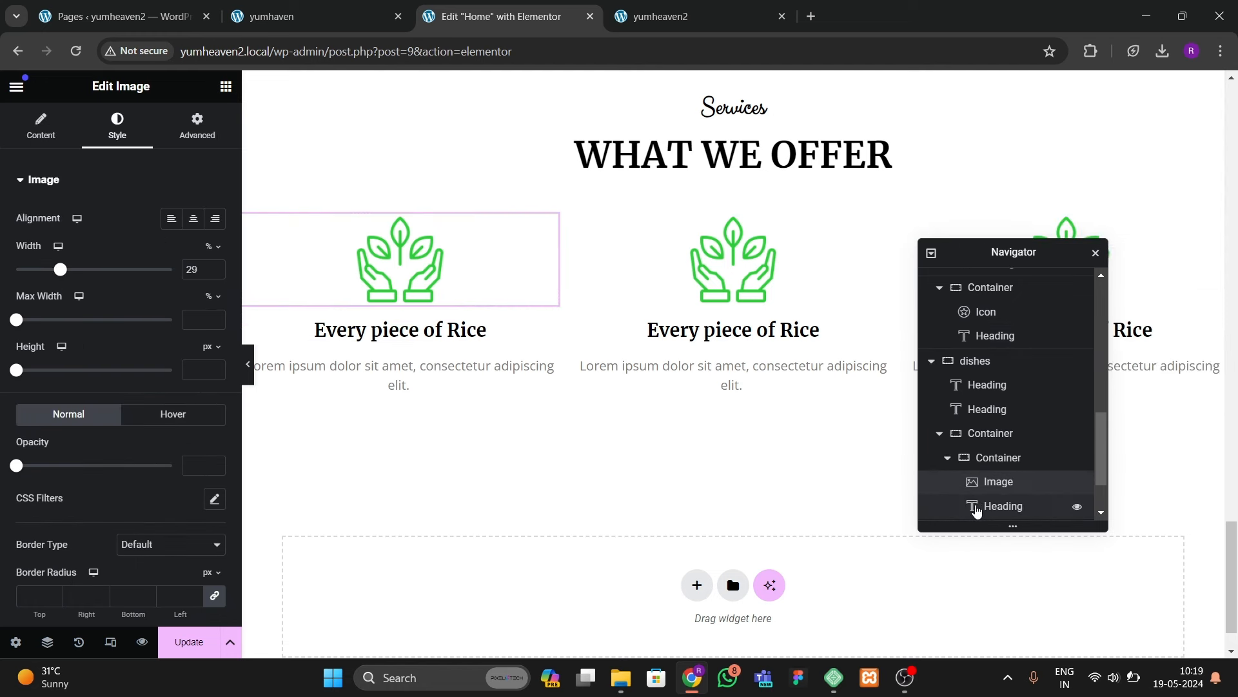
click(947, 458)
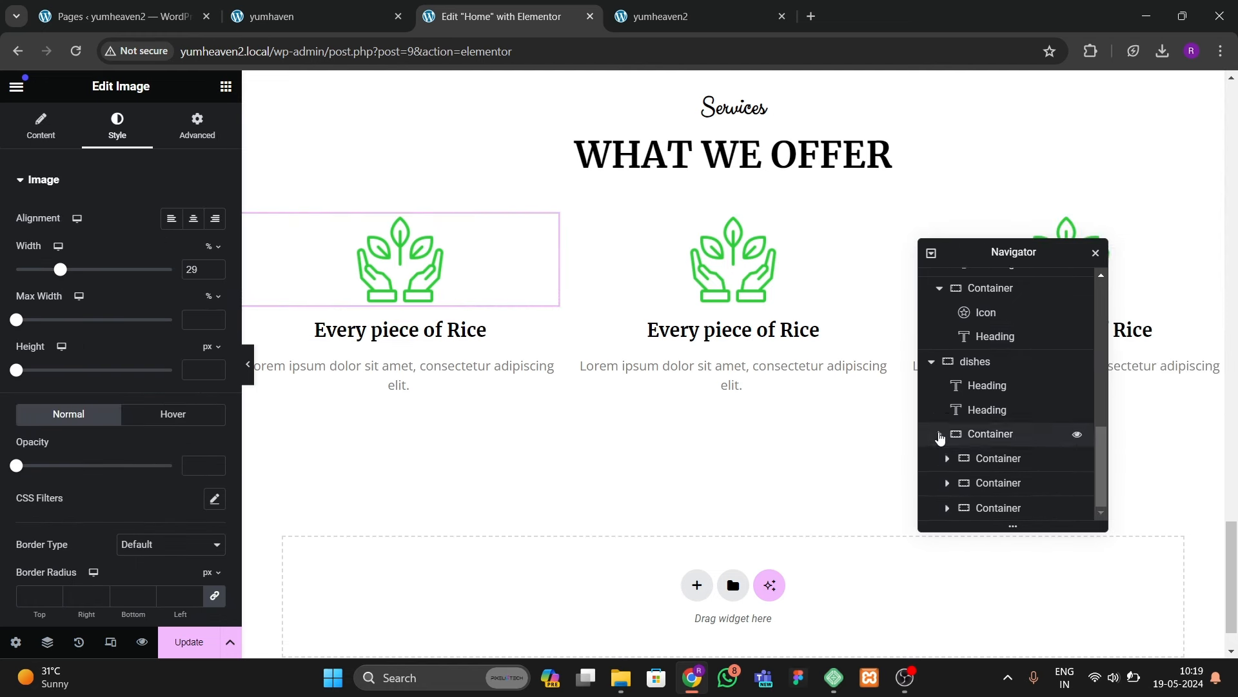
click(939, 434)
click(1010, 513)
right_click(1010, 513)
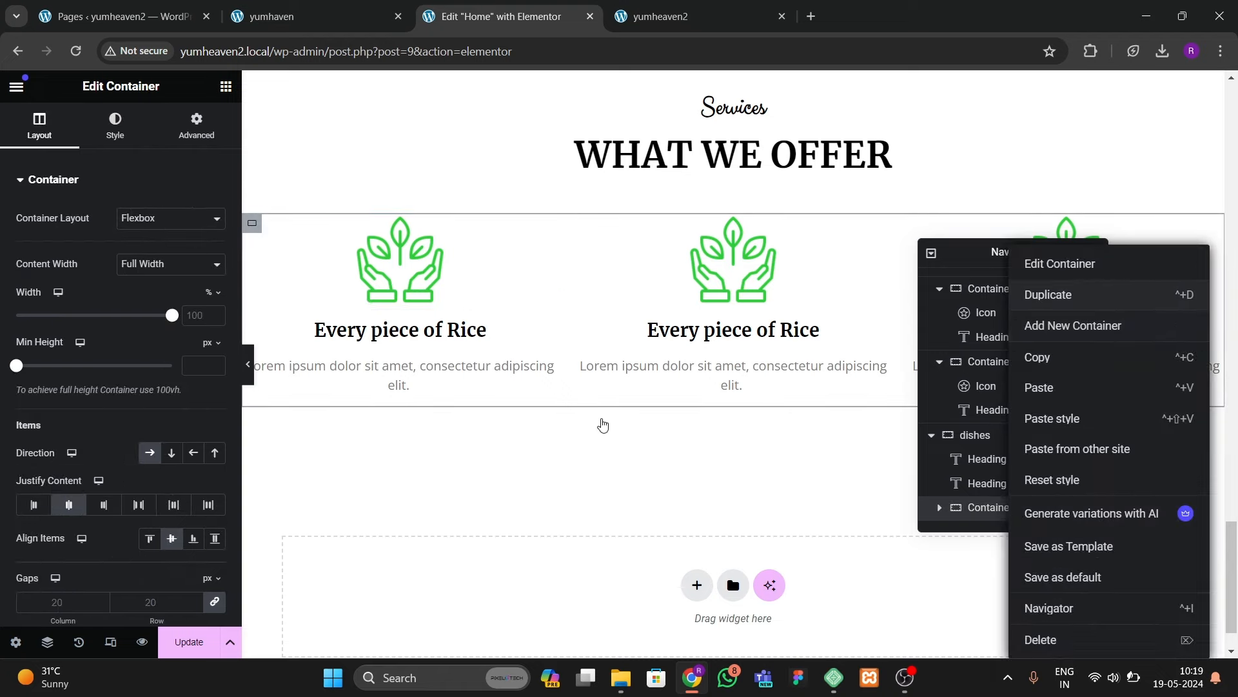
Step: Duplicate the row with Ctrl+D to create a second row of three plant items
key(ctrl+d)
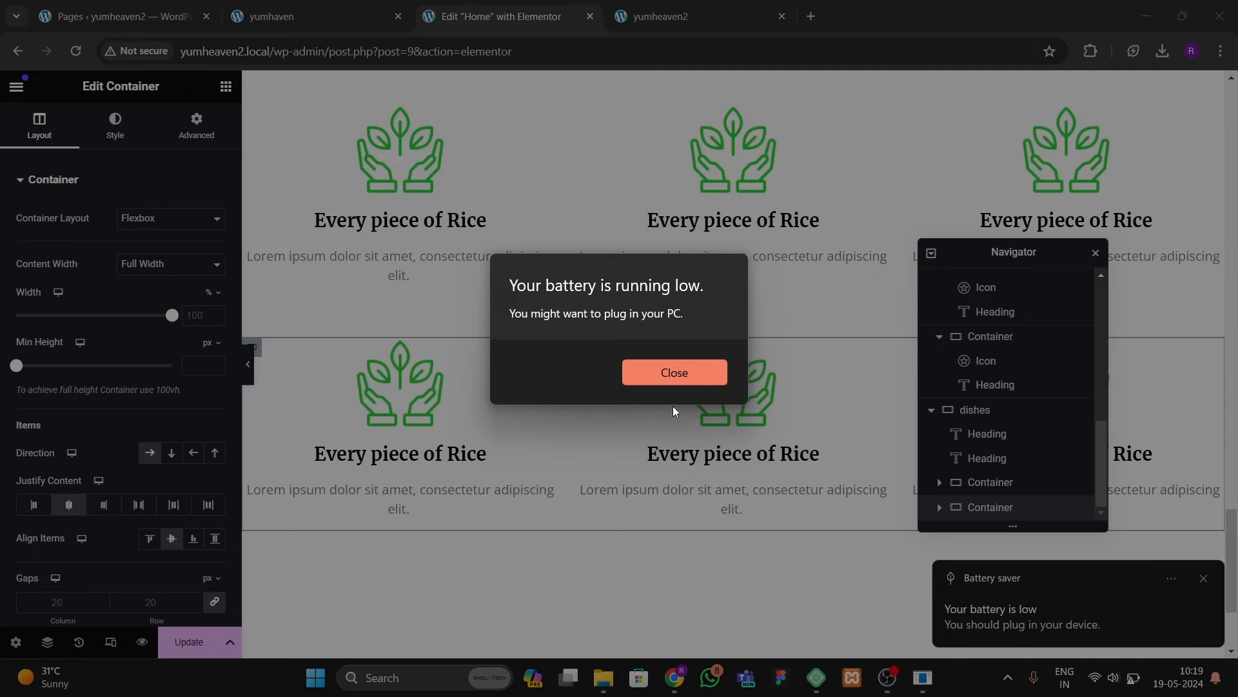
click(671, 370)
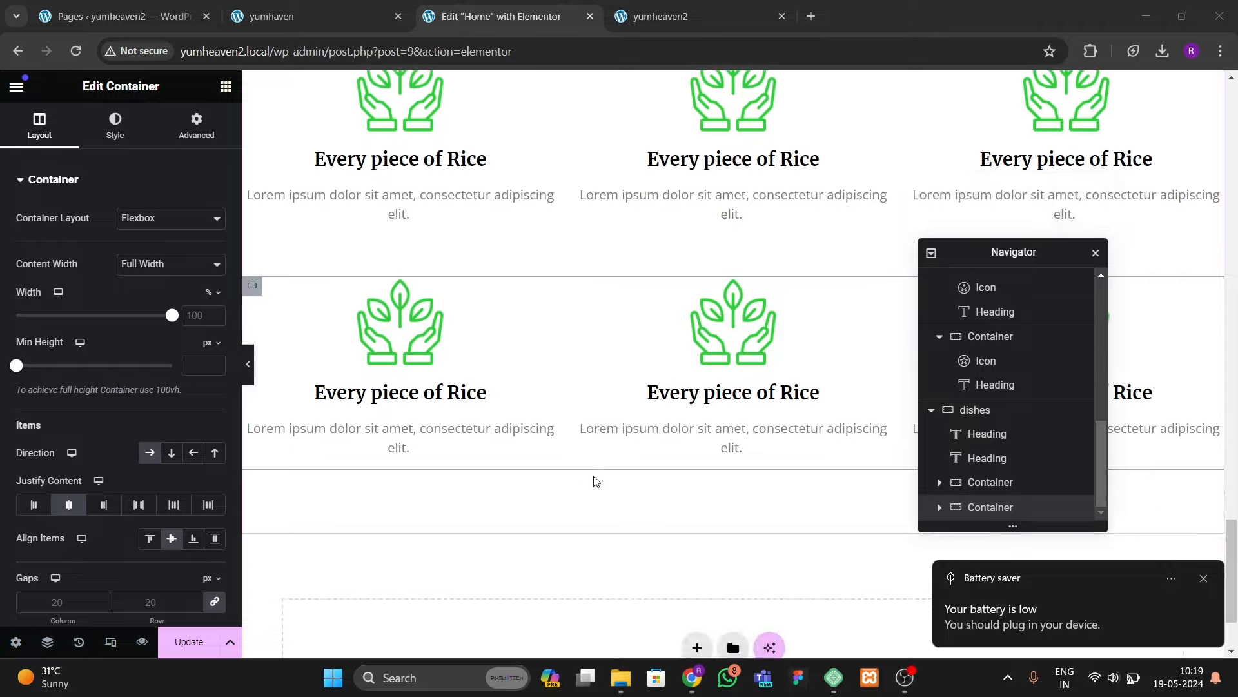
scroll(594, 481, up, 3)
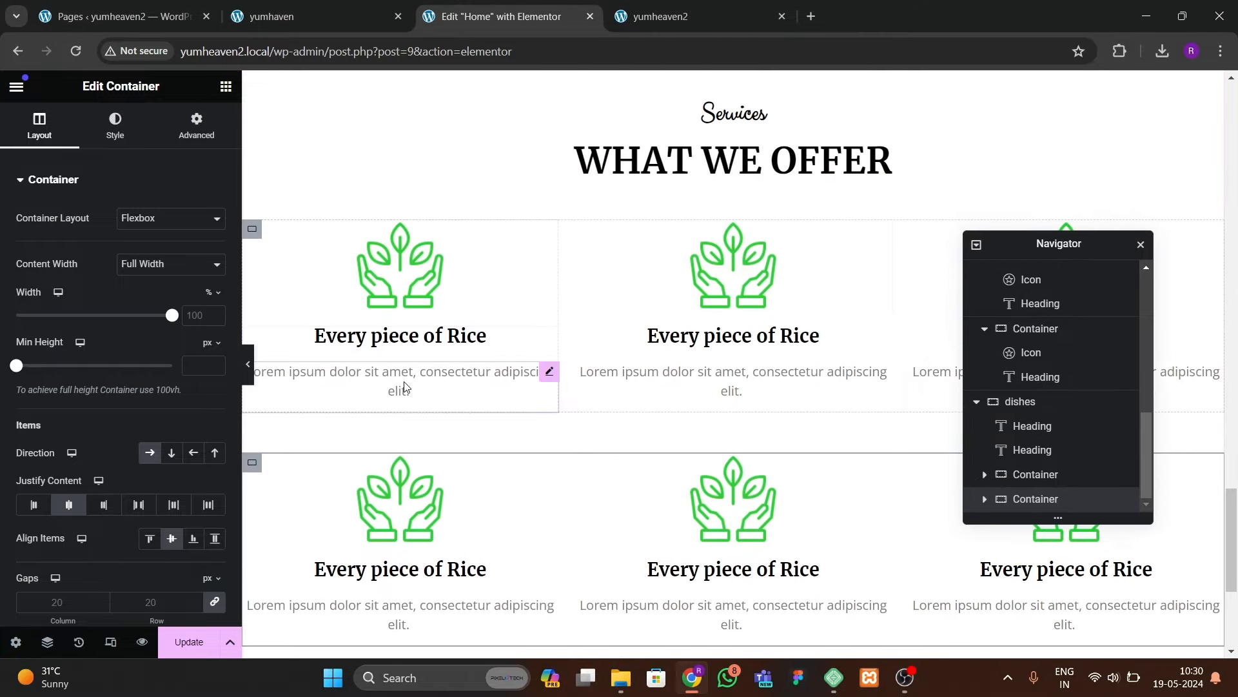
drag(1025, 243, 835, 243)
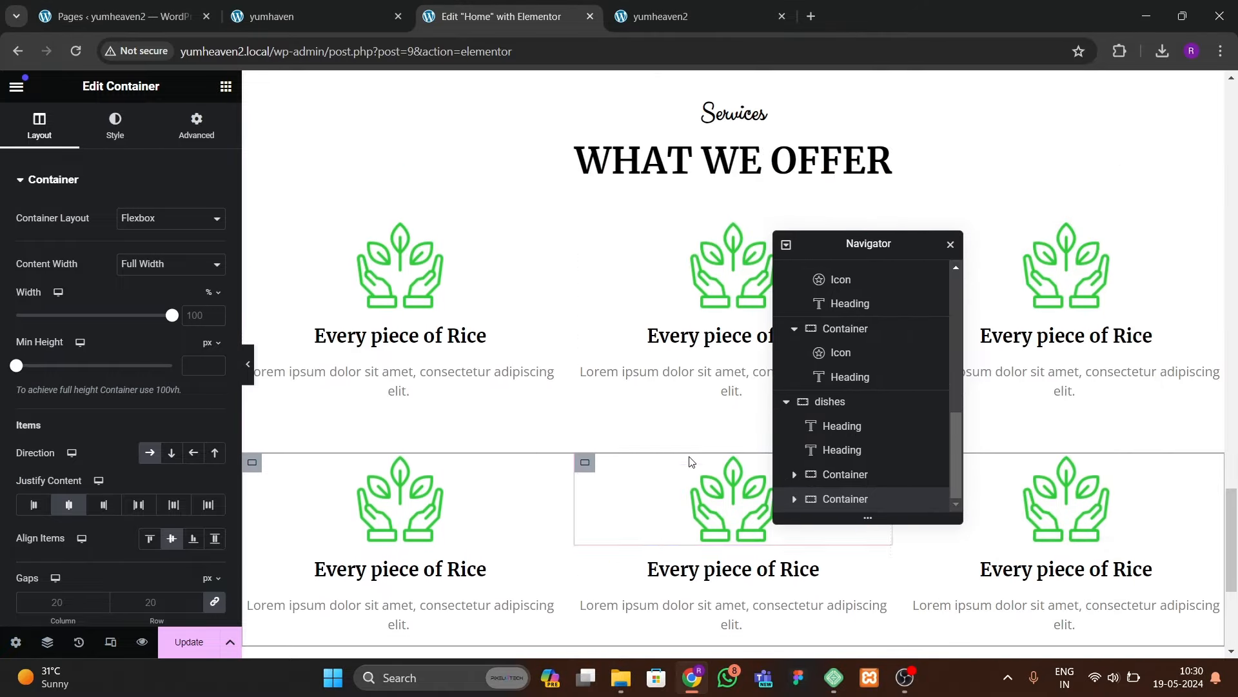
click(407, 303)
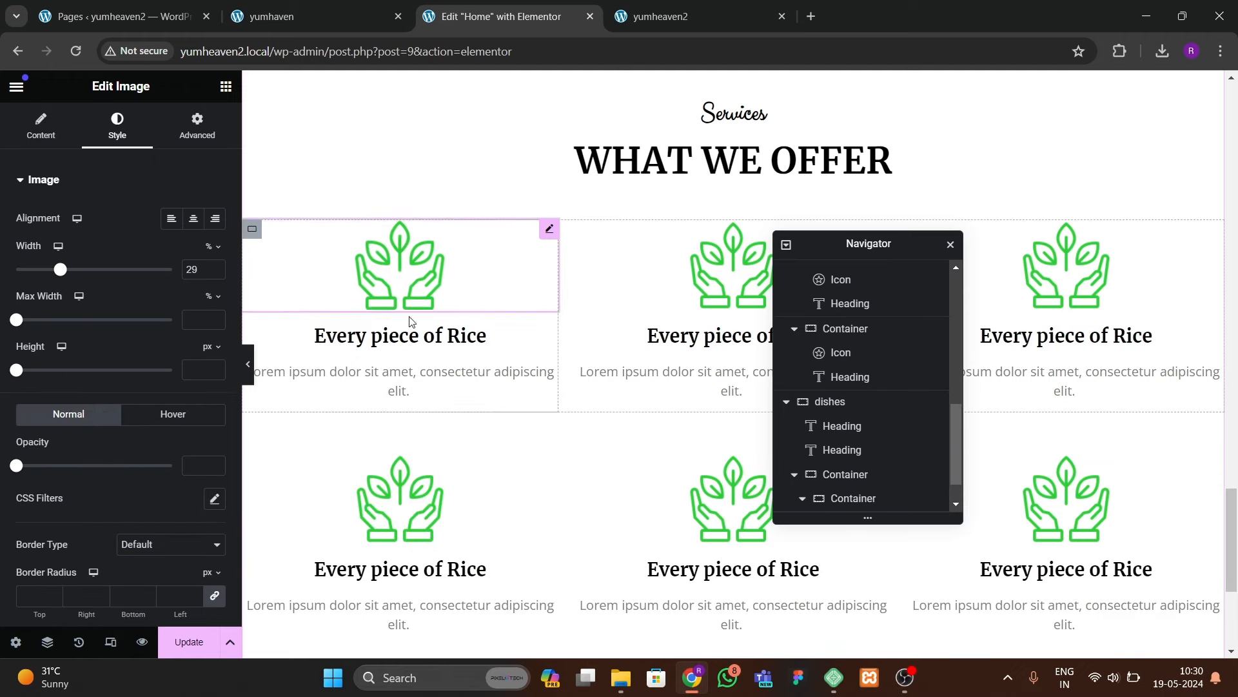
Step: Reduce the first image's width to 22 and copy its settings
click(217, 274)
click(216, 273)
click(217, 273)
click(217, 273)
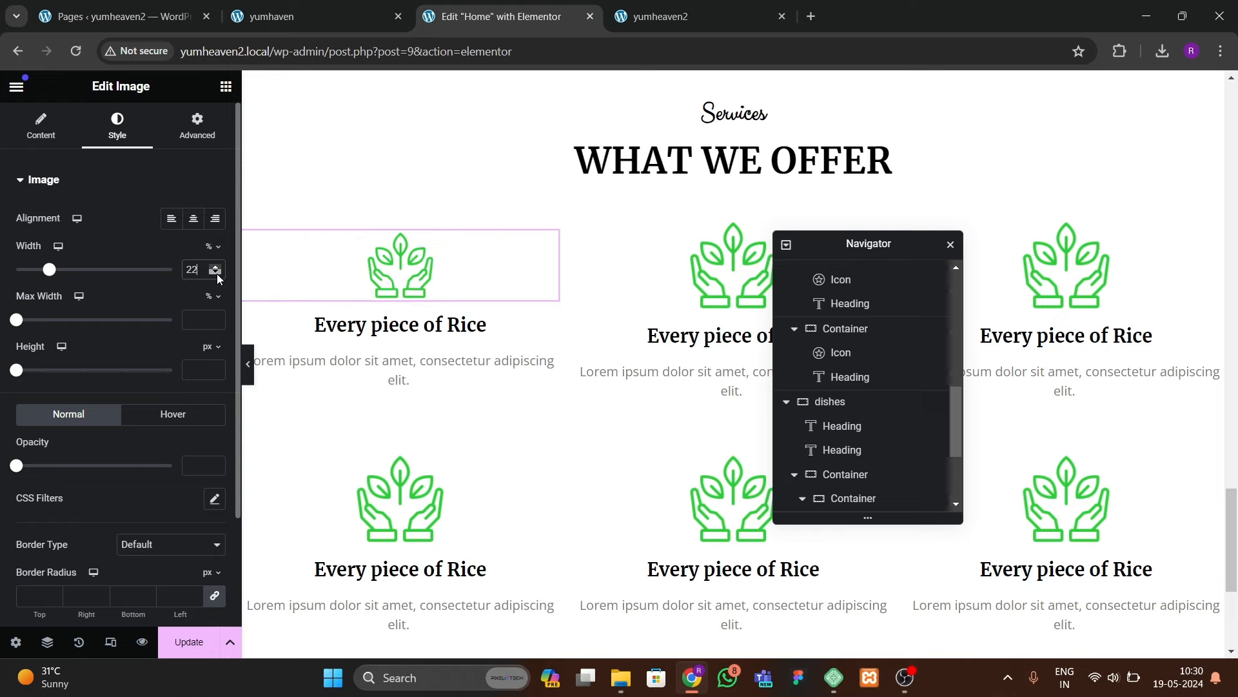
right_click(401, 267)
click(497, 346)
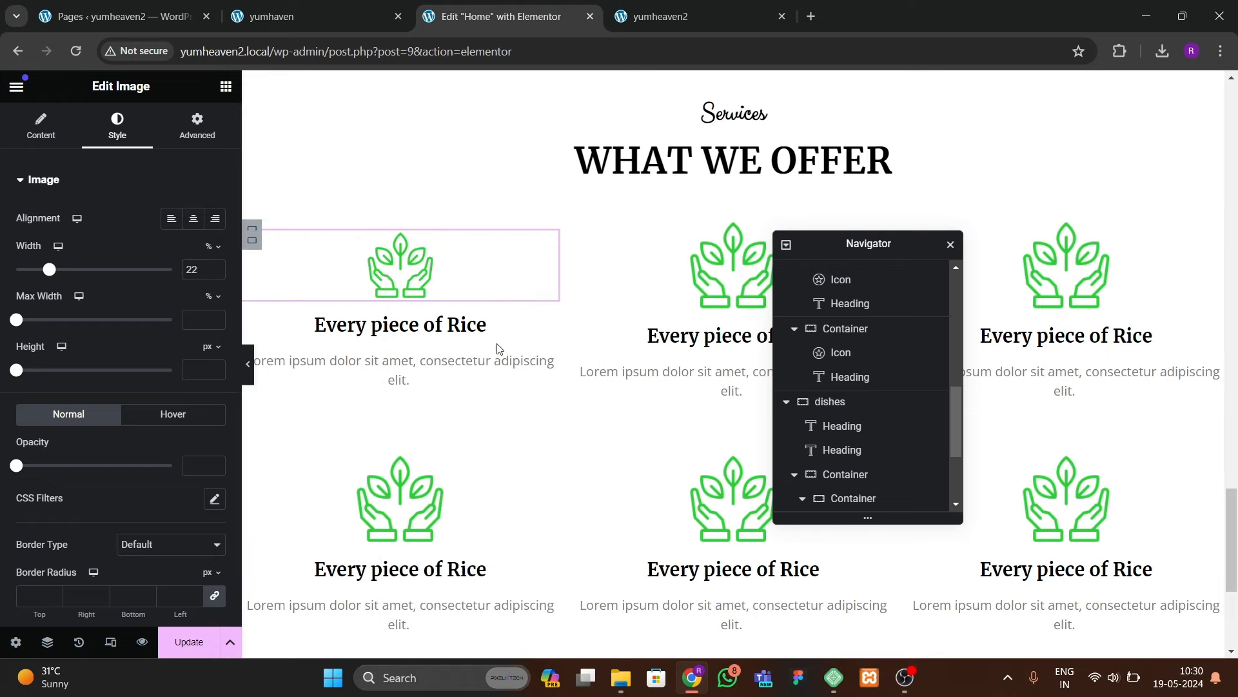
Step: Paste the width-22 settings onto the second and third images in the top row
click(733, 278)
right_click(734, 279)
click(774, 417)
drag(884, 245, 691, 273)
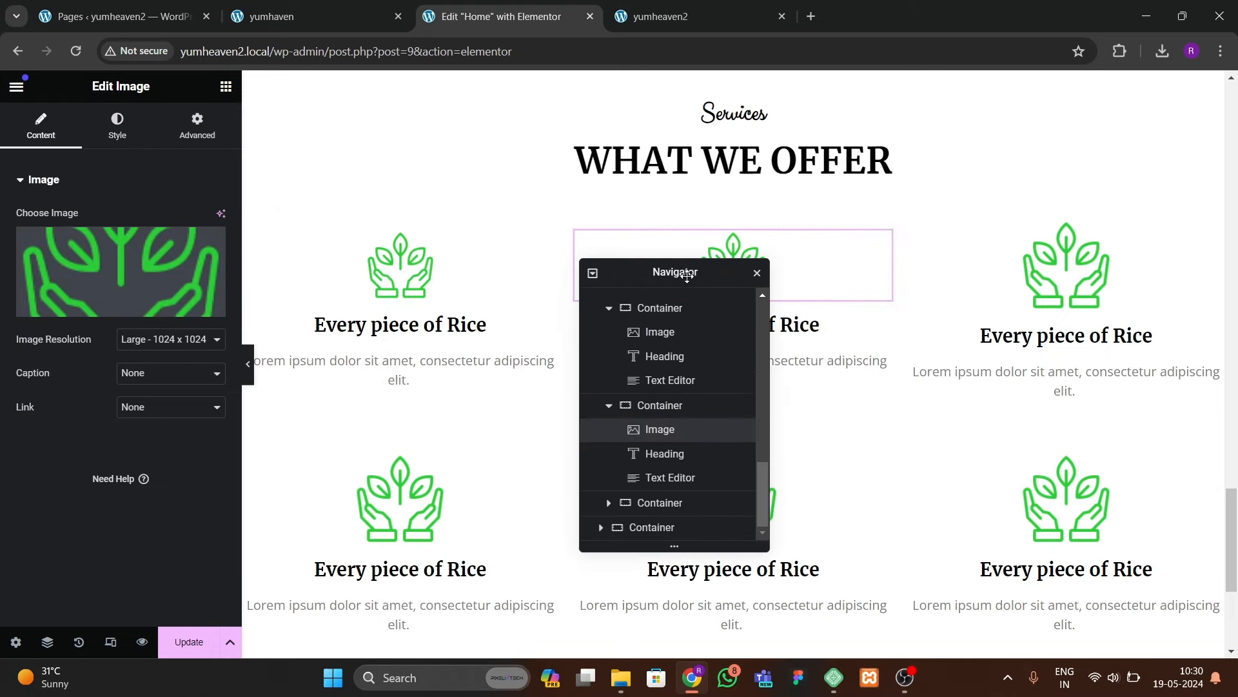
click(1043, 284)
right_click(1043, 284)
click(1067, 423)
Step: Paste the width-22 settings onto all three images in the second row
click(371, 480)
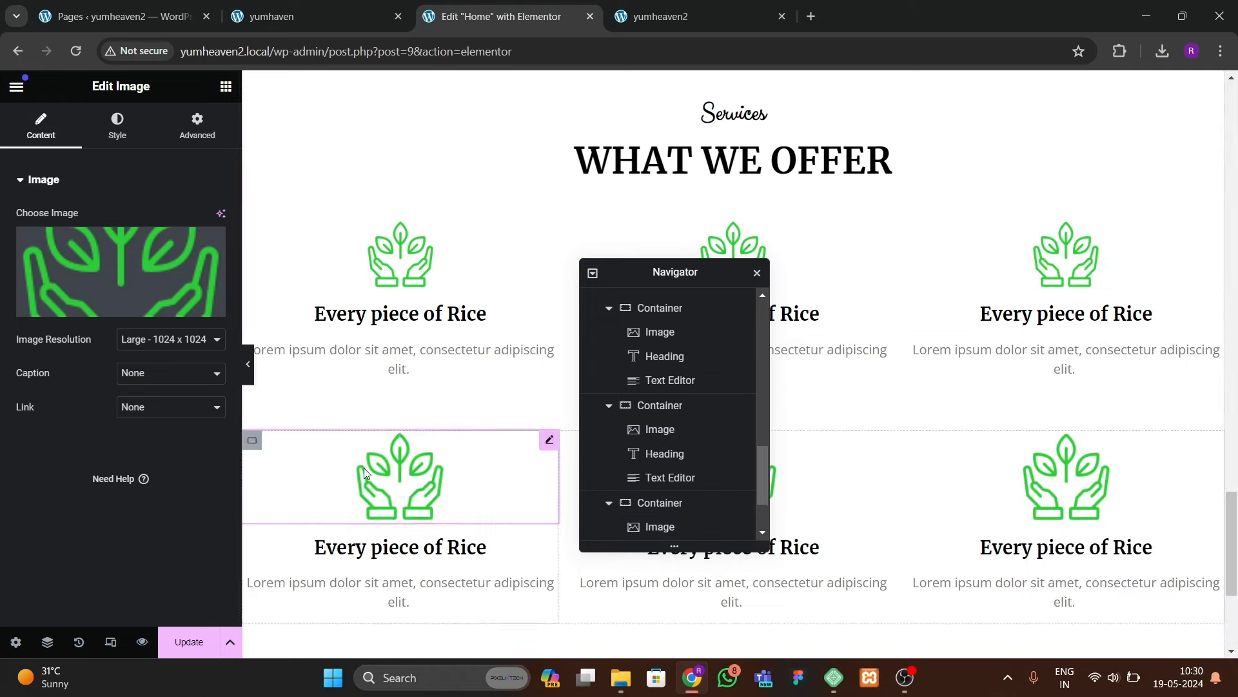
right_click(366, 478)
click(398, 451)
scroll(620, 341, down, 1)
drag(629, 272, 355, 309)
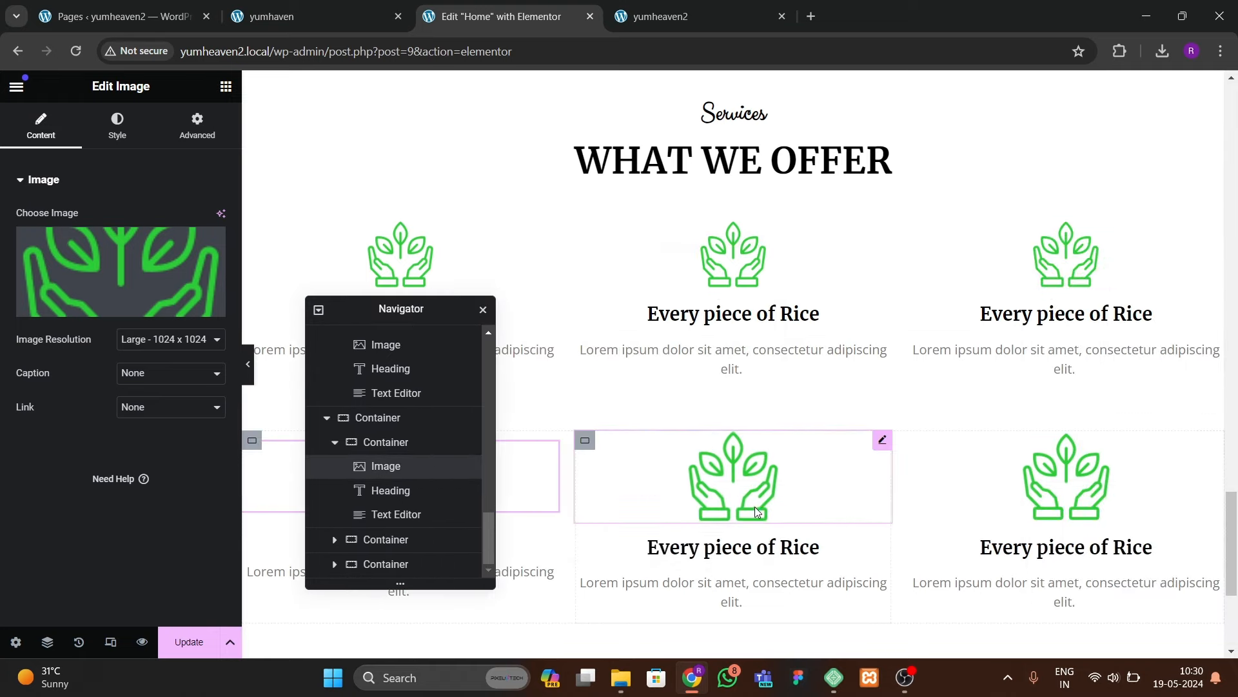
right_click(756, 506)
click(809, 455)
click(1036, 473)
right_click(1036, 474)
click(1064, 454)
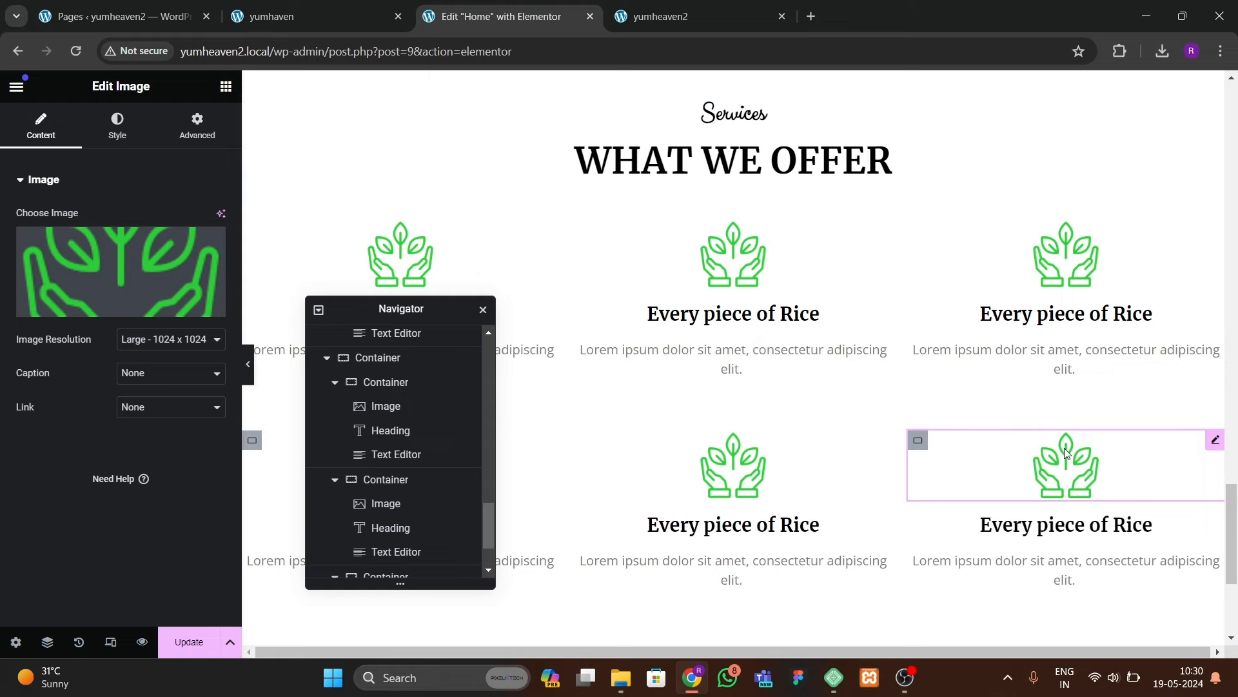
Step: Replace the top row's second and third images with the location-pin and pesticide-jar icons
click(626, 280)
click(123, 283)
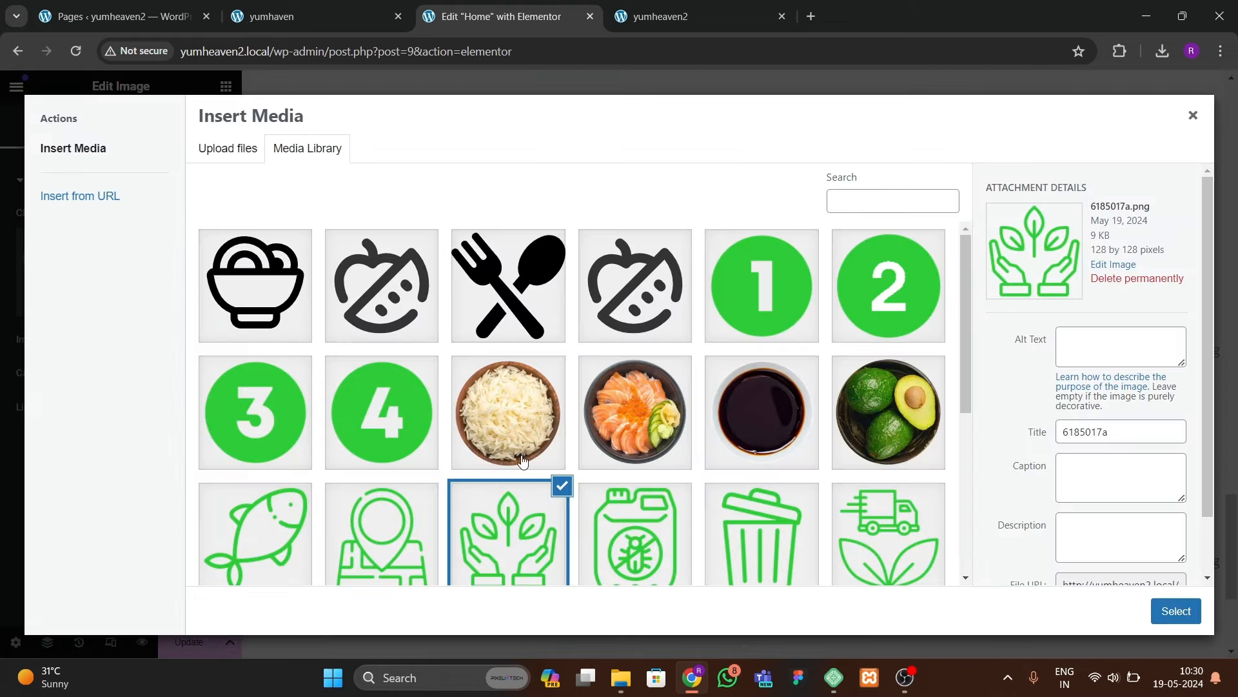
click(437, 538)
click(1166, 619)
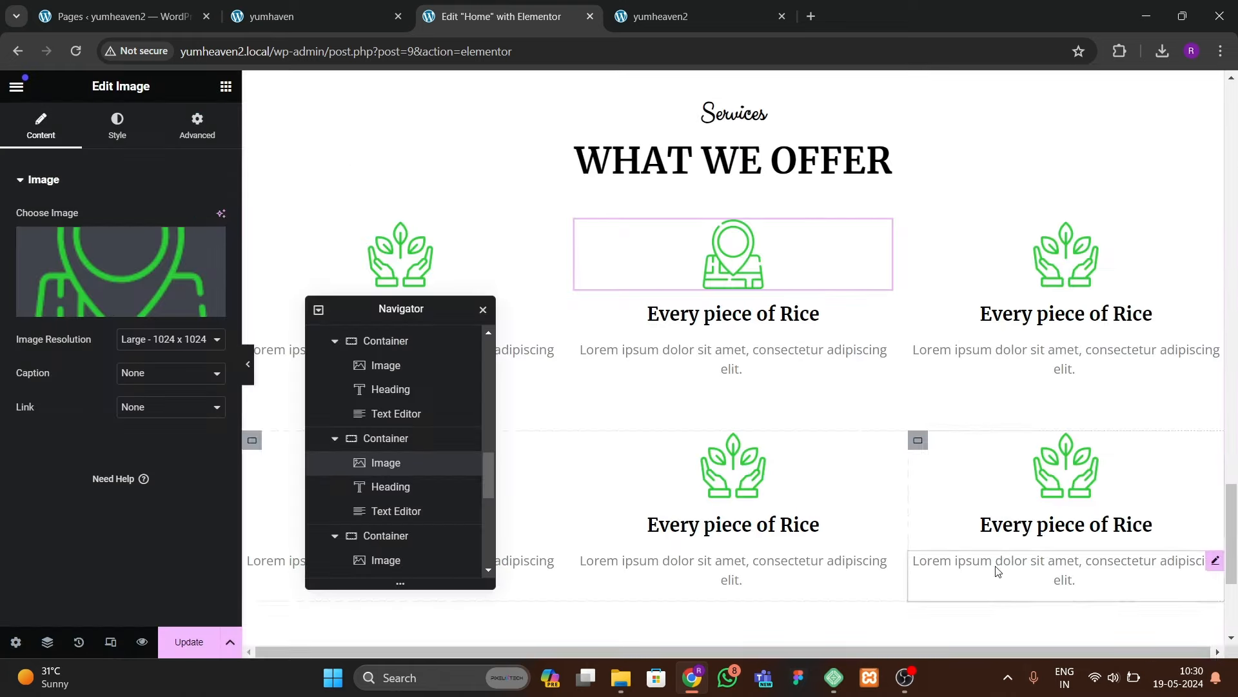
click(1097, 271)
click(180, 289)
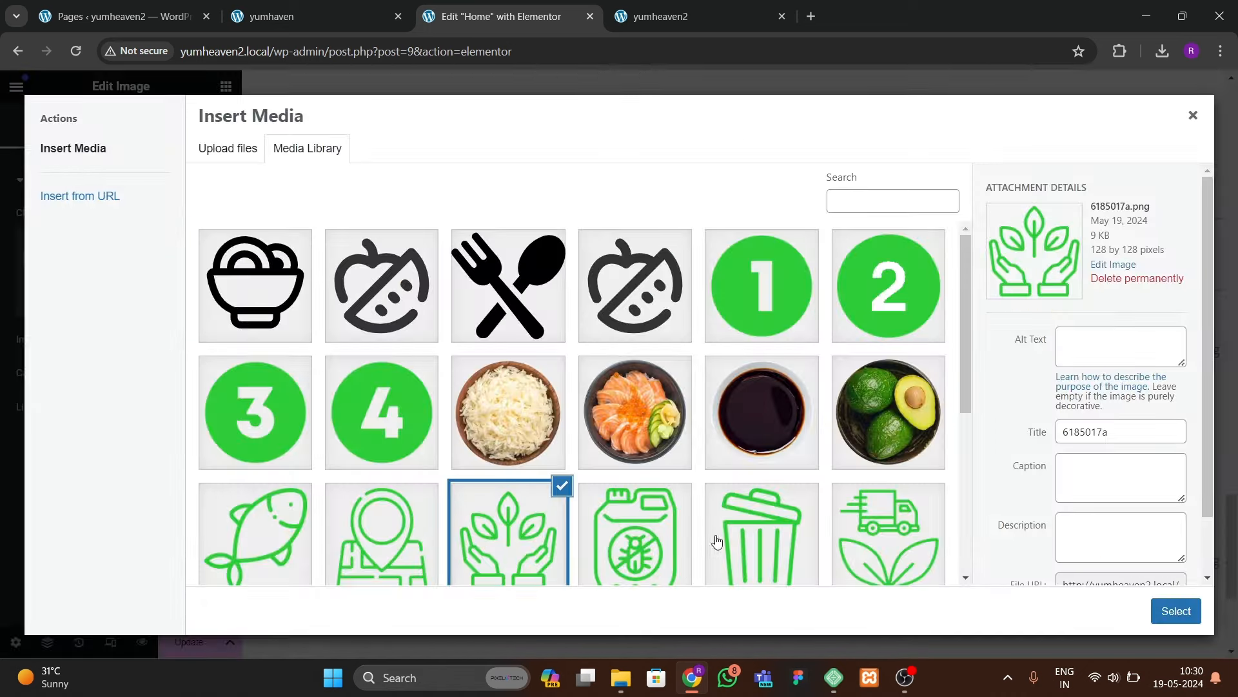
click(656, 545)
click(1176, 611)
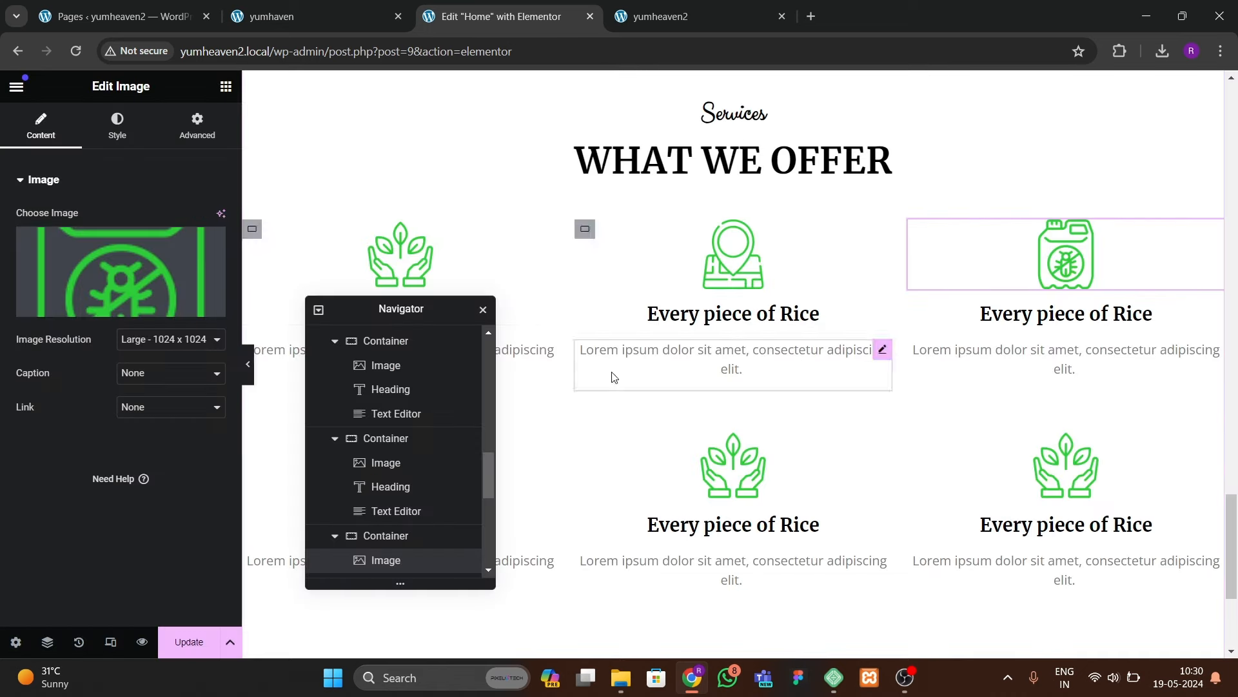
Step: Replace the second row's first image with the fish icon
drag(413, 317, 785, 255)
scroll(323, 475, down, 3)
click(378, 323)
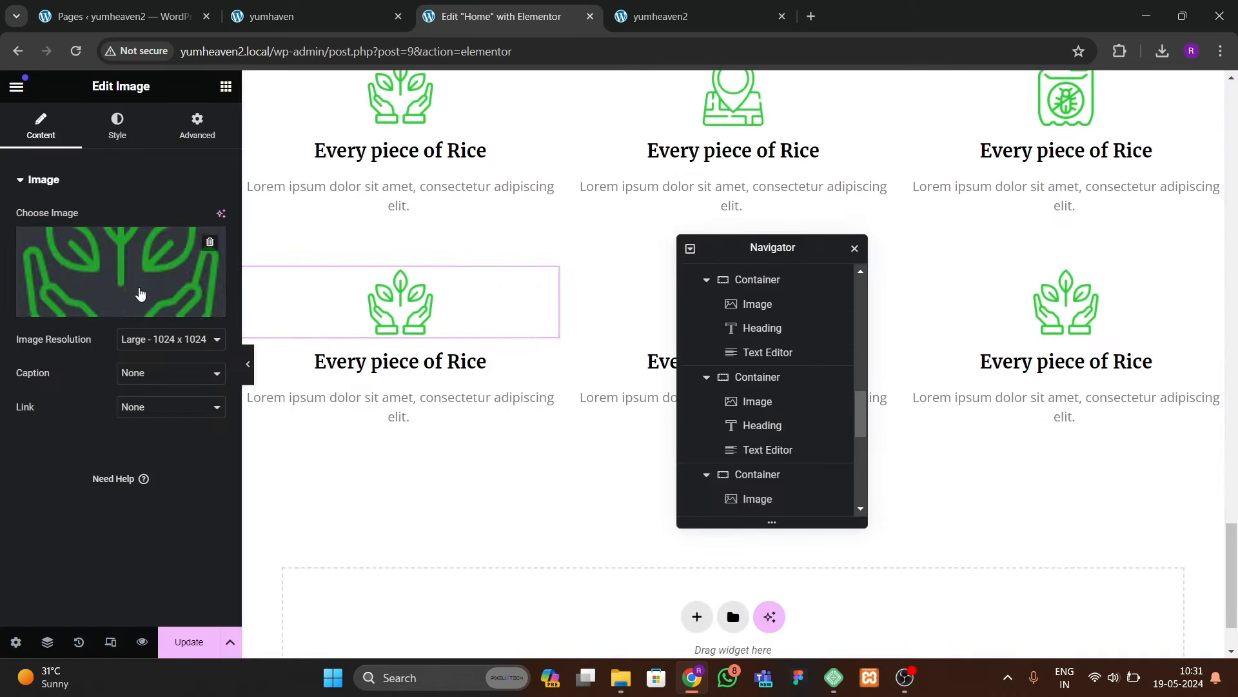
click(141, 295)
scroll(561, 469, down, 3)
click(284, 433)
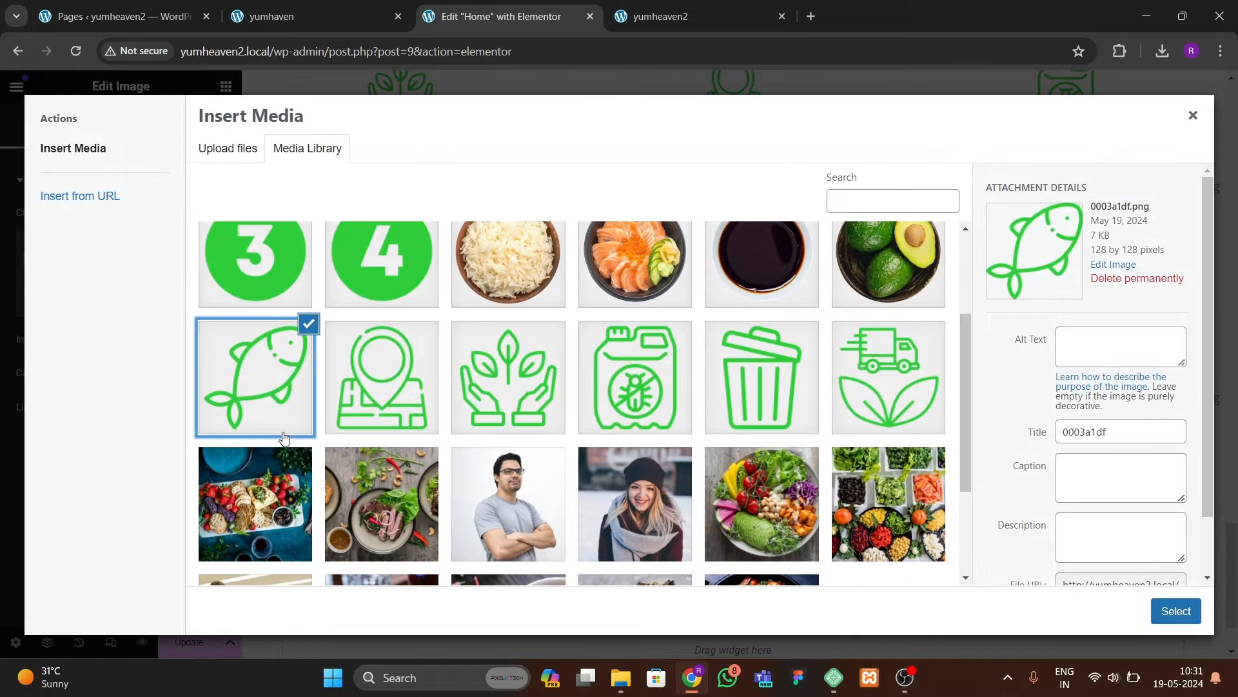
click(1176, 611)
Step: Replace the second row's middle and right images with the trash and truck-and-leaves icons
drag(753, 250, 588, 291)
click(733, 303)
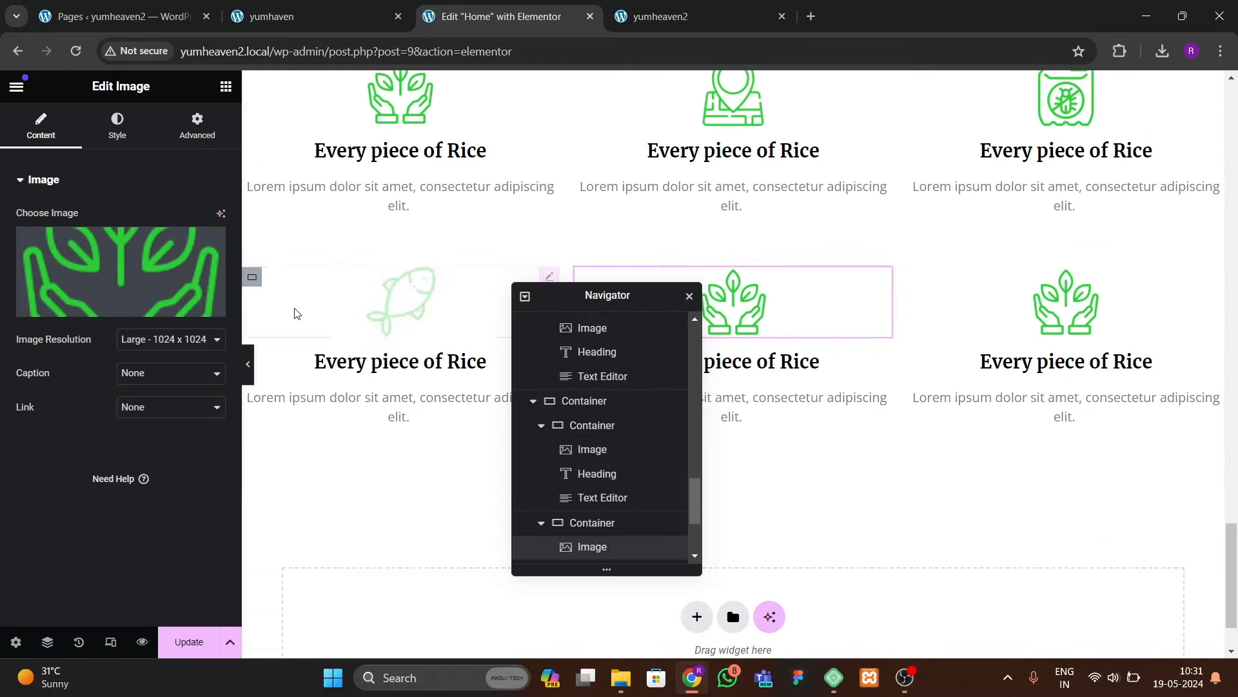
click(152, 273)
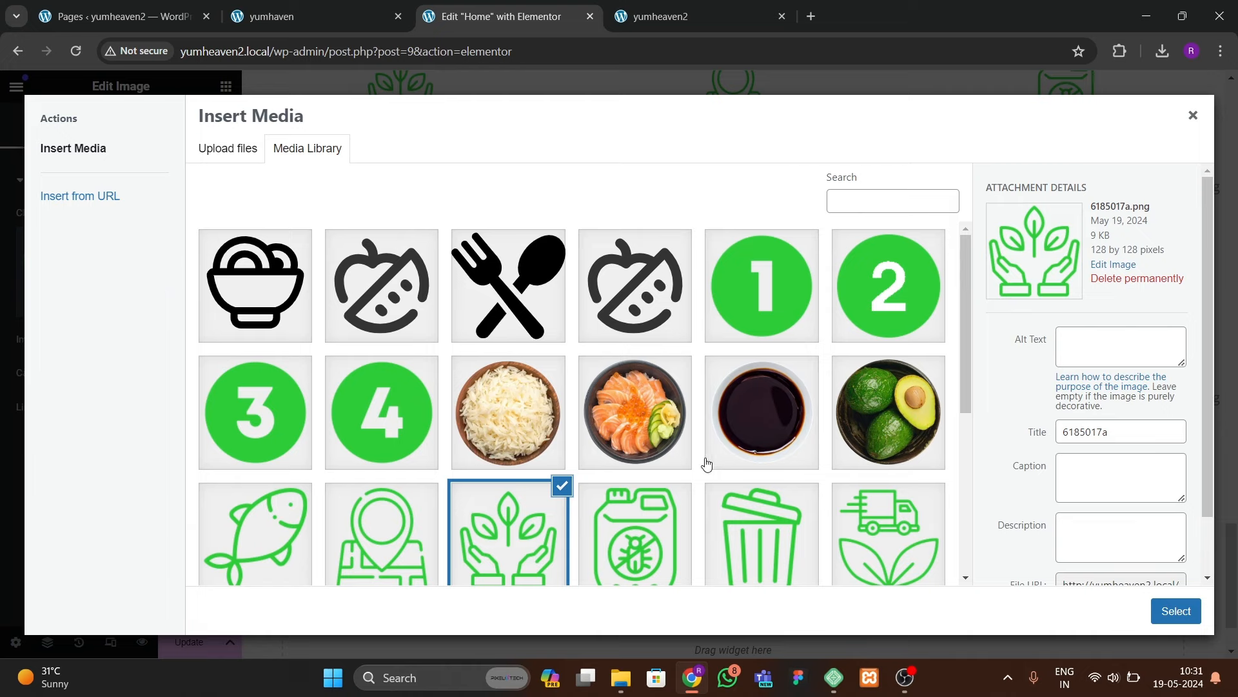
click(763, 533)
click(1176, 611)
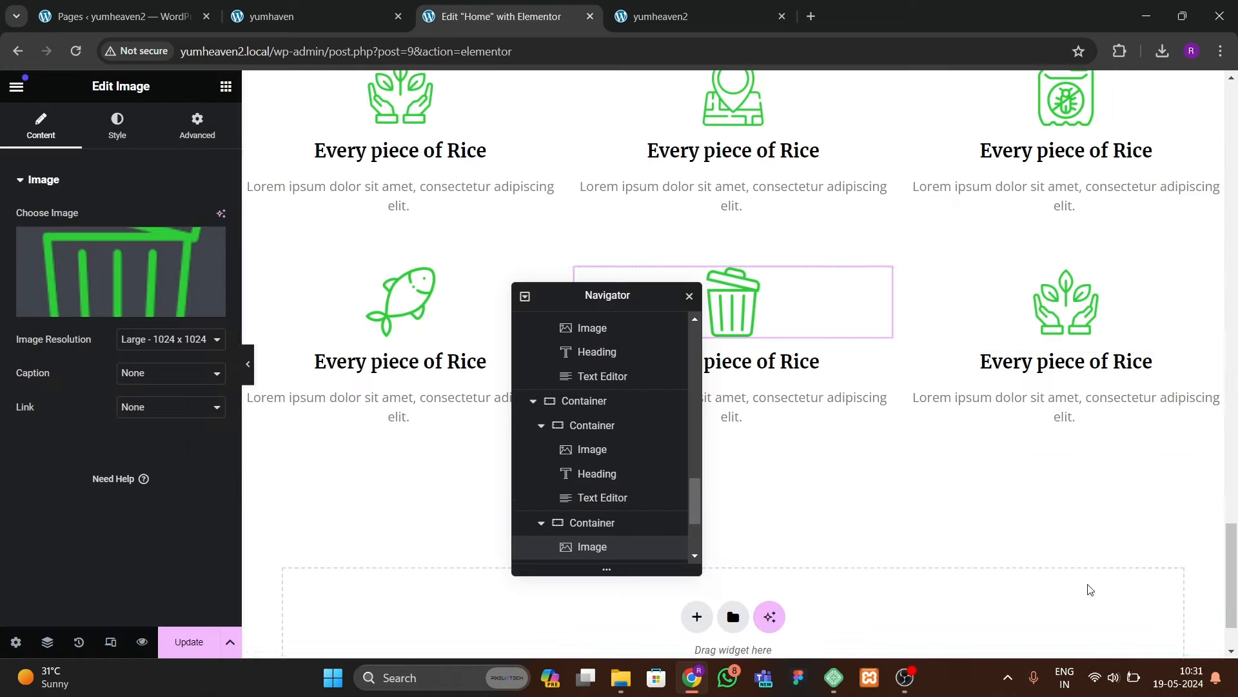
click(987, 318)
click(155, 303)
scroll(683, 420, down, 2)
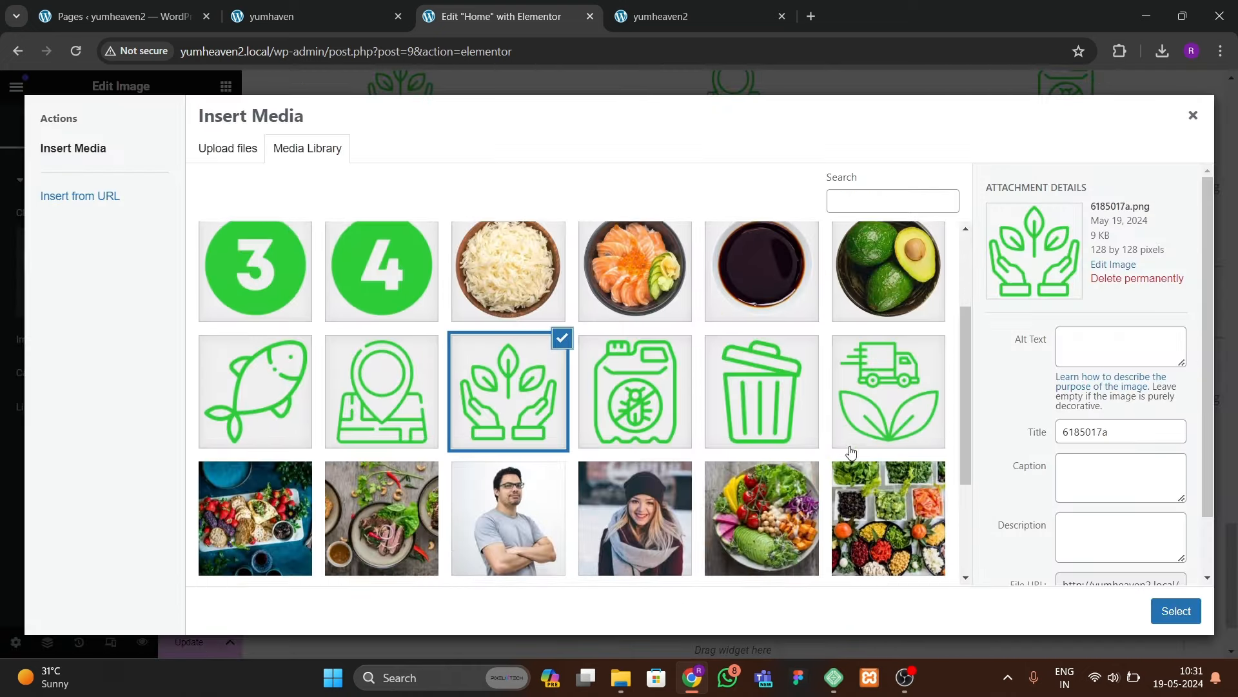
click(889, 387)
click(1176, 611)
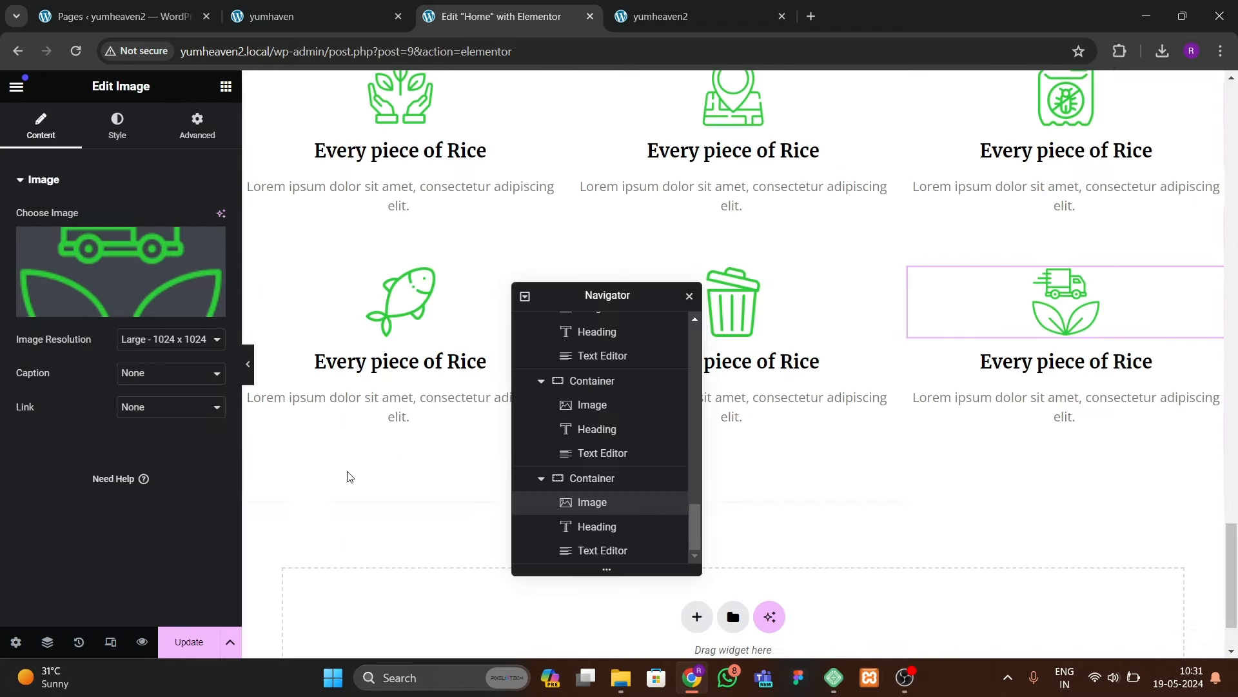
scroll(349, 477, up, 3)
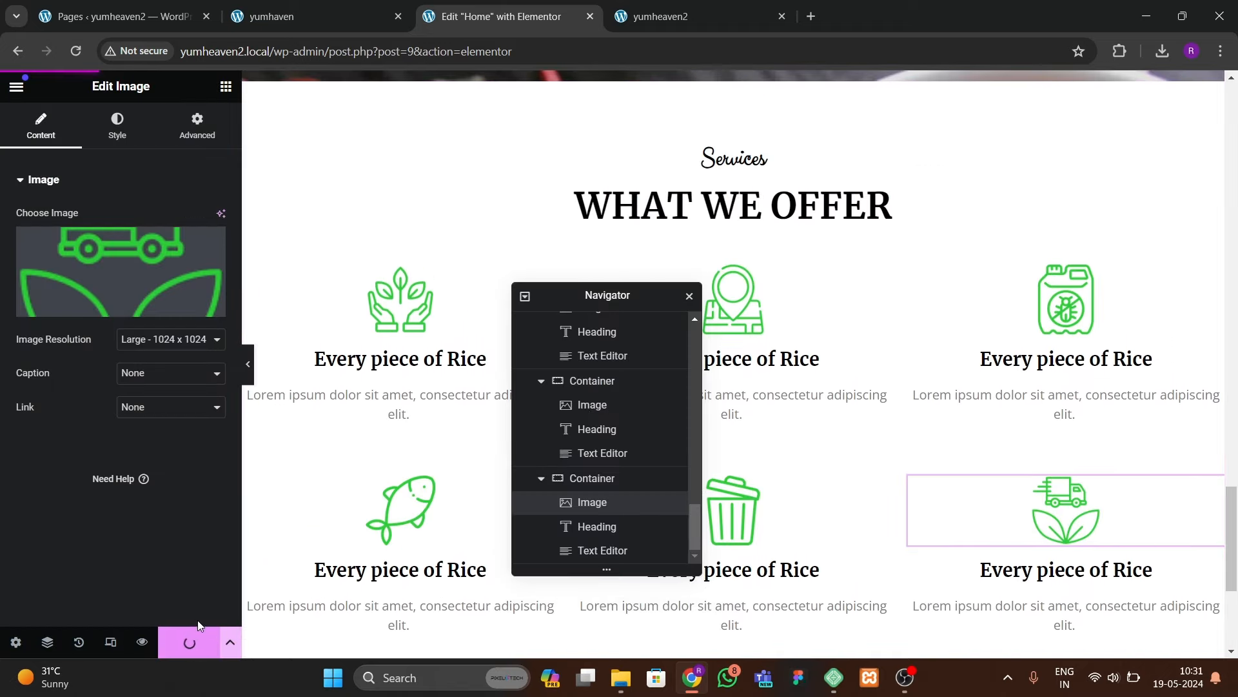
Step: Compare the yumhaven and yumheaven2 live sites, then return to the editor
click(309, 16)
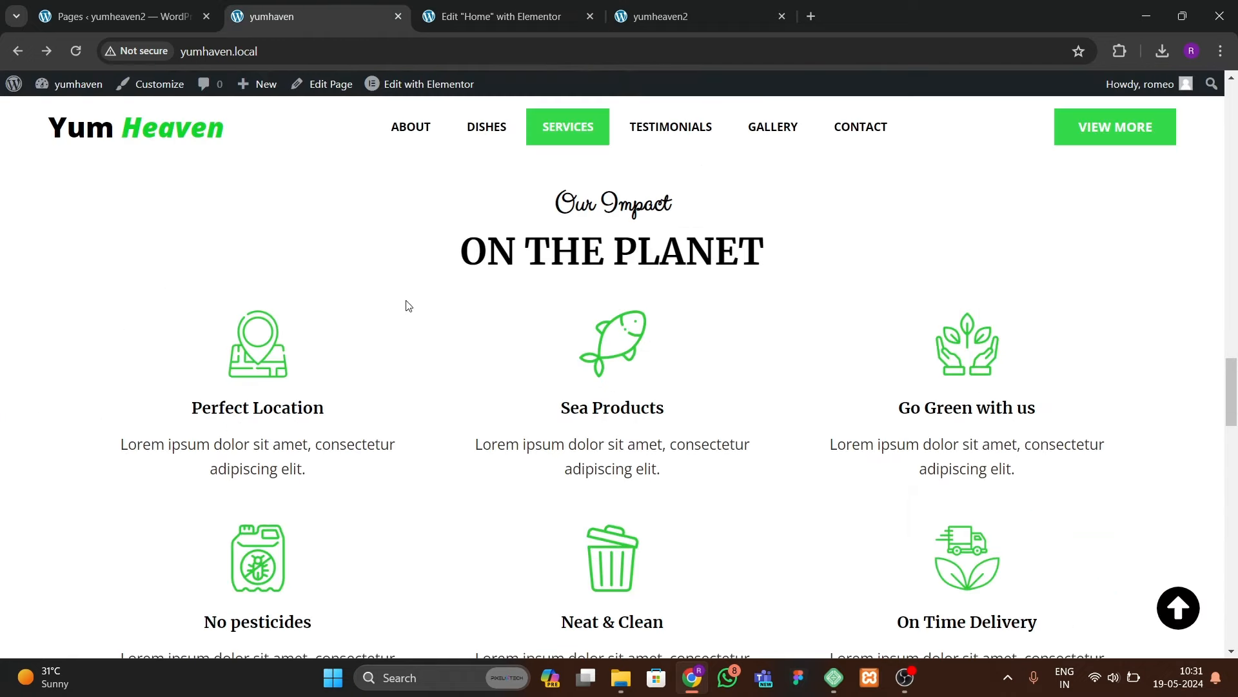
scroll(495, 466, down, 10)
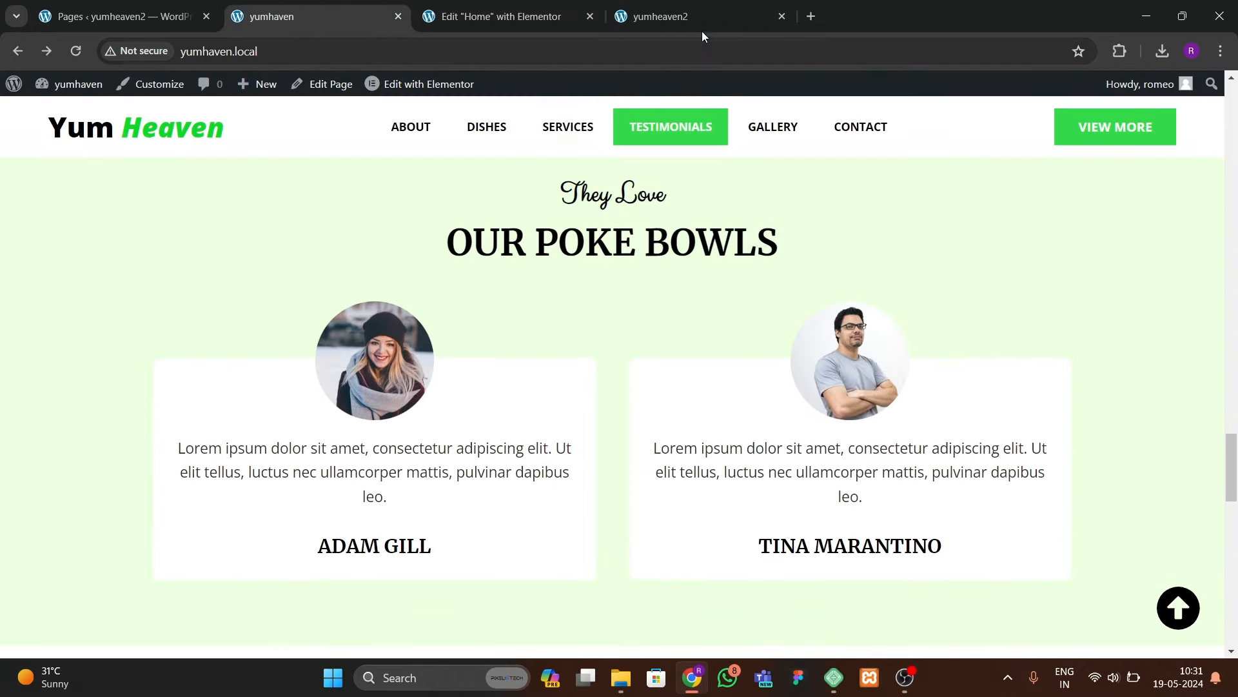
click(684, 16)
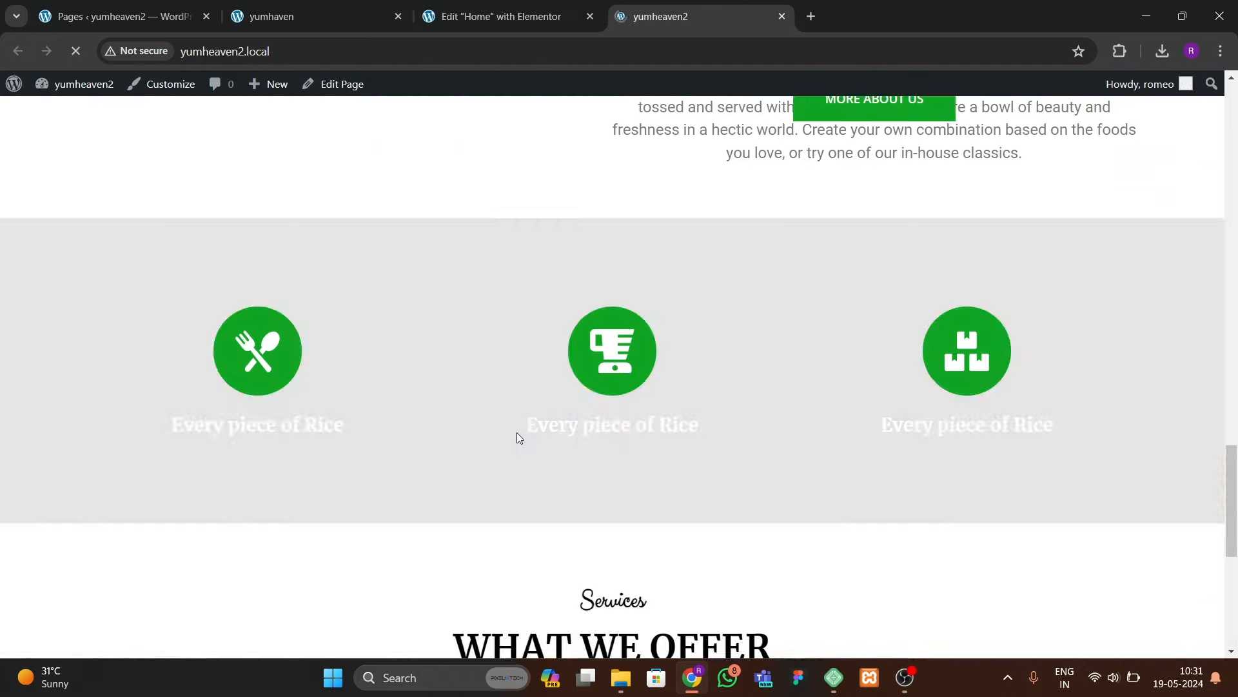
scroll(517, 418, down, 10)
scroll(517, 421, up, 15)
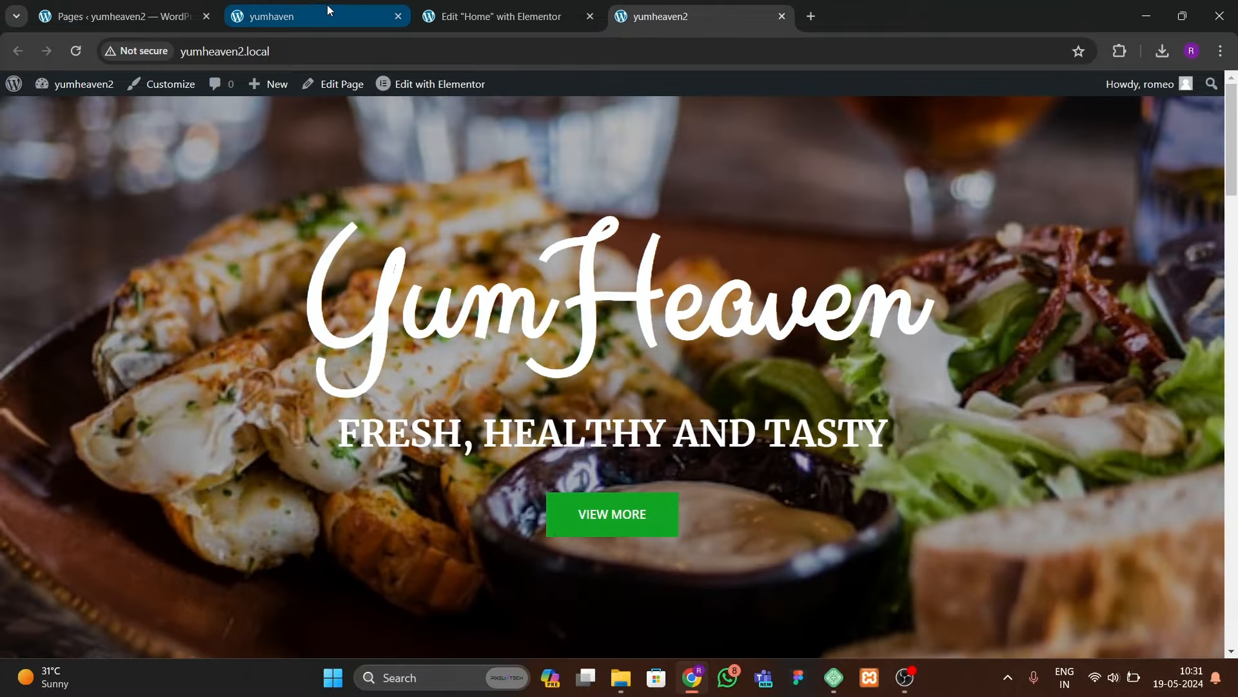
click(329, 16)
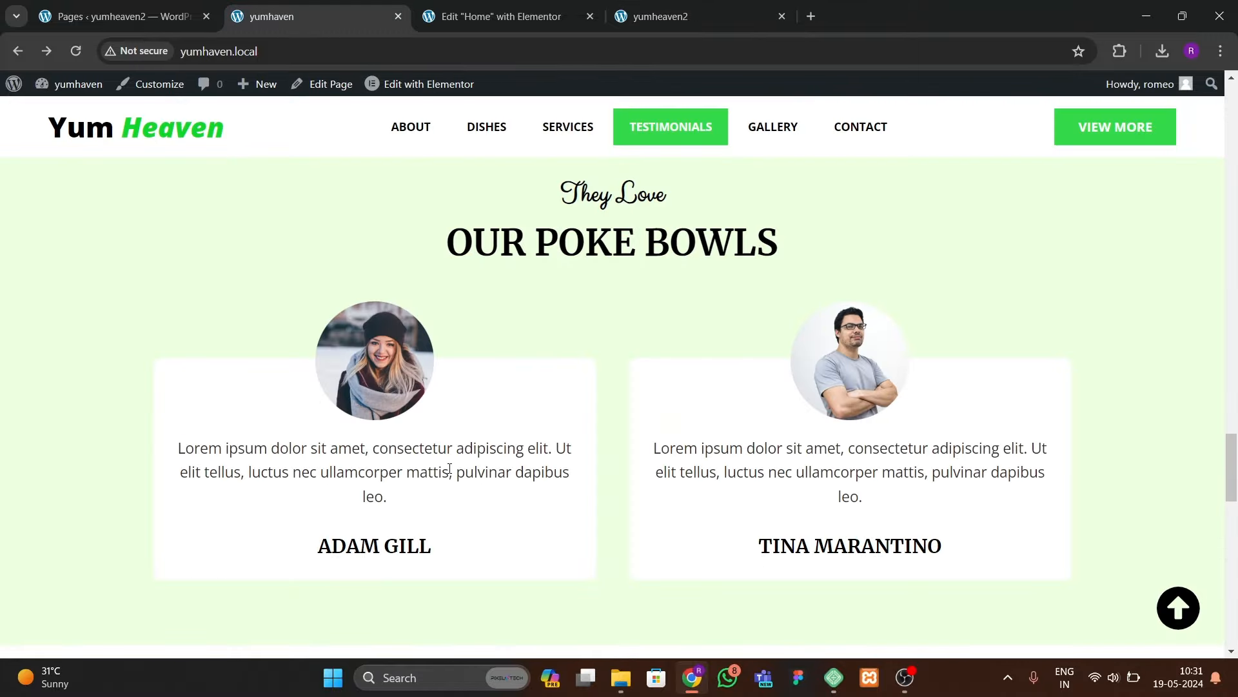
scroll(448, 467, down, 5)
scroll(447, 467, up, 5)
click(502, 16)
scroll(733, 322, up, 10)
Step: Copy the Our Dishes section and paste it into the empty bottom container
right_click(731, 212)
click(730, 234)
click(736, 214)
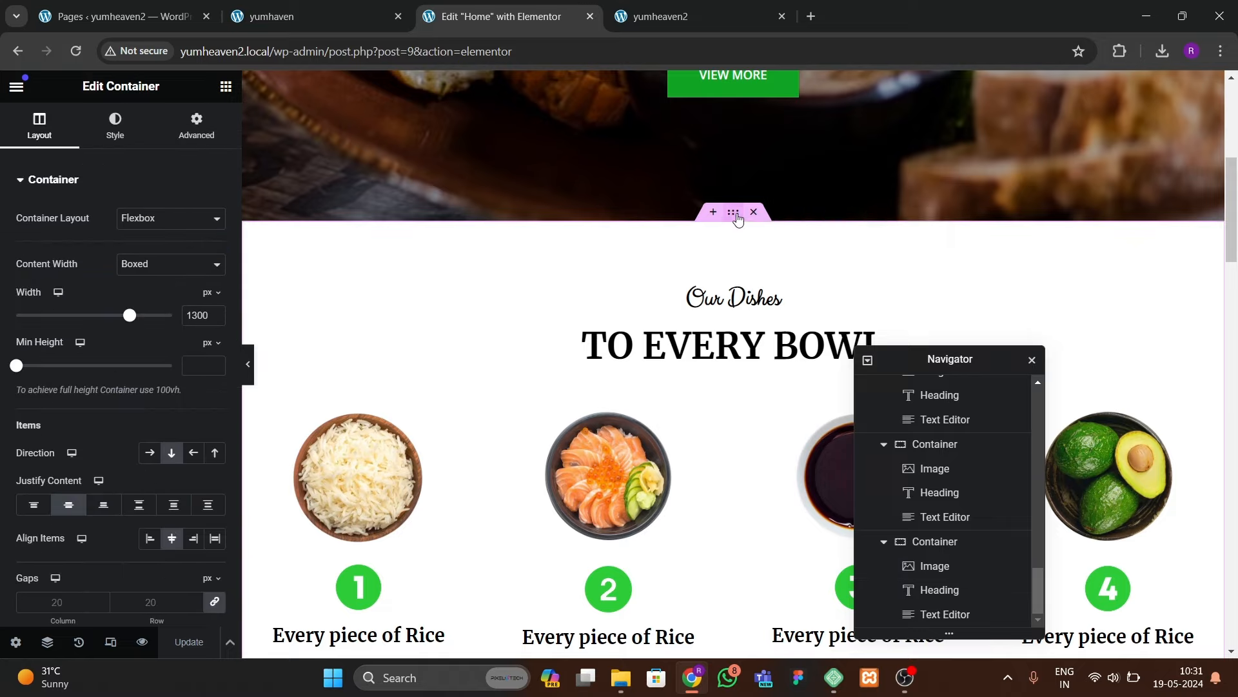
right_click(739, 218)
click(761, 321)
scroll(686, 423, down, 15)
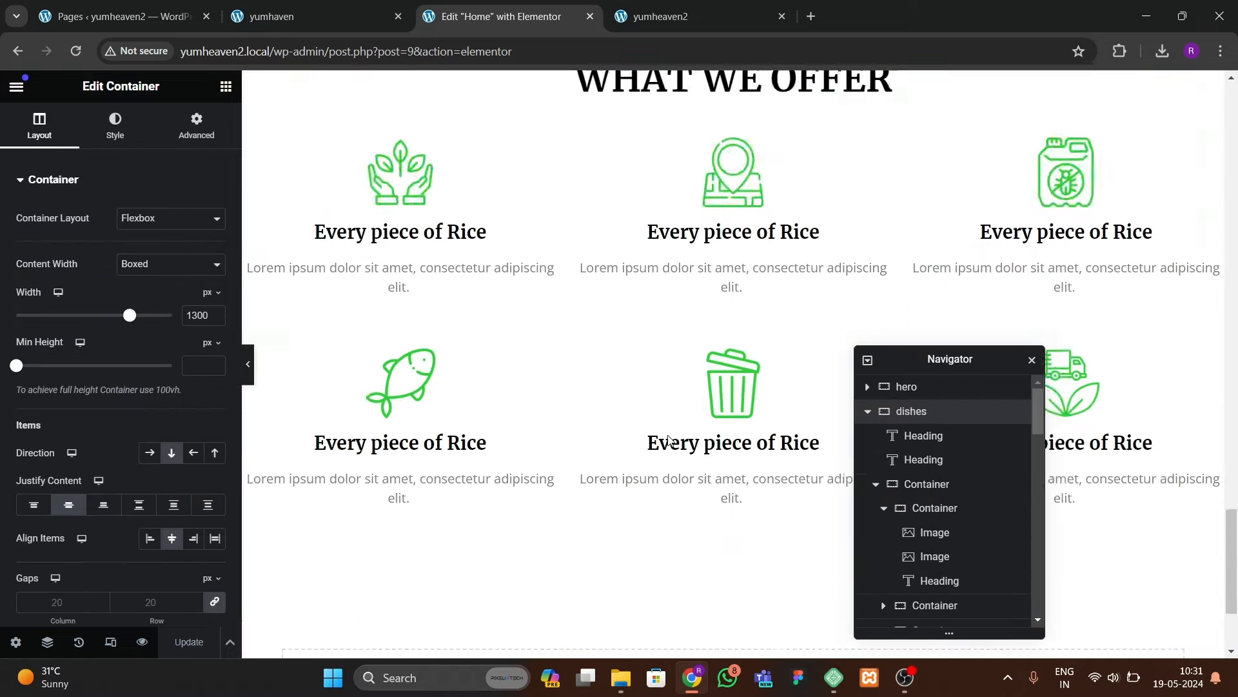
scroll(645, 452, down, 3)
right_click(528, 507)
click(549, 514)
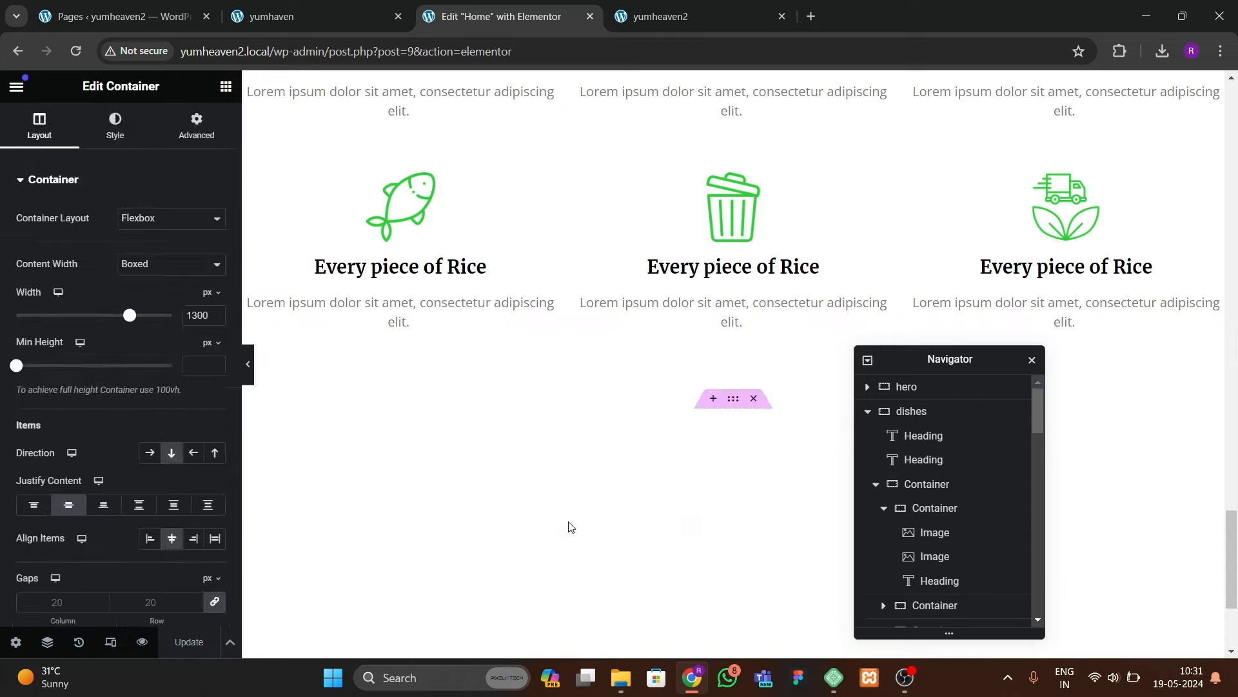
scroll(570, 531, down, 1)
scroll(570, 530, down, 2)
Step: Check the live testimonials, then copy the About Us background colour #E7FFD4
scroll(645, 387, up, 18)
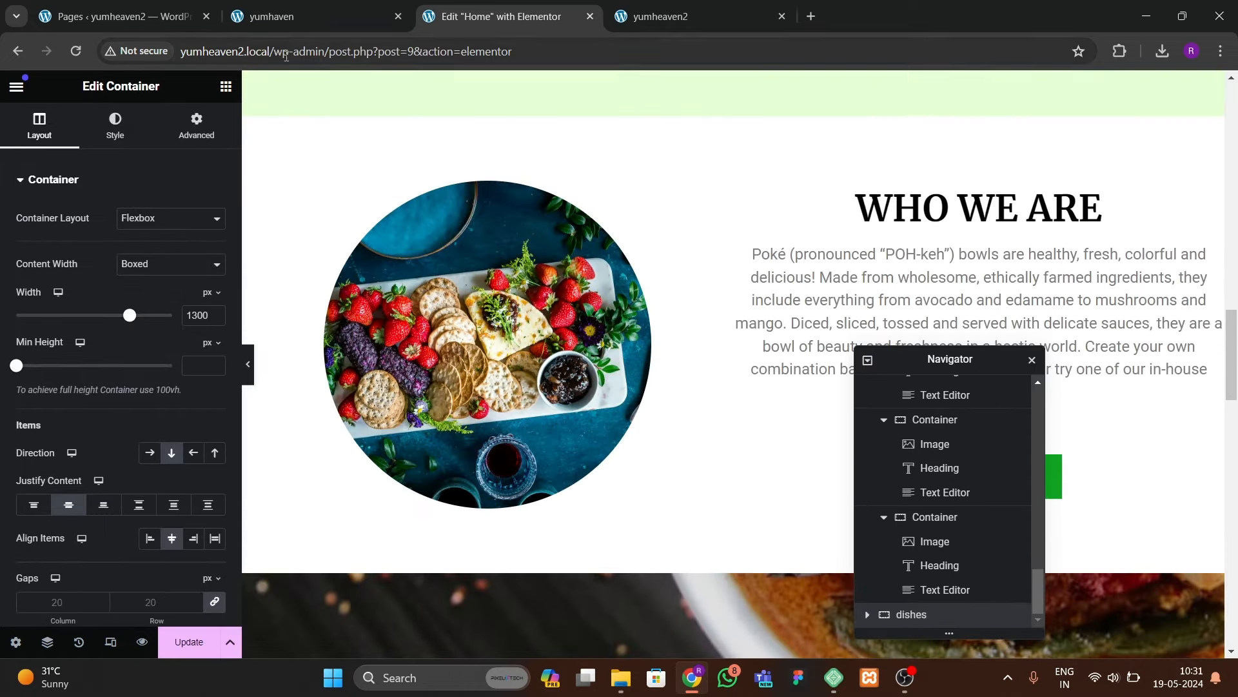
click(288, 19)
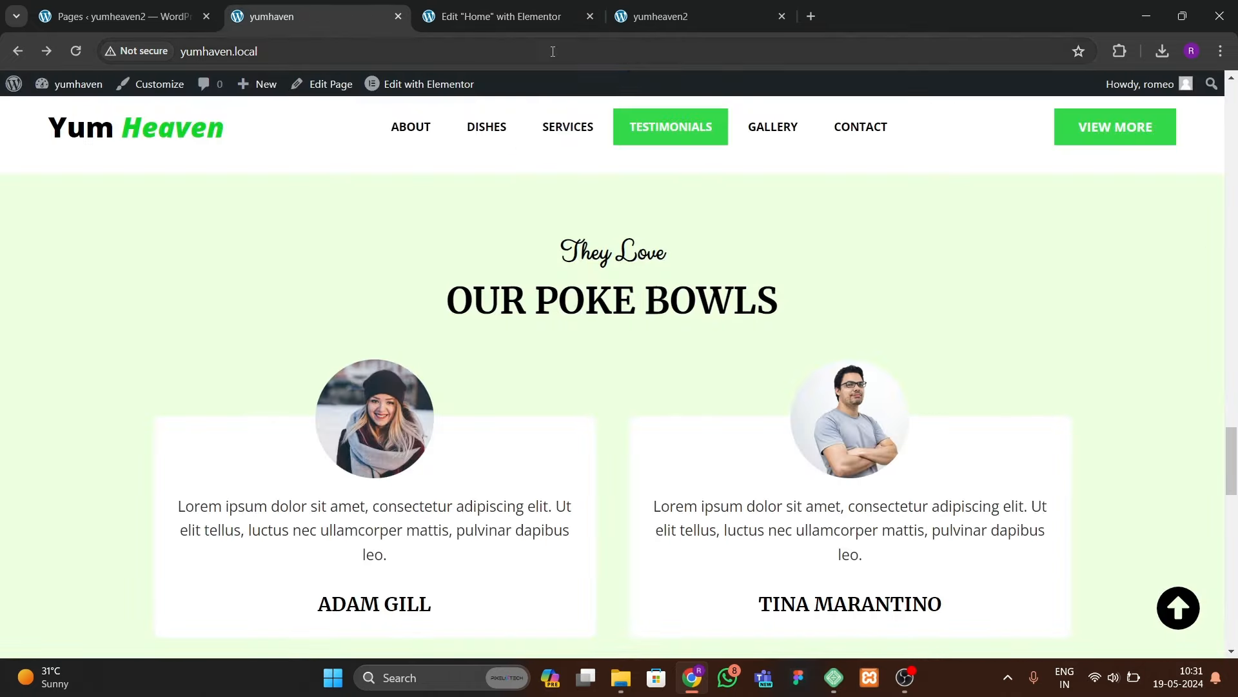
click(529, 19)
scroll(704, 341, up, 5)
scroll(710, 329, up, 3)
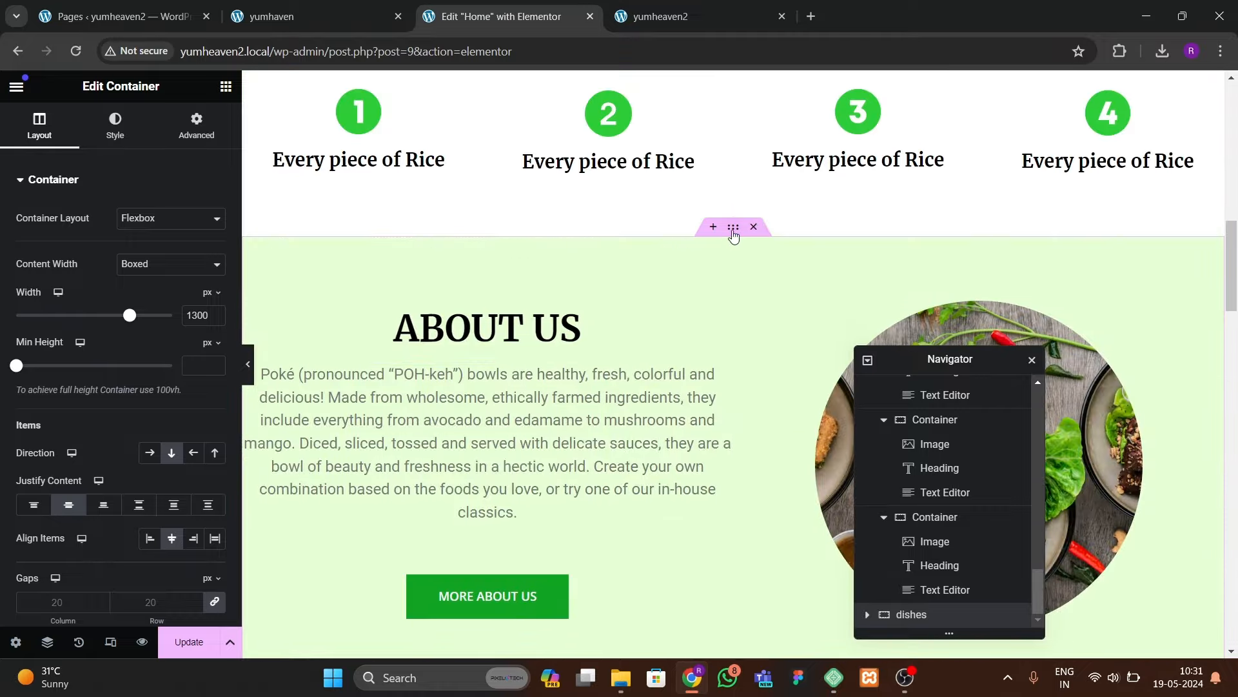
click(115, 126)
click(215, 286)
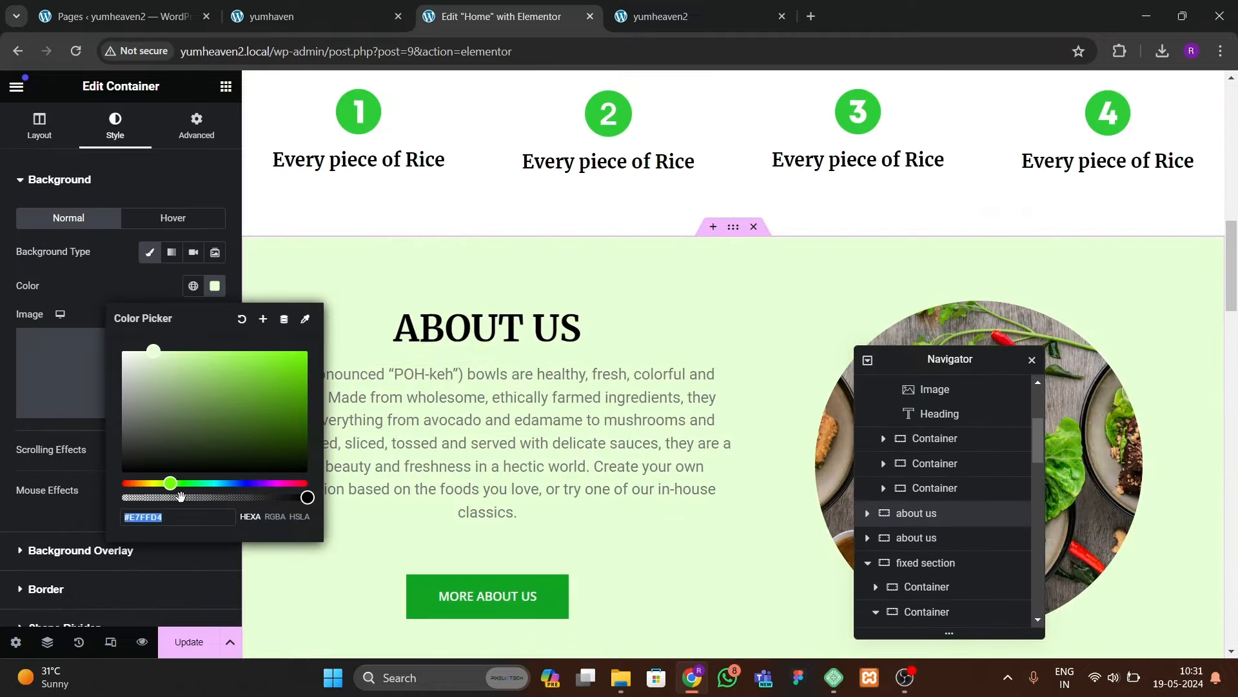
scroll(585, 487, down, 20)
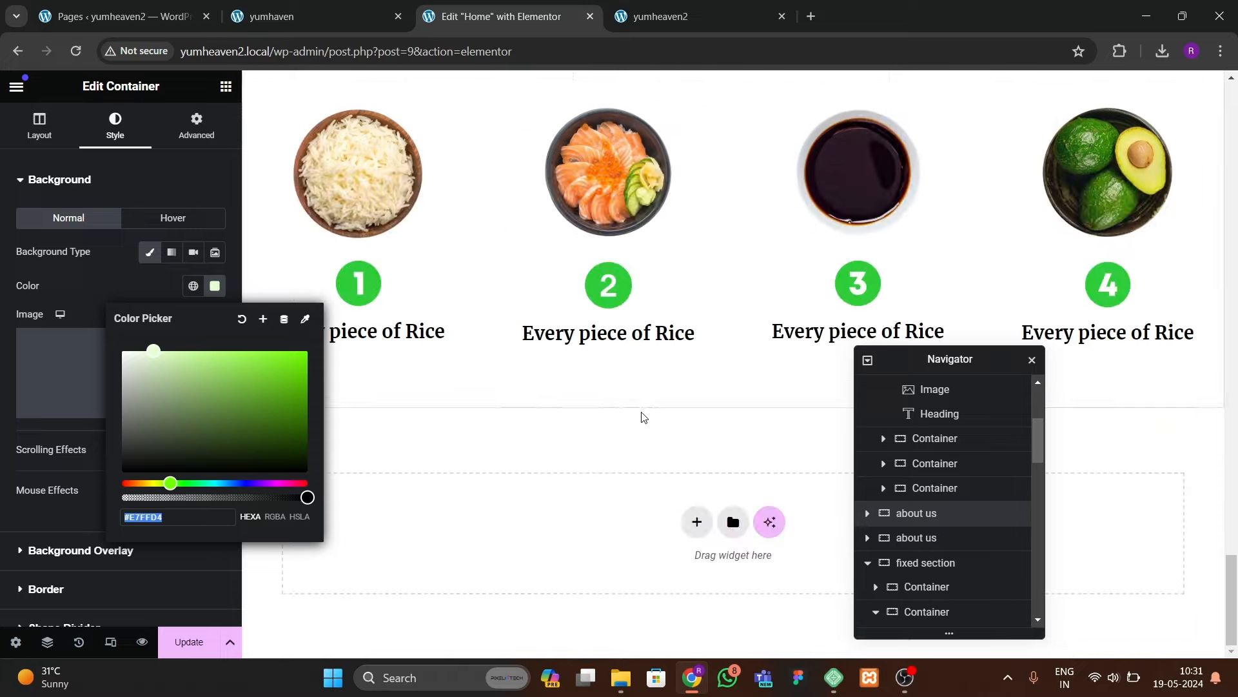
scroll(725, 491, up, 5)
Step: Give the copied Our Dishes section a Classic #E7FFD4 background
click(734, 234)
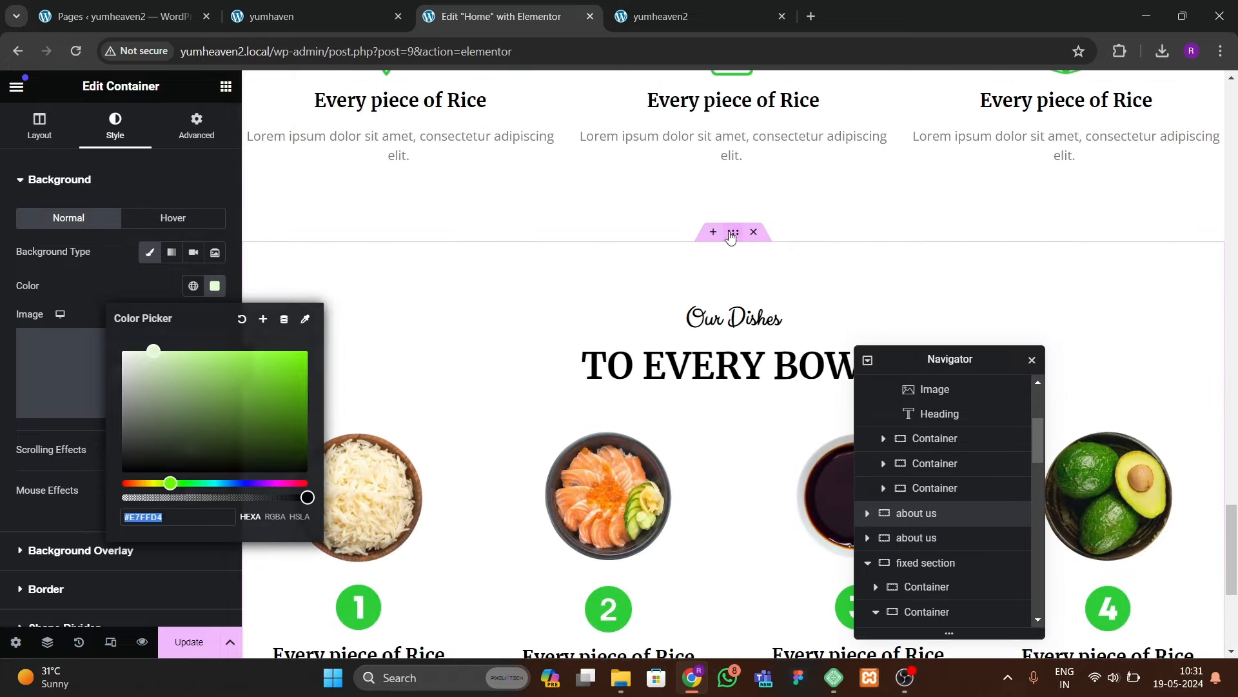
click(112, 132)
click(150, 252)
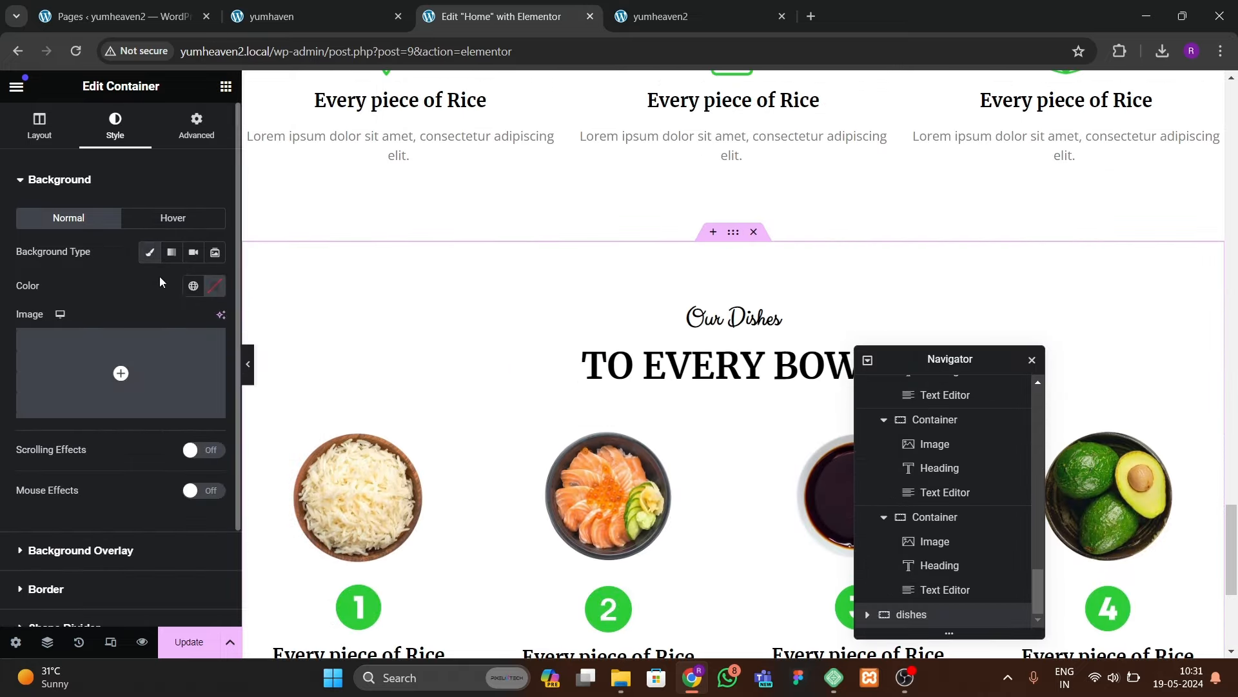
click(215, 285)
key(ctrl+v)
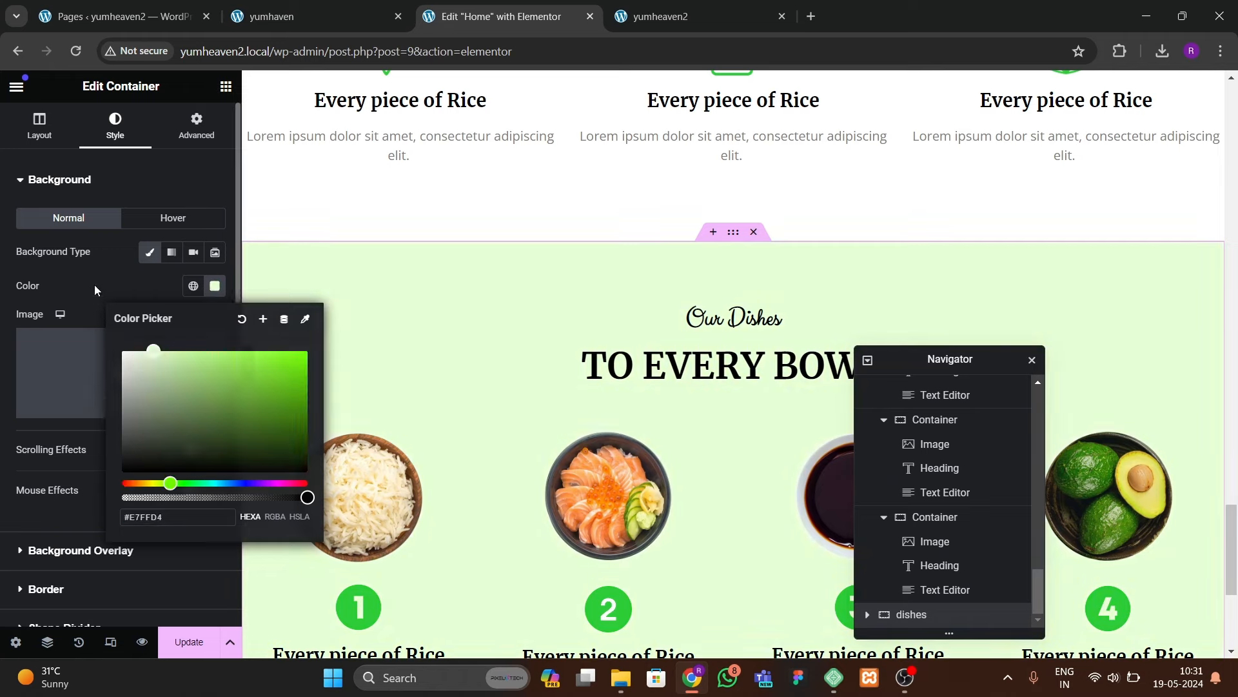
click(94, 284)
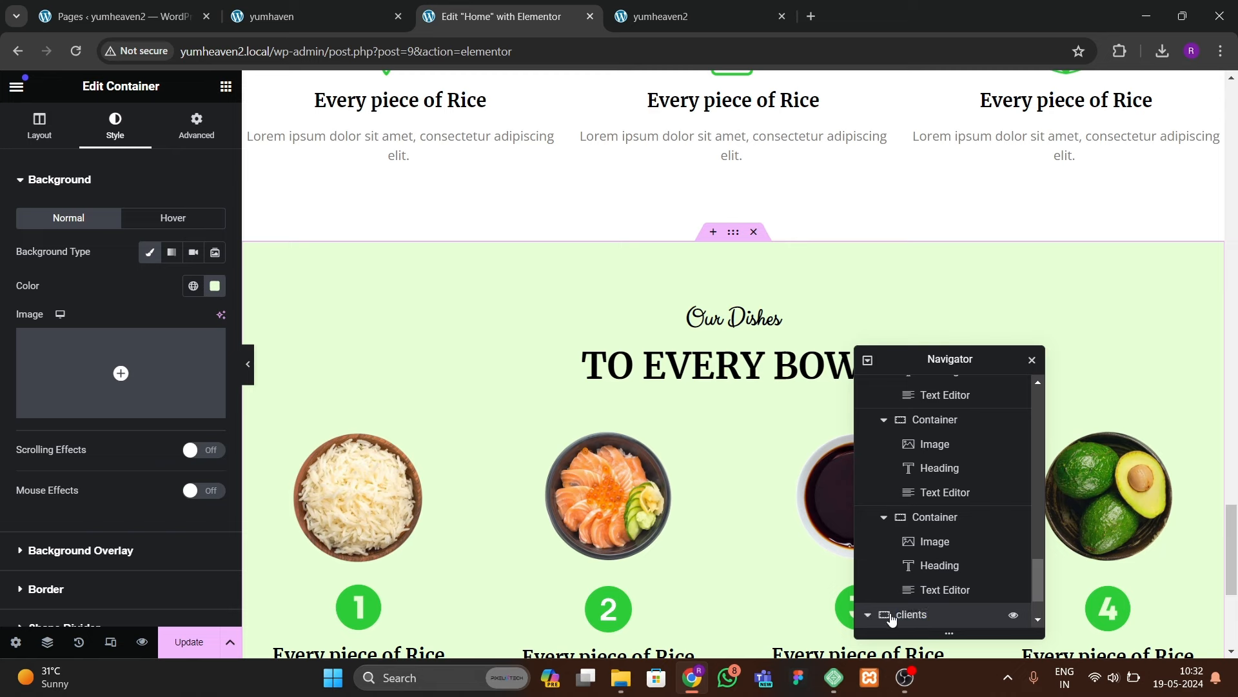
Step: Delete the inner container from the clients section and recheck the live testimonials layout
scroll(916, 600, down, 1)
click(929, 614)
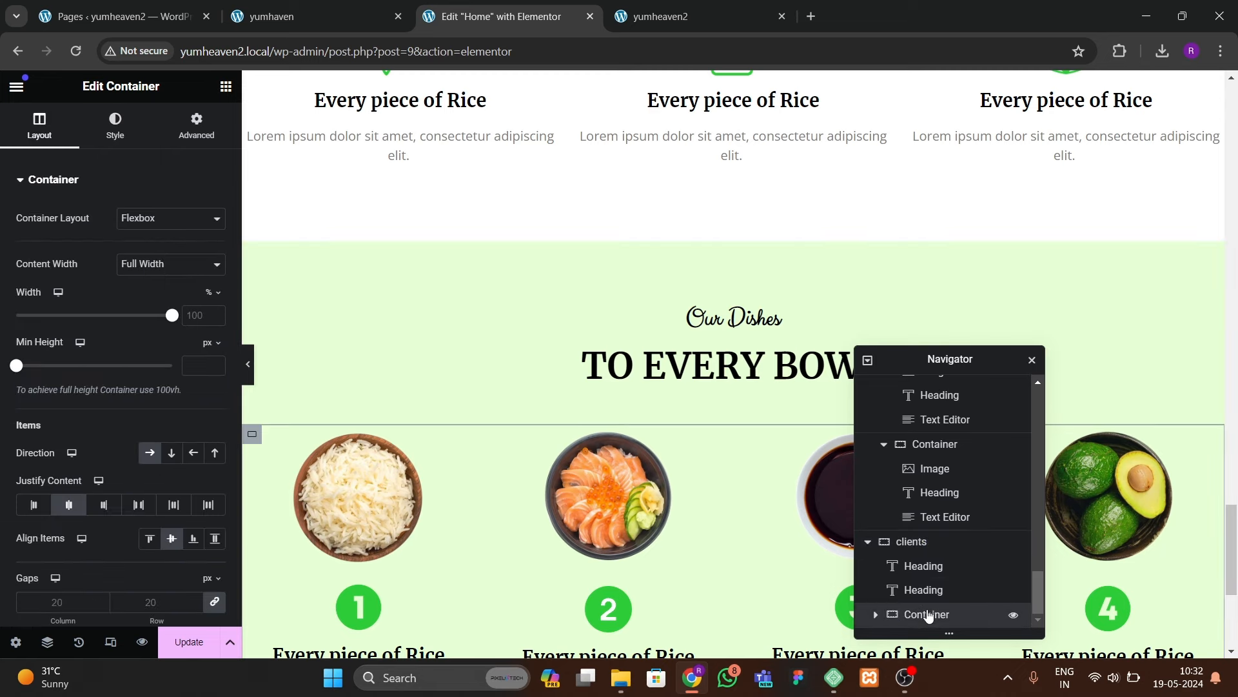
right_click(929, 614)
click(958, 637)
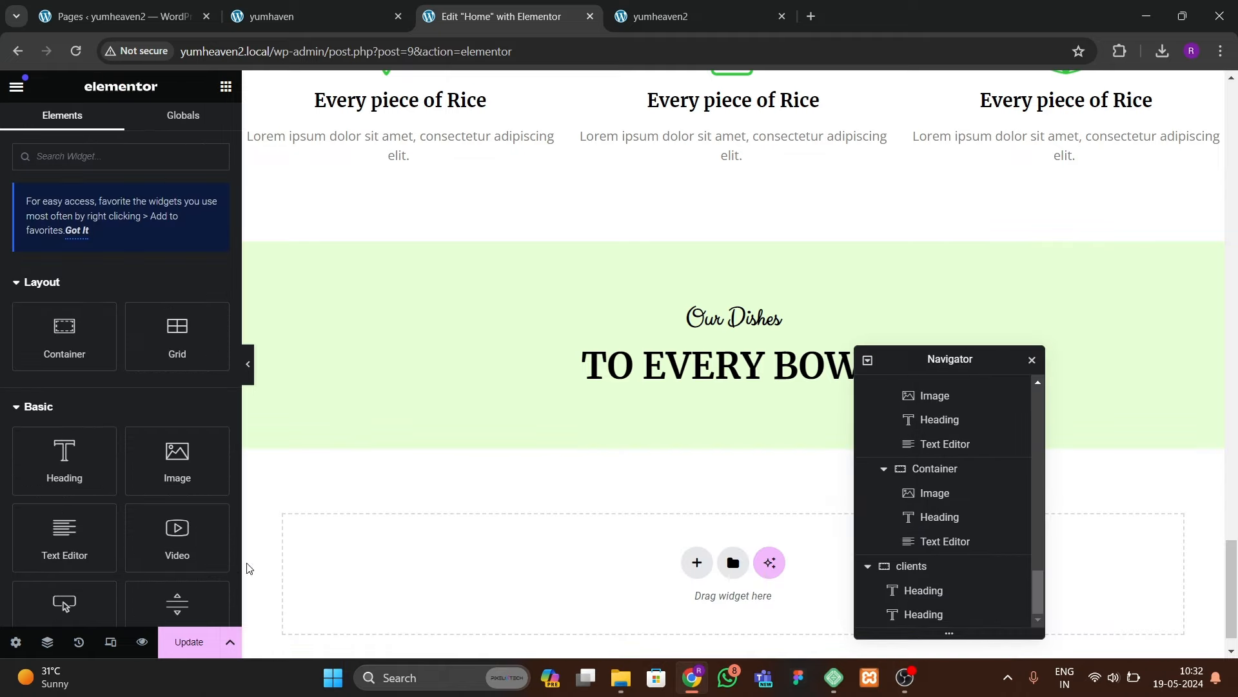
click(276, 5)
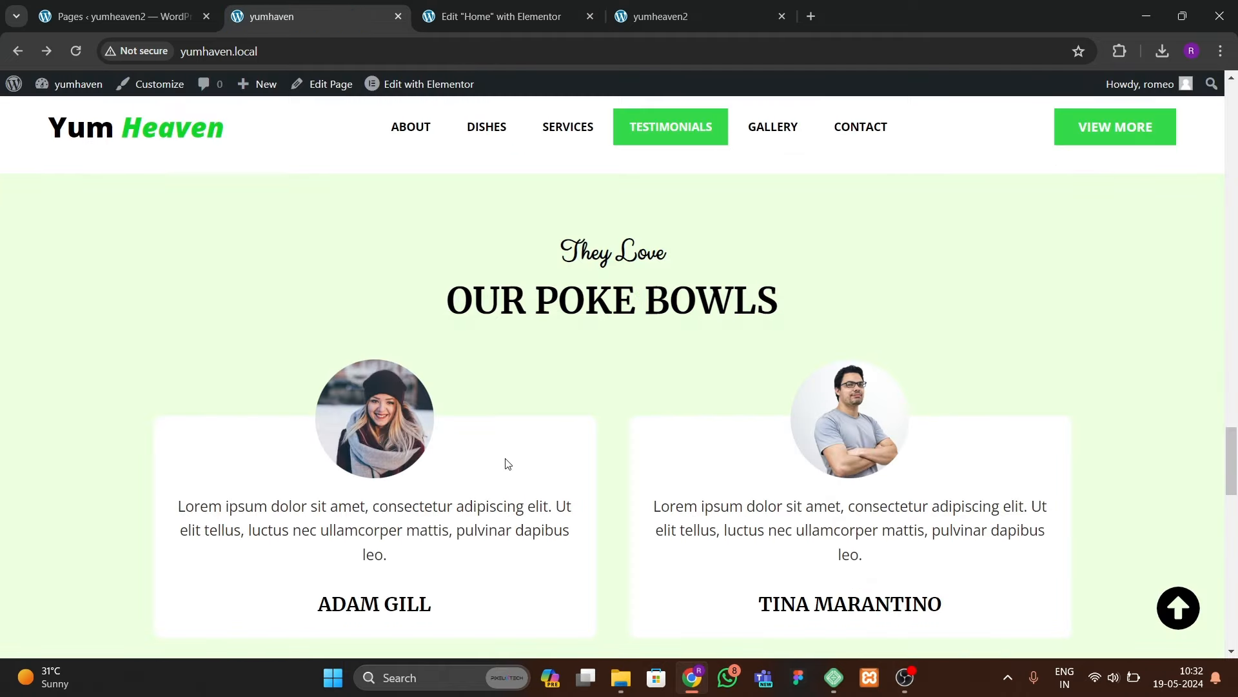
scroll(507, 463, down, 2)
click(467, 19)
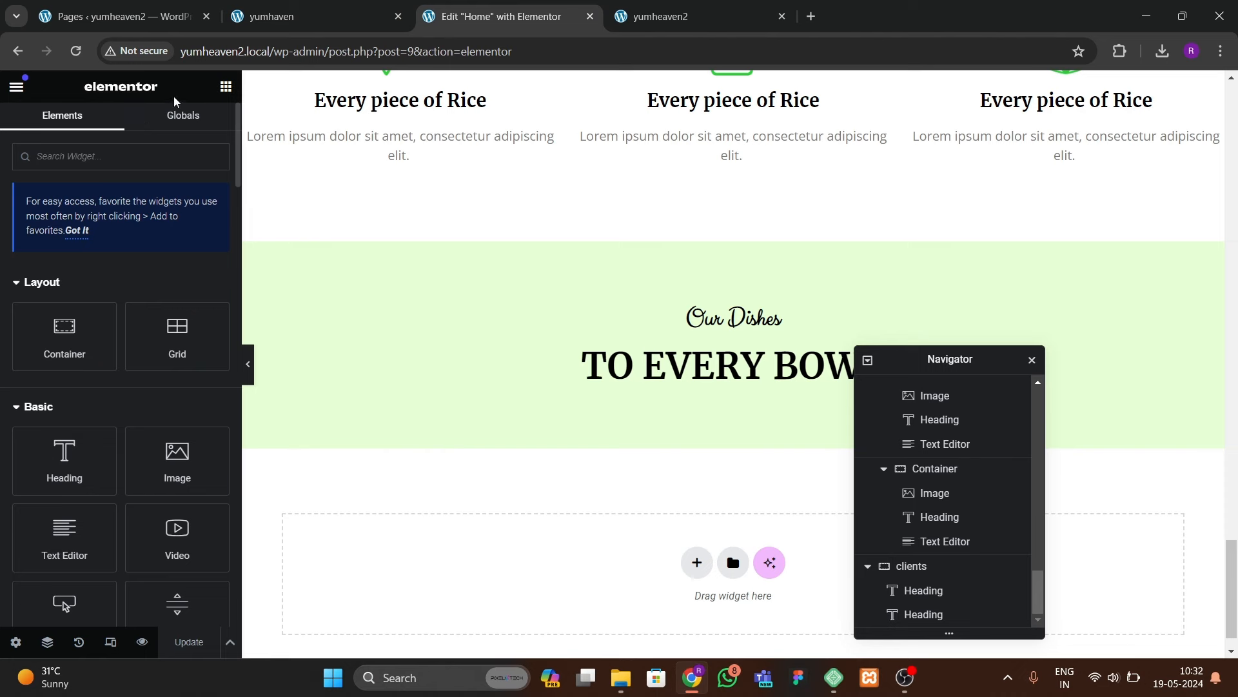
Step: Add a full-width, zero-padding container with a full-width, zero-padding container nested inside
drag(61, 329, 606, 528)
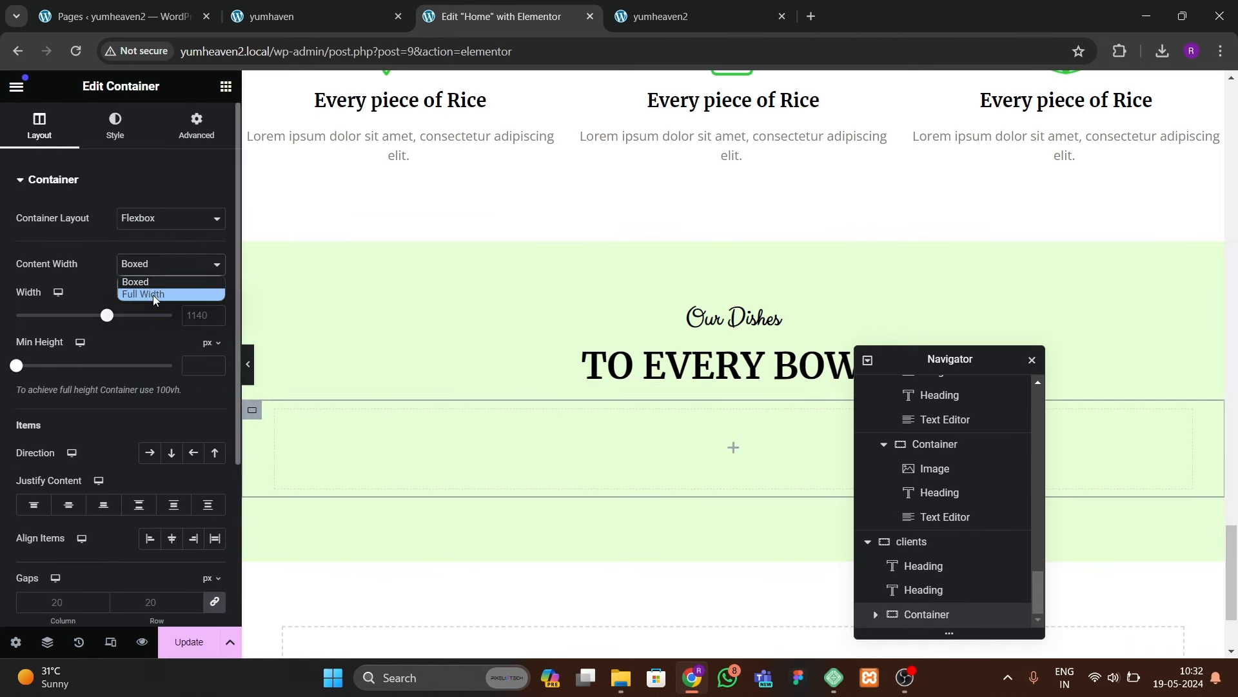
click(153, 296)
click(197, 125)
click(215, 301)
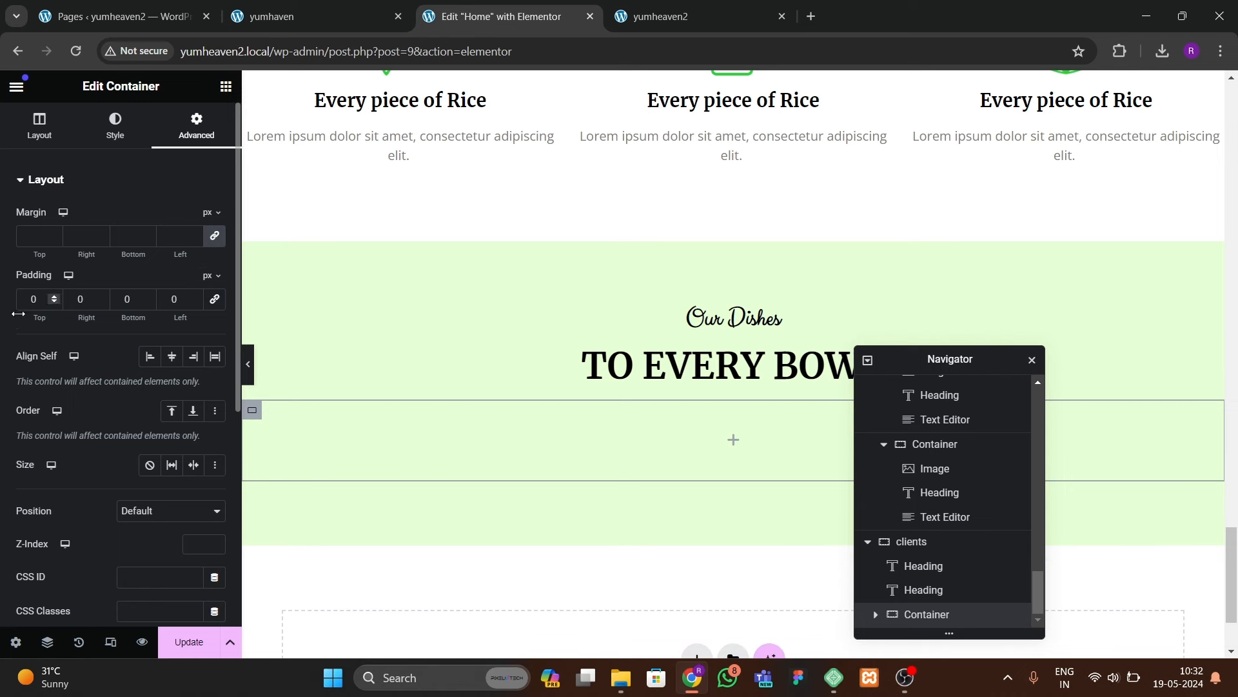
click(226, 86)
drag(55, 328, 497, 445)
scroll(932, 623, down, 1)
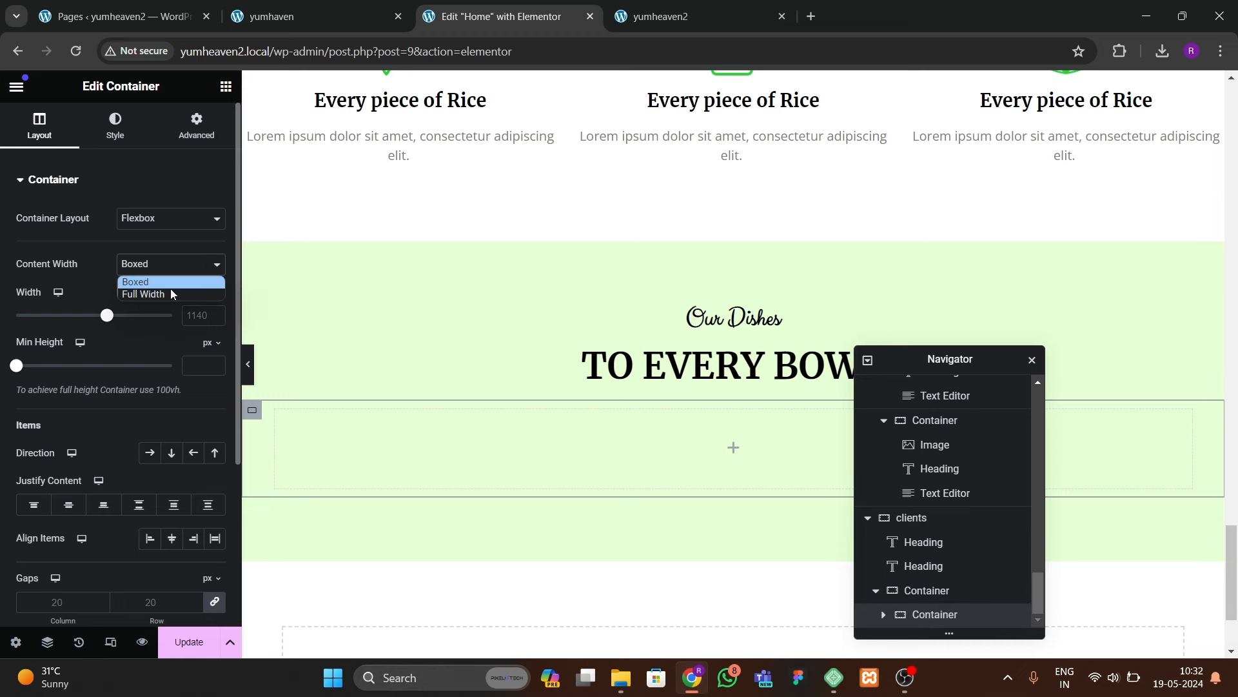
click(170, 291)
click(197, 125)
click(214, 300)
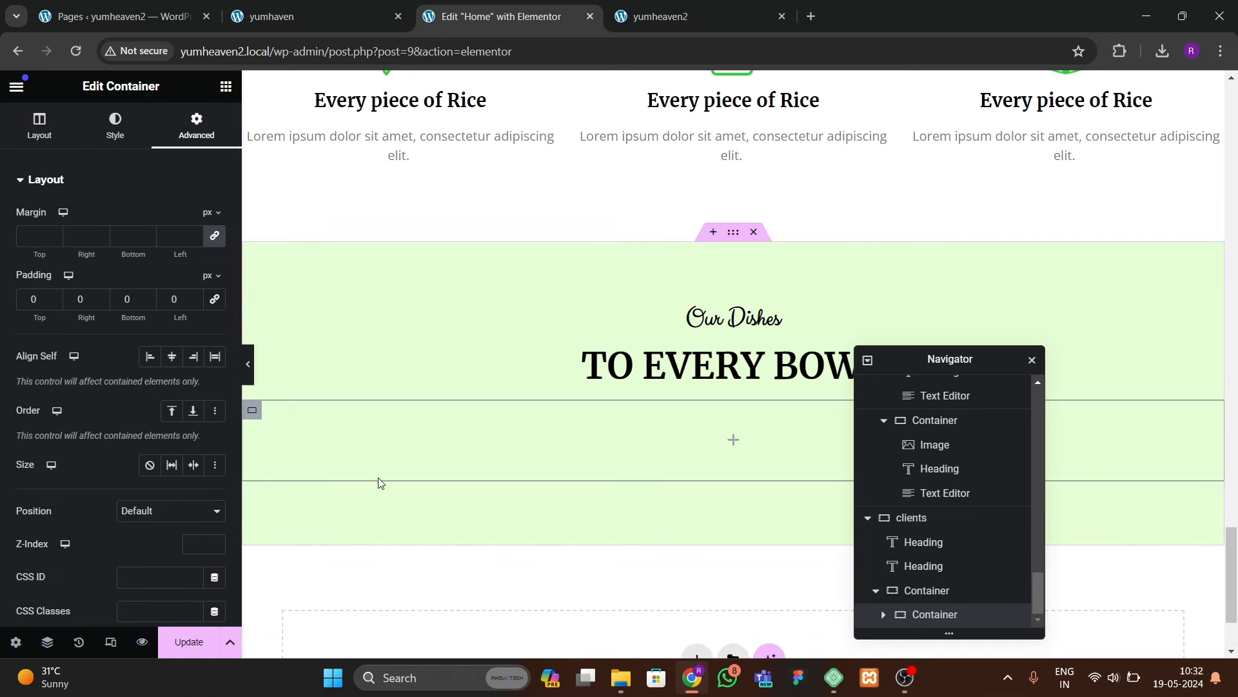
Step: Duplicate the nested container and set the parent to a row layout for side-by-side placement
right_click(977, 618)
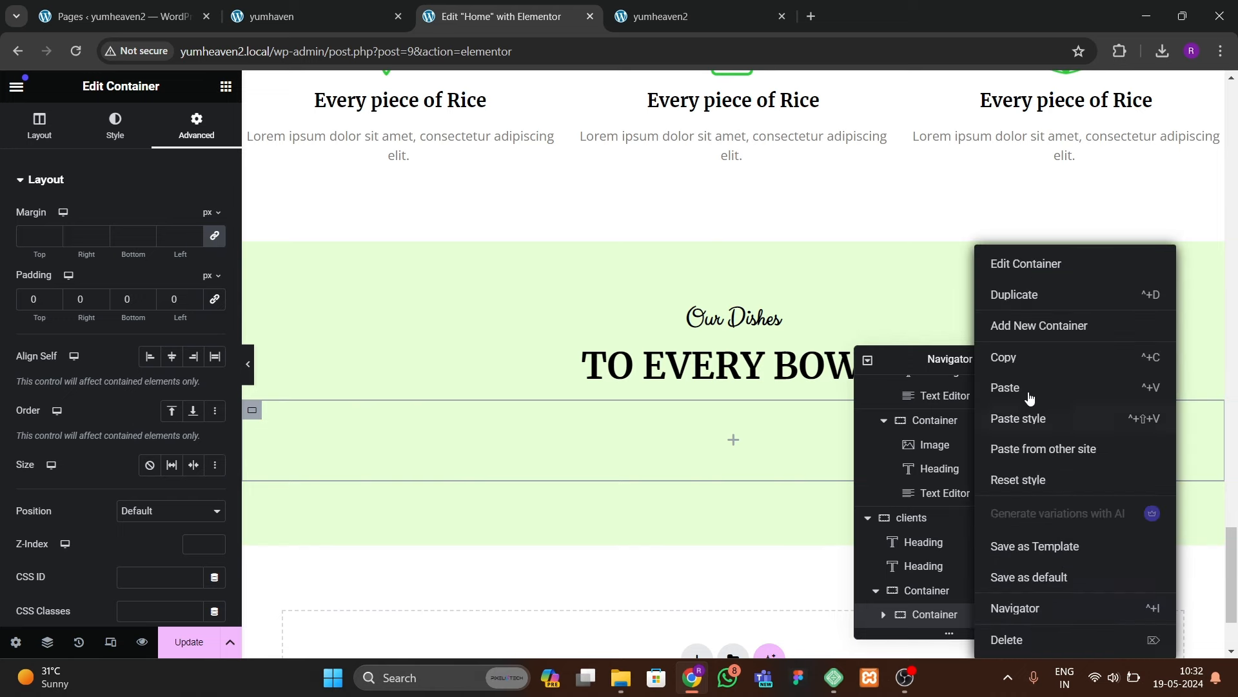
click(1009, 293)
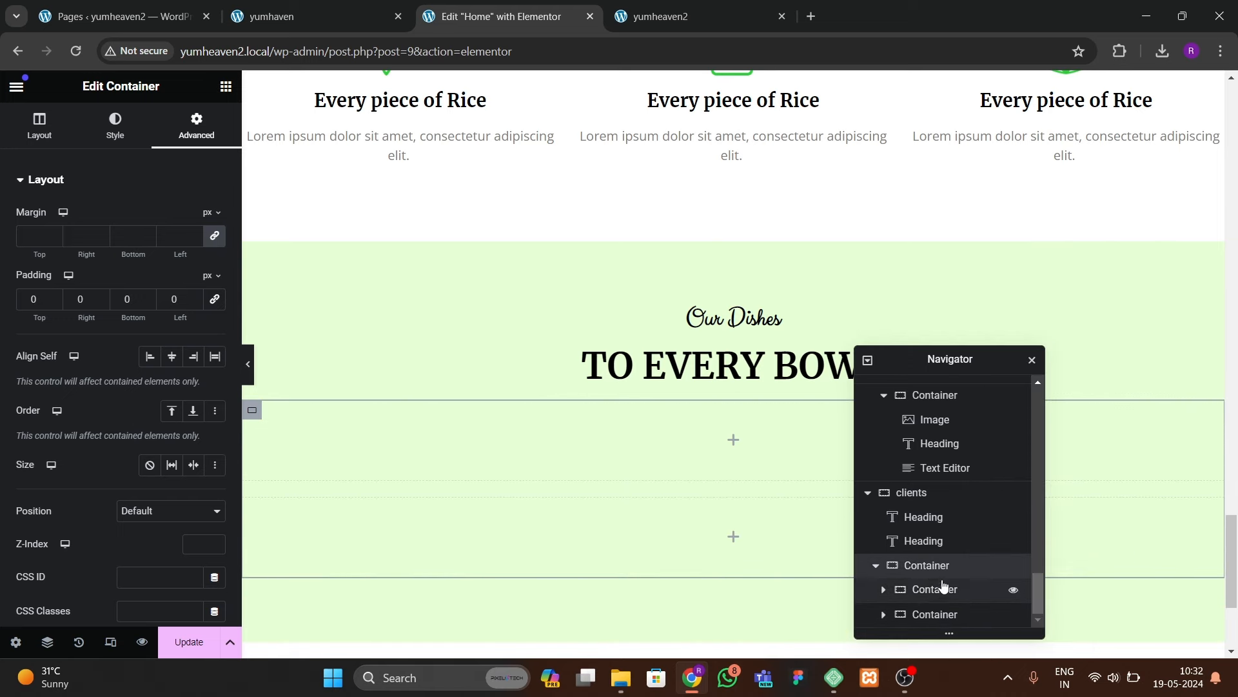
click(39, 126)
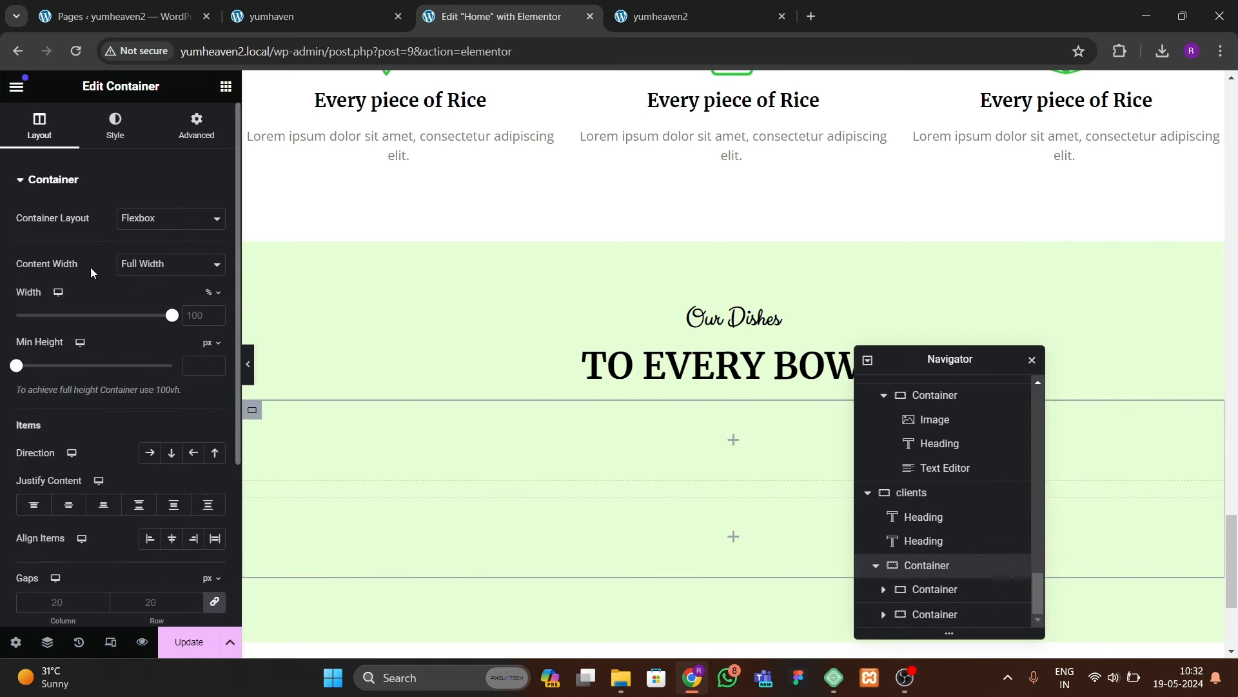
click(148, 452)
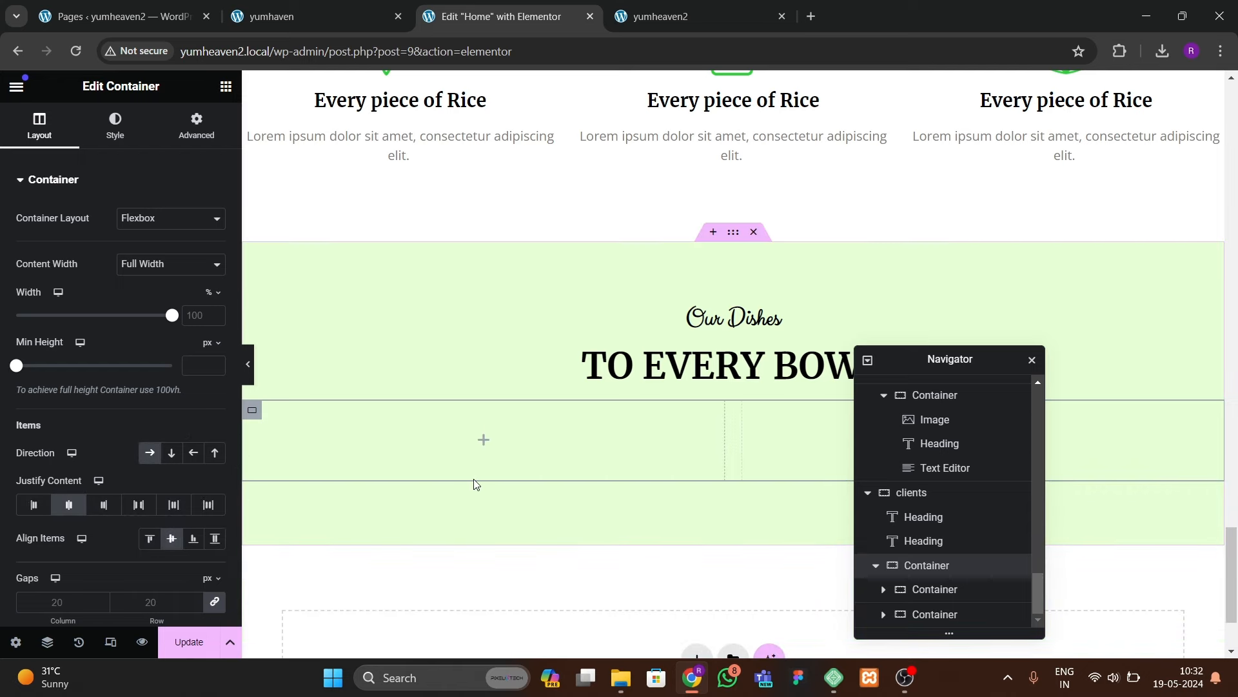
scroll(413, 445, down, 2)
Step: Give the left client container a classic white background
click(252, 312)
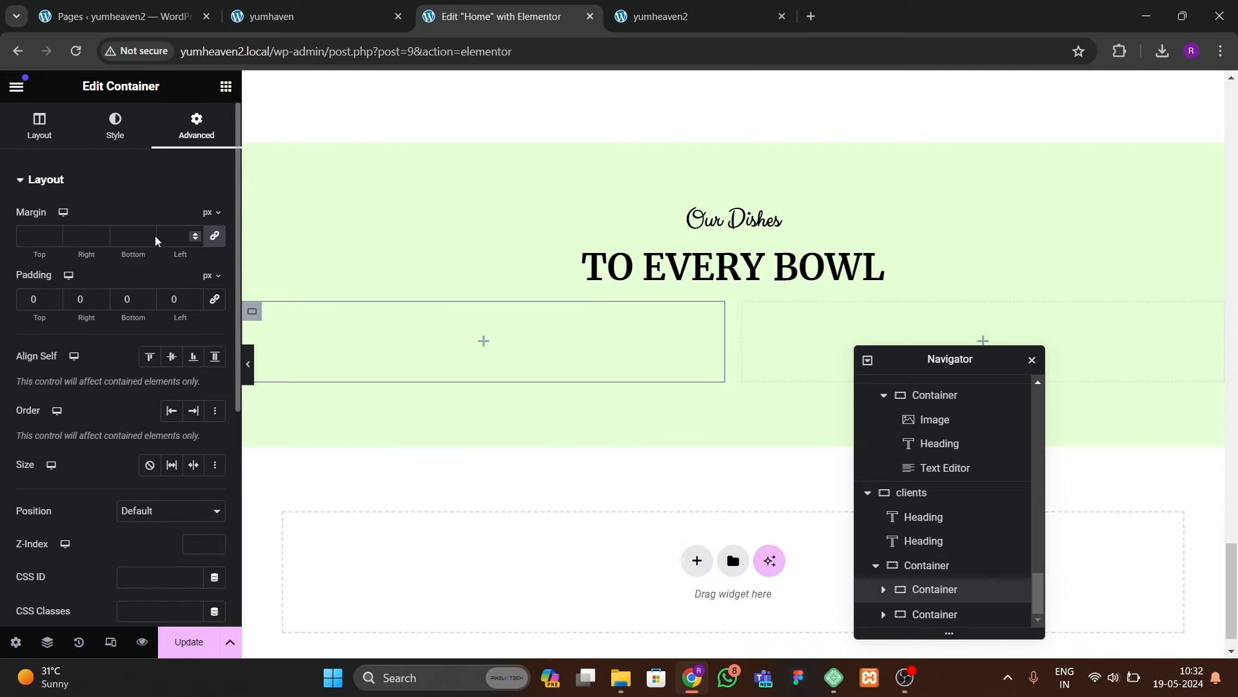
click(110, 128)
click(149, 253)
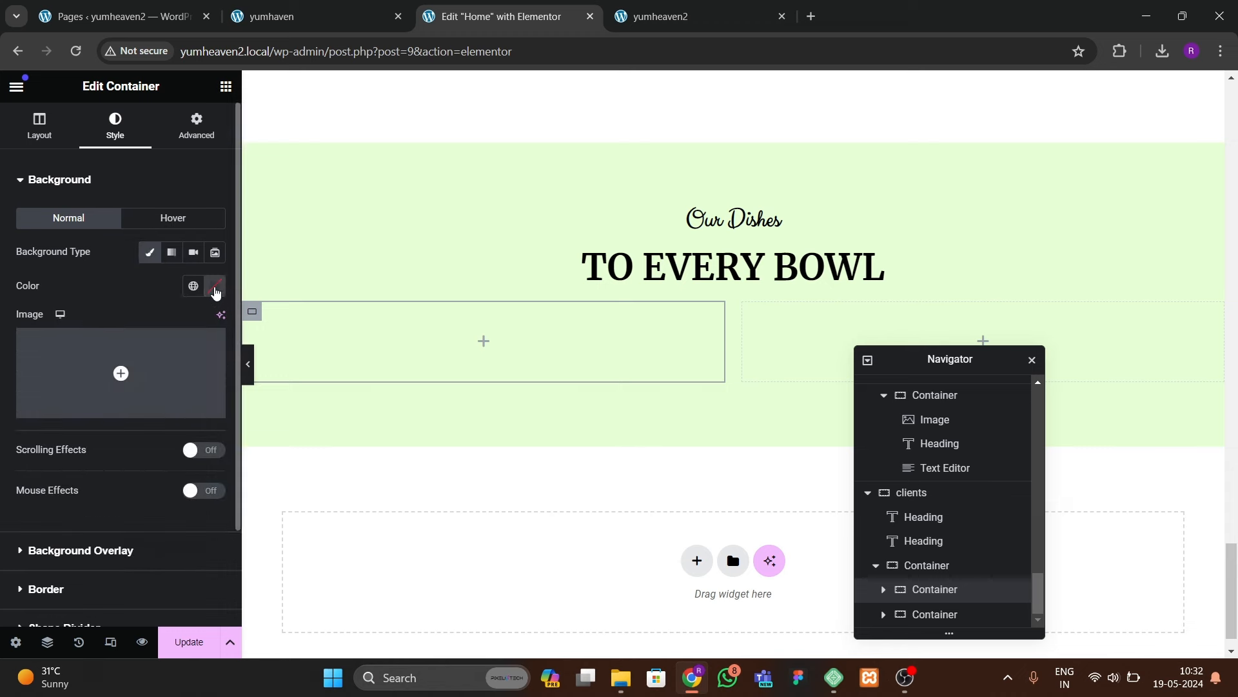
click(215, 286)
drag(197, 395, 122, 349)
click(143, 220)
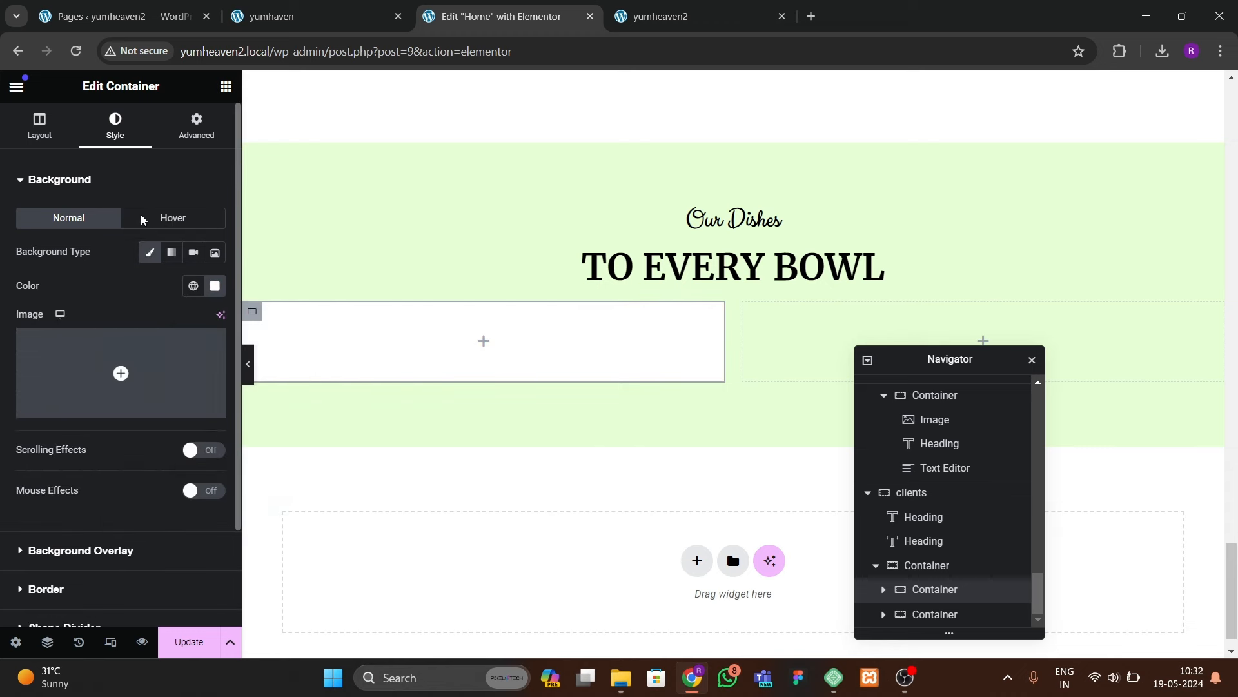
Step: Set the container's padding to 40 px on every side
click(196, 126)
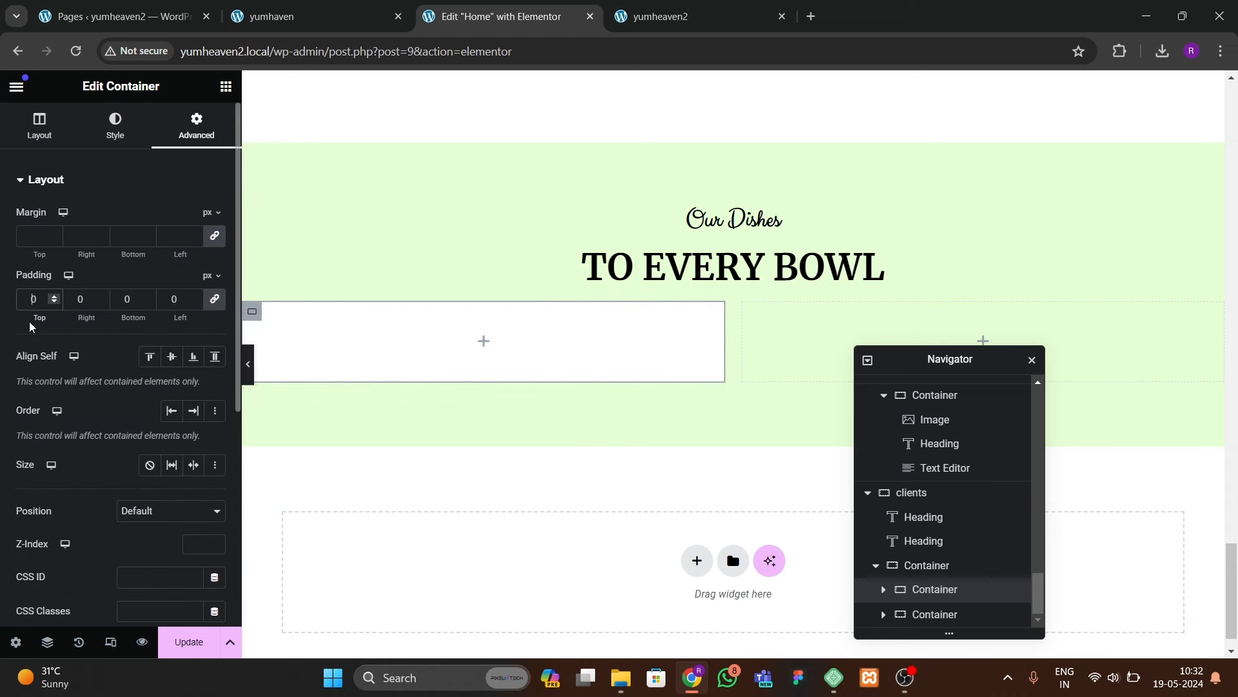
text(2)
key(BackSpace)
text(3)
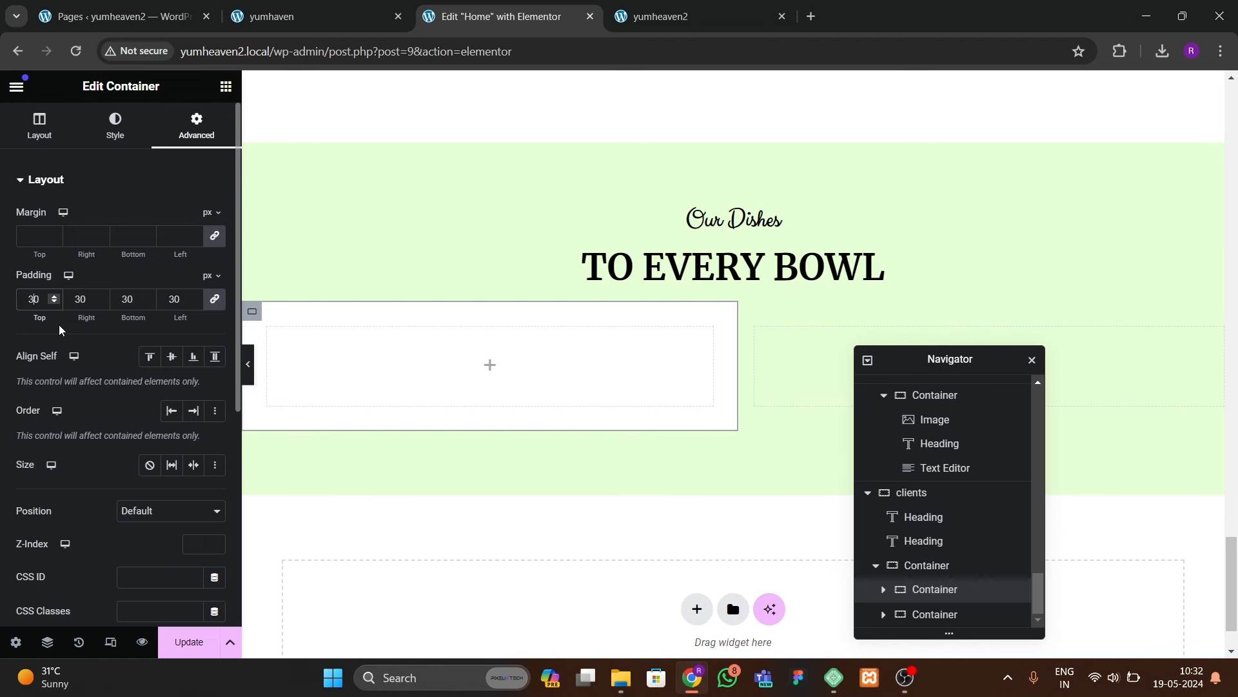
key(BackSpace)
text(4)
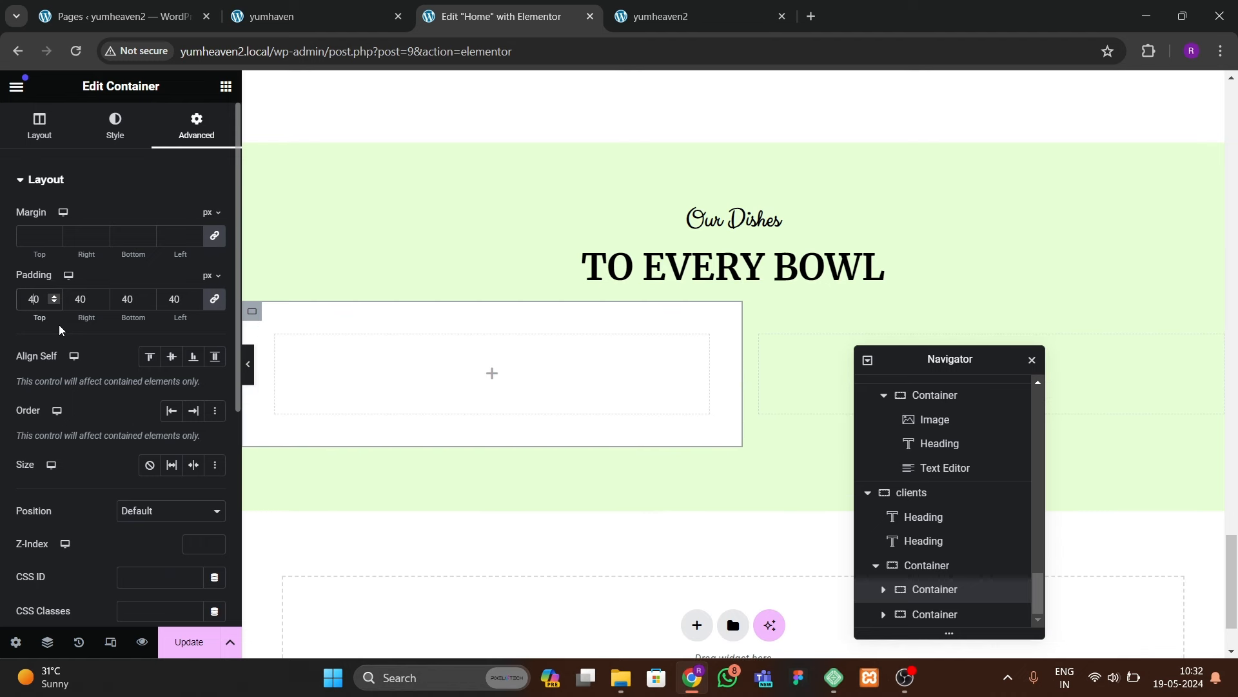
Step: Drag an Image widget into the white container after checking the live testimonials
click(343, 20)
click(496, 17)
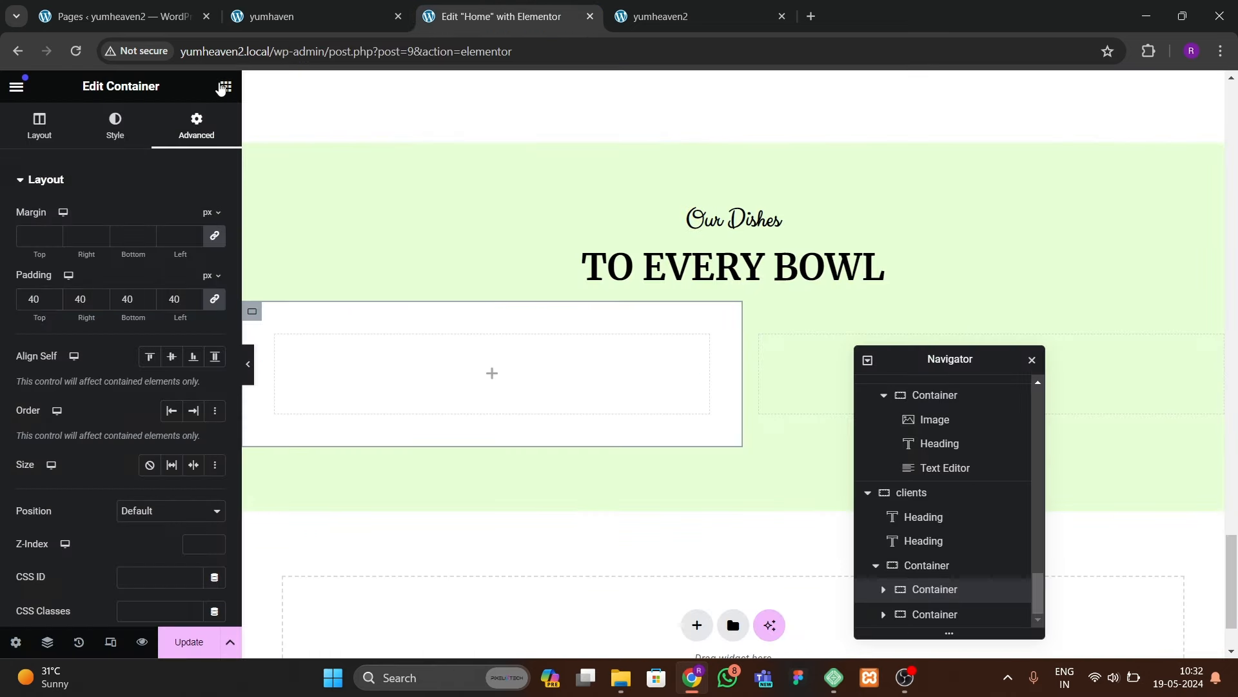
click(225, 86)
drag(174, 455, 416, 451)
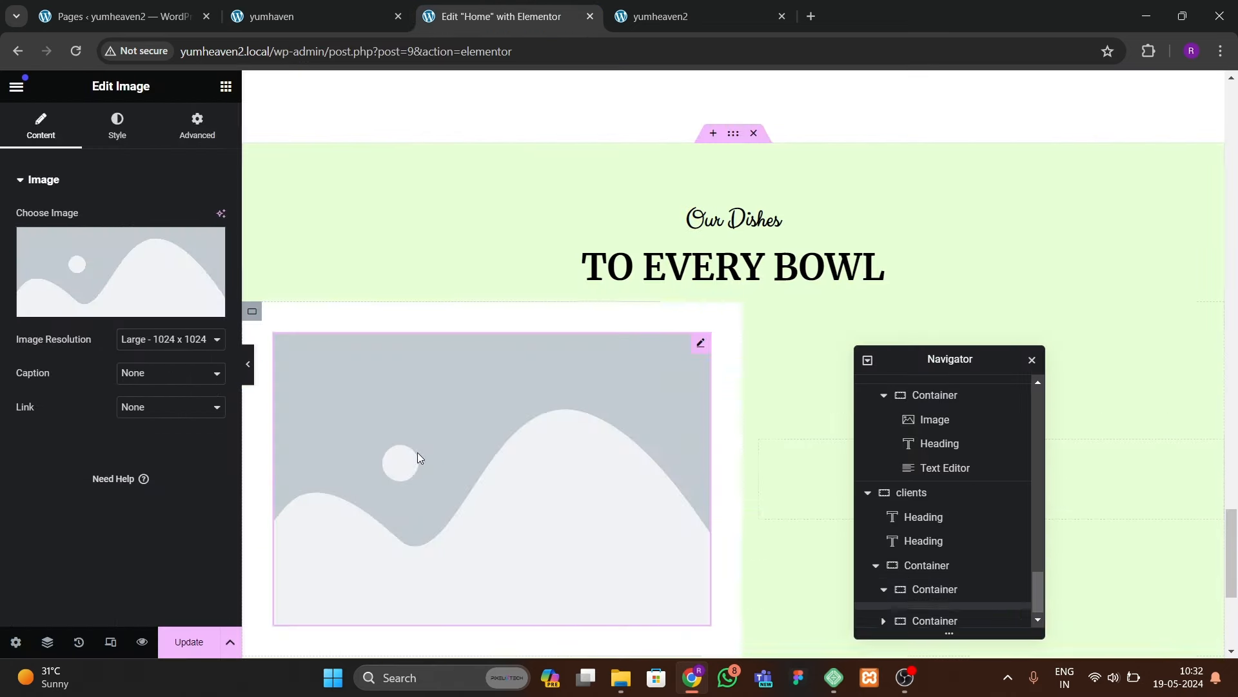
Step: Insert the photo of the man in a grey t-shirt from the Media Library
click(181, 309)
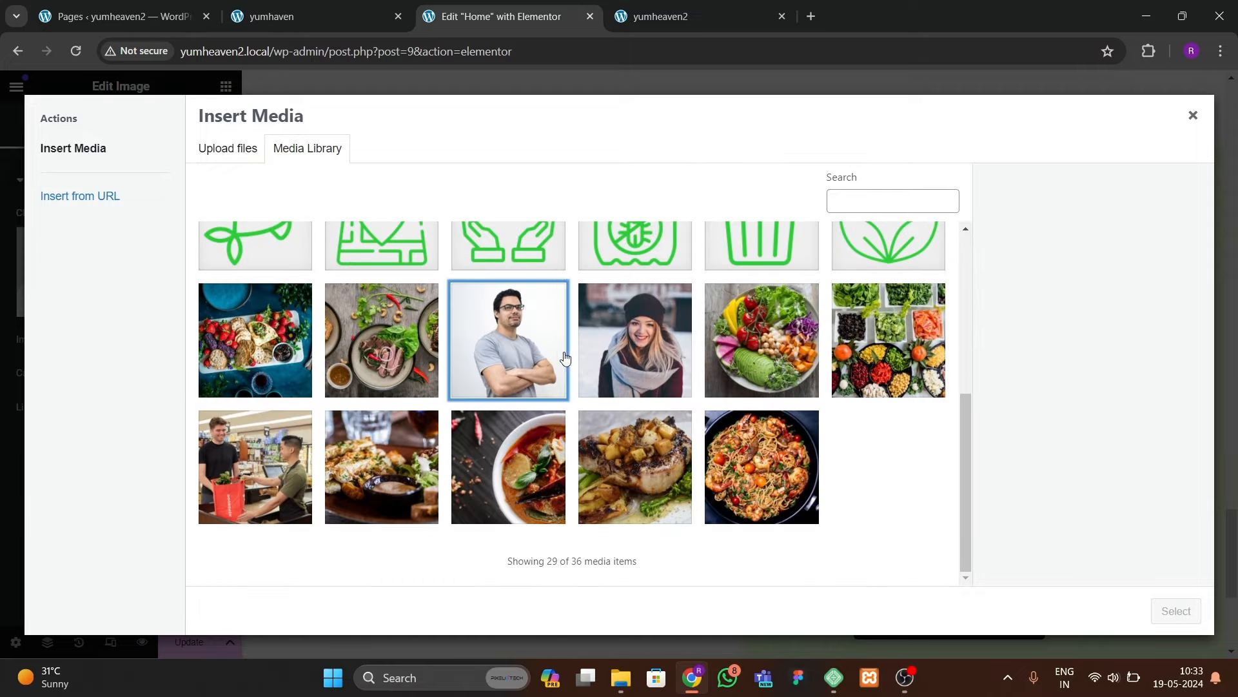
click(566, 358)
click(1176, 611)
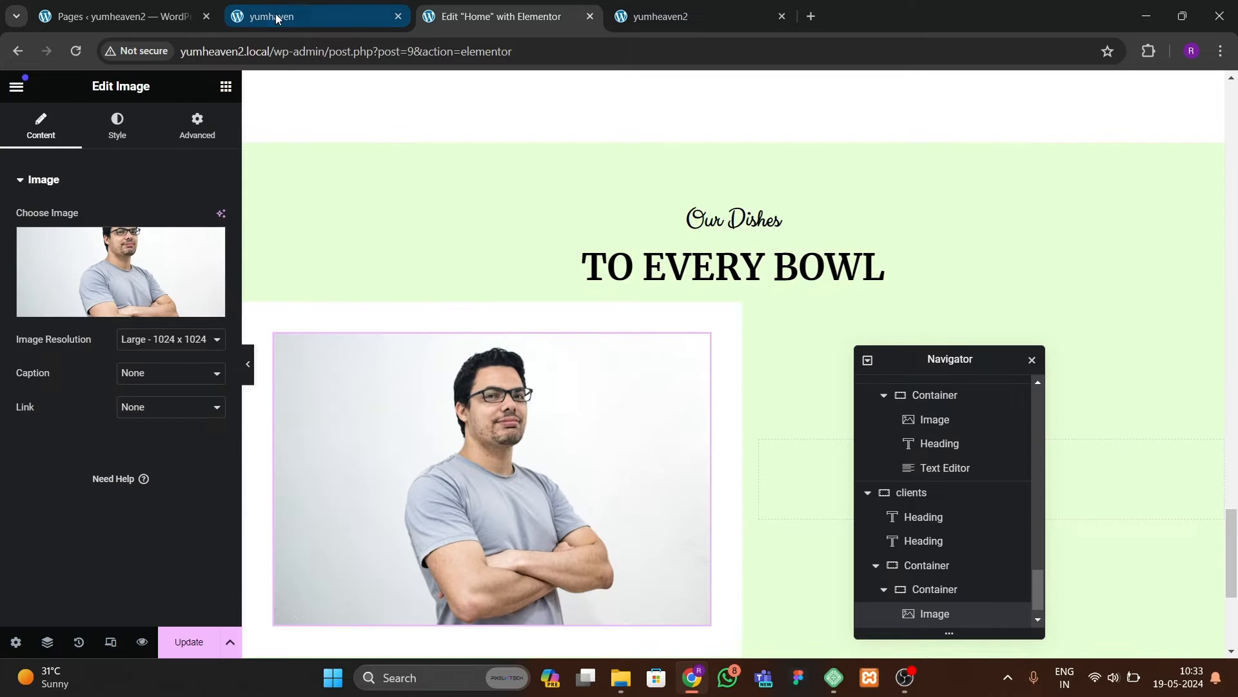
click(303, 14)
click(490, 16)
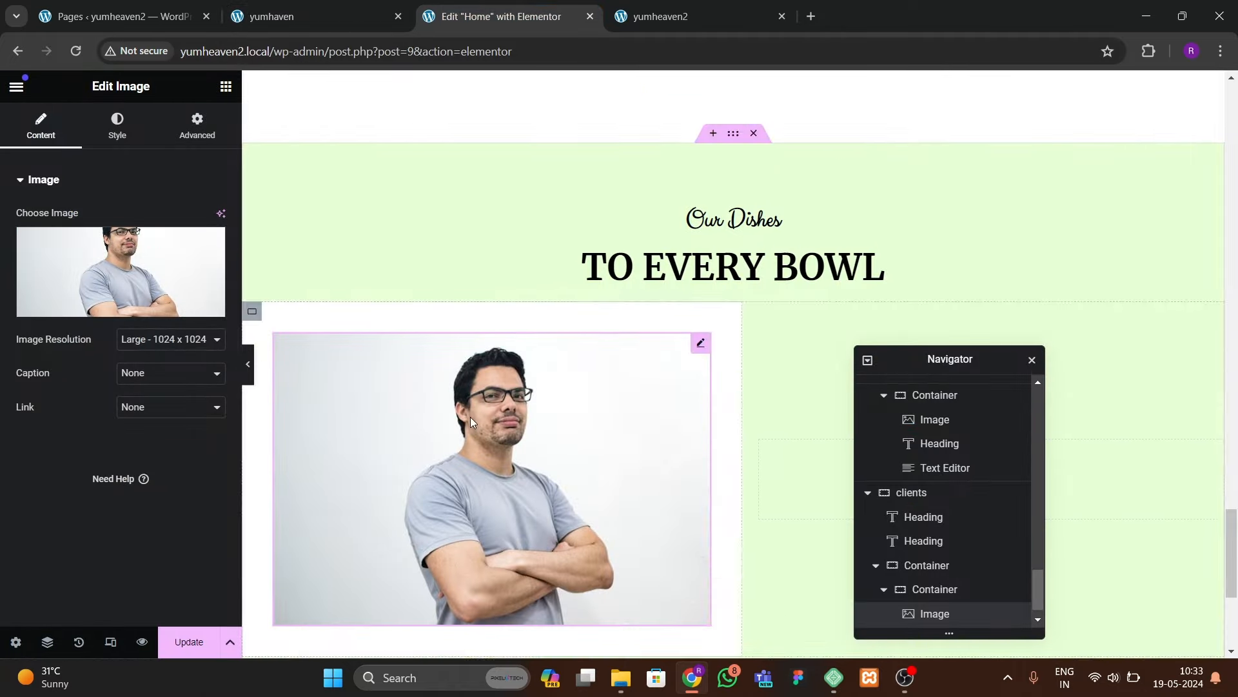
Step: Turn on image masking and settle on the Circle shape after trying Sketch, Triangle, Flower
click(198, 124)
scroll(156, 412, down, 8)
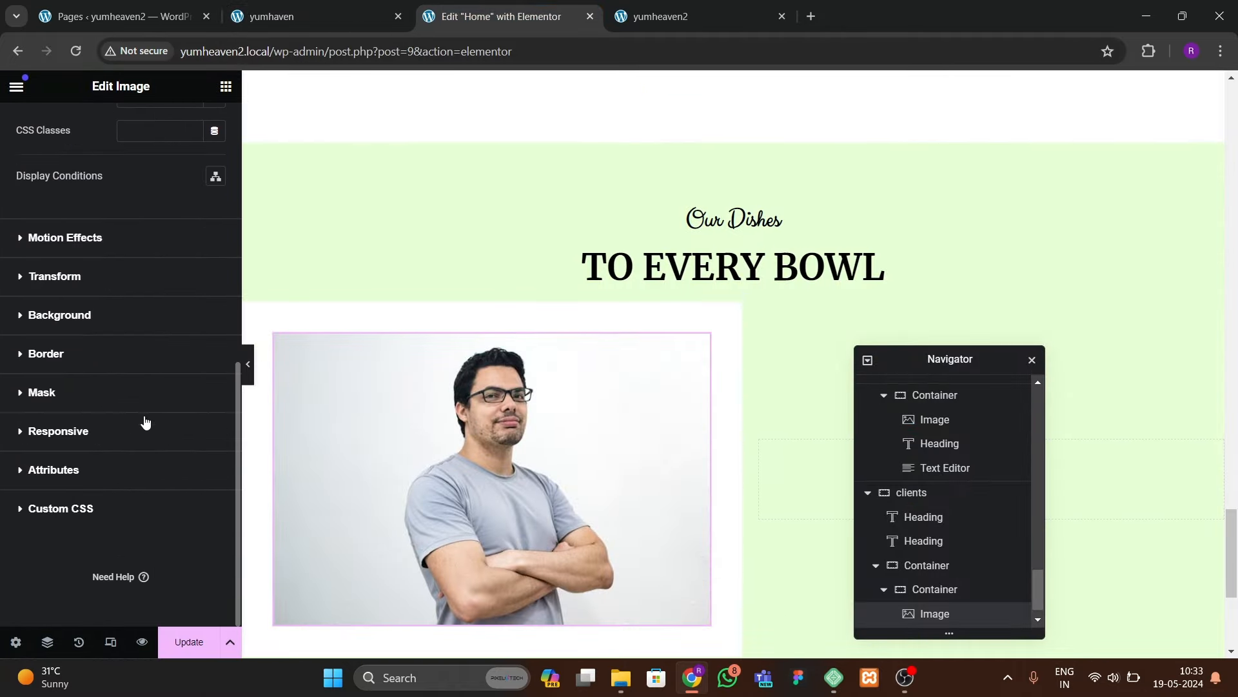
click(81, 402)
click(212, 377)
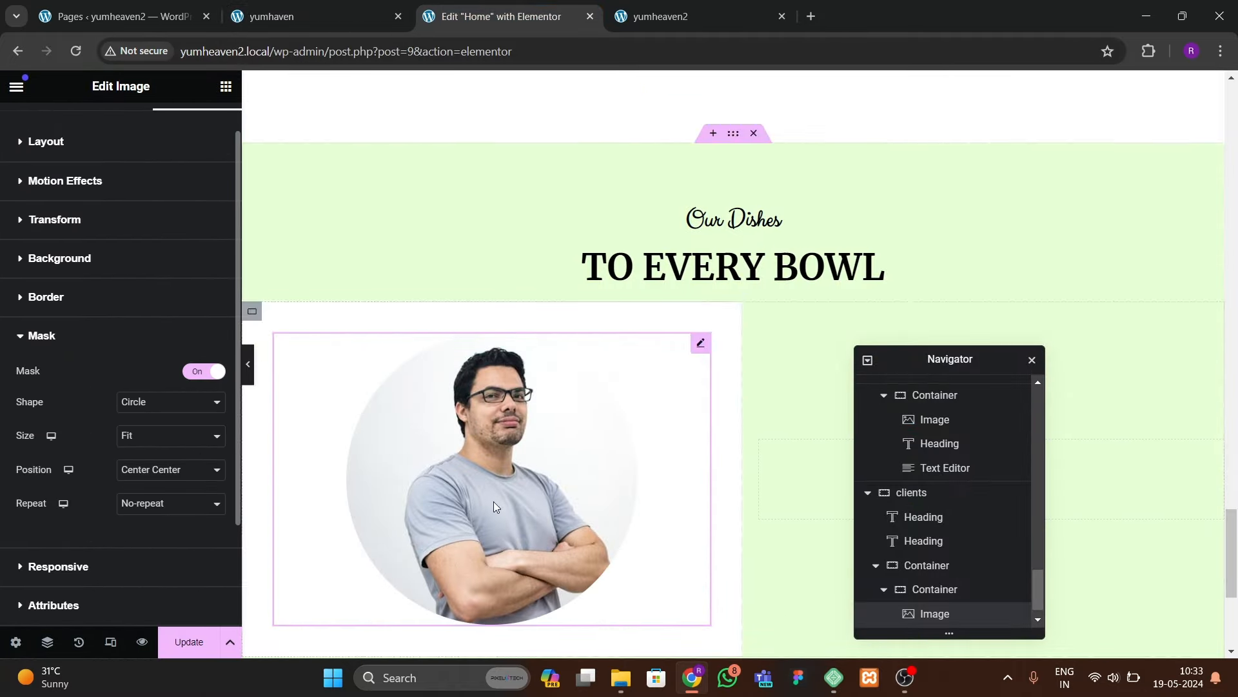
click(165, 406)
click(155, 443)
click(153, 411)
click(153, 451)
click(155, 408)
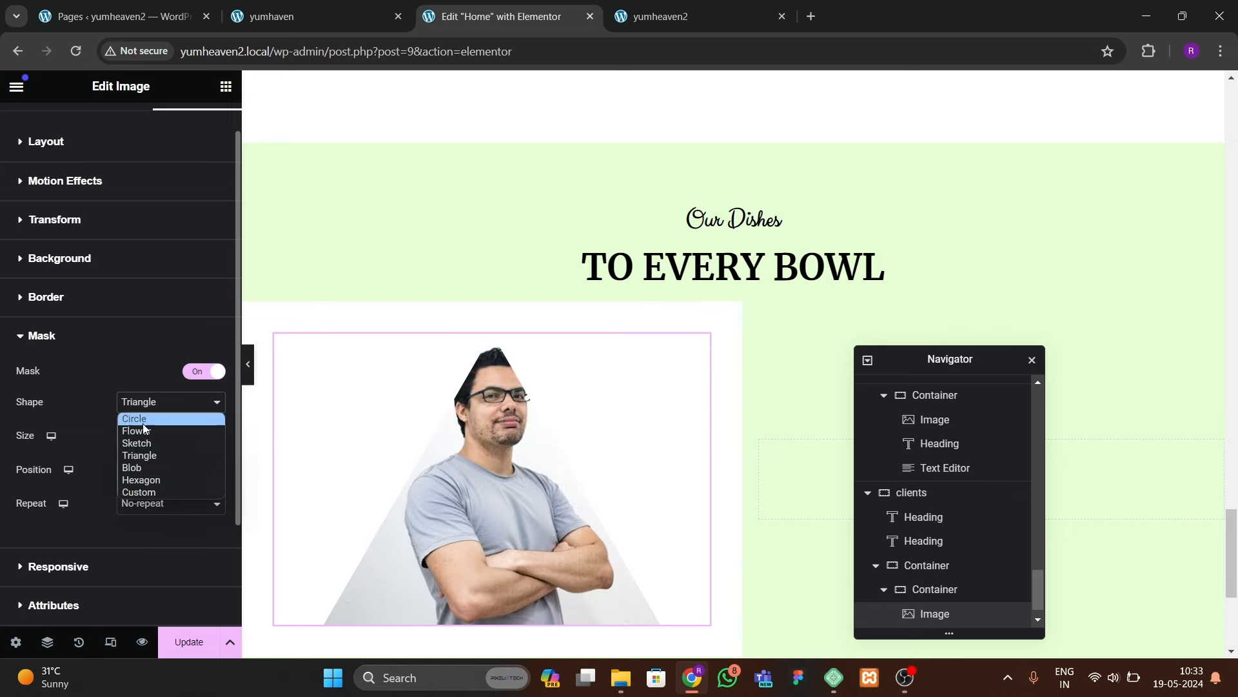
click(154, 429)
click(154, 407)
click(154, 421)
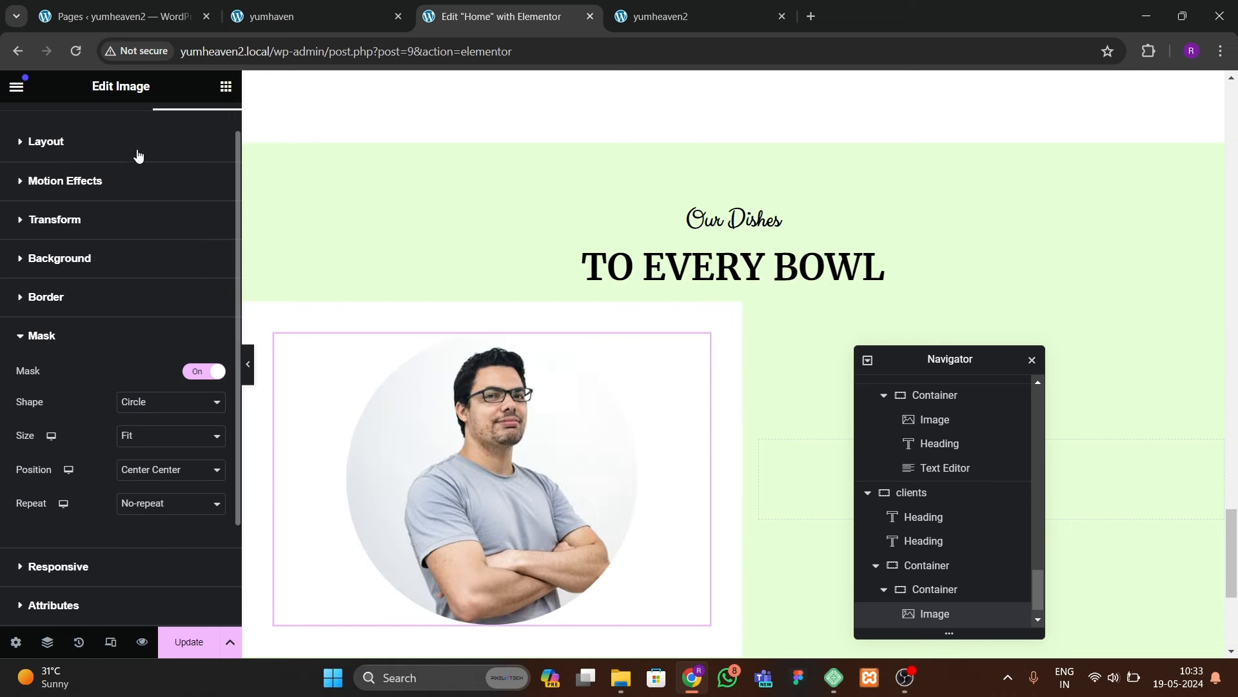
Step: Set the photo's width to 38%
scroll(101, 258, up, 2)
click(117, 126)
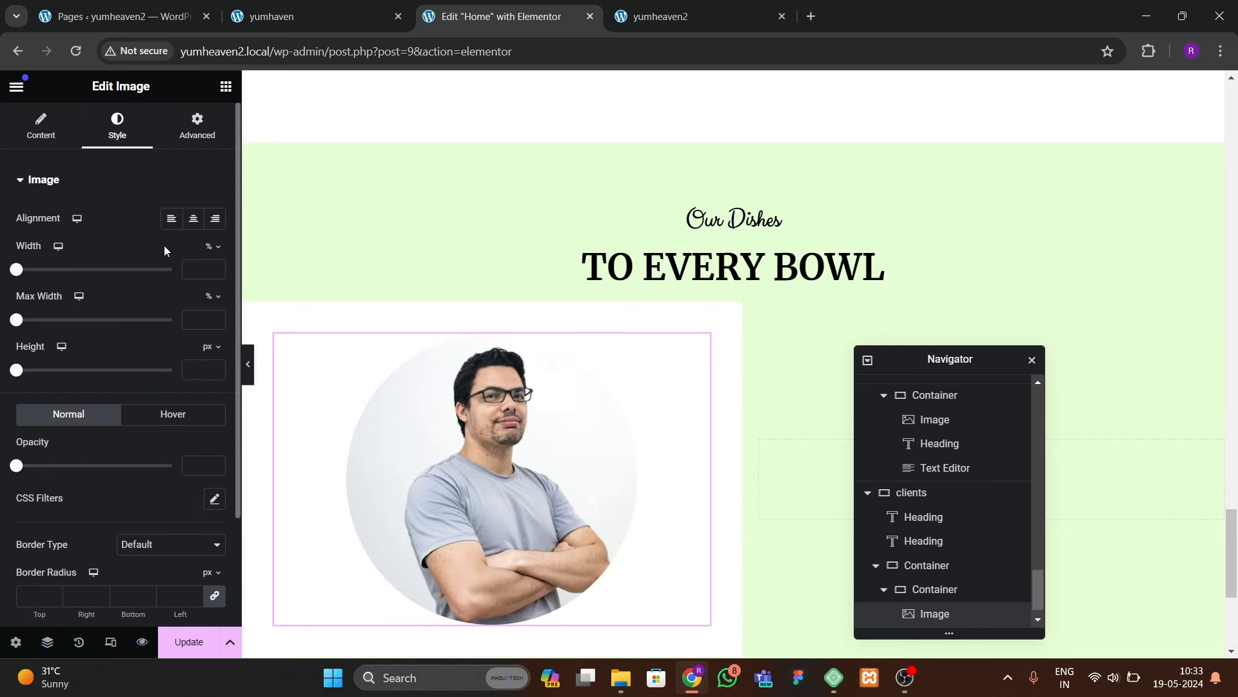
click(216, 265)
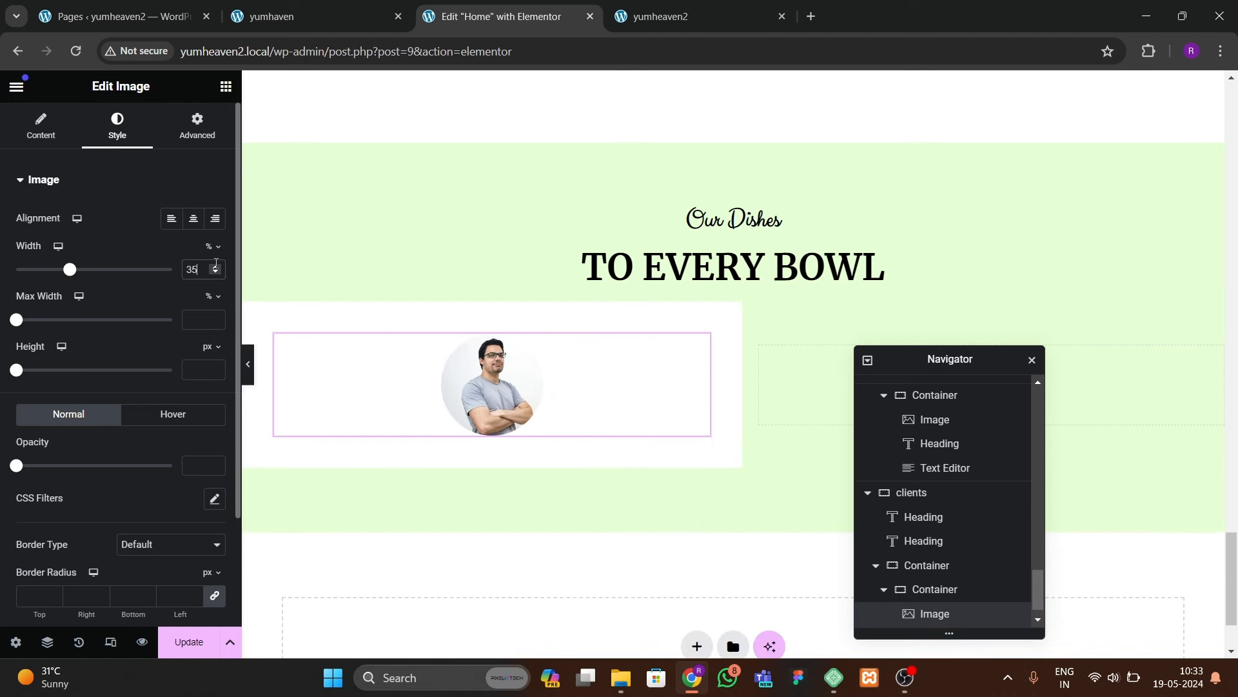
click(216, 268)
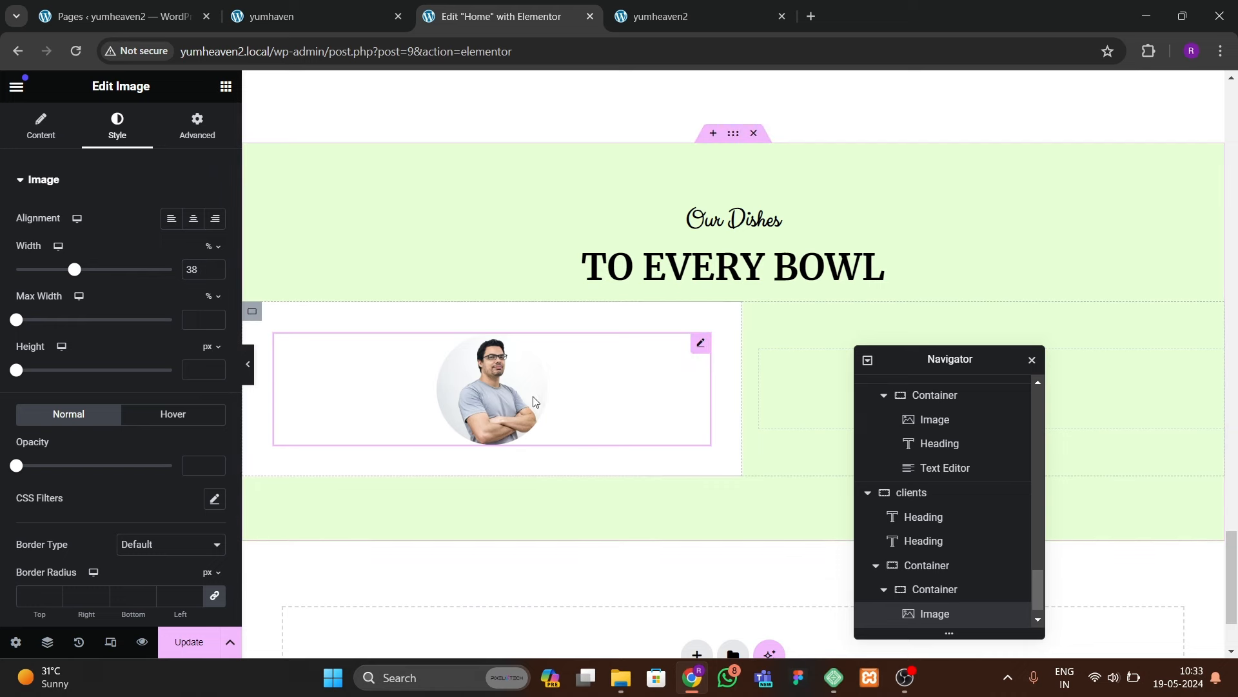
click(225, 87)
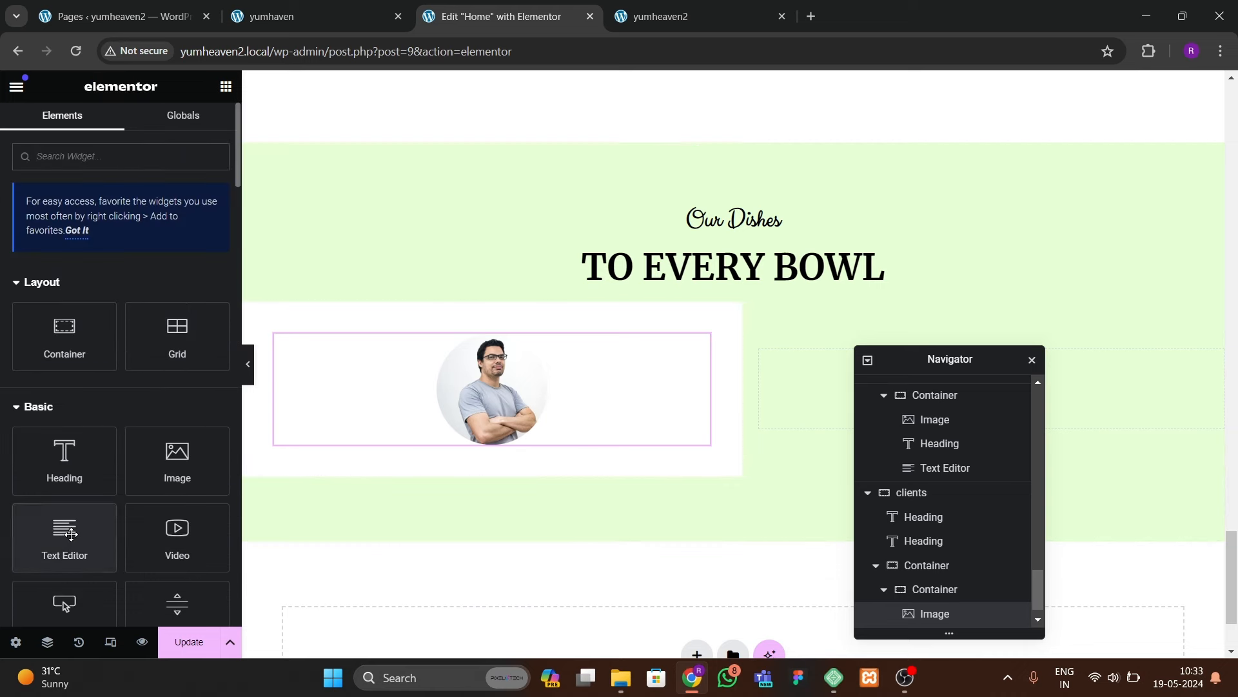
Step: Add a Text Editor paragraph below the photo and set its font to Open Sans
drag(65, 535, 534, 494)
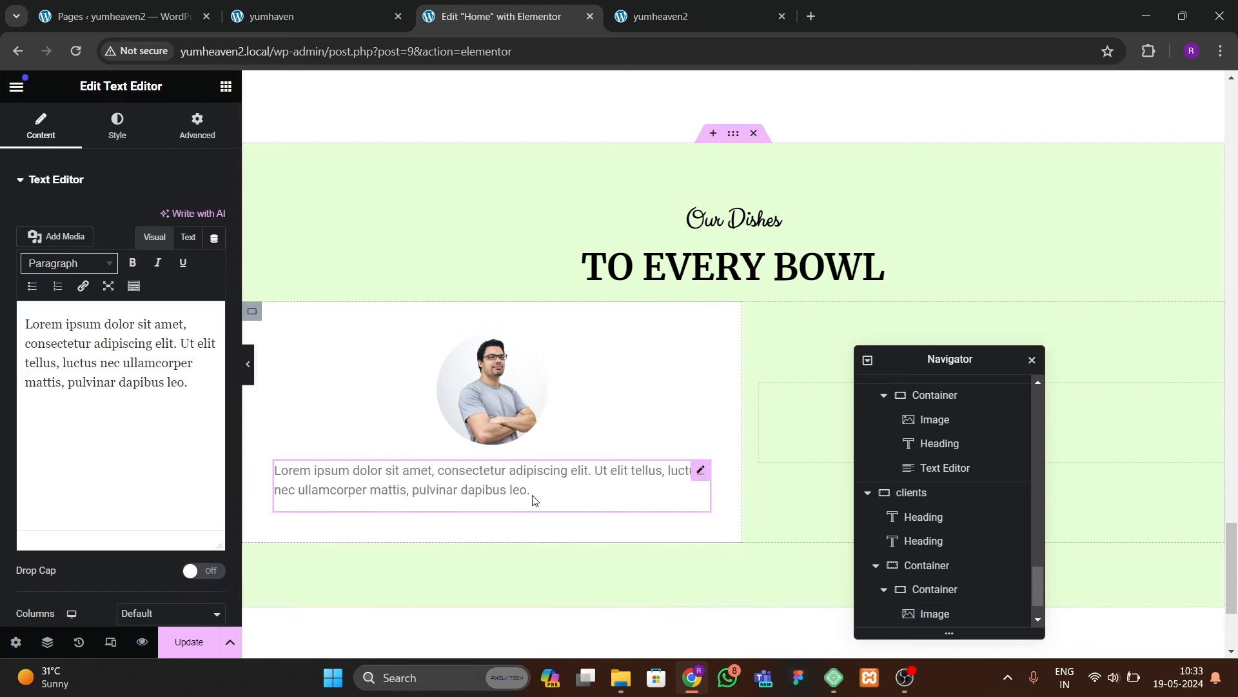
click(117, 126)
click(215, 286)
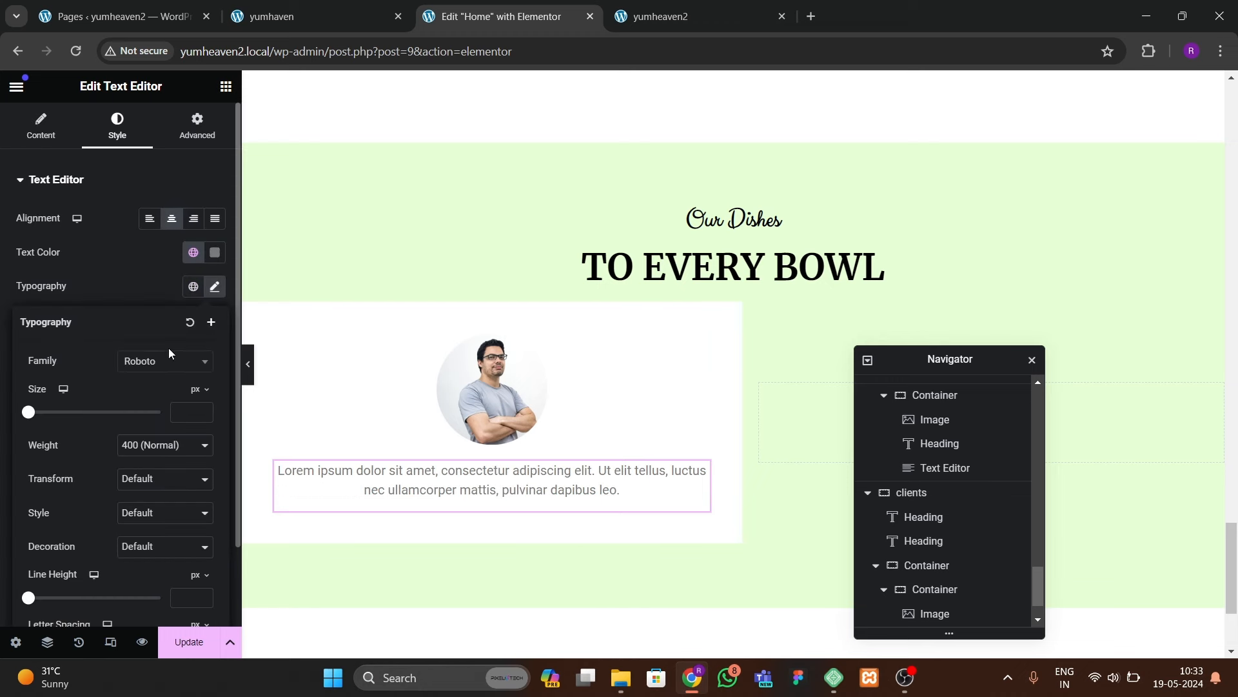
click(163, 361)
text(open sns)
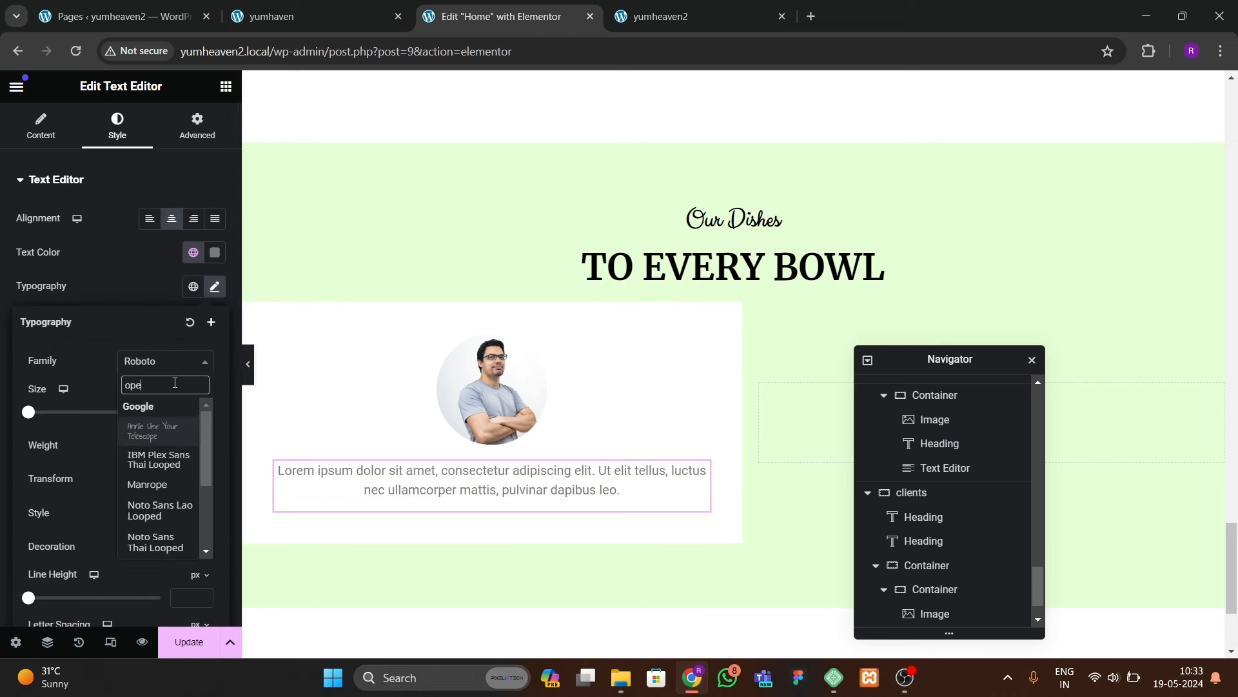
key(BackSpace)
key(BackSpace)
text(na)
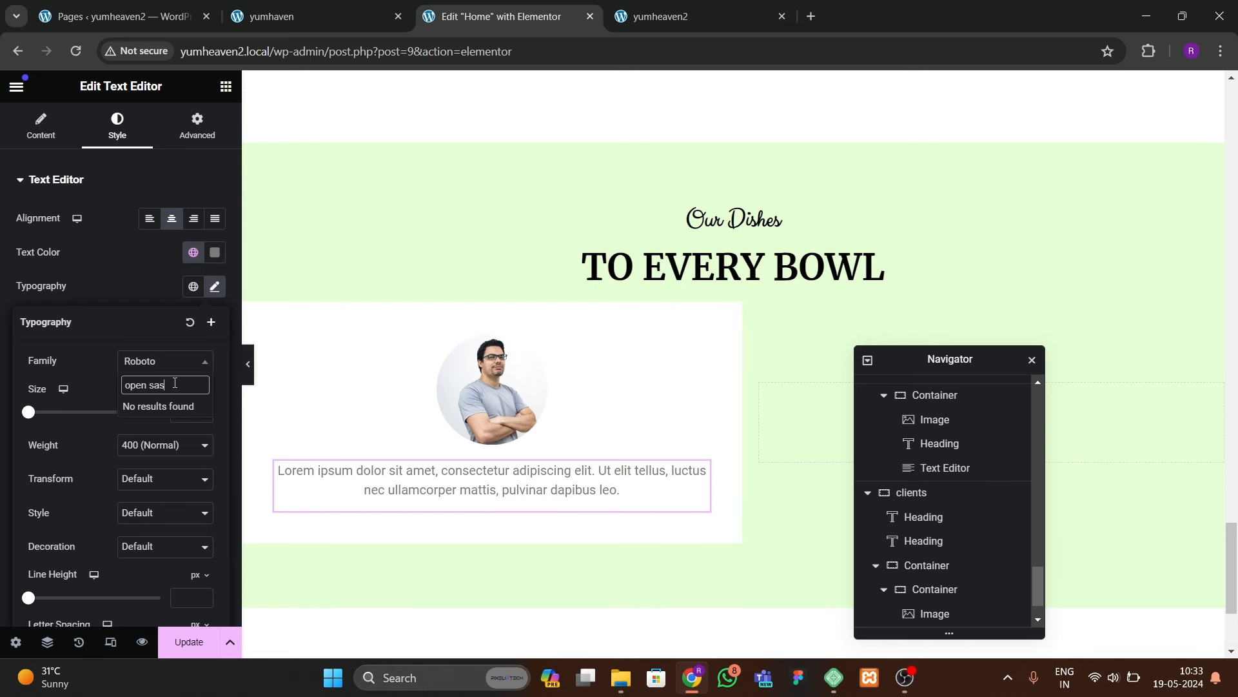
key(BackSpace)
key(BackSpace)
text(ans)
key(Return)
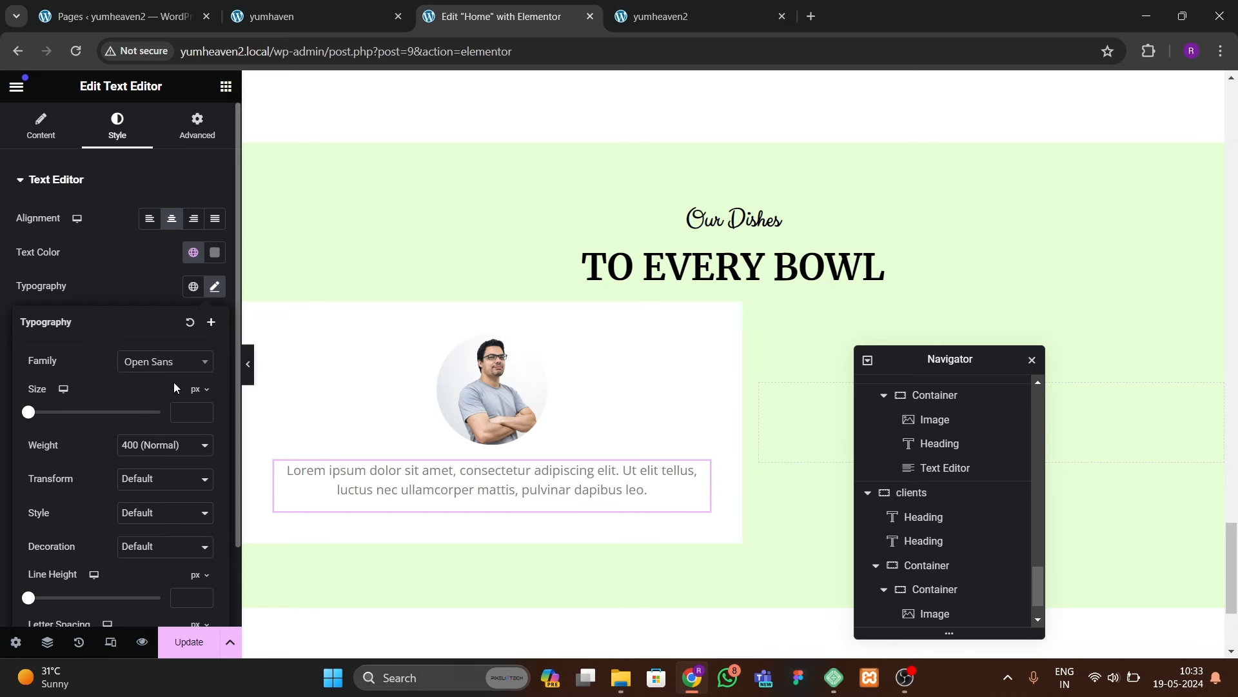
Step: Set the paragraph text size to 18 px and compare with the live site
click(202, 409)
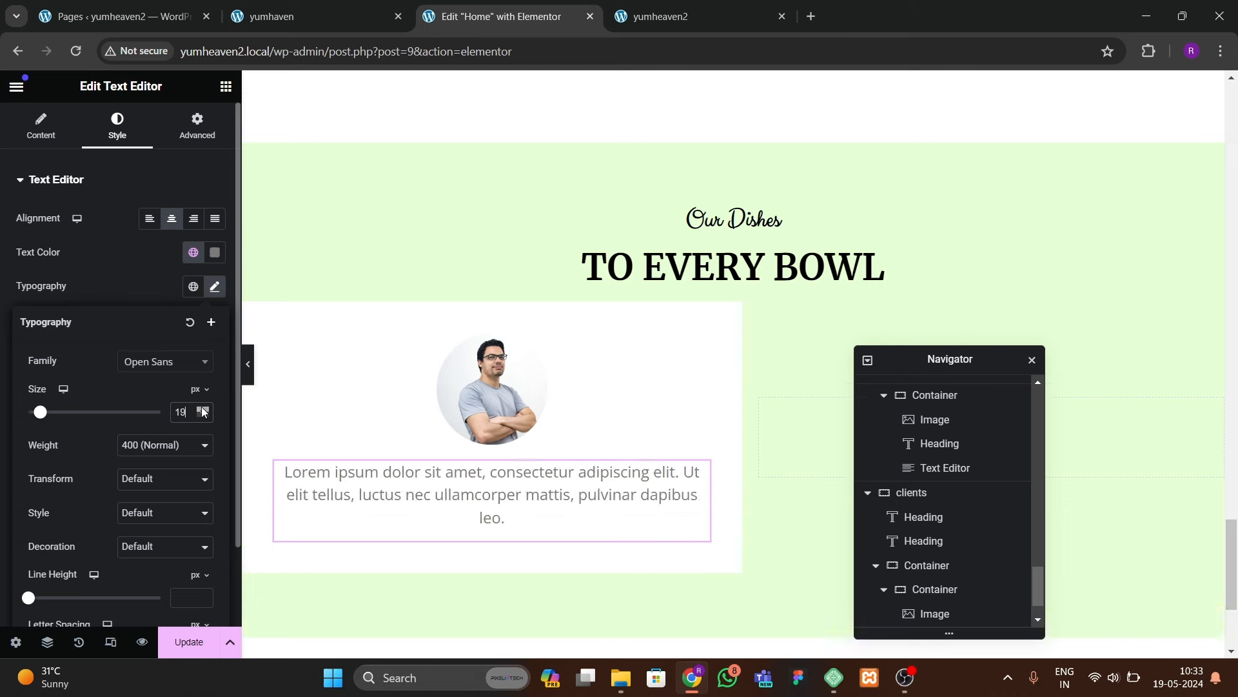
click(204, 416)
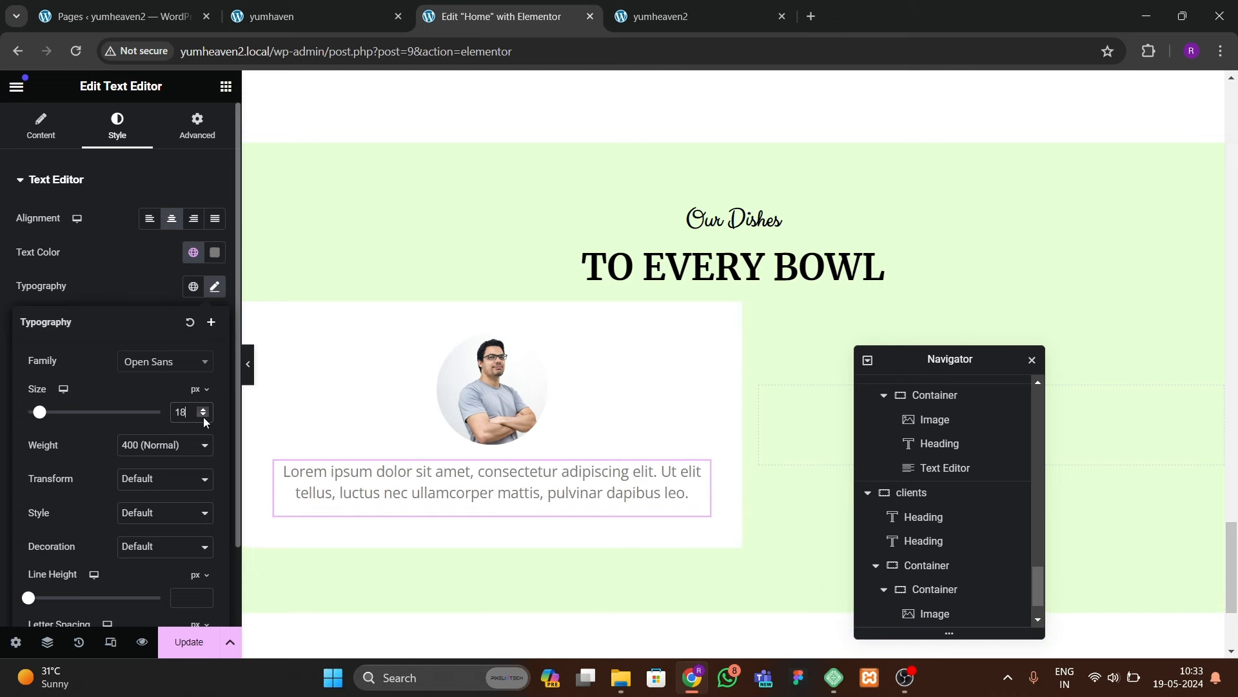
click(294, 17)
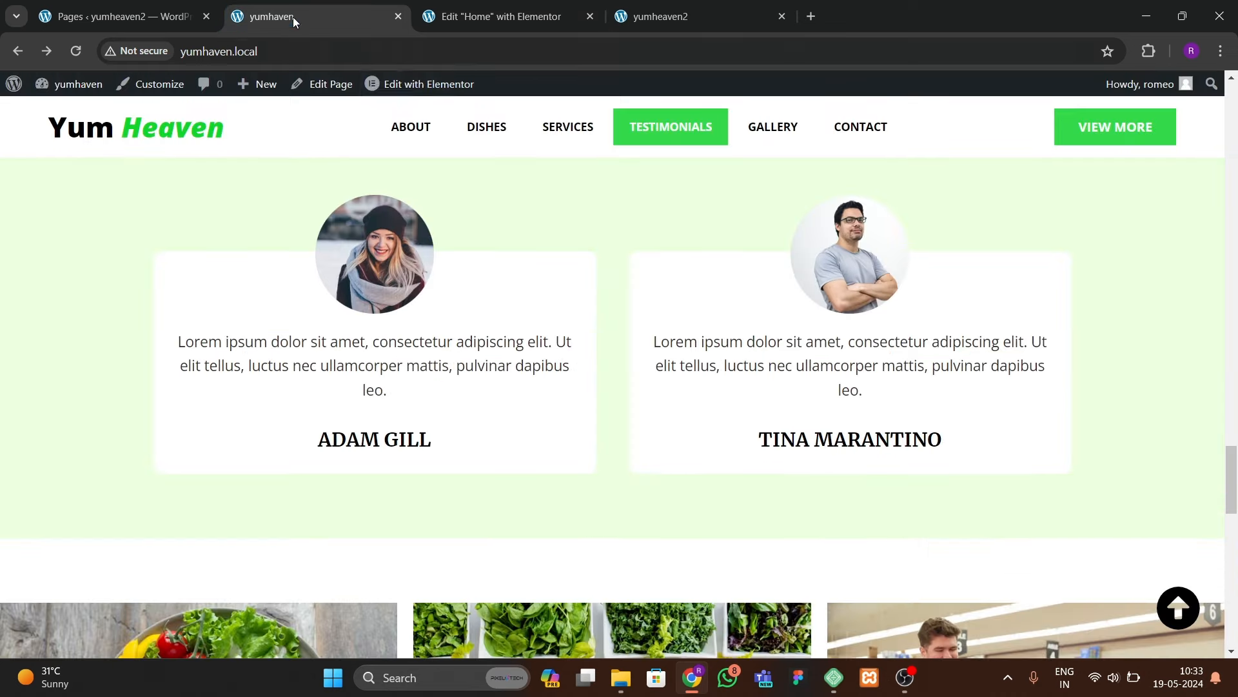
click(535, 16)
click(226, 86)
Step: Copy the 'Every piece of Rice' heading and paste it below the Lorem ipsum paragraph
scroll(631, 332, down, 8)
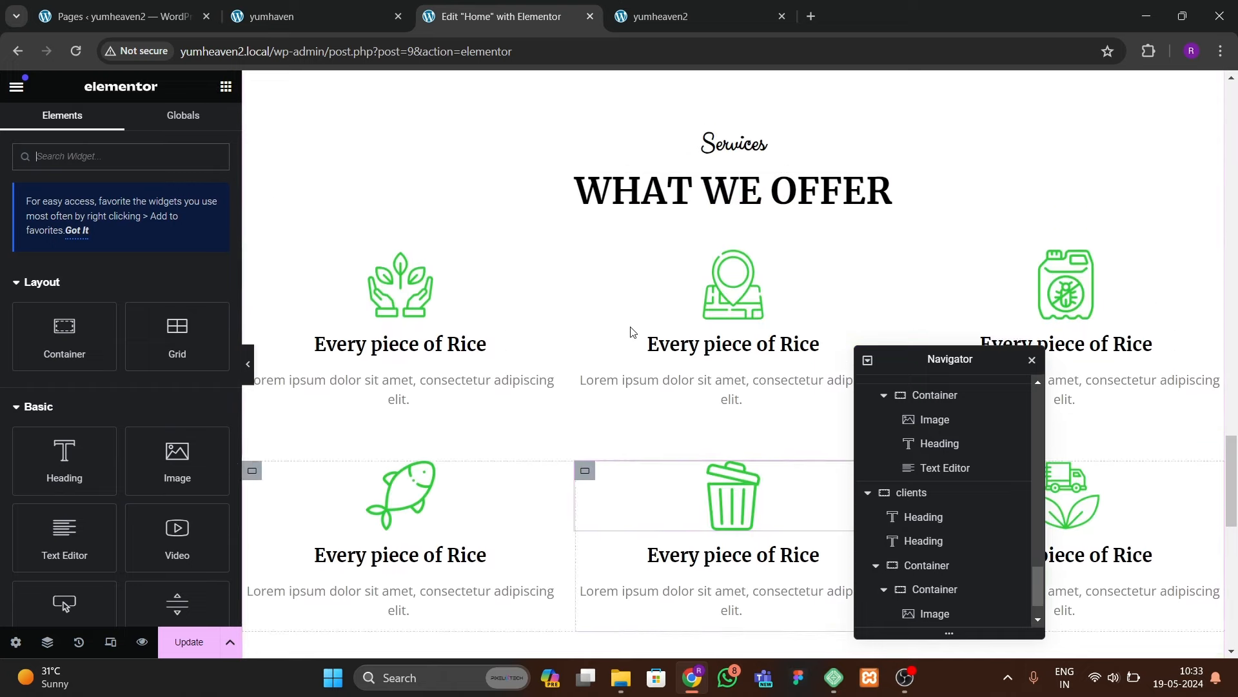
click(421, 320)
right_click(420, 319)
click(444, 359)
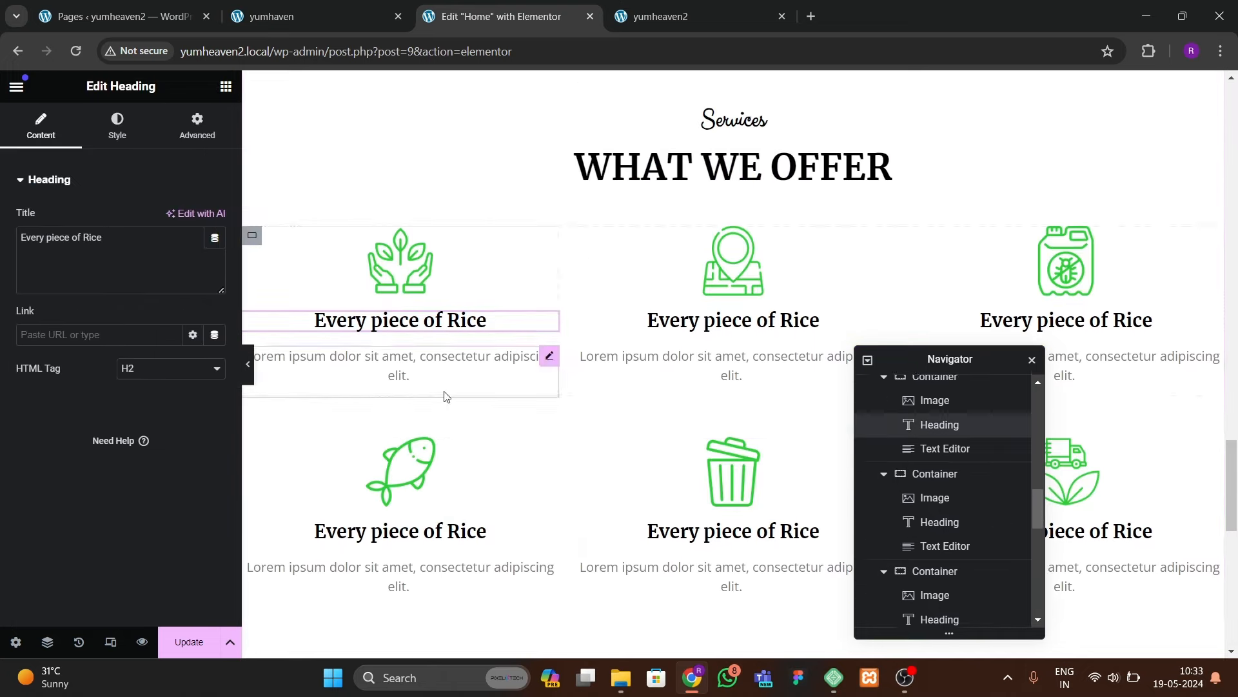
scroll(445, 395, down, 10)
click(636, 258)
right_click(492, 290)
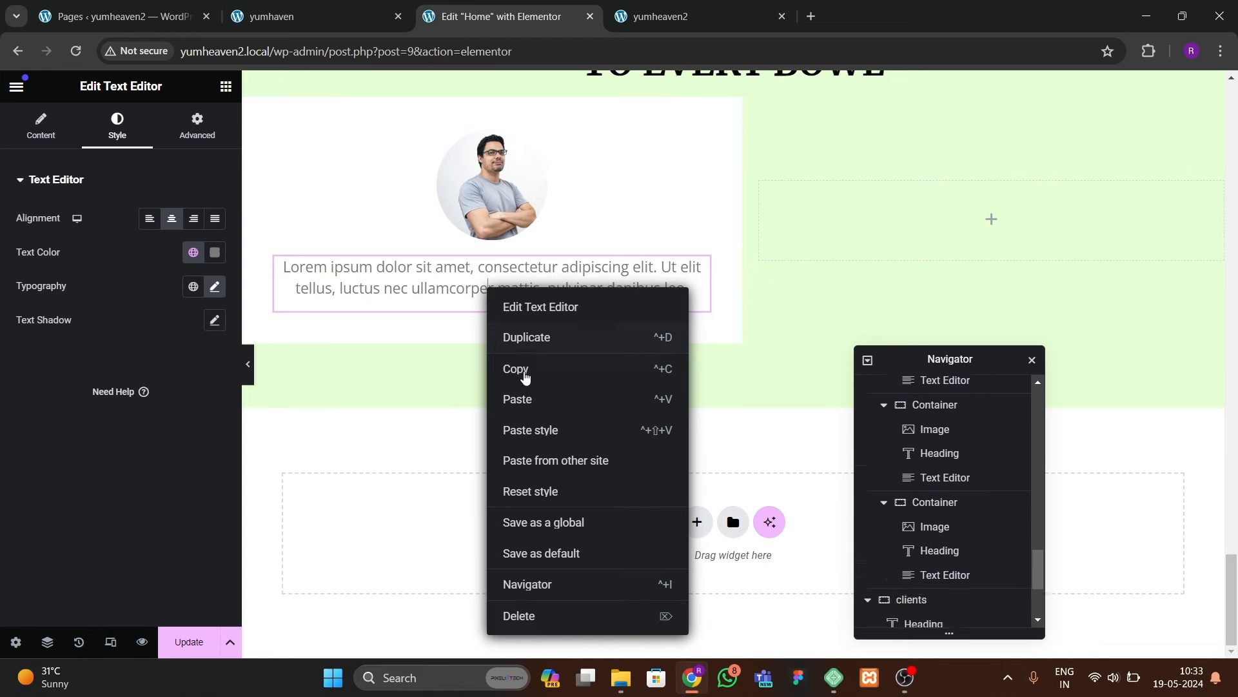
click(507, 391)
drag(107, 238, 1, 260)
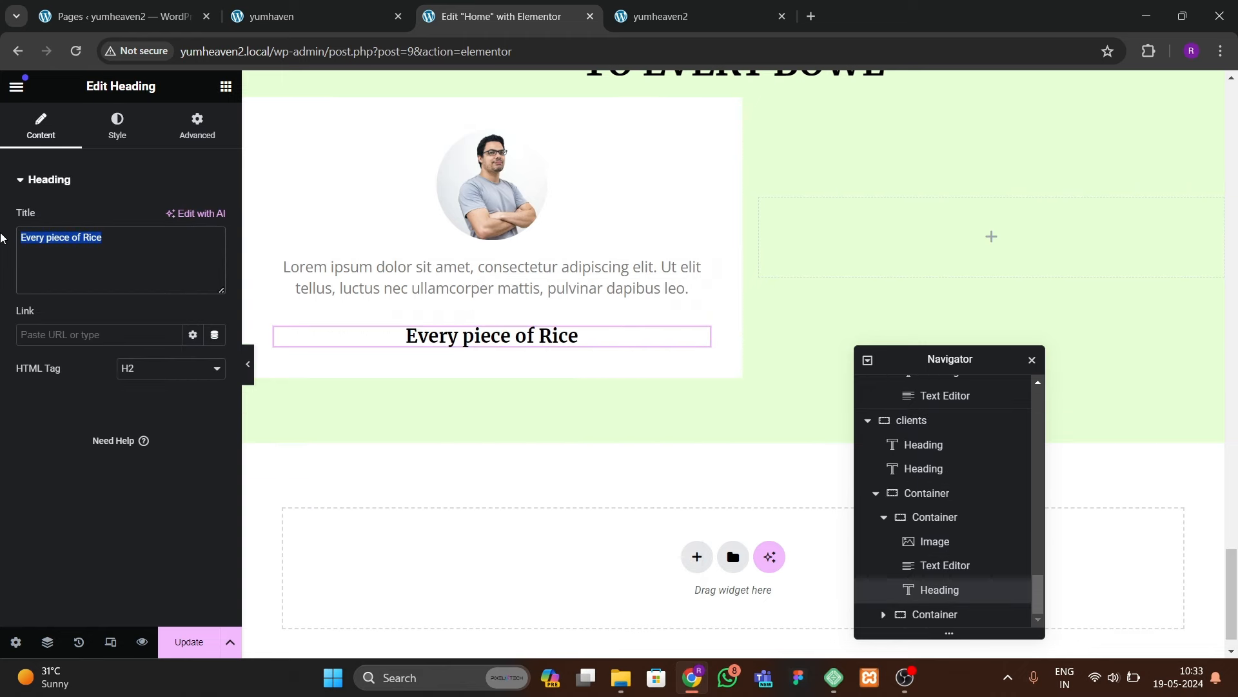
key(BackSpace)
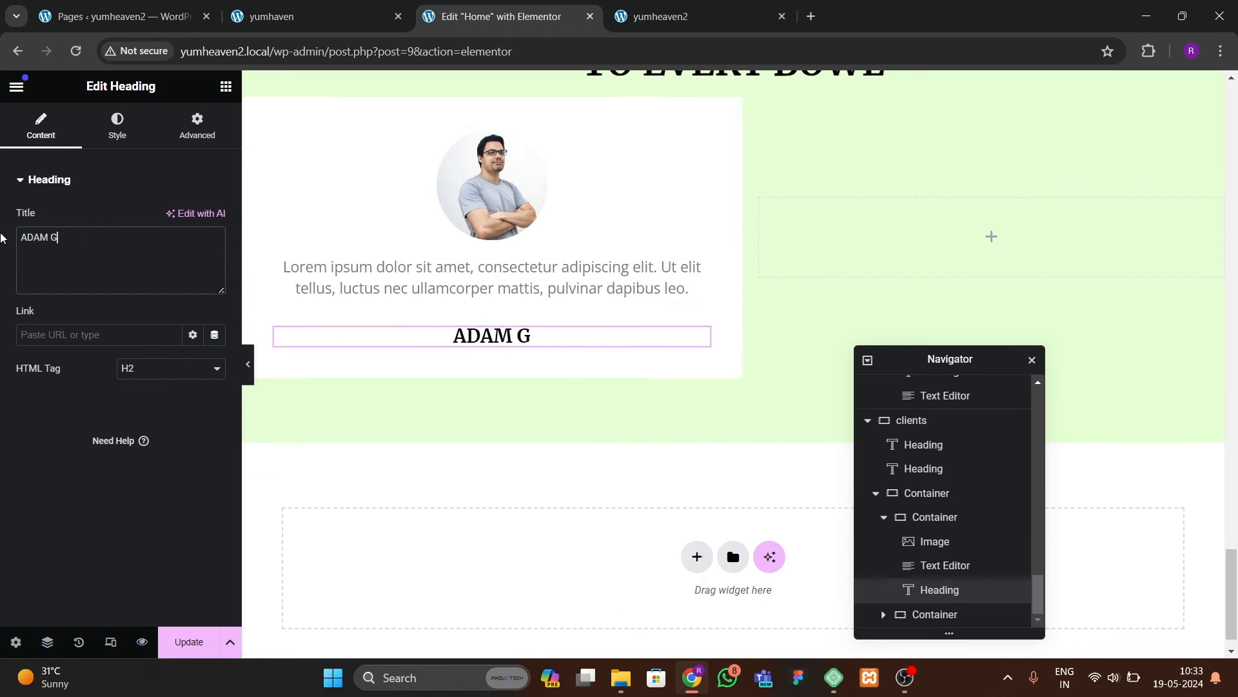
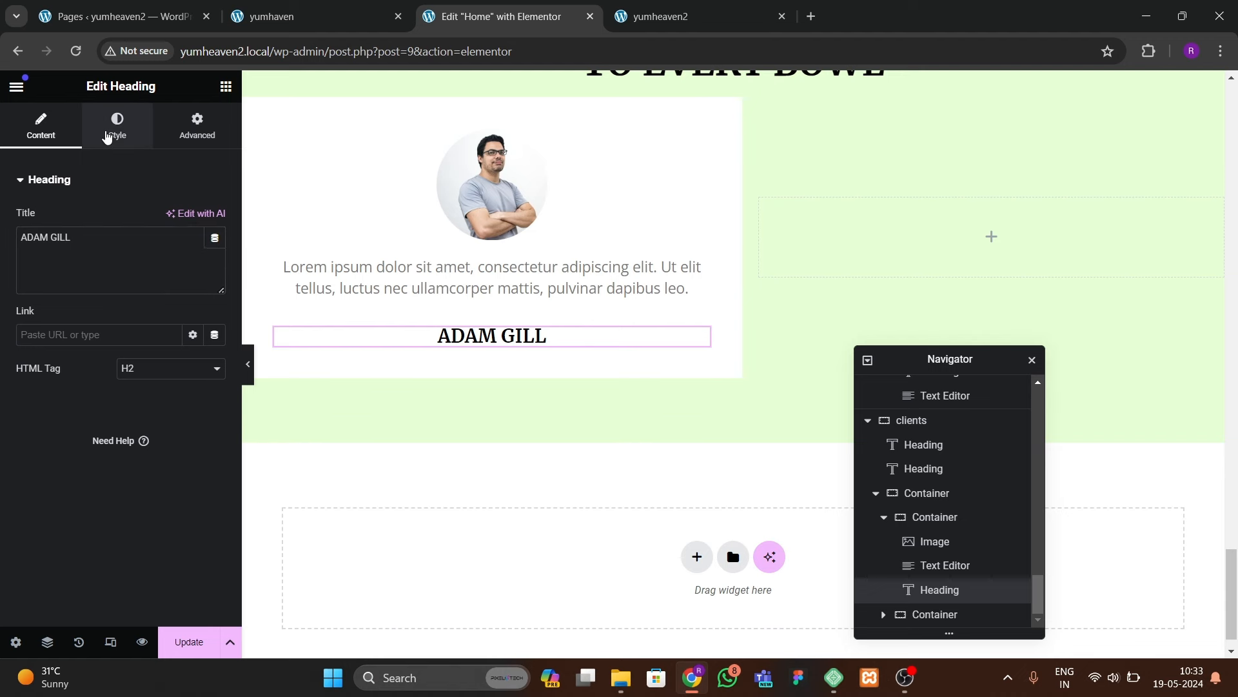
click(117, 126)
click(215, 286)
click(205, 413)
click(204, 414)
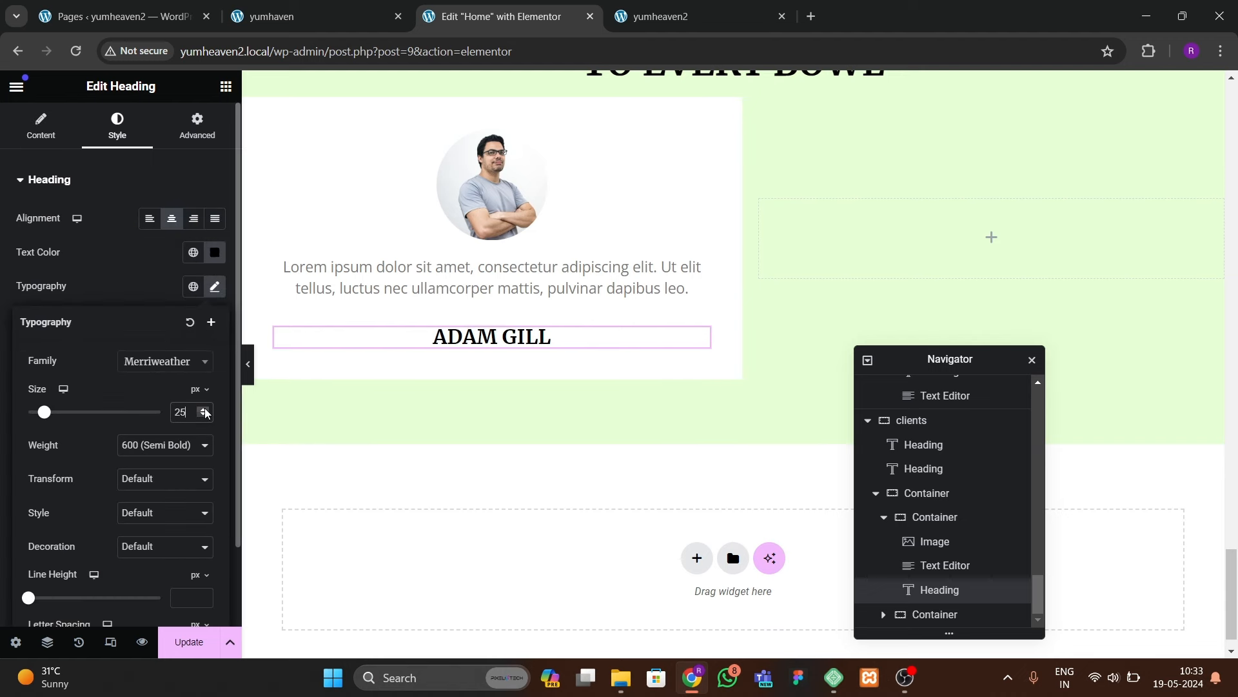
click(204, 413)
click(203, 414)
click(204, 417)
click(203, 416)
scroll(496, 296, up, 1)
Step: Select the portrait and widen it slightly after comparing with the live testimonials
click(499, 294)
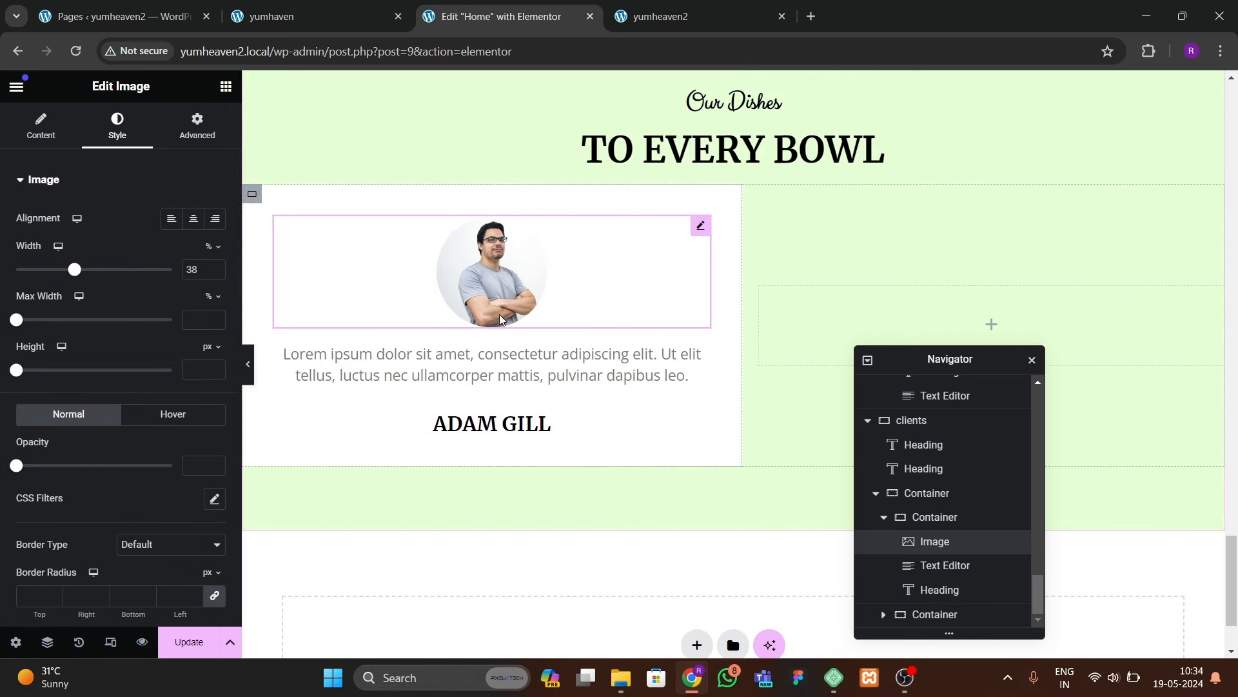
click(334, 17)
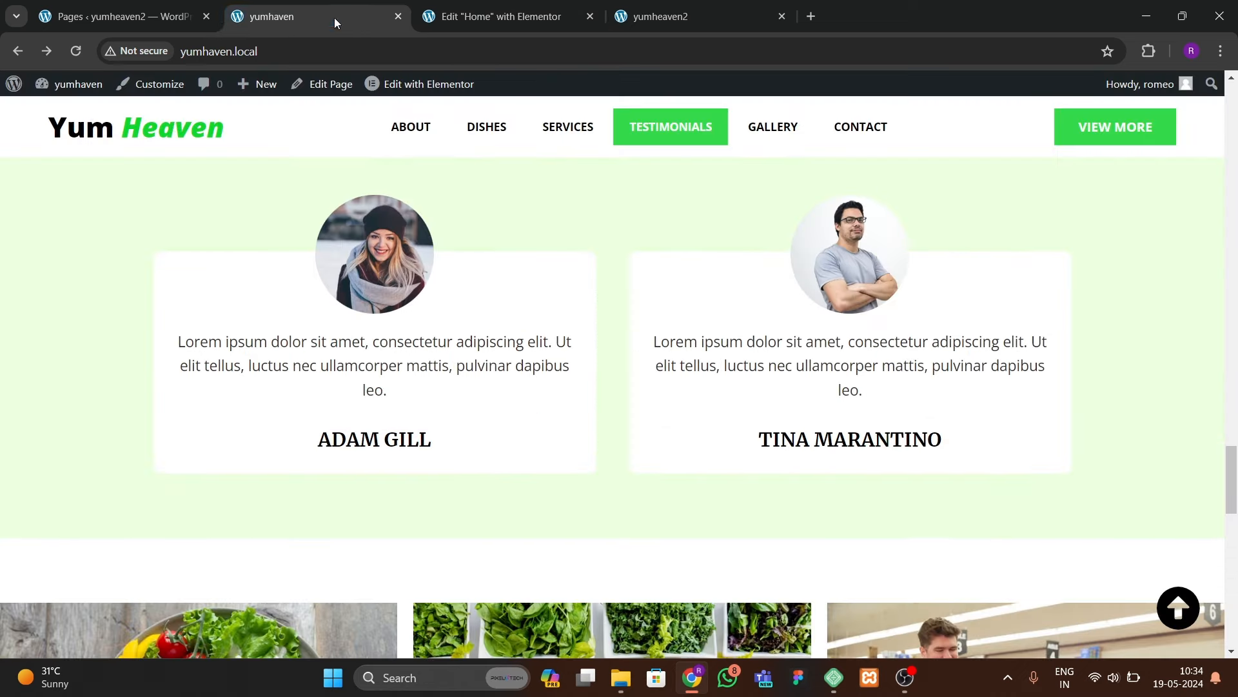
click(501, 38)
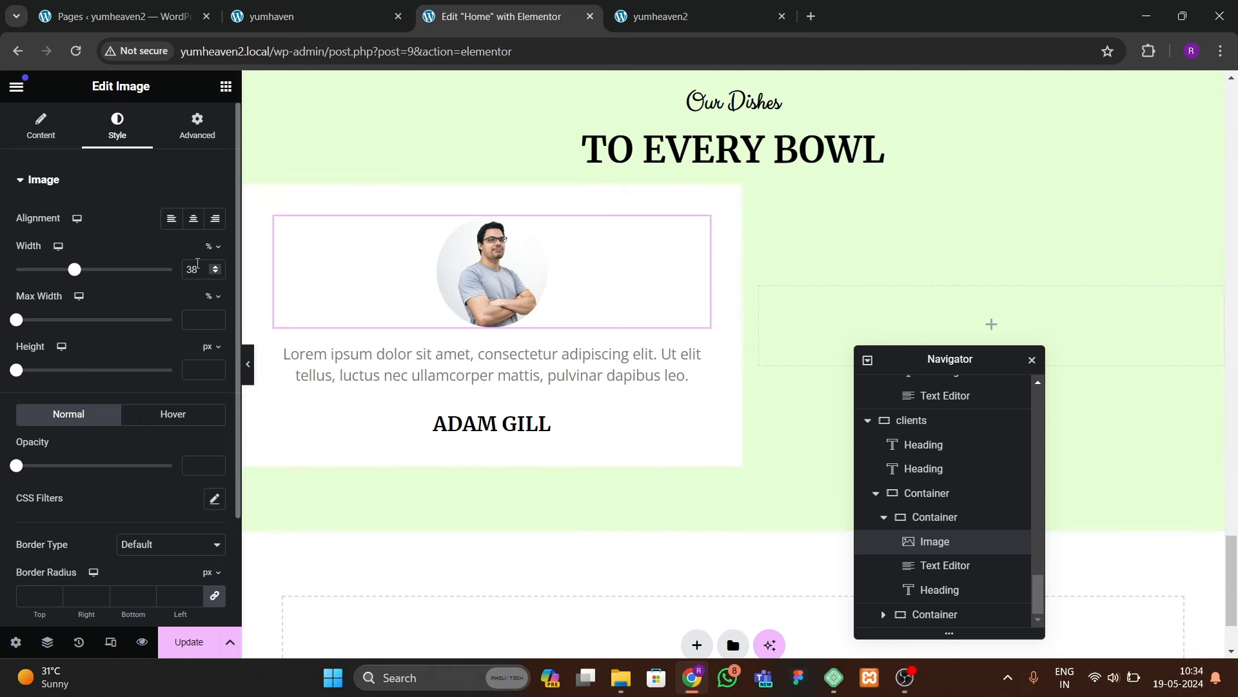
click(216, 265)
Step: Unlink the image margins in em and set a -7 em top margin
click(197, 126)
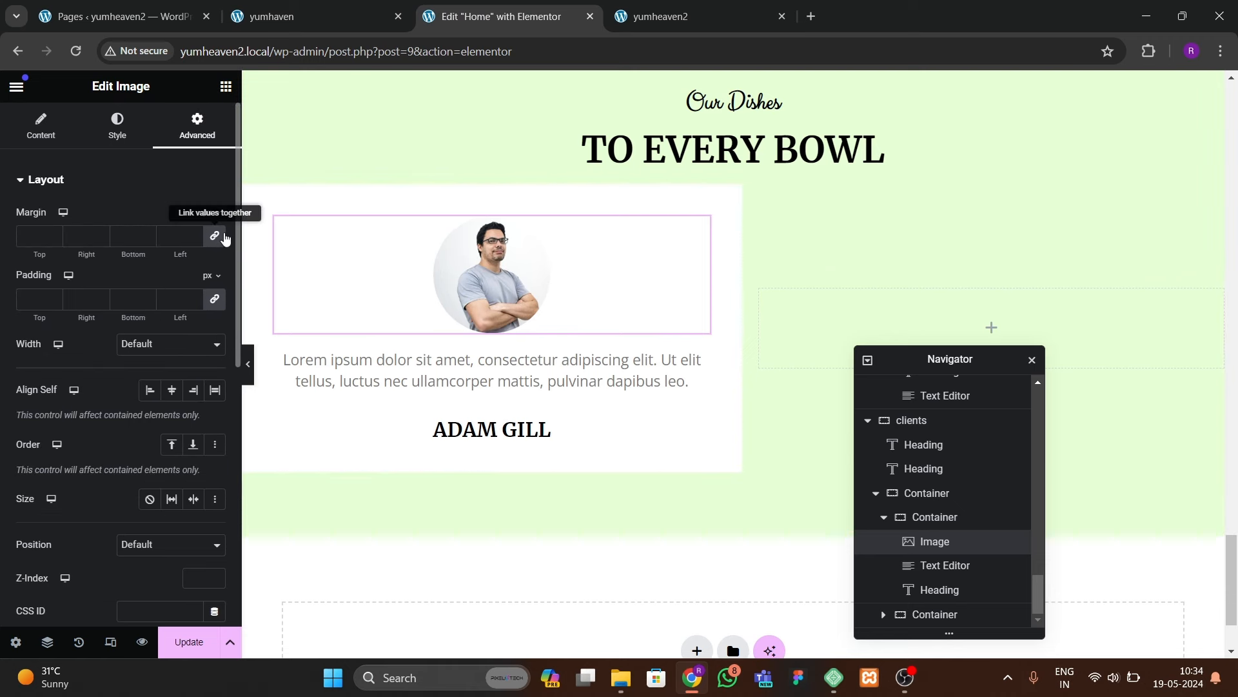
click(222, 236)
click(209, 217)
click(207, 259)
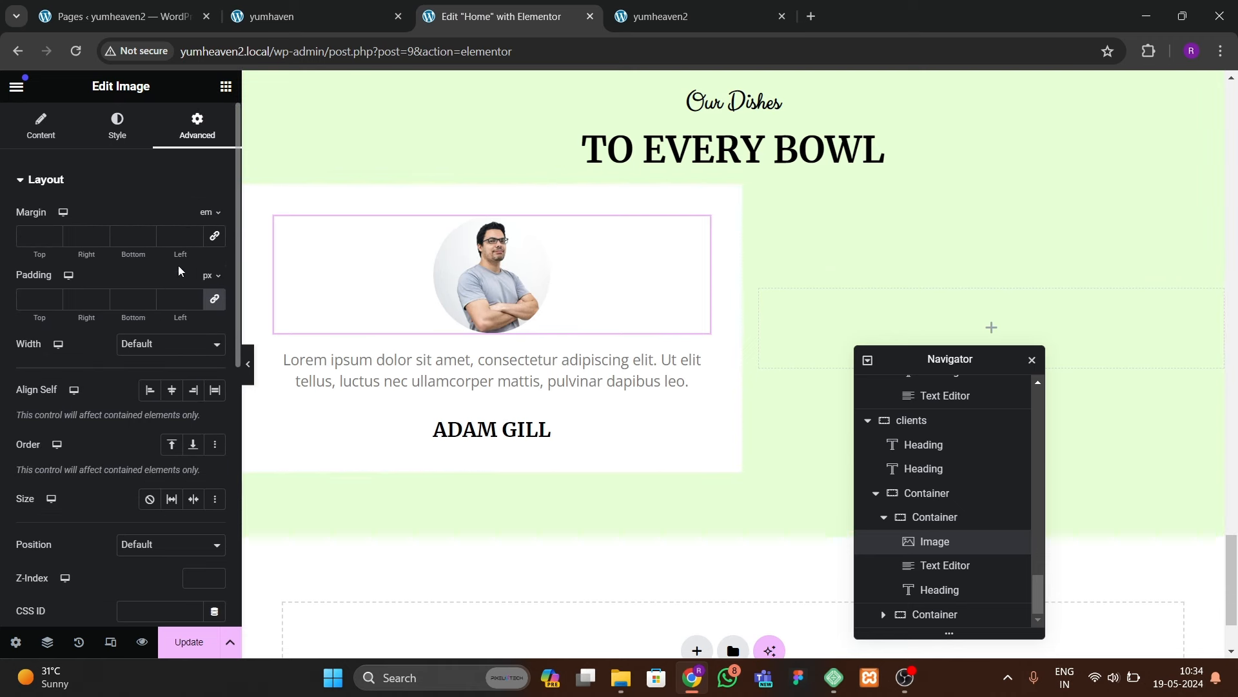
double_click(147, 240)
double_click(147, 233)
click(54, 240)
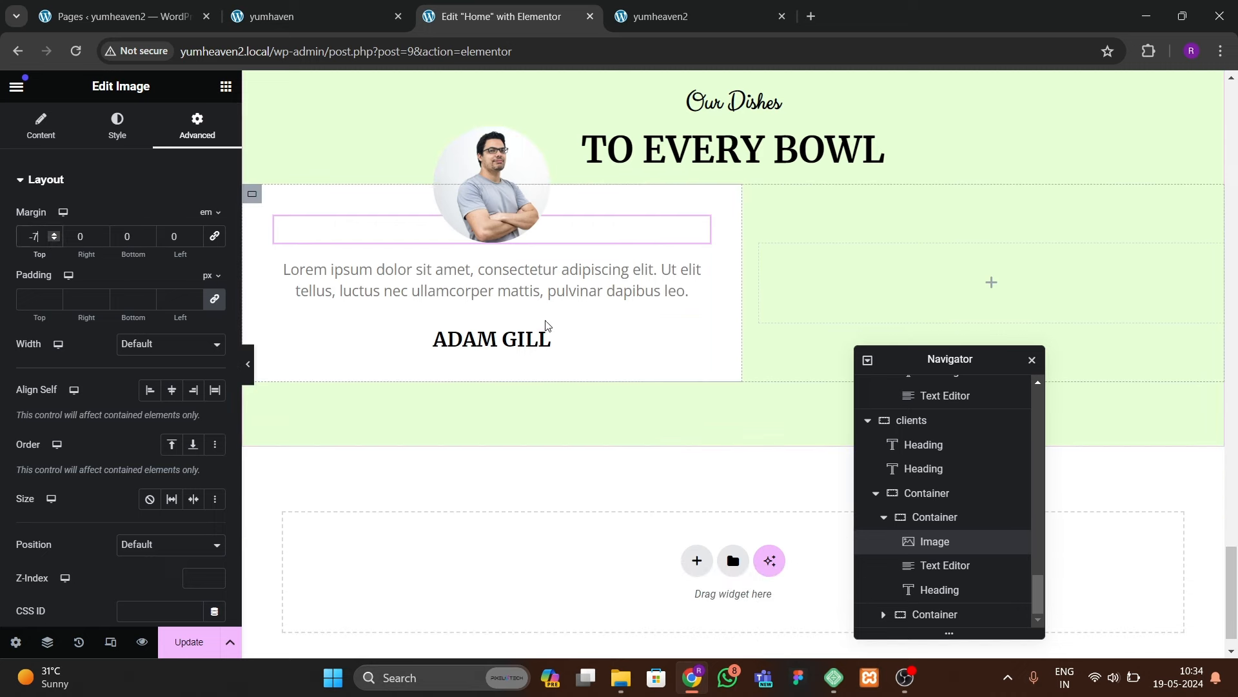
click(303, 16)
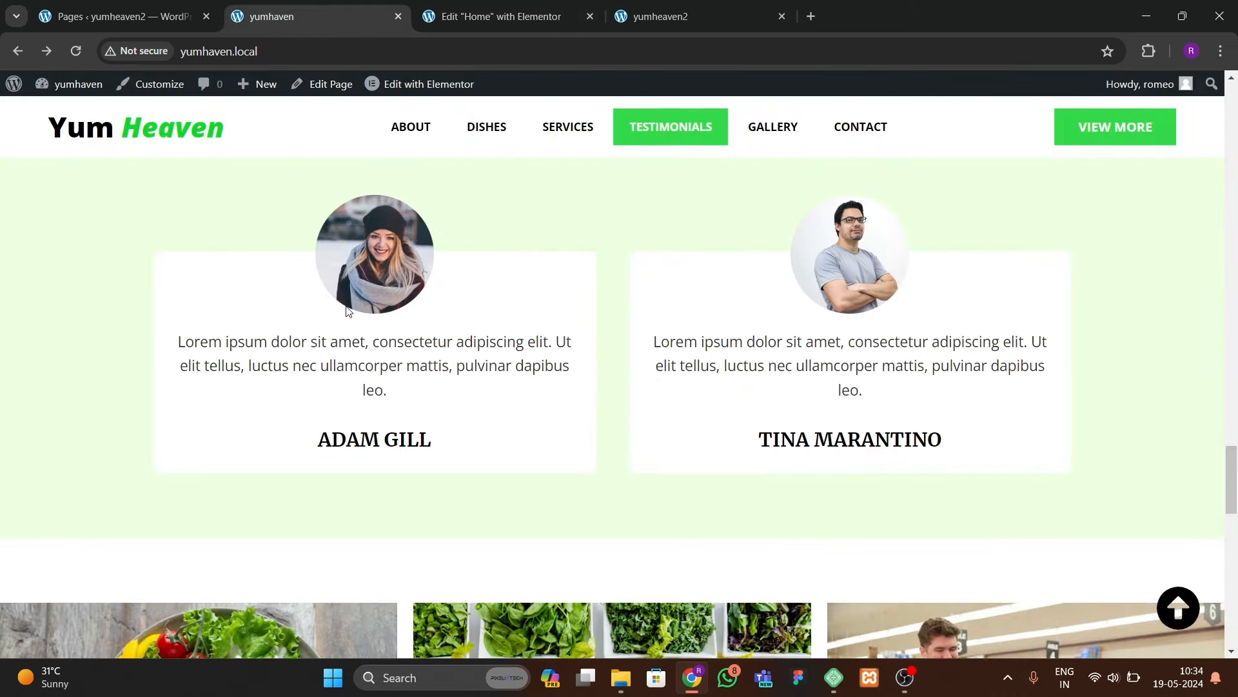
click(500, 18)
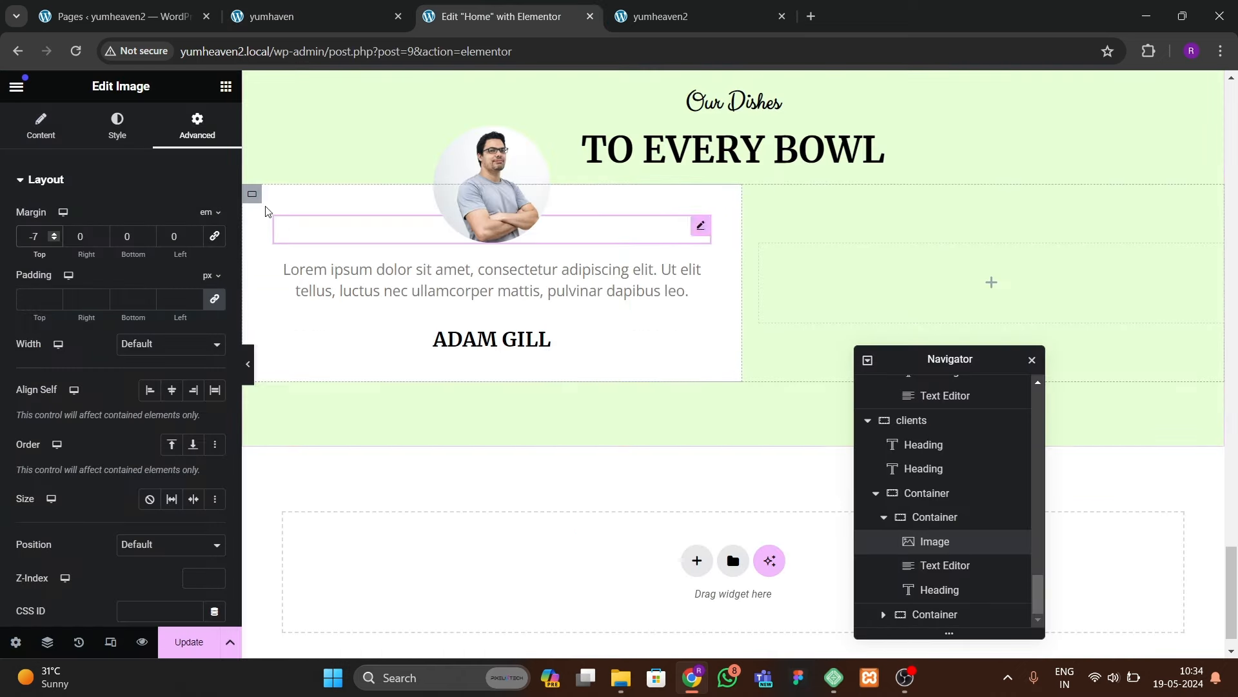
click(252, 253)
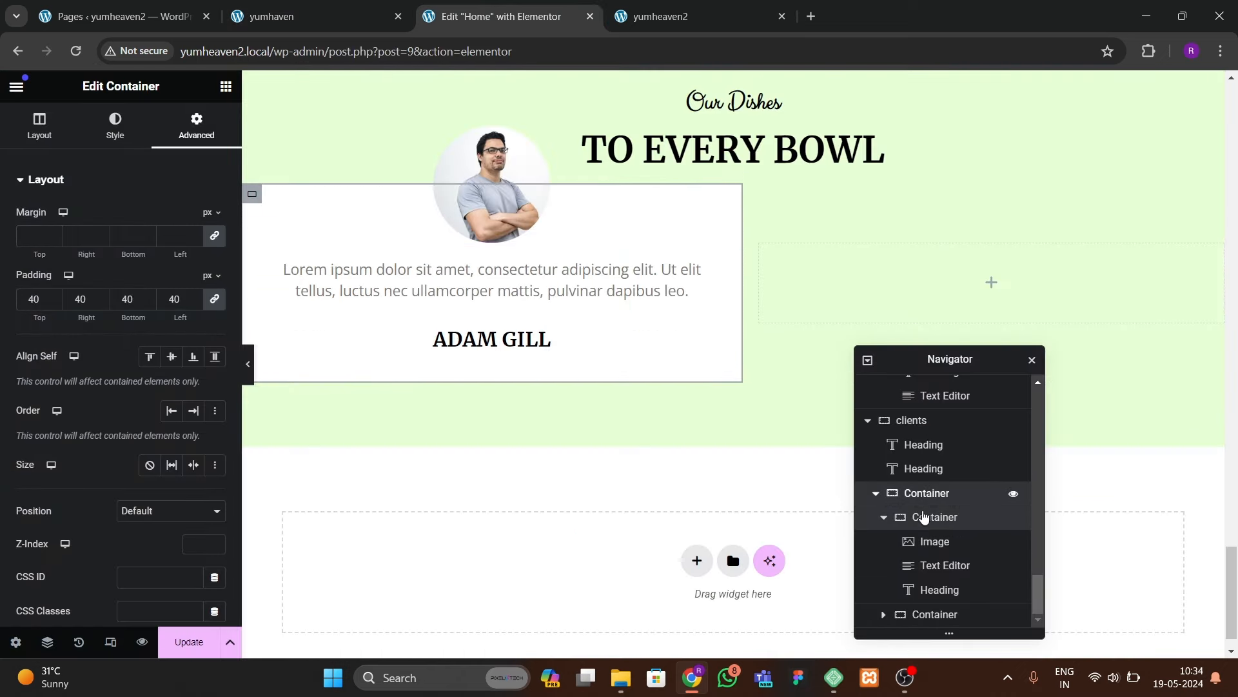
Step: Make the outer testimonials container Boxed with a 110 px top margin
click(924, 495)
click(132, 264)
click(133, 278)
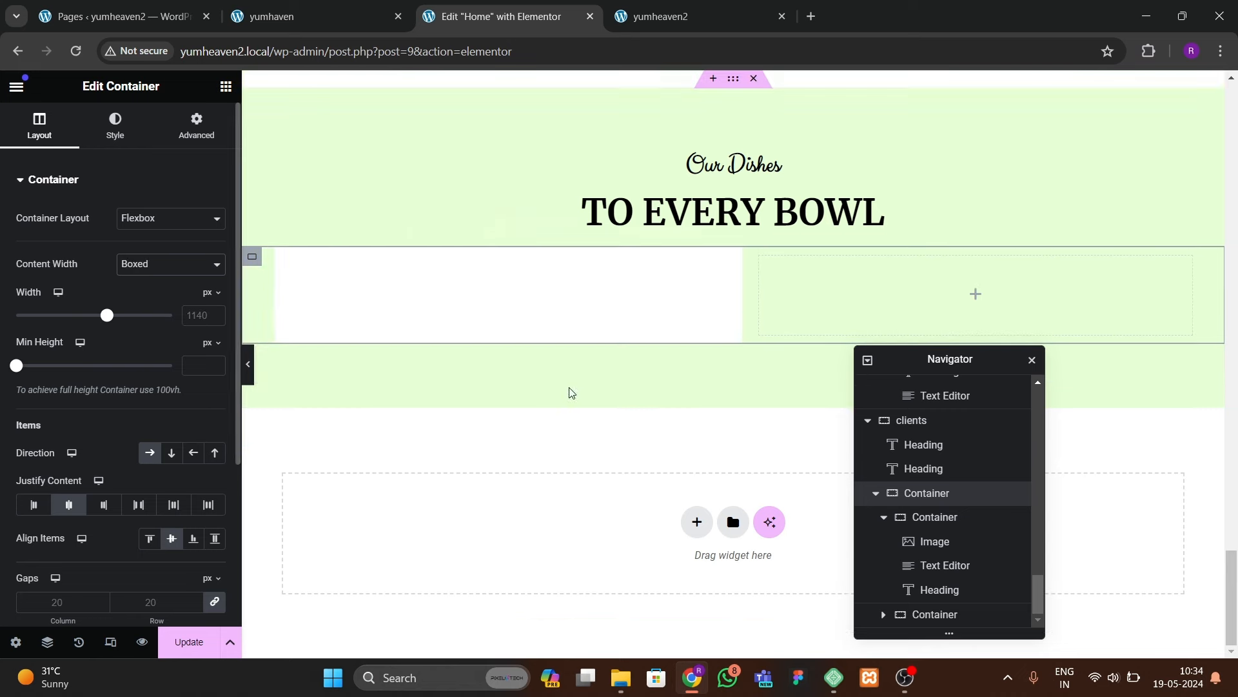
scroll(571, 363, up, 1)
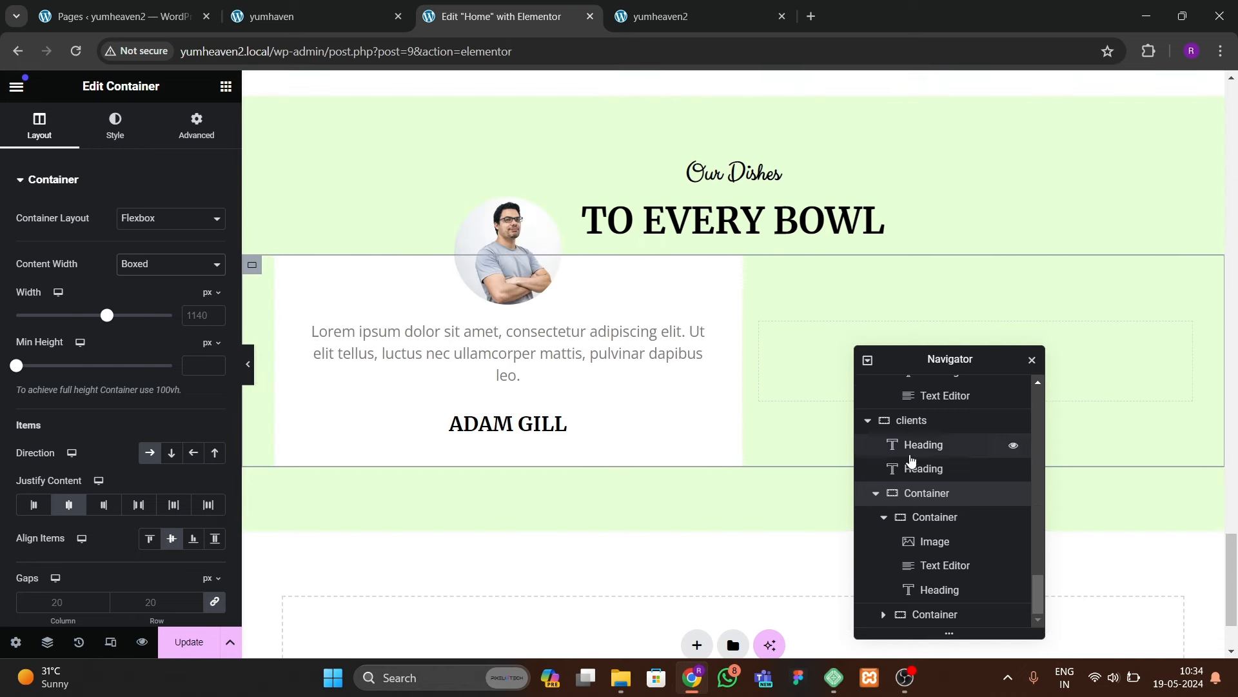
click(188, 136)
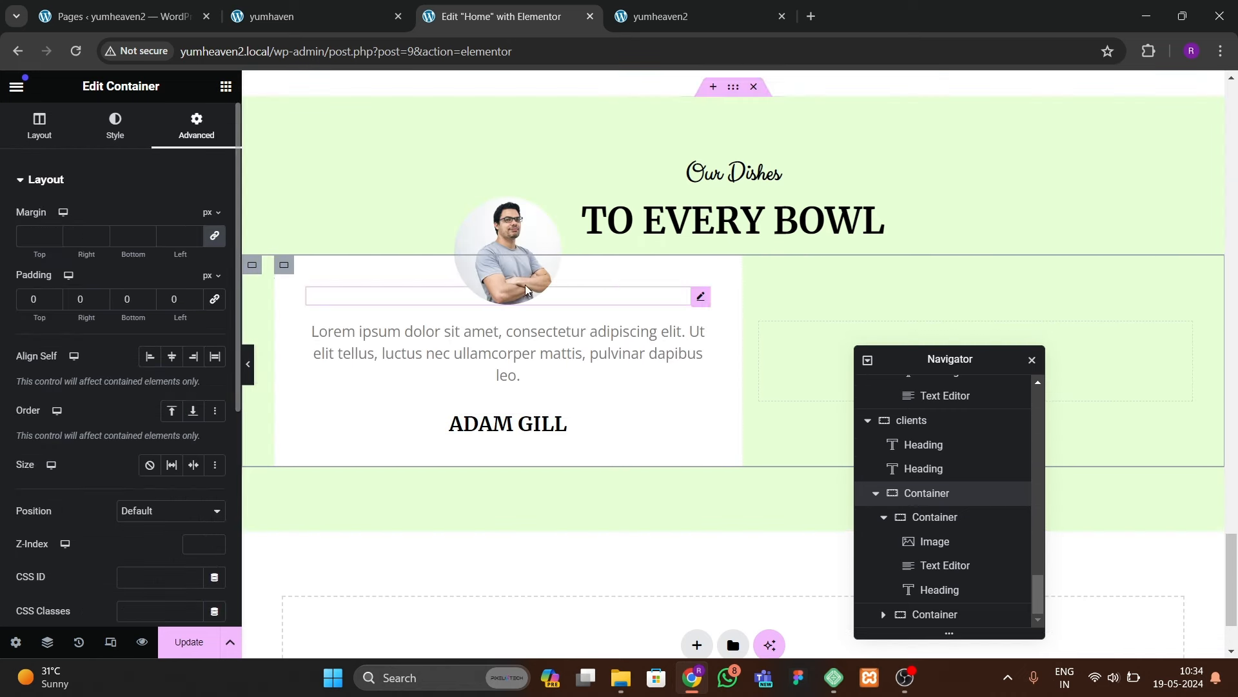
click(213, 237)
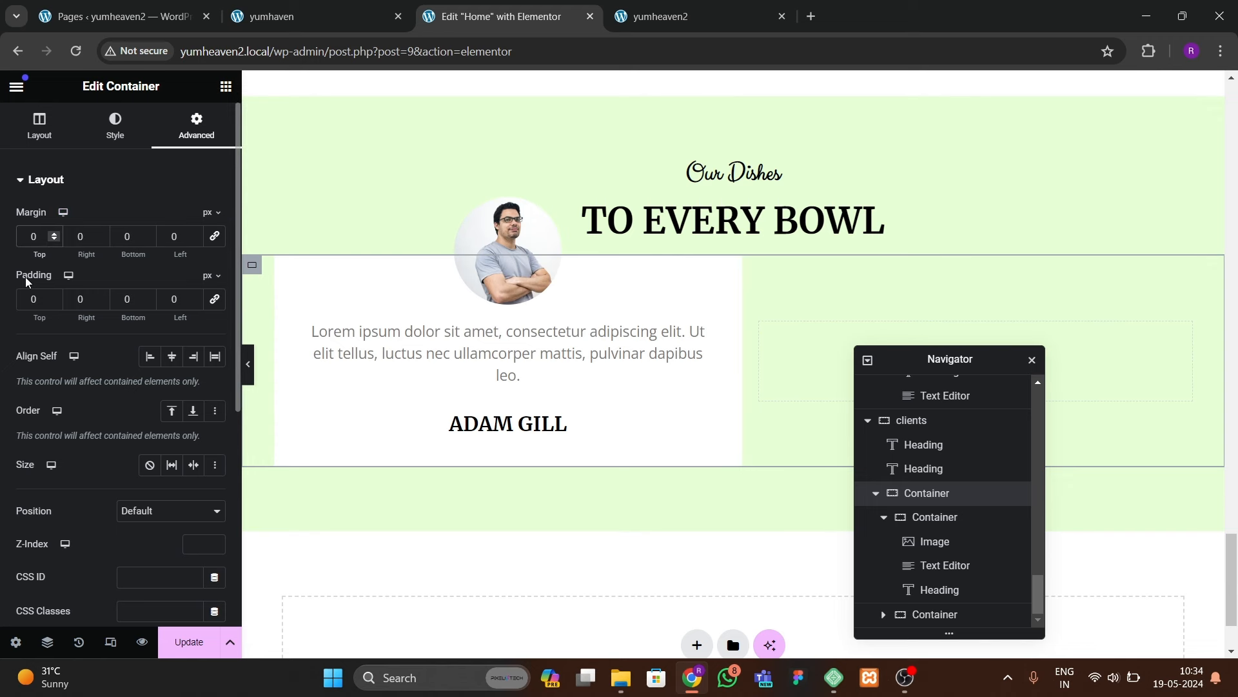
text(6)
key(BackSpace)
key(BackSpace)
text(100)
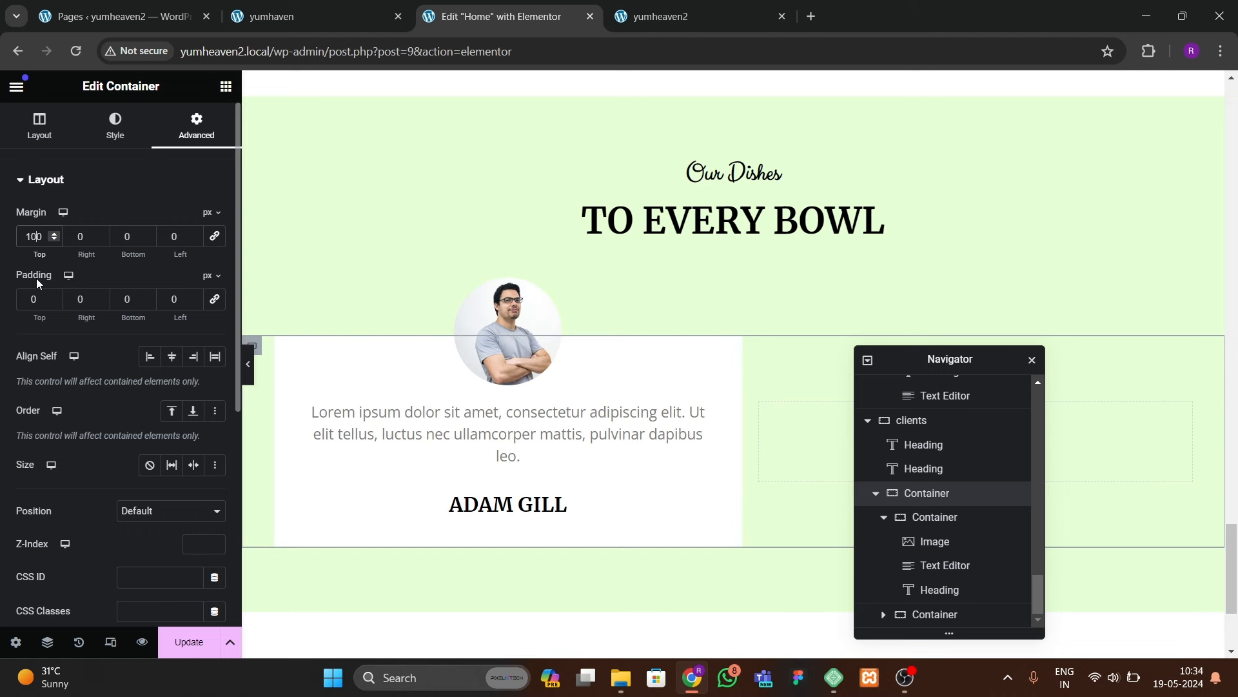
key(BackSpace)
text(2)
key(BackSpace)
text(1)
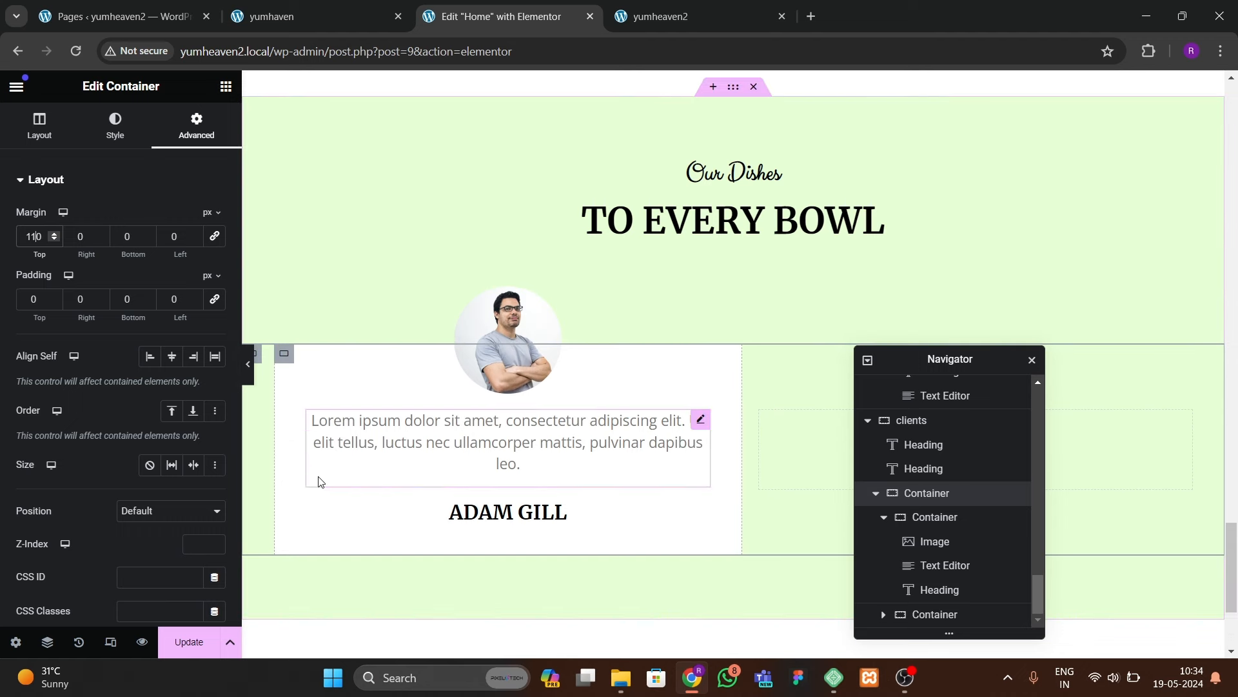
Step: Preview the layout, then round the testimonial card's corners with a 10 px border radius
click(288, 379)
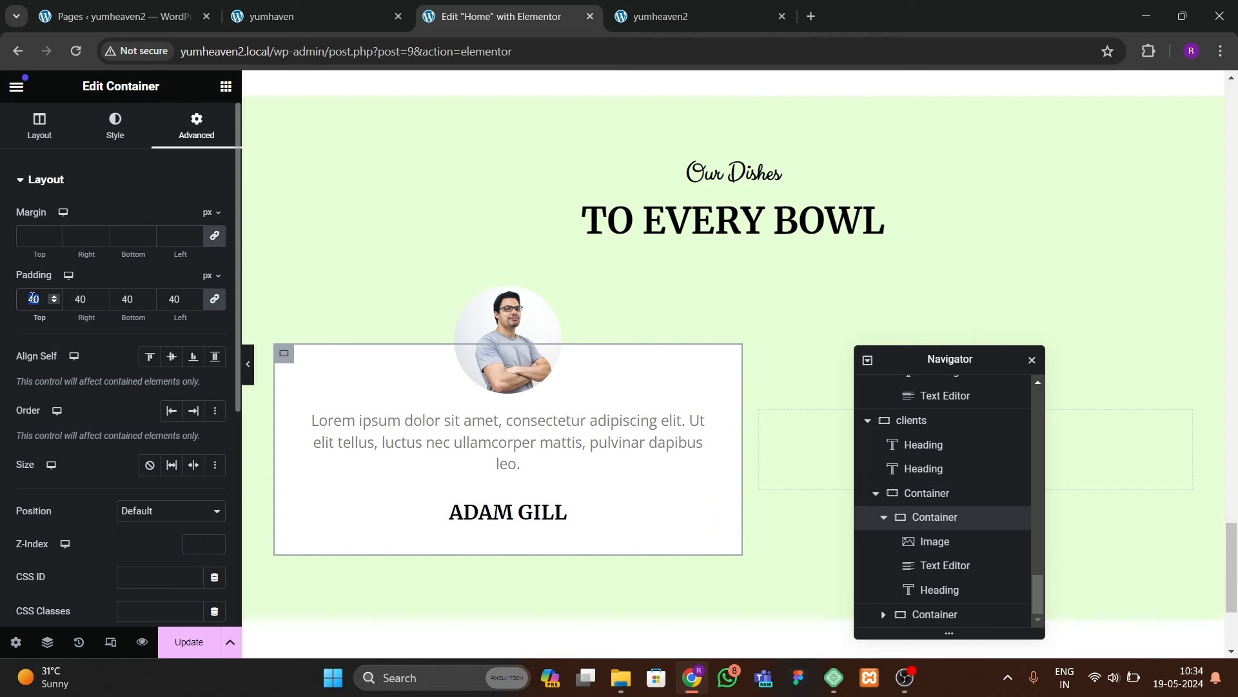
text(60)
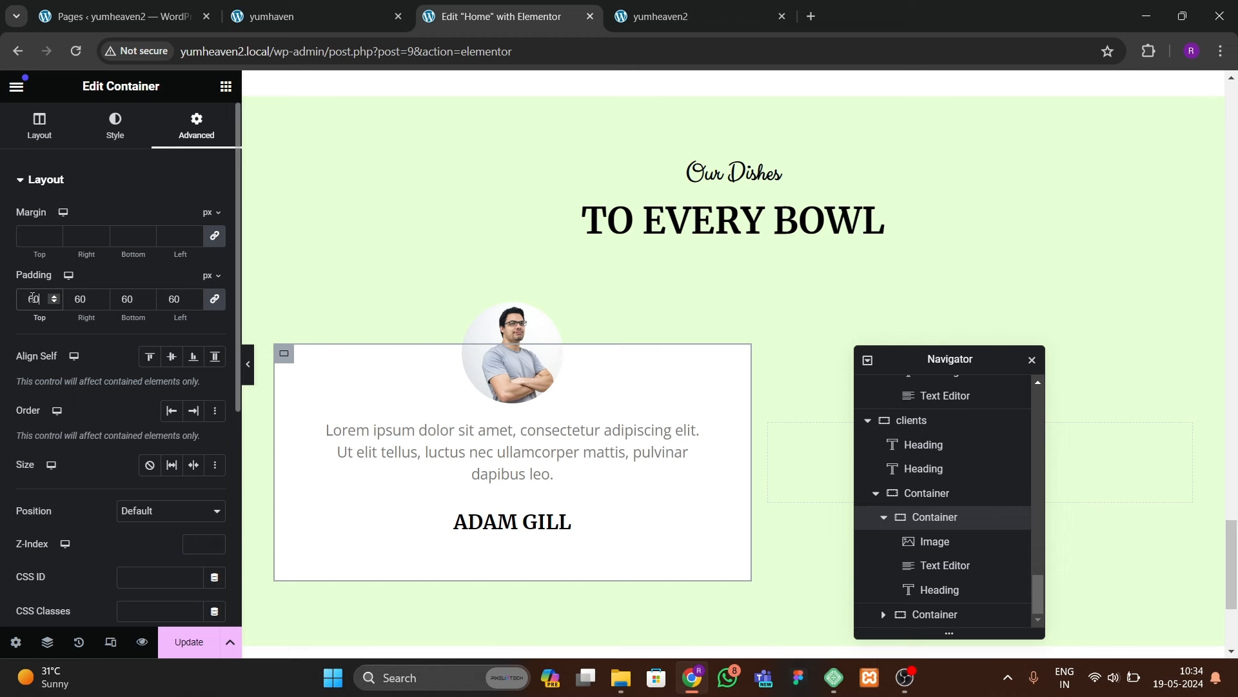
text(4)
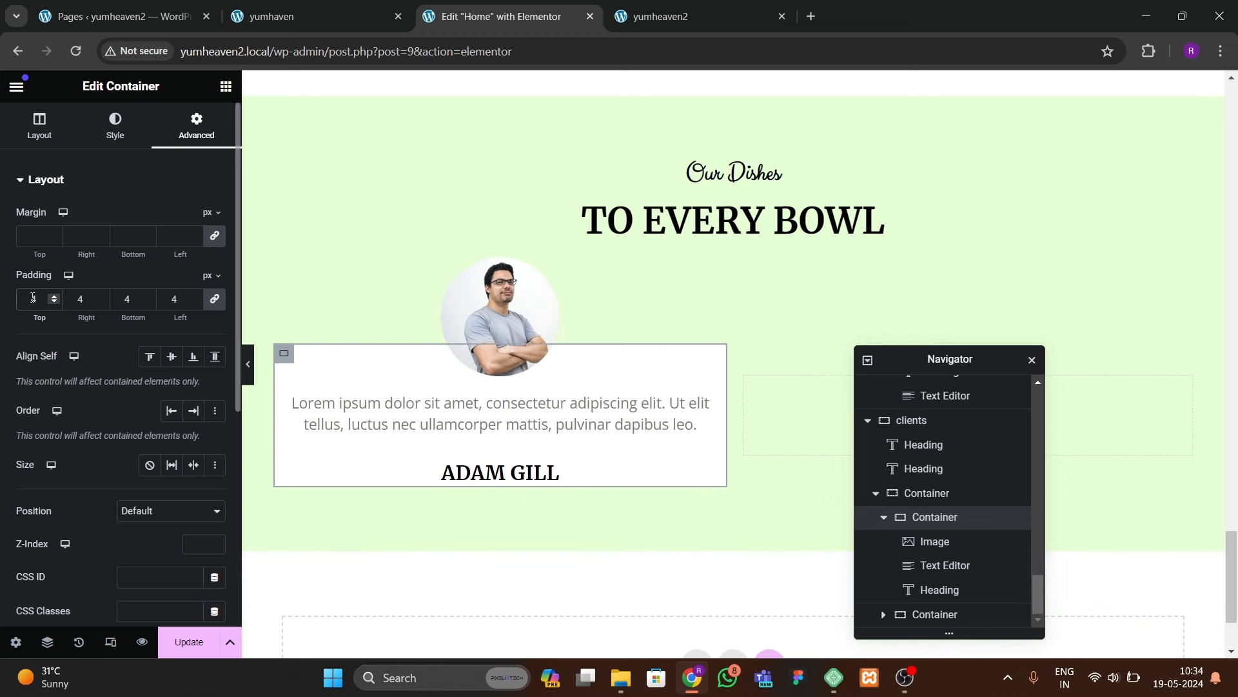
text(0)
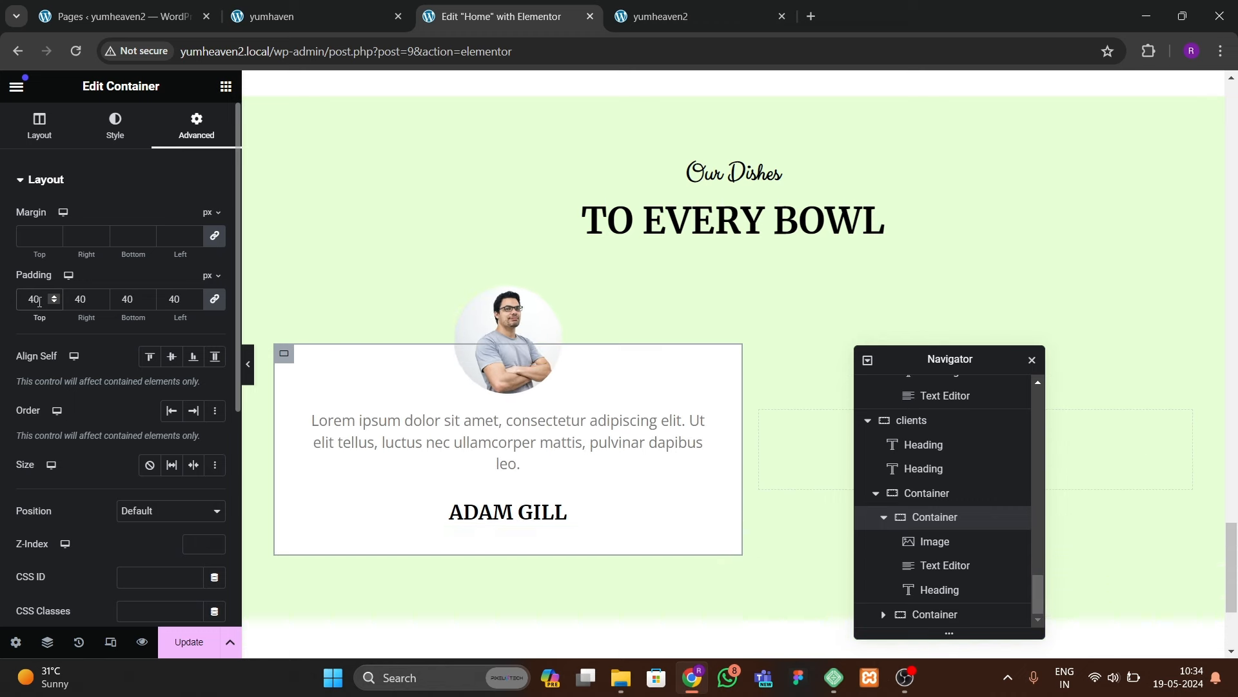
click(248, 374)
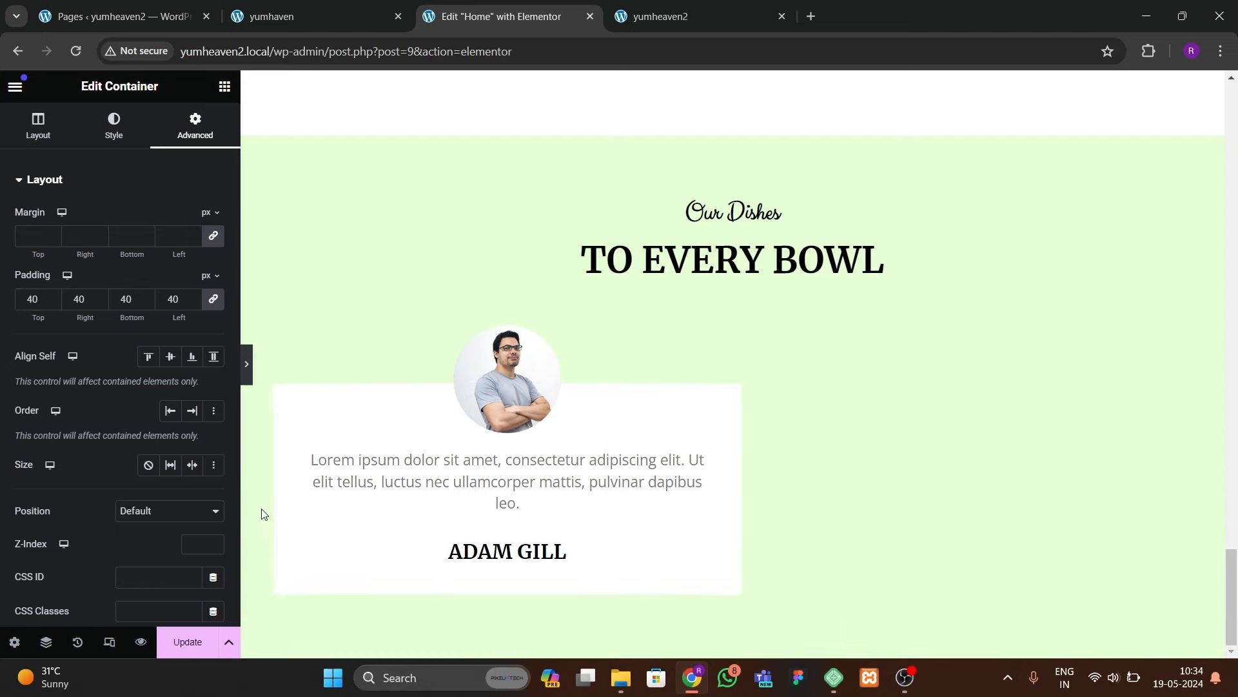
click(4, 369)
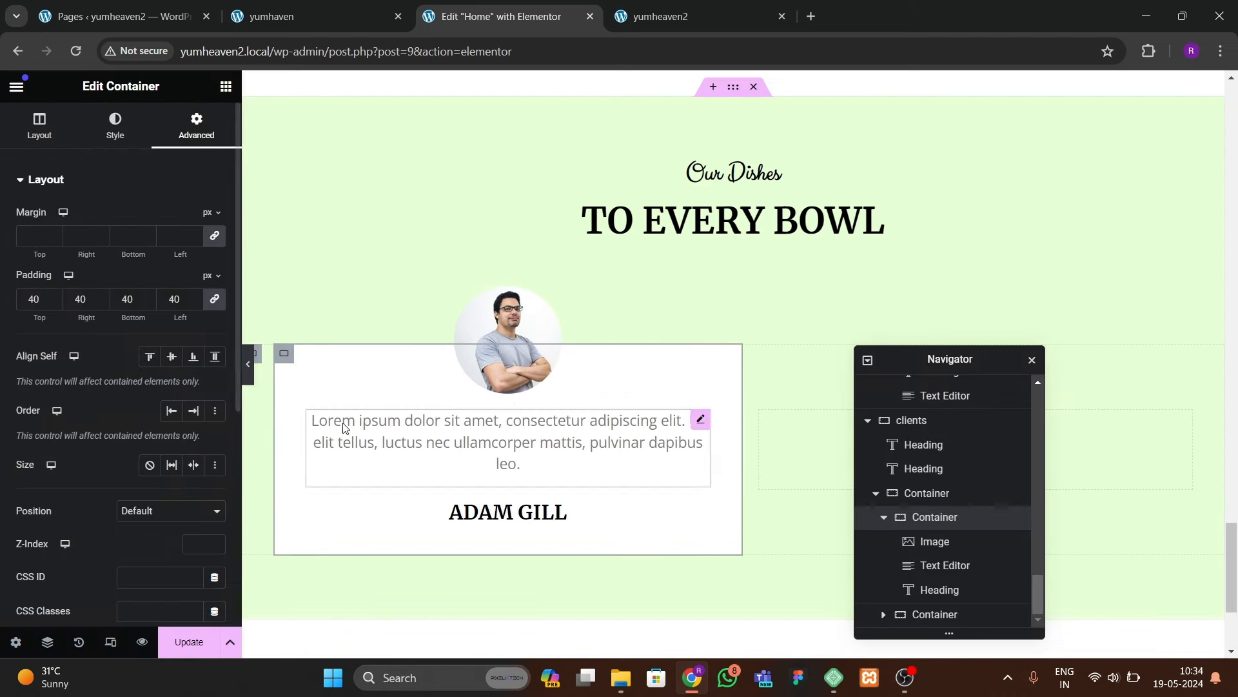
click(115, 126)
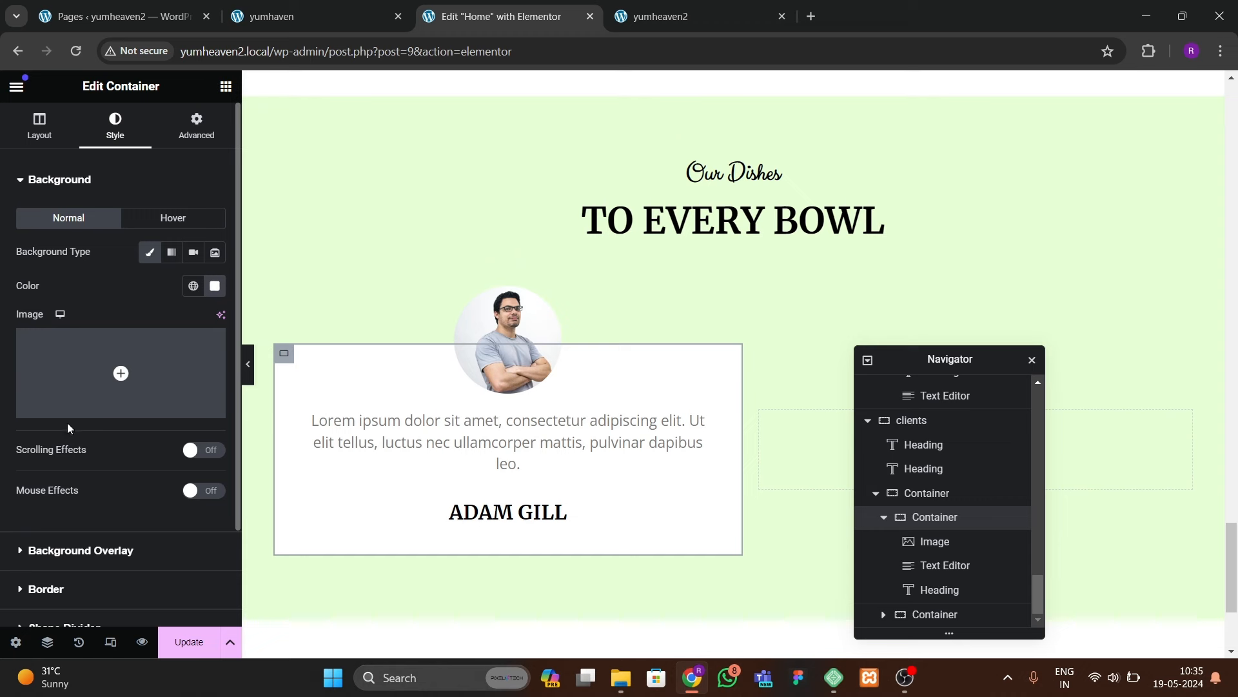
scroll(71, 429, down, 2)
click(55, 476)
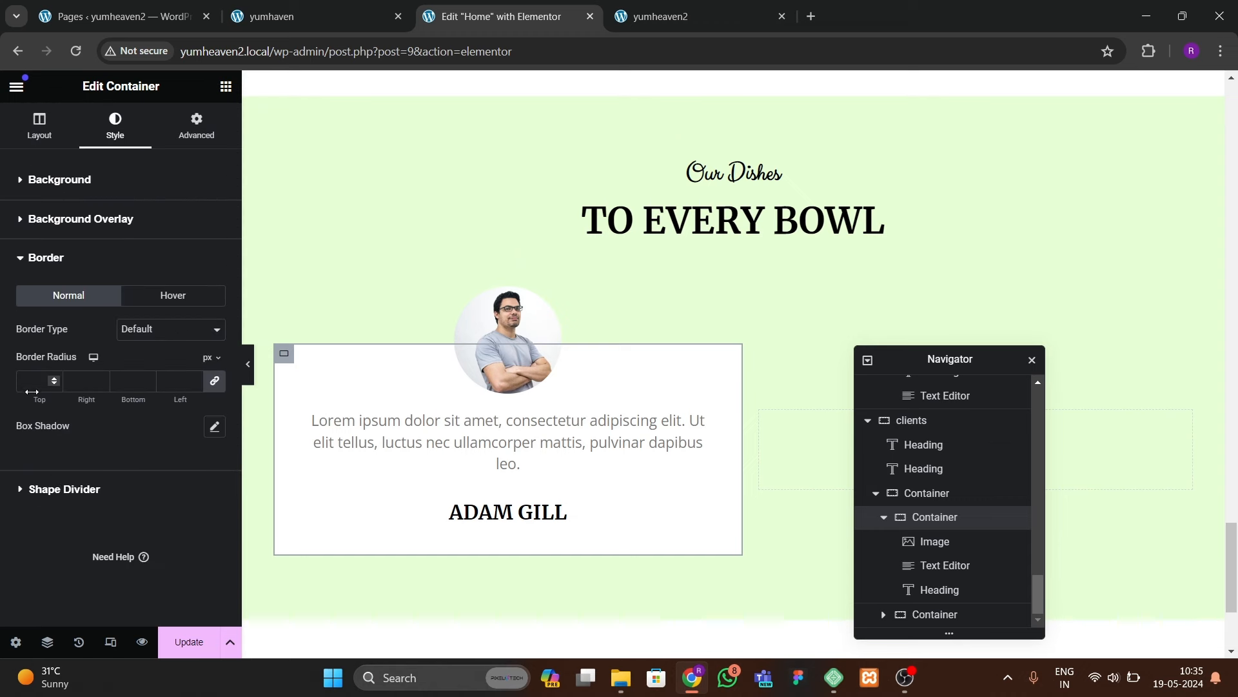
text(10)
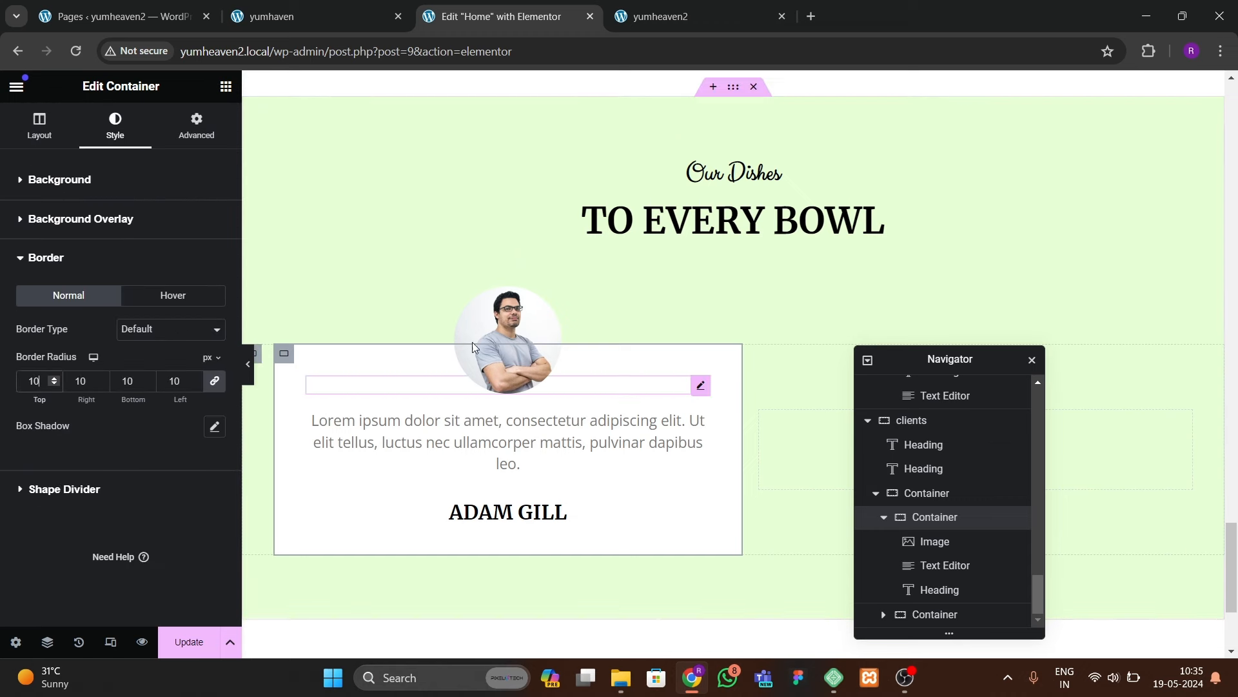
click(508, 378)
Step: Enlarge the portrait's width to 45%
click(117, 126)
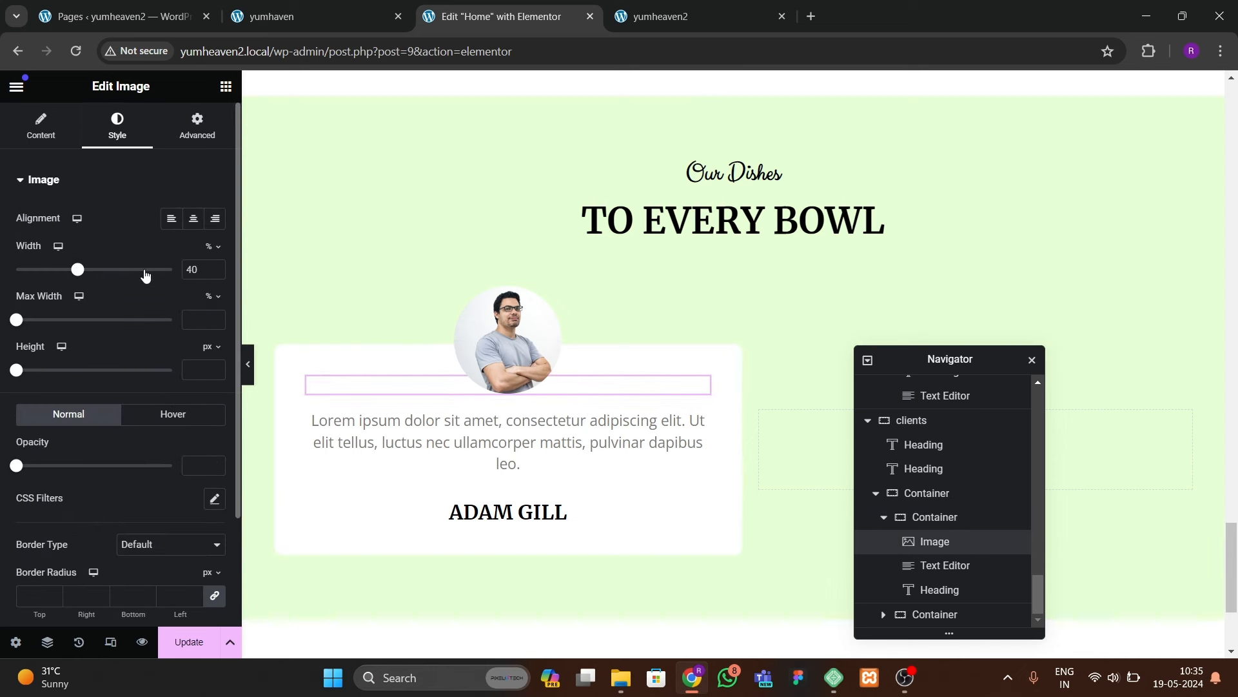
click(215, 267)
click(216, 266)
click(215, 266)
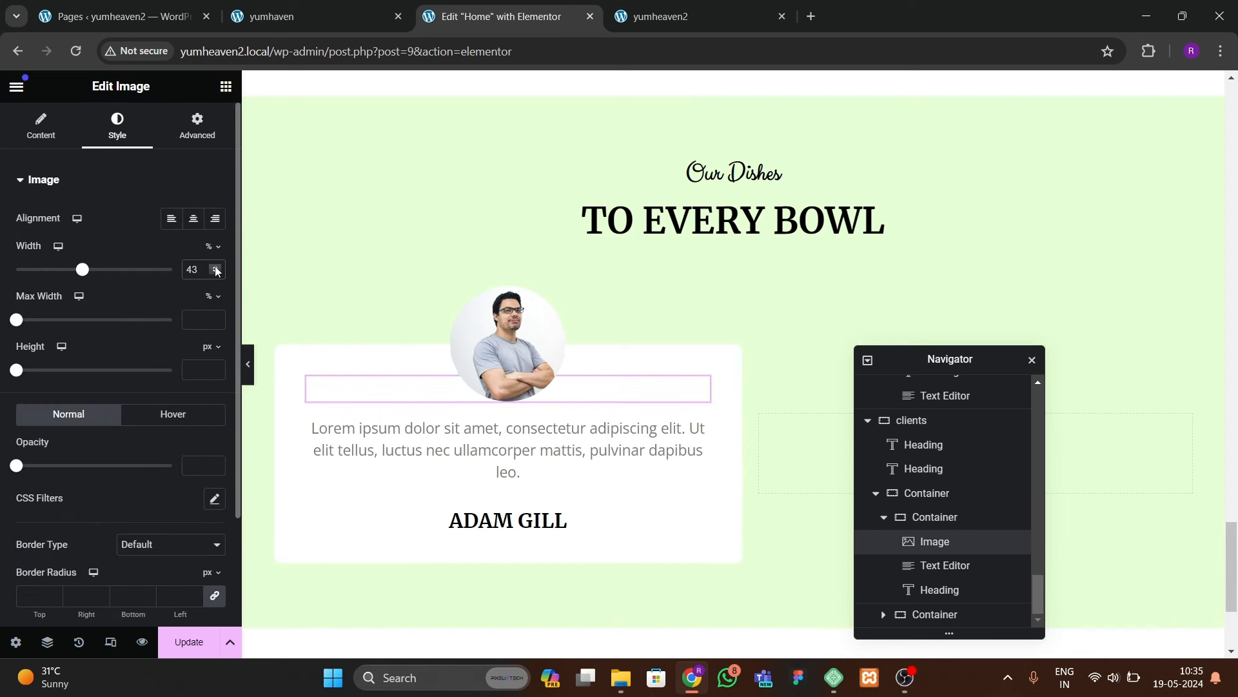
click(215, 267)
click(216, 267)
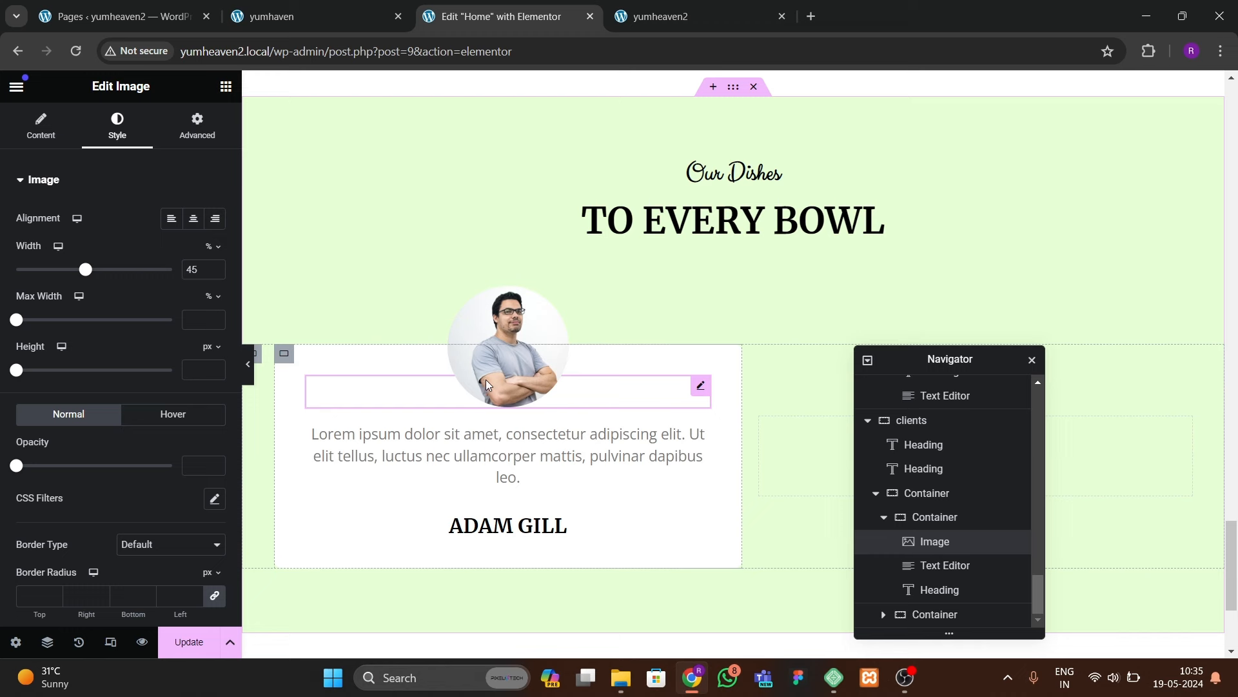
Step: Switch the portrait's hover animation from Pulse Grow to Bob and click Update
click(154, 415)
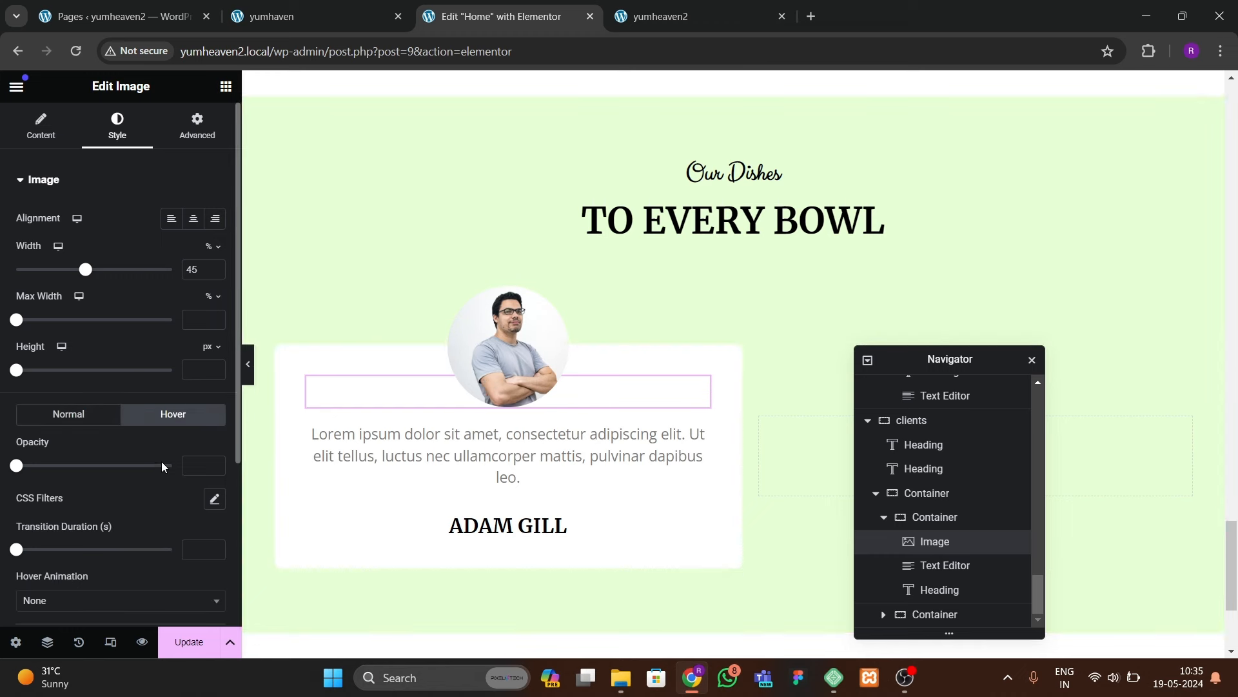
scroll(162, 466, down, 3)
click(82, 403)
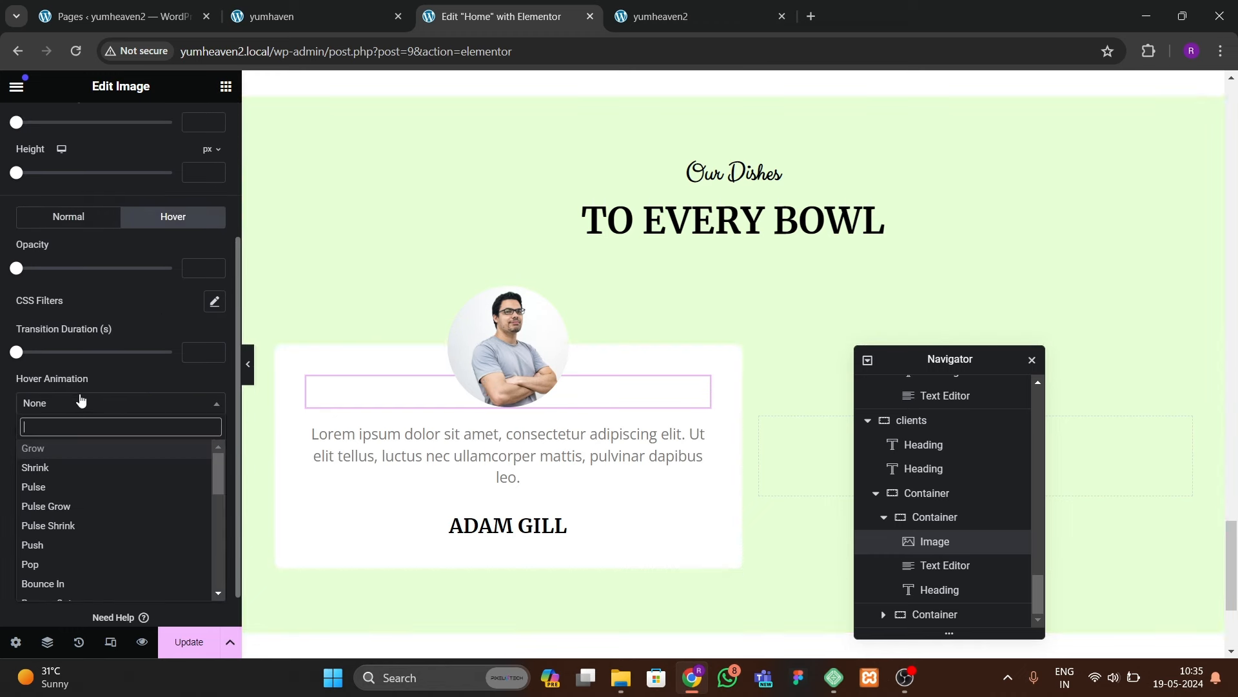
click(72, 505)
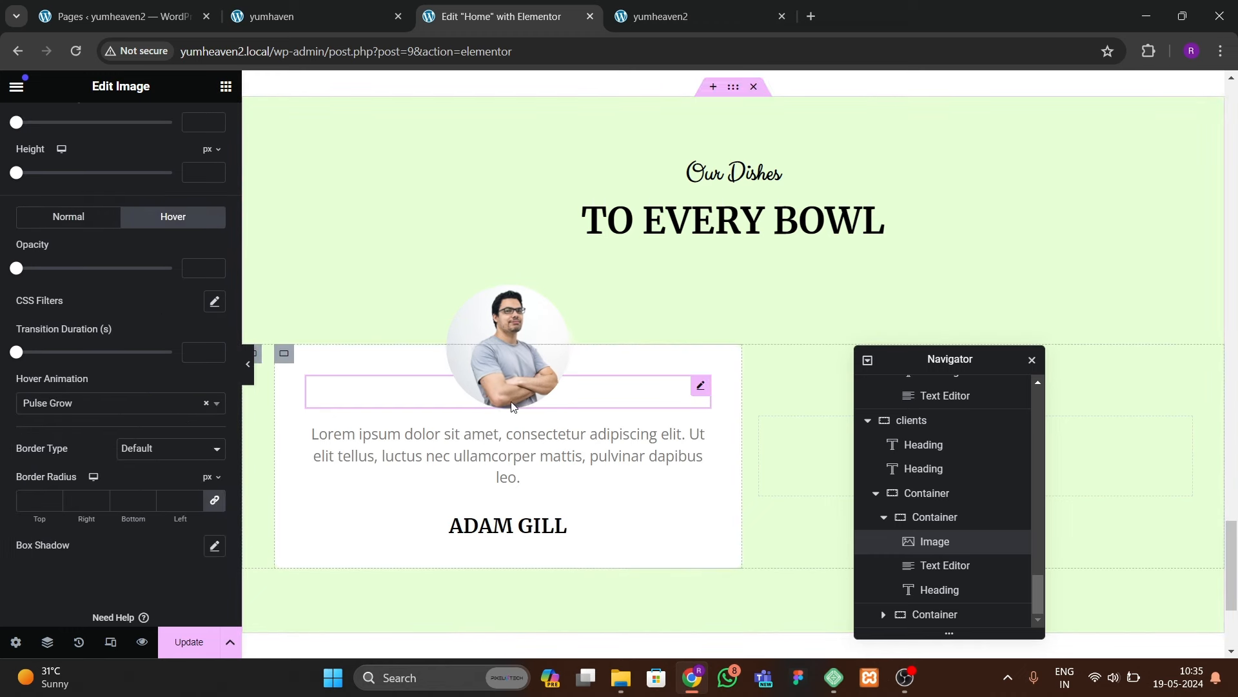
click(102, 407)
text(bob)
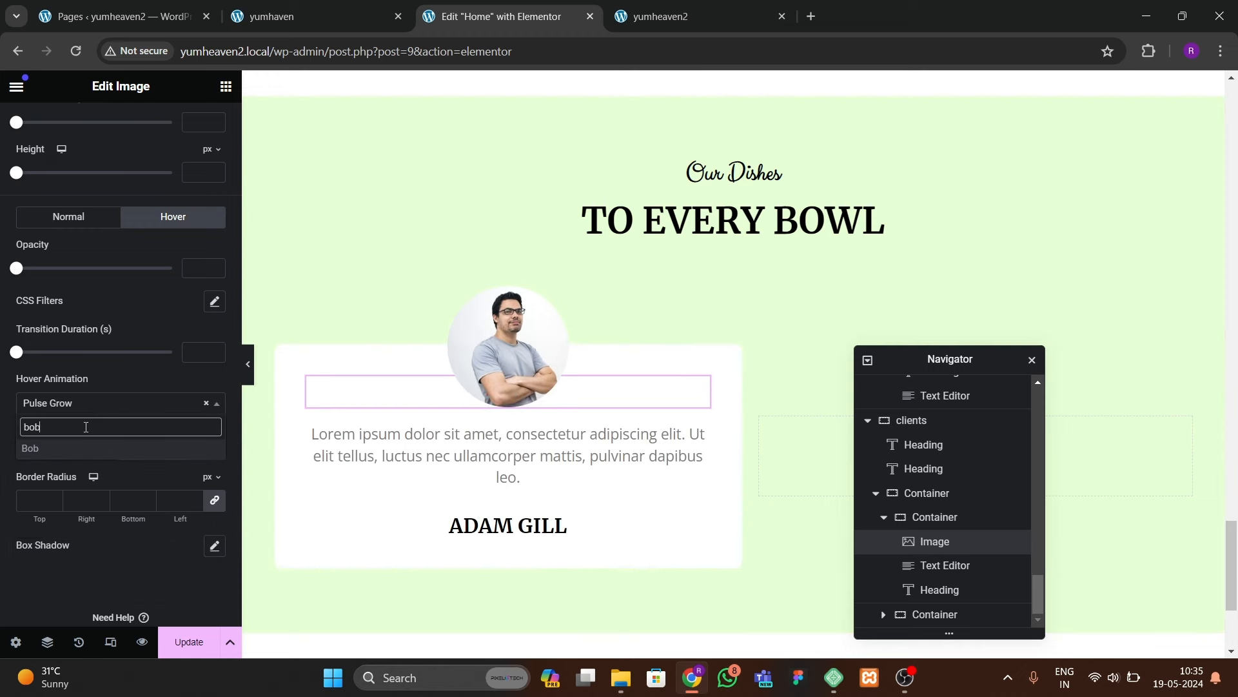
key(Return)
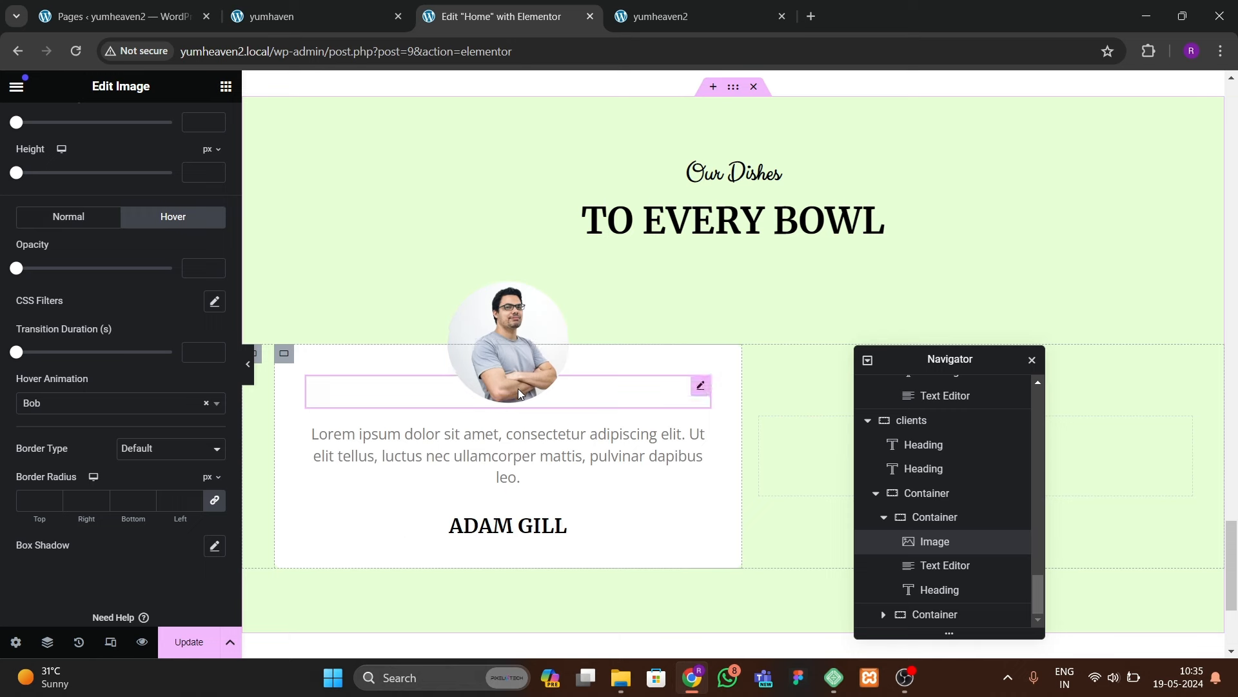
click(192, 636)
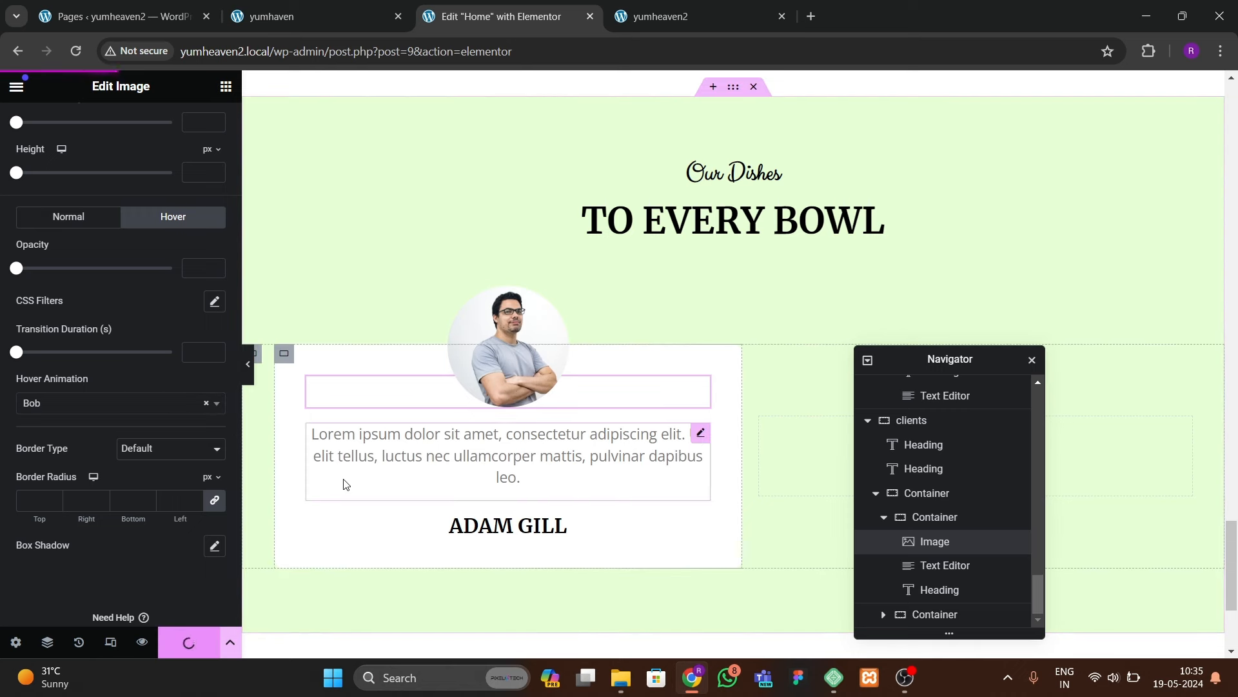
Step: In the Navigator, delete the empty second container and duplicate the testimonial card
click(884, 517)
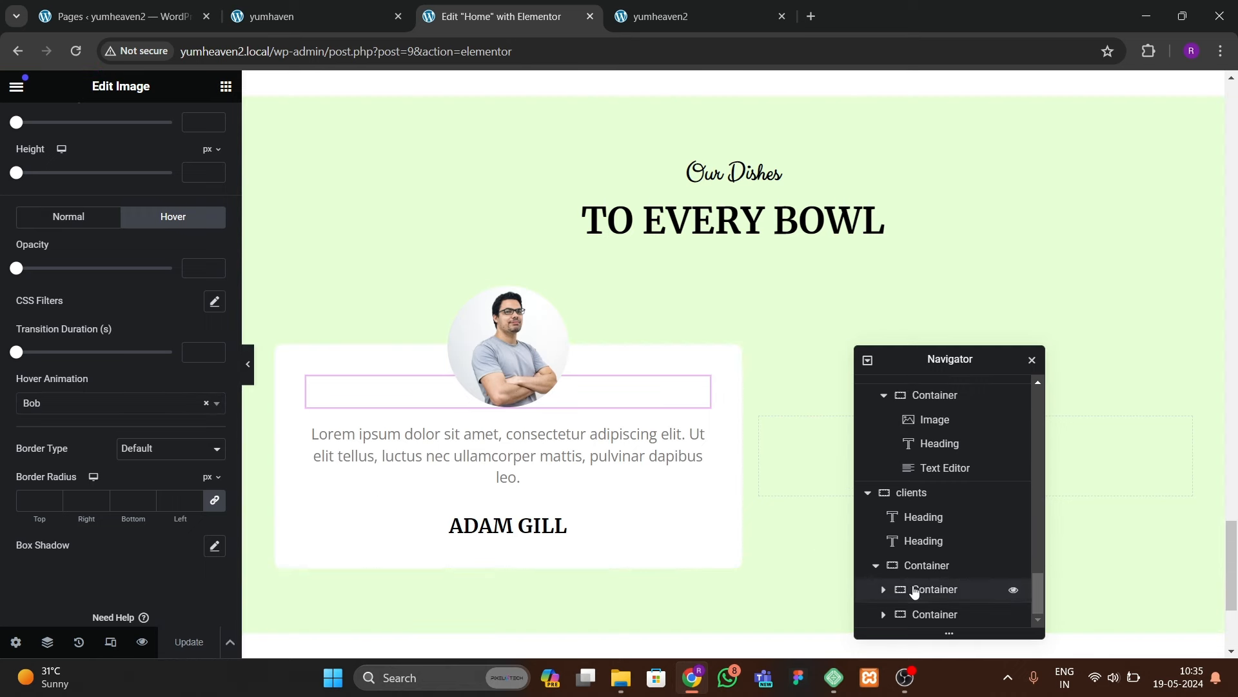
right_click(919, 614)
click(945, 637)
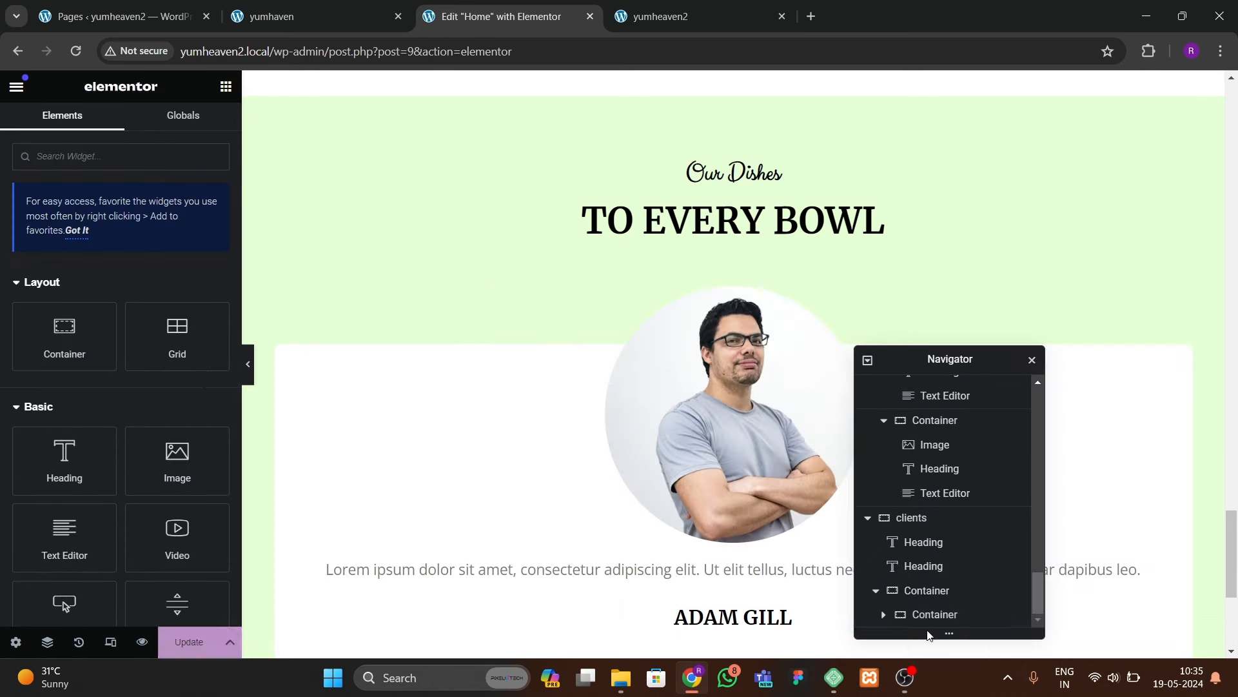
right_click(934, 614)
click(976, 322)
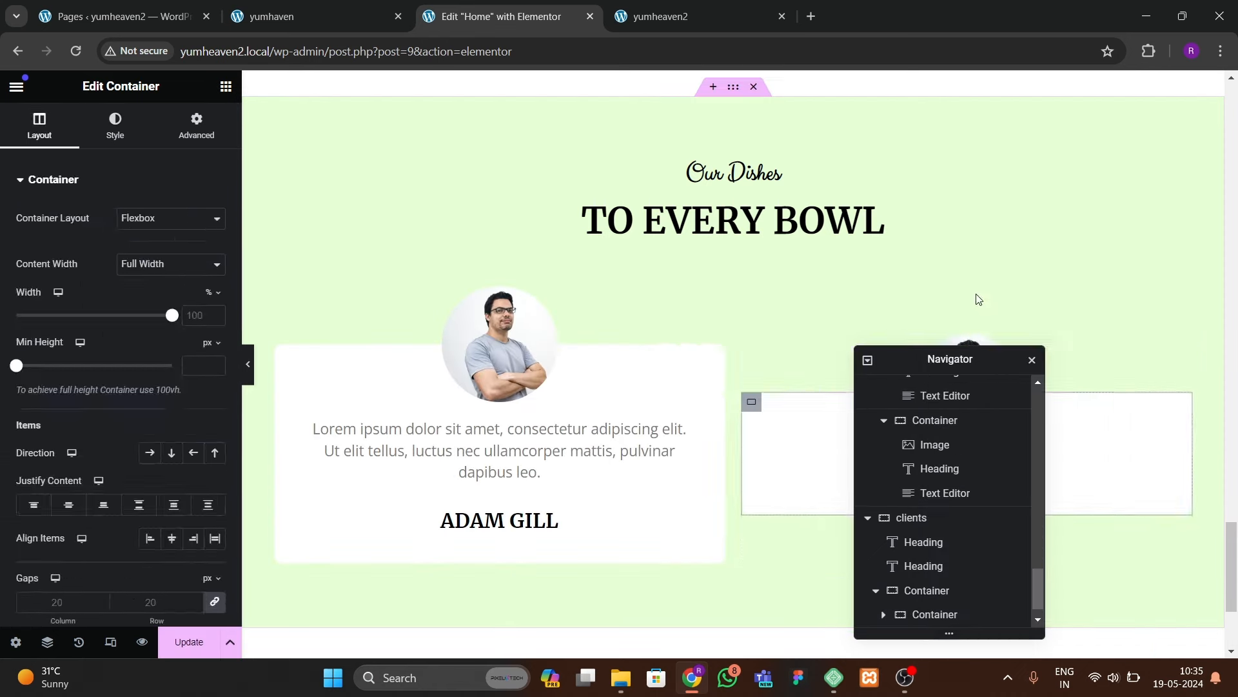
drag(944, 363, 561, 354)
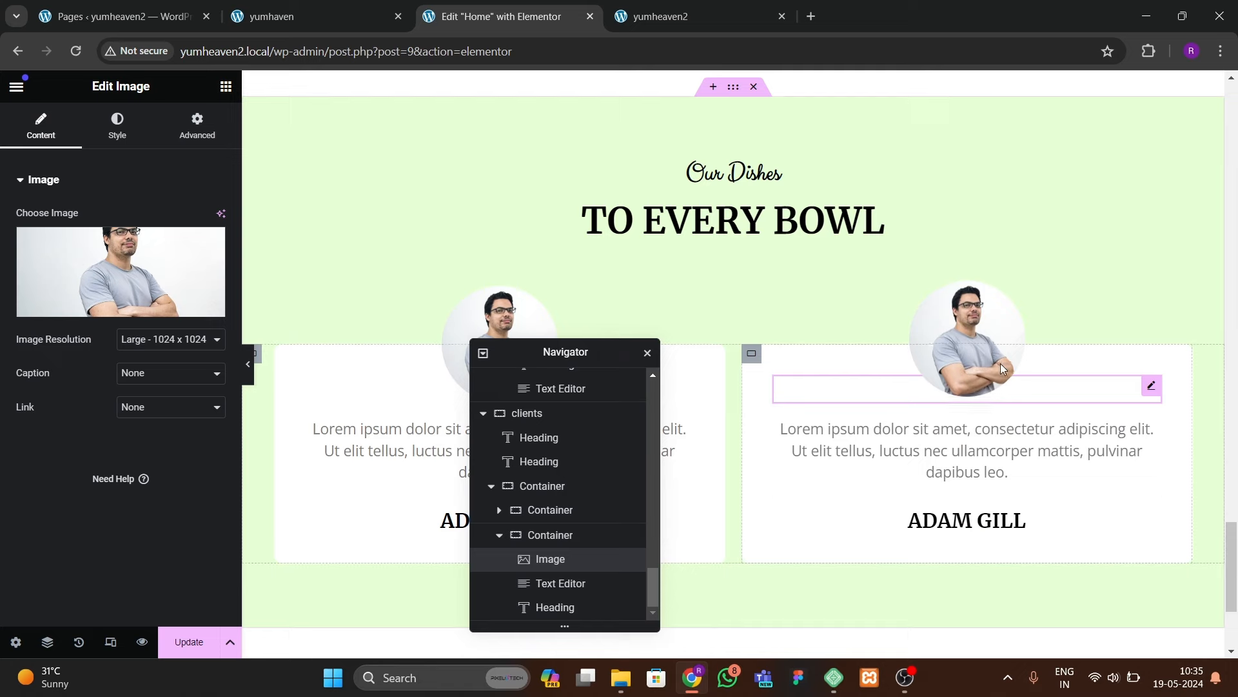
Step: Swap the duplicated card's photo for the woman in a winter hat, then preview the live site
click(140, 288)
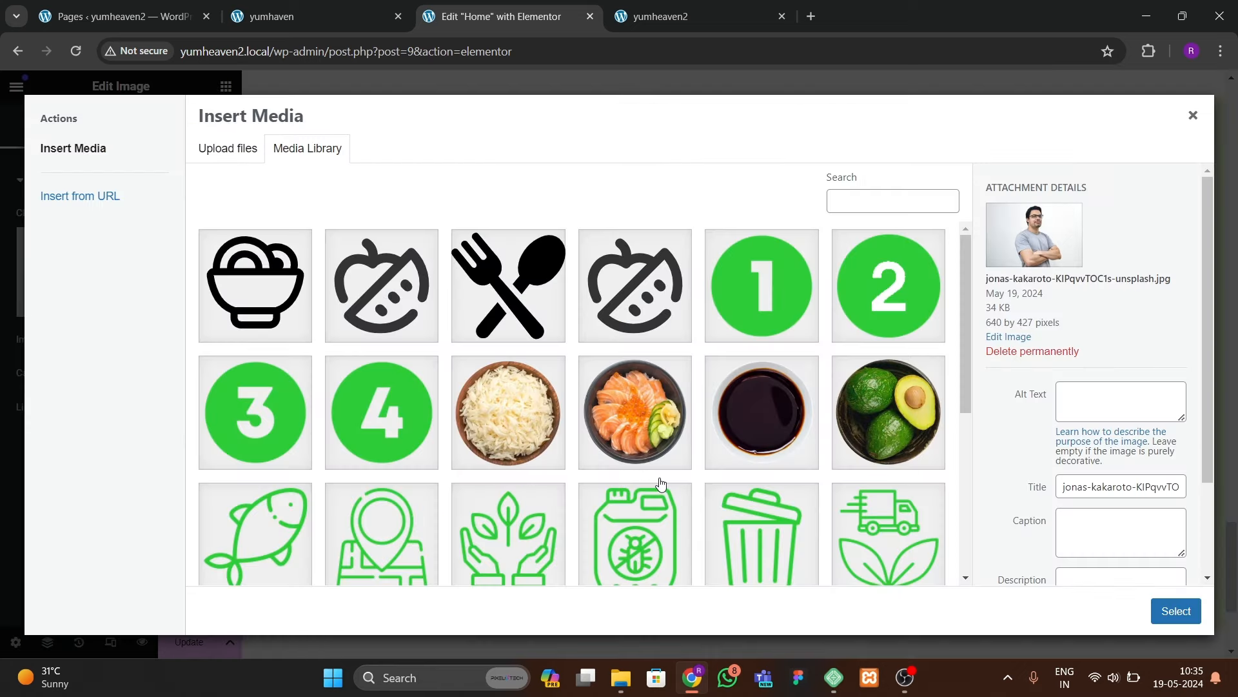
scroll(661, 482, down, 5)
click(636, 348)
click(1175, 610)
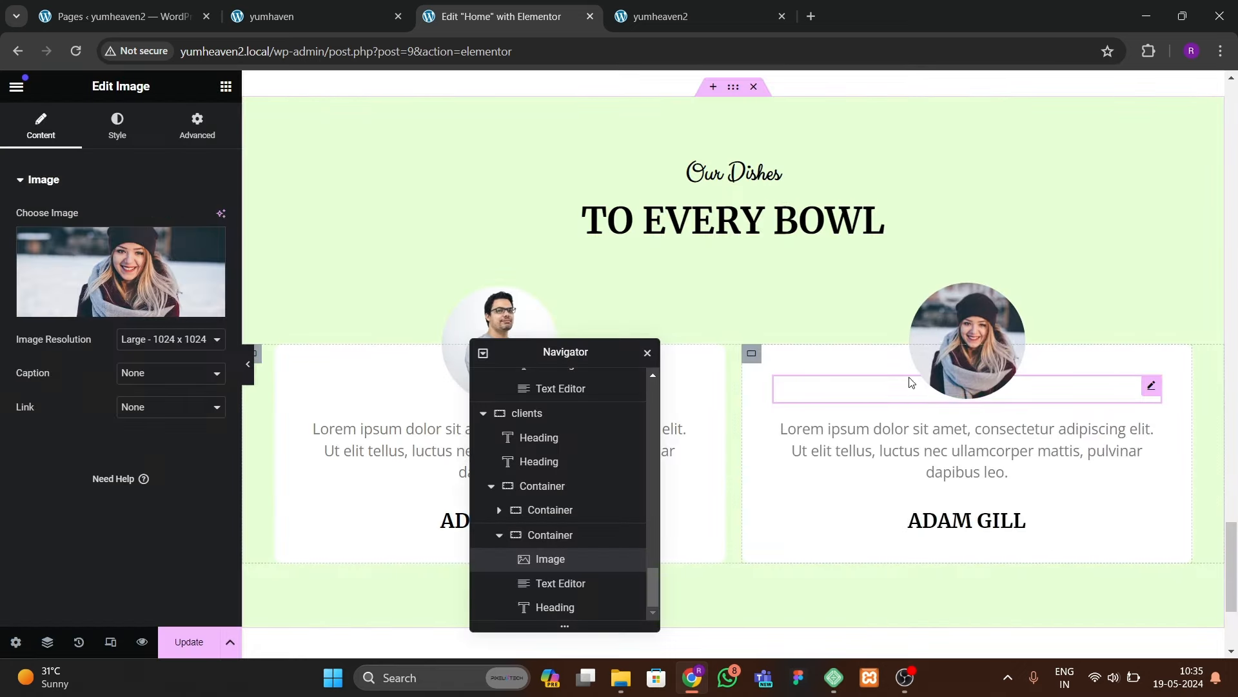
click(964, 517)
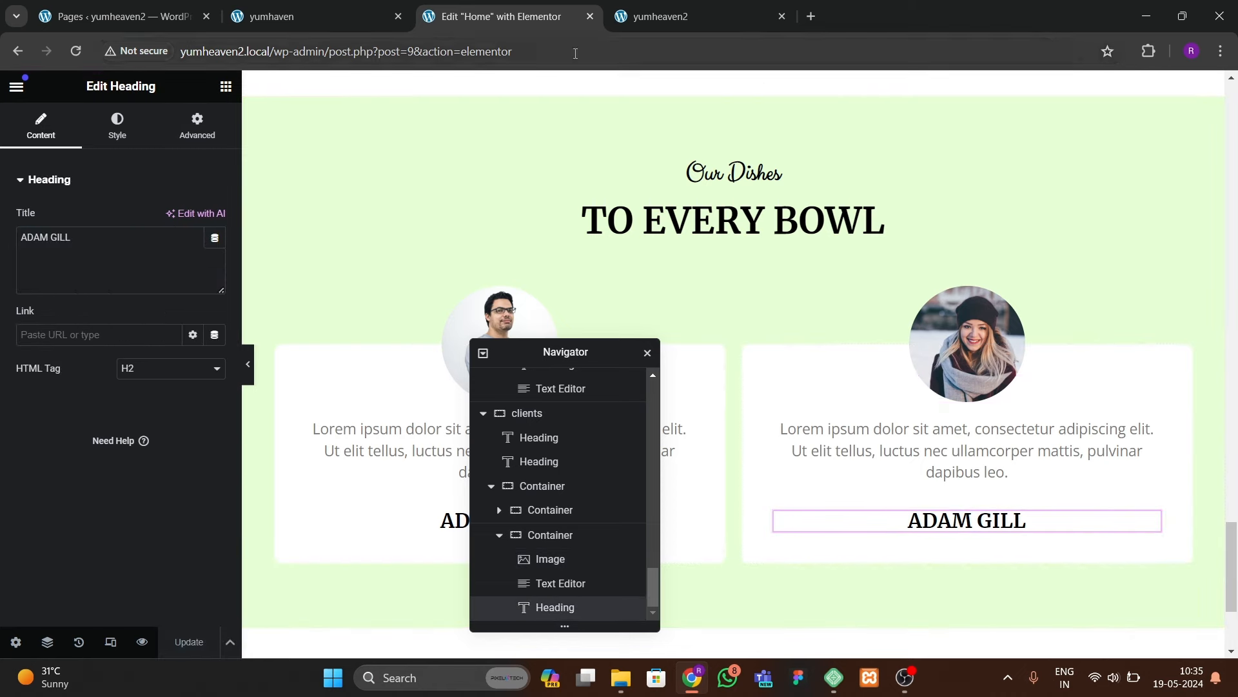
click(671, 16)
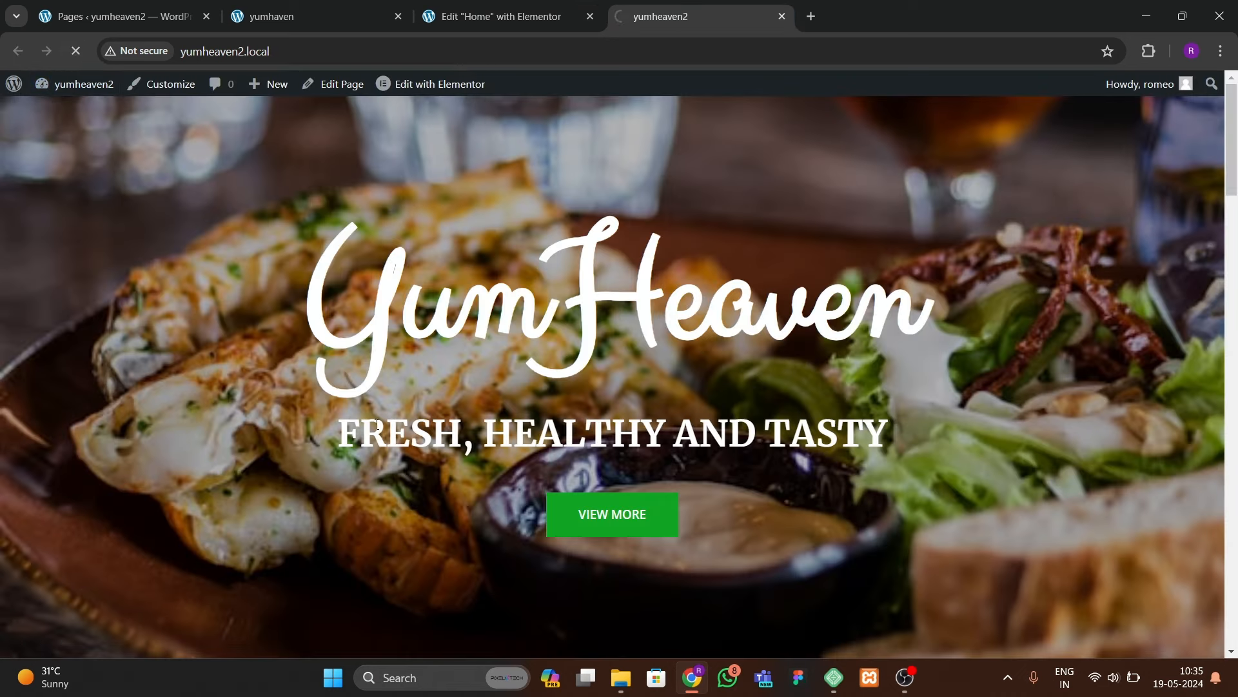
scroll(471, 565, down, 20)
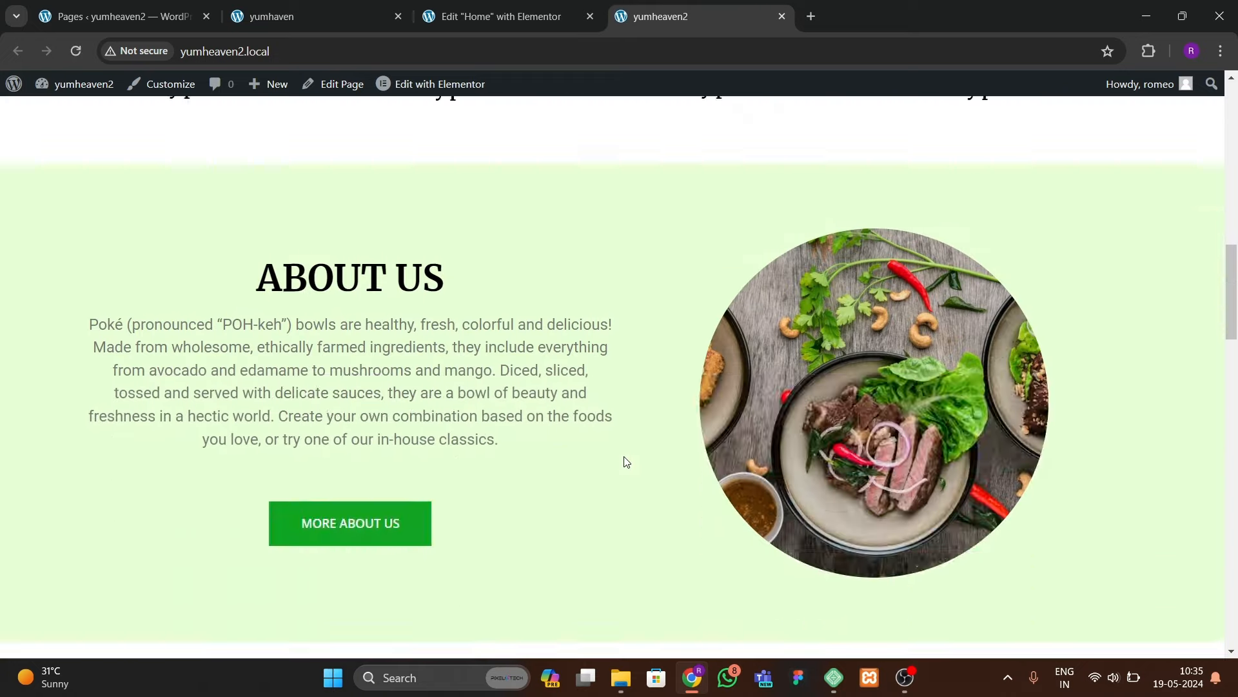
scroll(624, 462, down, 5)
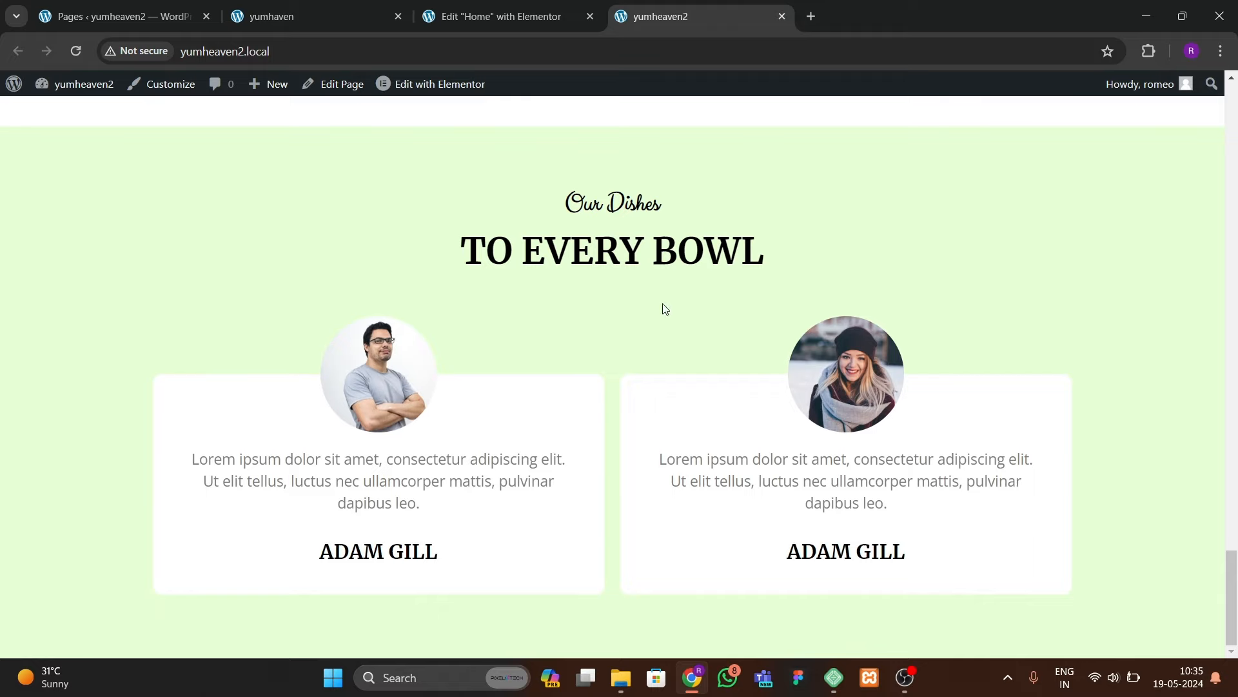
click(289, 17)
scroll(798, 369, down, 7)
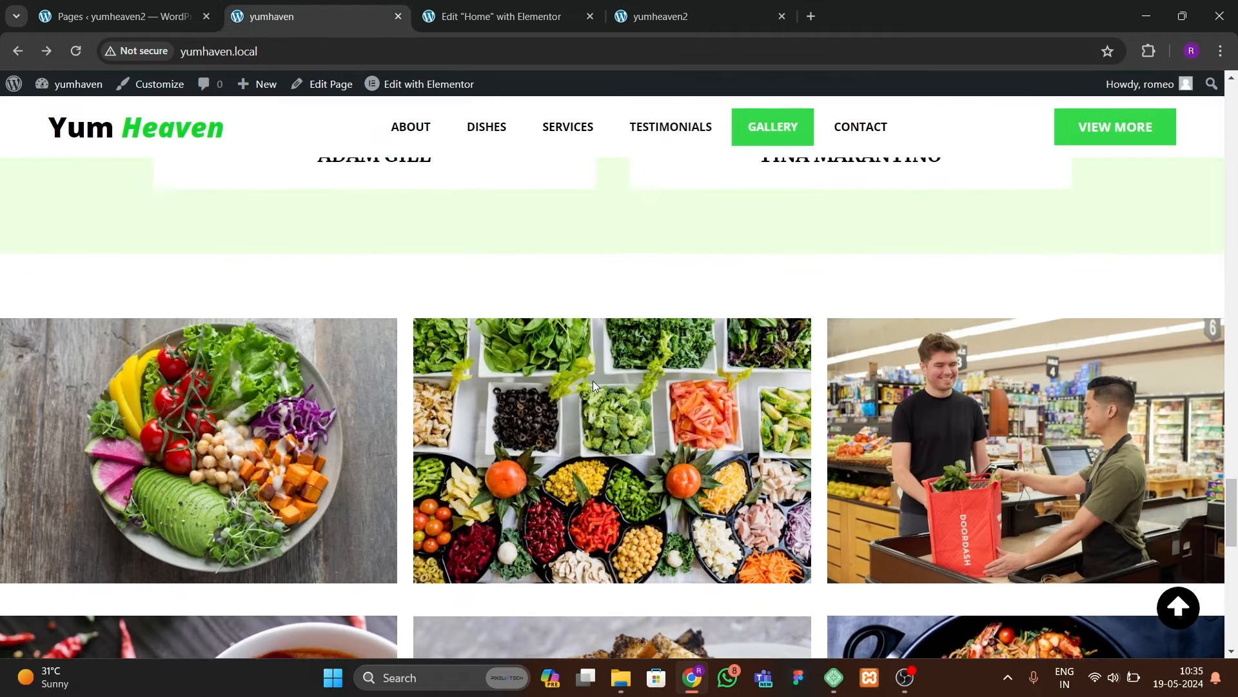
click(507, 17)
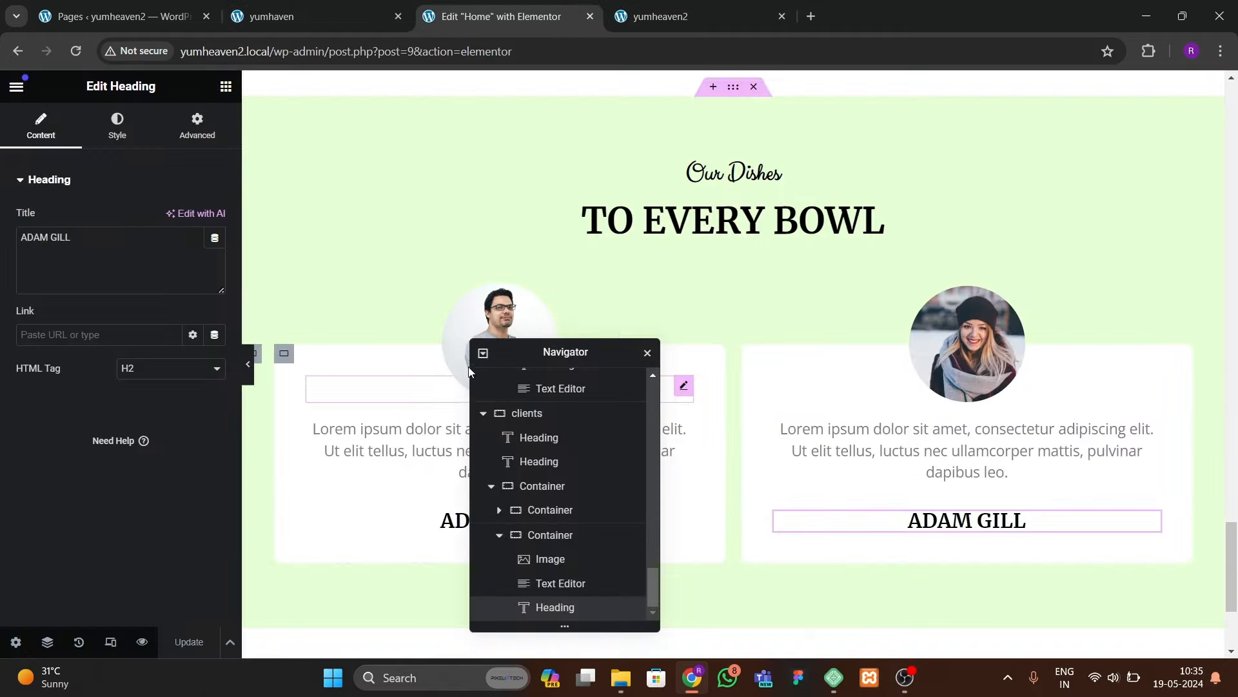
Step: Search for 'galle' and place a Gallery widget below the testimonials
drag(596, 347, 845, 264)
scroll(406, 392, down, 4)
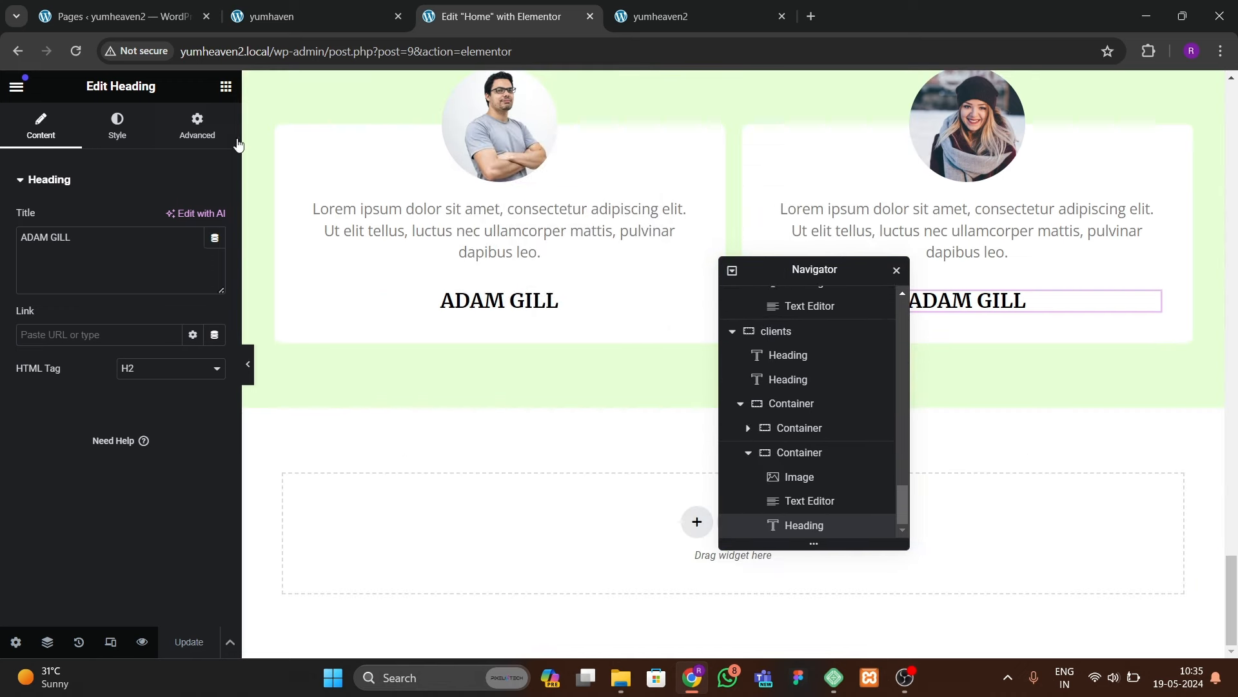
click(226, 87)
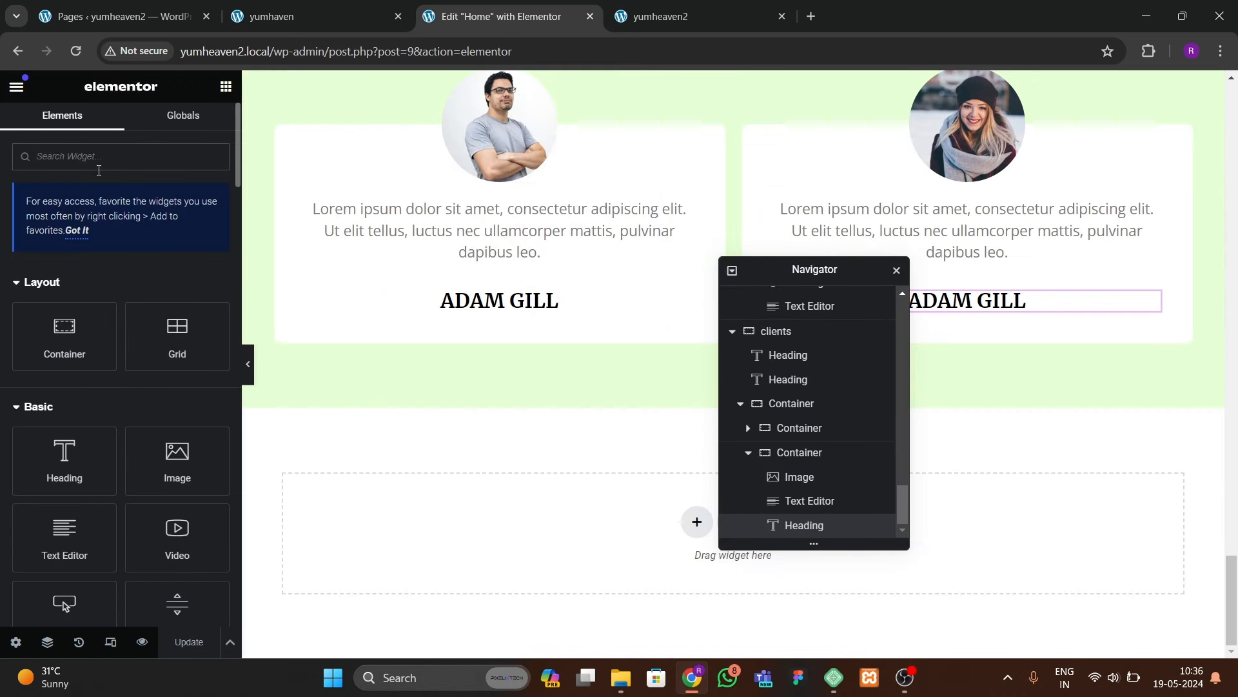
text(gallery)
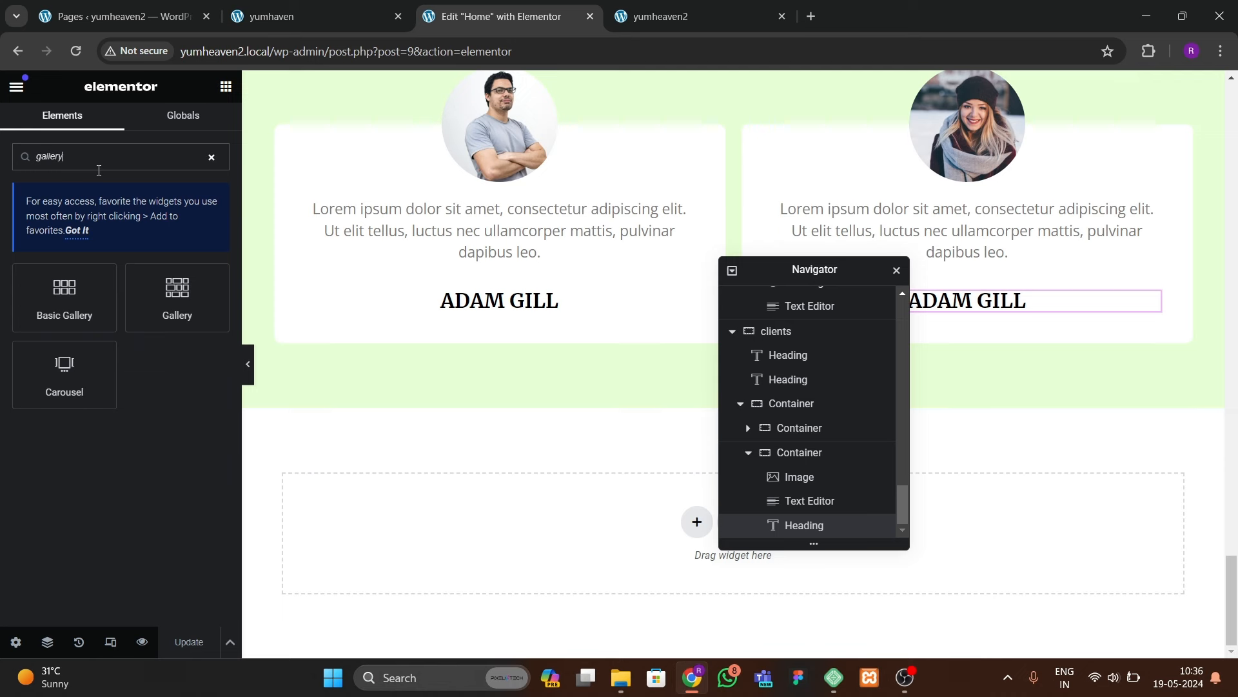
drag(174, 308, 447, 548)
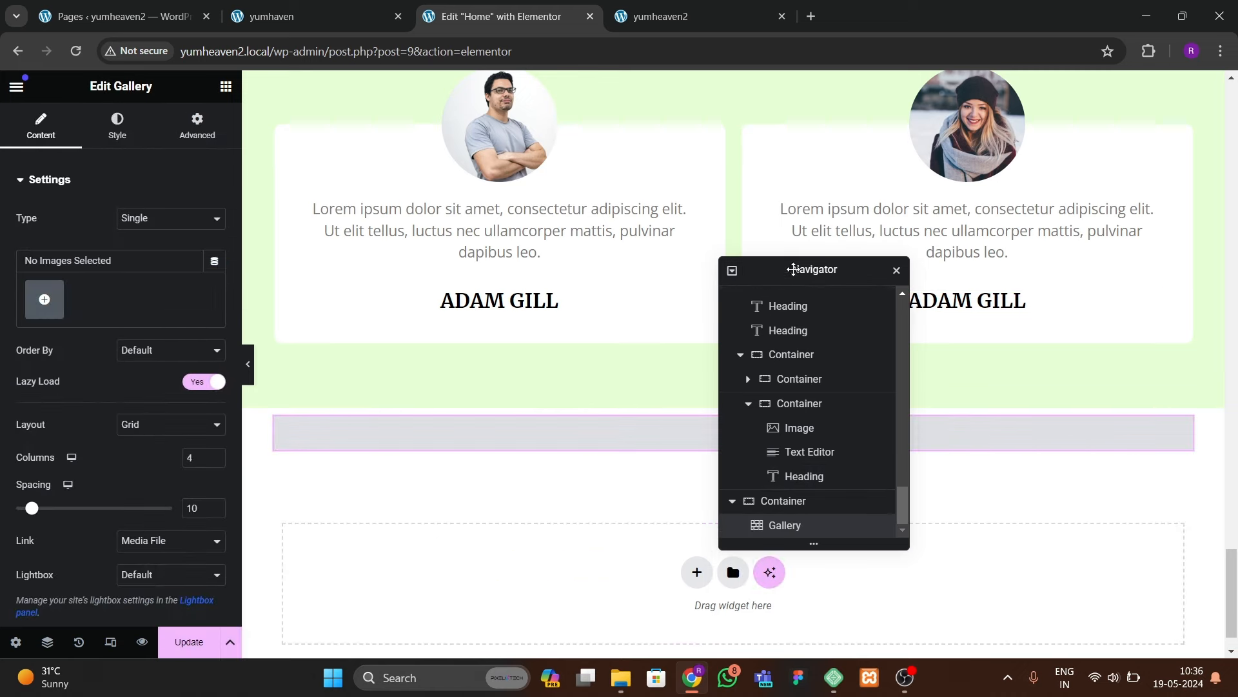
Step: Make the gallery's container Full Width with 80/0/0/0 padding, then reselect the Gallery widget
drag(790, 267, 935, 323)
click(733, 399)
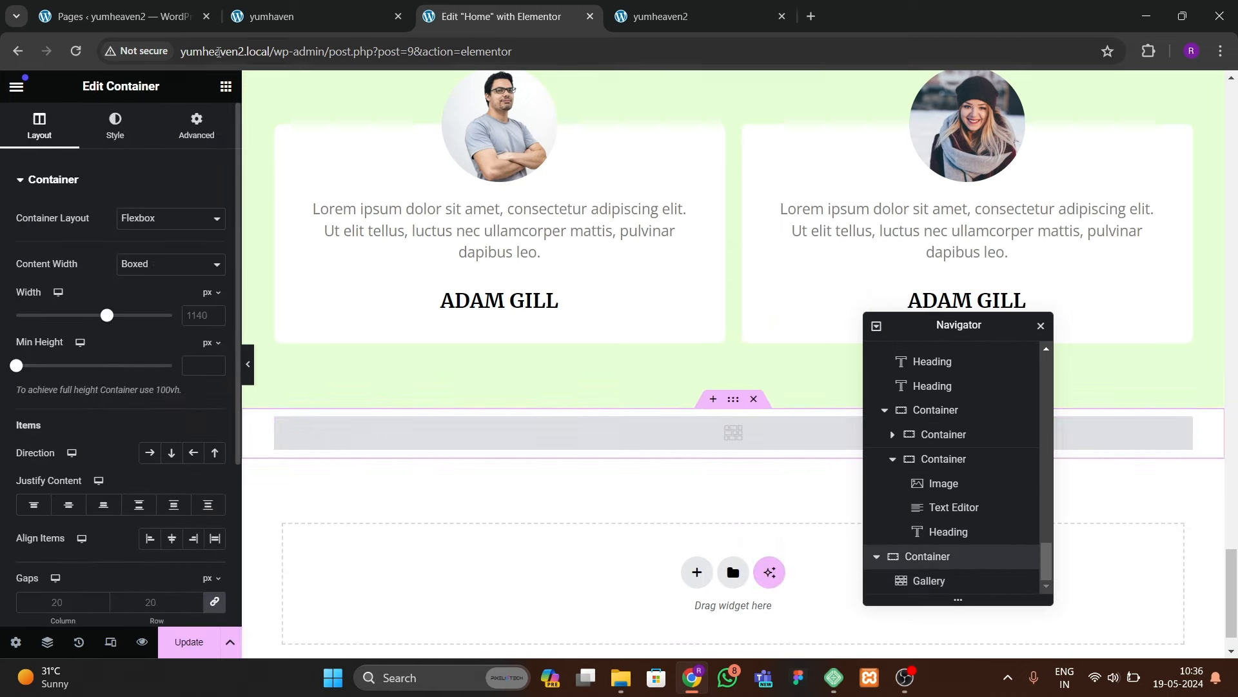
click(300, 16)
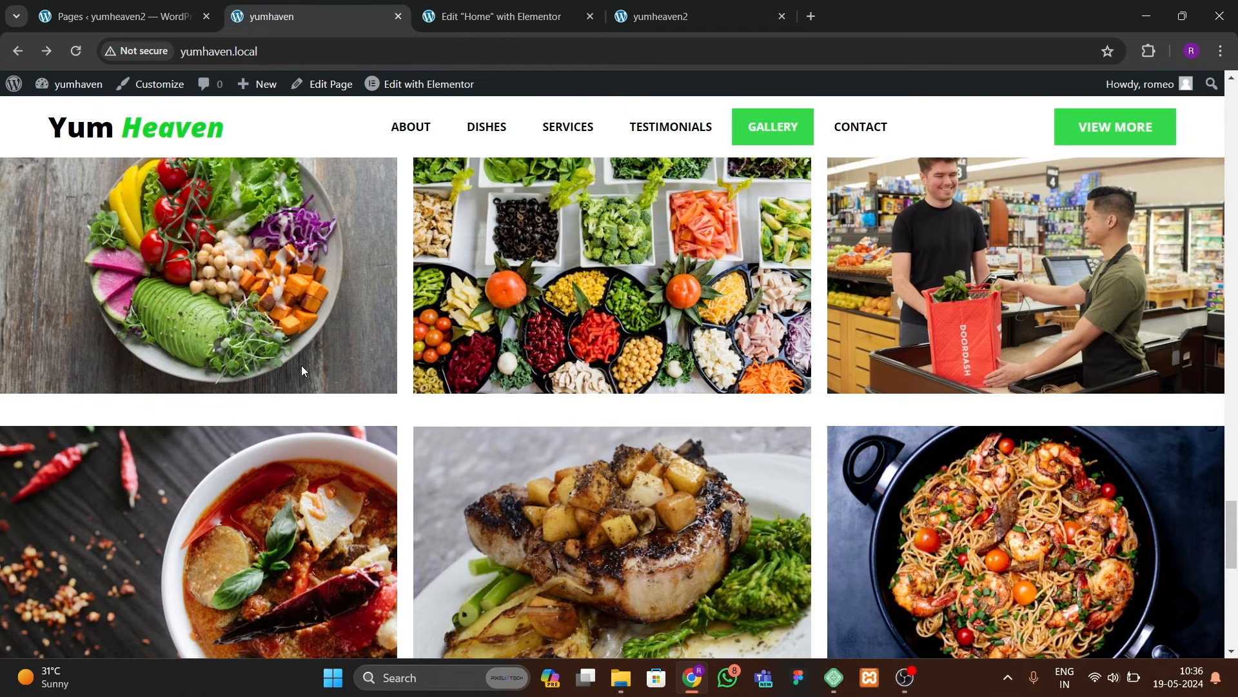
click(556, 16)
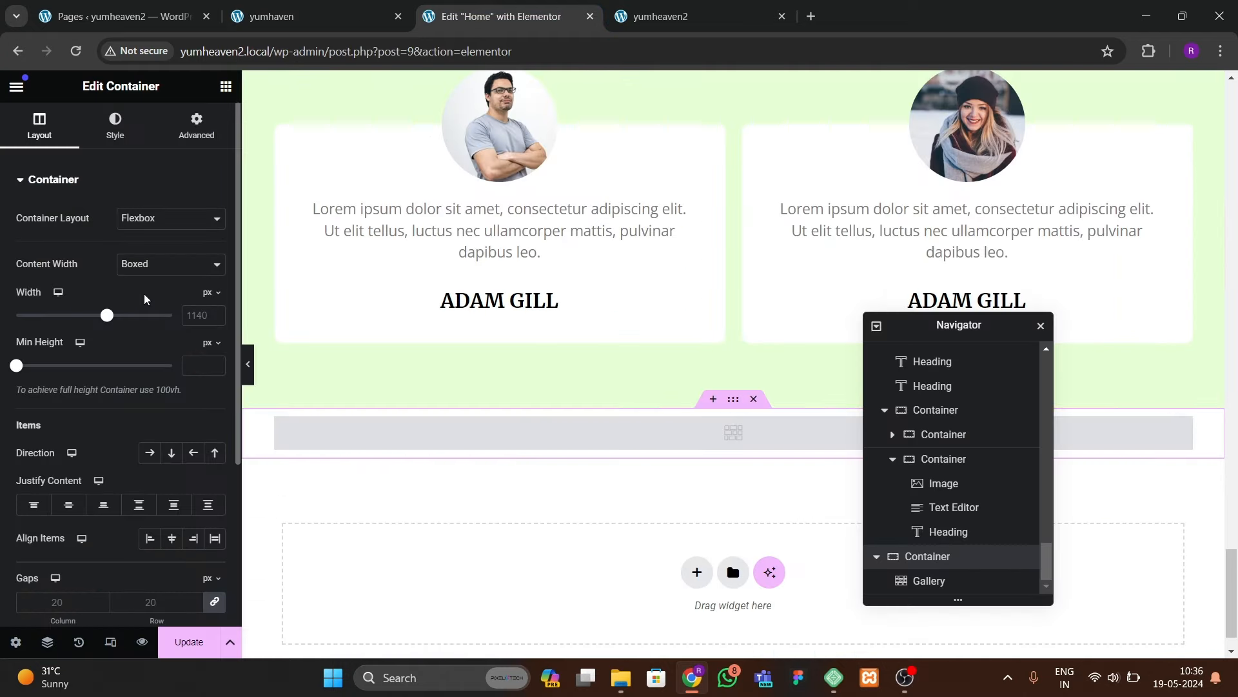
click(171, 264)
click(139, 292)
click(197, 125)
click(214, 298)
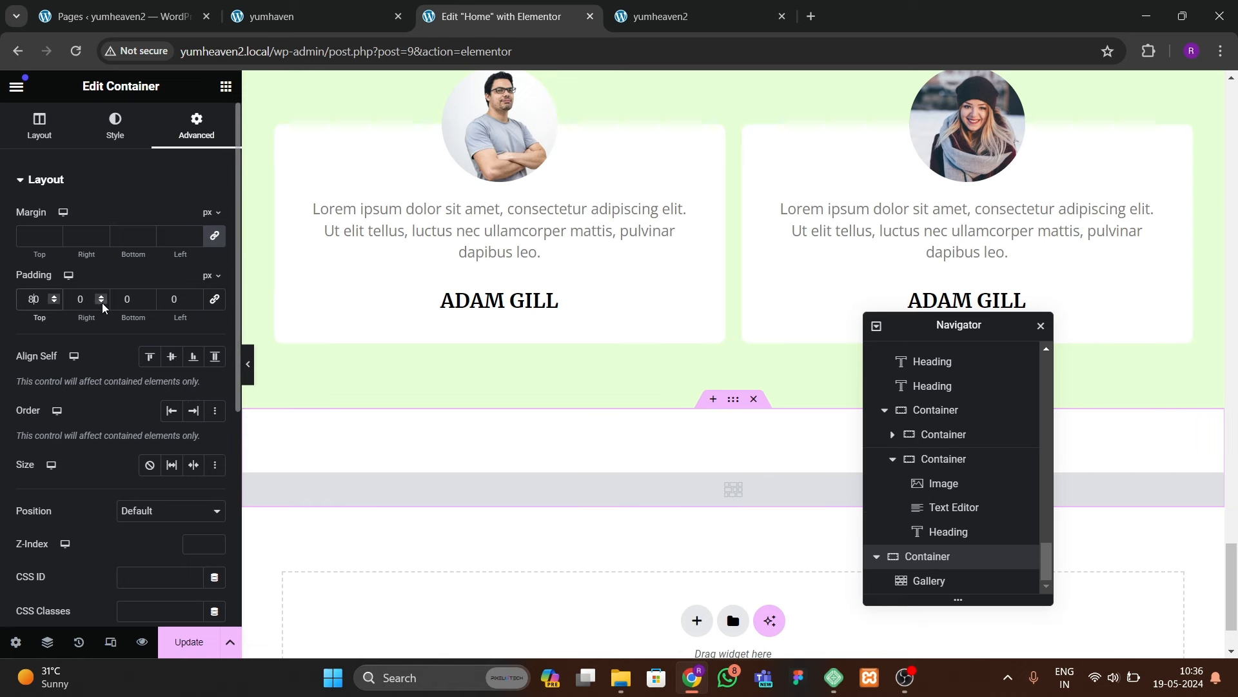
click(393, 477)
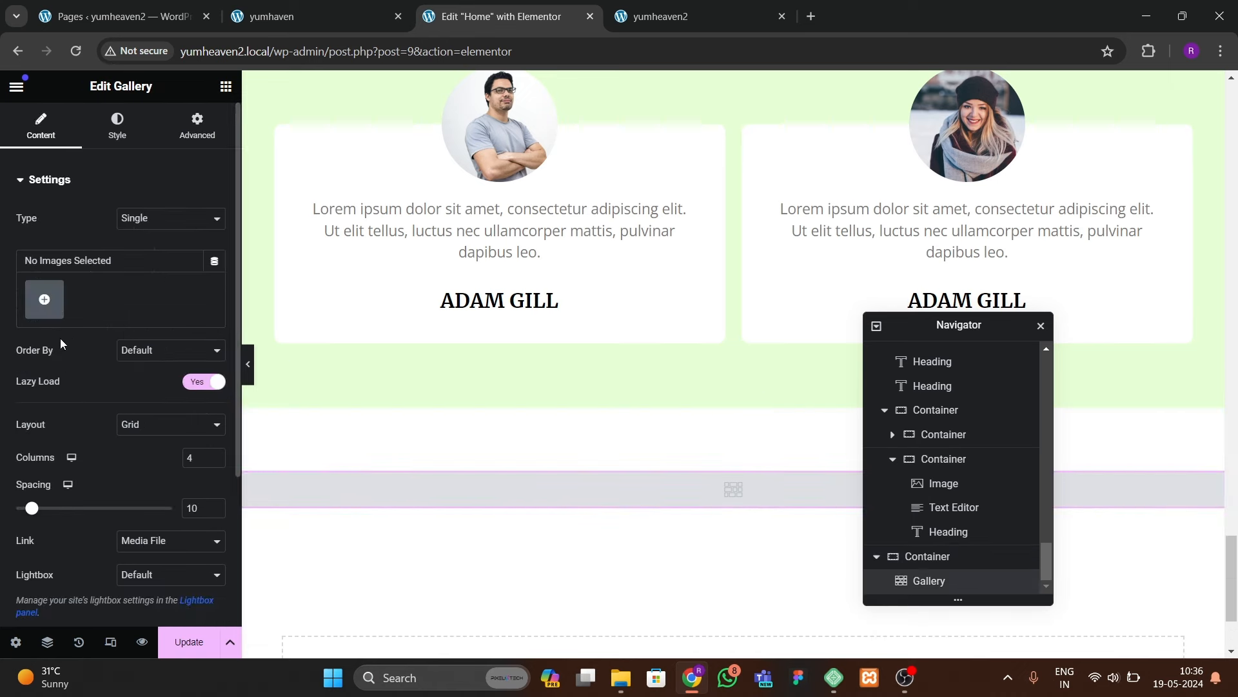
click(45, 300)
Step: Pick six food photos (fruit board, steak, salad, vegetable trays, curry, plated food) and insert them as the gallery
scroll(567, 486, down, 1)
scroll(566, 486, down, 4)
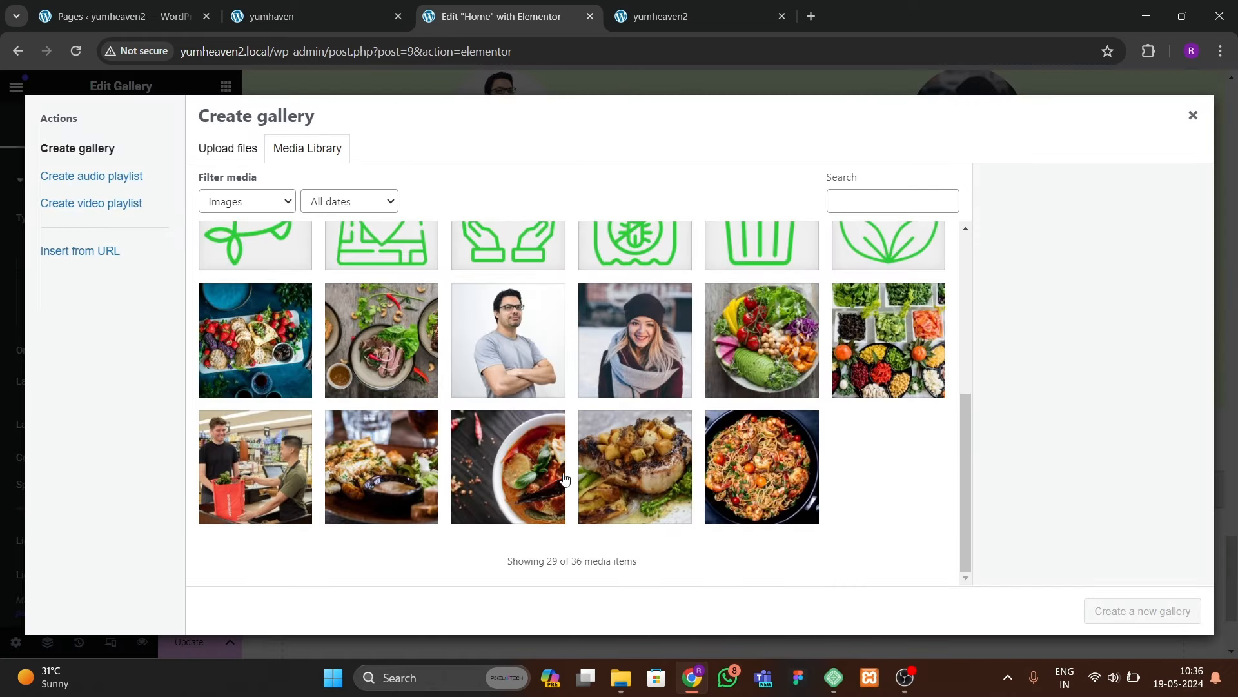
click(276, 383)
click(378, 381)
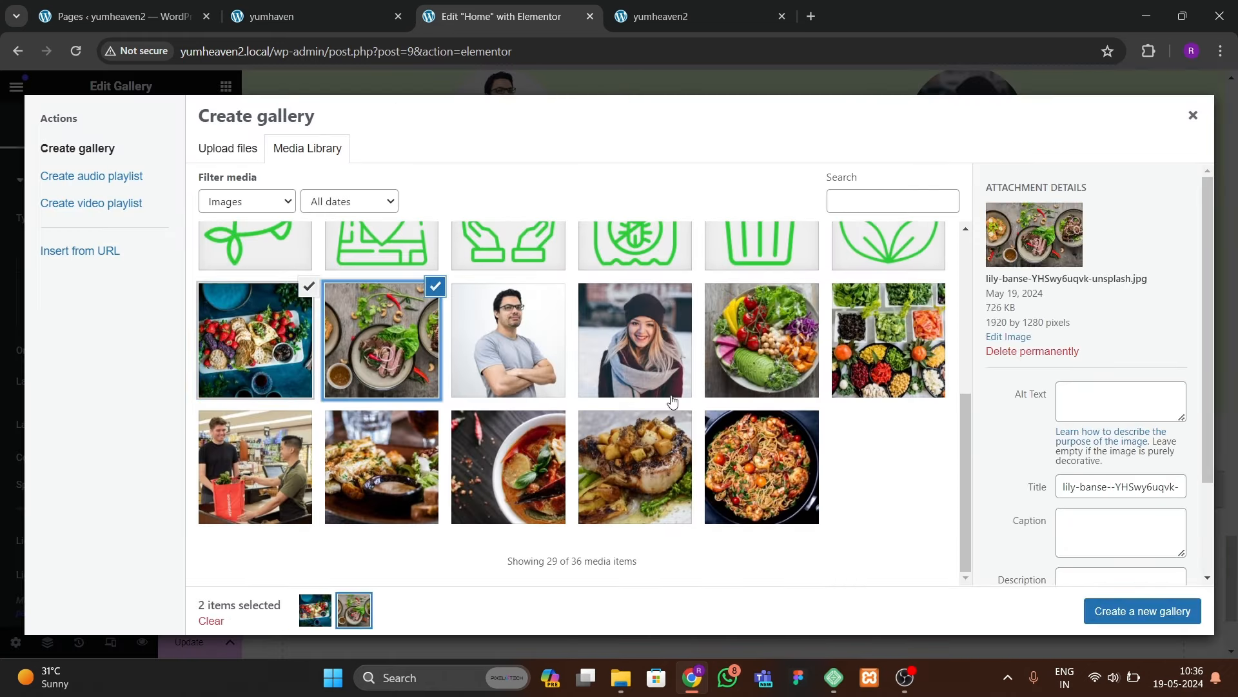
click(761, 361)
click(884, 368)
click(494, 477)
click(403, 487)
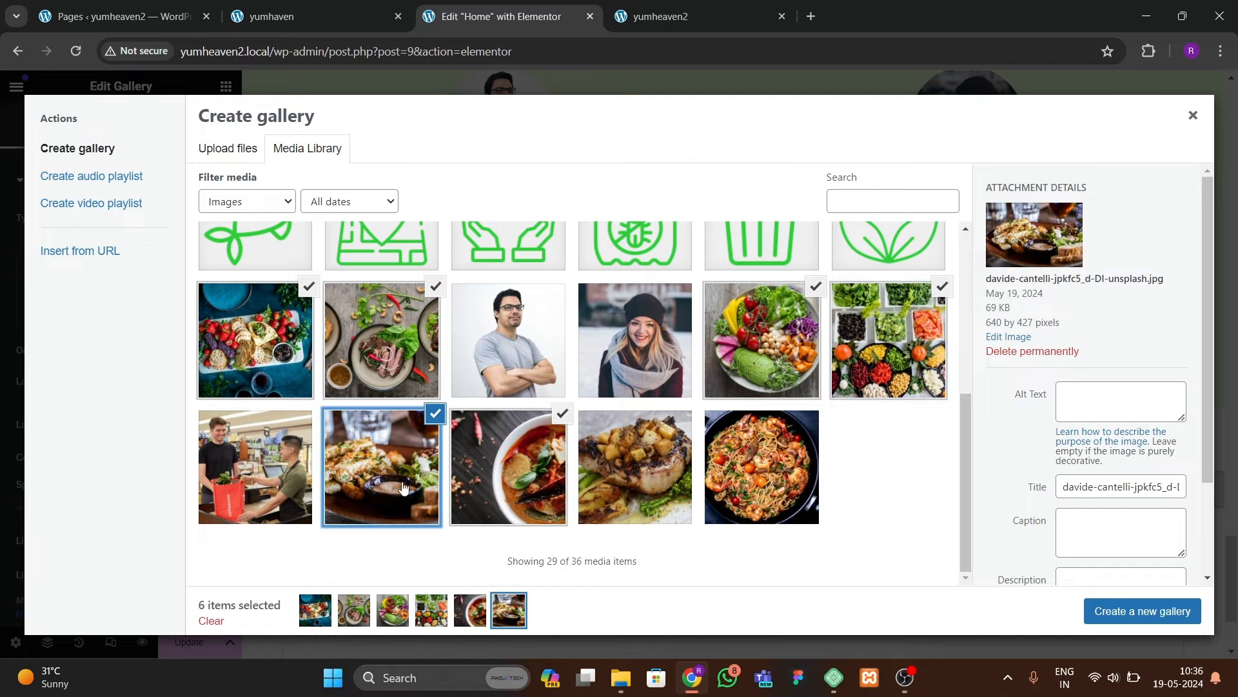
click(1087, 611)
click(304, 17)
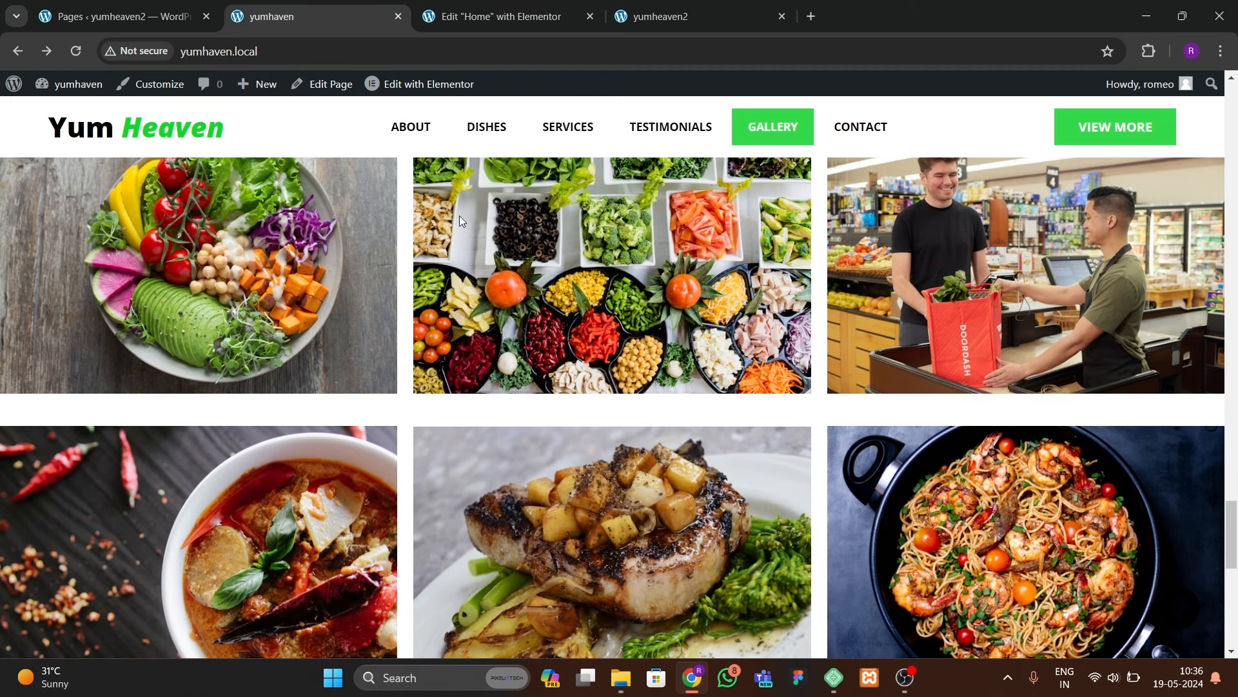
click(490, 16)
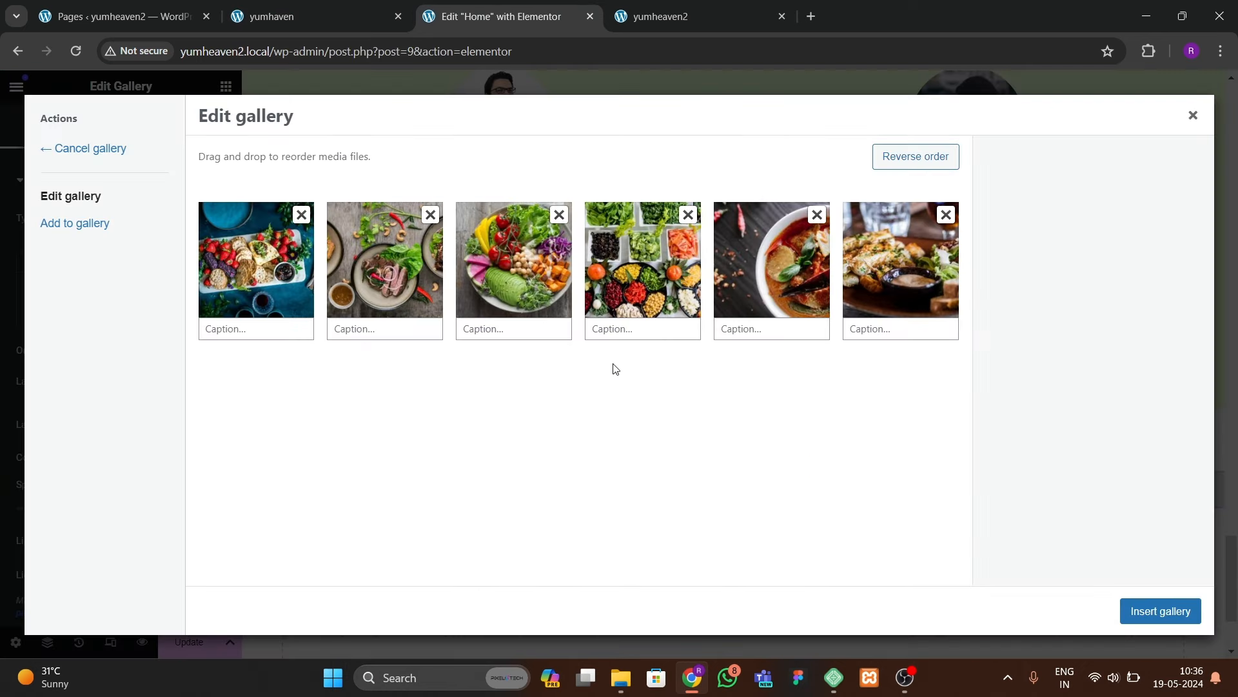
click(1160, 611)
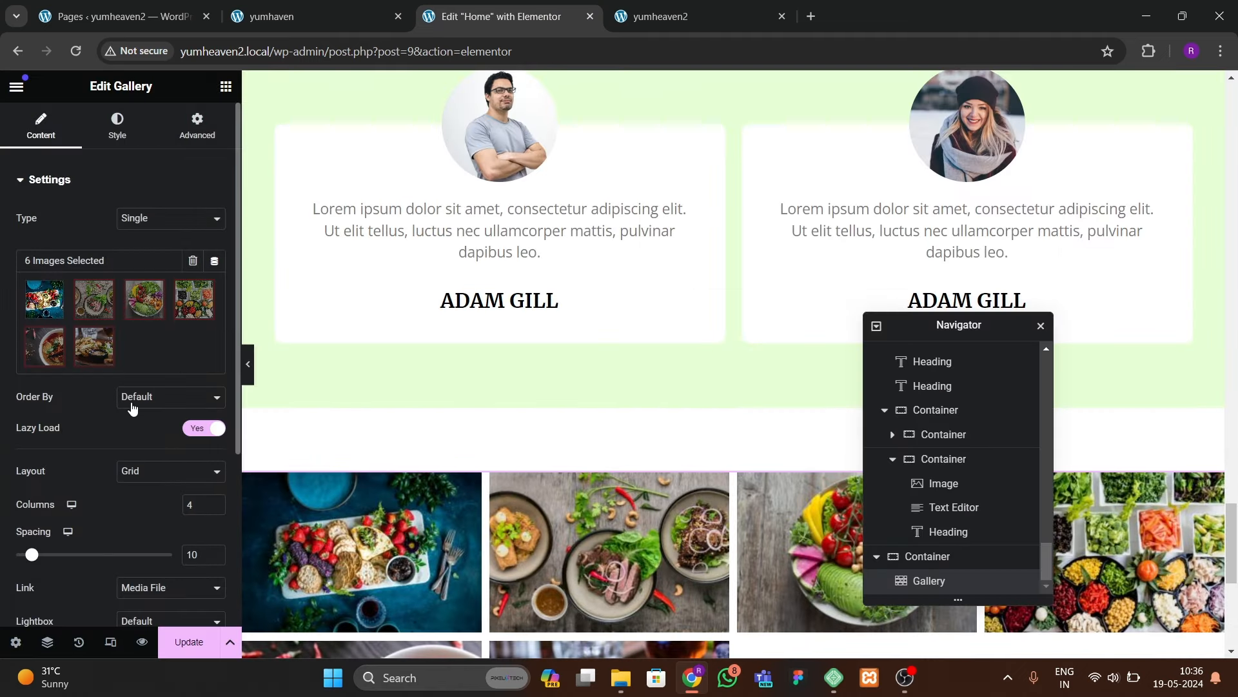
Step: Show the gallery in 3 columns with Full image resolution
scroll(133, 411, down, 2)
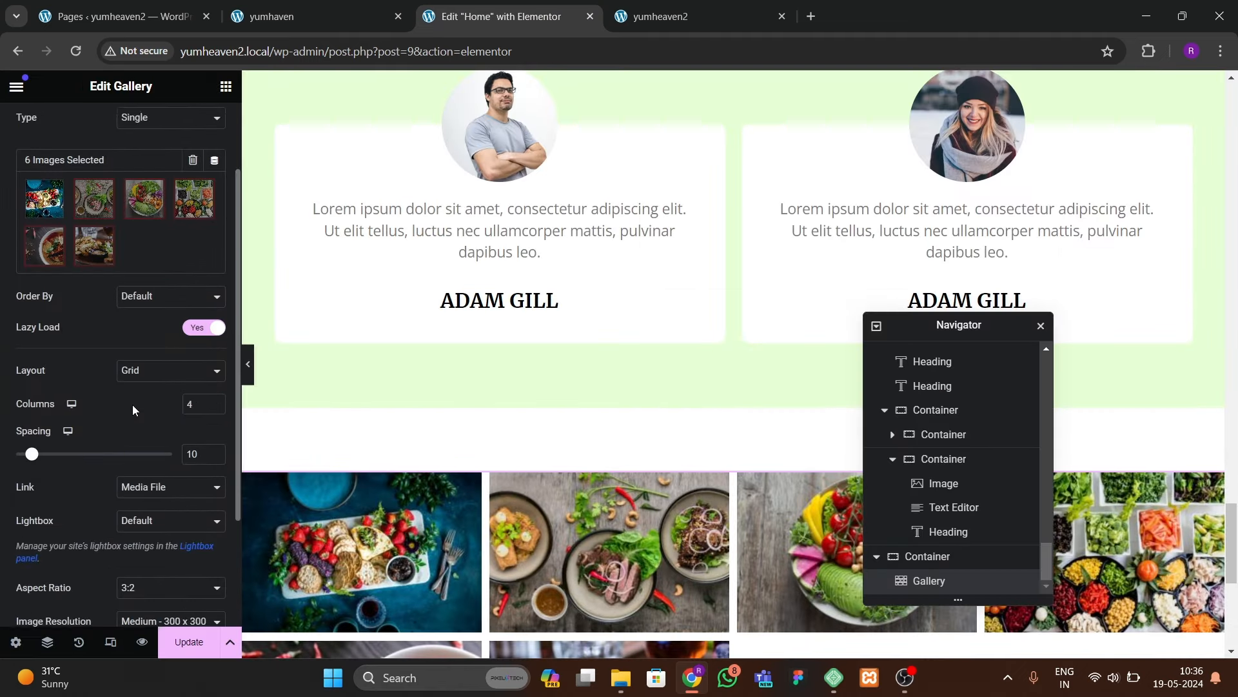
click(211, 396)
scroll(628, 470, down, 4)
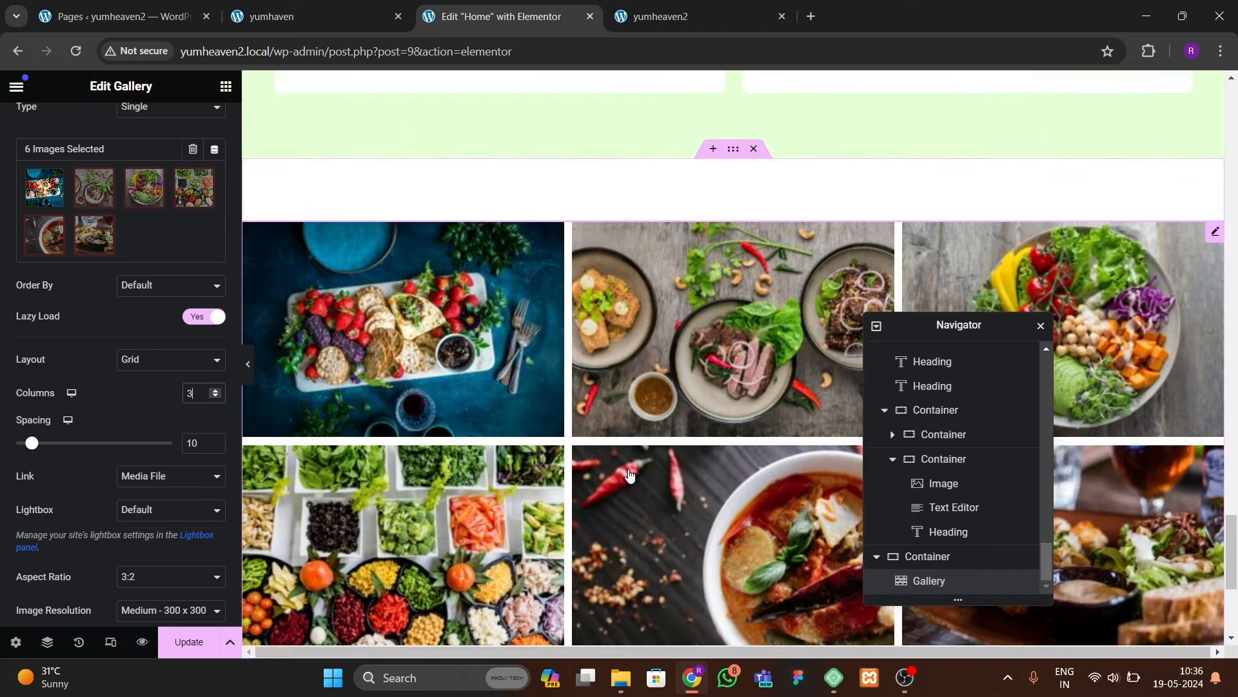
scroll(75, 166, up, 2)
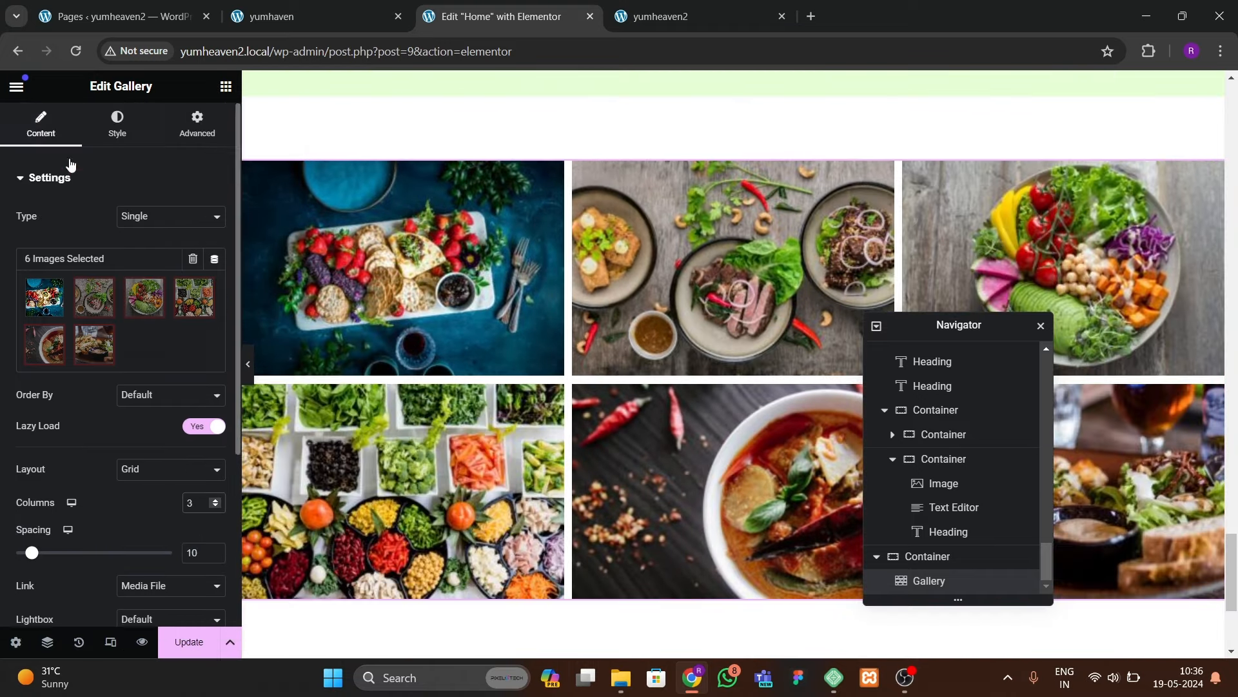
scroll(139, 426, down, 3)
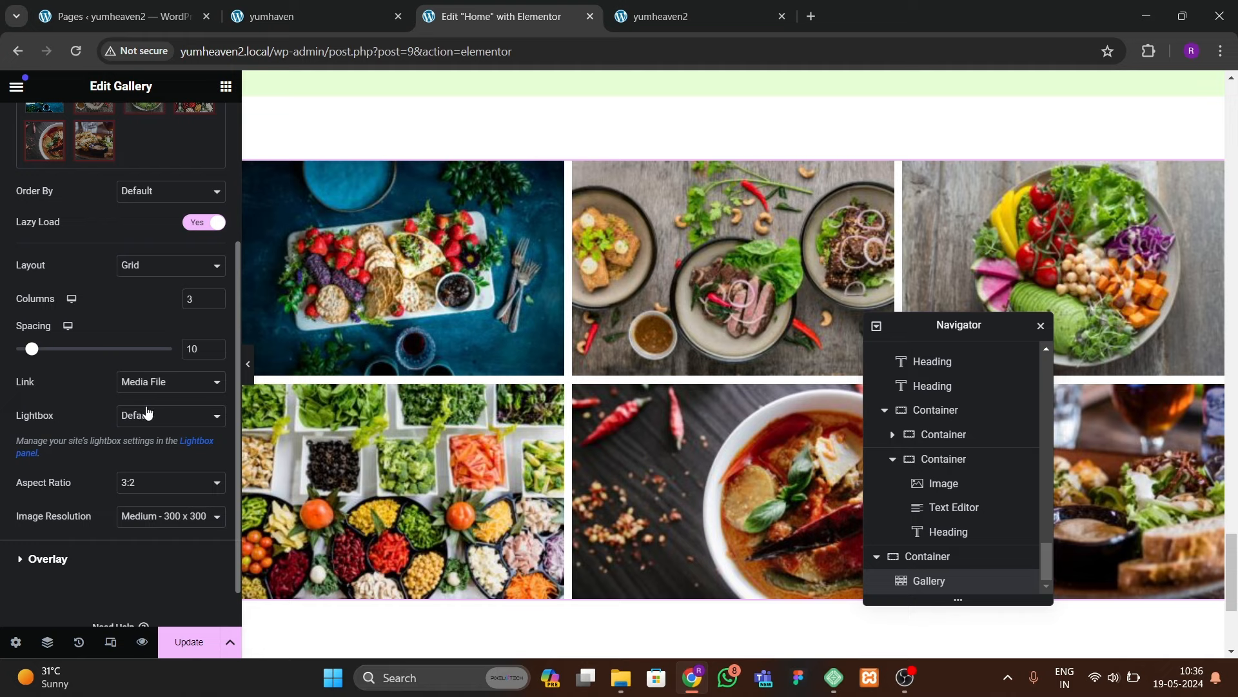
click(143, 519)
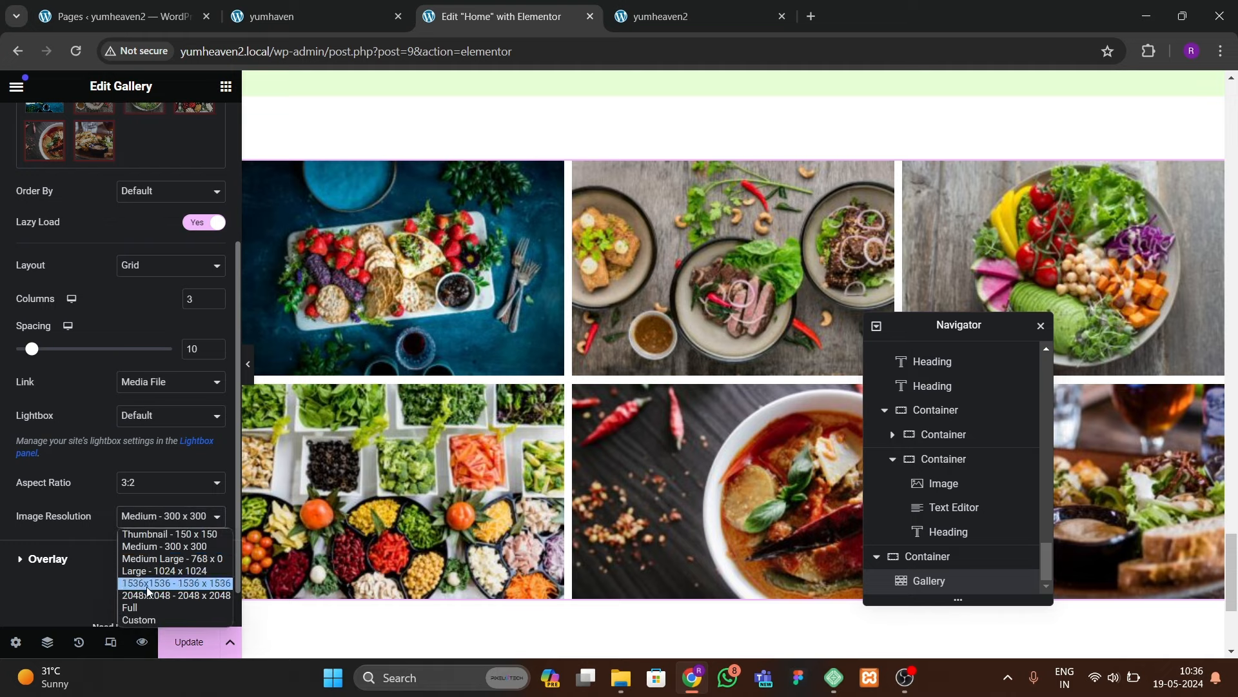
click(145, 606)
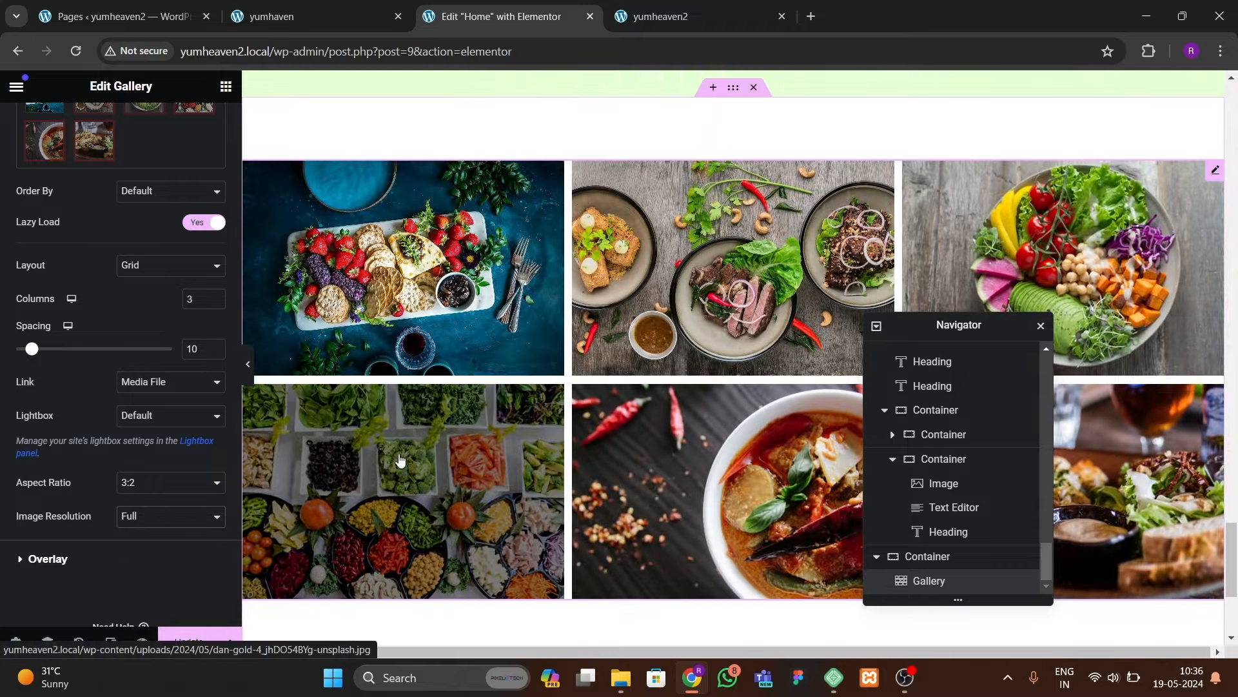
click(247, 364)
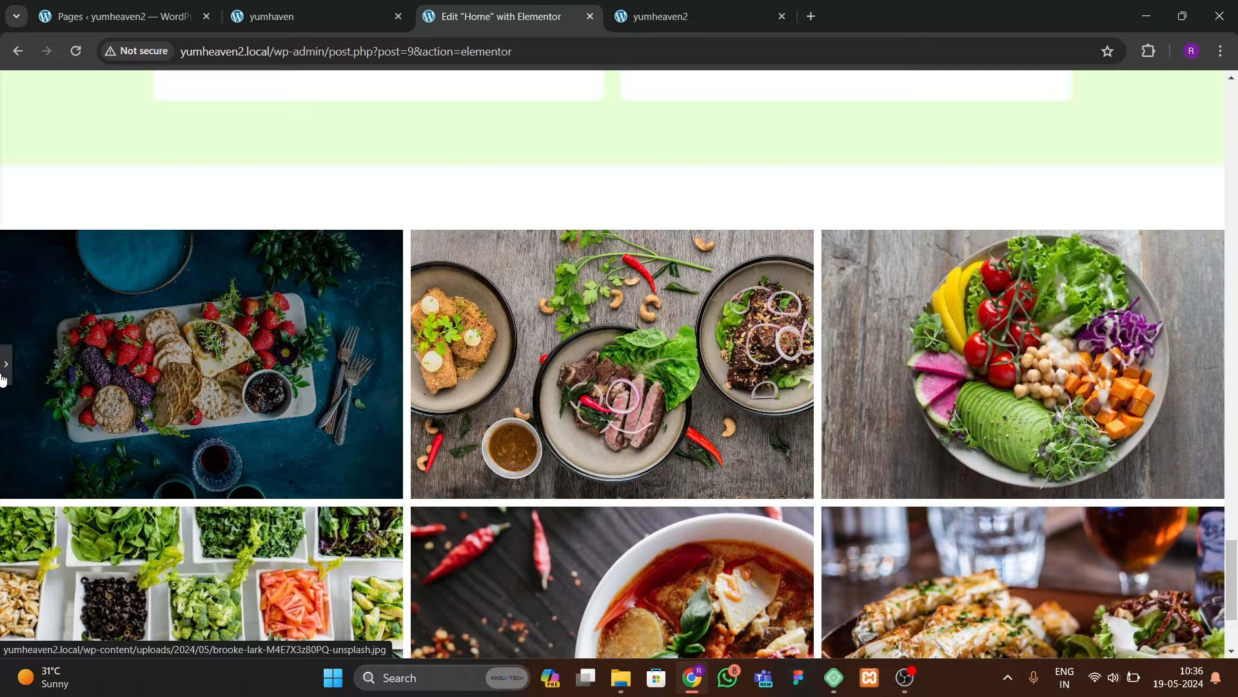
click(6, 367)
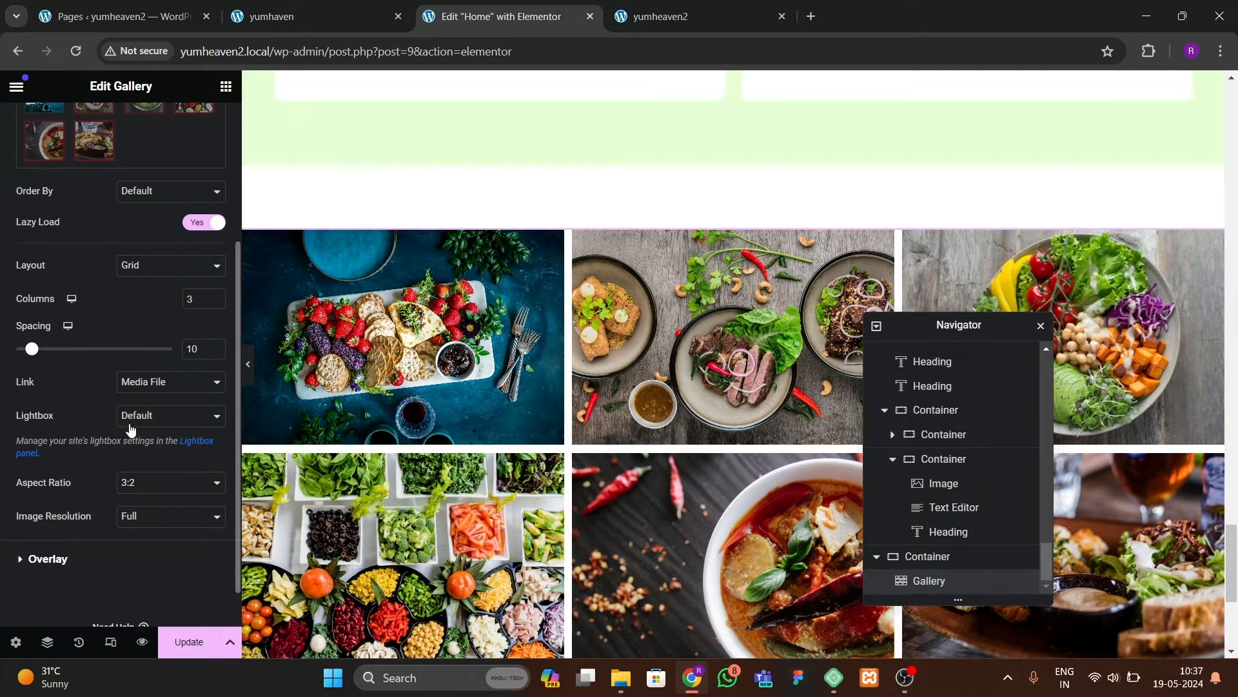
Step: Set gallery spacing to 18, save the page, and switch to the live site
click(216, 347)
click(217, 347)
click(216, 346)
click(216, 346)
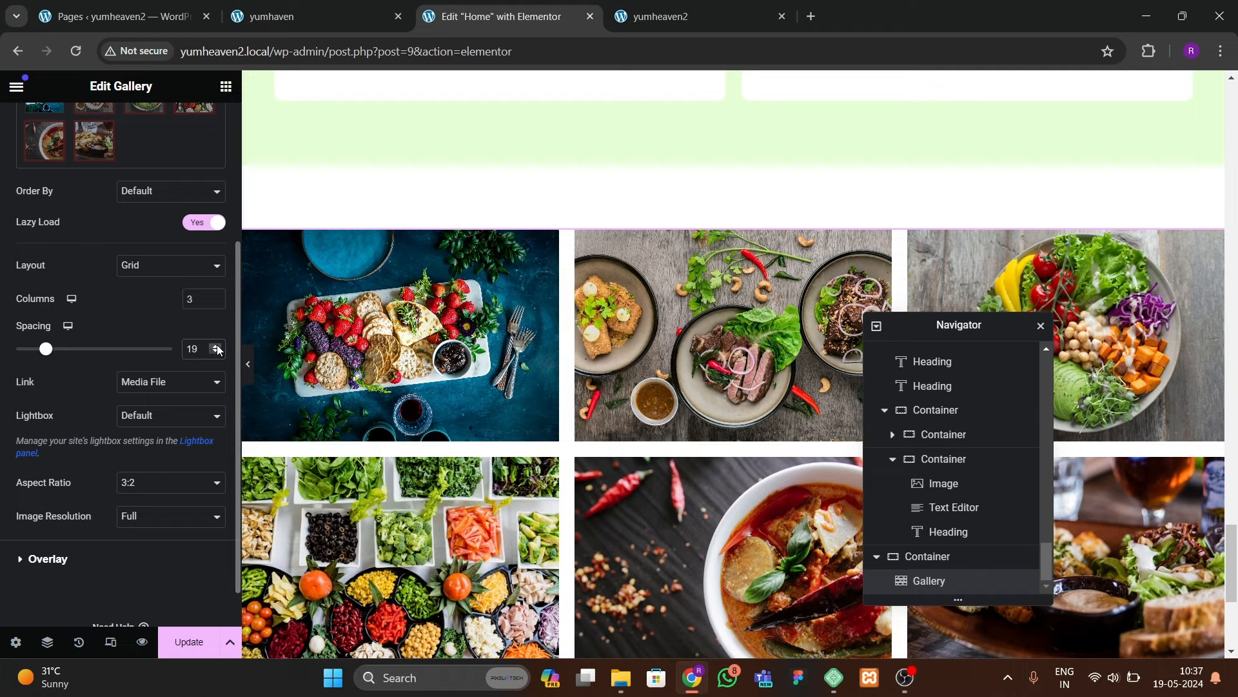
click(216, 352)
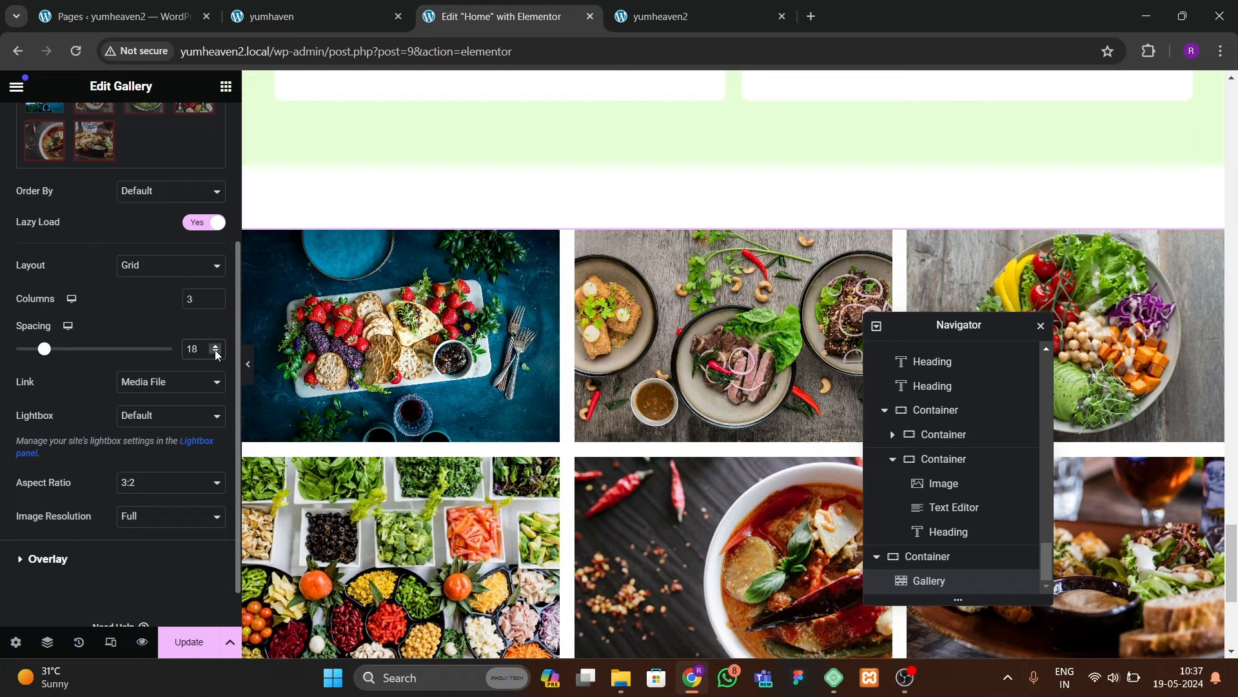
click(193, 638)
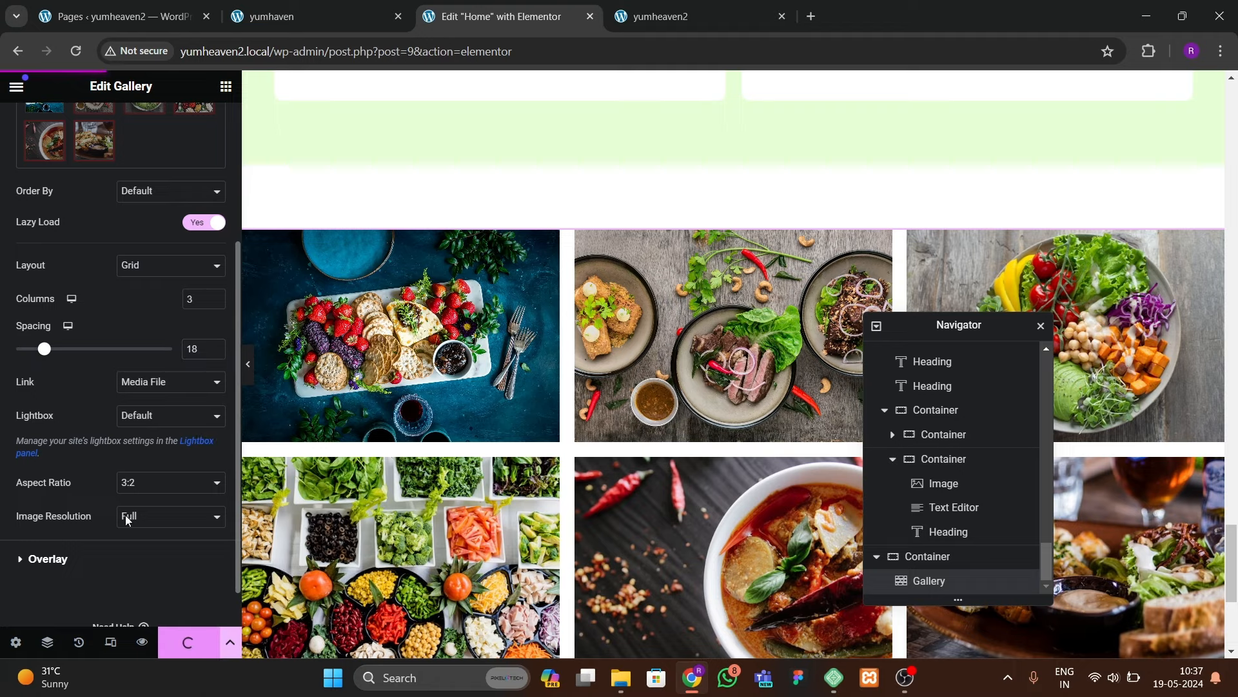
key(ctrl+Tab)
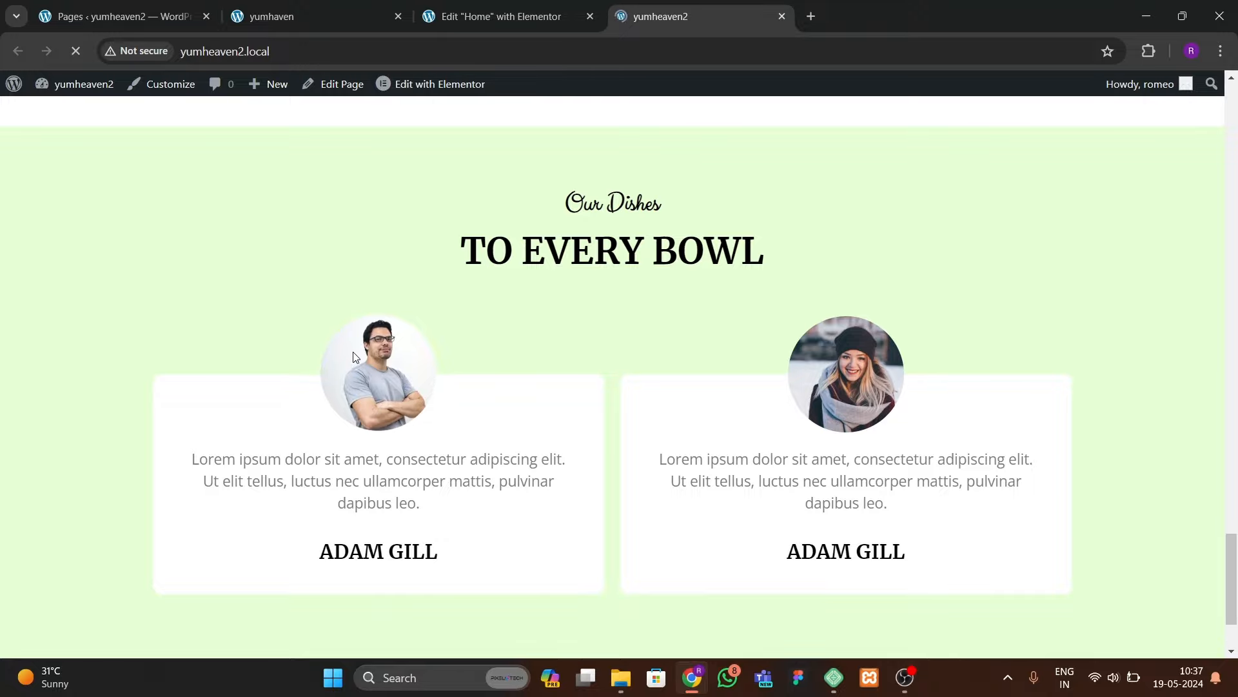
Step: Open the first gallery image in the lightbox, step through to the curry image, and close it
scroll(354, 357, down, 5)
scroll(342, 350, up, 5)
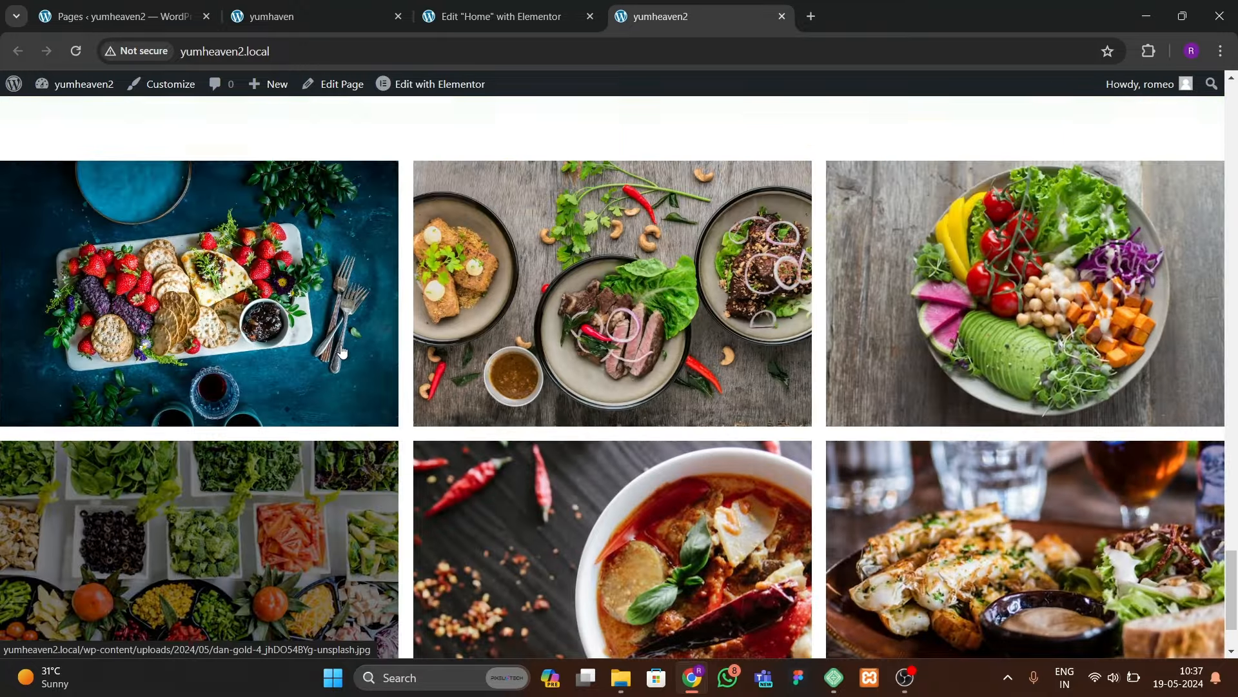
scroll(340, 351, down, 4)
click(313, 368)
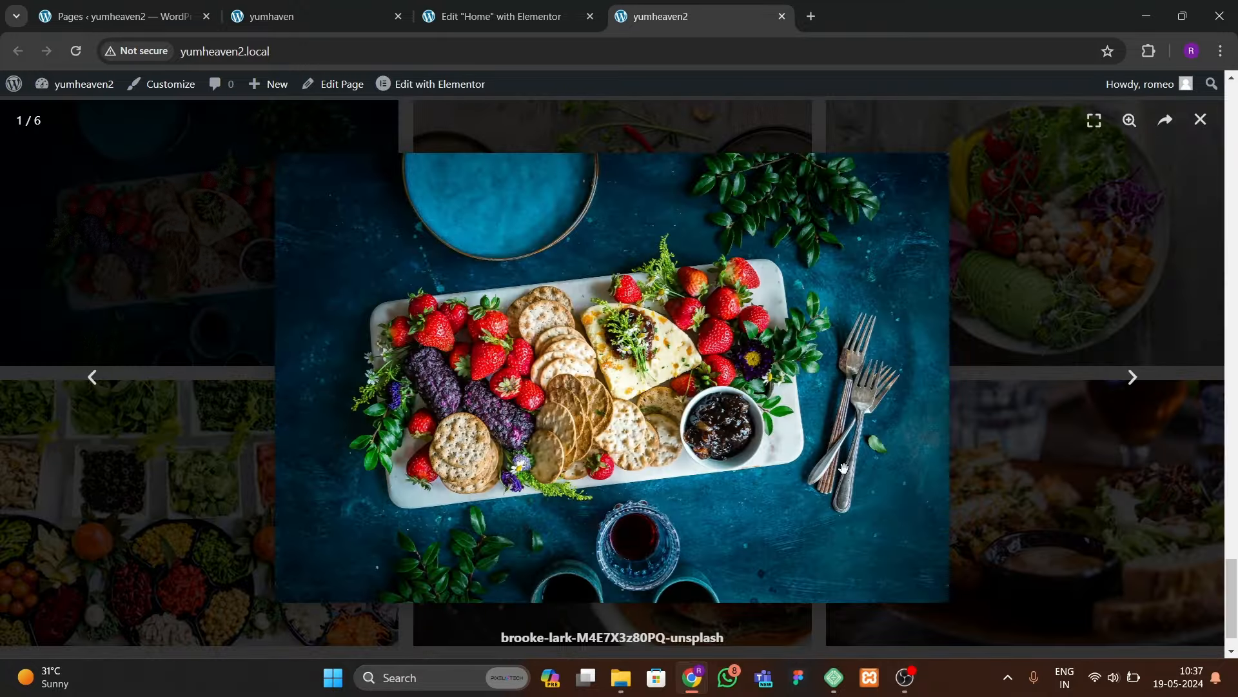
click(1134, 377)
click(1135, 377)
click(1137, 378)
click(1135, 378)
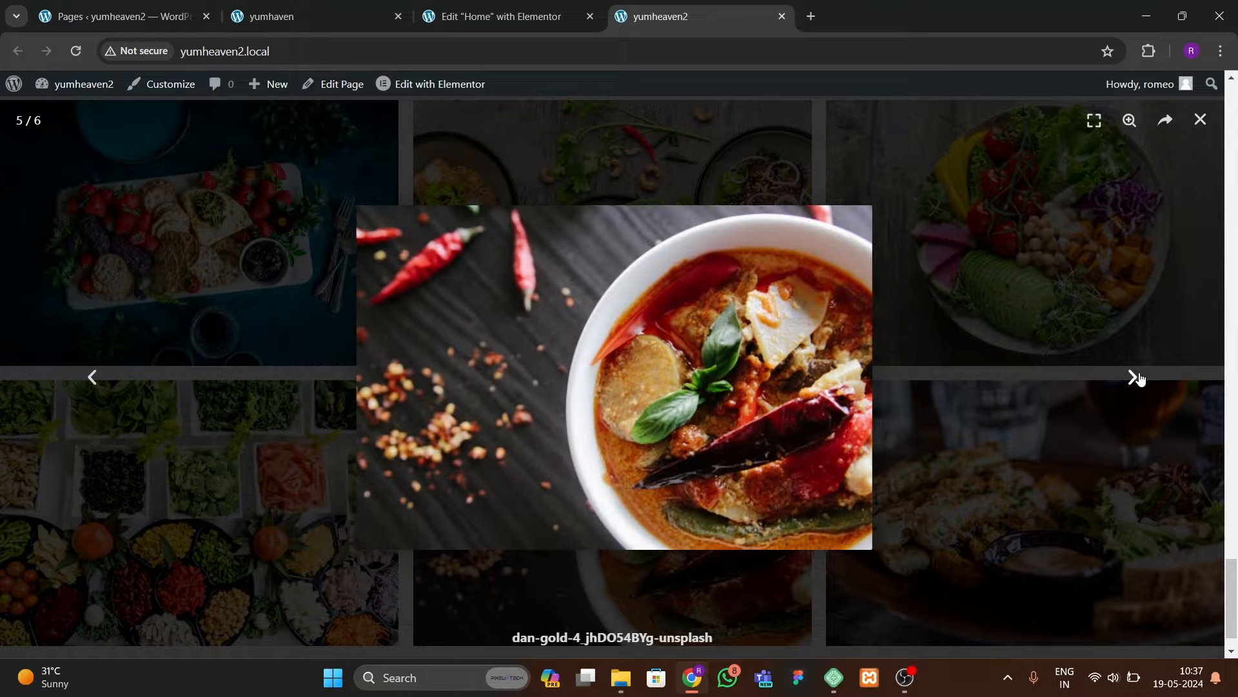
click(1191, 124)
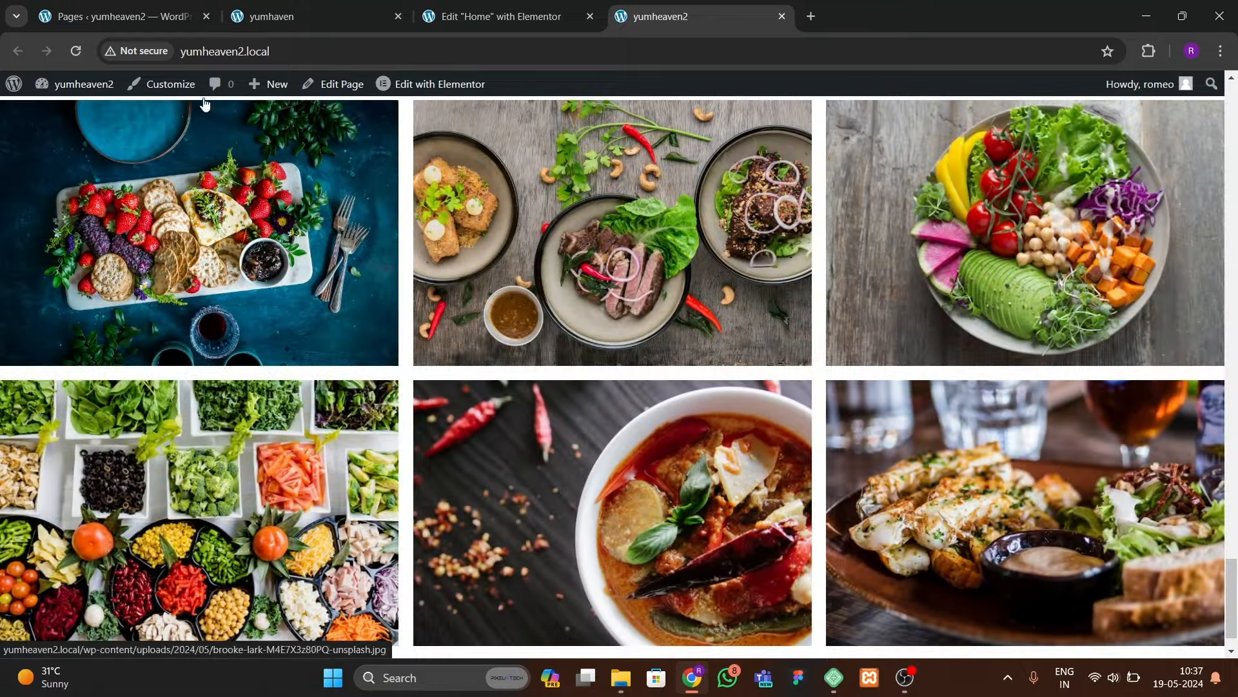
Step: Look over the reference site's contact section, then return to the Elementor editor
click(306, 16)
scroll(604, 420, down, 9)
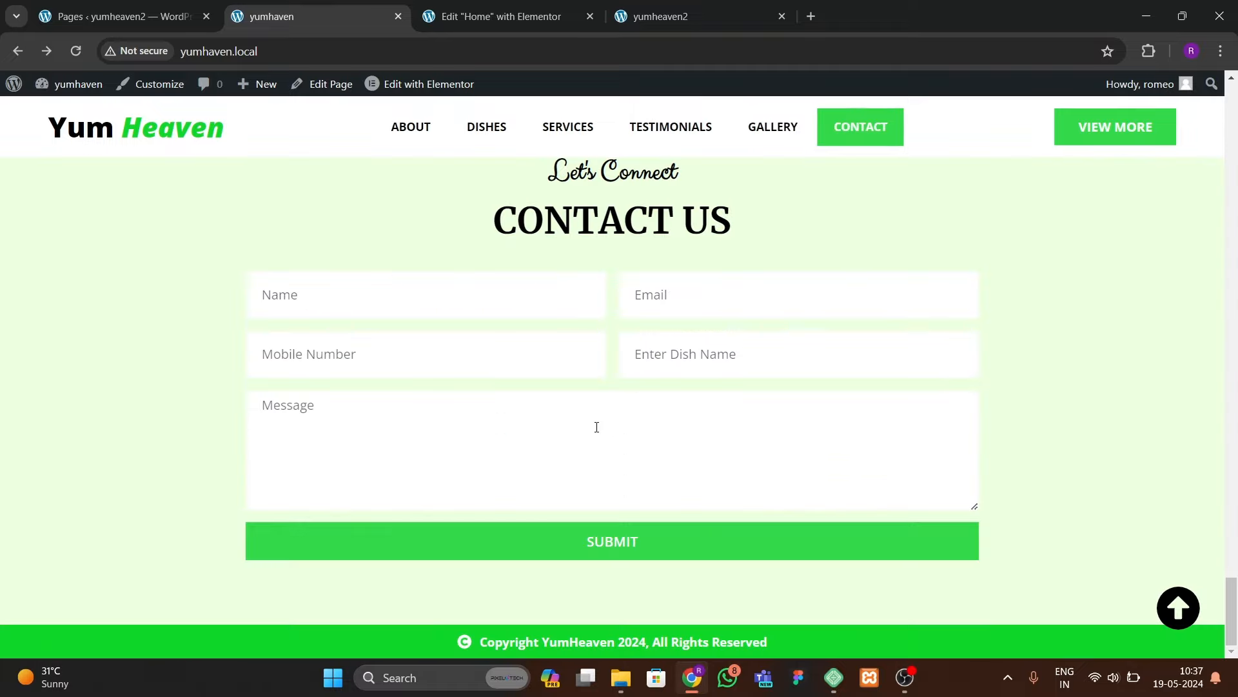
scroll(589, 425, up, 1)
click(471, 16)
Step: Copy the Our Dishes section below the gallery and delete its testimonial cards container
scroll(561, 355, down, 6)
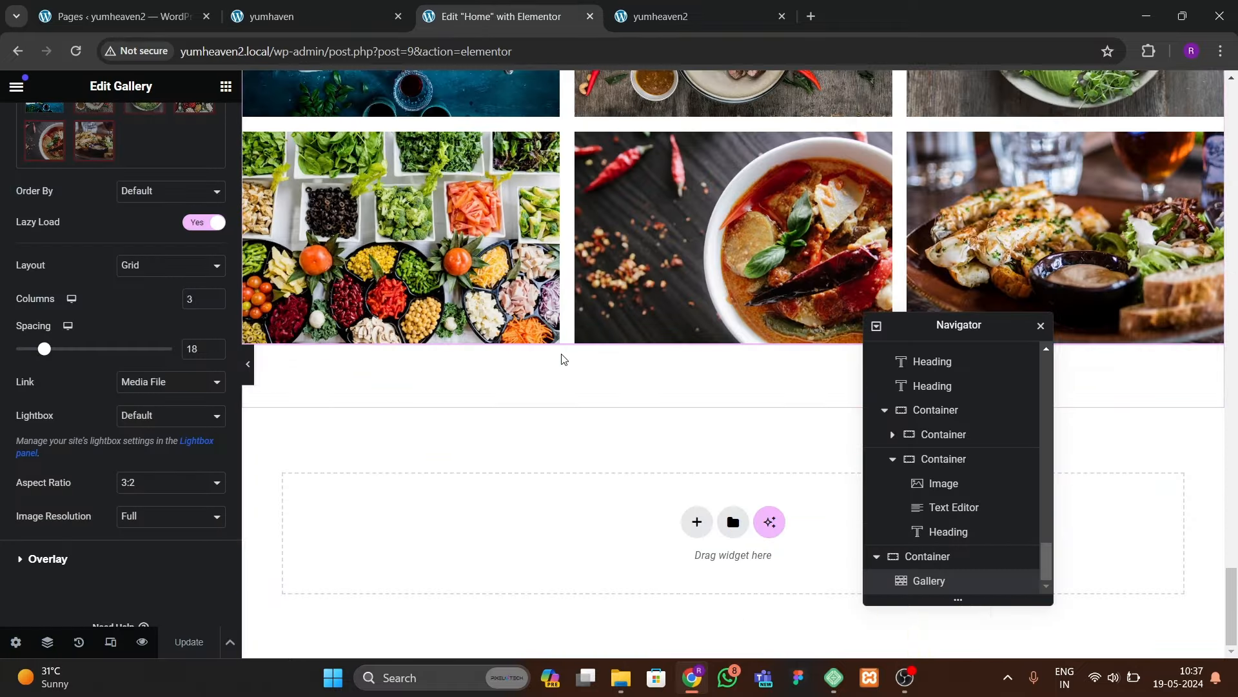
scroll(603, 374, up, 15)
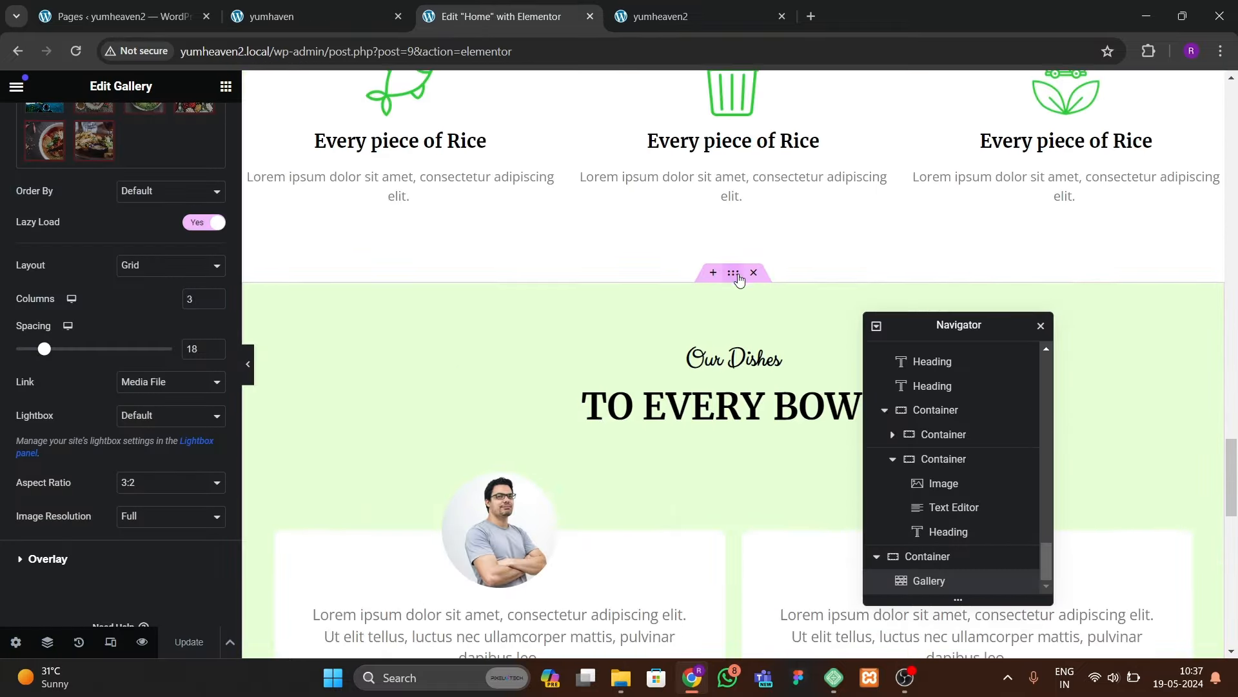
right_click(734, 274)
click(766, 357)
scroll(649, 435, down, 10)
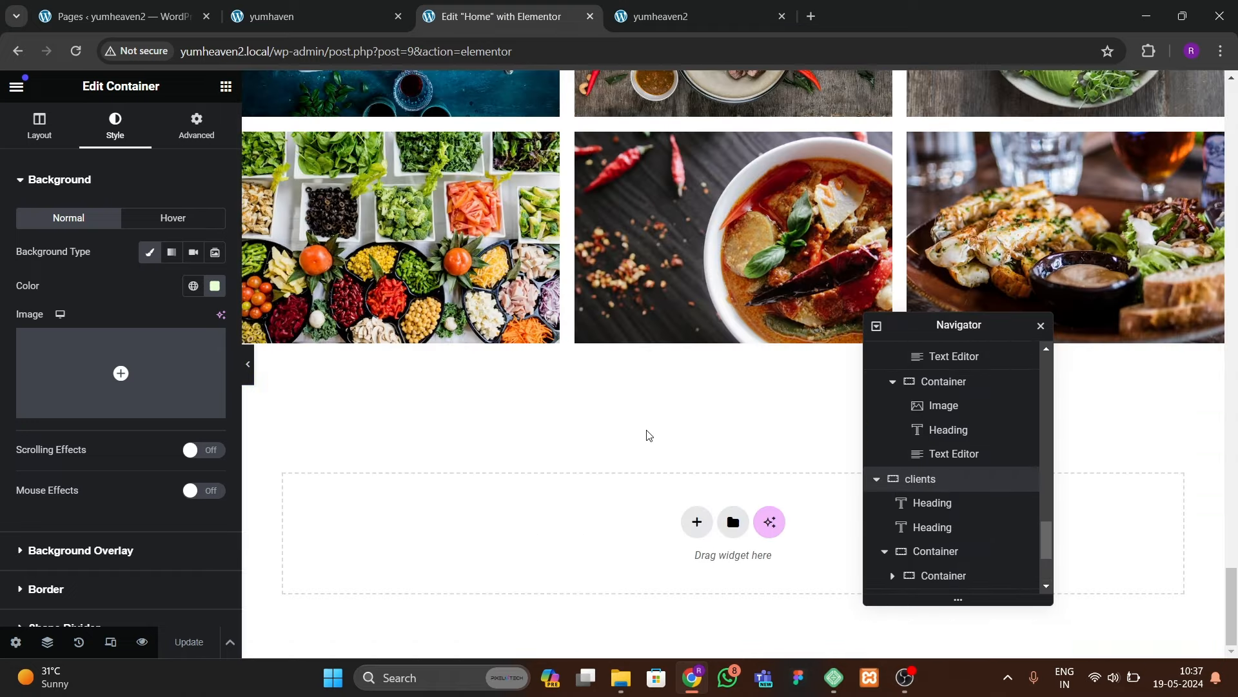
right_click(560, 507)
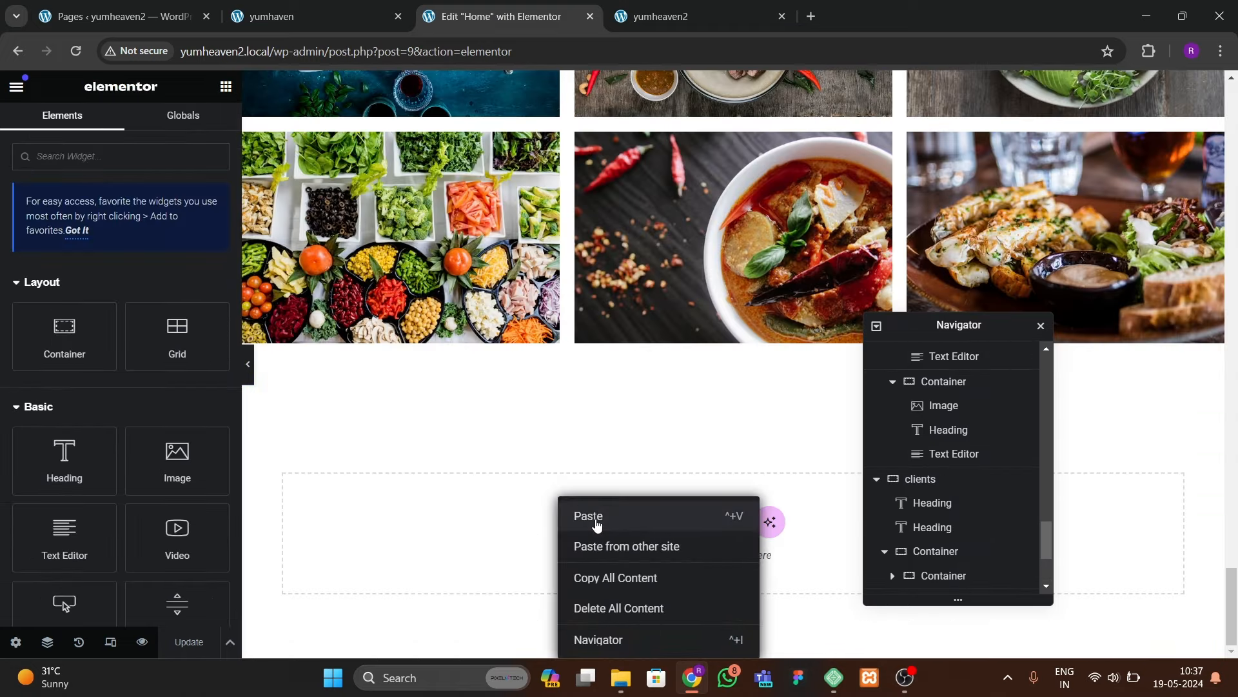
click(592, 516)
click(256, 347)
key(Delete)
Step: Retitle the copied headings to 'Reach Us' and 'CONTACT US' and save the page
click(733, 278)
drag(86, 240, 20, 216)
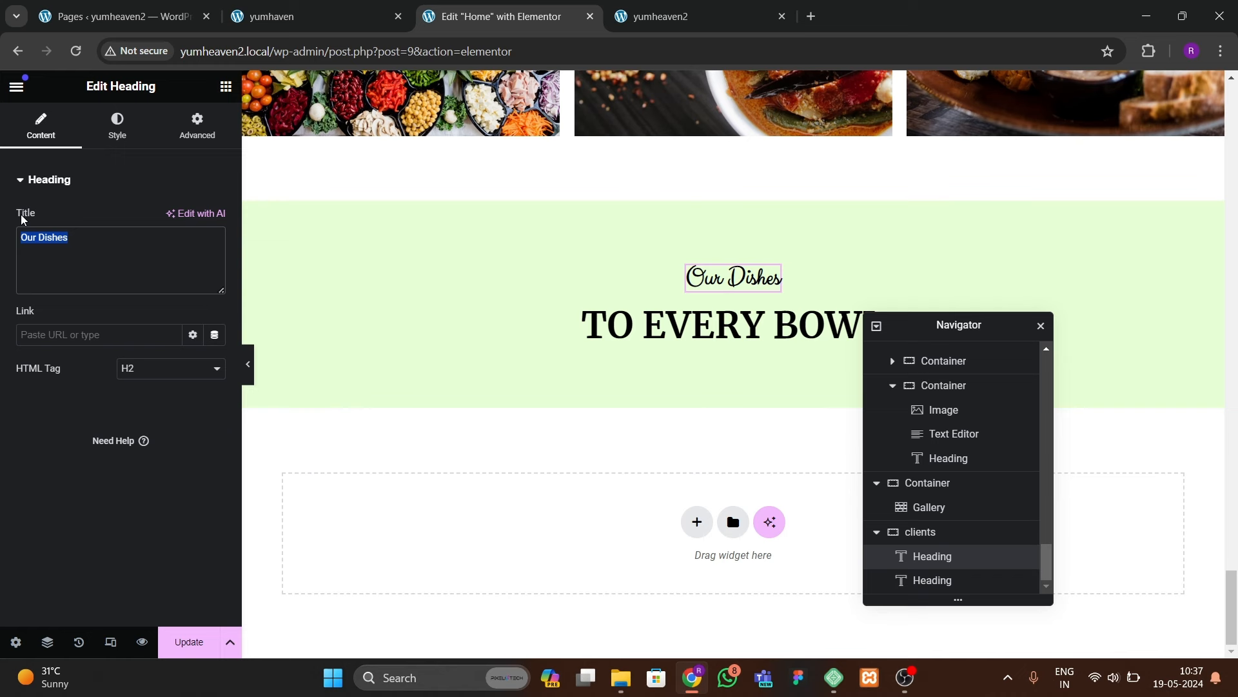
text(Reach US)
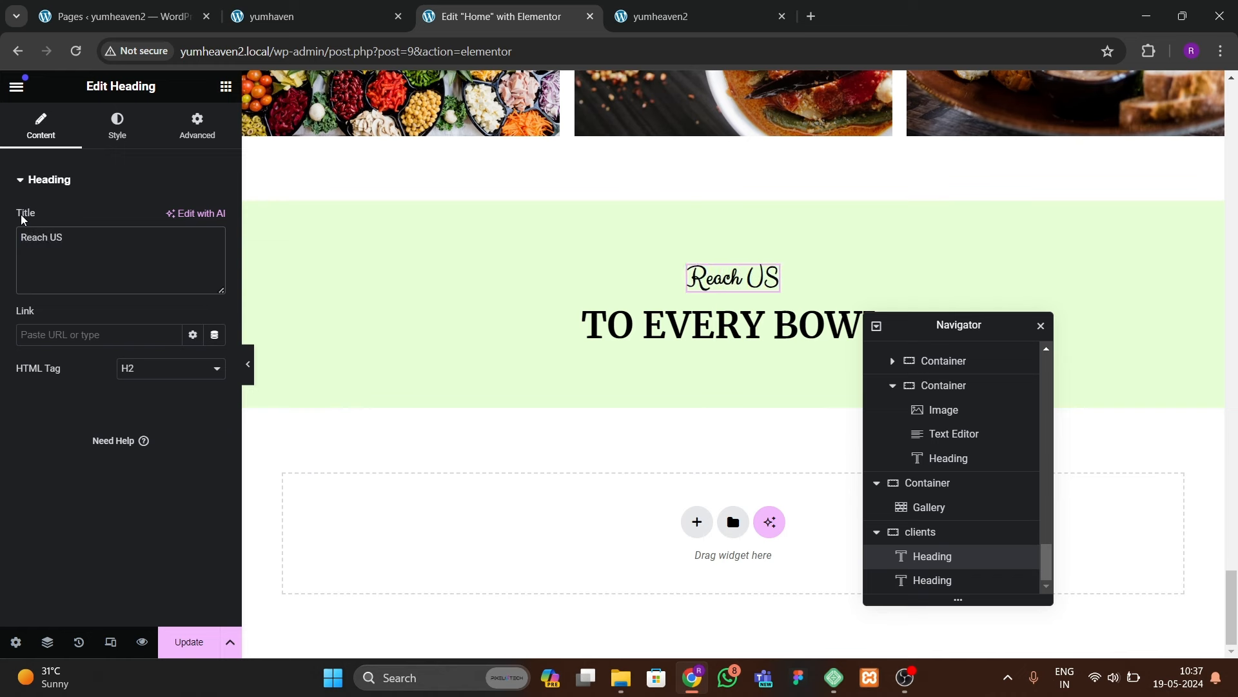
key(BackSpace)
text(s)
click(536, 323)
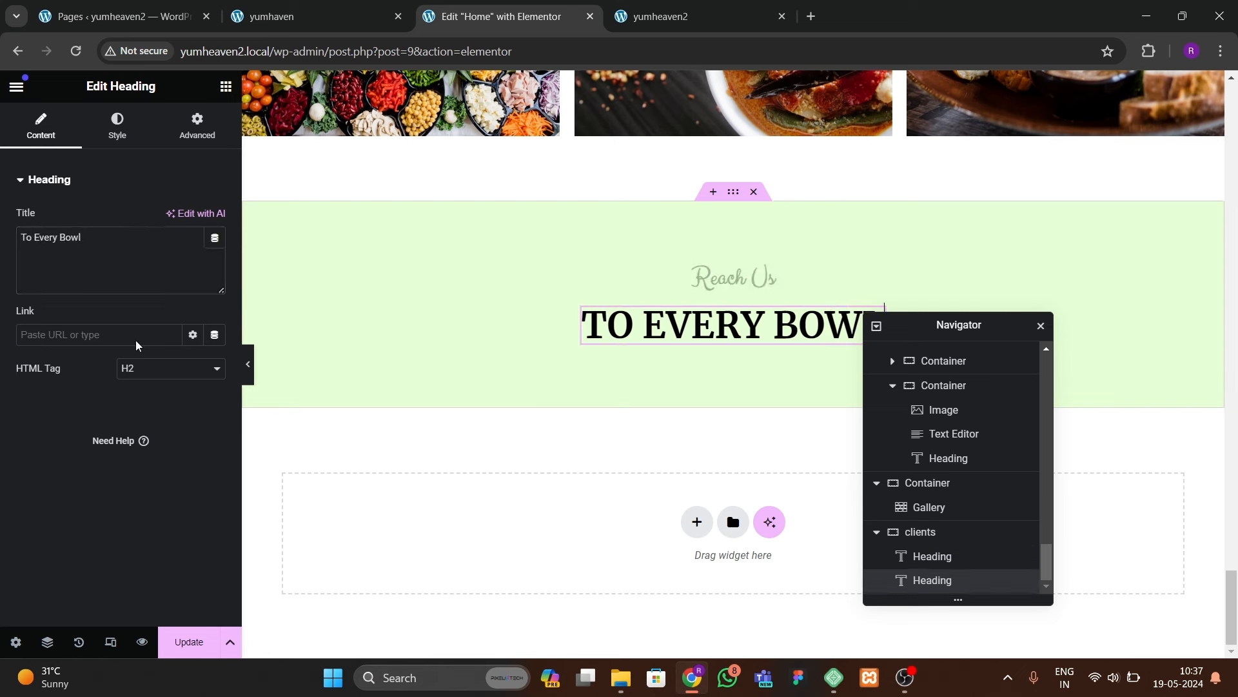
drag(84, 237, 20, 228)
text(CONTACT US)
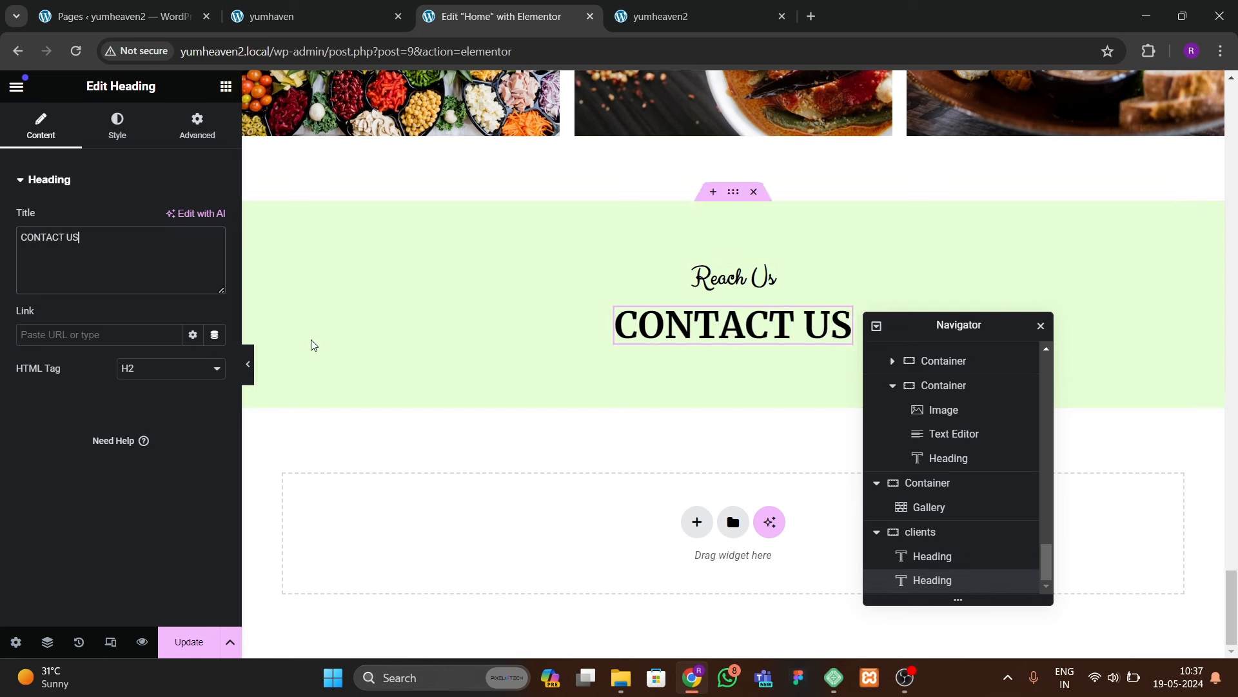
click(193, 627)
click(319, 22)
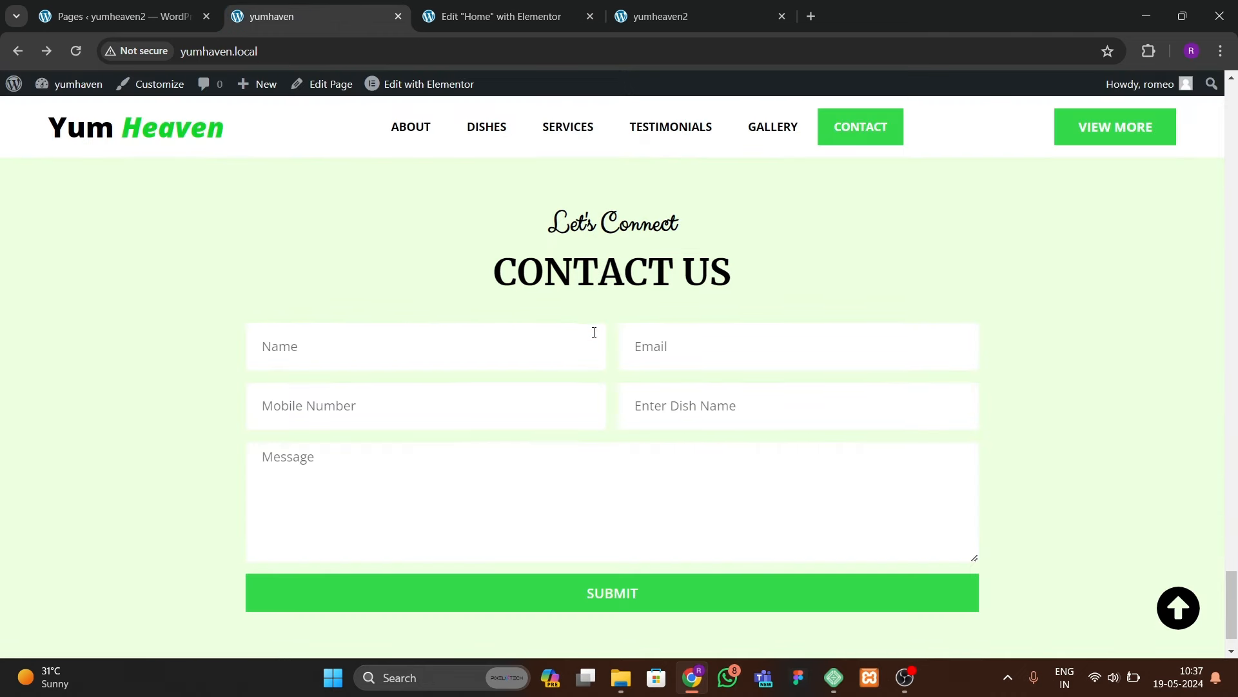
click(555, 16)
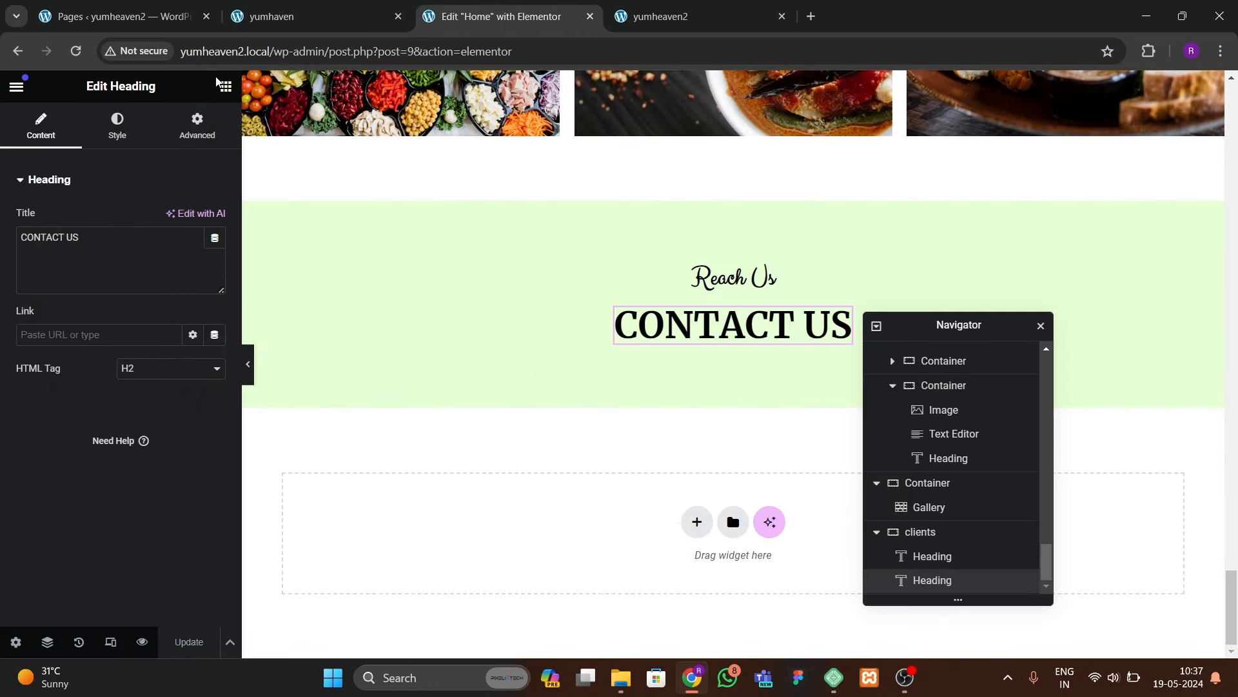
Step: Add a Form widget below the CONTACT US heading with a custom width of 70%
text(form)
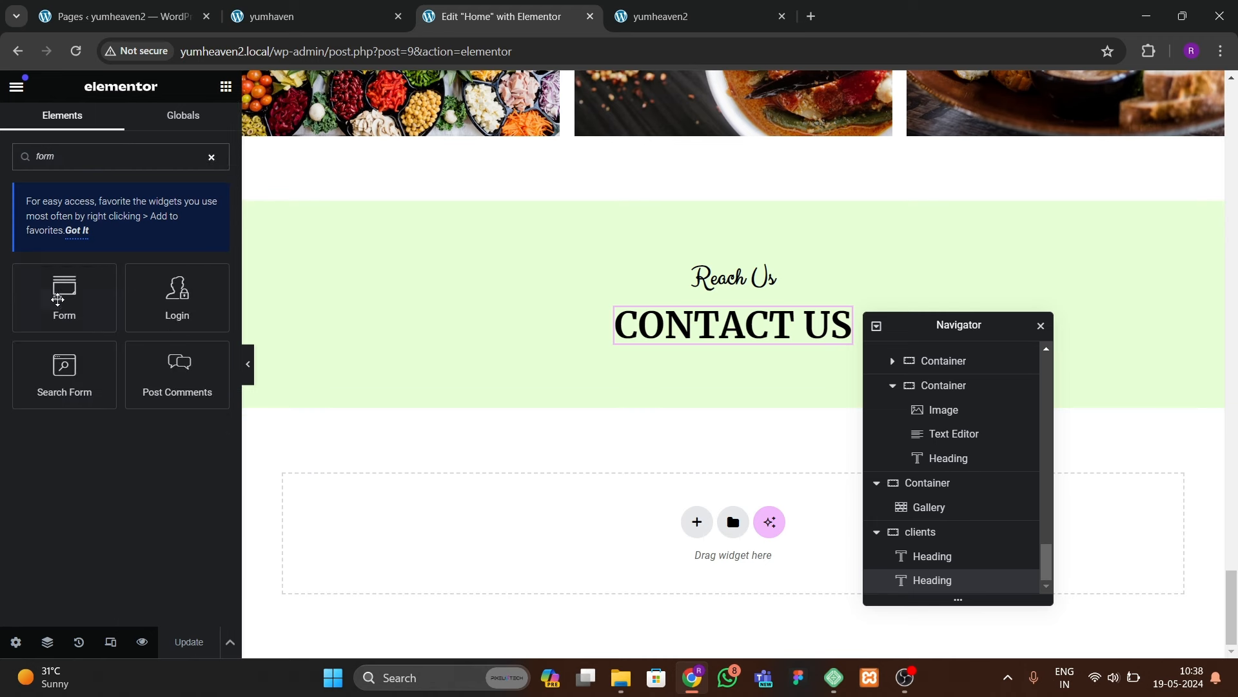
drag(57, 299, 709, 342)
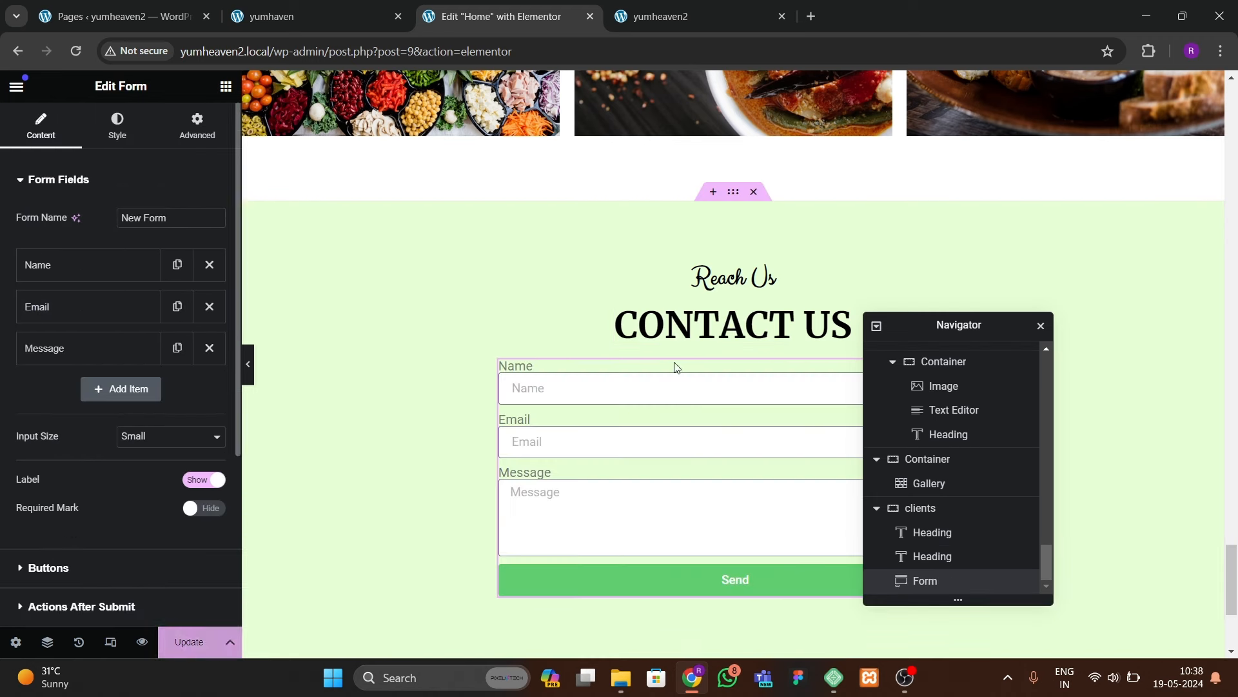
click(197, 126)
click(154, 344)
click(149, 397)
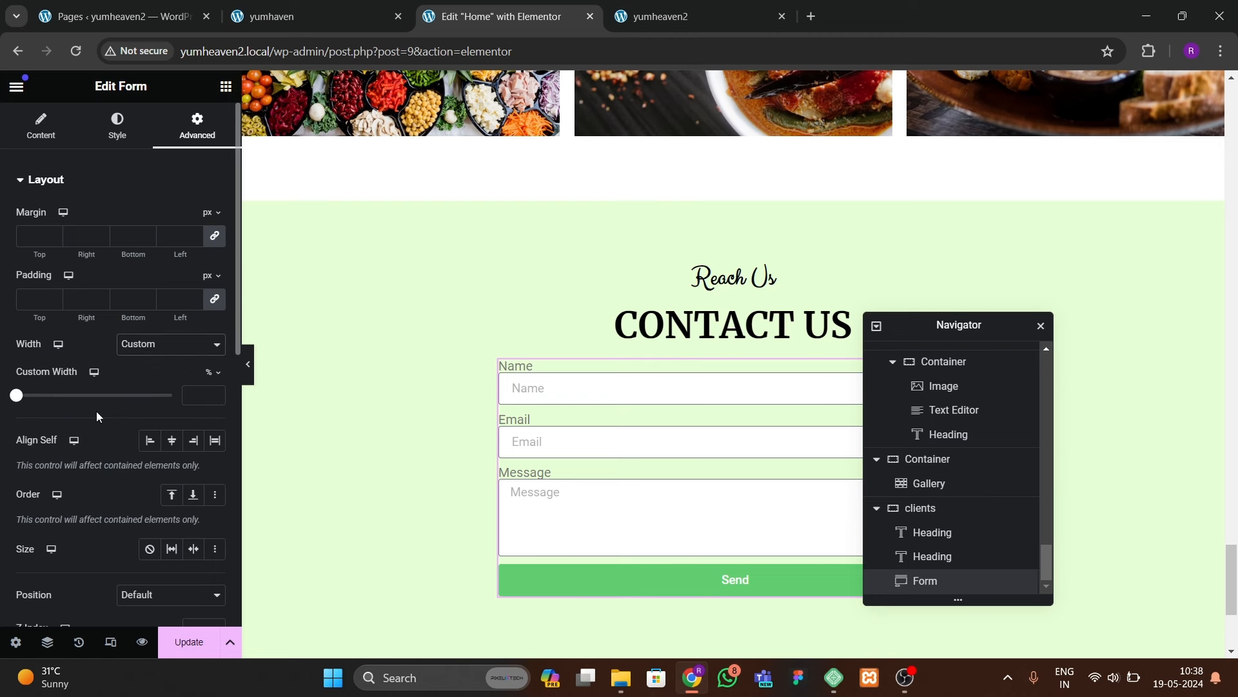
drag(17, 398, 141, 407)
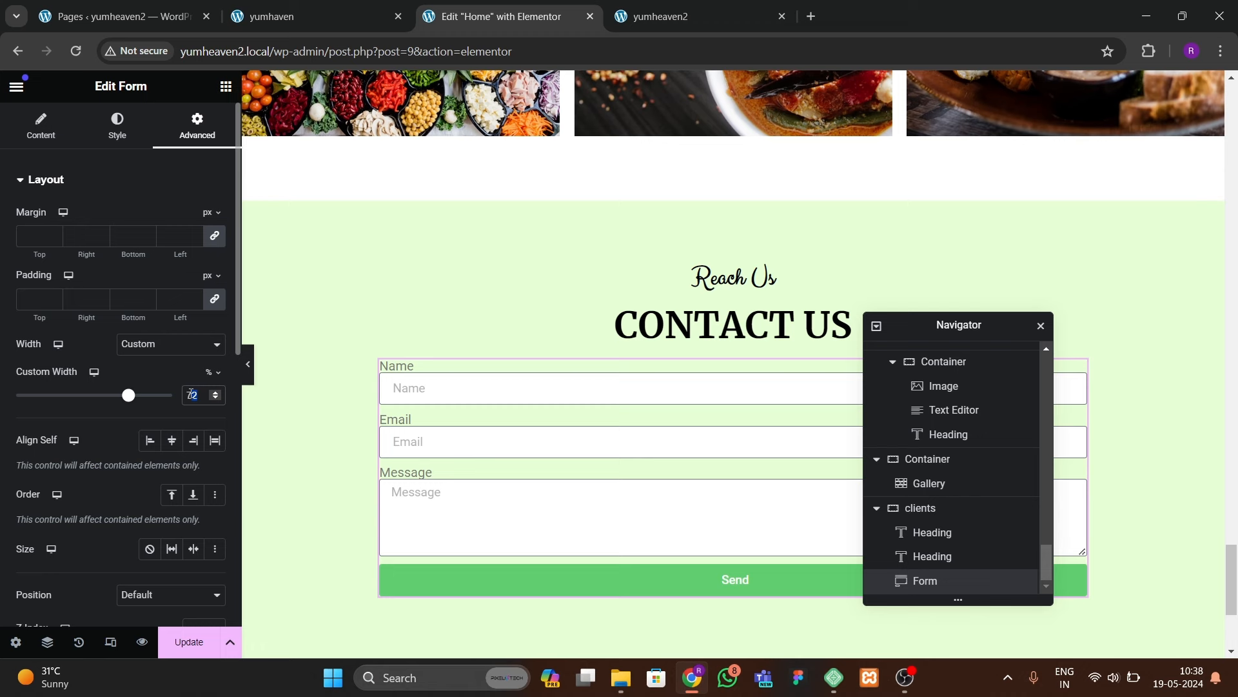
key(BackSpace)
text(70)
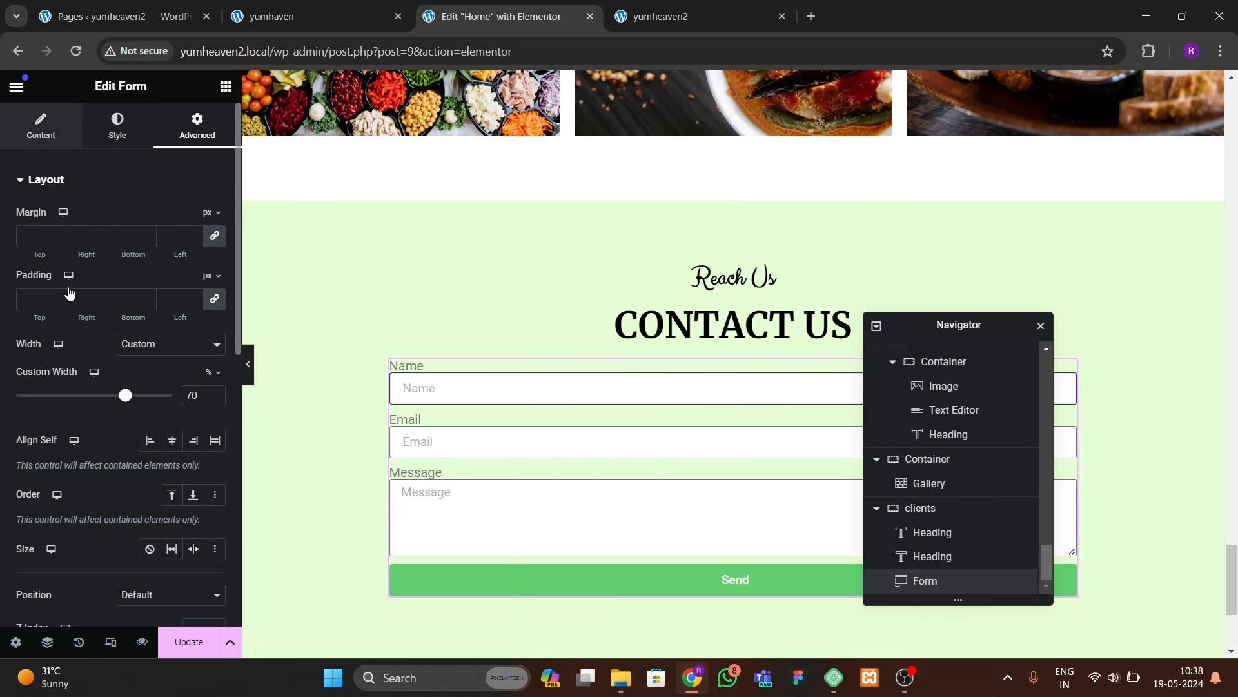
Step: Hide the form field labels and set the input size to Medium
click(40, 126)
click(162, 443)
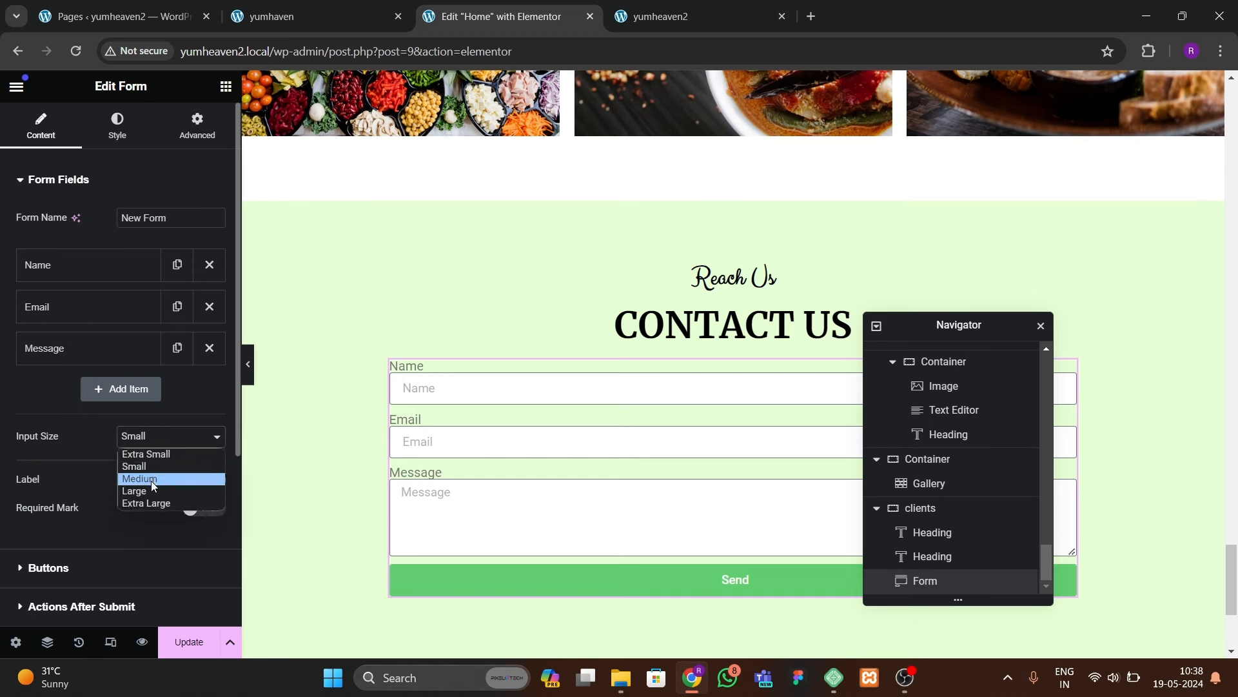
click(149, 488)
scroll(129, 426, down, 1)
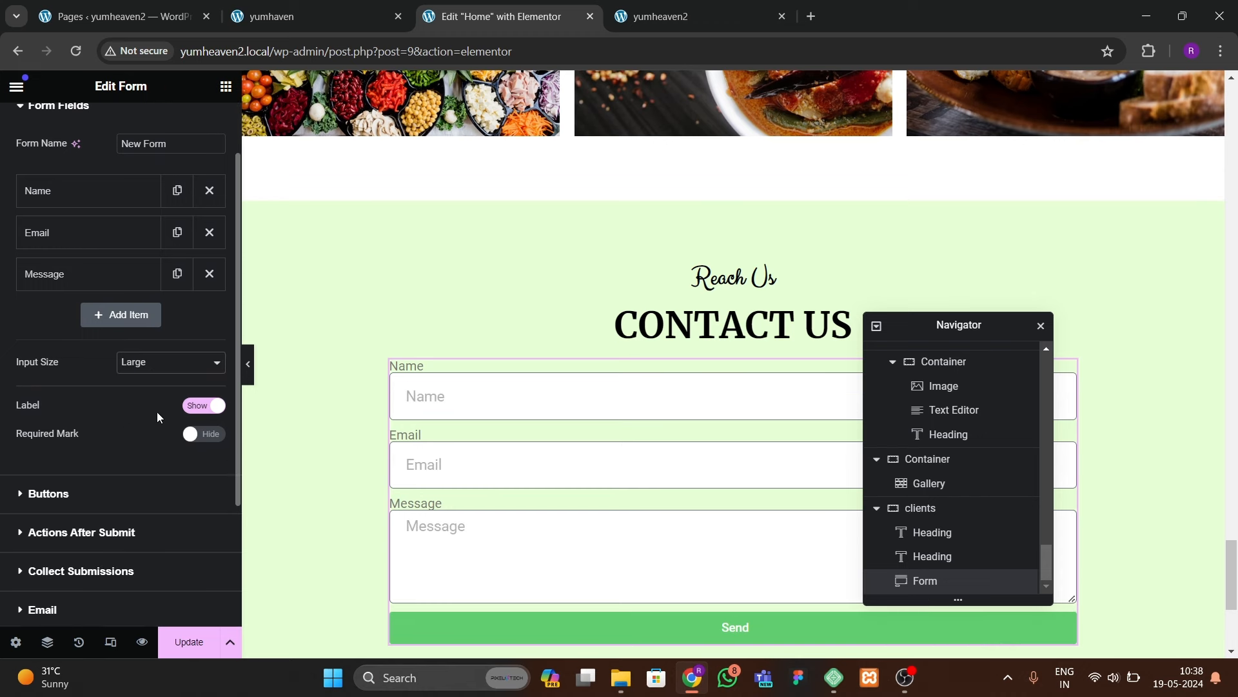
click(197, 406)
scroll(120, 316, up, 1)
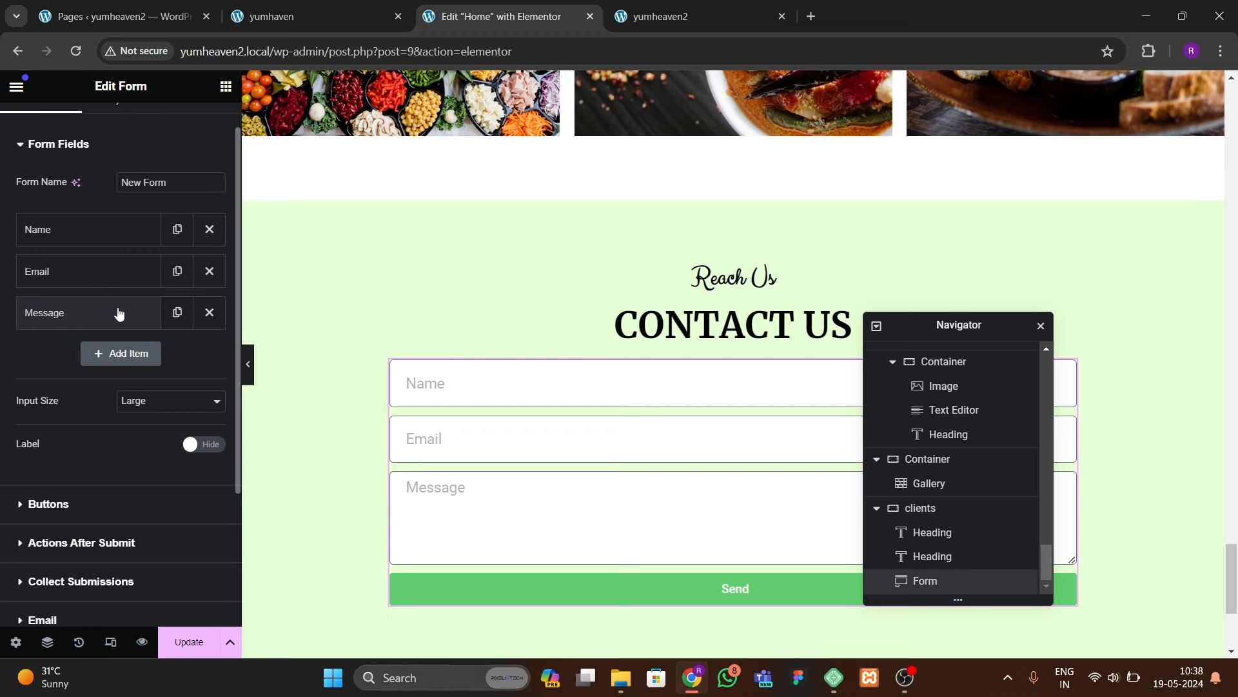
click(159, 401)
click(144, 443)
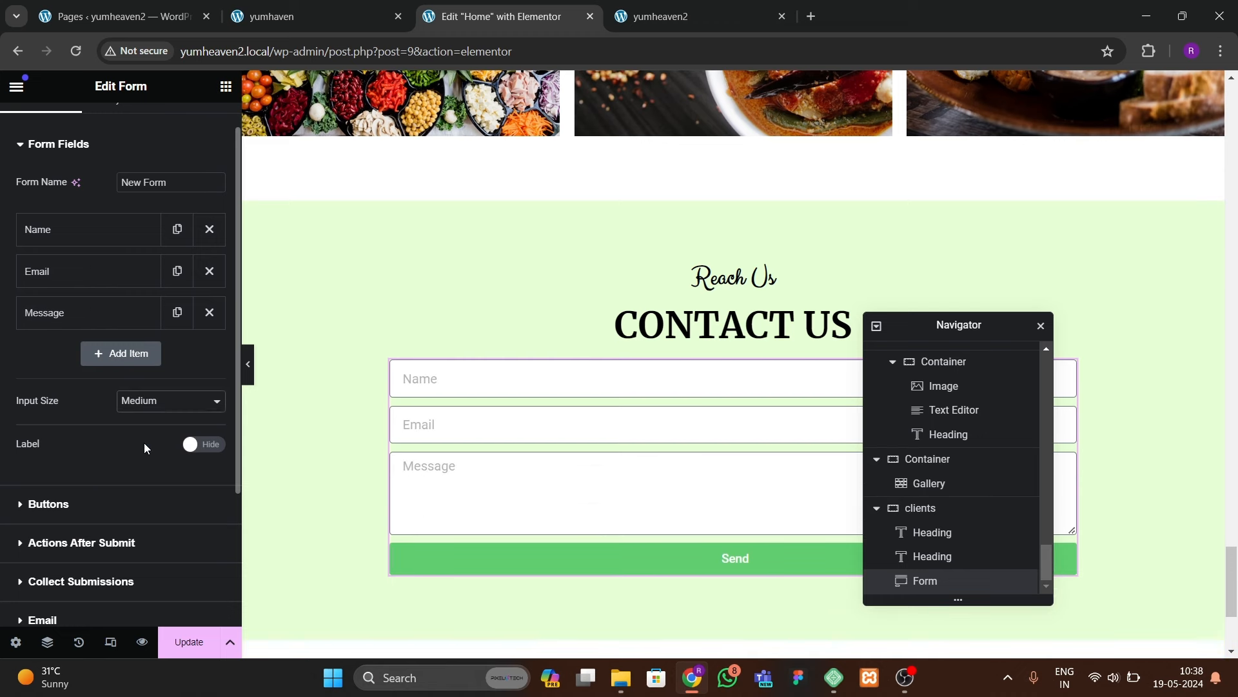
Step: Set the Name field's column width to 50%
click(94, 234)
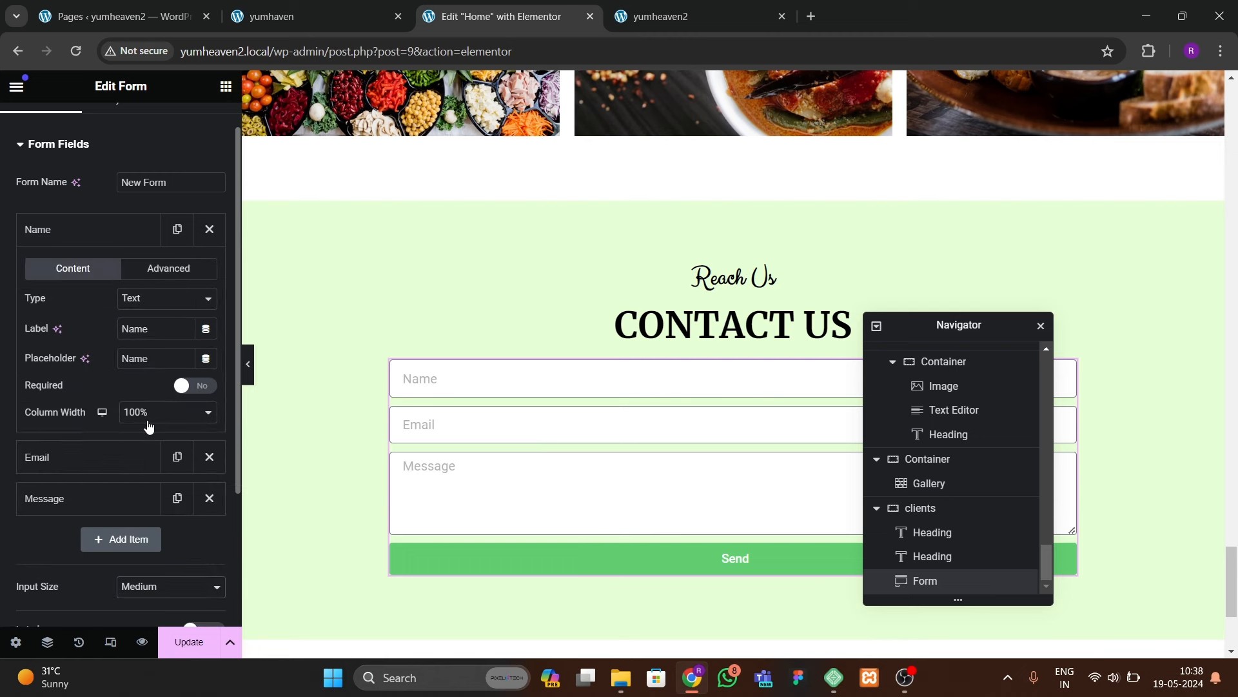
click(147, 416)
click(140, 490)
click(89, 240)
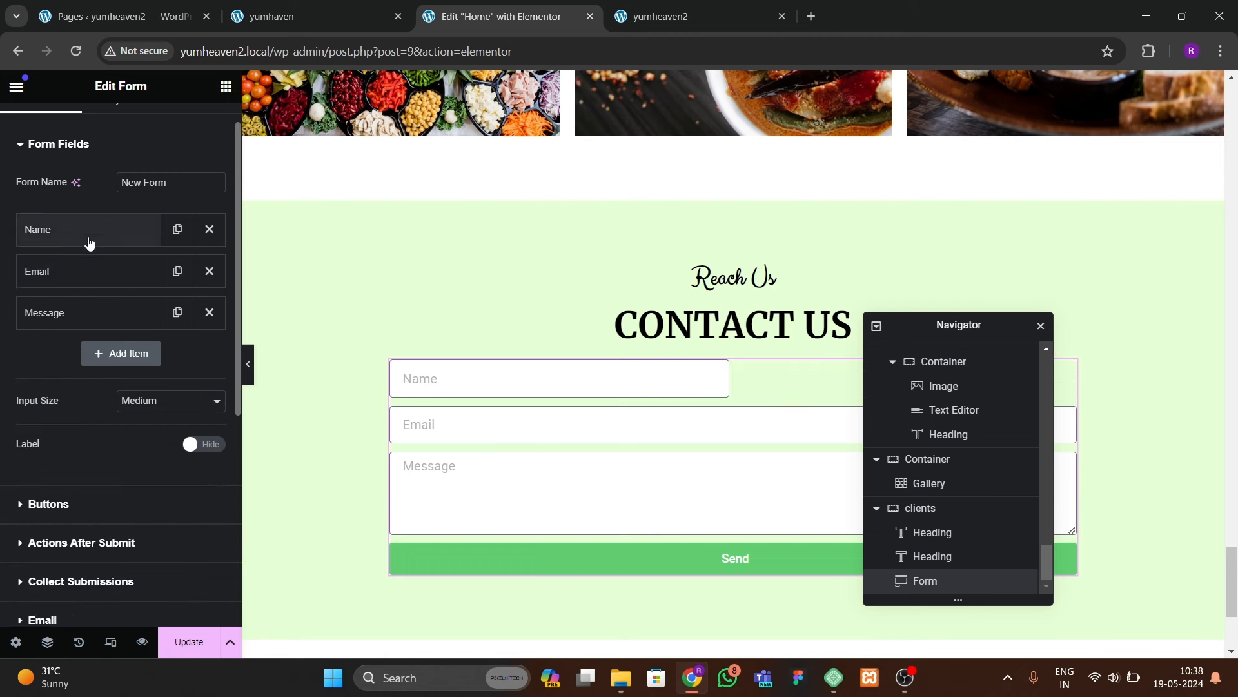
click(91, 270)
Step: Set the Email field to 50% width and duplicate it twice
click(138, 454)
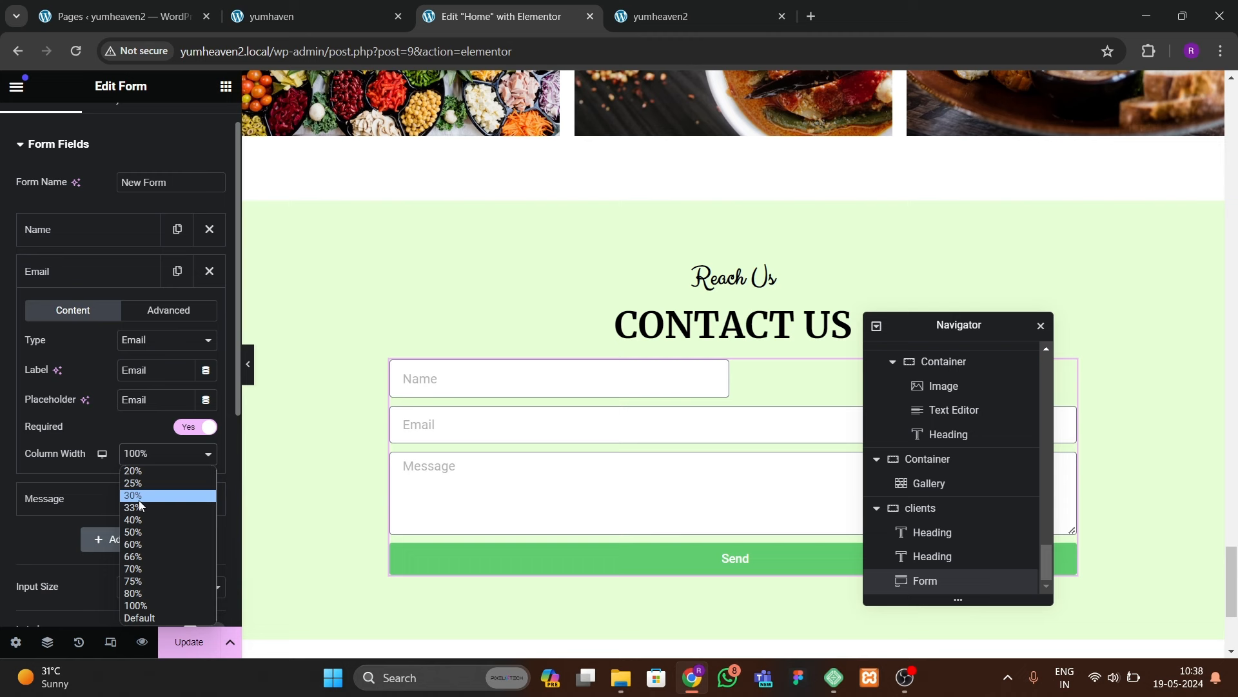
click(137, 529)
click(97, 275)
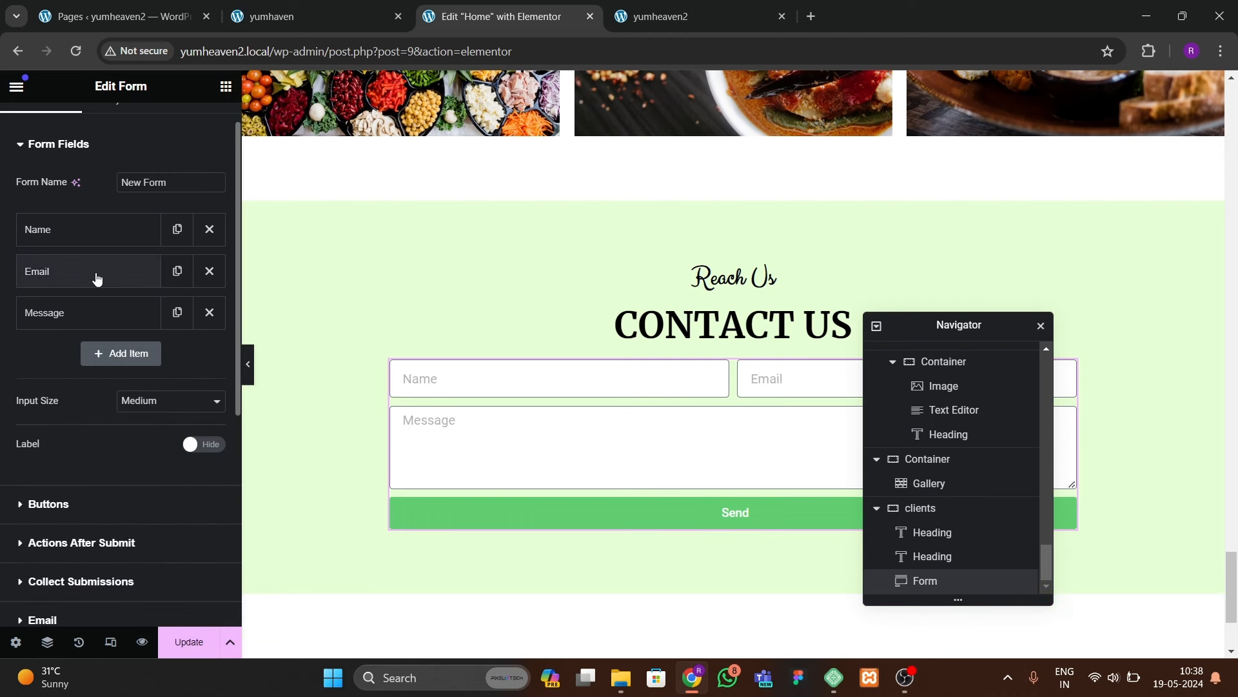
click(177, 271)
click(177, 312)
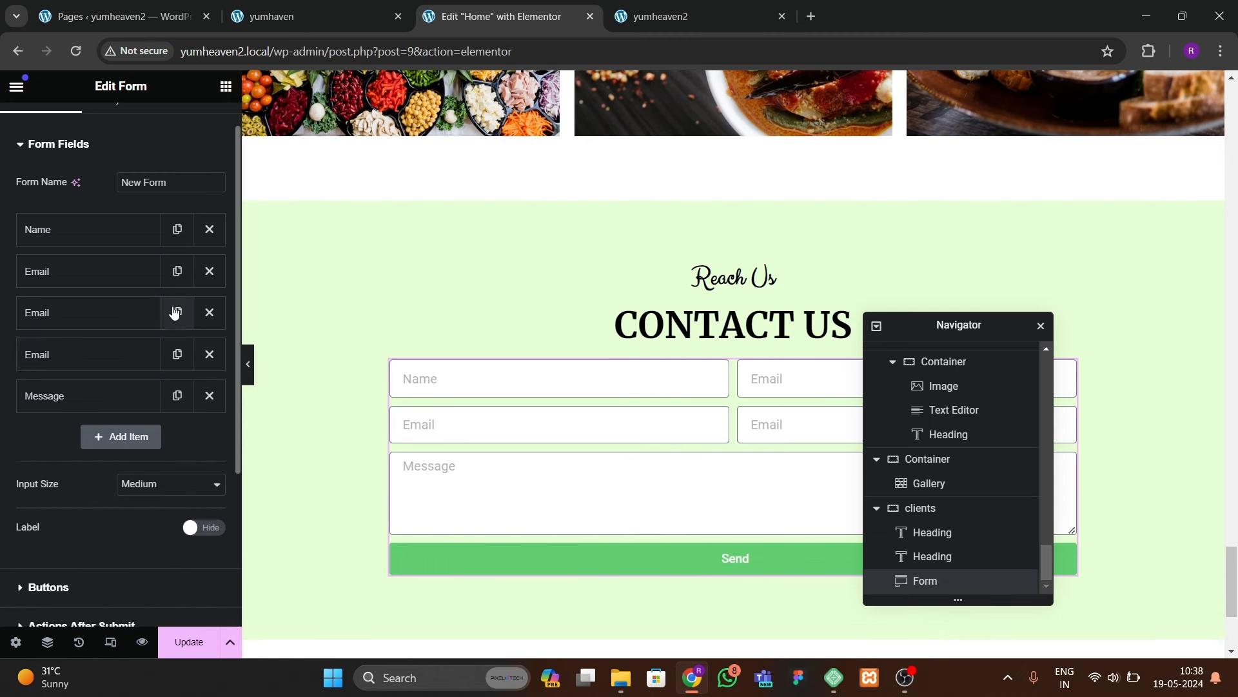
Step: Turn the first Email copy into a Number field labelled 'Mobile Number'
click(82, 323)
click(159, 395)
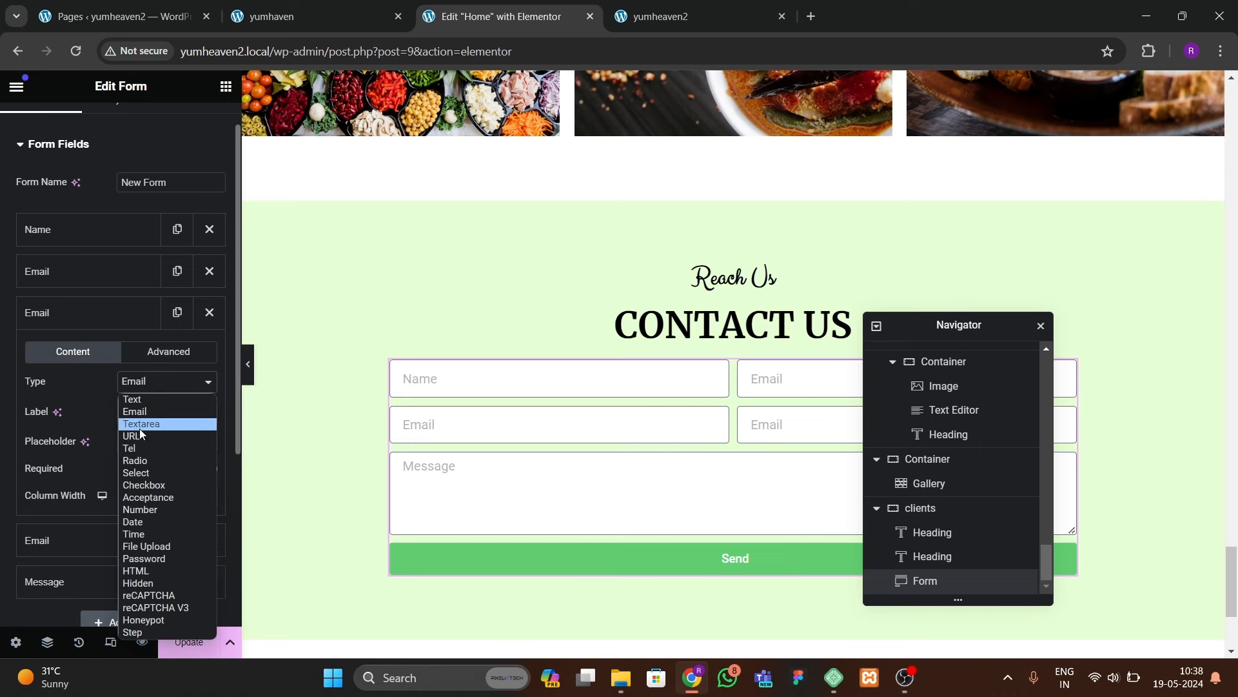
click(145, 508)
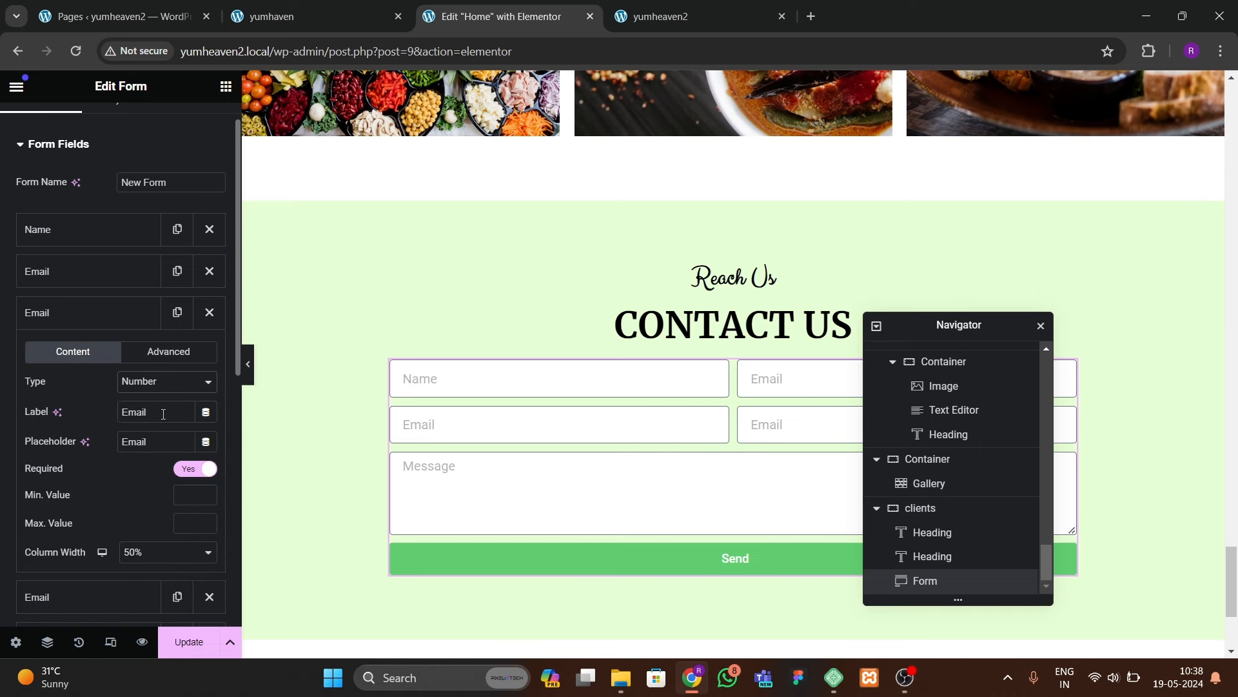
drag(163, 413, 127, 391)
text(MMobile nbu)
key(BackSpace)
key(BackSpace)
key(BackSpace)
key(BackSpace)
text(Number)
click(90, 314)
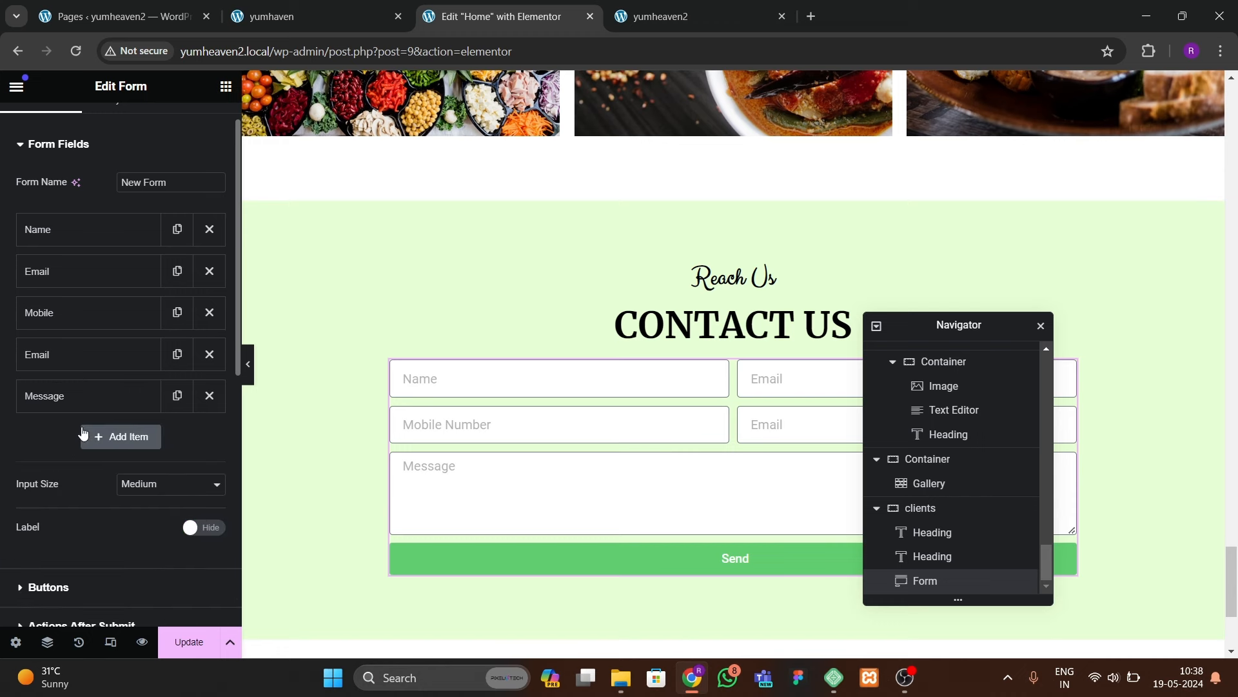
Step: Turn the second Email copy into a Text field labelled 'Choose Dish'
click(95, 356)
click(139, 425)
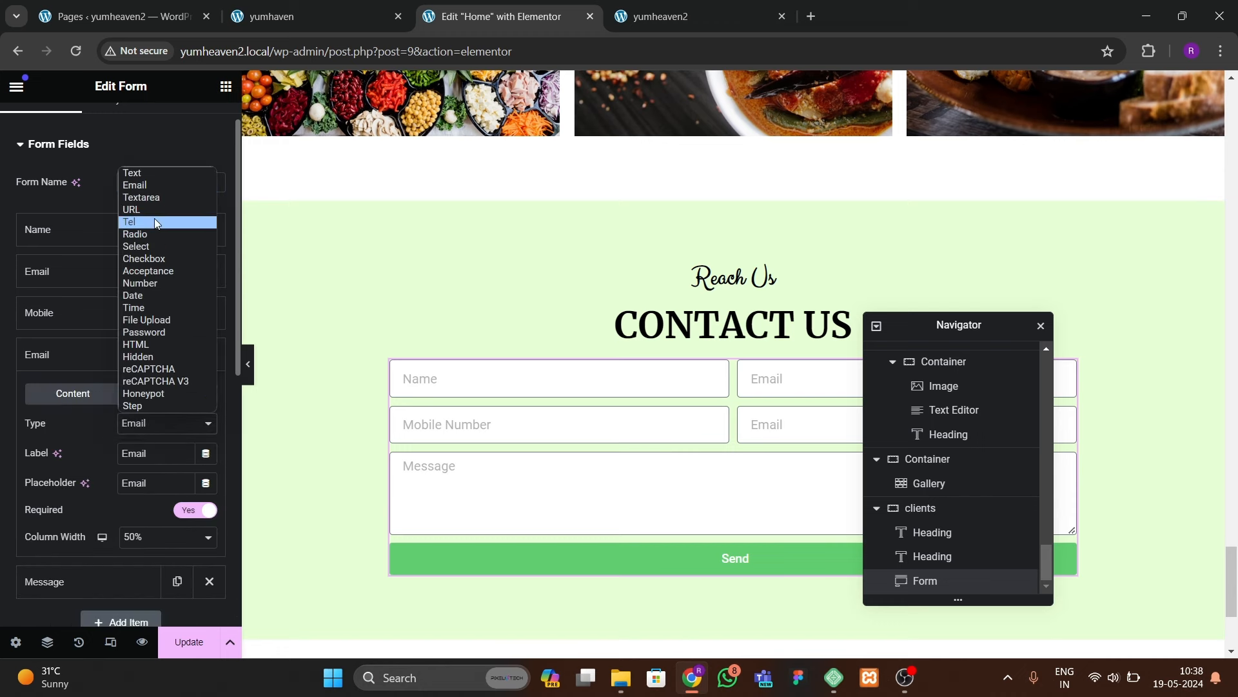
click(154, 173)
drag(161, 453, 97, 450)
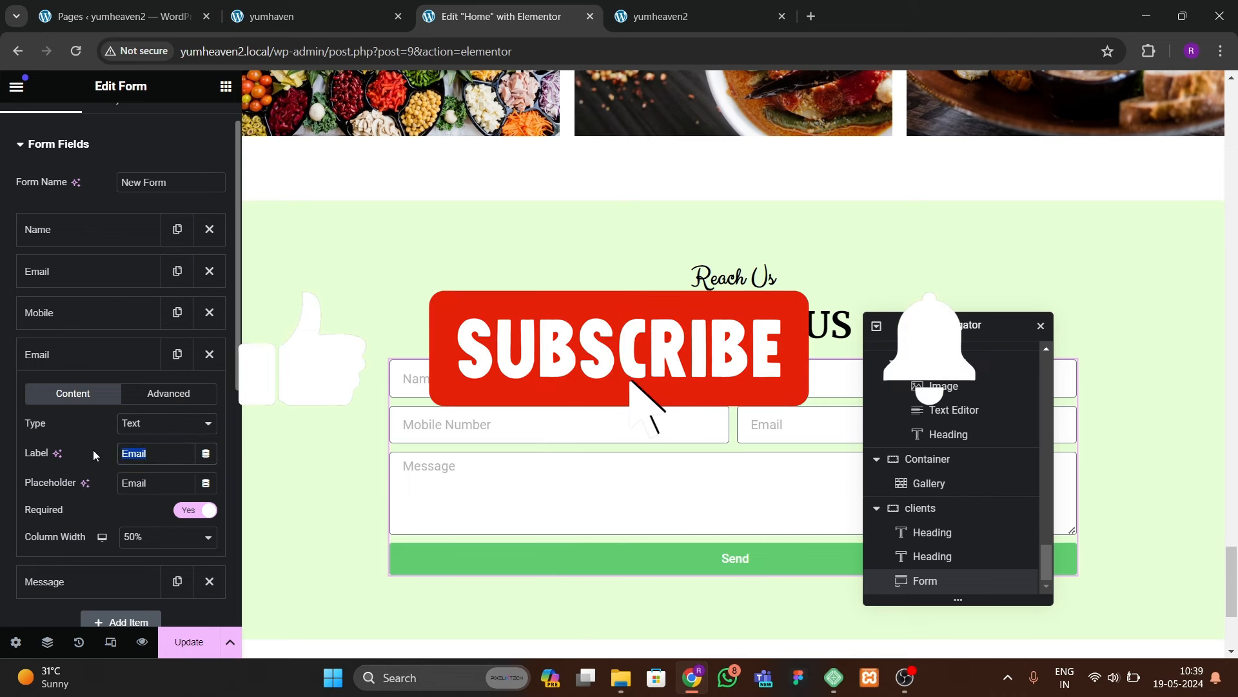
text(Chose)
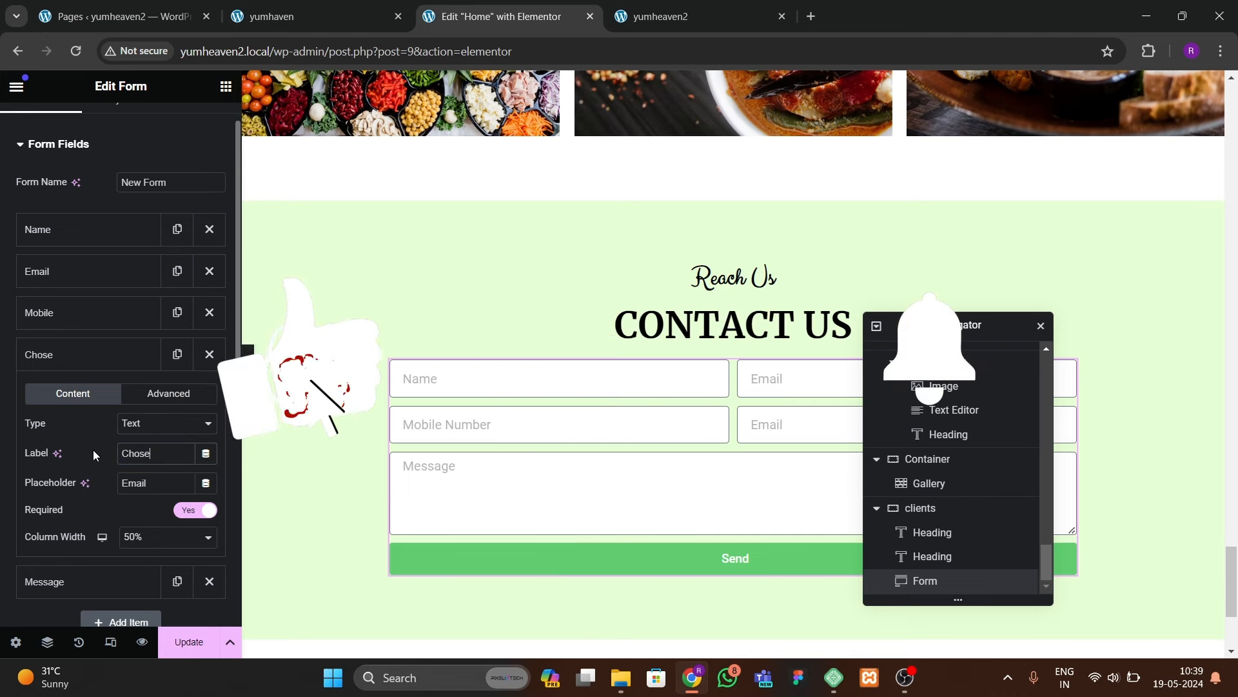
key(BackSpace)
key(BackSpace)
text(ose Dish)
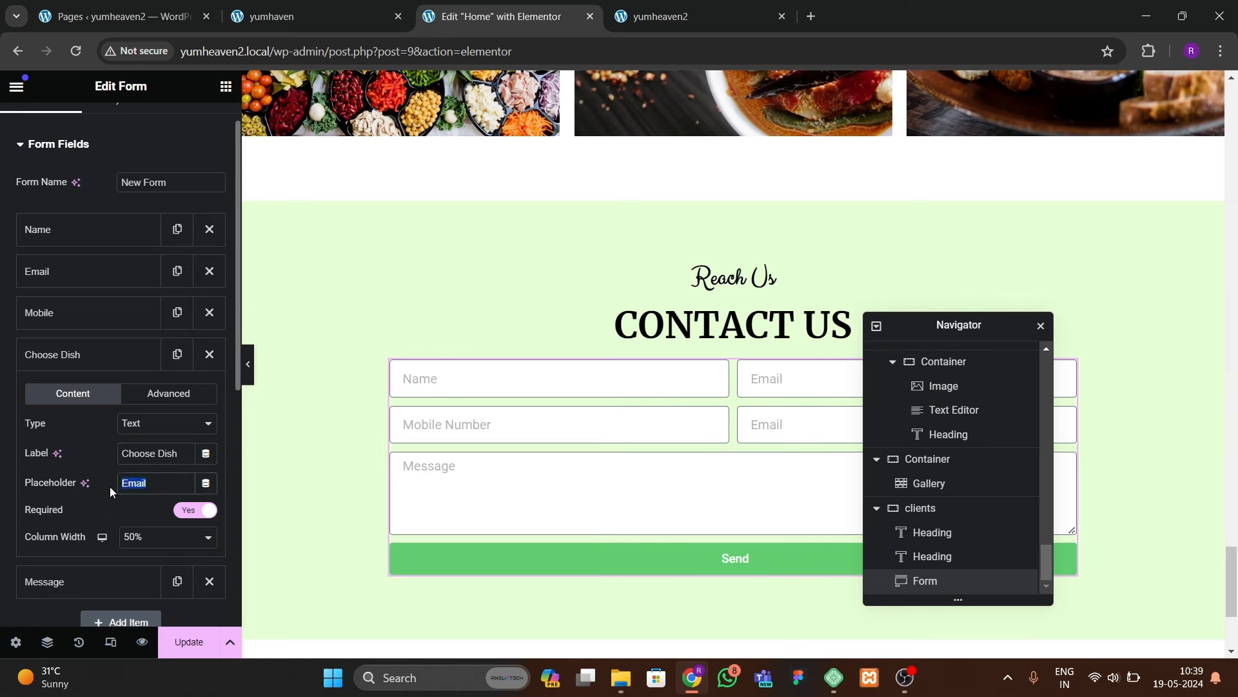
text(Choose Dish)
click(144, 368)
scroll(136, 487, down, 5)
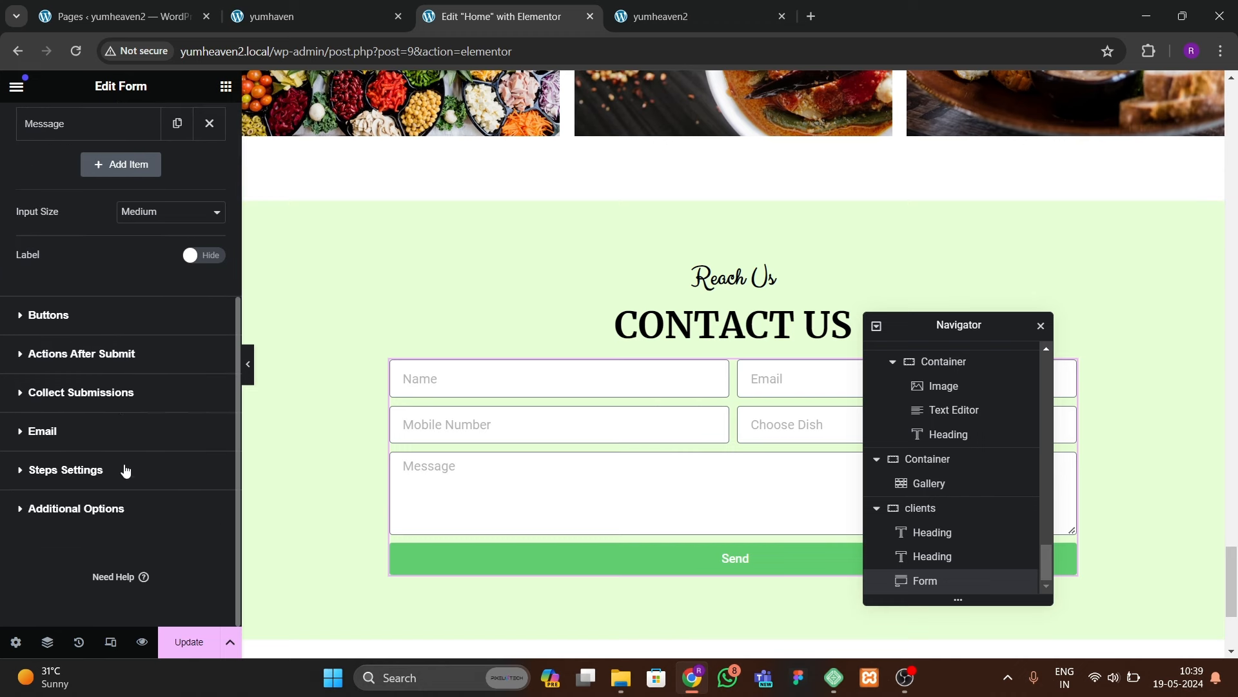
click(61, 316)
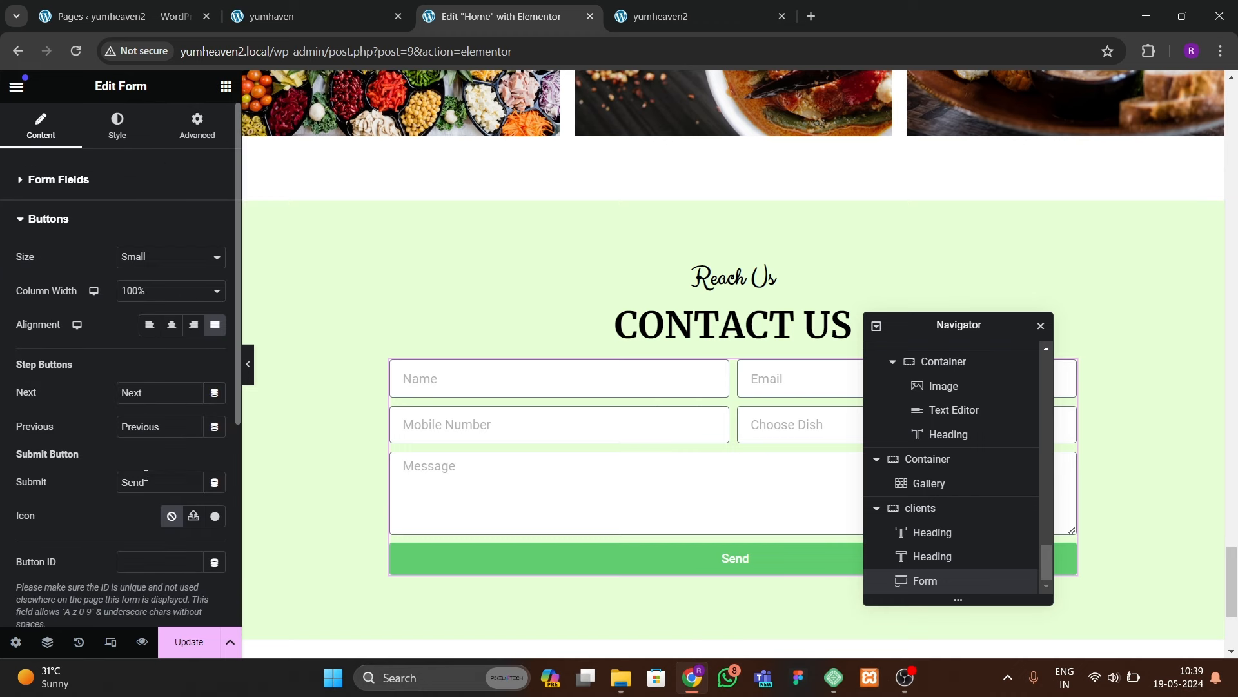
Step: Change the form button text to 'SUBMIT' and its size to Medium
drag(145, 475, 120, 476)
text(SUBMIT)
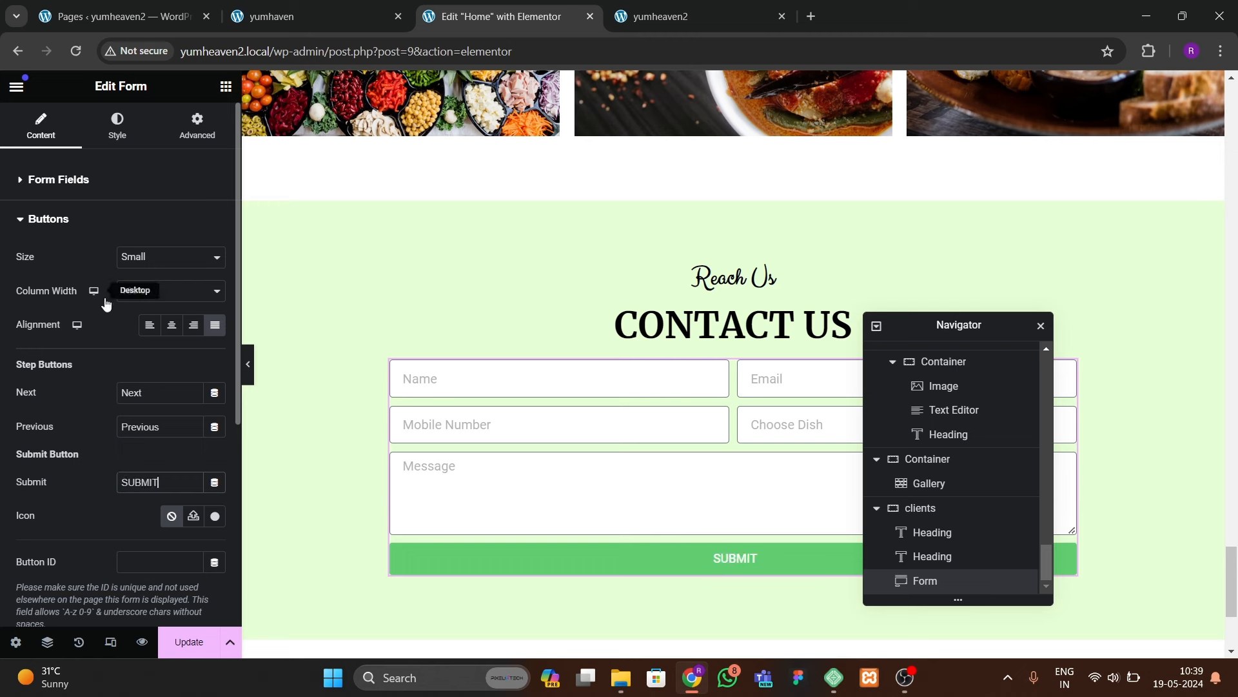
click(155, 257)
click(147, 310)
click(154, 257)
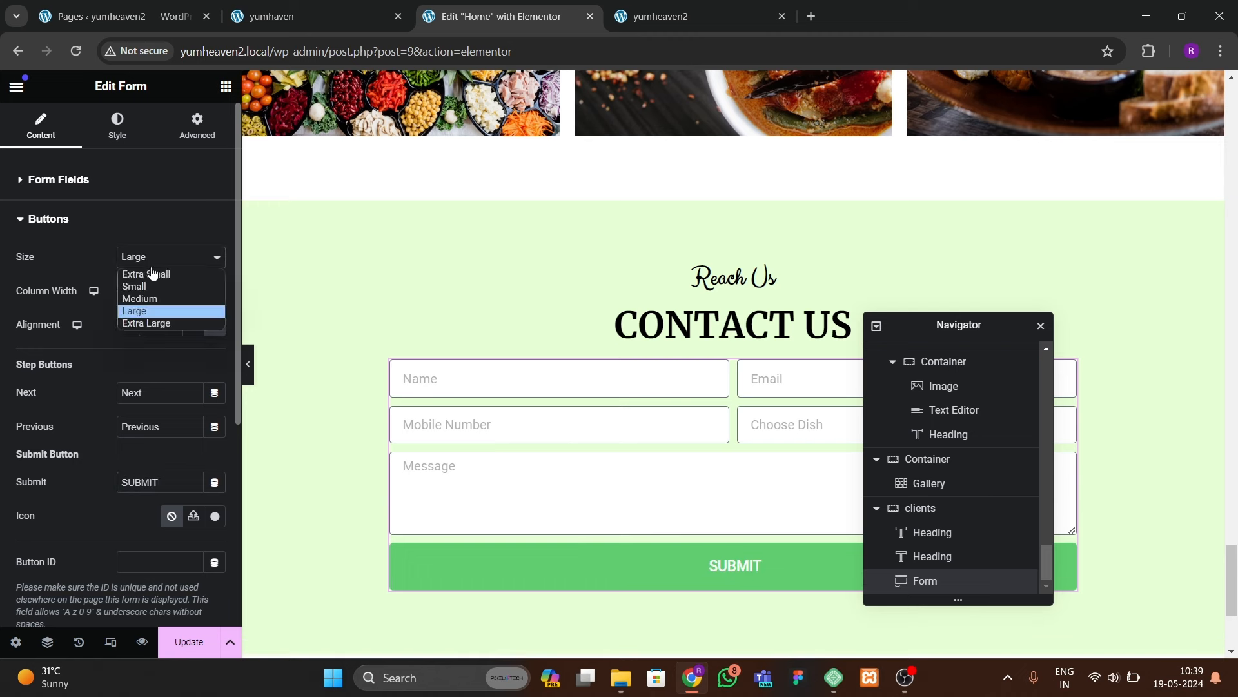
click(152, 298)
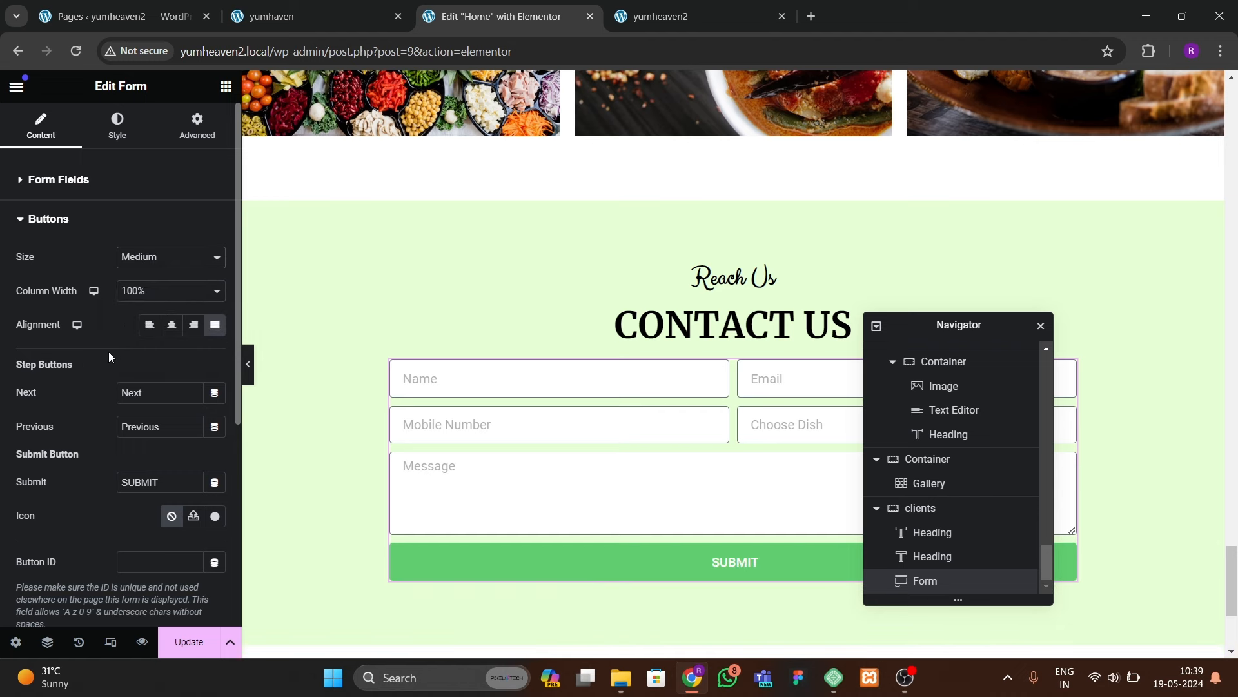
Step: Style the form fields' text colour and set their typography to Open Sans
click(116, 137)
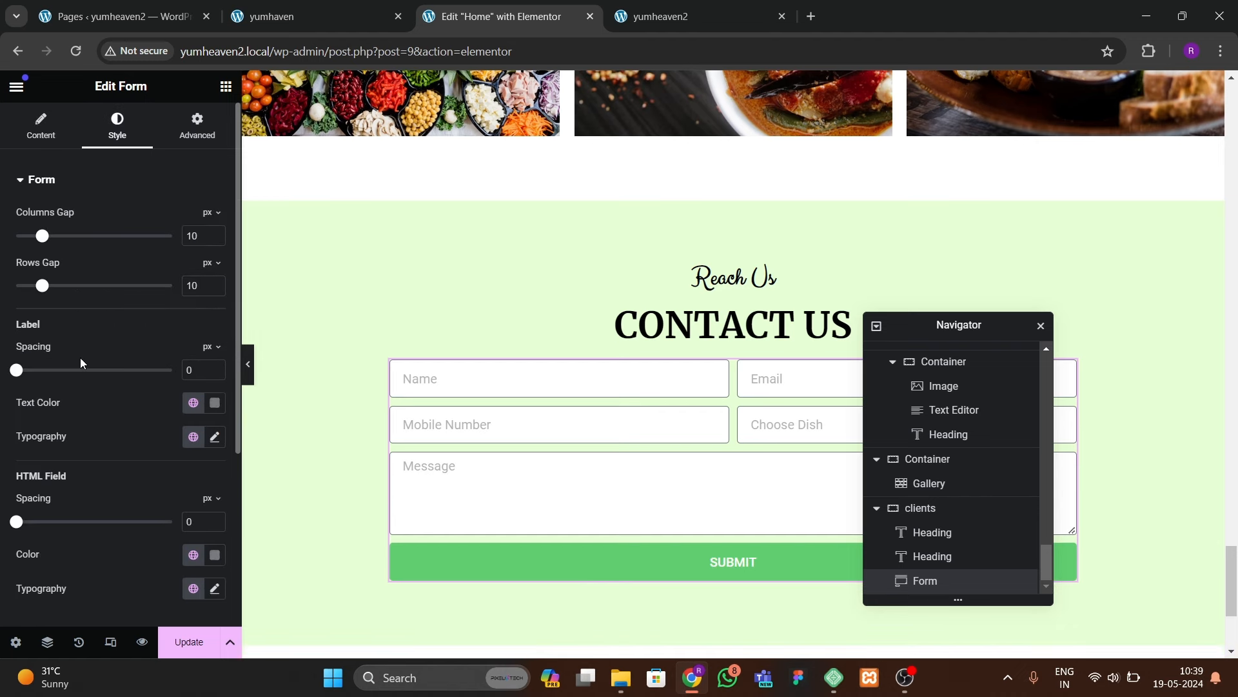
scroll(70, 432, down, 4)
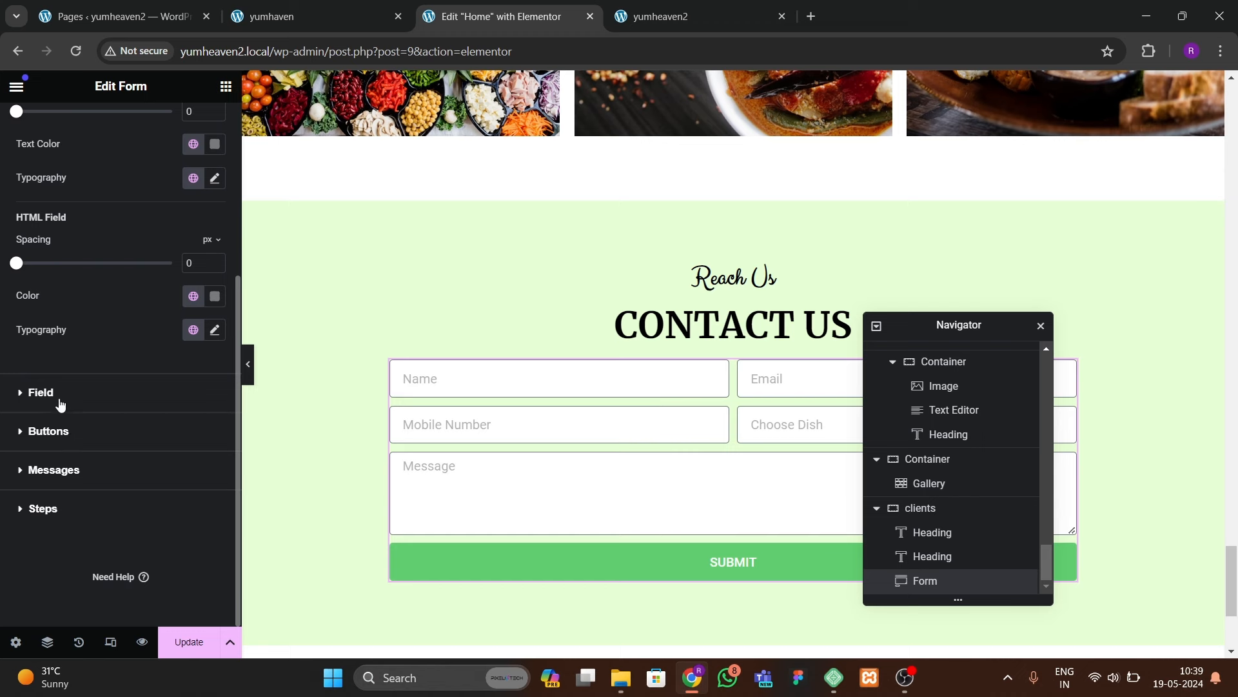
click(22, 402)
scroll(61, 443, down, 1)
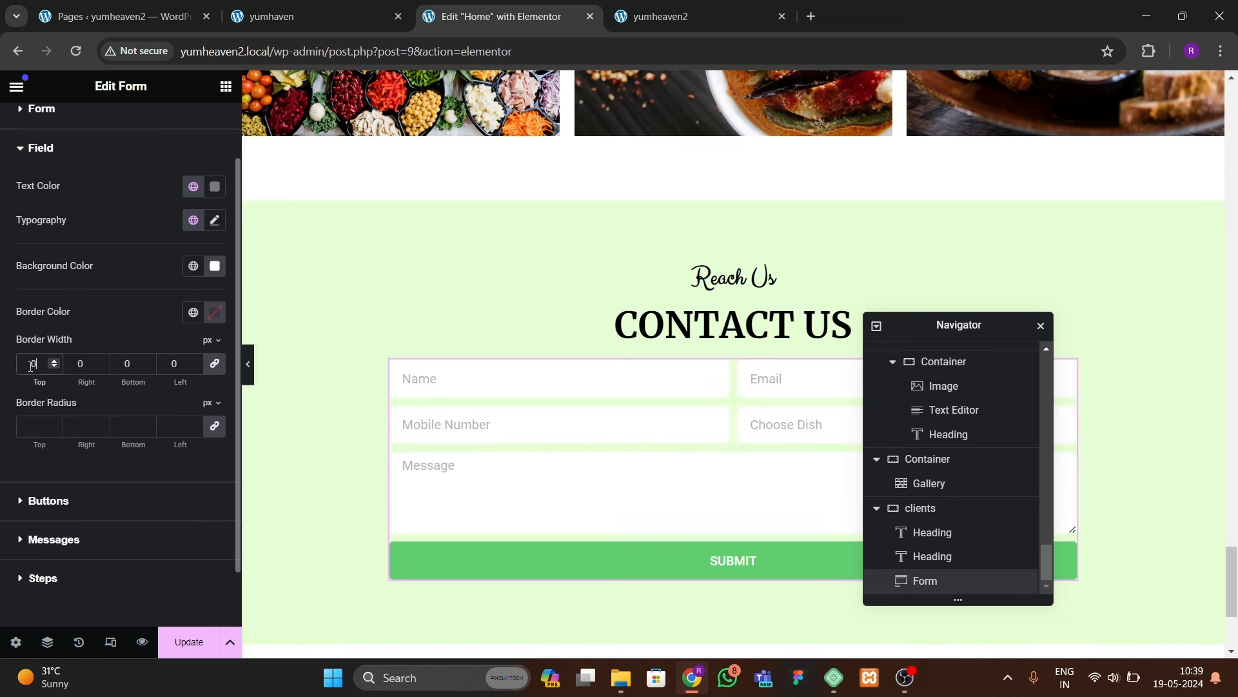
scroll(124, 238, up, 1)
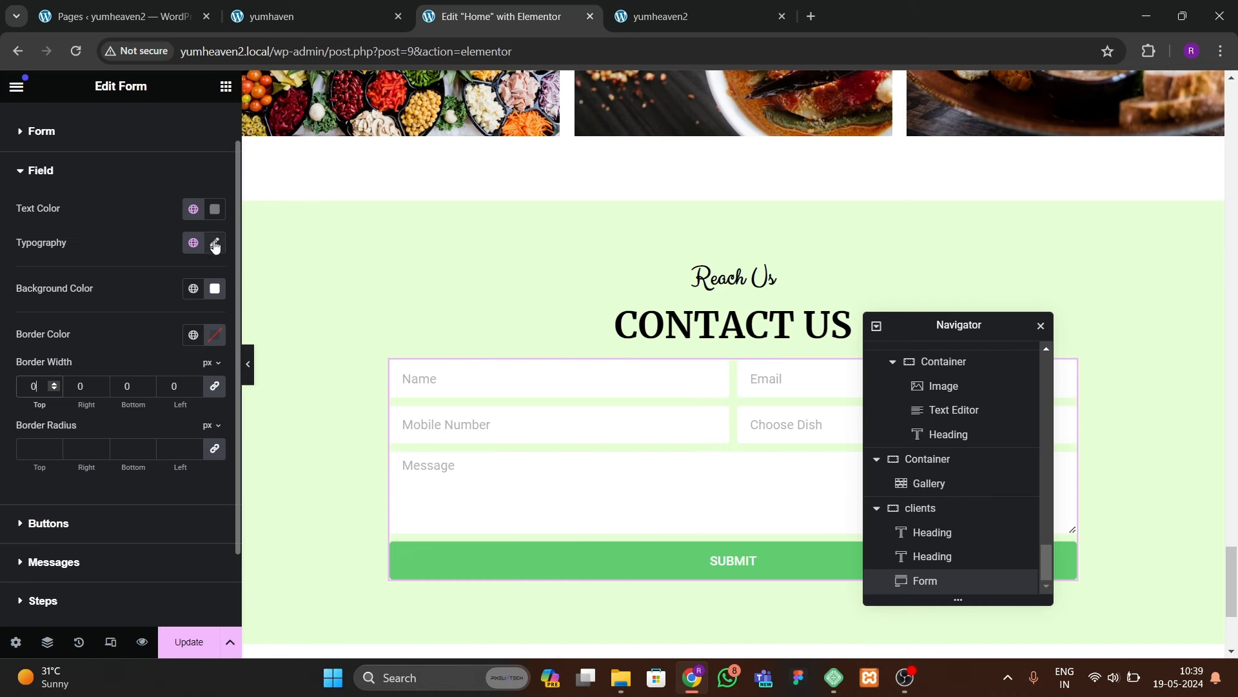
click(215, 208)
click(86, 445)
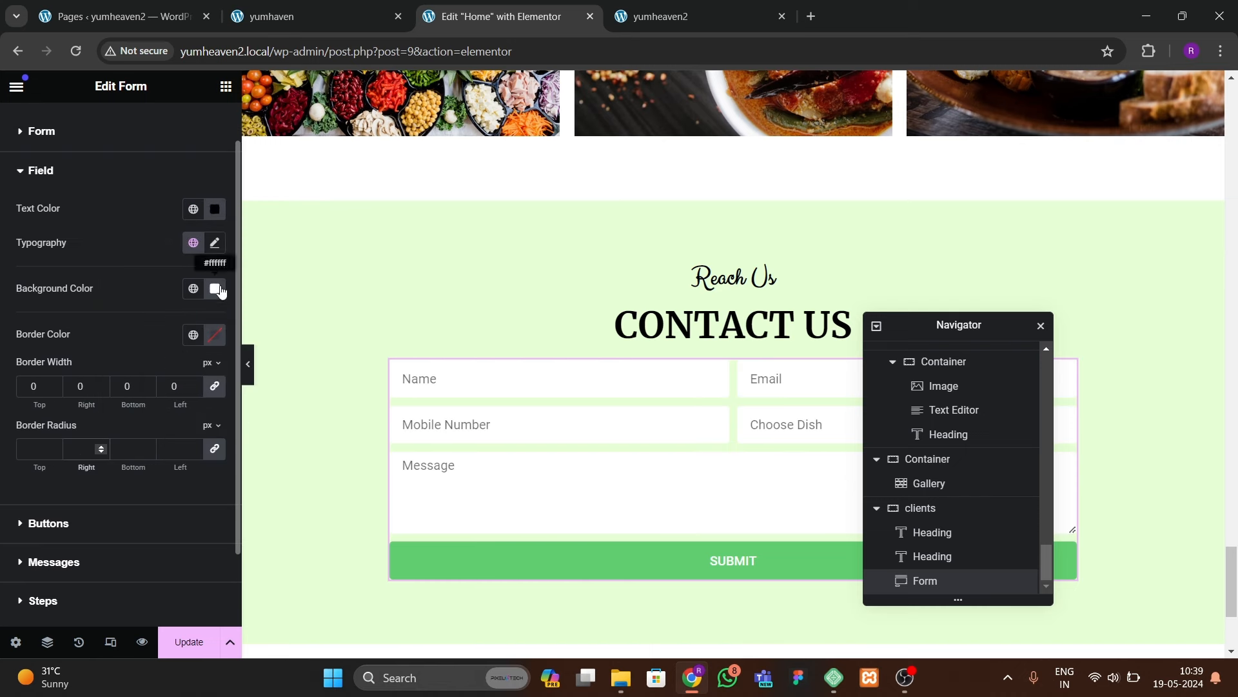
click(215, 243)
click(164, 318)
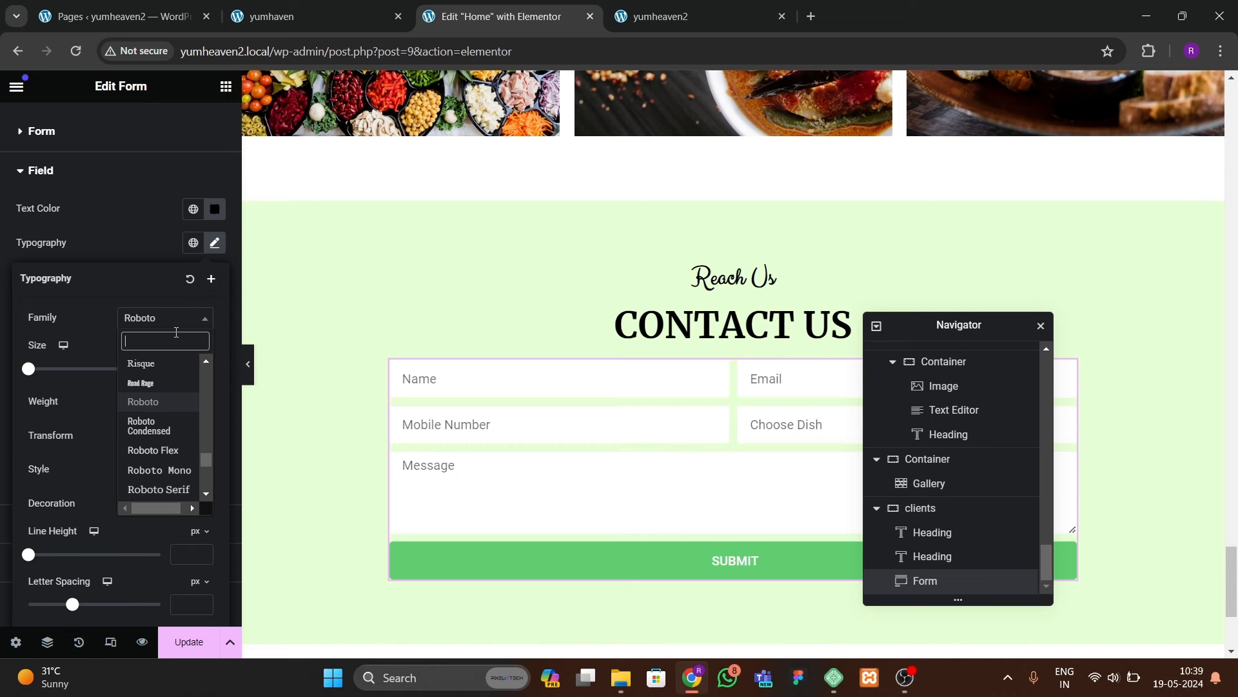
text(open)
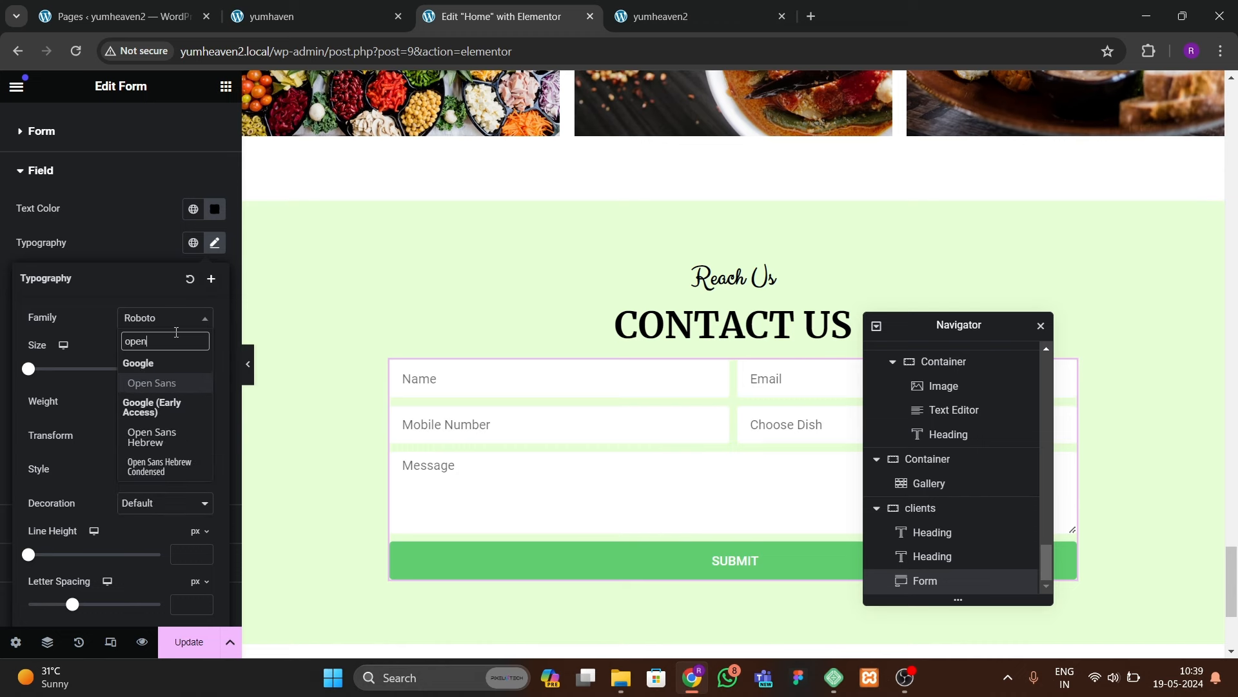
key(Return)
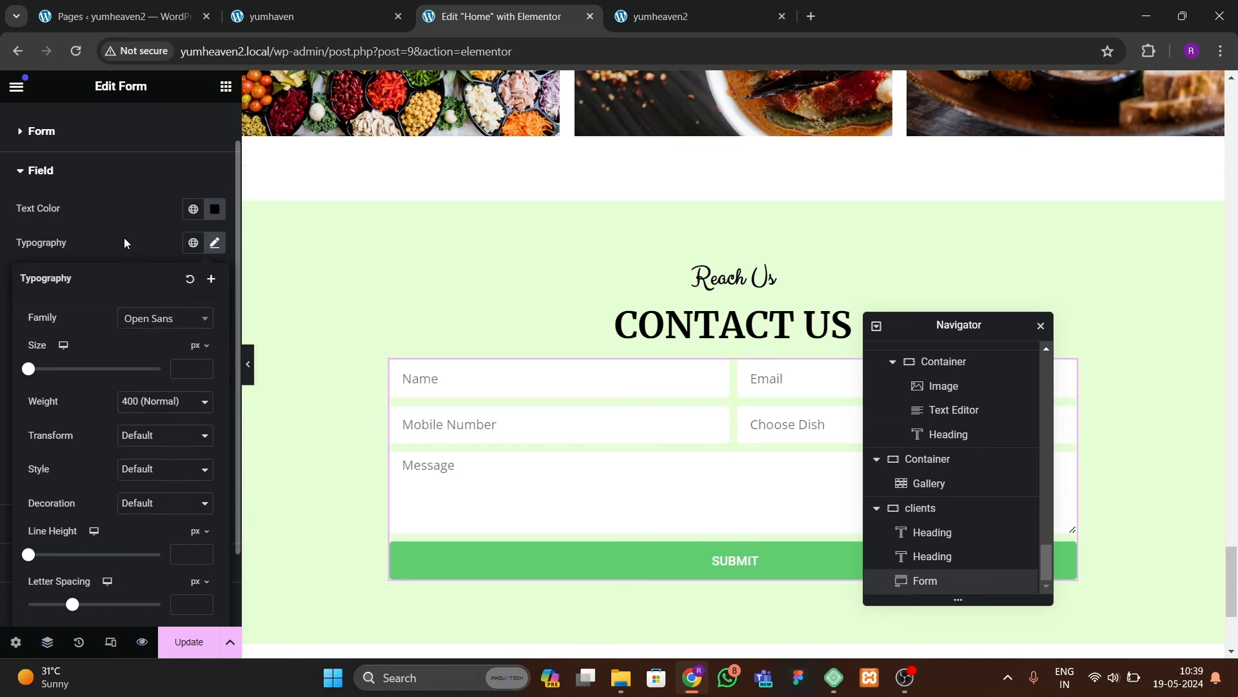
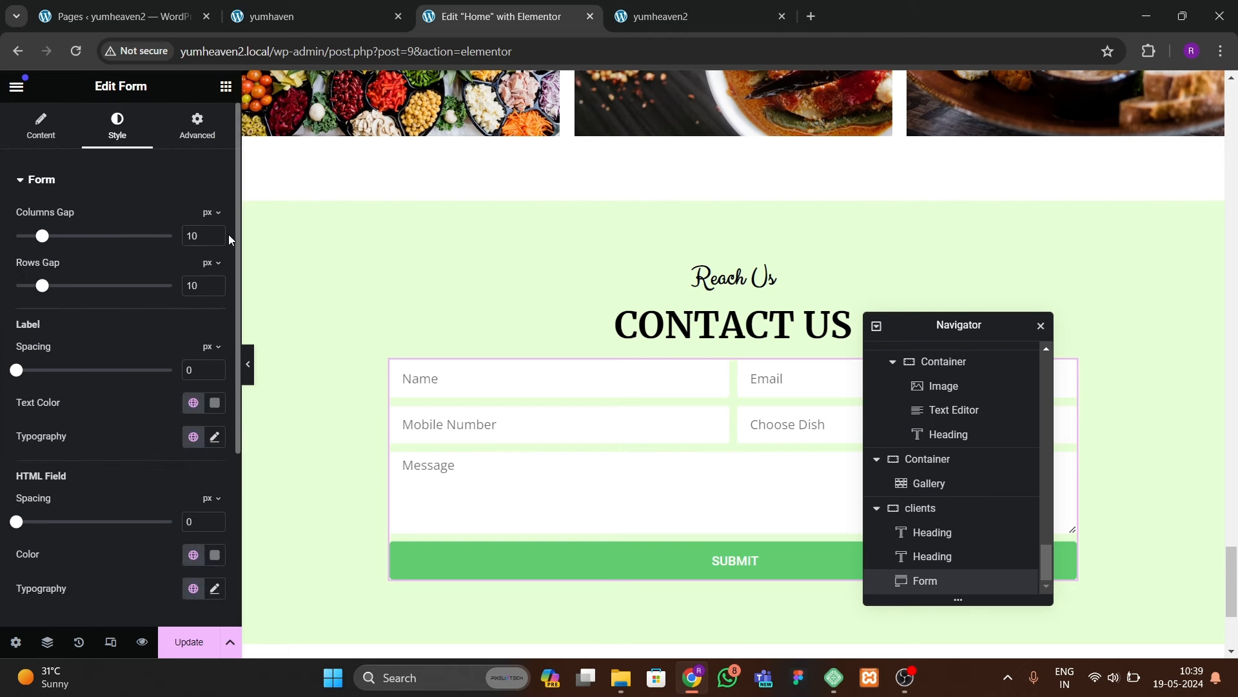
Step: Set both form gaps to 15 px and style the SUBMIT text as Open Sans, 600, 16 px
text(15)
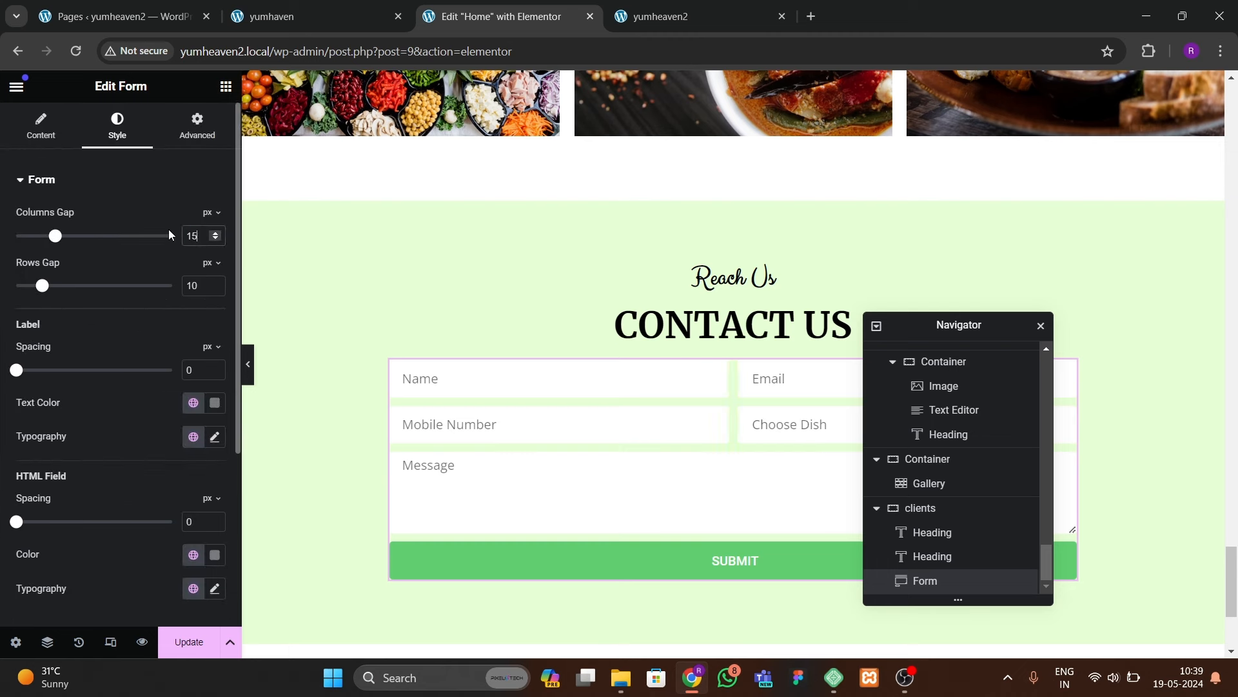
text(15)
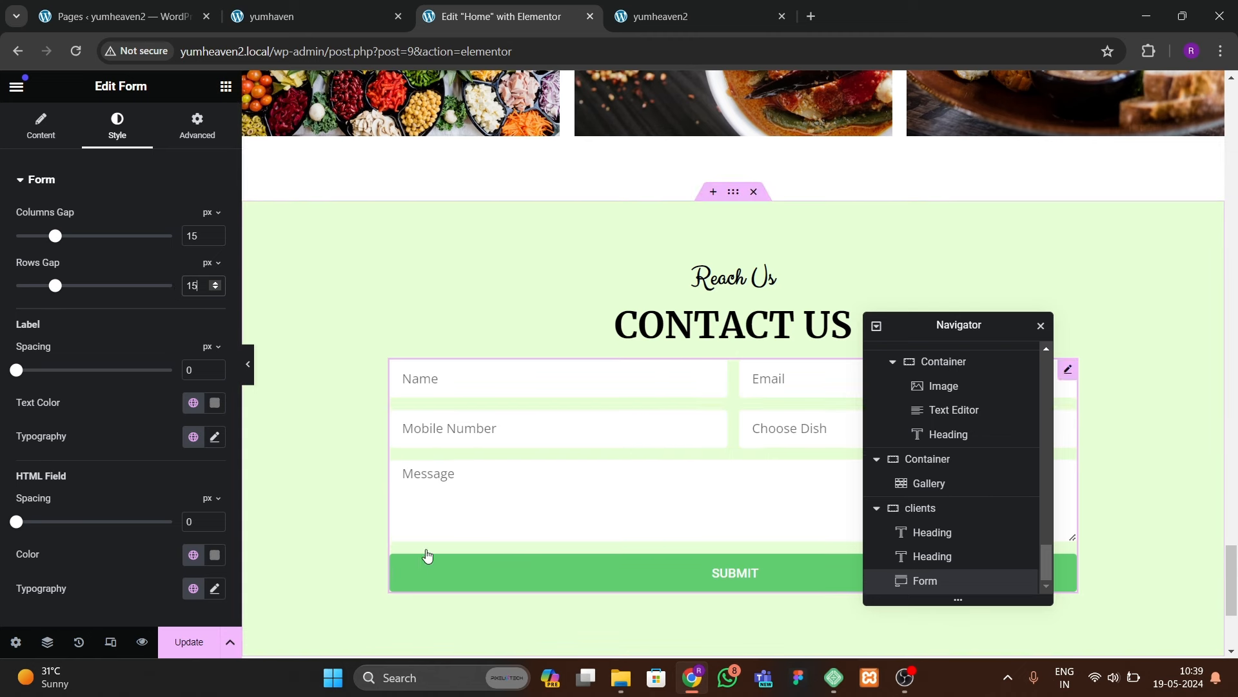
scroll(93, 494, down, 4)
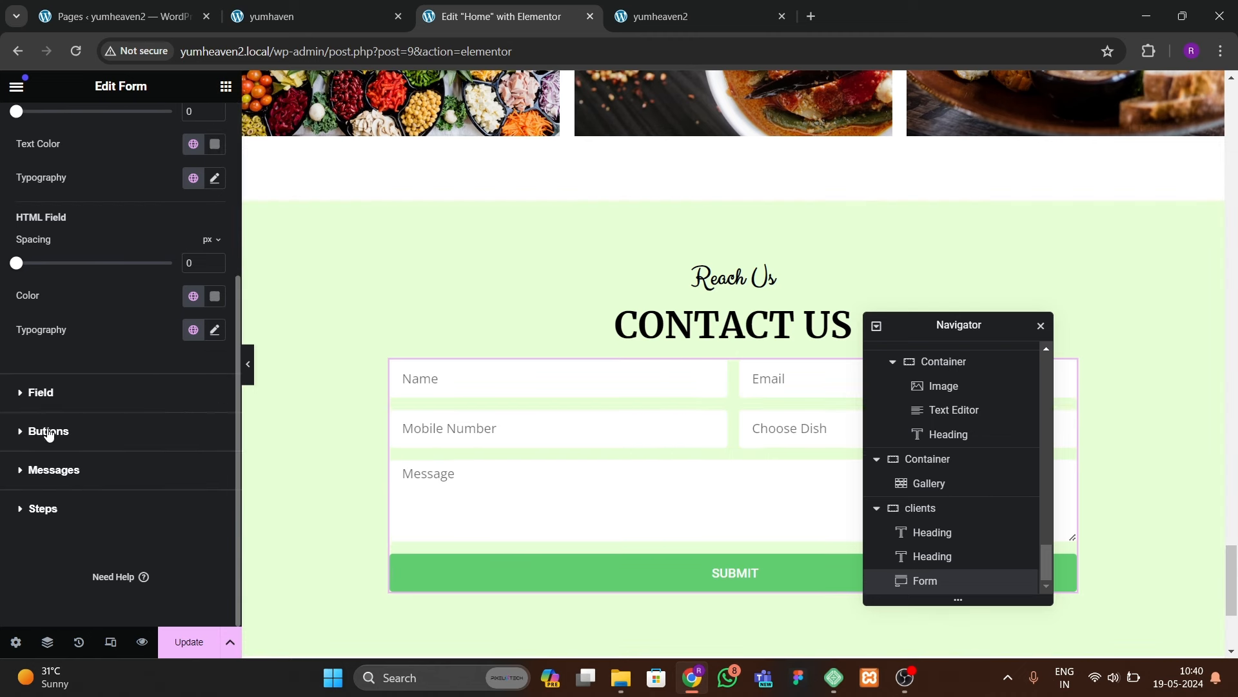
click(76, 438)
scroll(129, 387, down, 2)
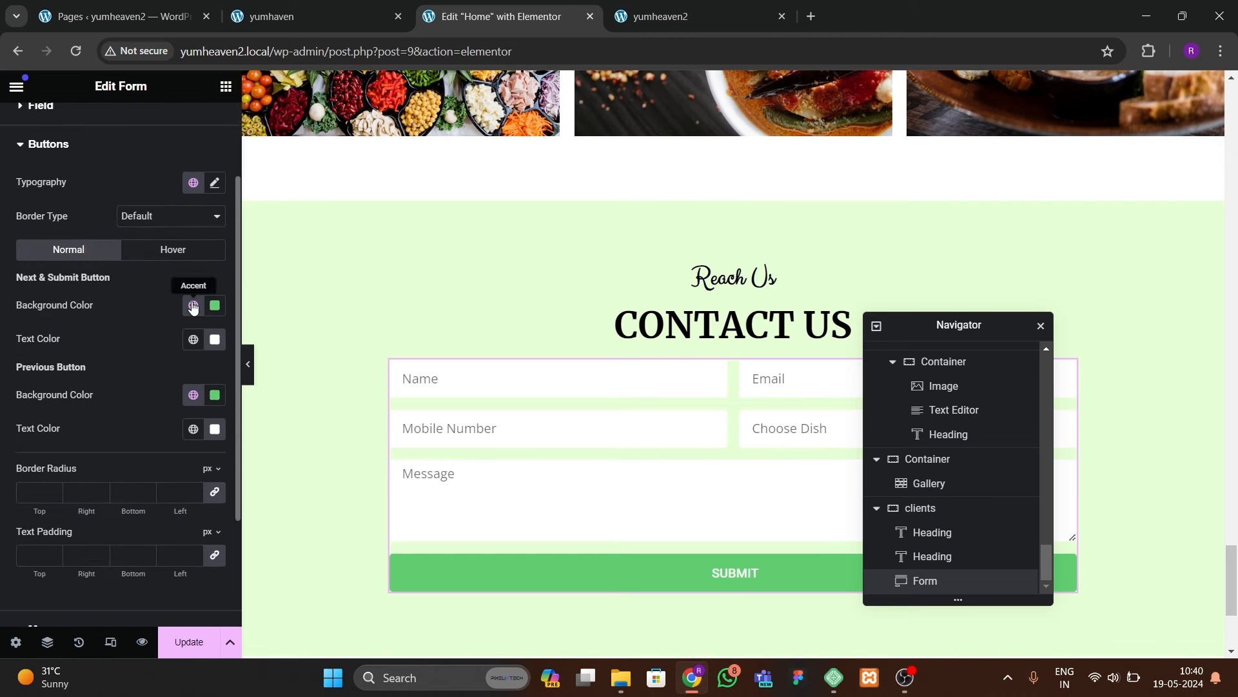
click(215, 179)
click(158, 251)
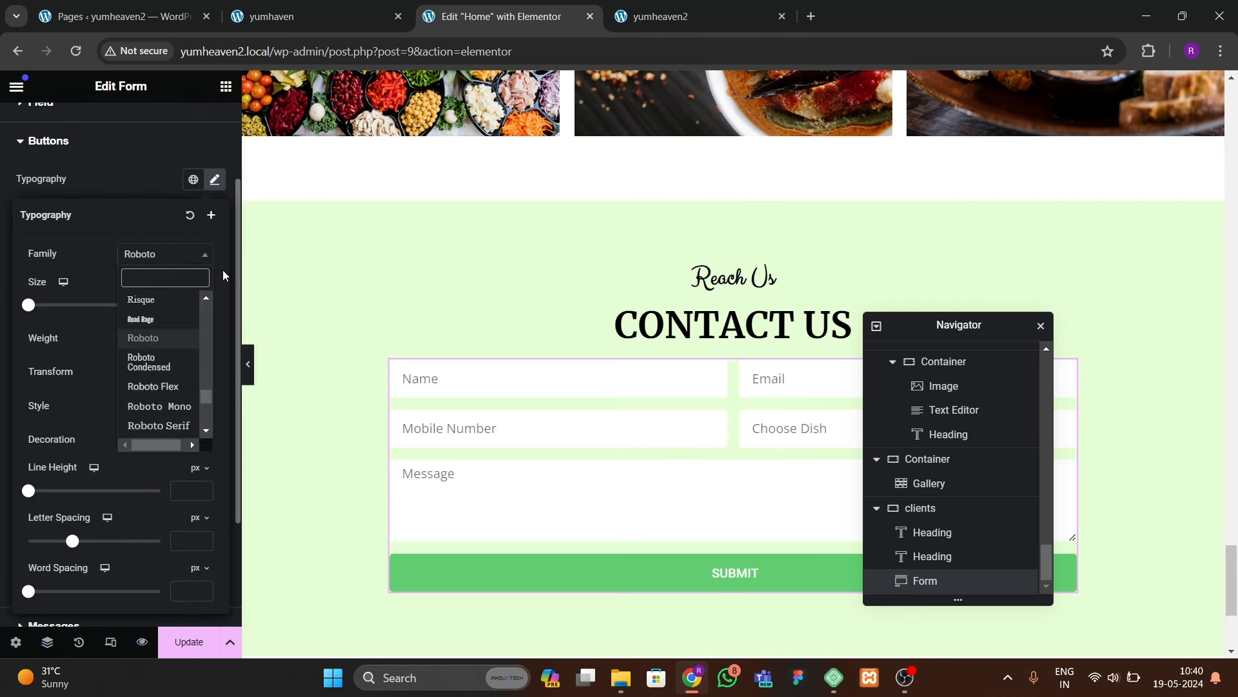
text(open sans)
key(Return)
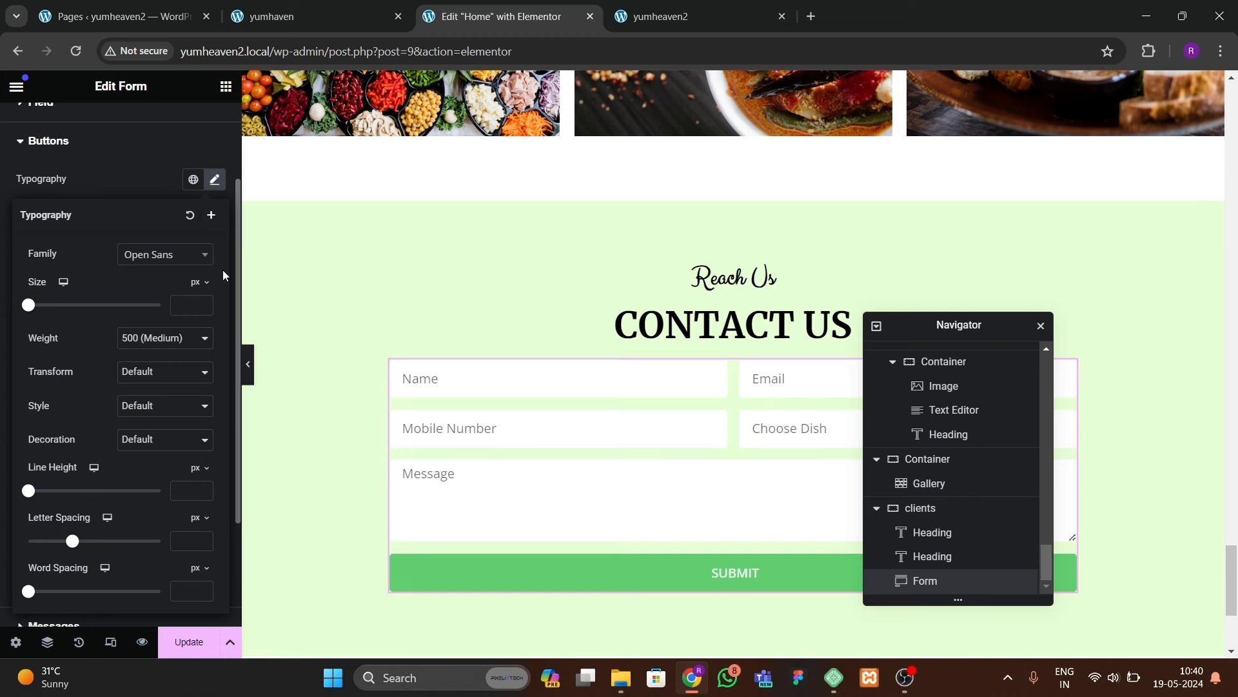
click(170, 333)
click(138, 426)
click(202, 302)
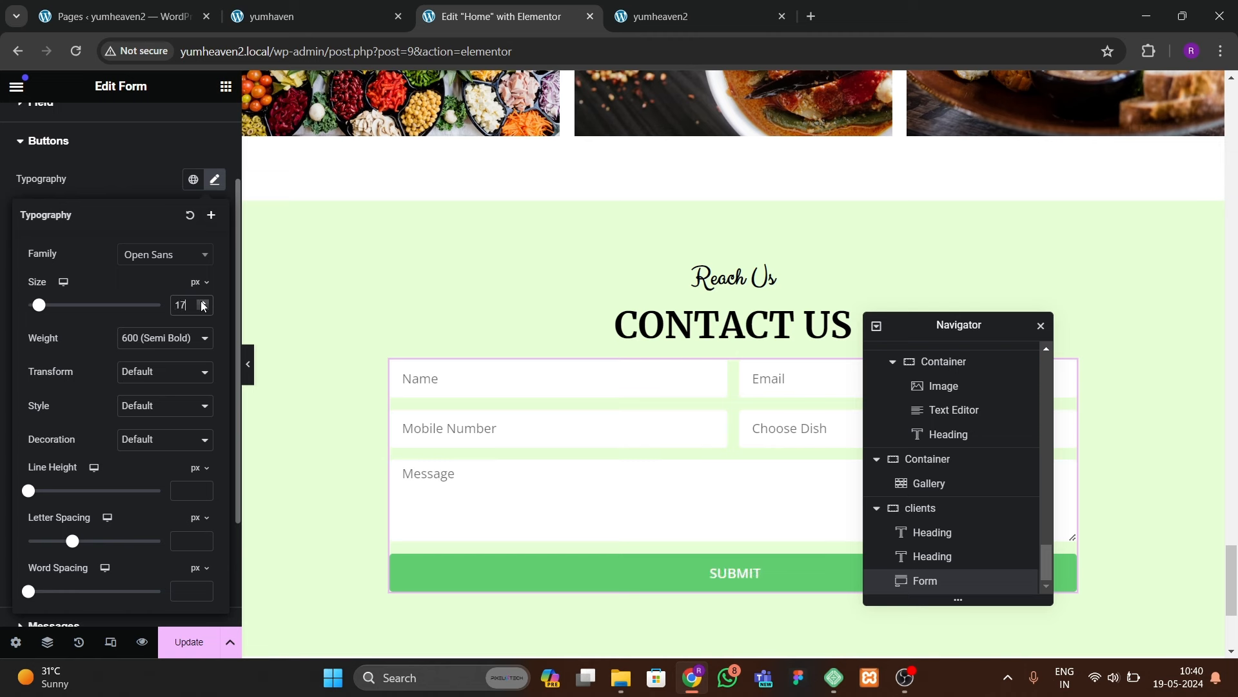
click(203, 308)
click(130, 194)
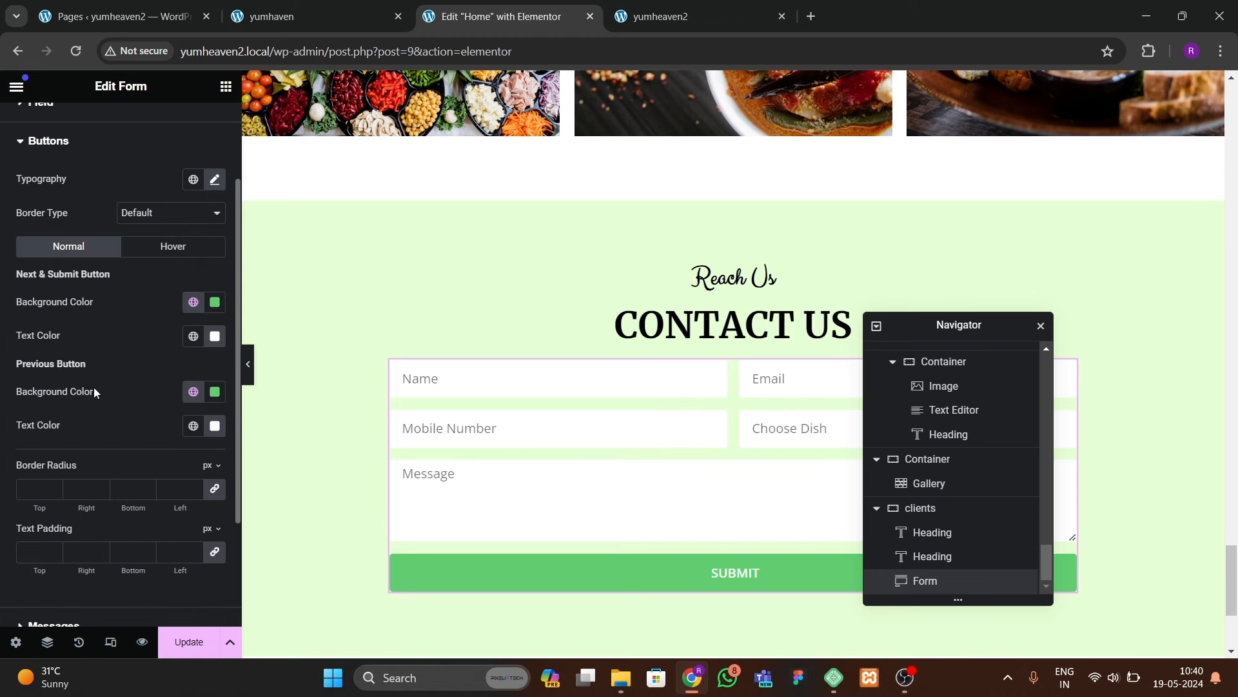
Step: Give the SUBMIT button a black hover background and the Sink hover animation
click(144, 258)
click(215, 301)
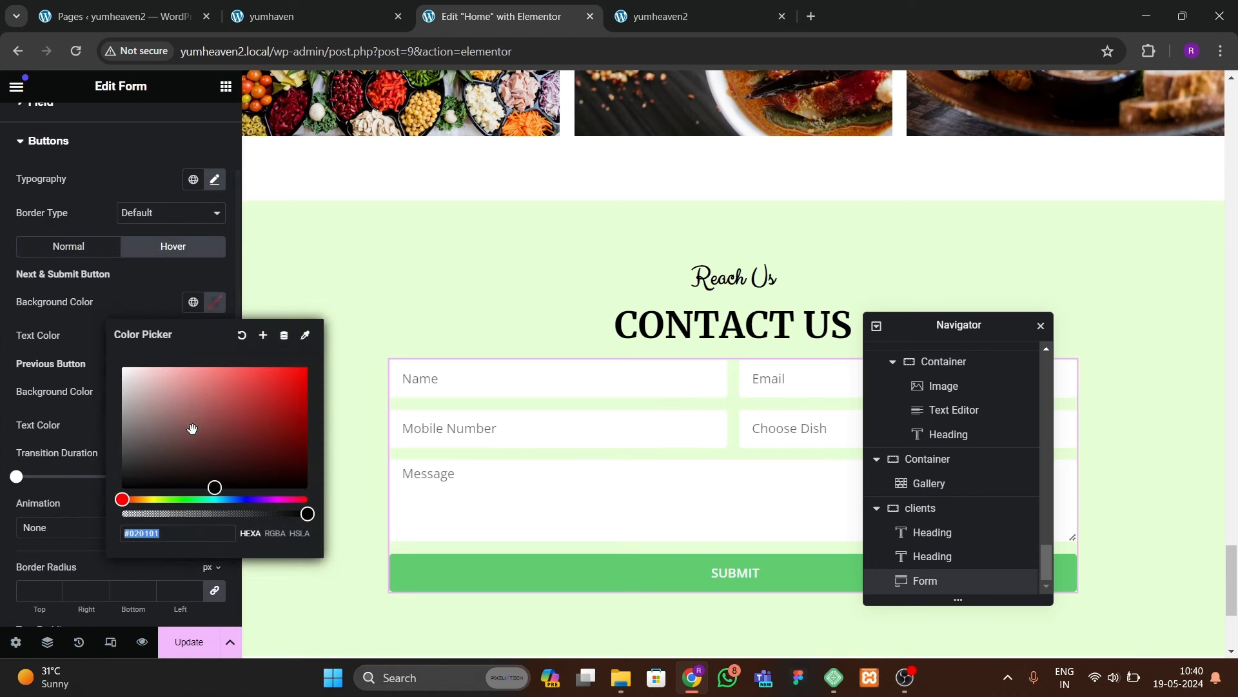
click(111, 338)
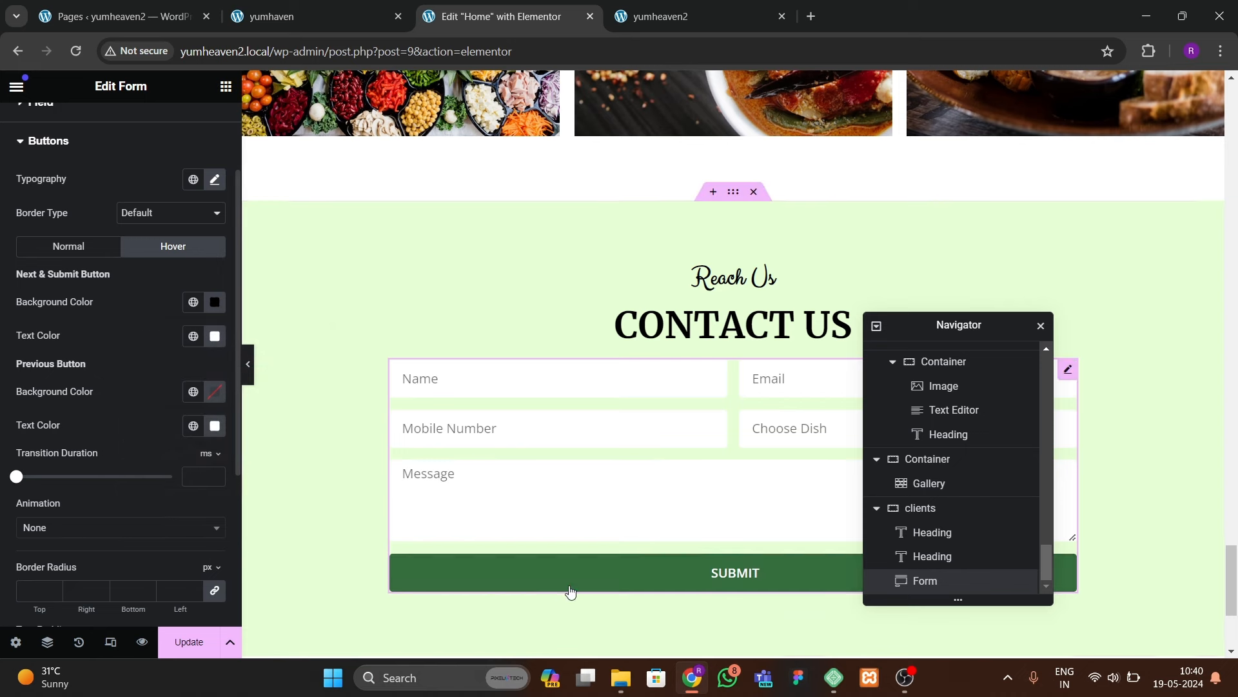
click(80, 531)
click(62, 424)
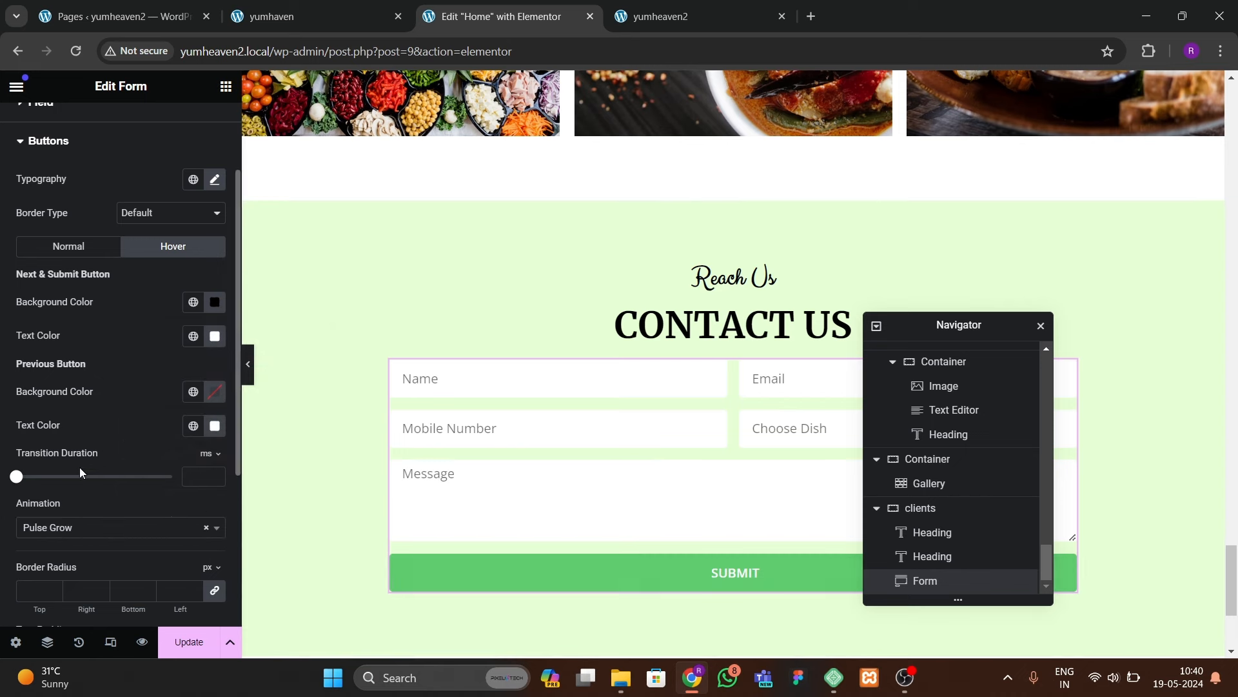
click(67, 538)
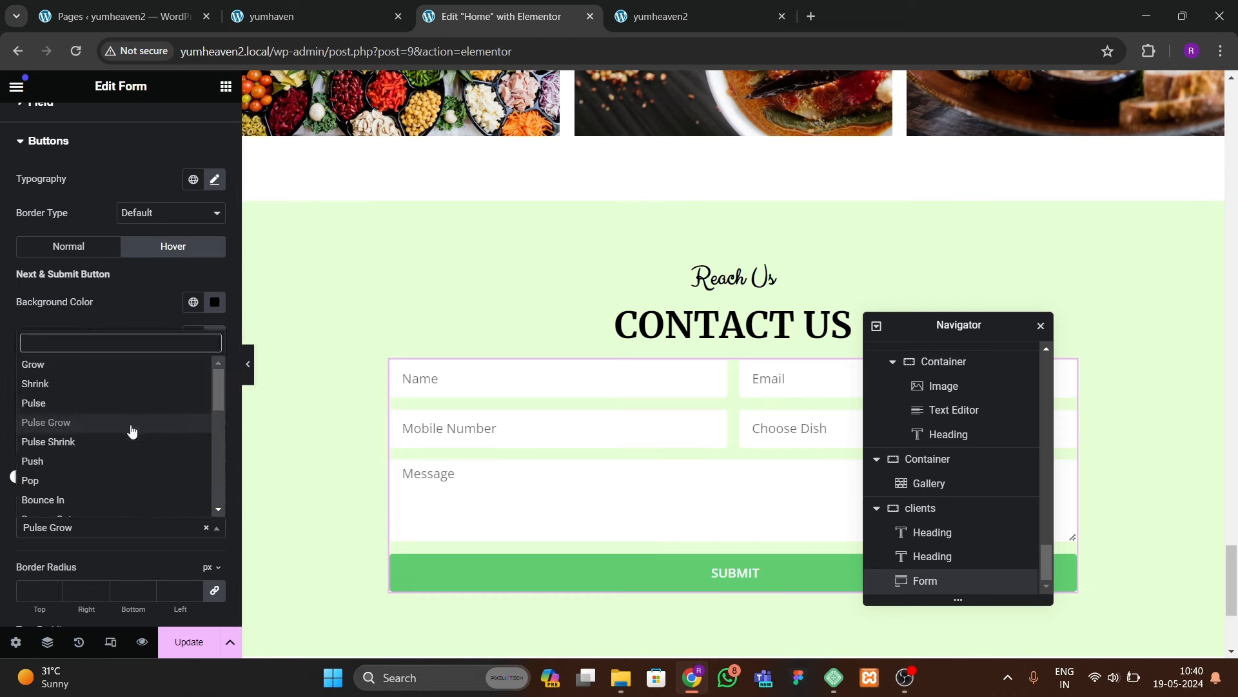
drag(219, 396, 223, 427)
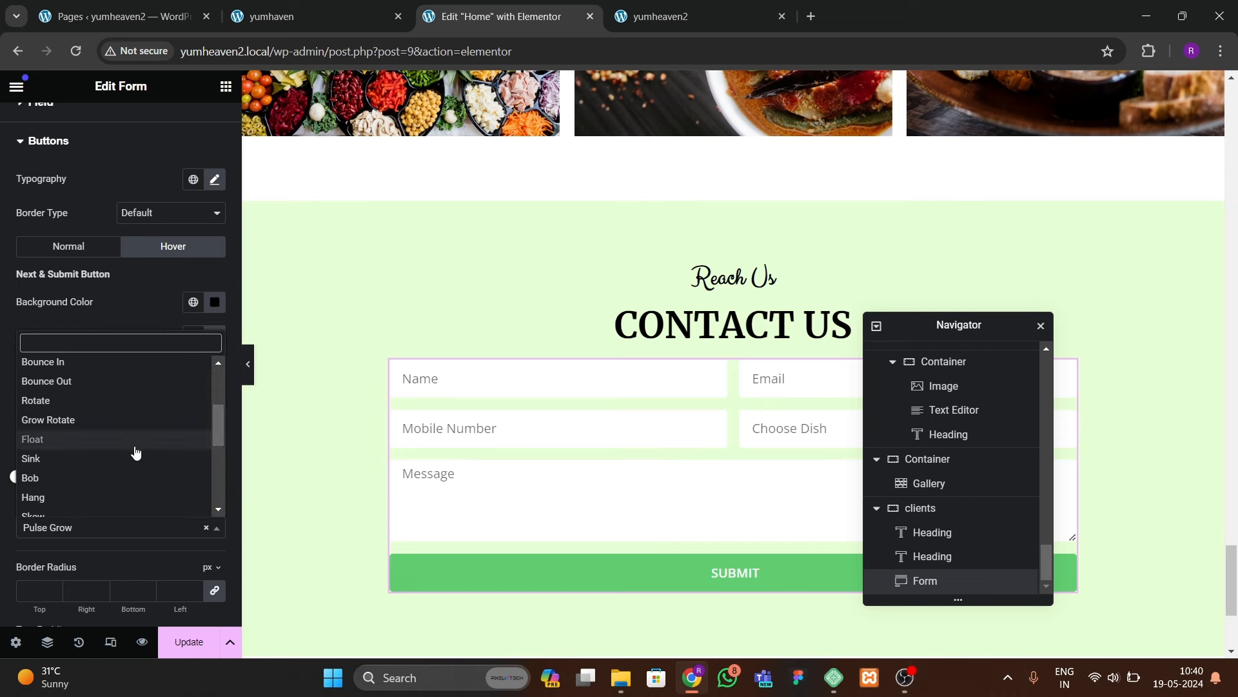
click(96, 458)
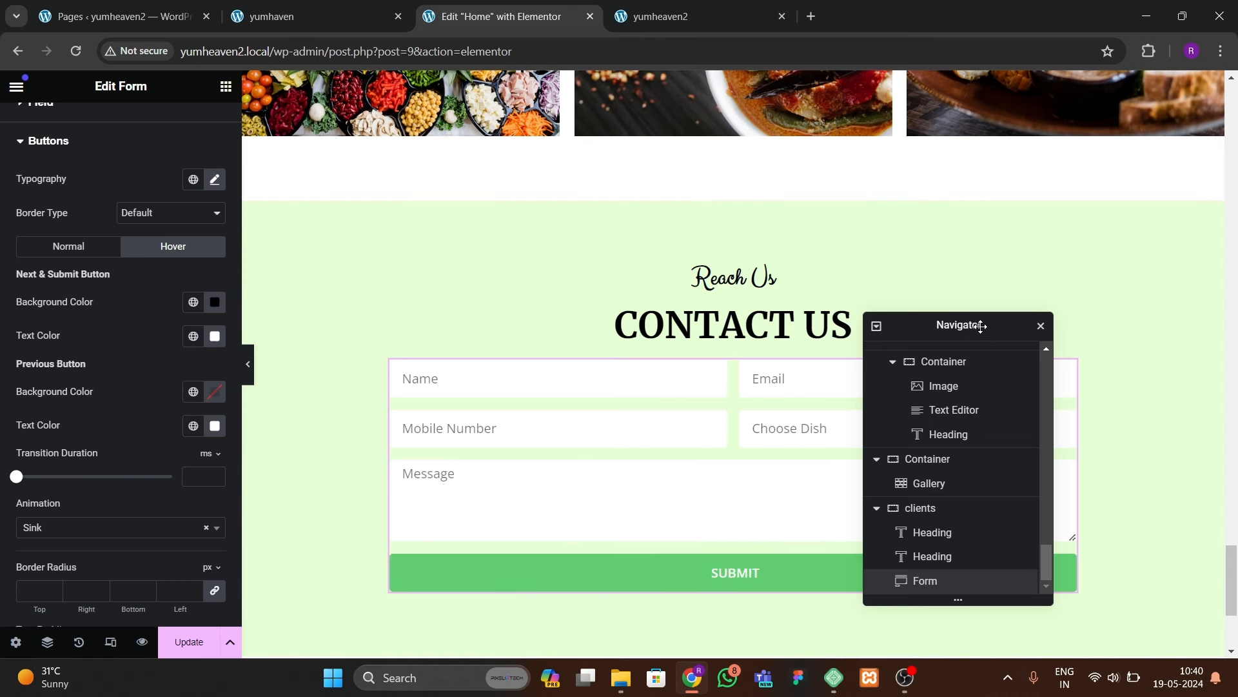
Step: Add a 20 px top margin to the form and update the home page
drag(985, 327, 808, 379)
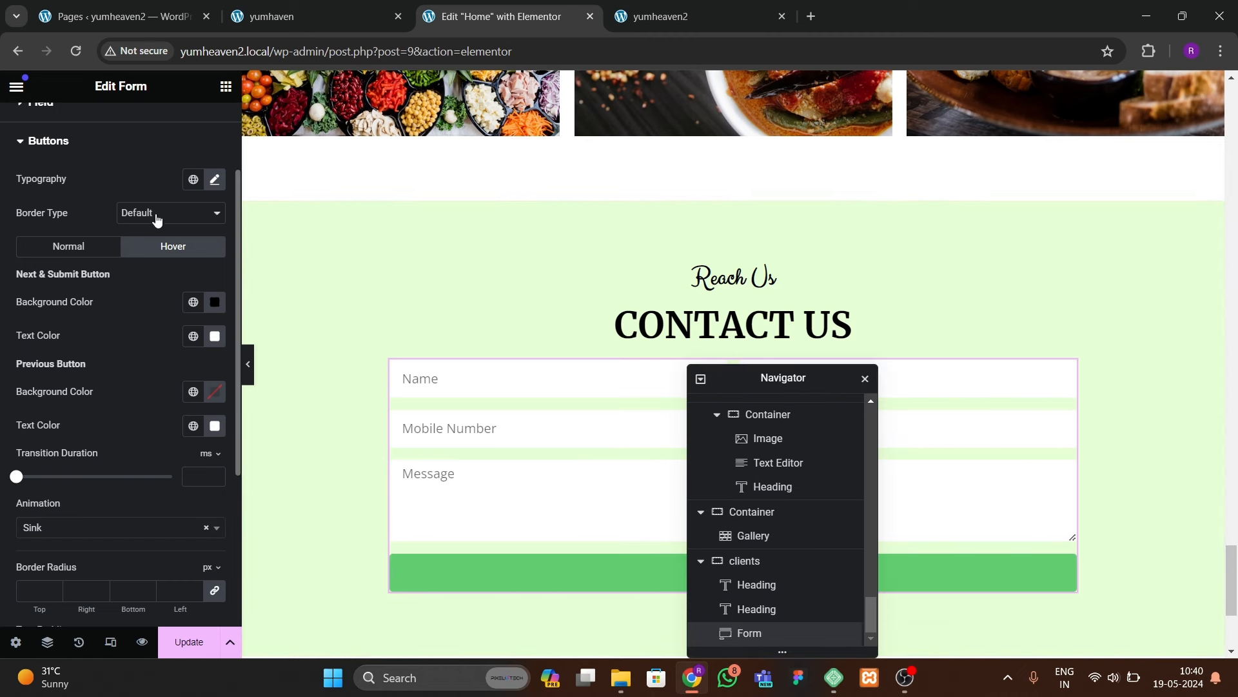
scroll(164, 238, up, 3)
click(197, 126)
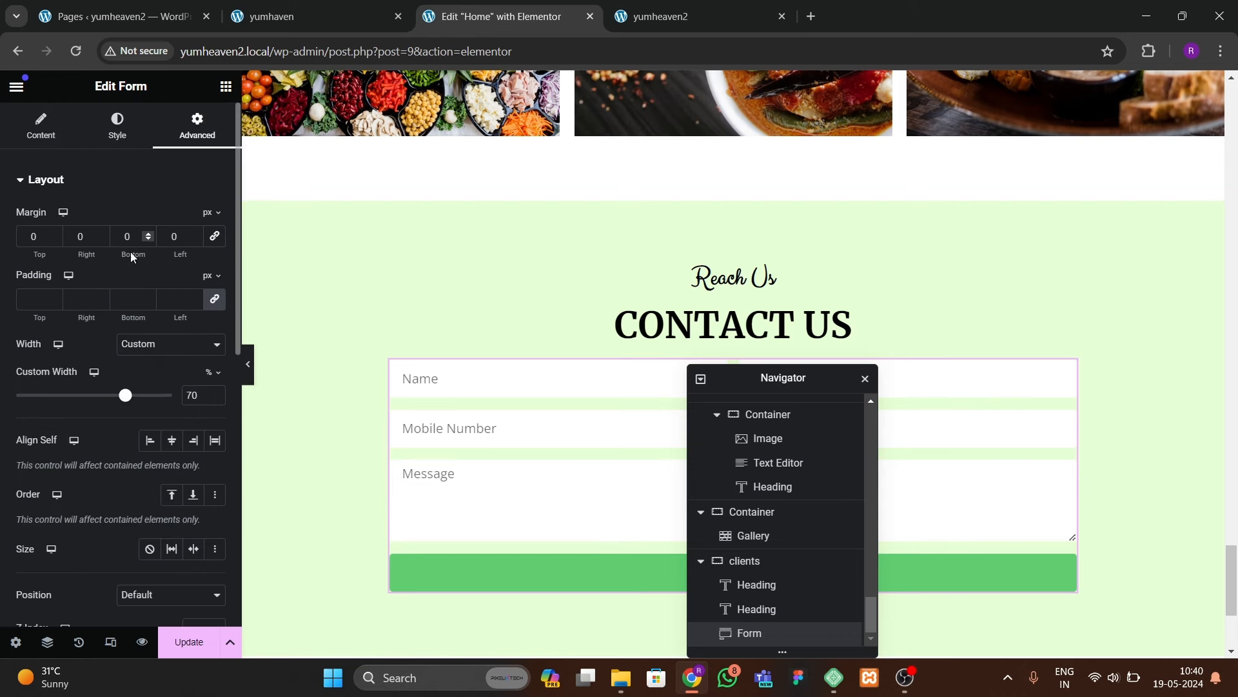
text(2)
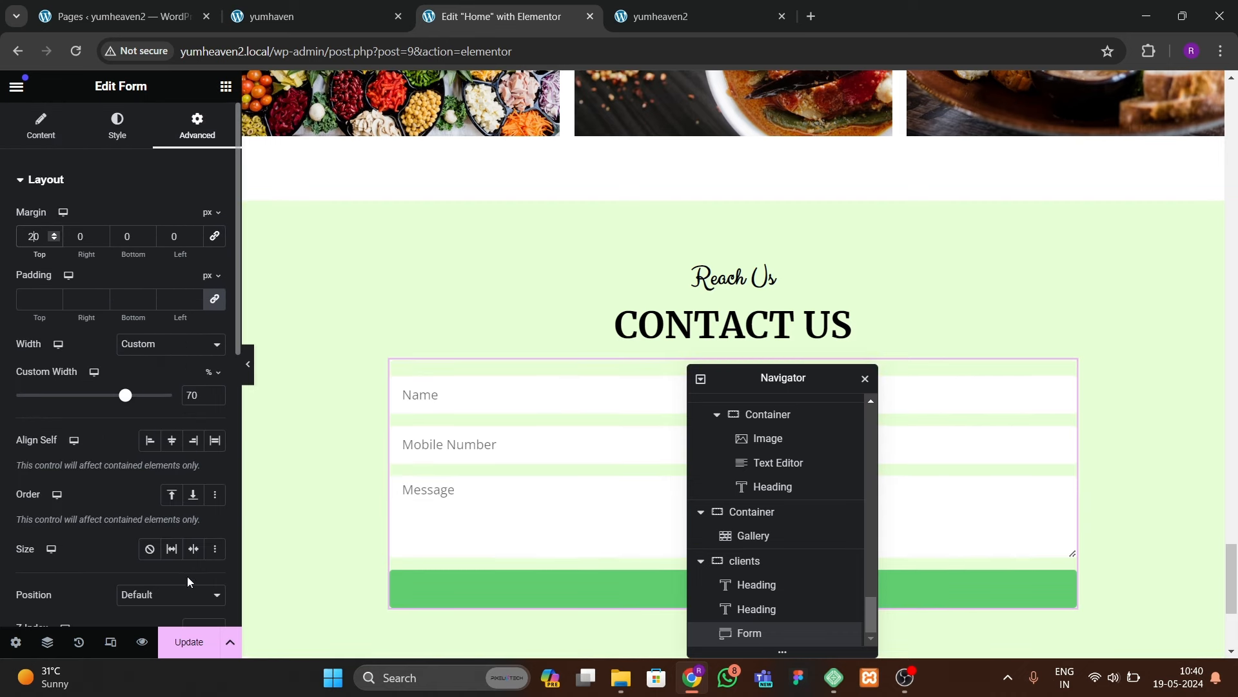
click(180, 639)
click(681, 19)
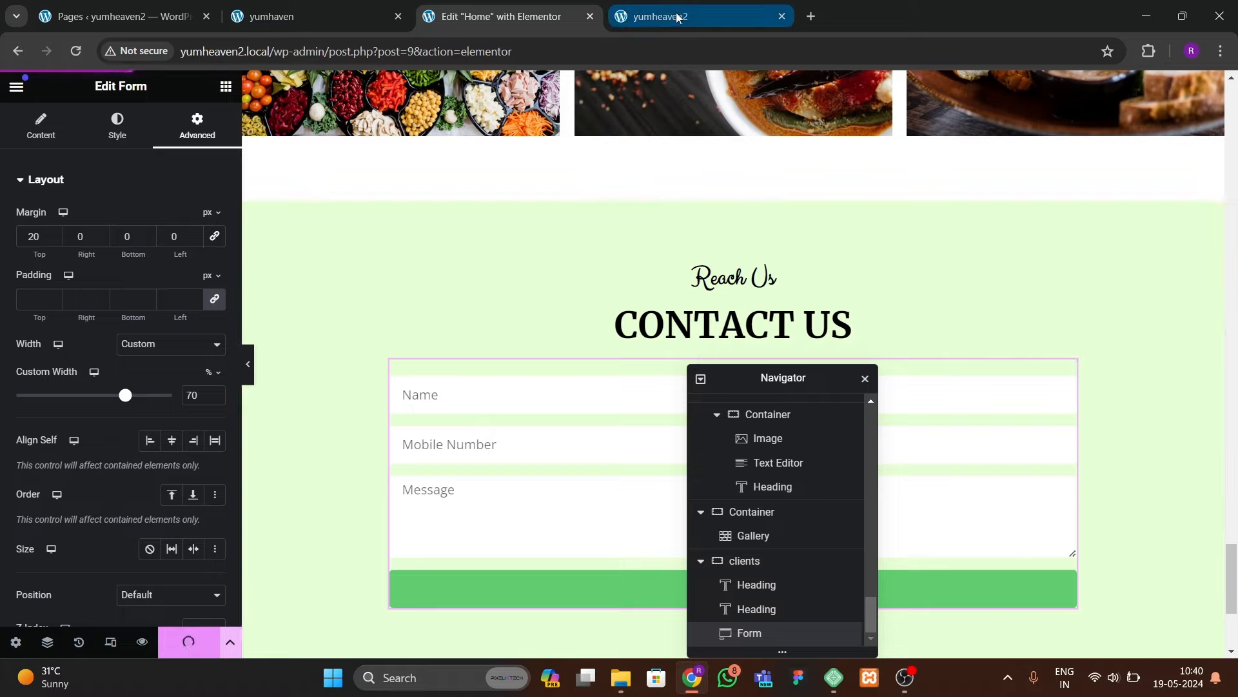
Step: Reload the live site to check the Contact Us form, compare the reference header, then return to Pages
click(75, 51)
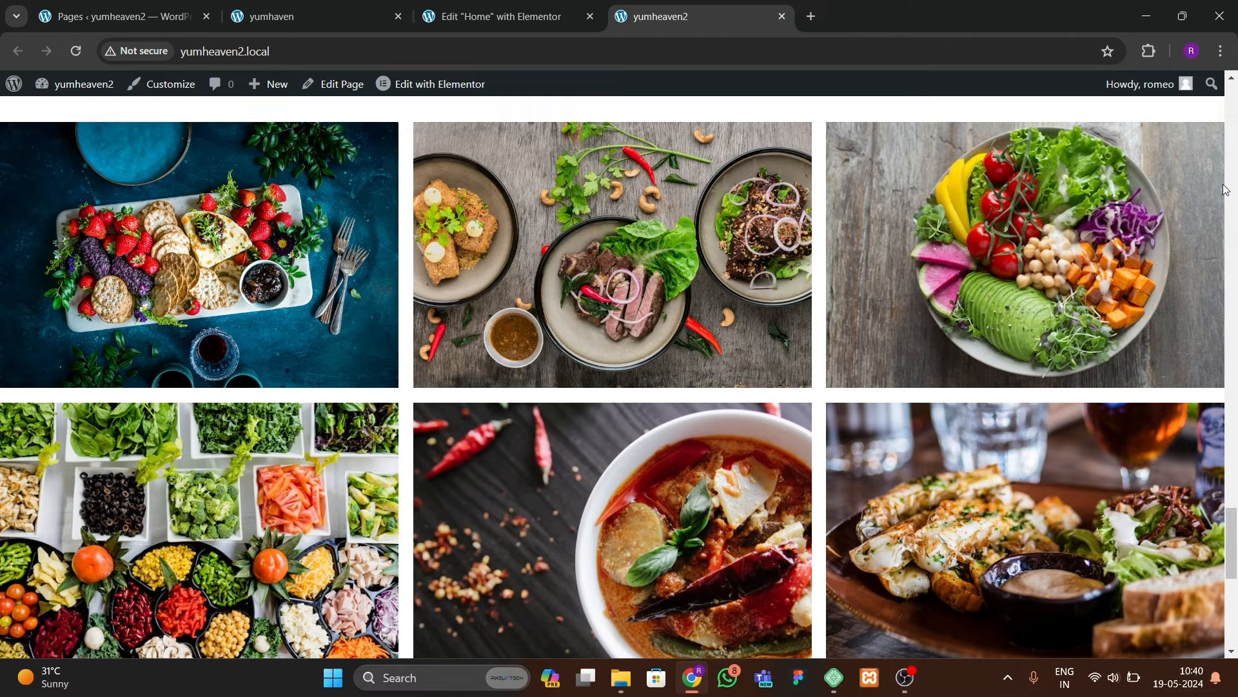
click(1233, 254)
drag(1232, 304, 1214, 649)
scroll(1221, 611, down, 3)
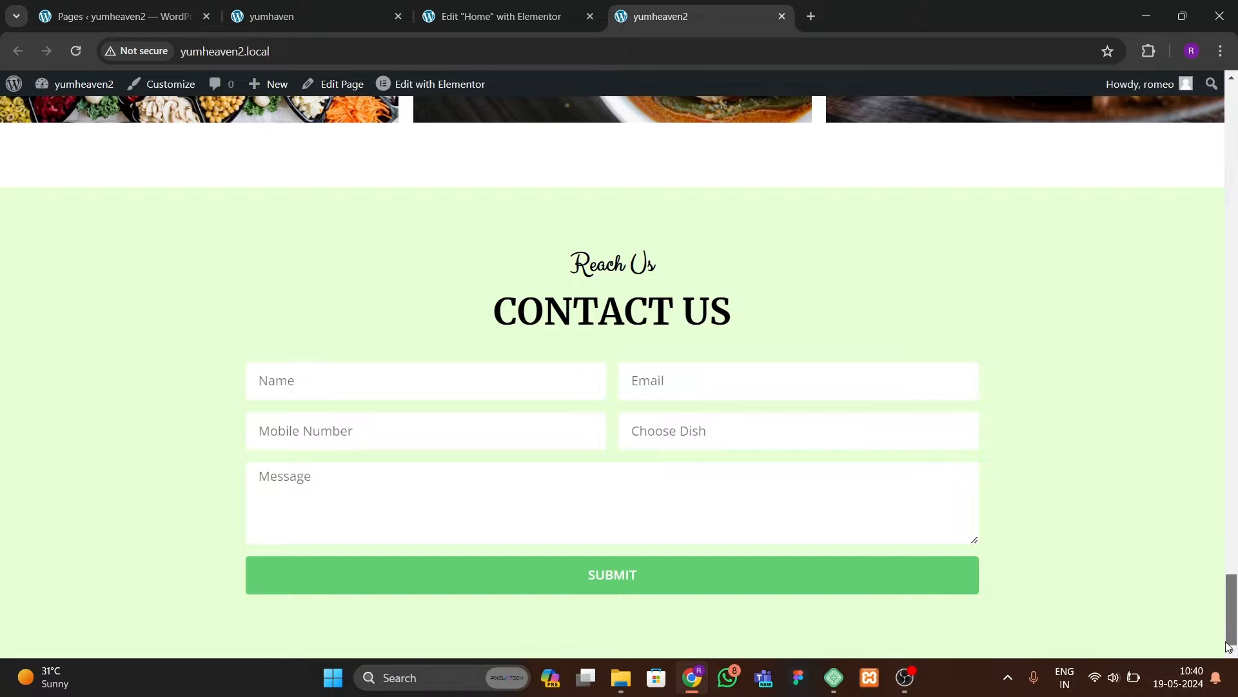
drag(1227, 645, 1203, 143)
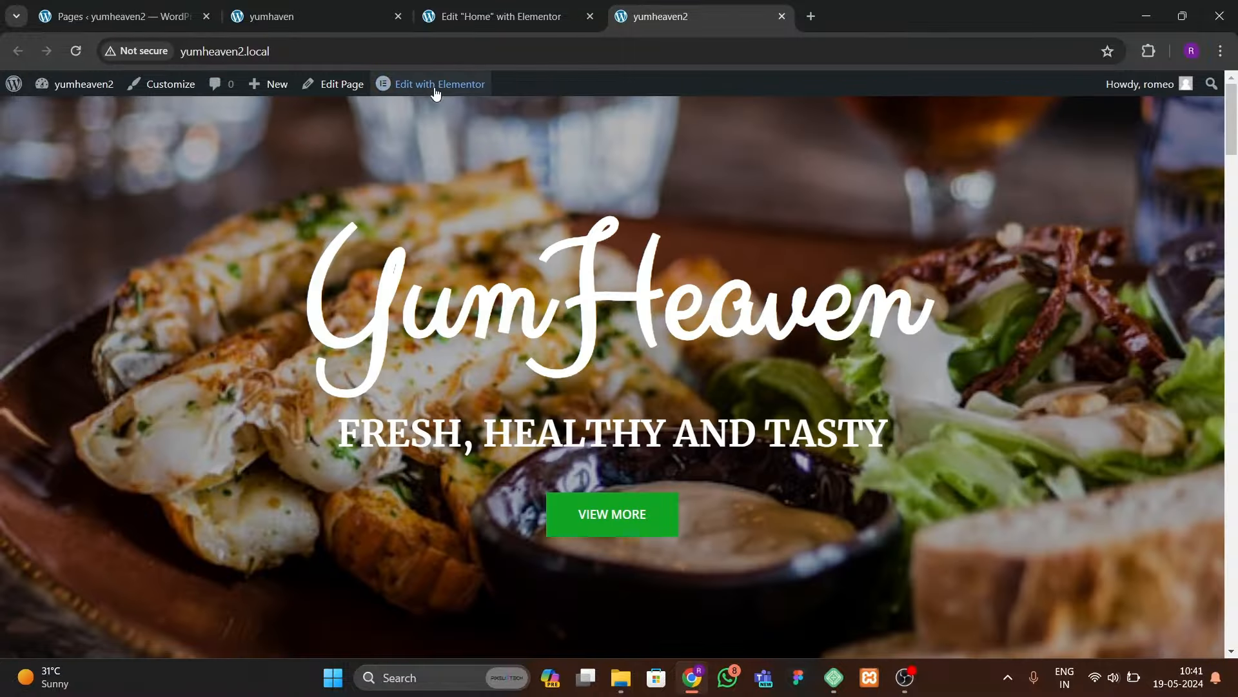
click(460, 24)
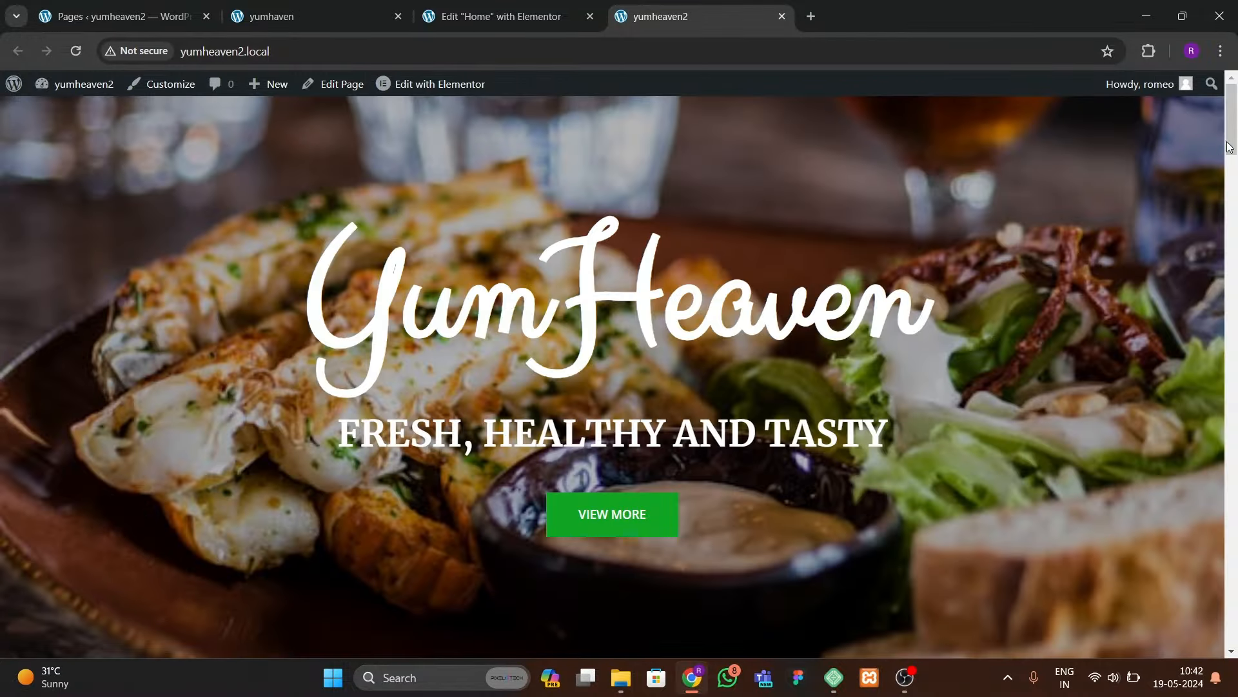
mouse_move(1231, 146)
mouse_down()
mouse_move(1233, 603)
mouse_move(1231, 122)
mouse_up()
click(348, 12)
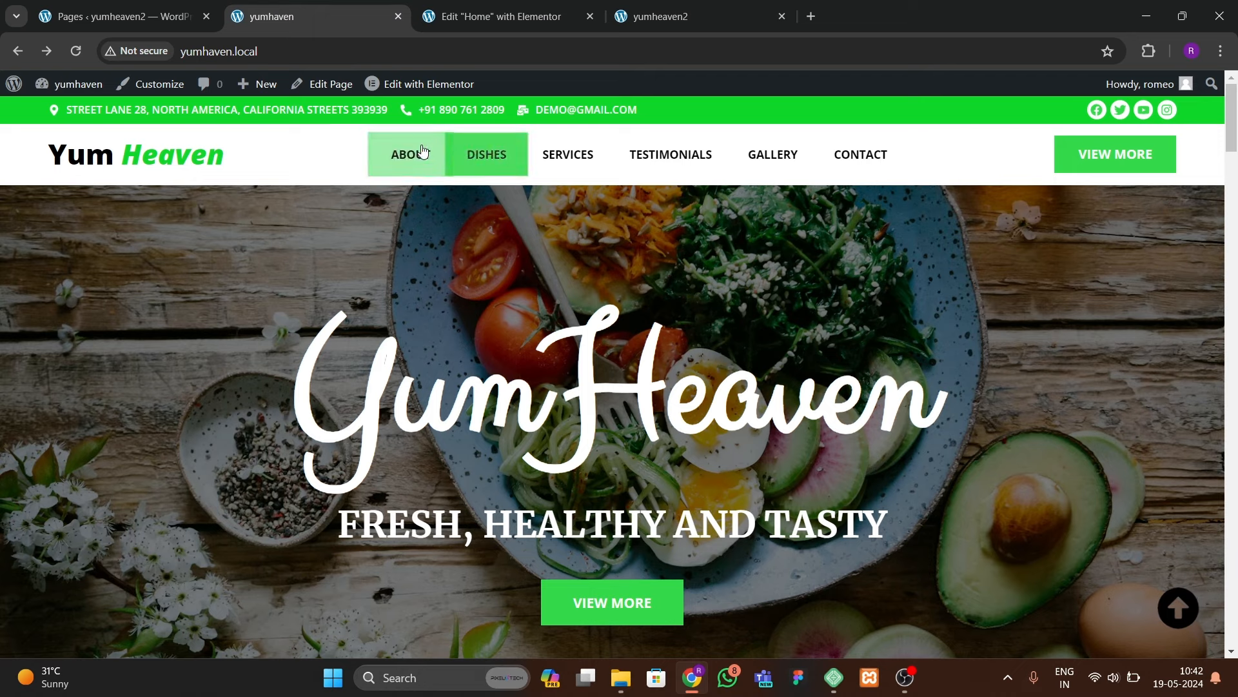
click(480, 16)
Step: Open Theme Builder in a new tab, start a new Header template and dismiss the library
click(150, 25)
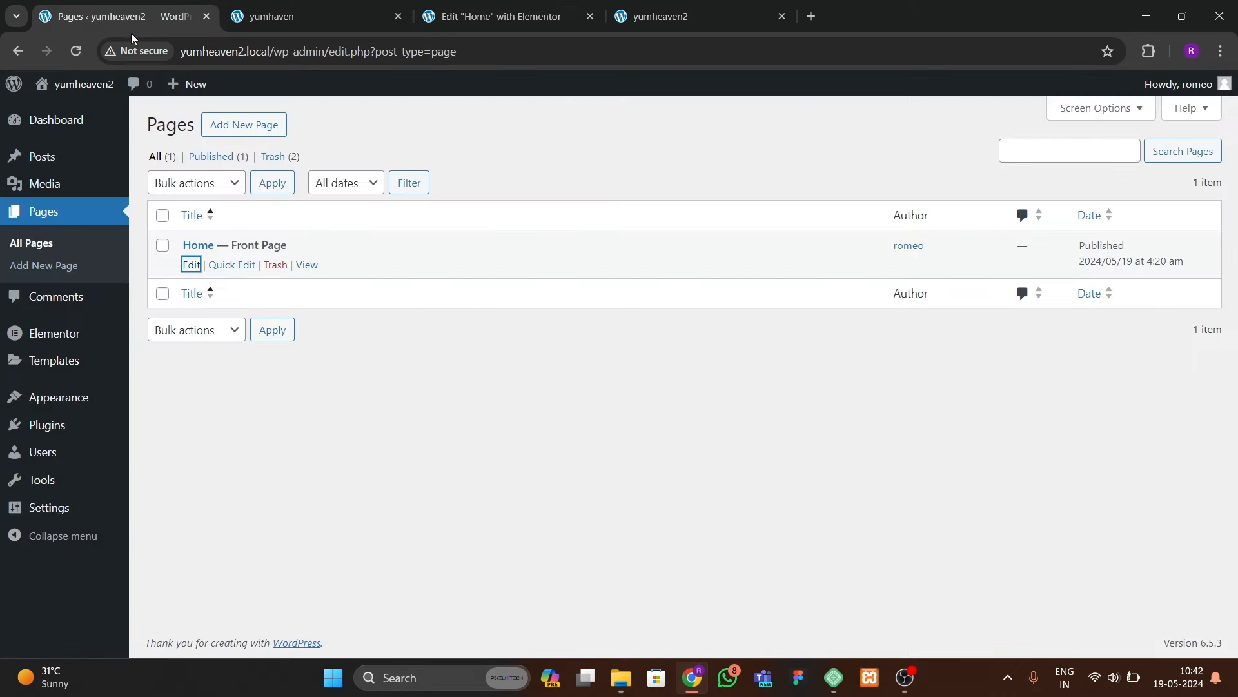
mouse_move(53, 363)
right_click(180, 414)
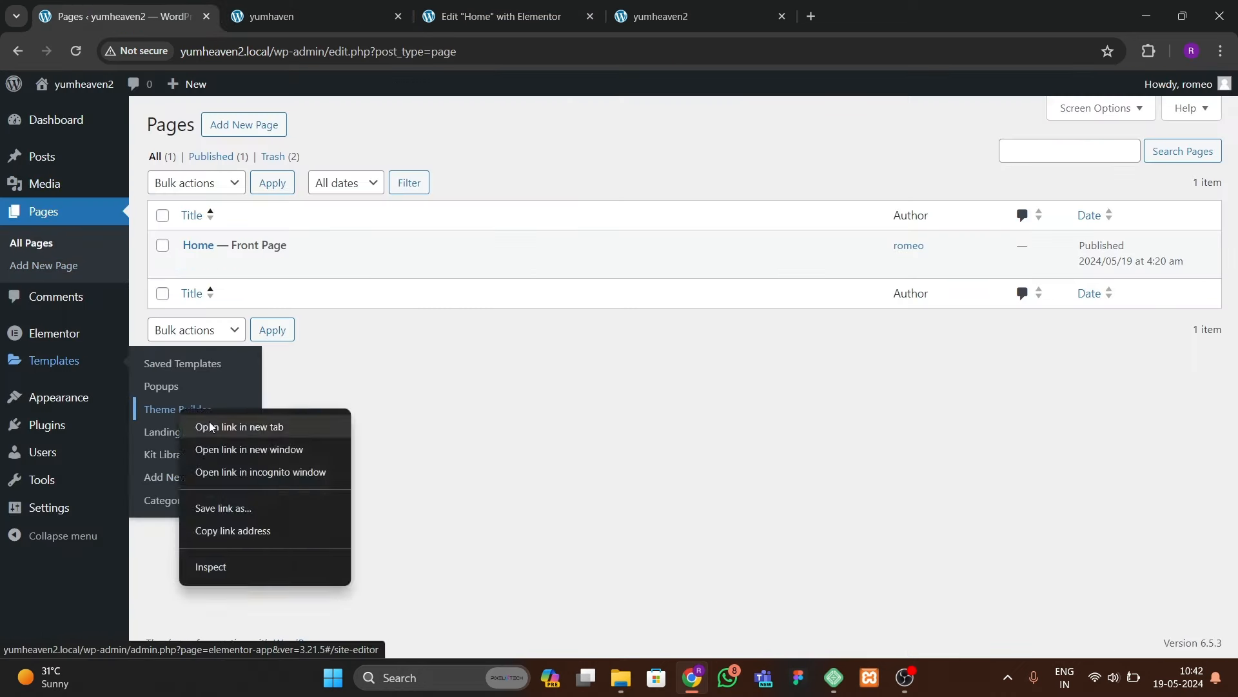
click(211, 425)
click(309, 16)
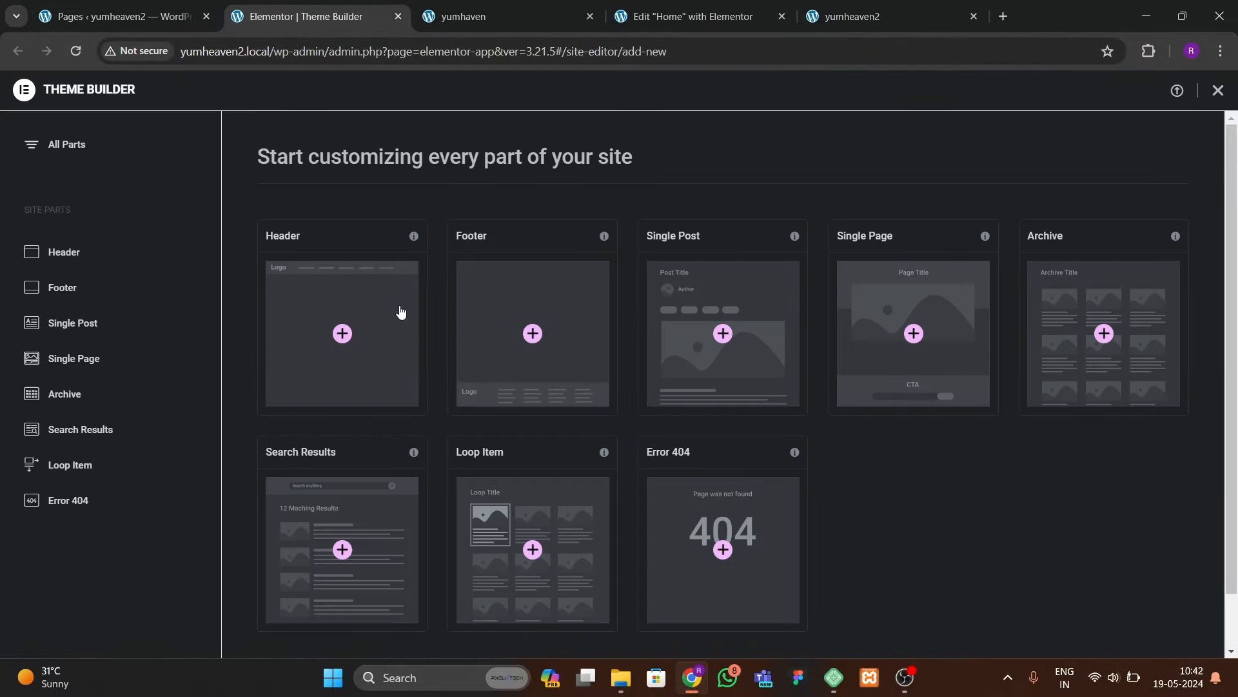
click(352, 348)
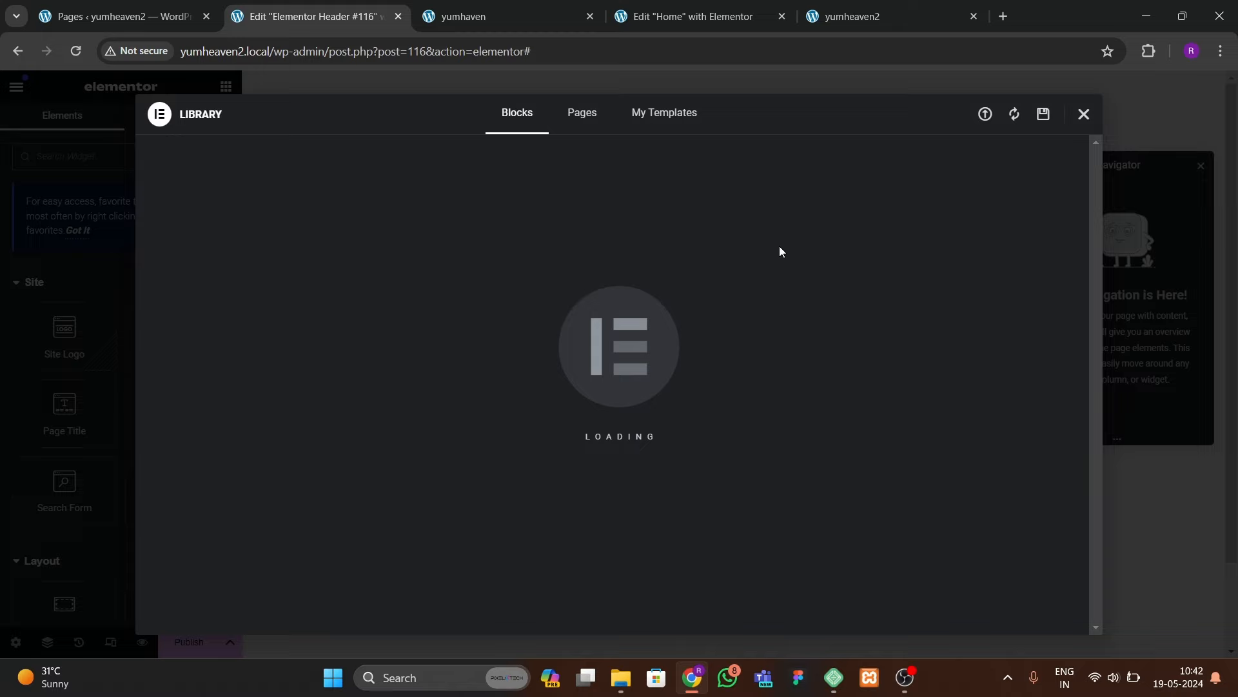
click(1083, 115)
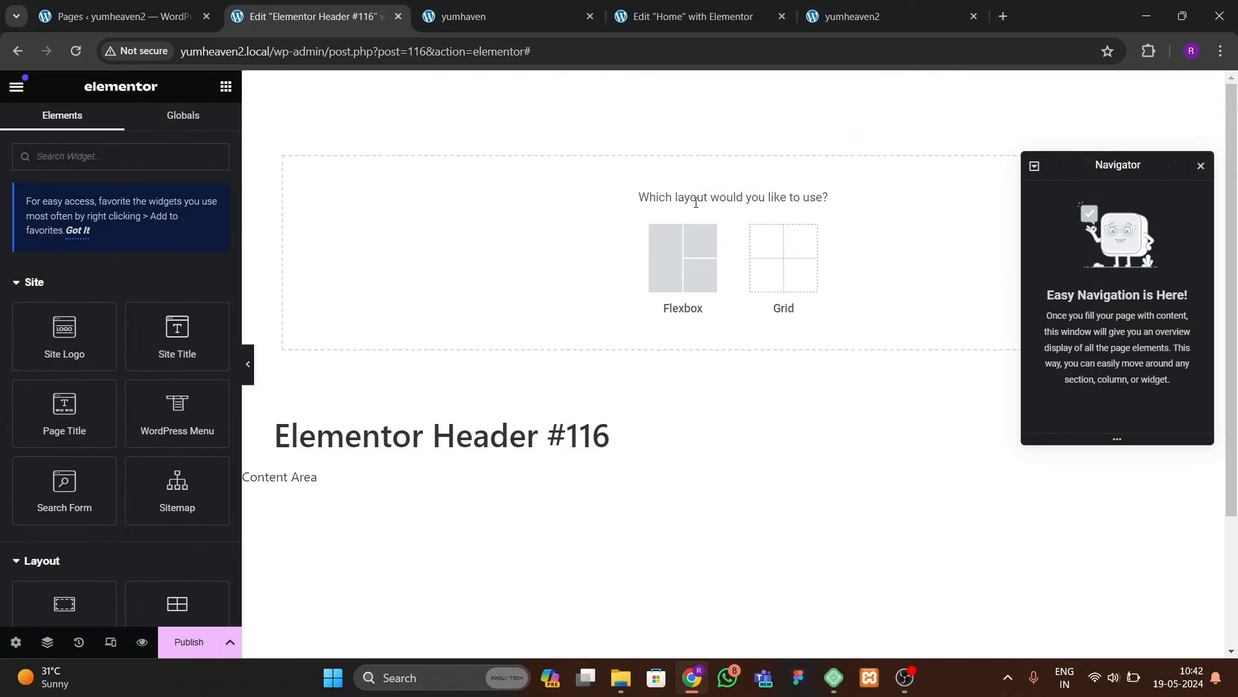
Step: Add a Flexbox container to the header and fill it with the global green colour
click(683, 258)
click(597, 244)
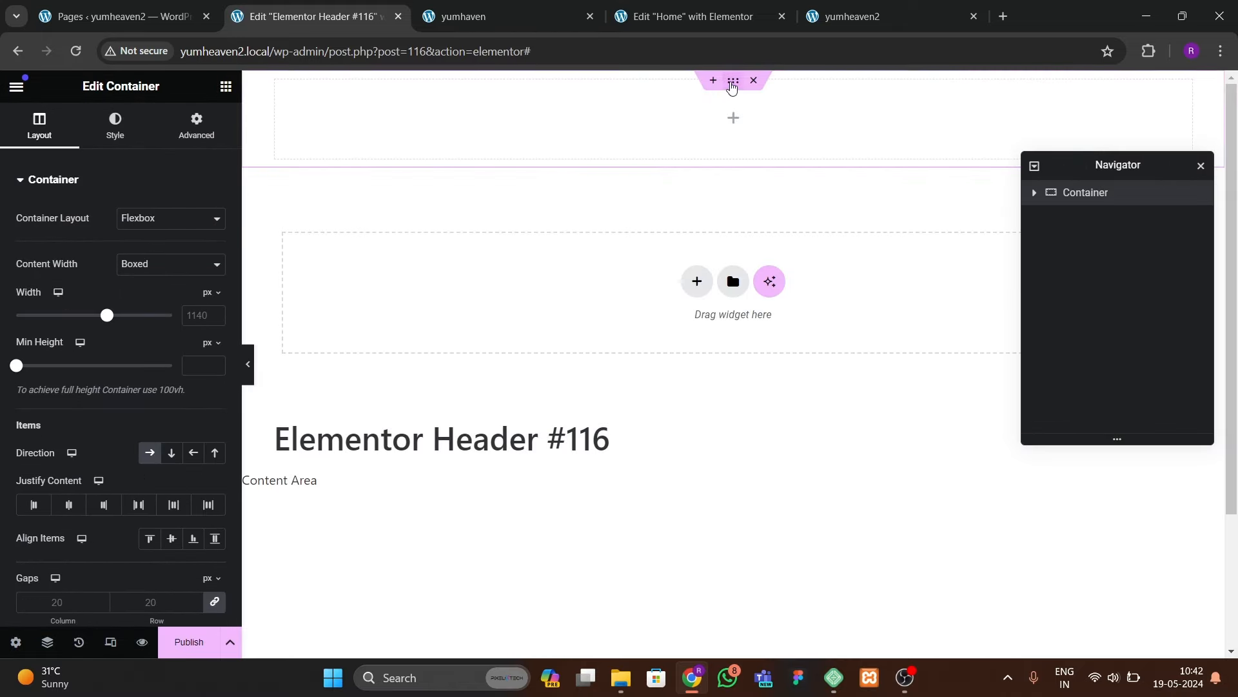
click(115, 125)
click(150, 253)
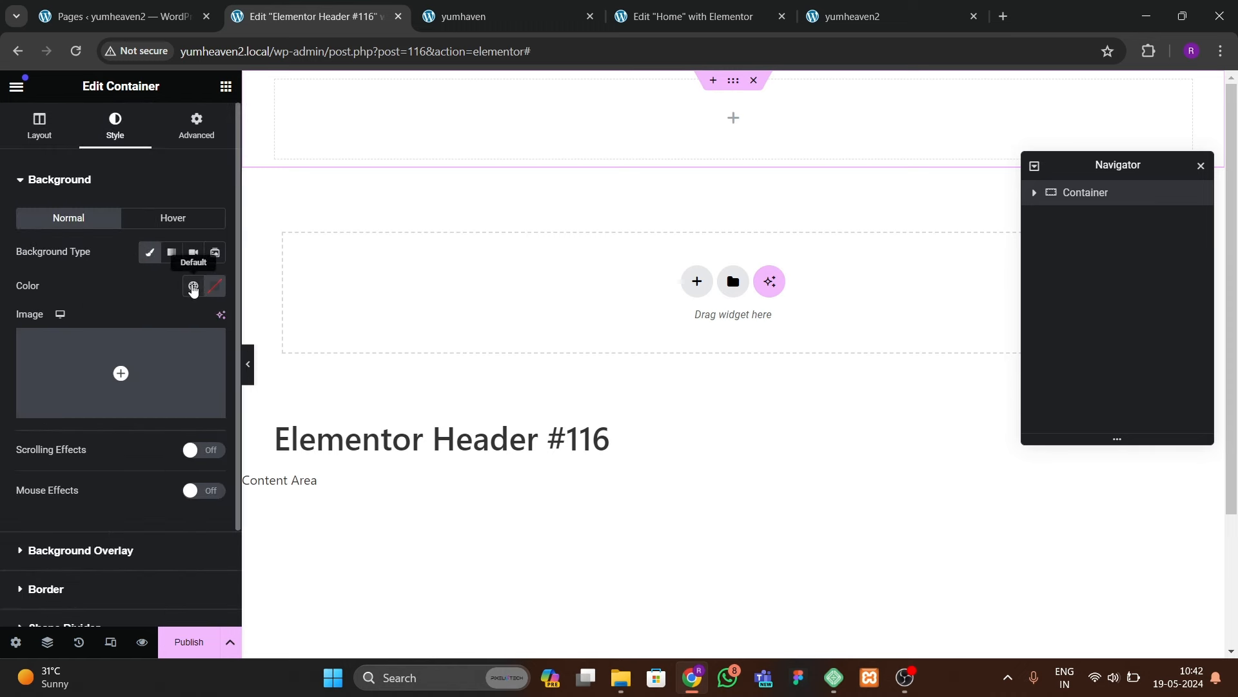
click(193, 287)
click(111, 483)
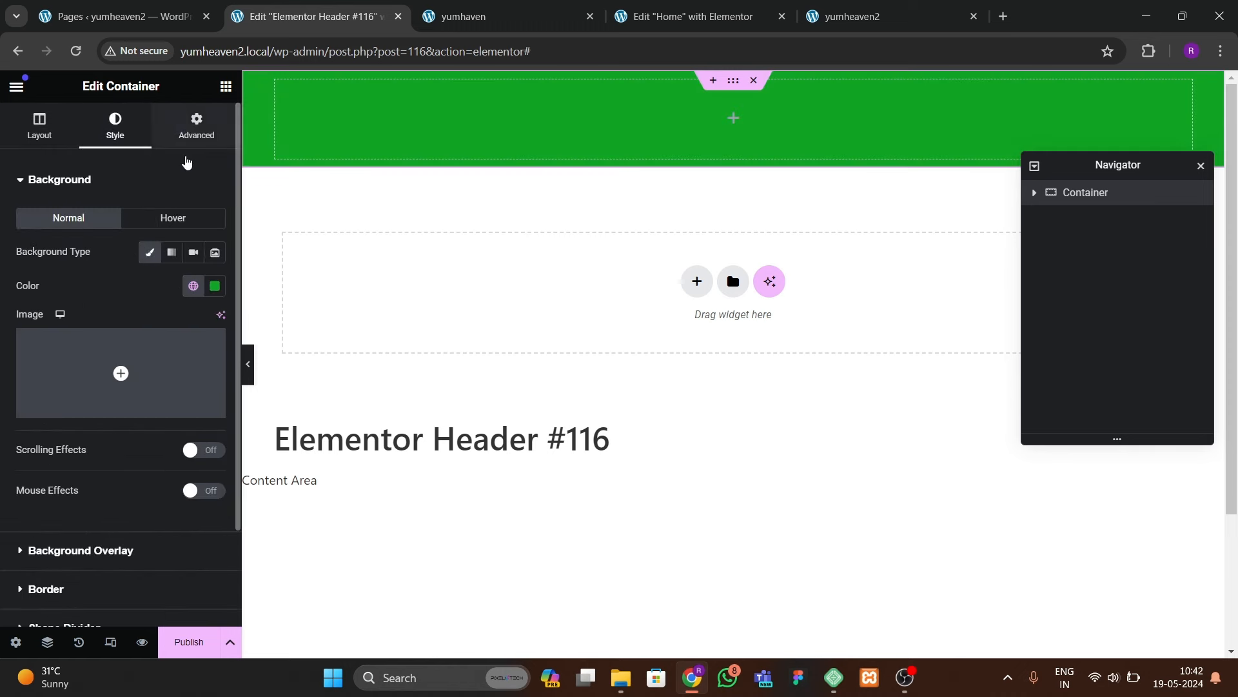
Step: Set the container width to 1400 px and show the widget library
click(196, 126)
click(26, 129)
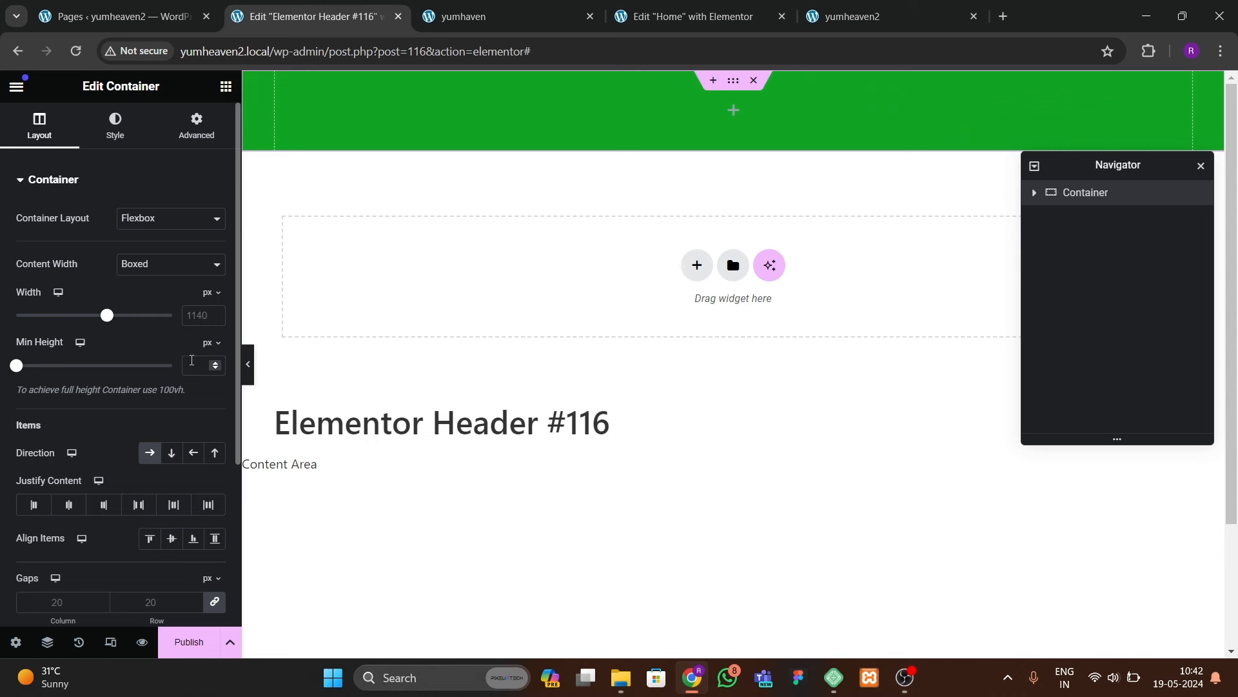
text(1400)
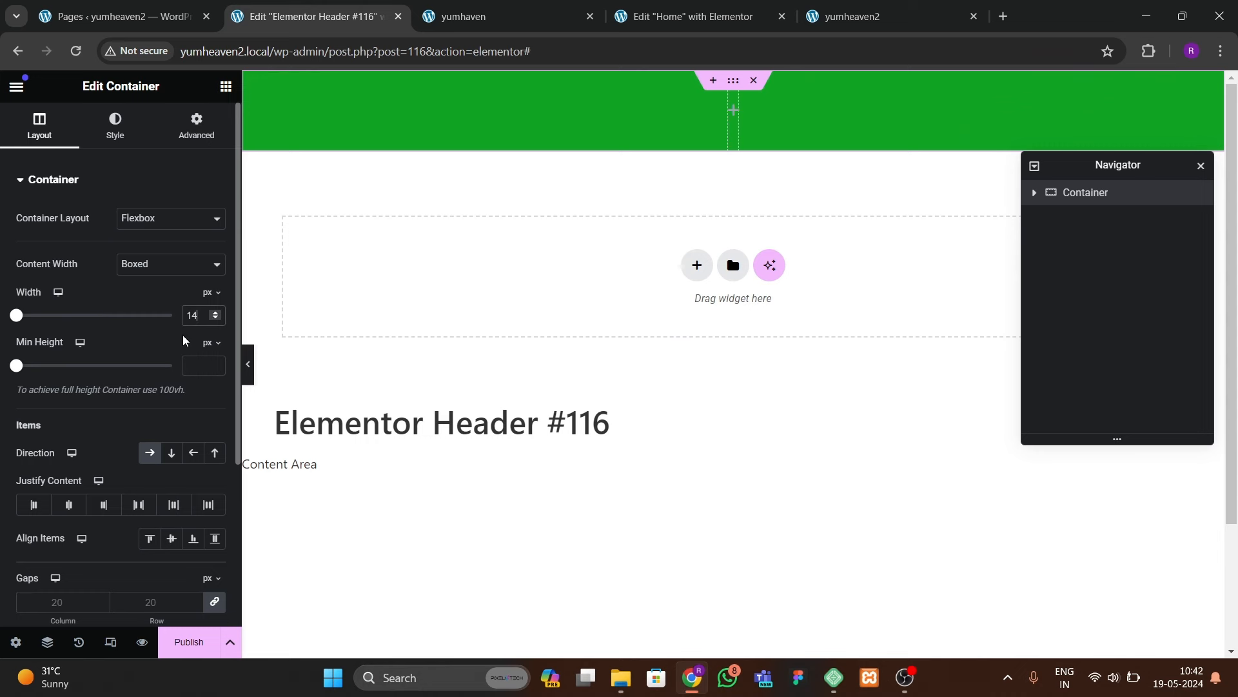
click(194, 141)
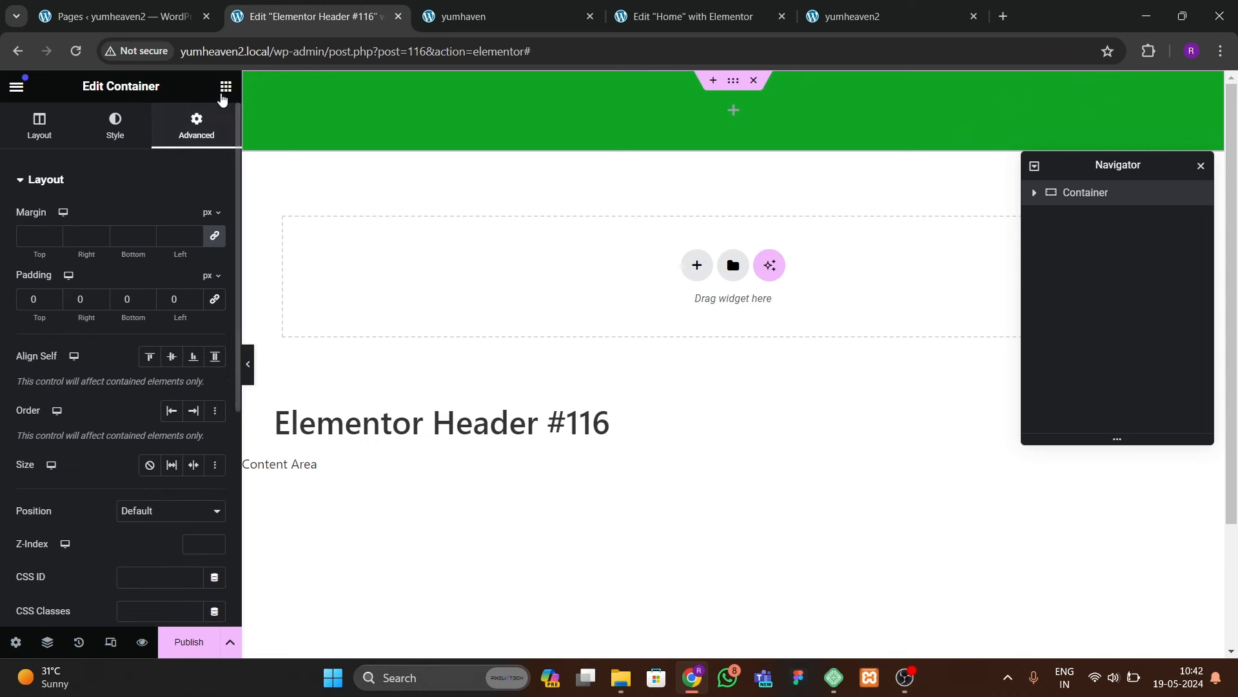
click(225, 88)
Step: Add an Icon List to the green bar and give its first item a map-marker icon
text(list)
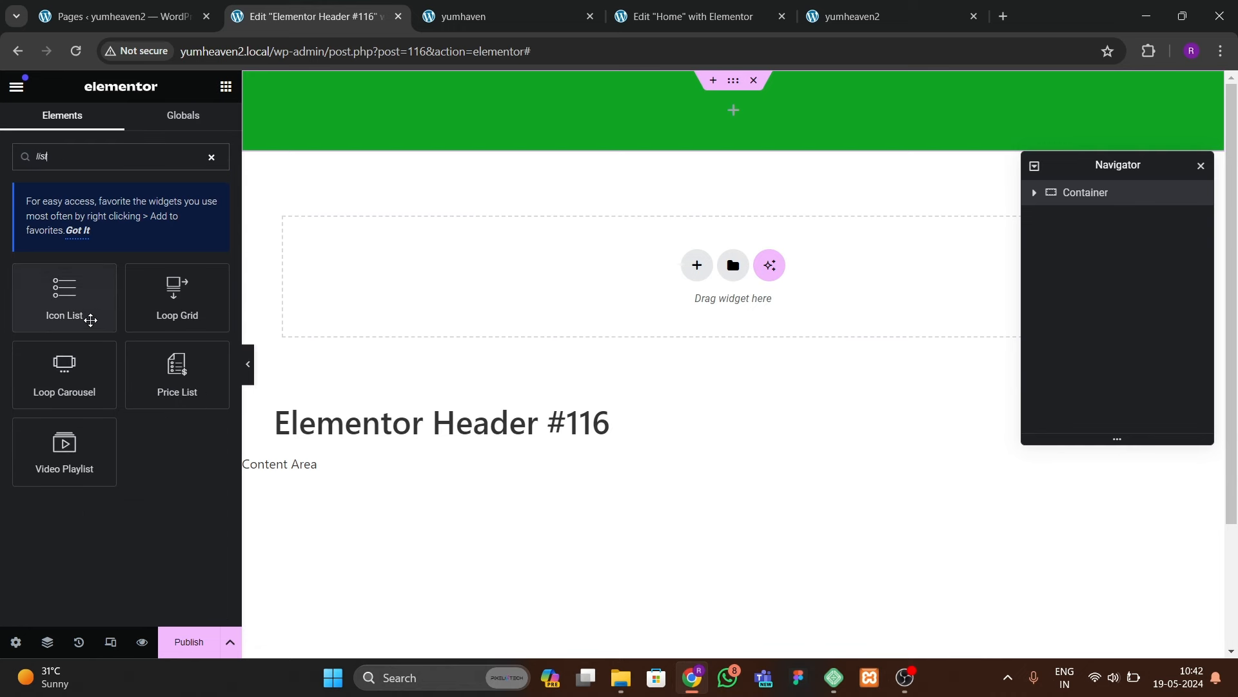
drag(90, 318, 491, 123)
click(71, 277)
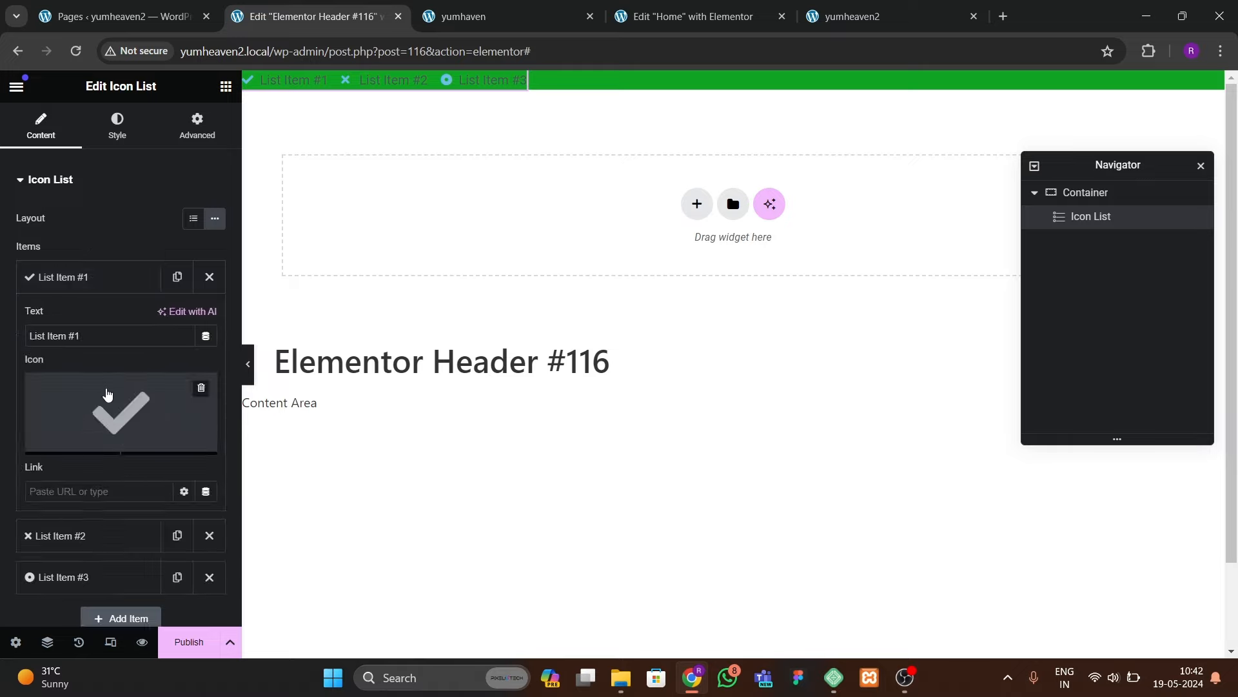
click(113, 413)
click(584, 150)
text(map)
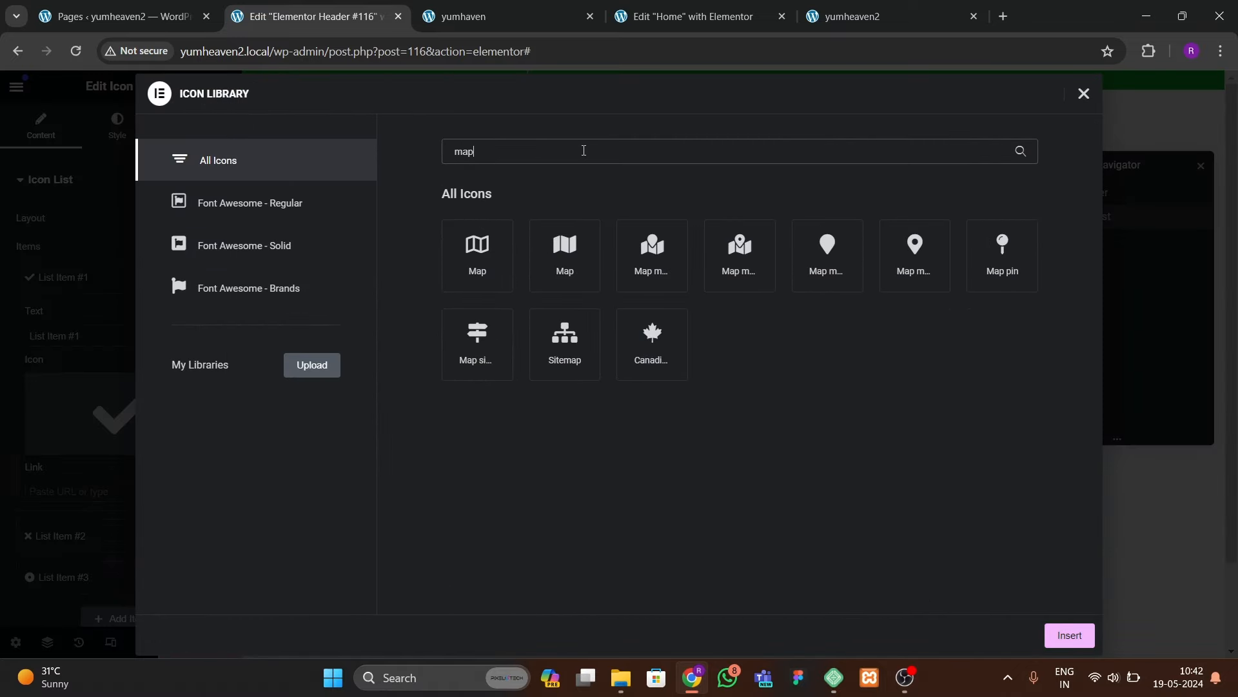
click(919, 284)
click(1051, 633)
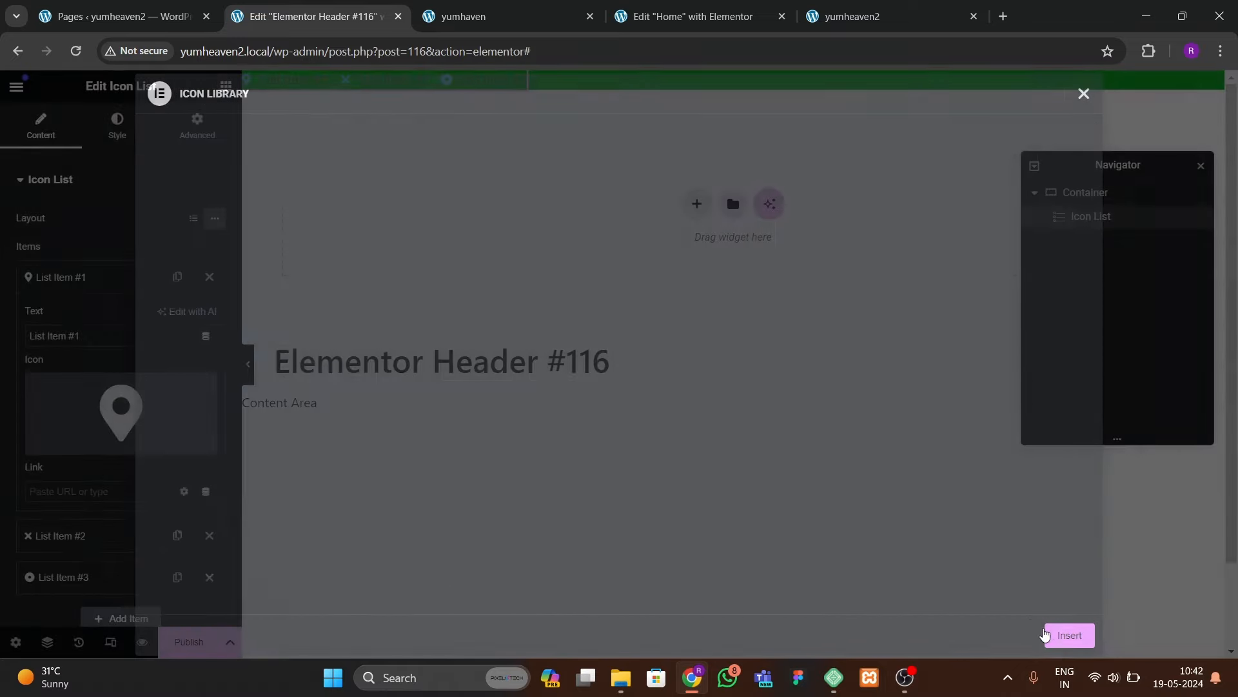
Step: Copy the street address from the live site into the first item's text
drag(46, 332, 18, 331)
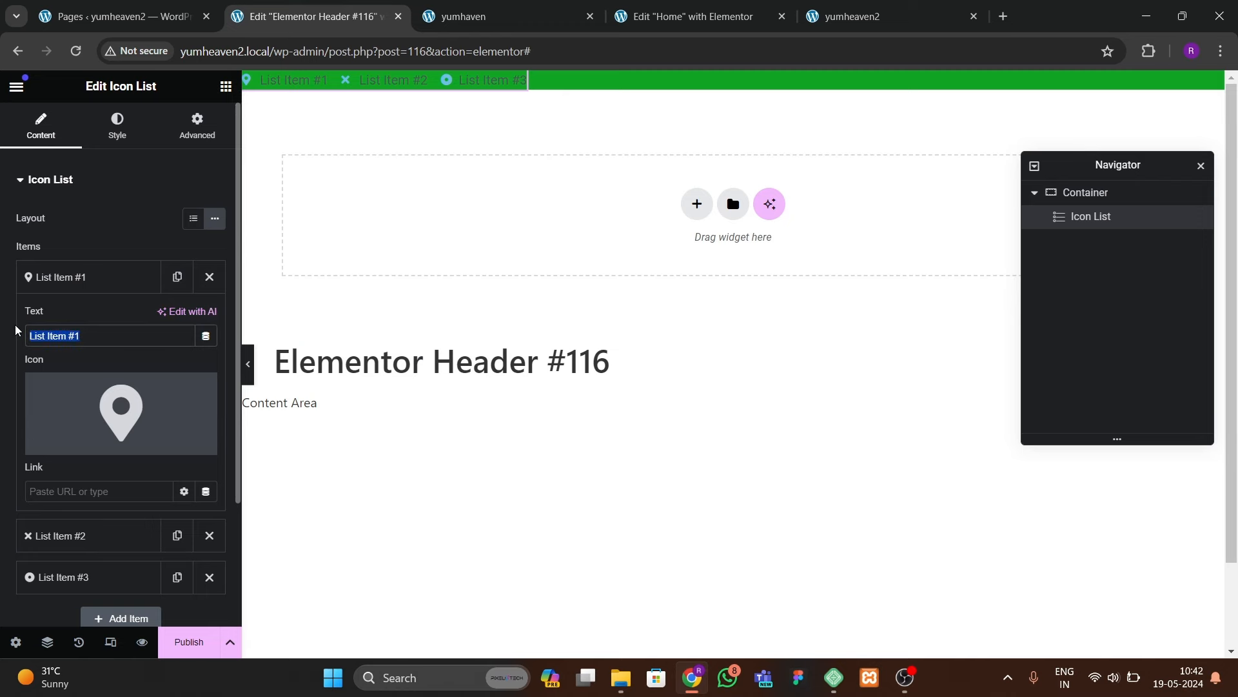
click(465, 19)
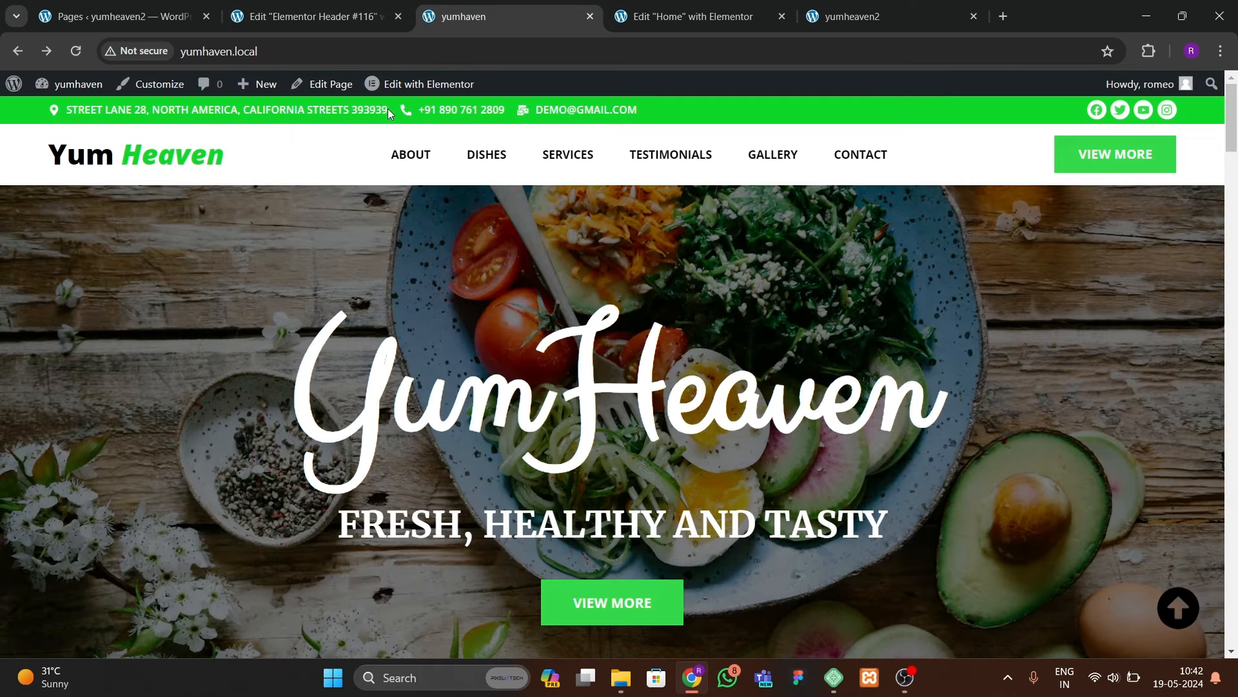
drag(388, 109, 68, 111)
key(ctrl+c)
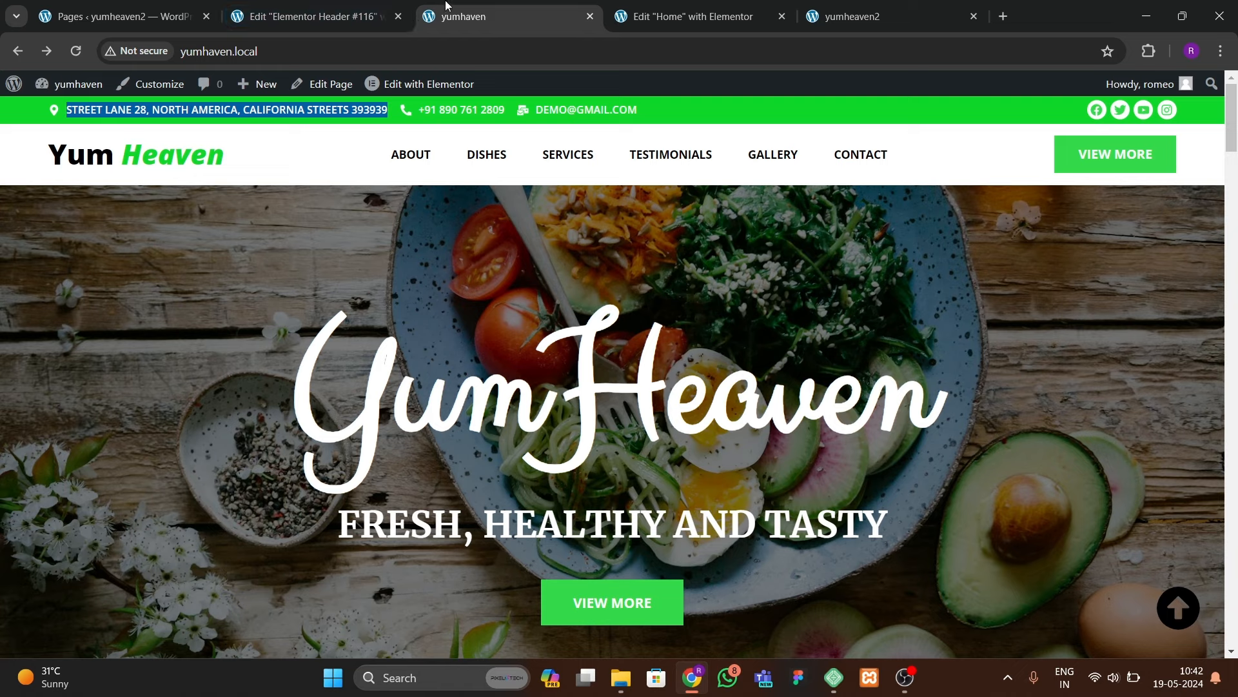
click(682, 14)
click(310, 16)
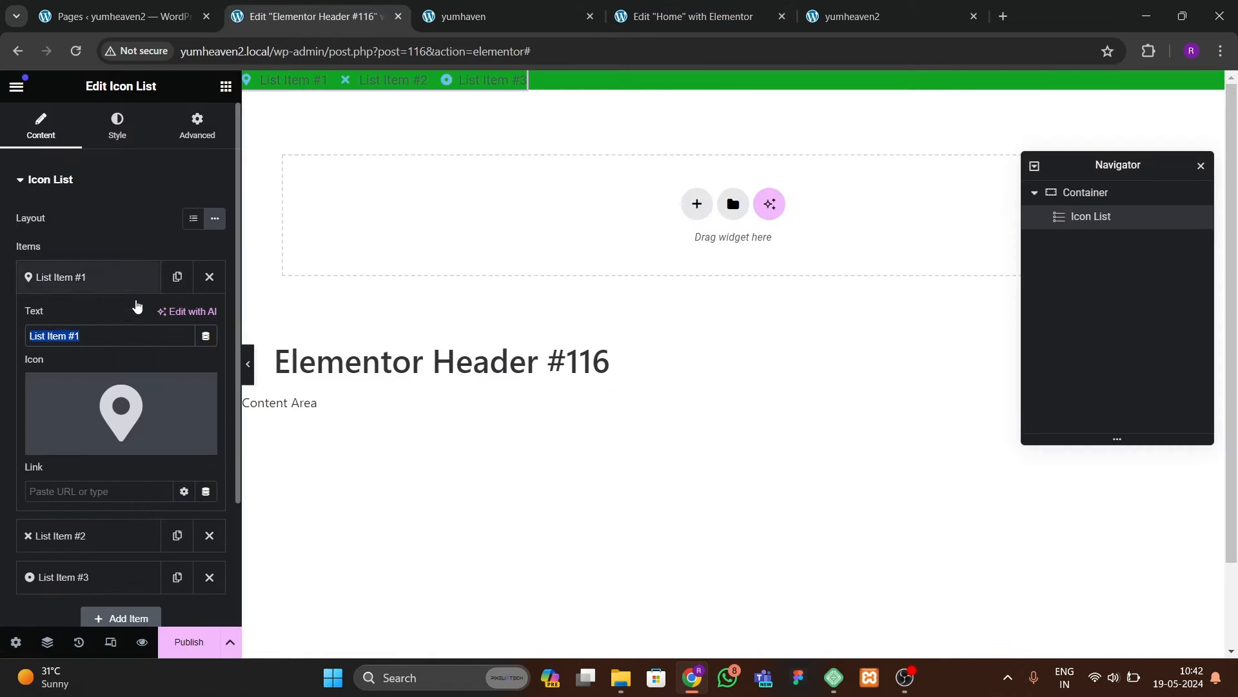
drag(122, 330, 1, 336)
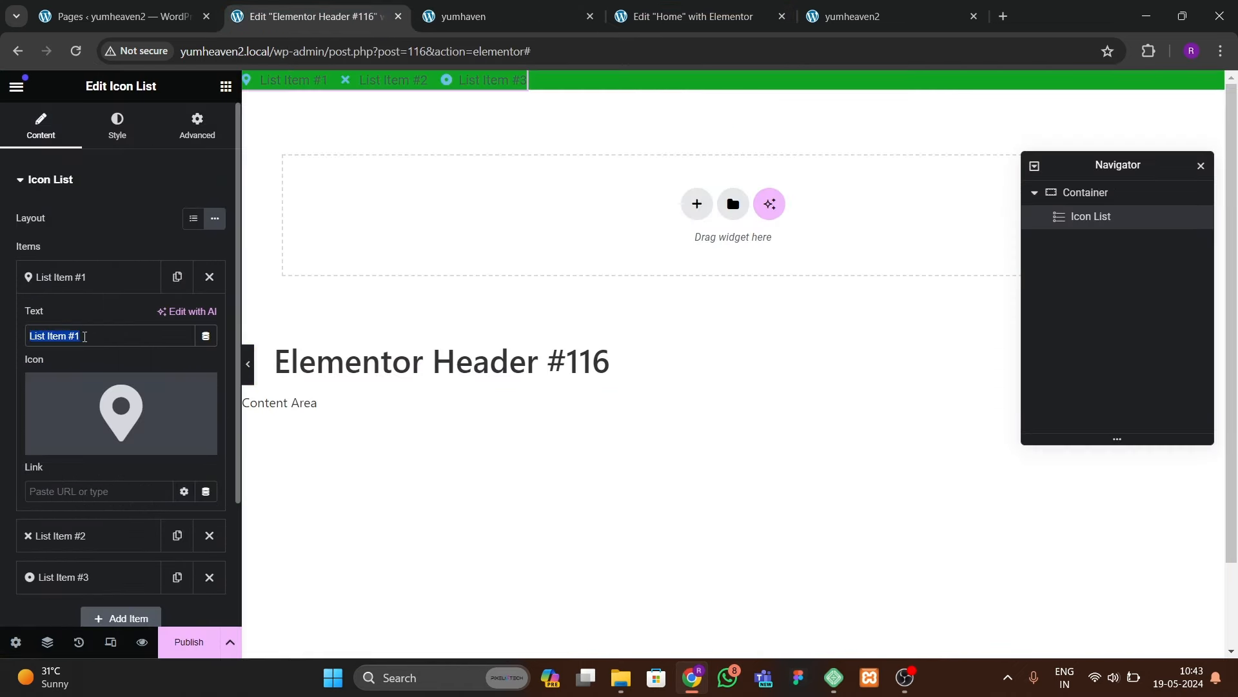
key(ctrl+v)
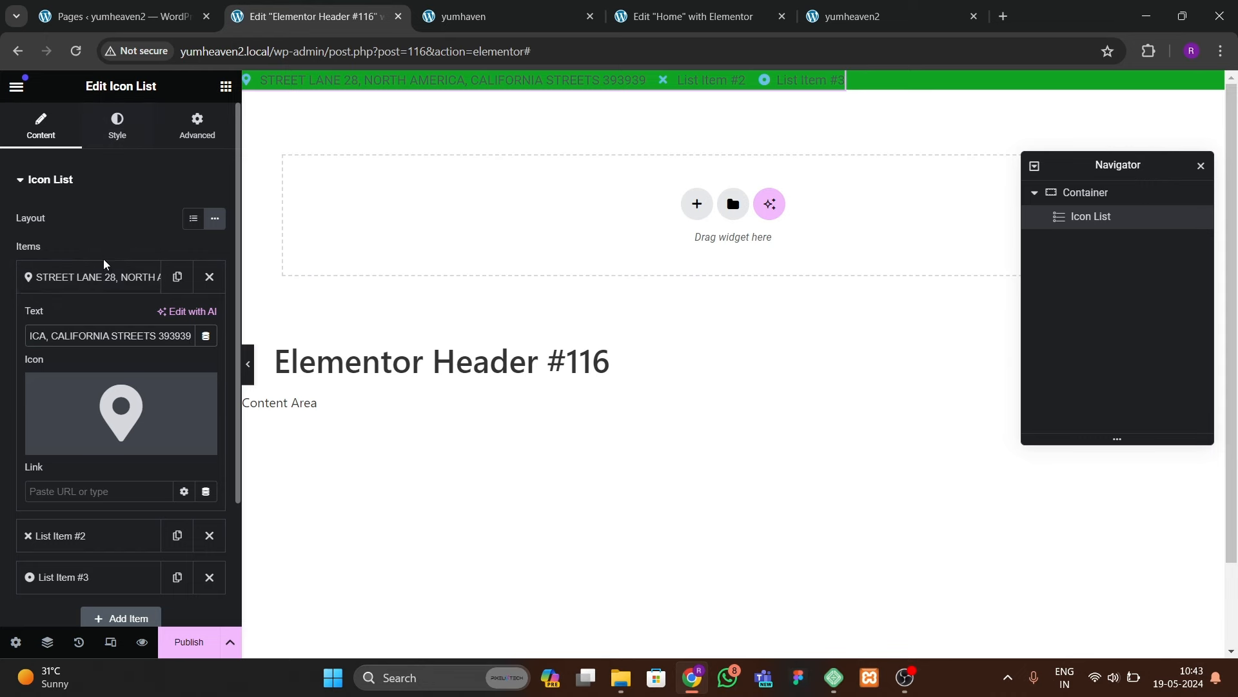
click(103, 277)
Step: Give the second item a phone icon and enter the phone number as its text
click(109, 319)
click(104, 434)
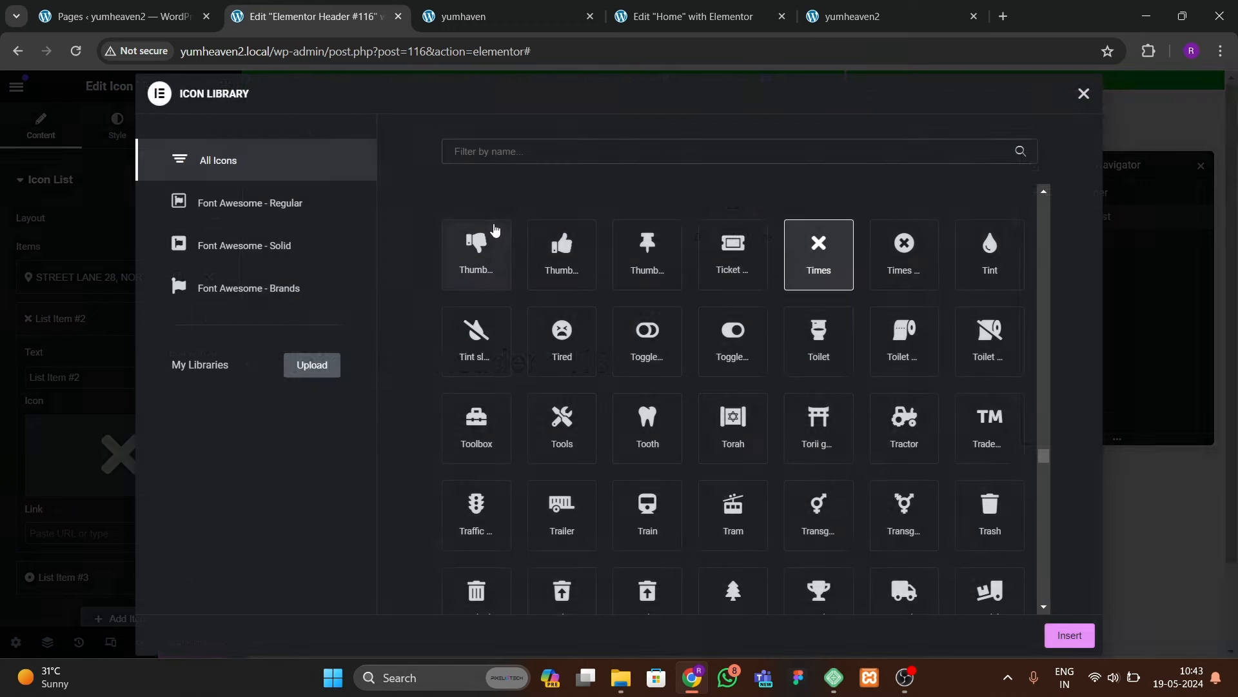
click(528, 155)
text(phone)
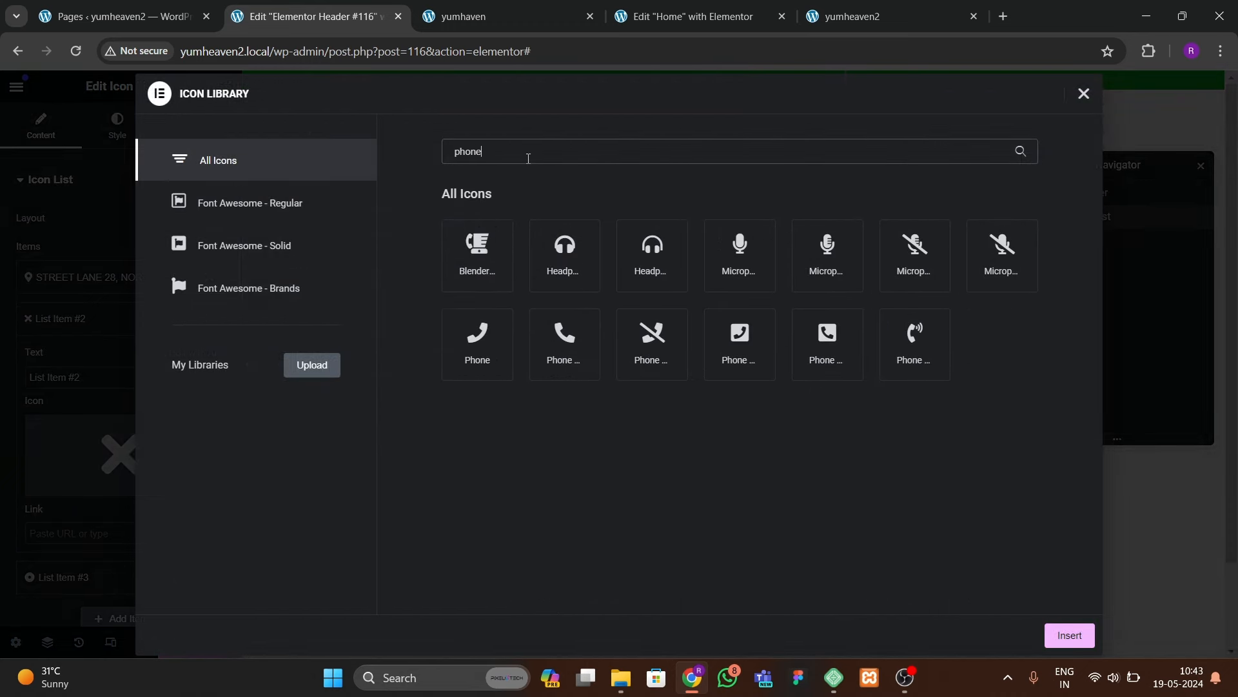
click(545, 354)
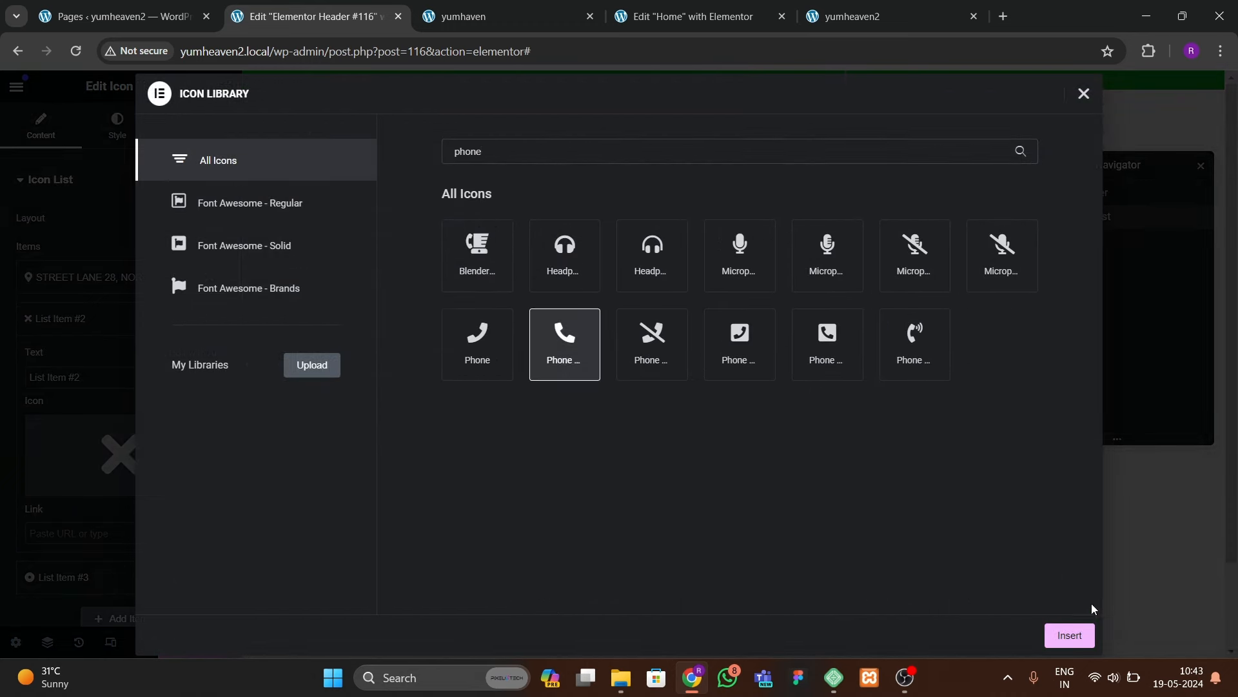
click(1071, 635)
drag(91, 378, 0, 384)
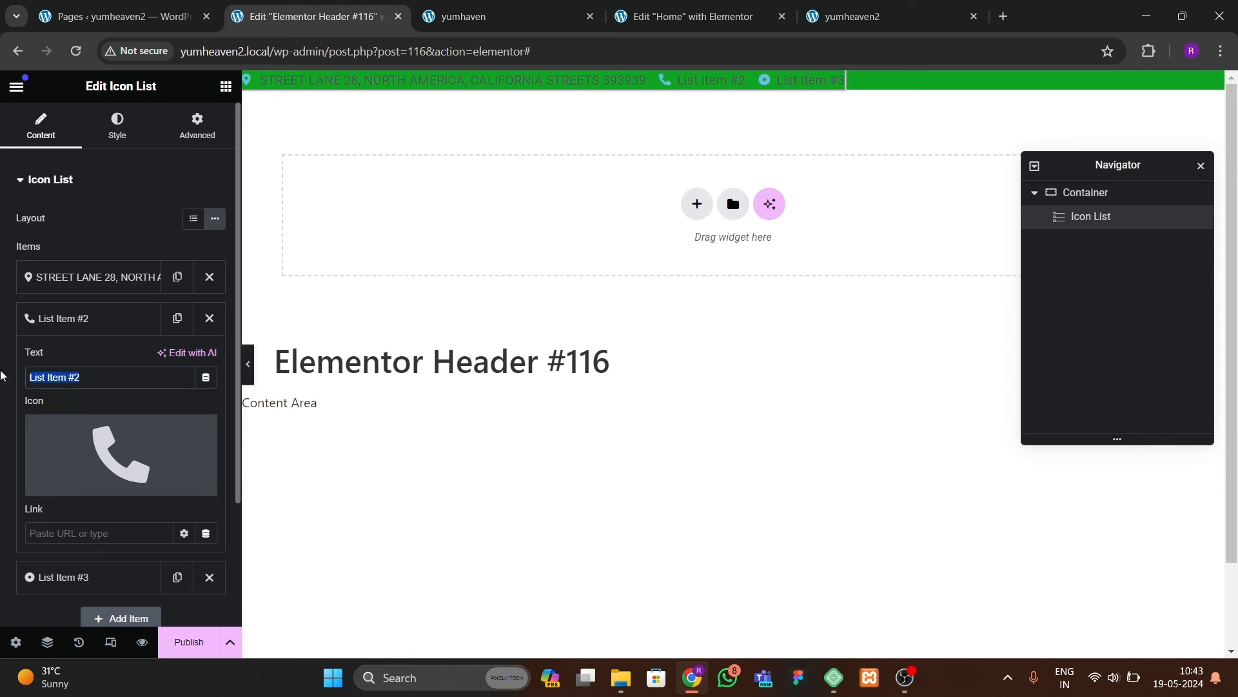
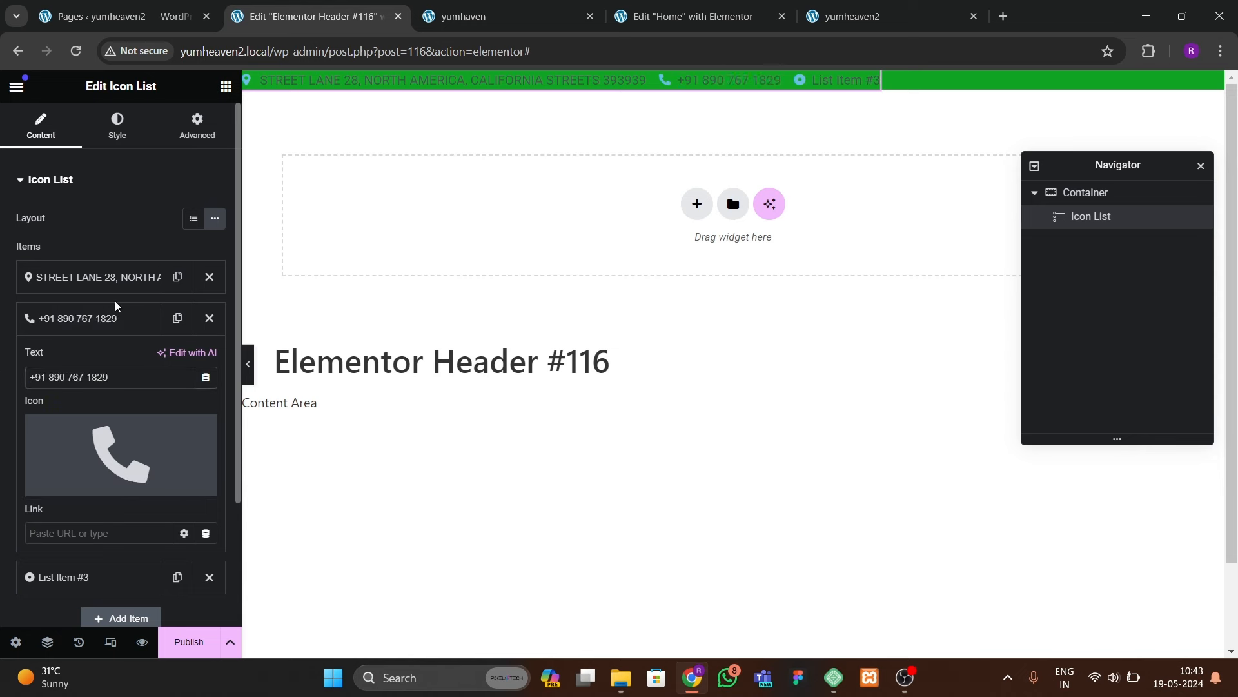
click(116, 318)
Step: Give the third item the Mail bulk icon and enter the e-mail address as its text
click(97, 360)
click(121, 496)
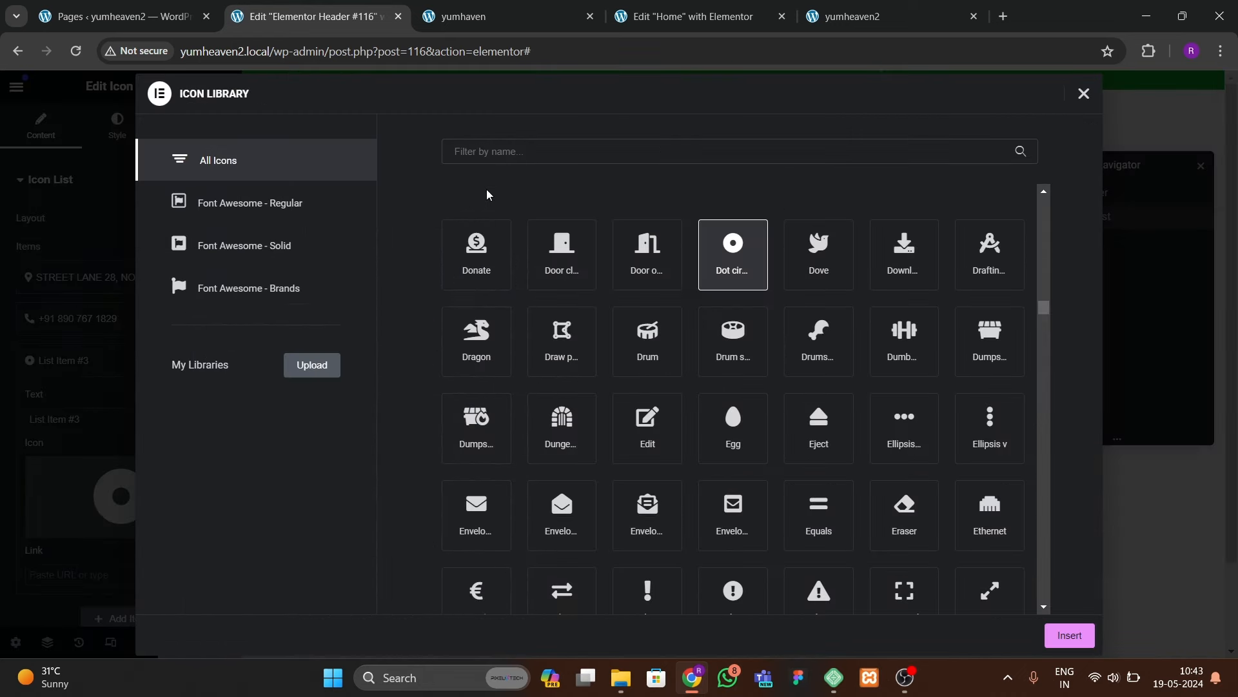
text(mess)
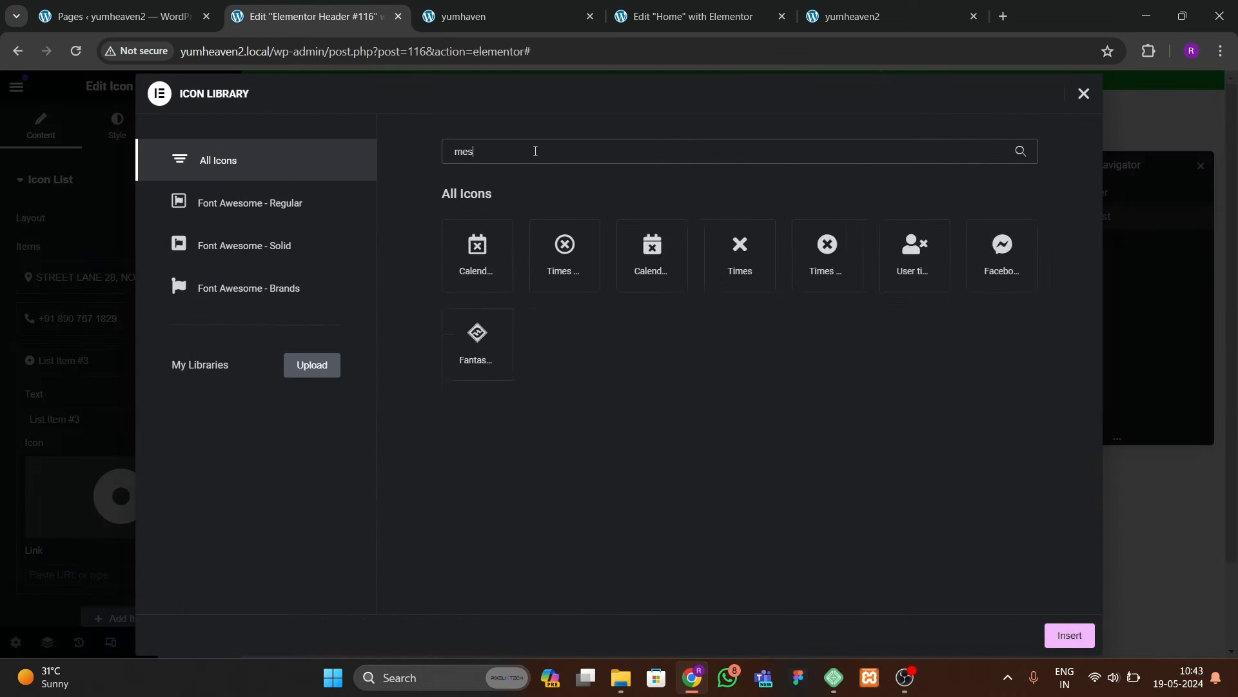
key(BackSpace)
key(BackSpace)
key(BackSpace)
key(BackSpace)
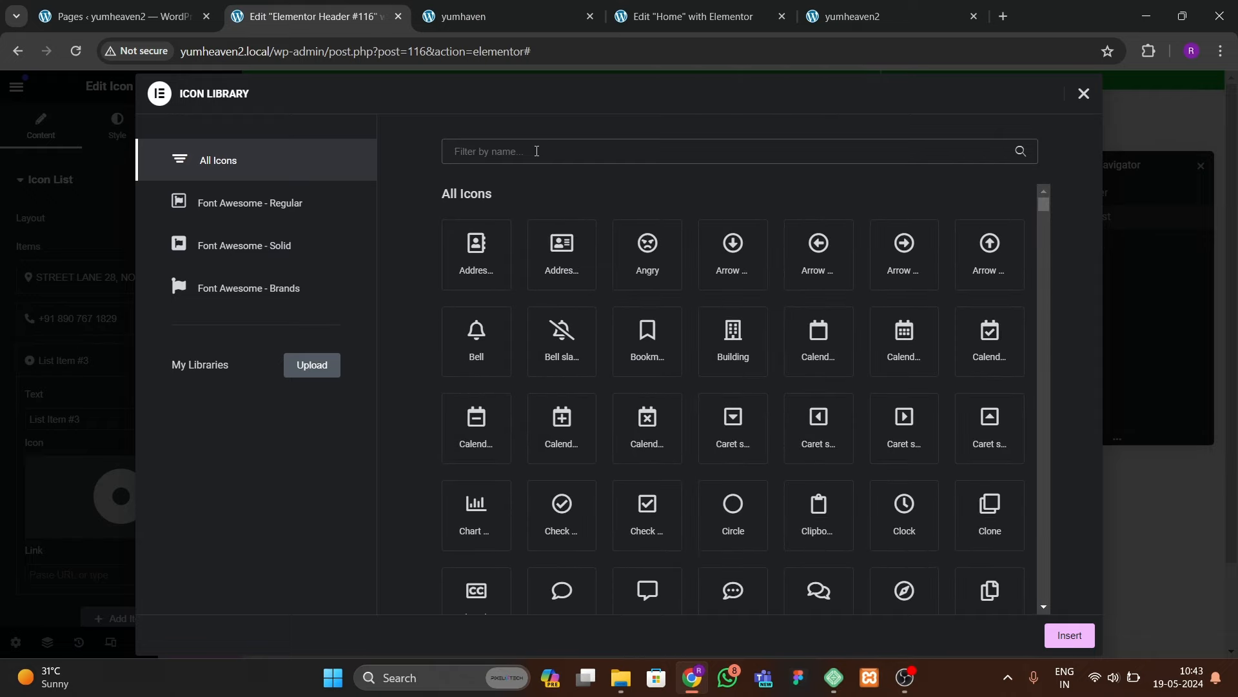
text(mail)
click(492, 274)
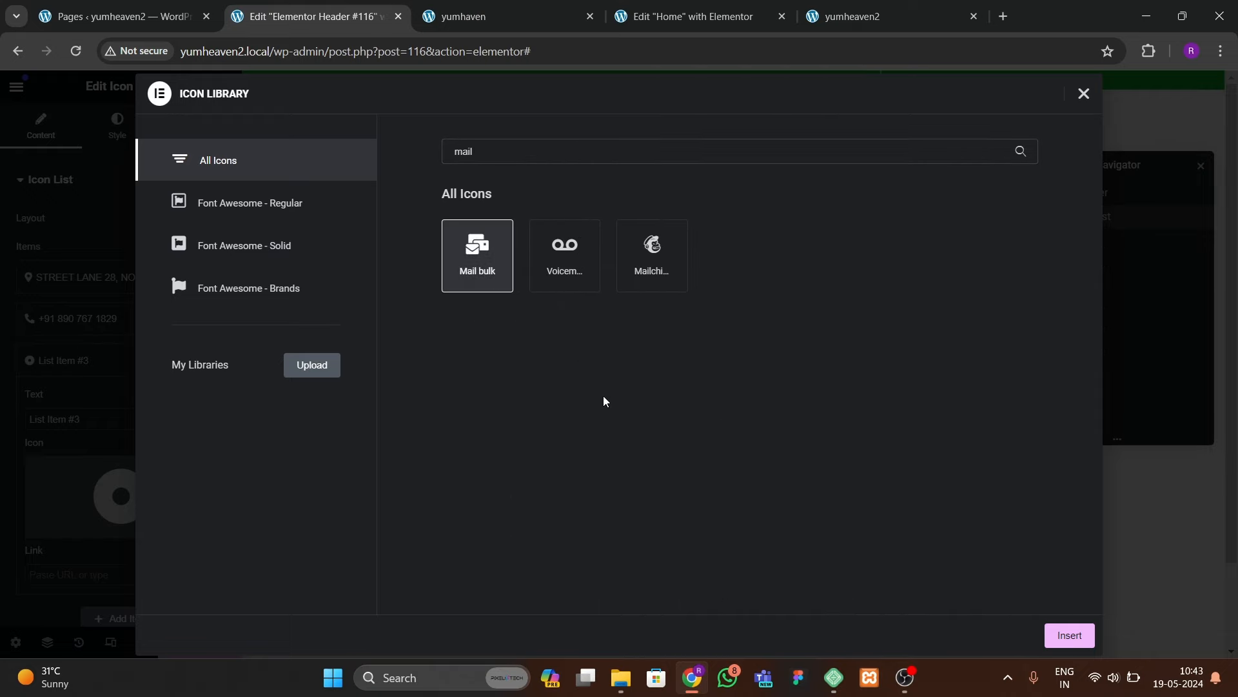
click(1065, 631)
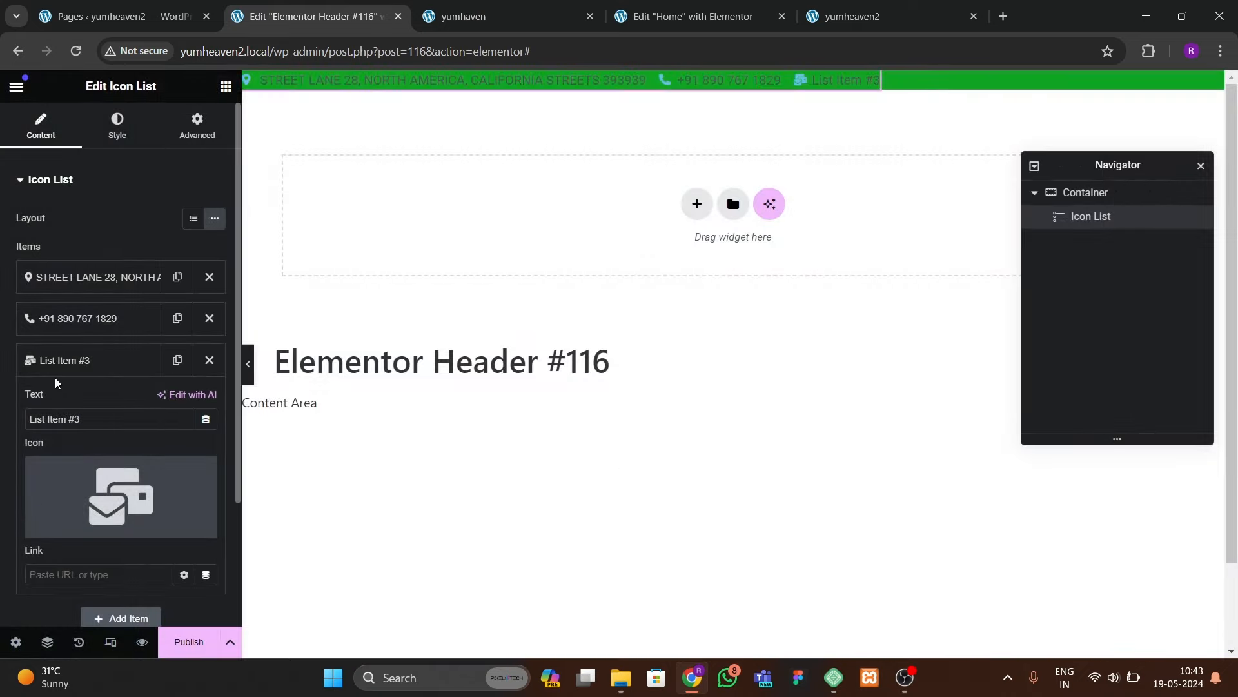
drag(90, 422, 25, 395)
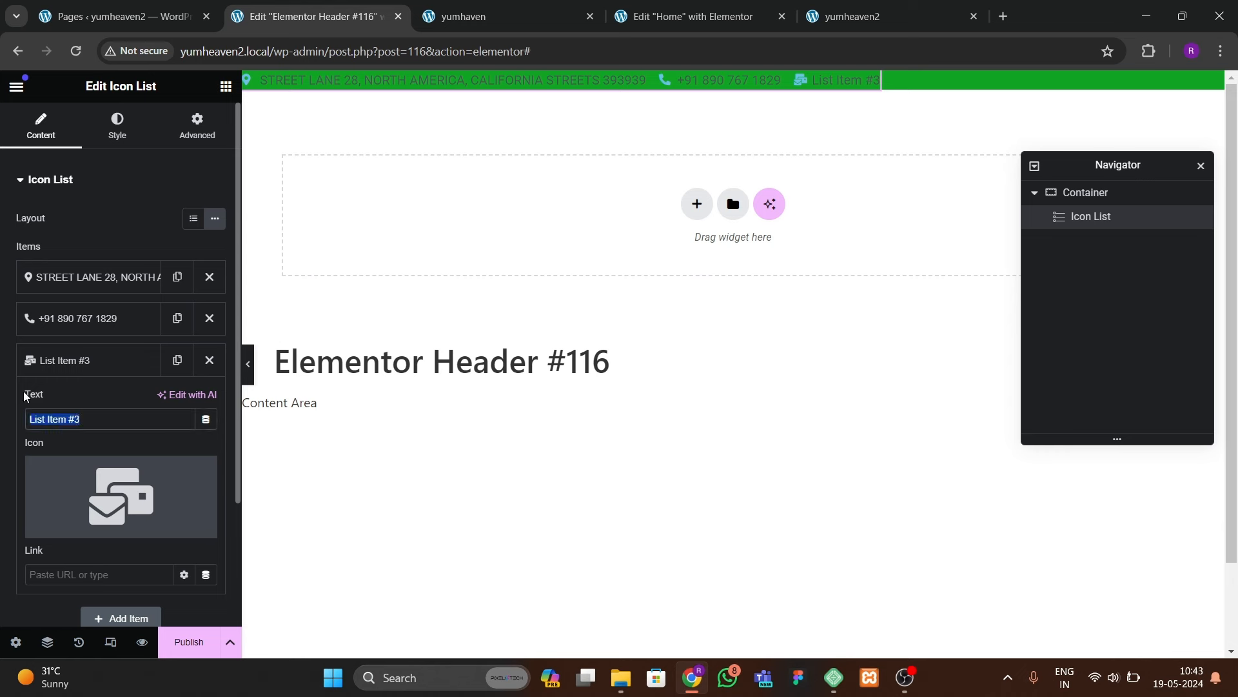
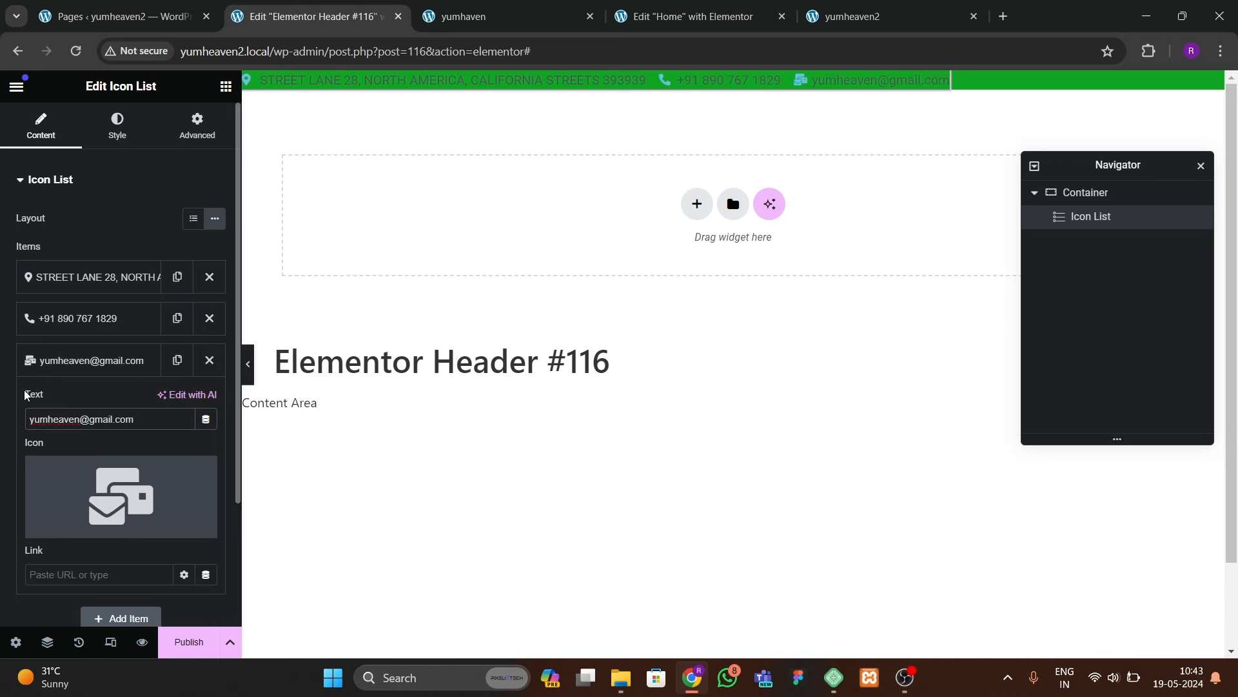
click(26, 364)
Step: Make the icon list's icons white
click(114, 124)
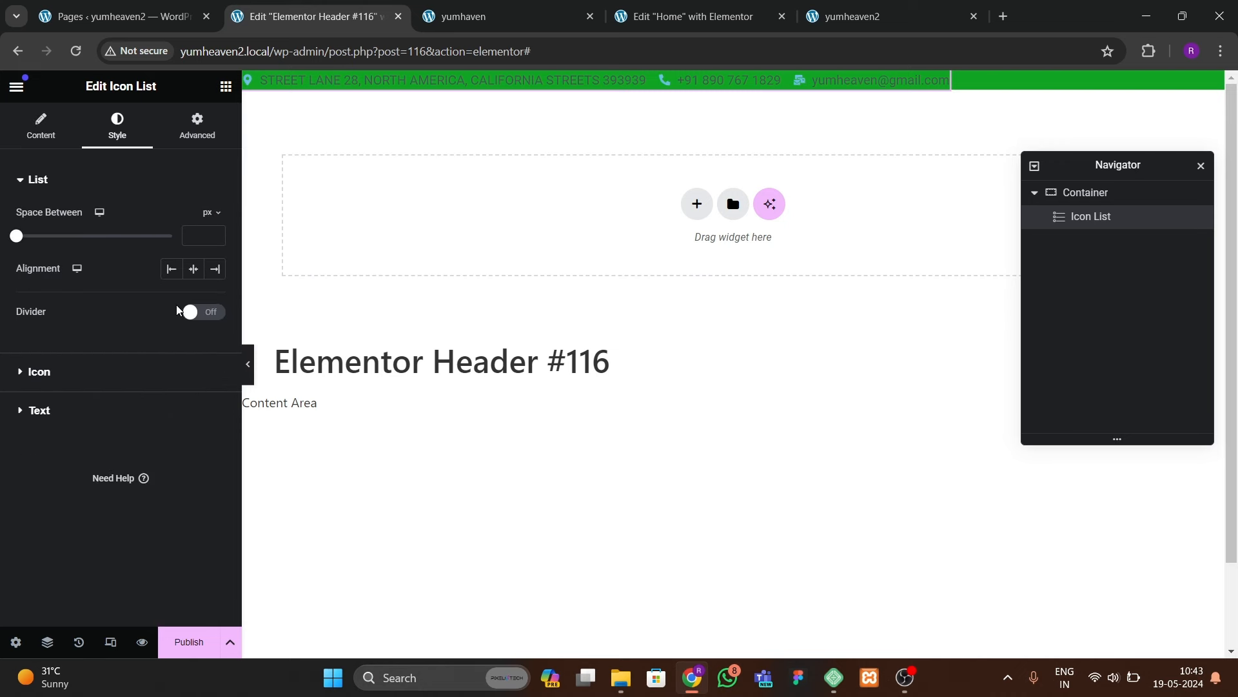
click(68, 381)
click(214, 291)
drag(213, 362, 122, 354)
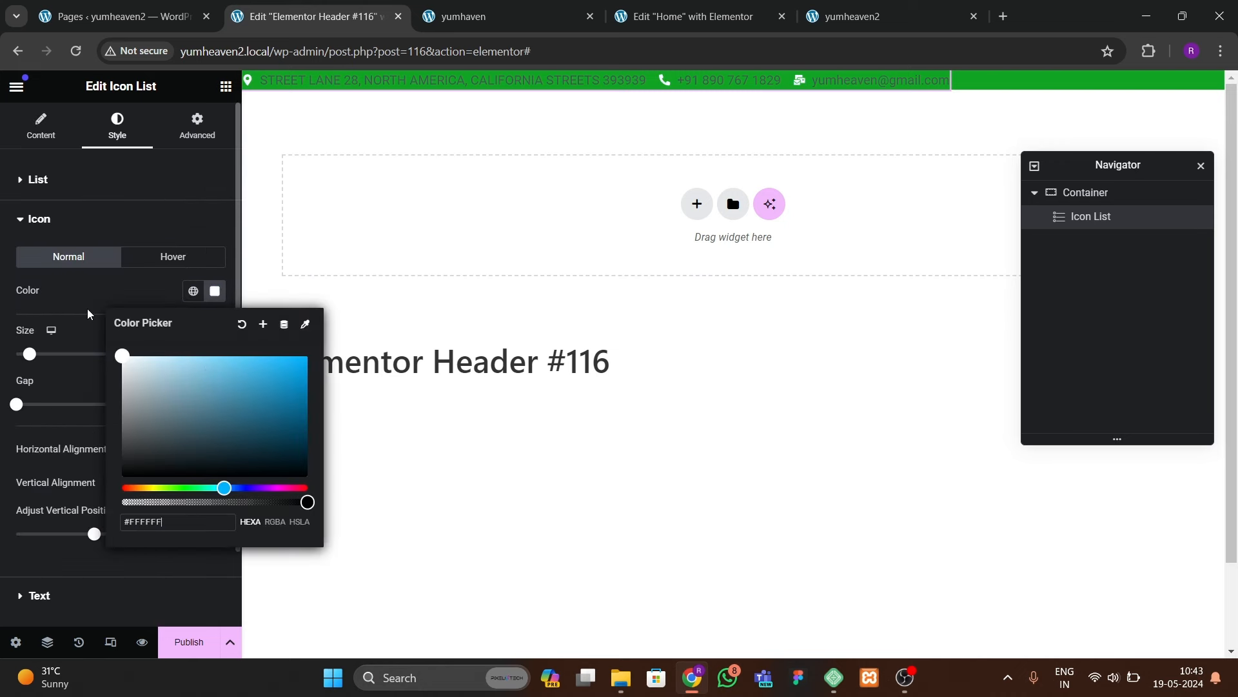
click(40, 578)
Step: Set the contact bar text to Open Sans, size 14, in white
click(38, 595)
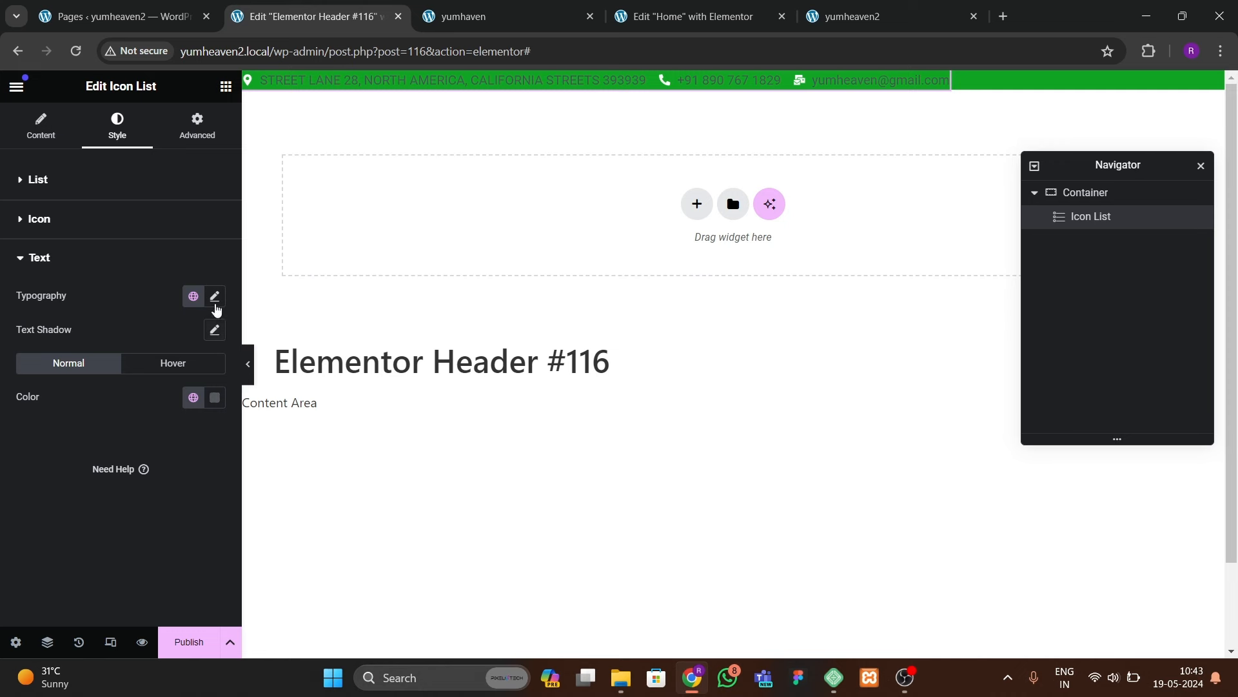
click(215, 296)
click(166, 370)
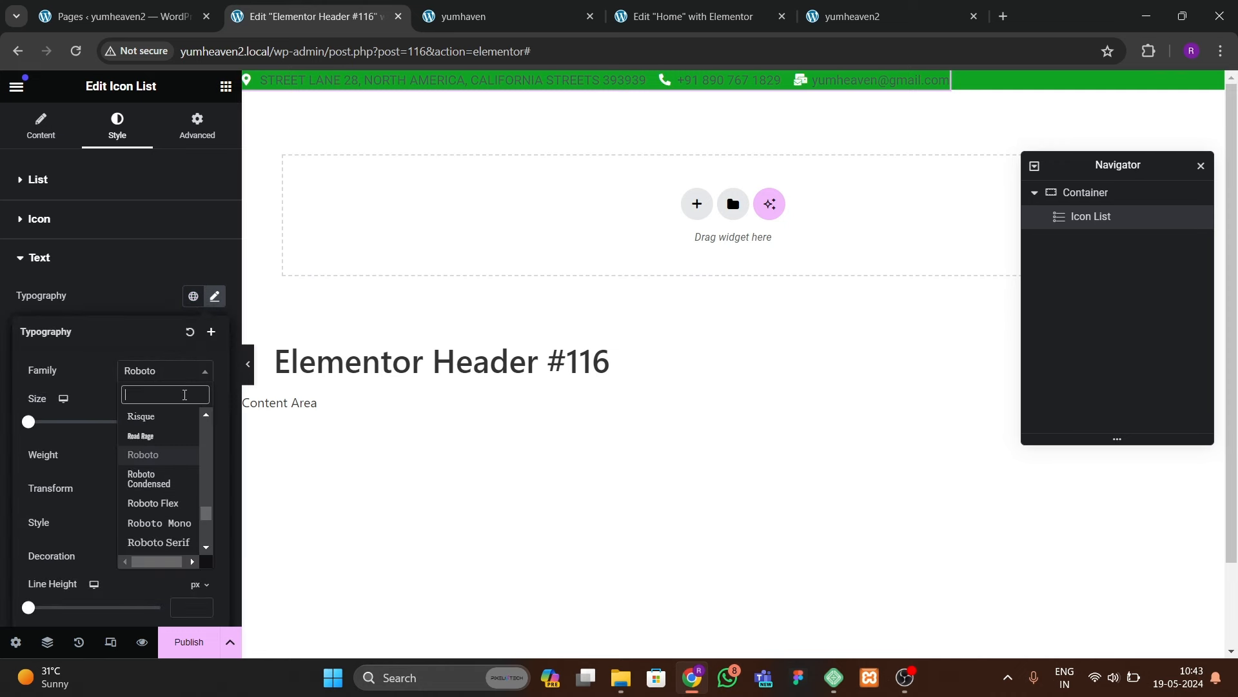
text(open sn)
key(BackSpace)
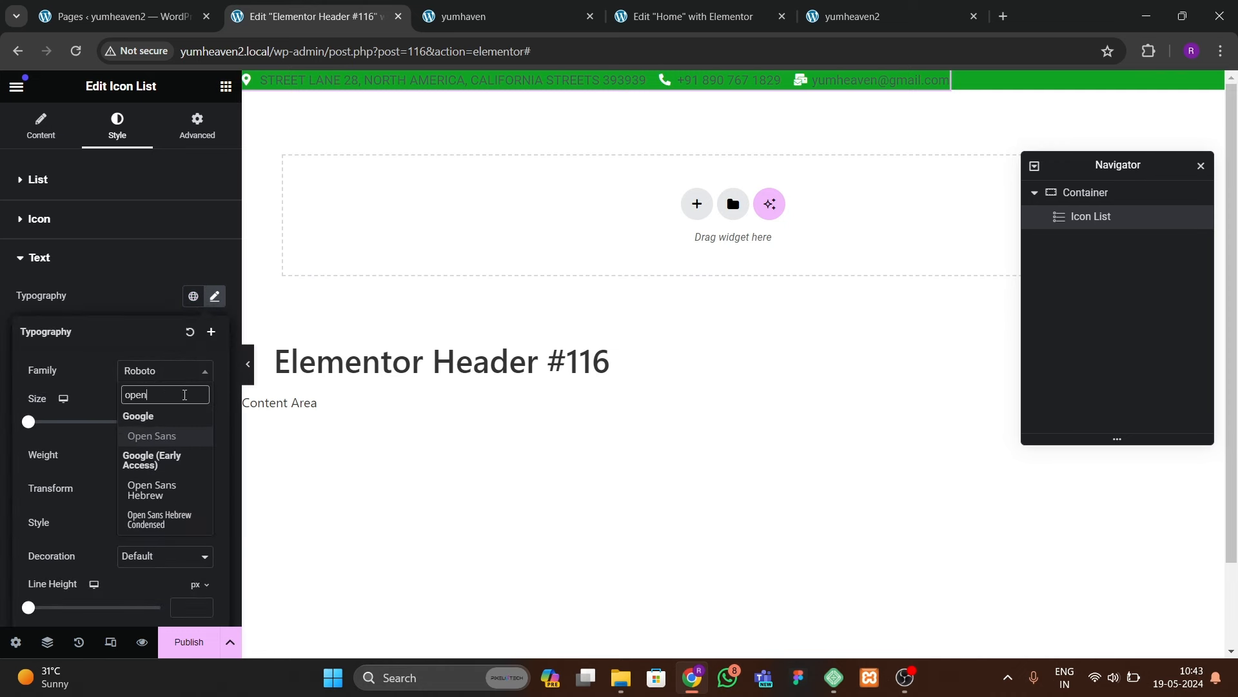
key(Return)
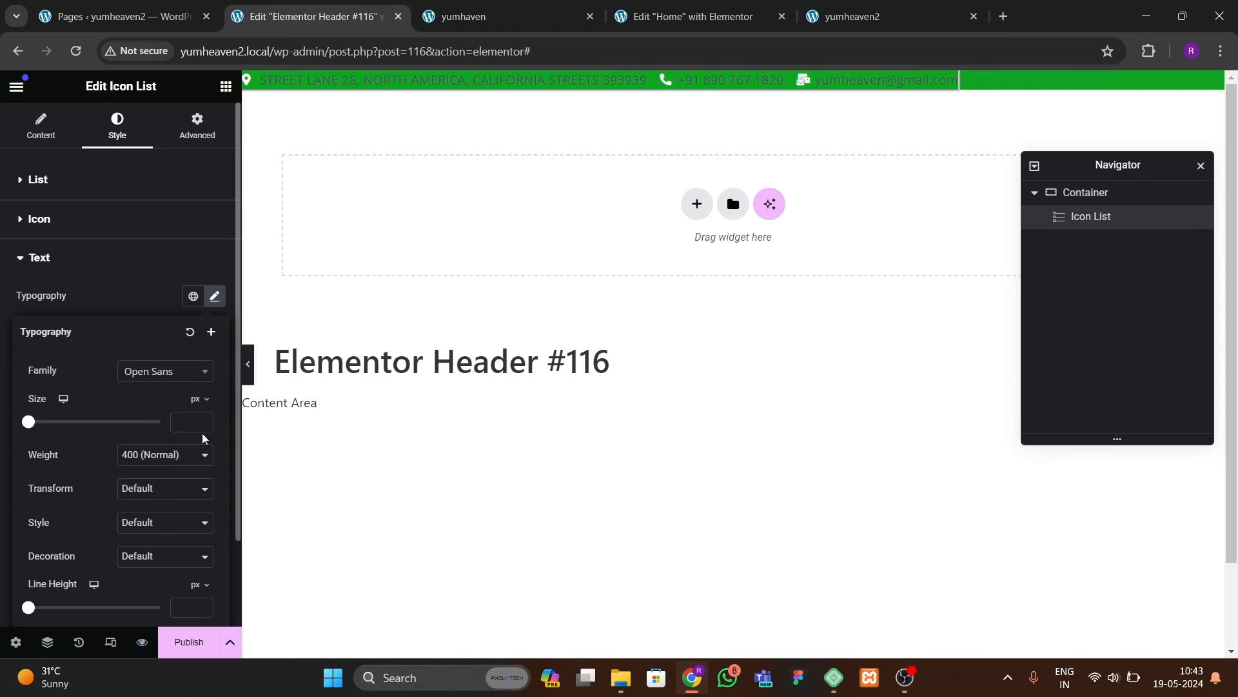
drag(203, 425, 206, 423)
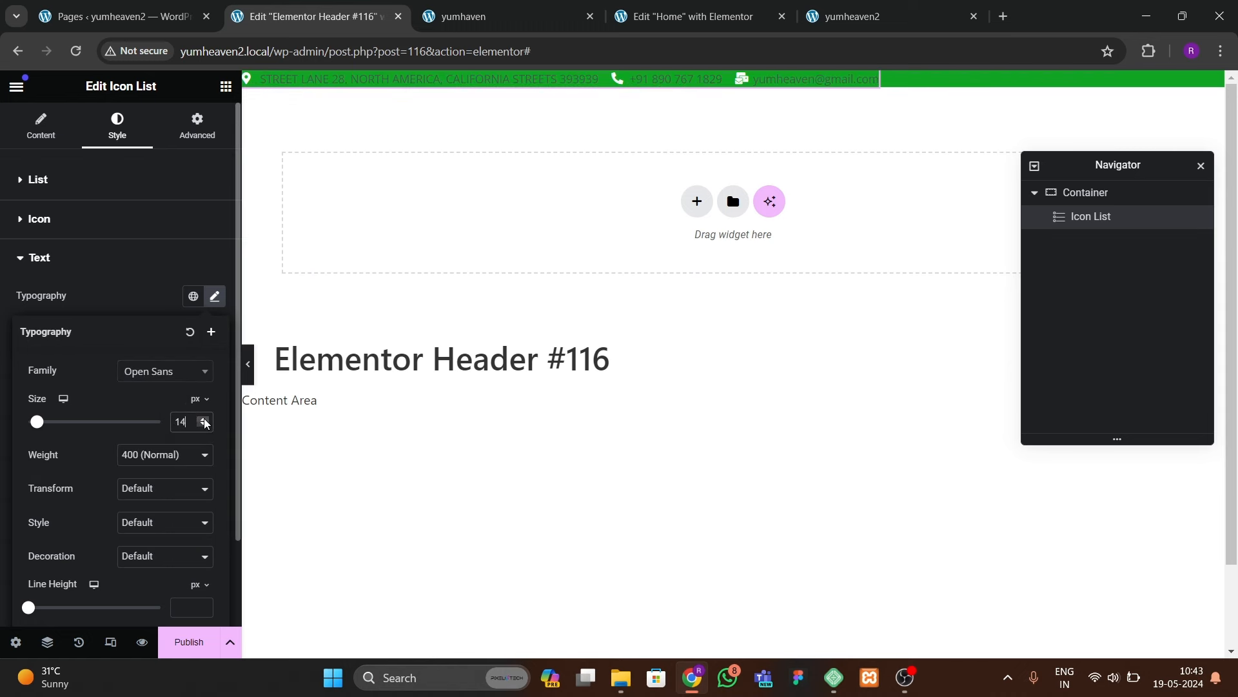
click(146, 297)
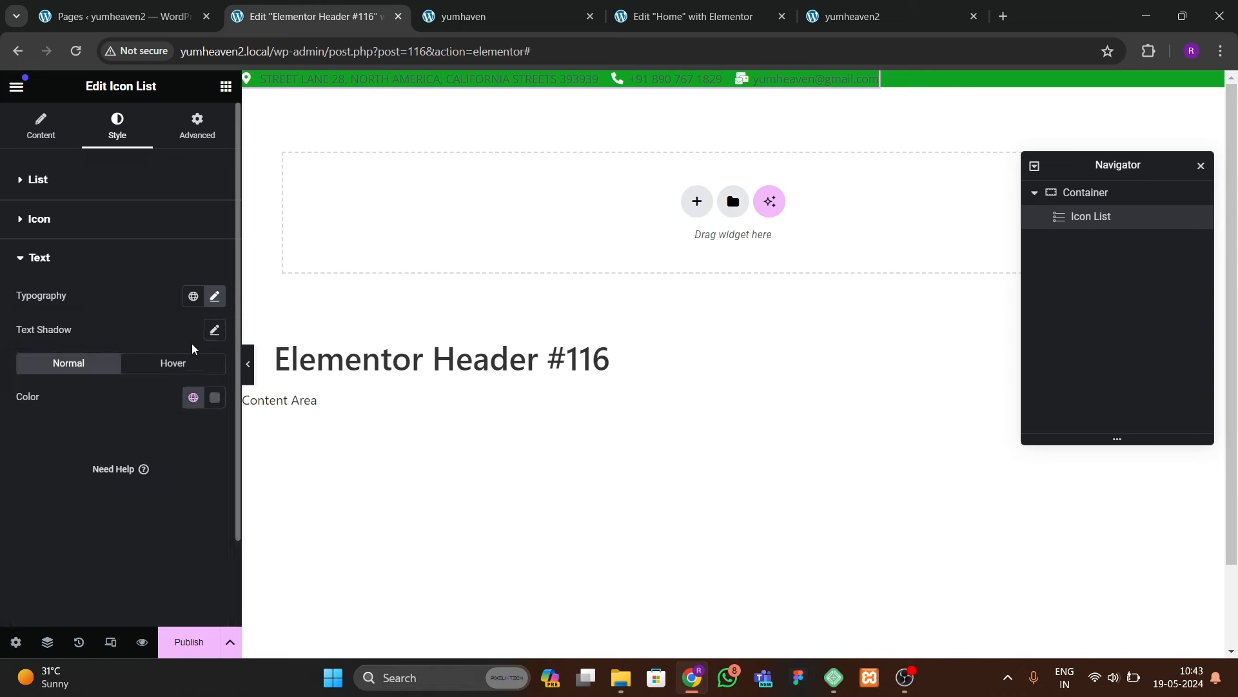
click(215, 397)
drag(204, 511, 98, 463)
click(40, 480)
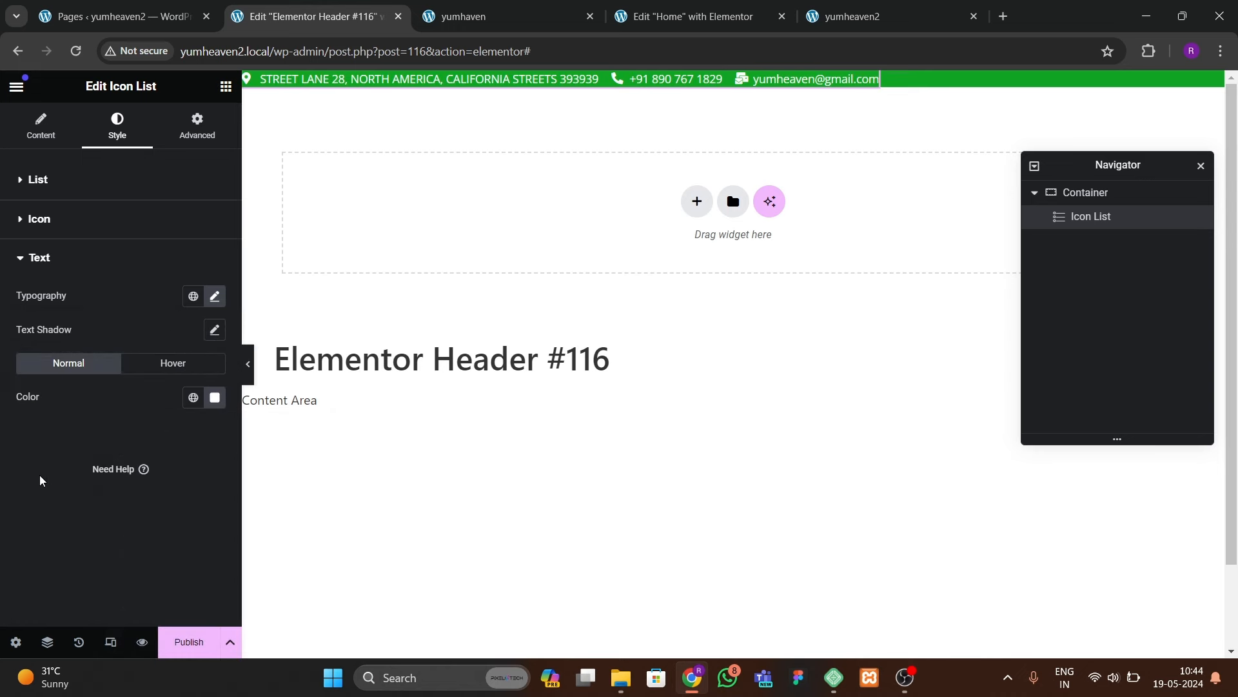
Step: Give the header container 8 px padding on all sides
click(1111, 194)
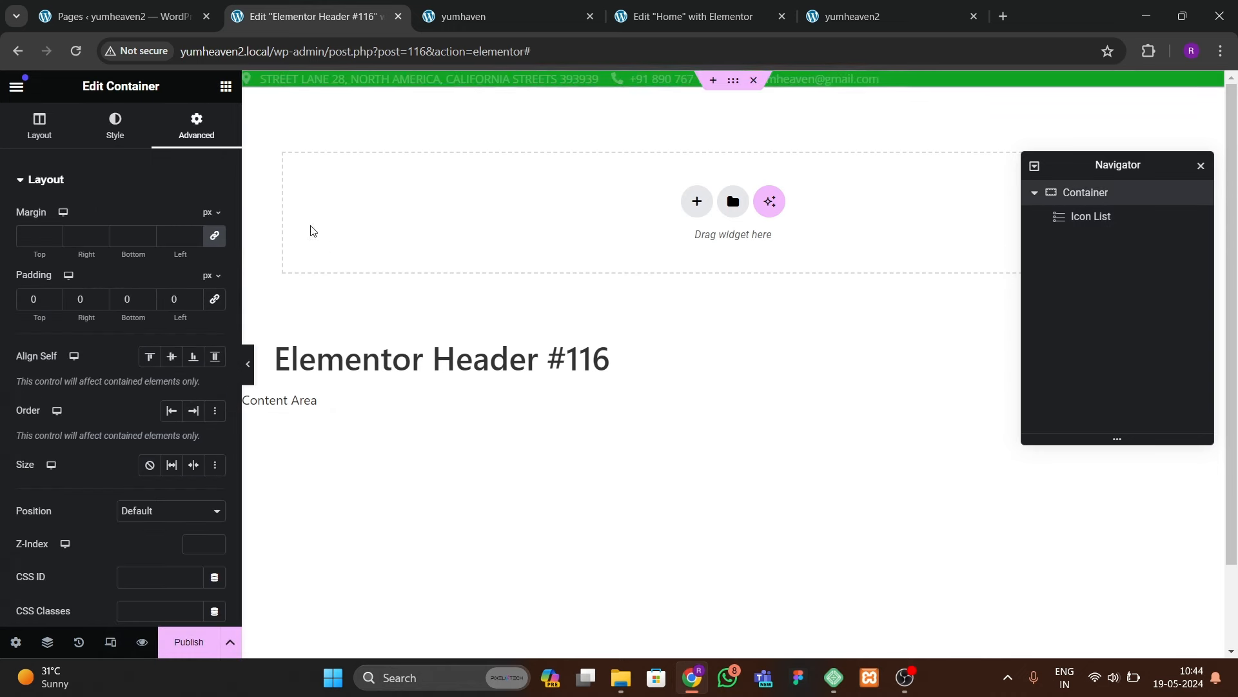
click(21, 305)
text(1)
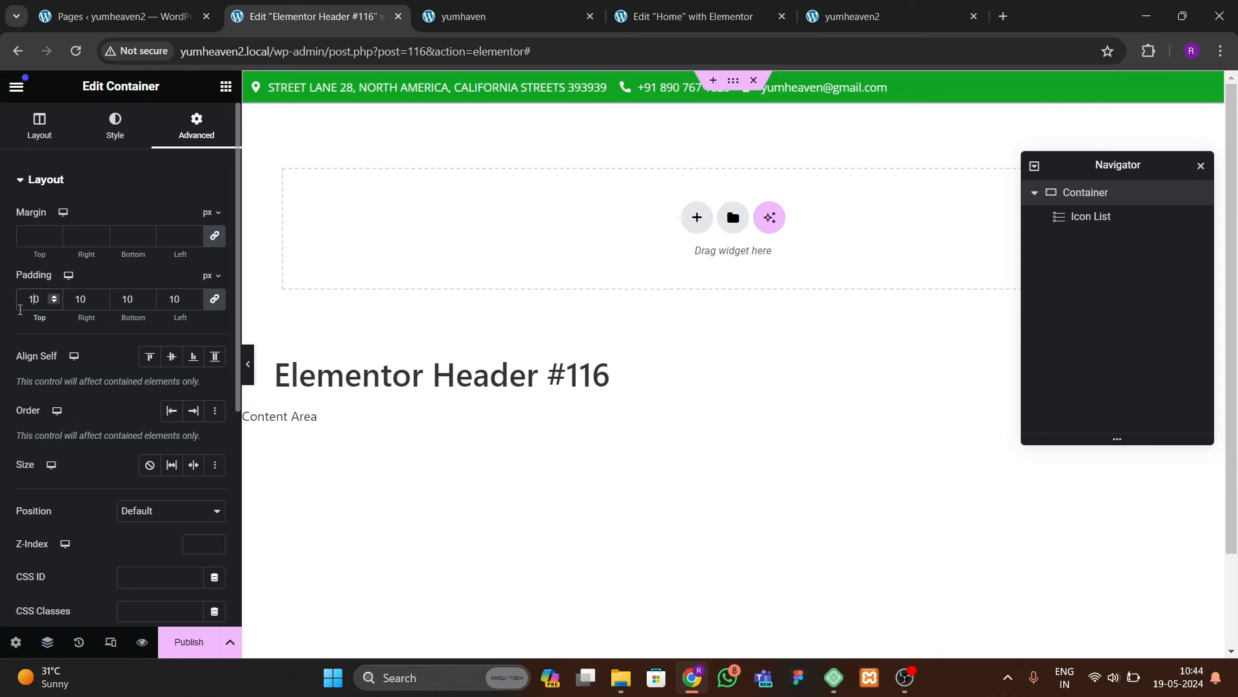
key(BackSpace)
key(BackSpace)
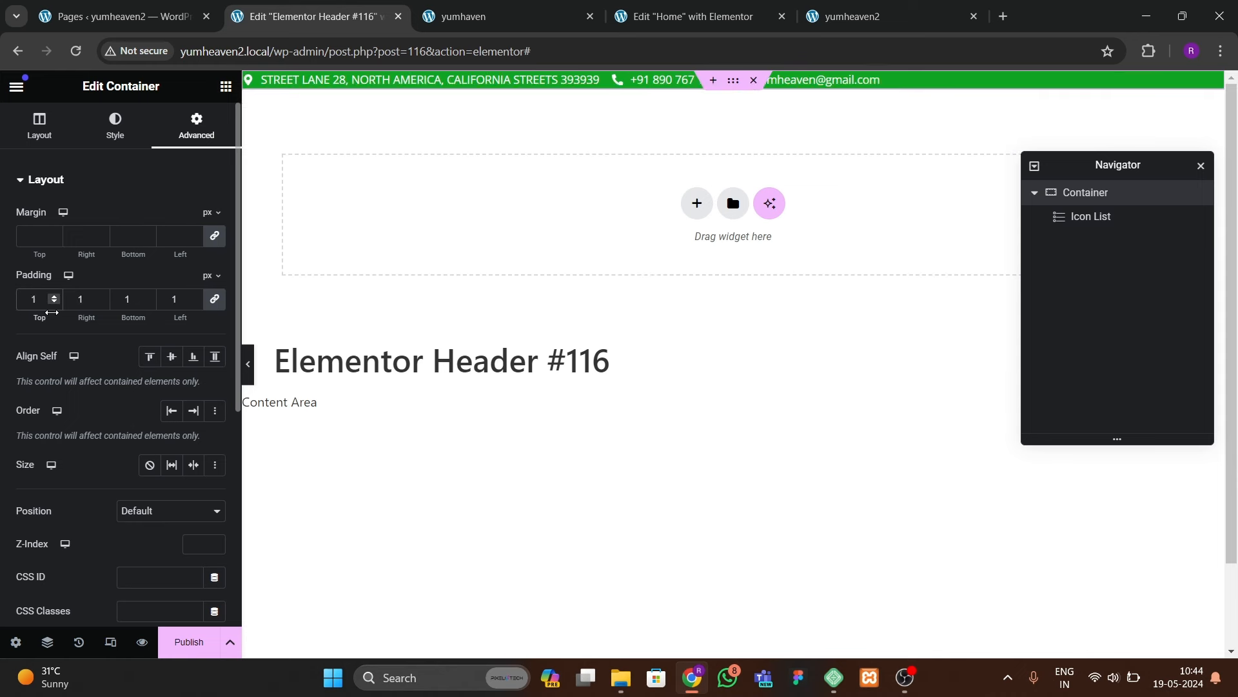
text(8)
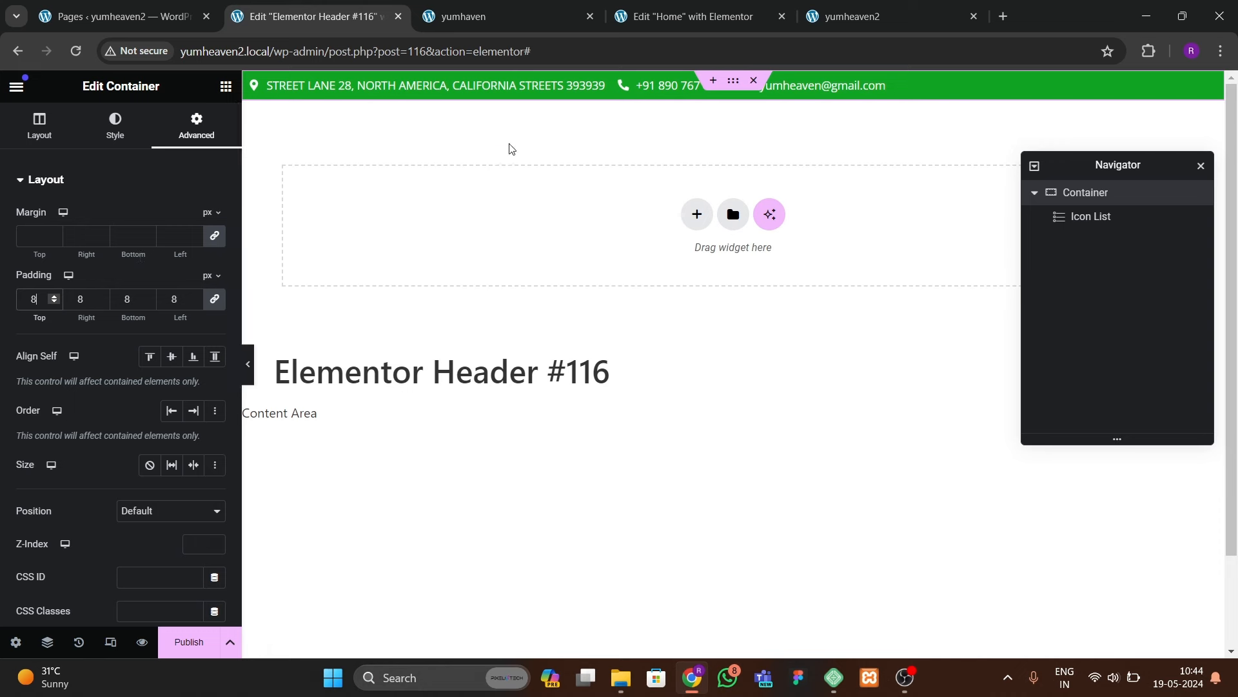
click(547, 96)
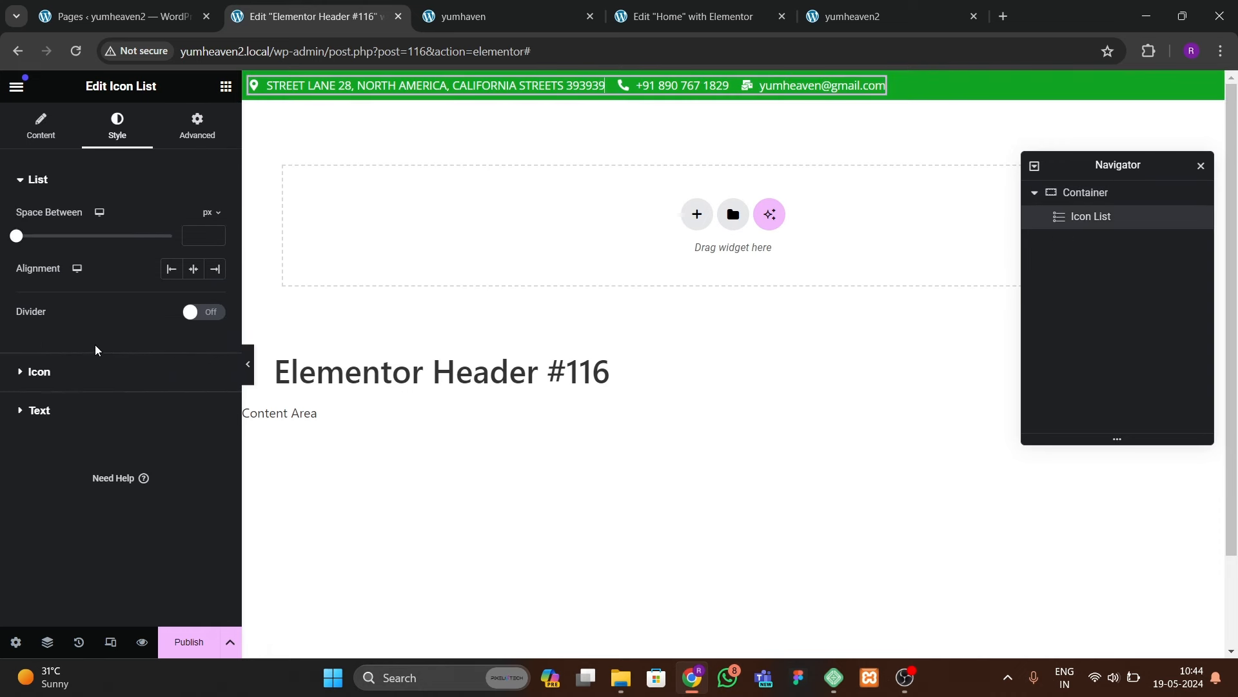
click(222, 87)
Step: Add a Social Icons widget after the contact list and set the bar's Justify Content to Space Between
text(social)
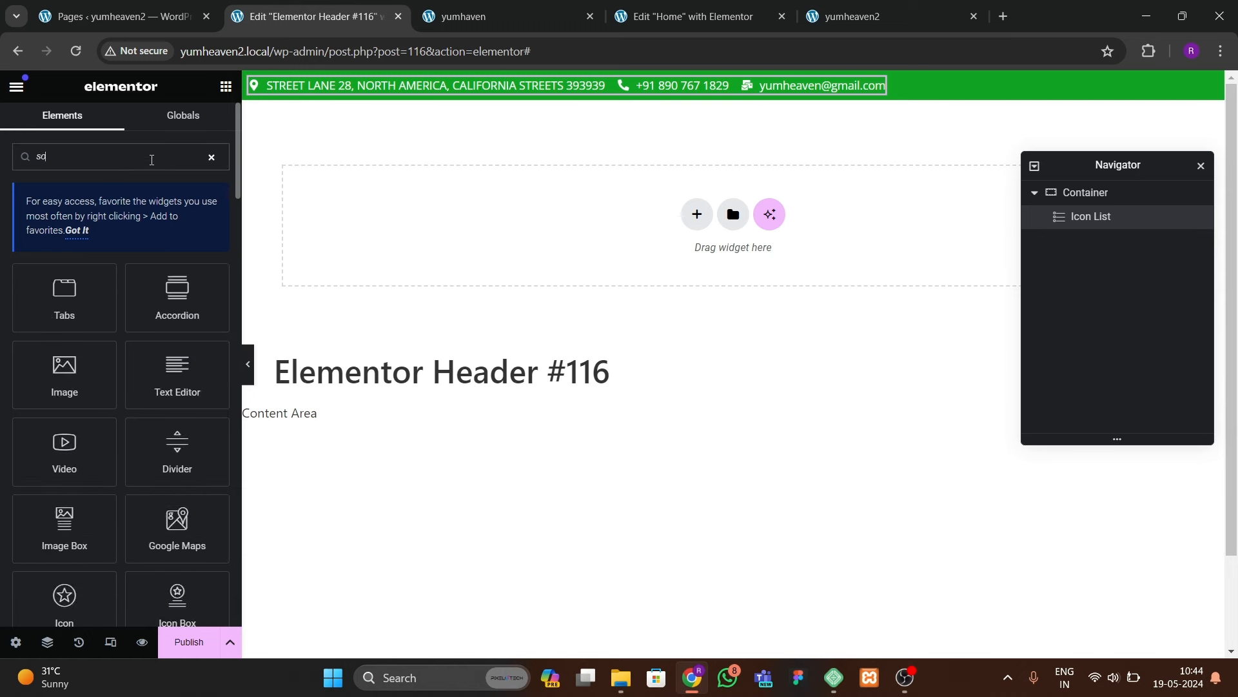
drag(59, 313, 733, 97)
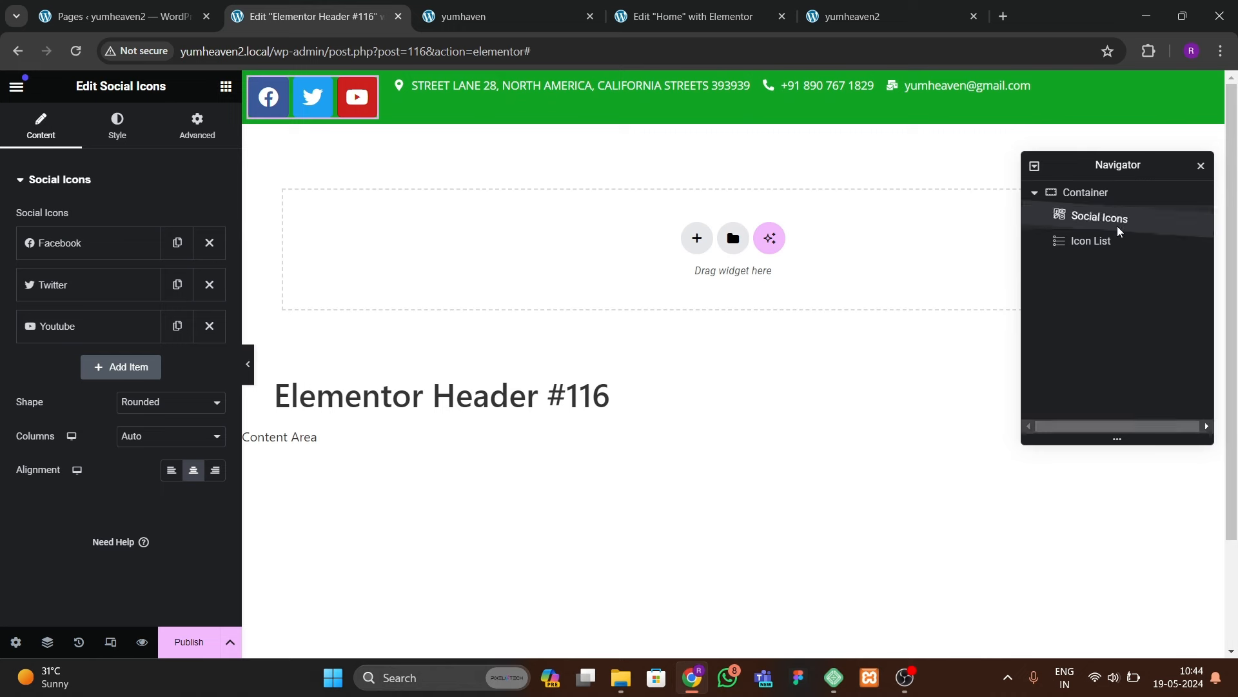
drag(1117, 226, 1116, 250)
click(1098, 193)
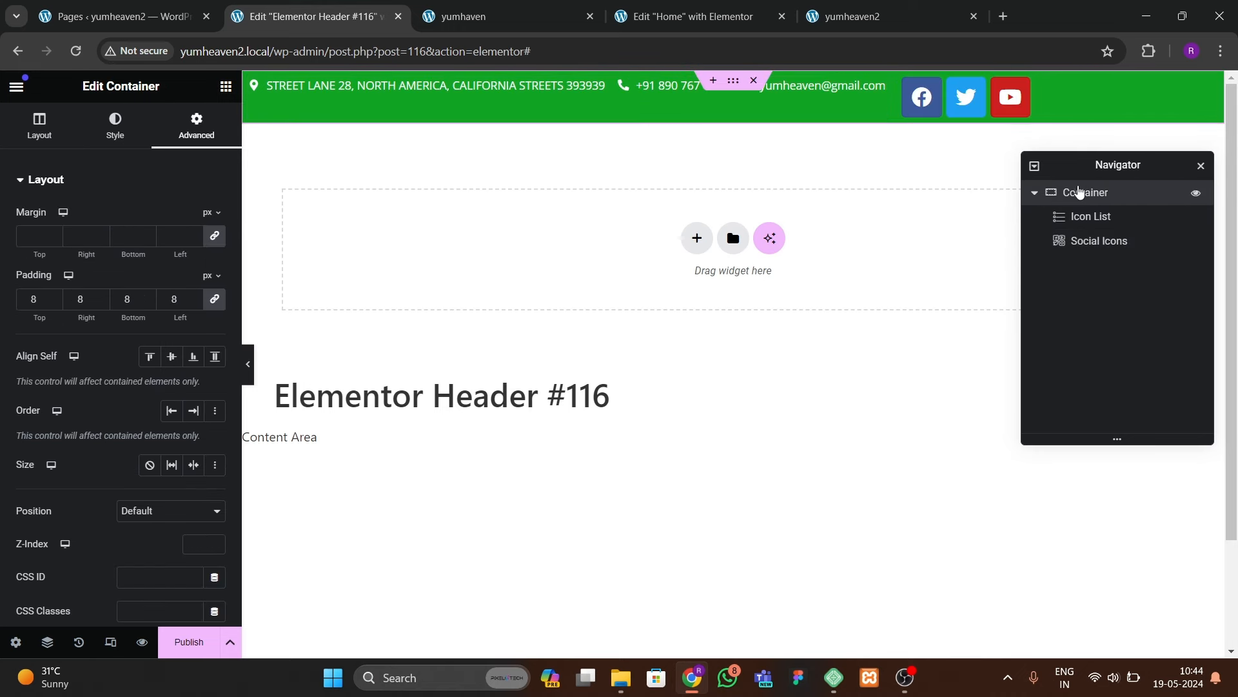
click(40, 126)
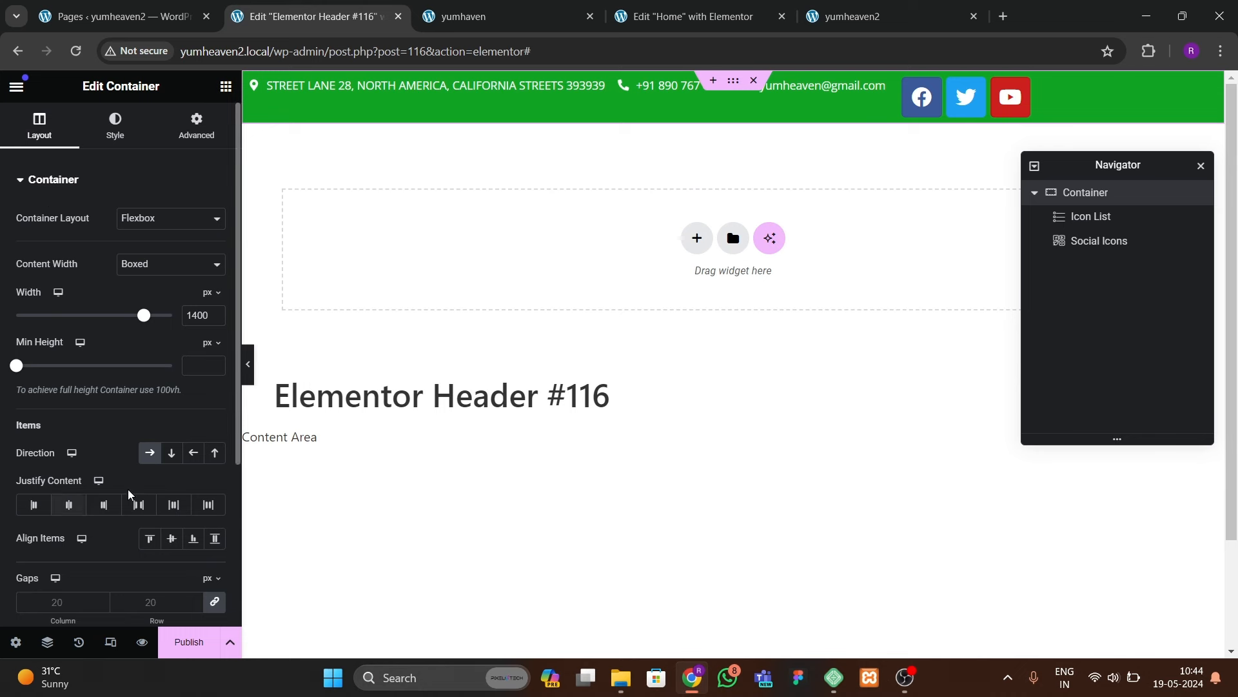
click(69, 504)
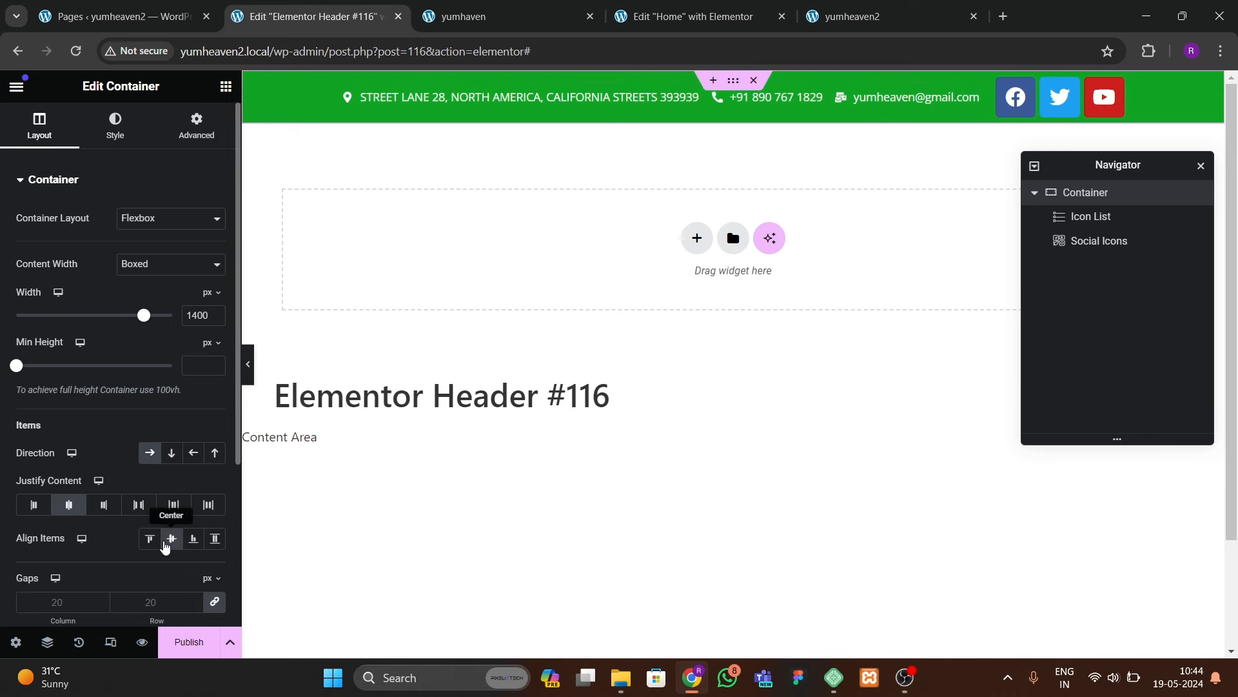
click(138, 504)
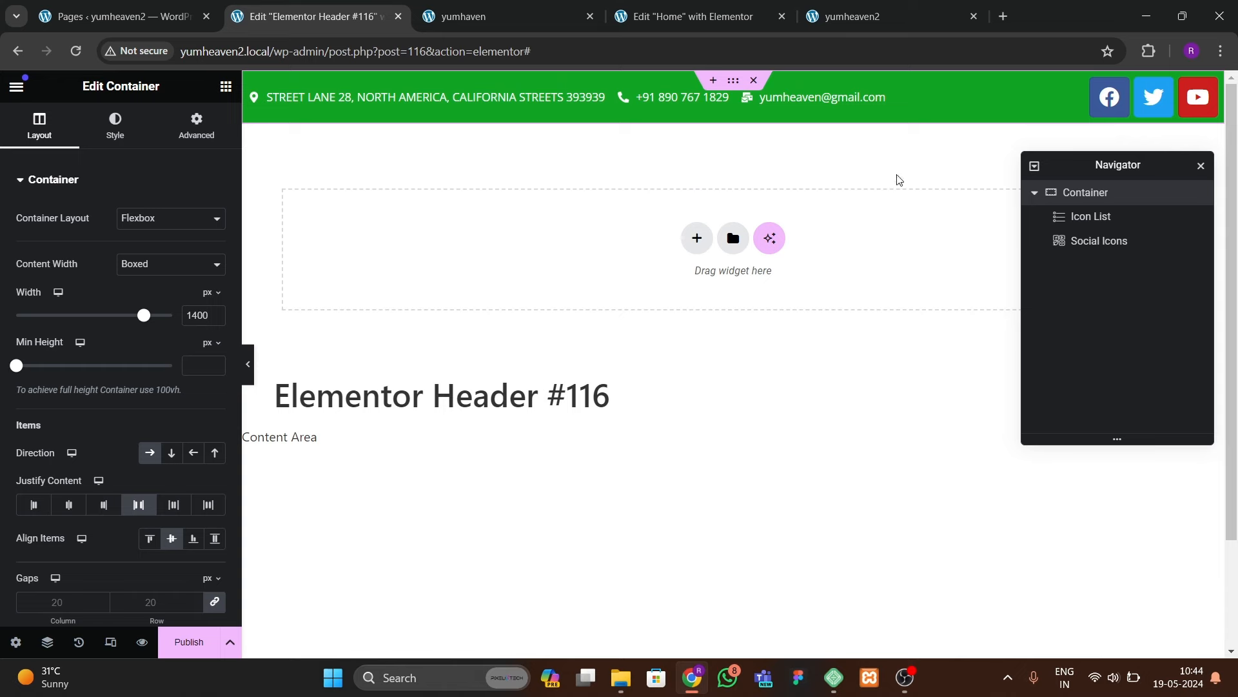
Step: Add a LinkedIn item to the social icons
click(1097, 109)
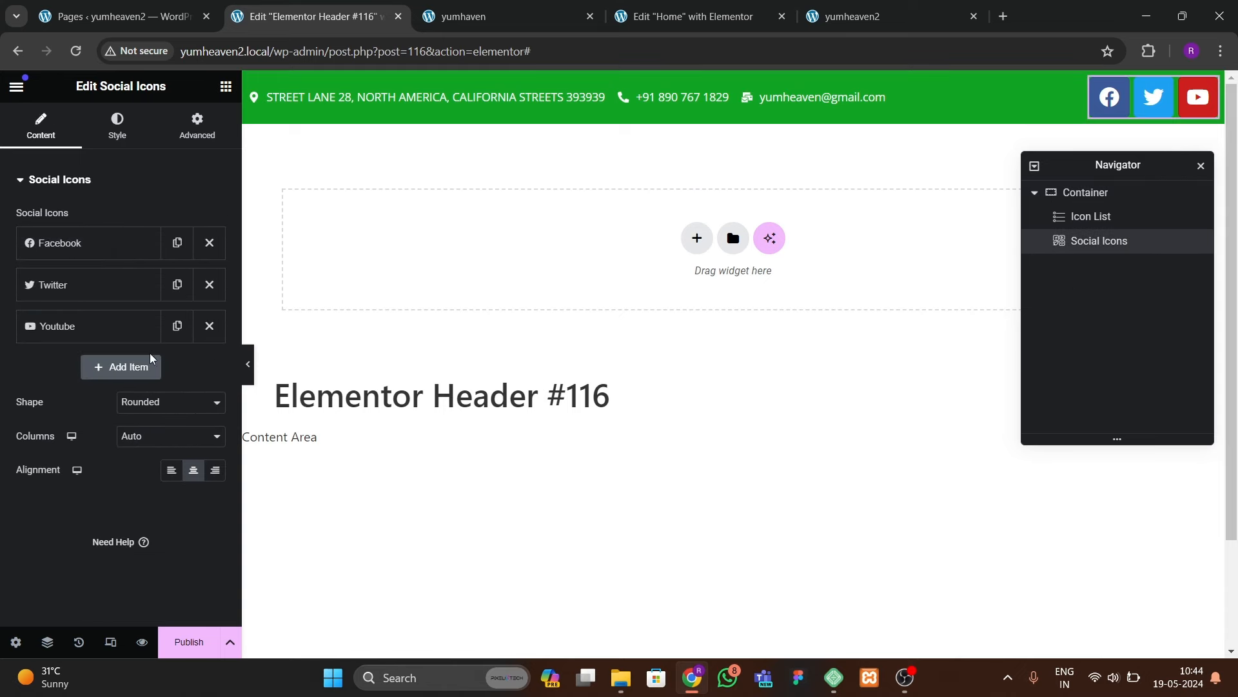
click(129, 369)
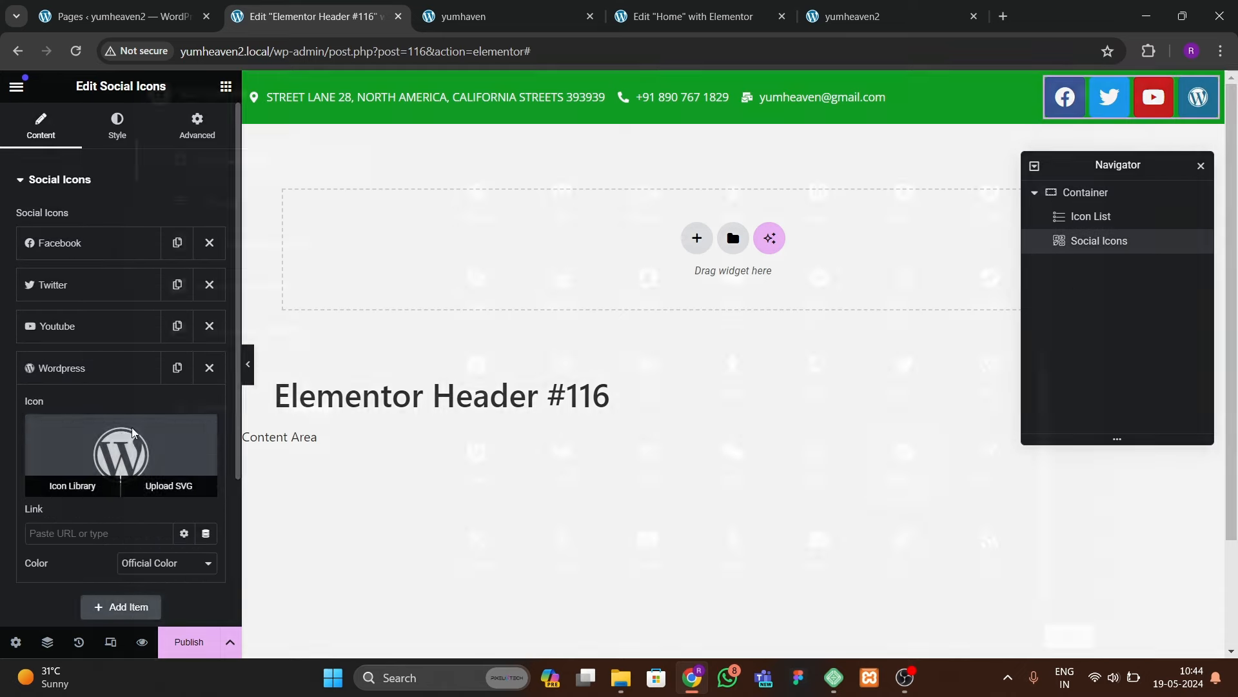
click(129, 481)
text(in)
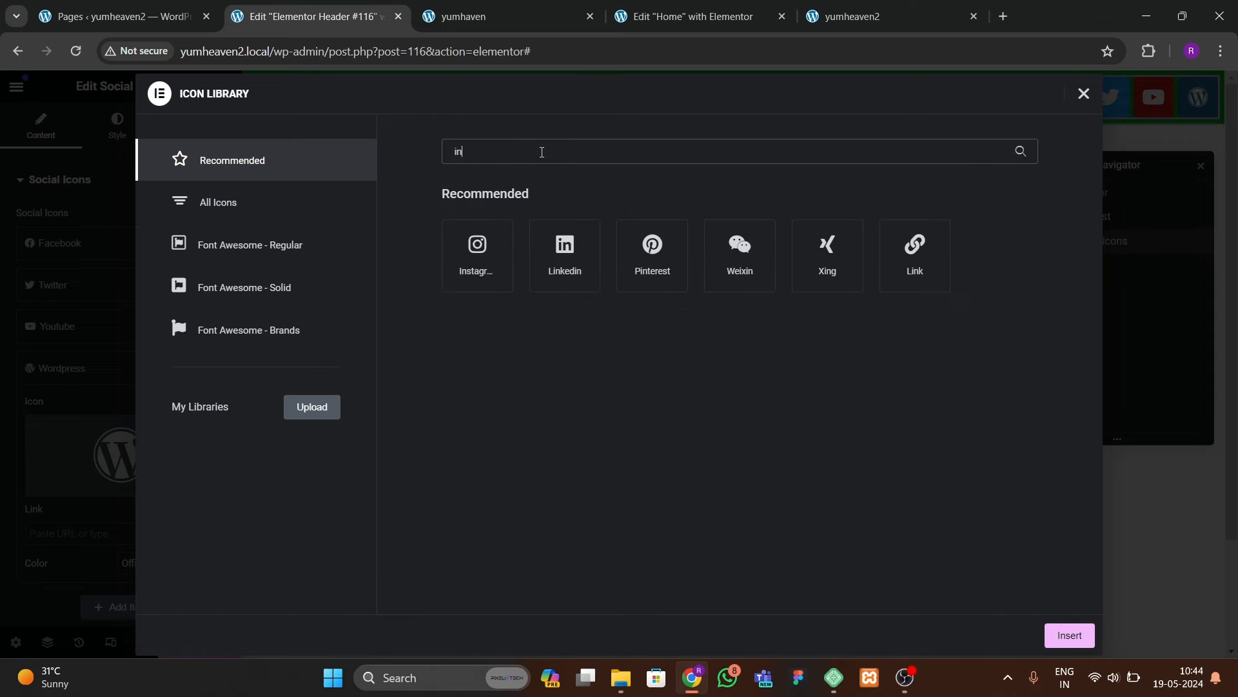
key(BackSpace)
key(BackSpace)
text(link)
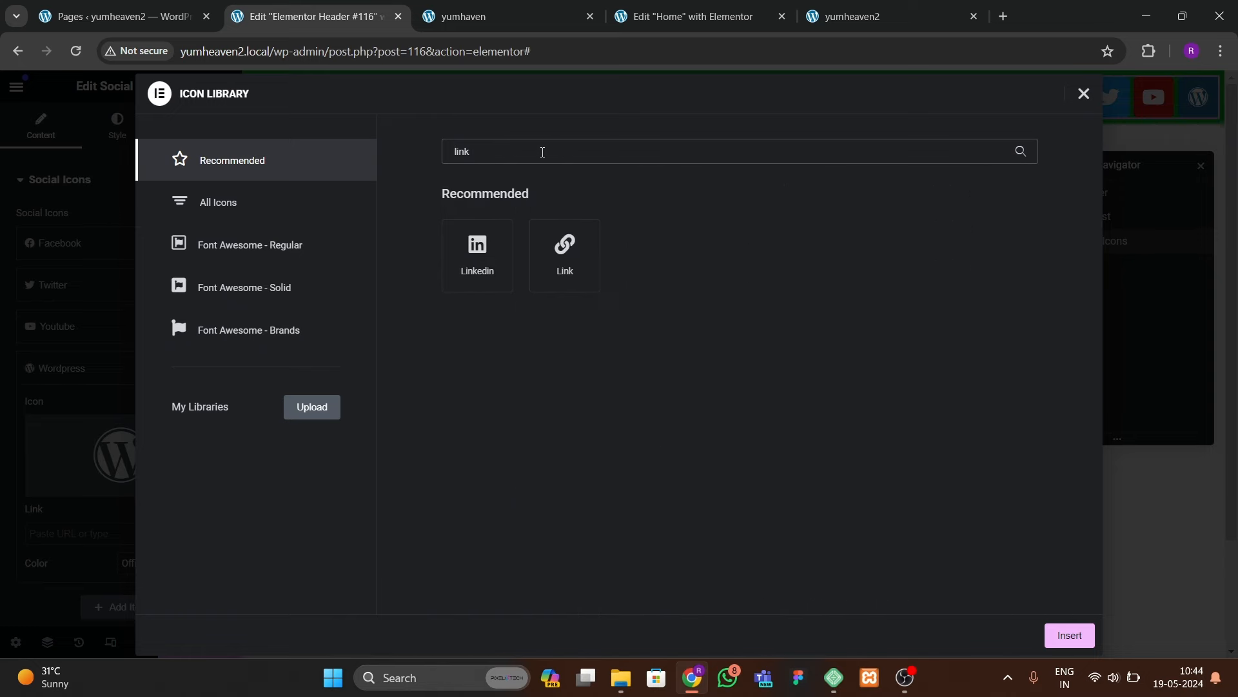
click(481, 259)
click(1070, 635)
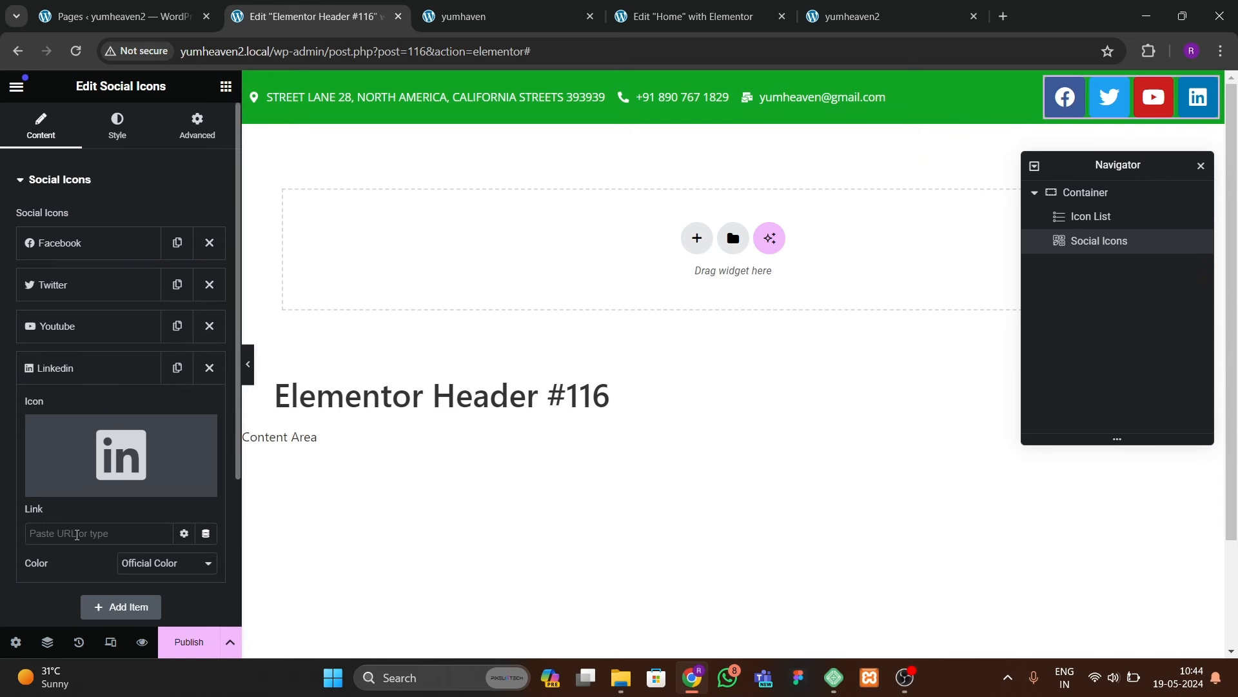
click(88, 379)
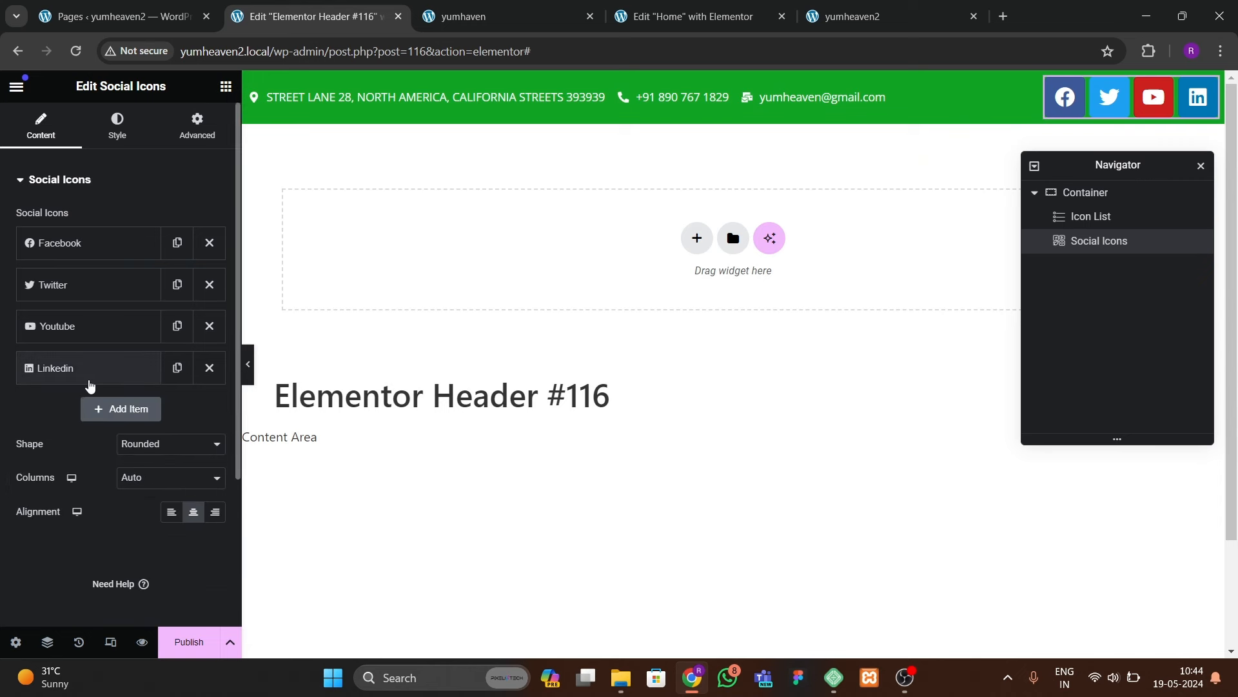
Step: Make the social icons circular and switch their colour mode to Custom
click(151, 454)
click(149, 476)
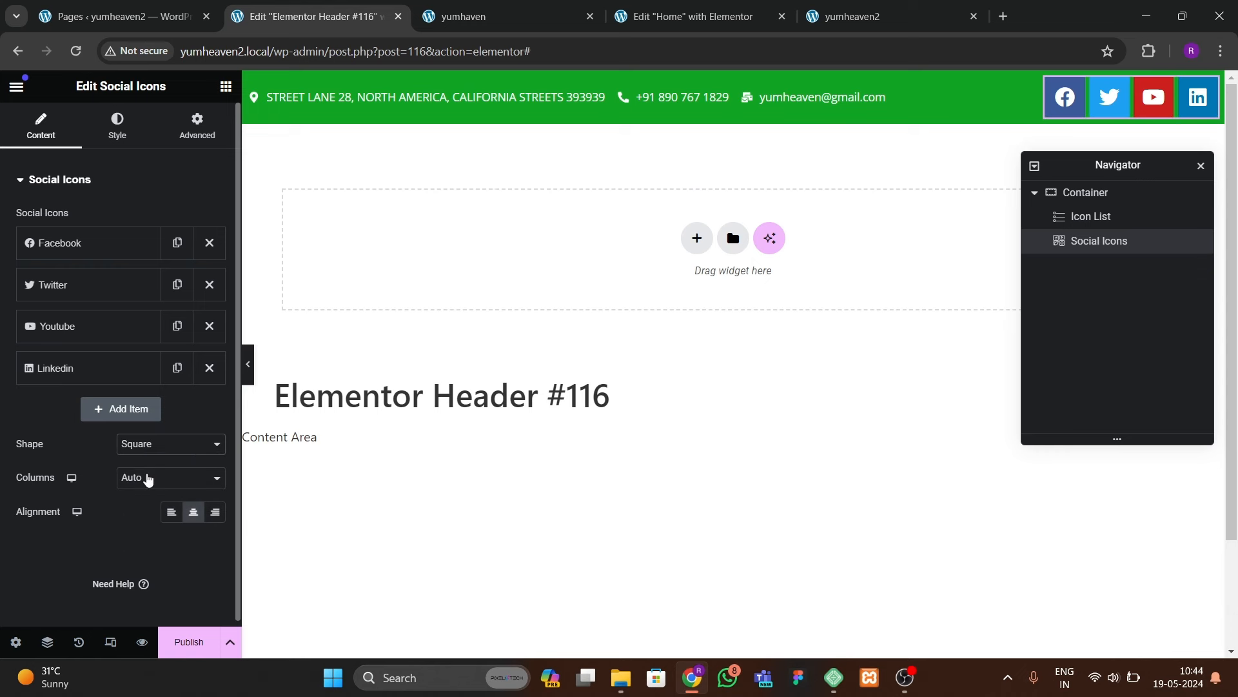
click(148, 478)
click(140, 455)
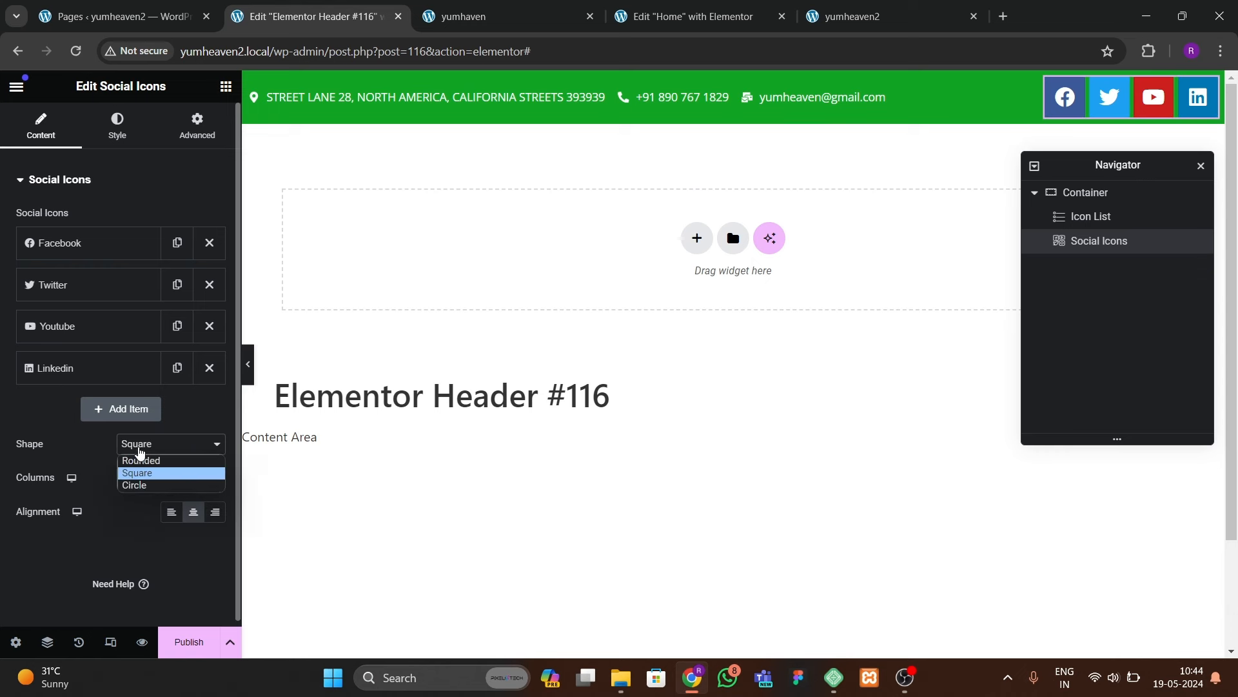
click(141, 455)
click(141, 453)
click(146, 483)
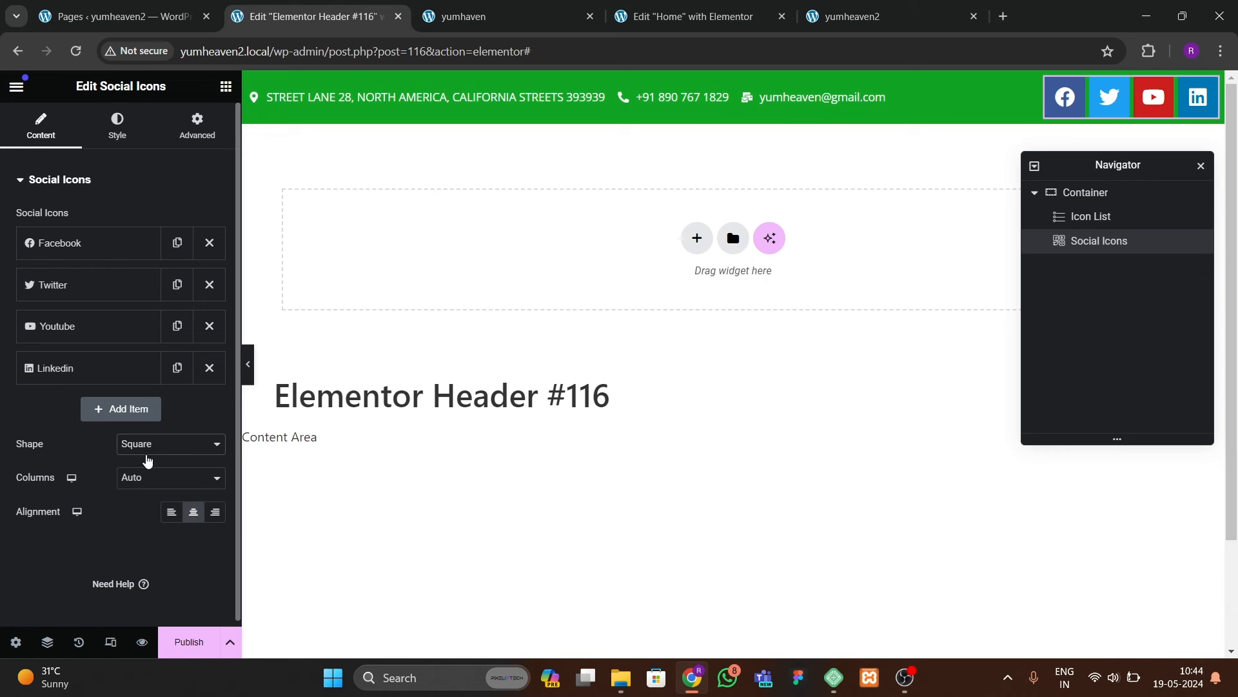
click(141, 455)
click(133, 484)
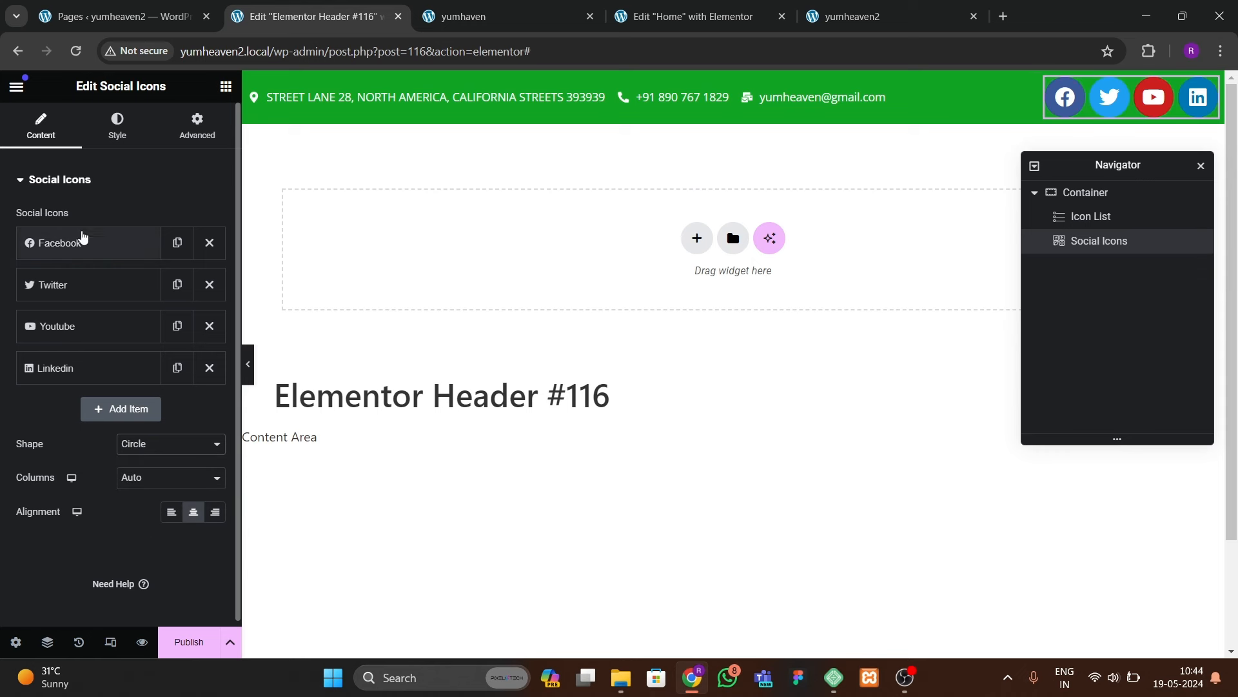
click(118, 125)
click(162, 219)
click(149, 247)
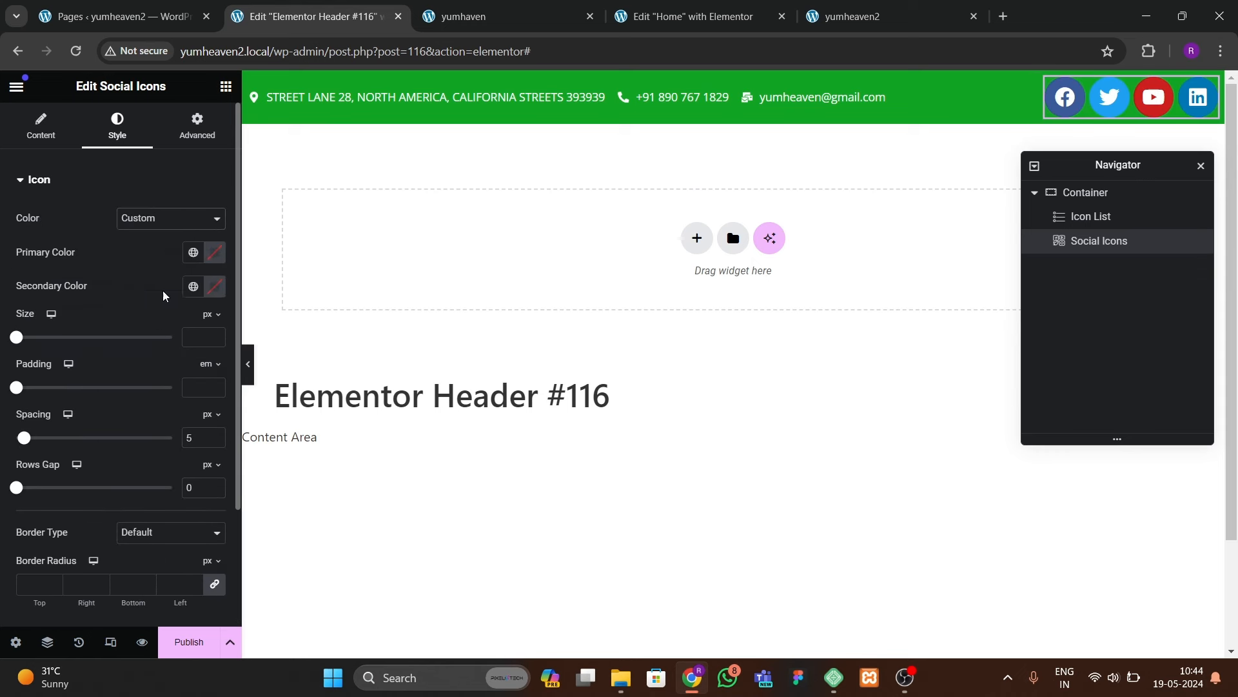
Step: Switch the social icons to custom colours: white #FFFFFF primary and green secondary
click(215, 337)
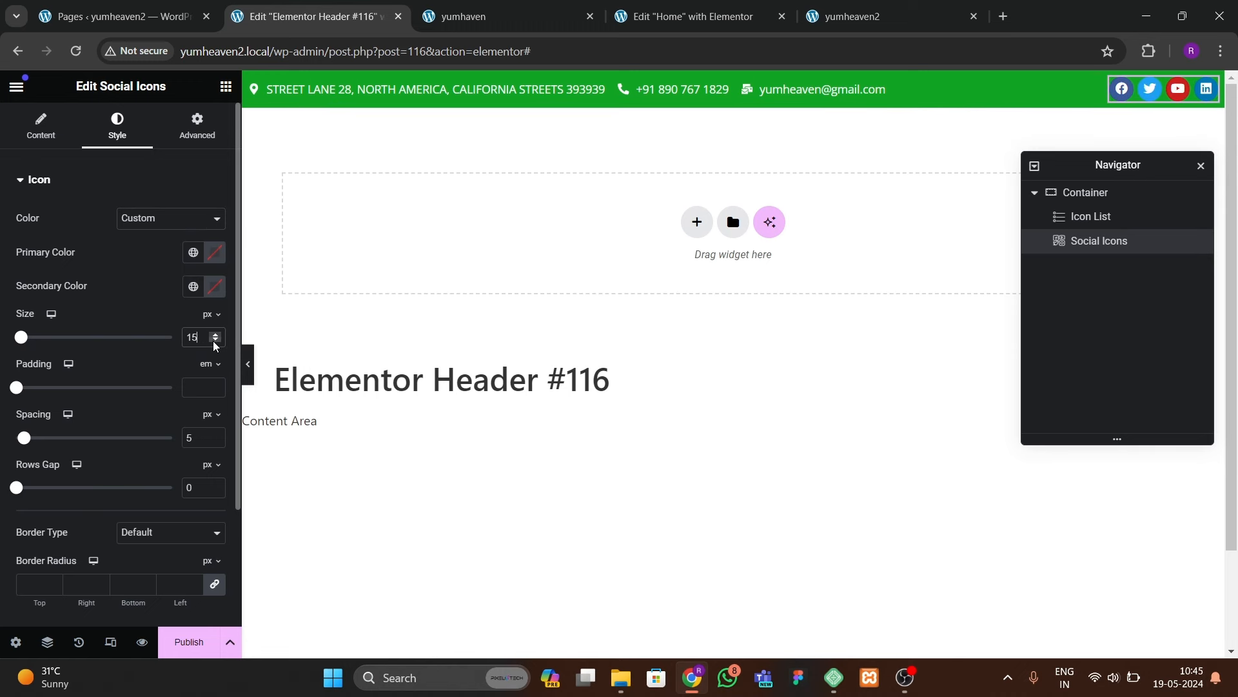
click(215, 341)
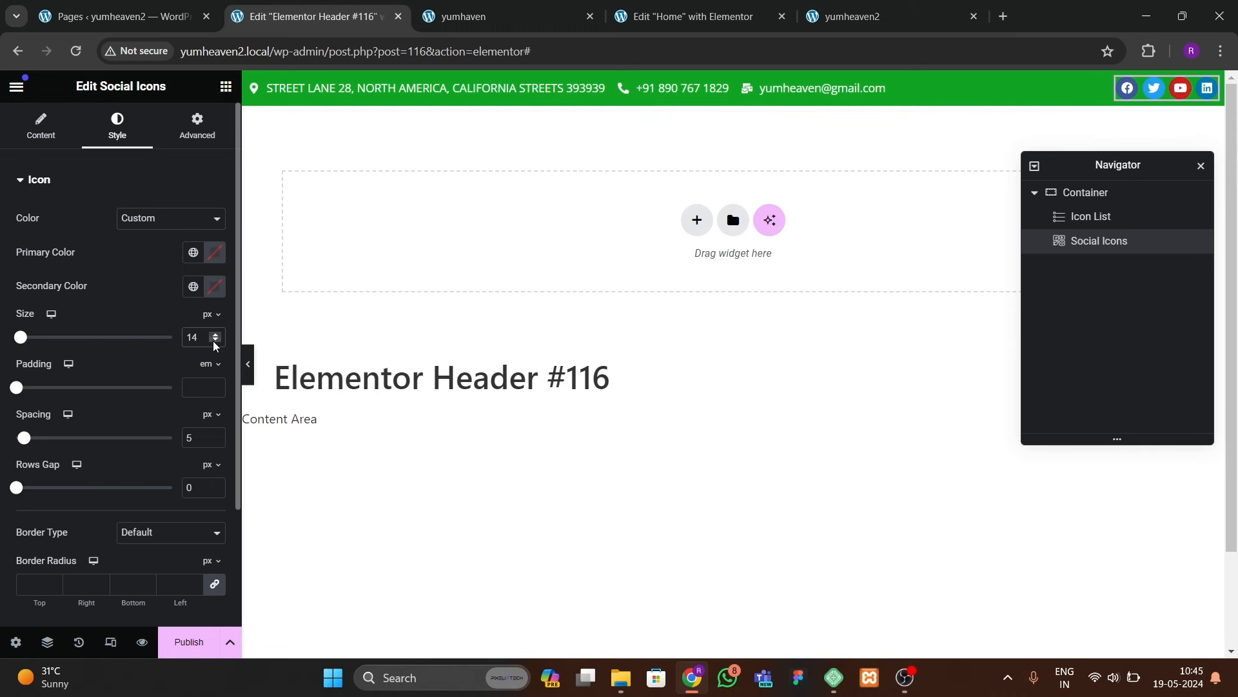
click(216, 341)
click(135, 219)
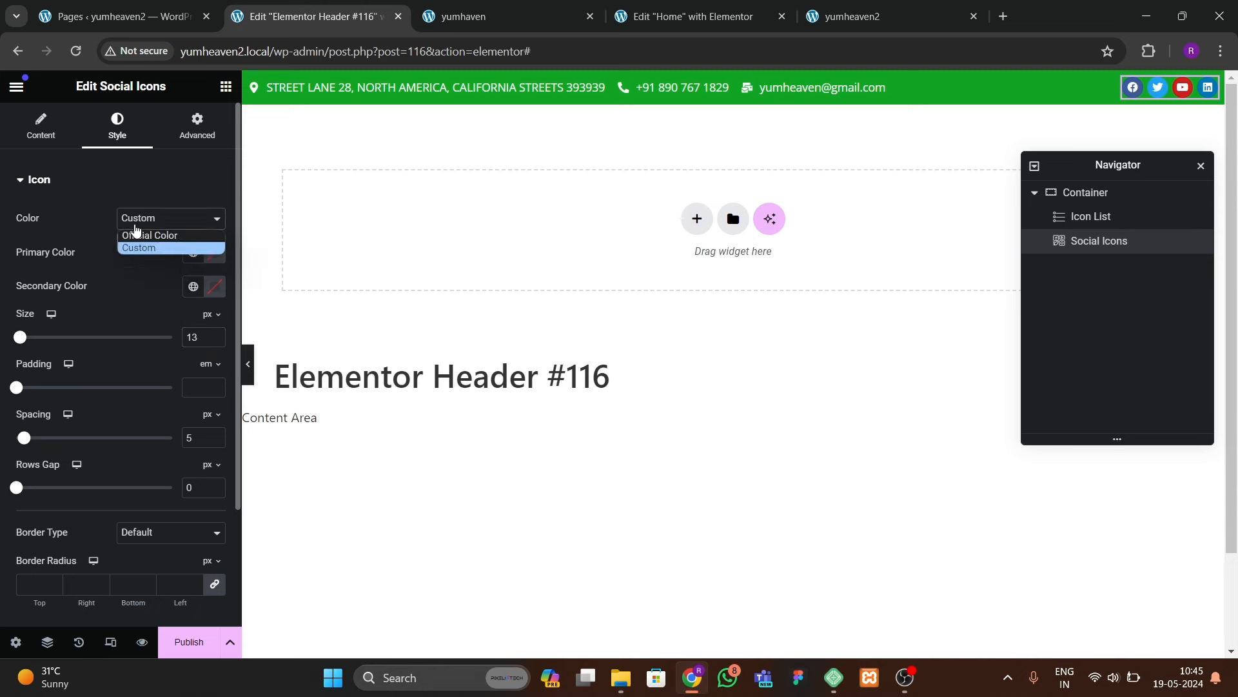
click(136, 234)
click(140, 221)
click(151, 248)
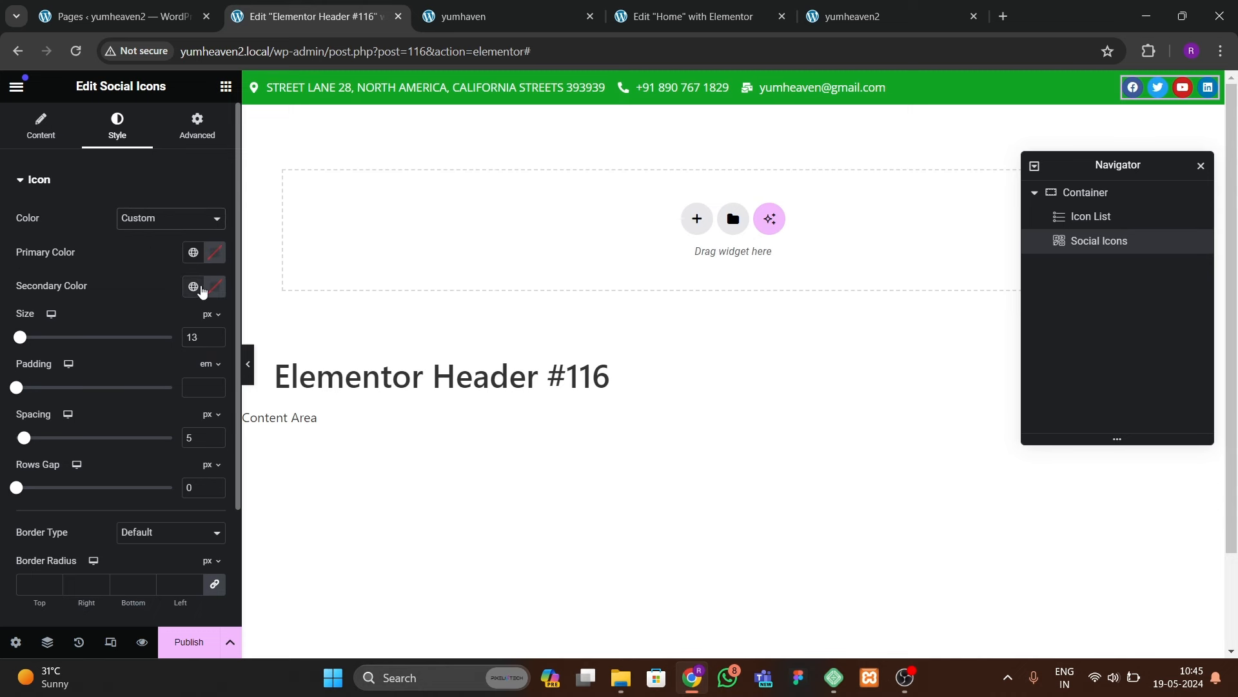
click(215, 254)
text(#FFFFFF)
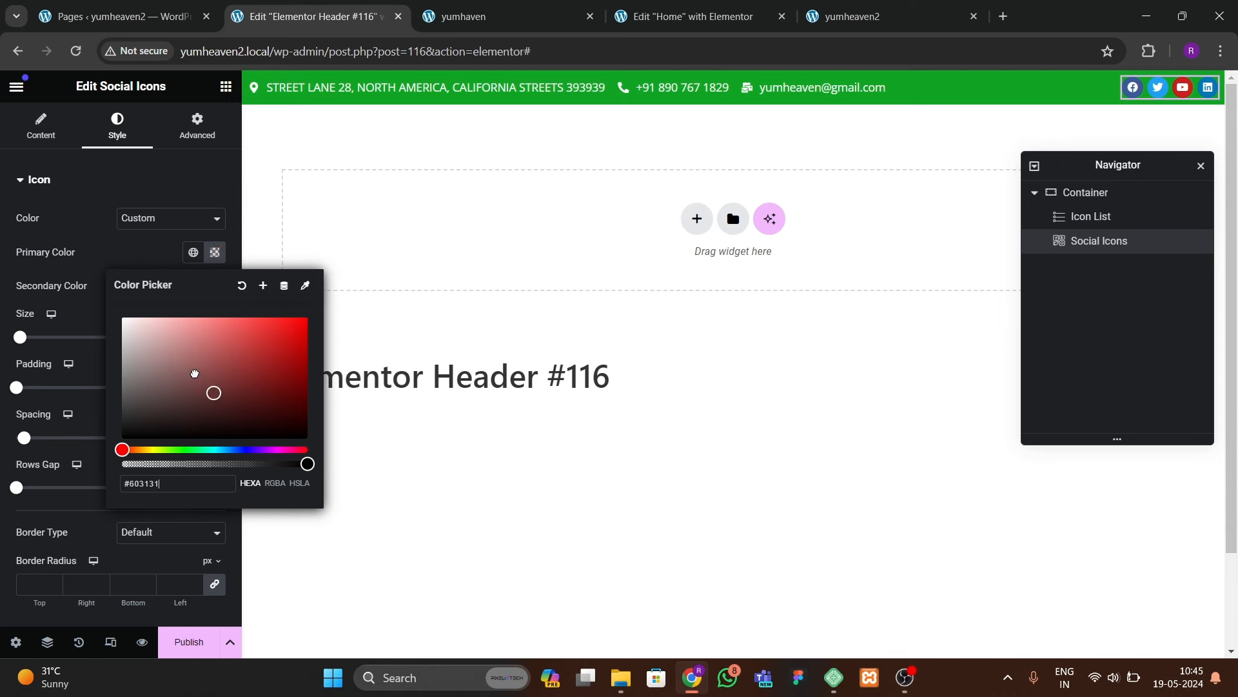
click(194, 286)
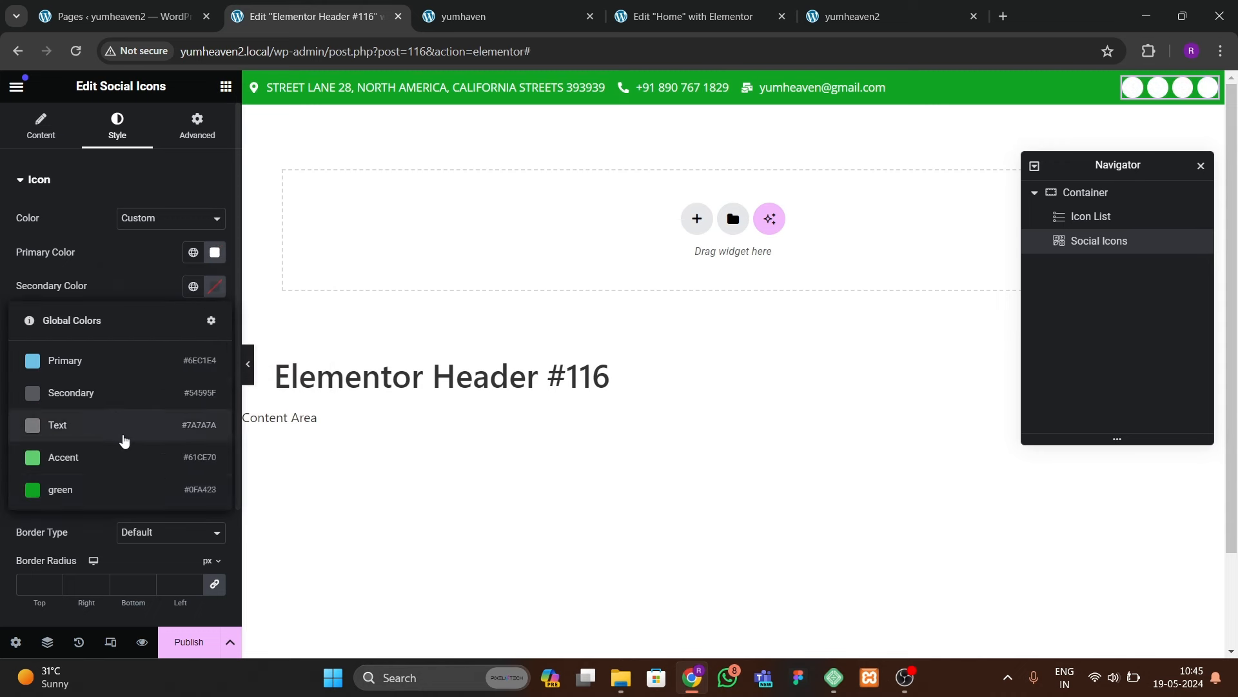
click(110, 488)
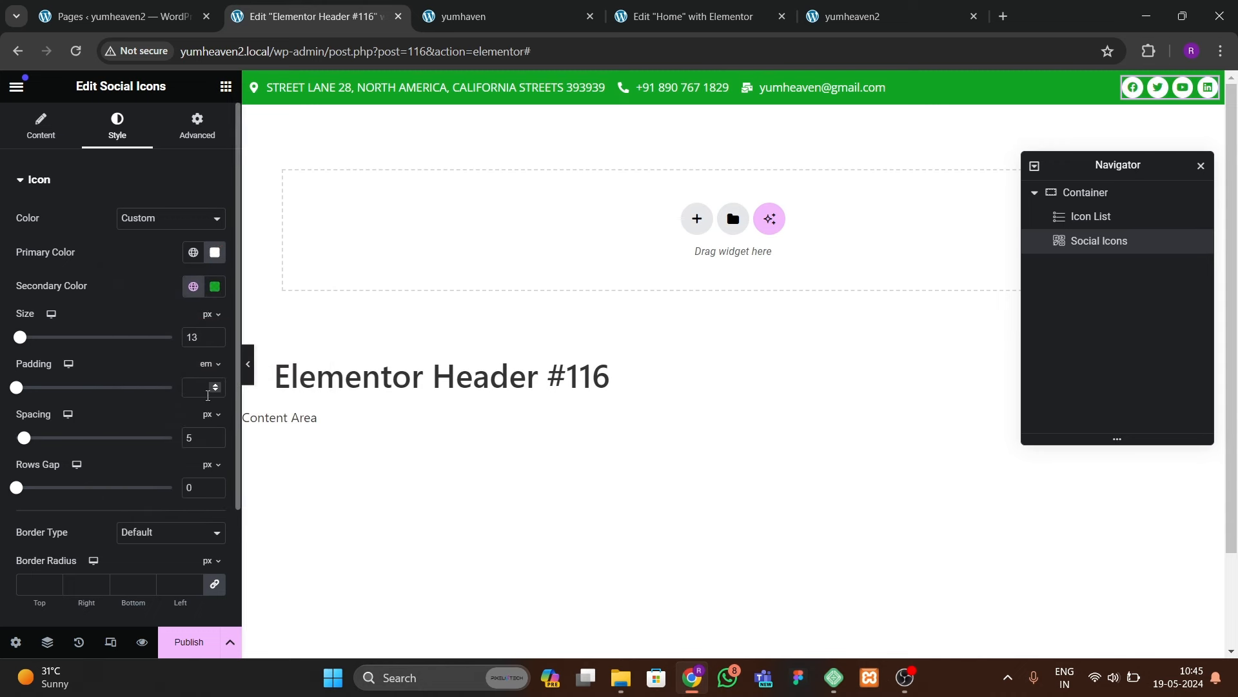
Step: Set the social icons to 16 px size with 0.3 em padding
click(216, 386)
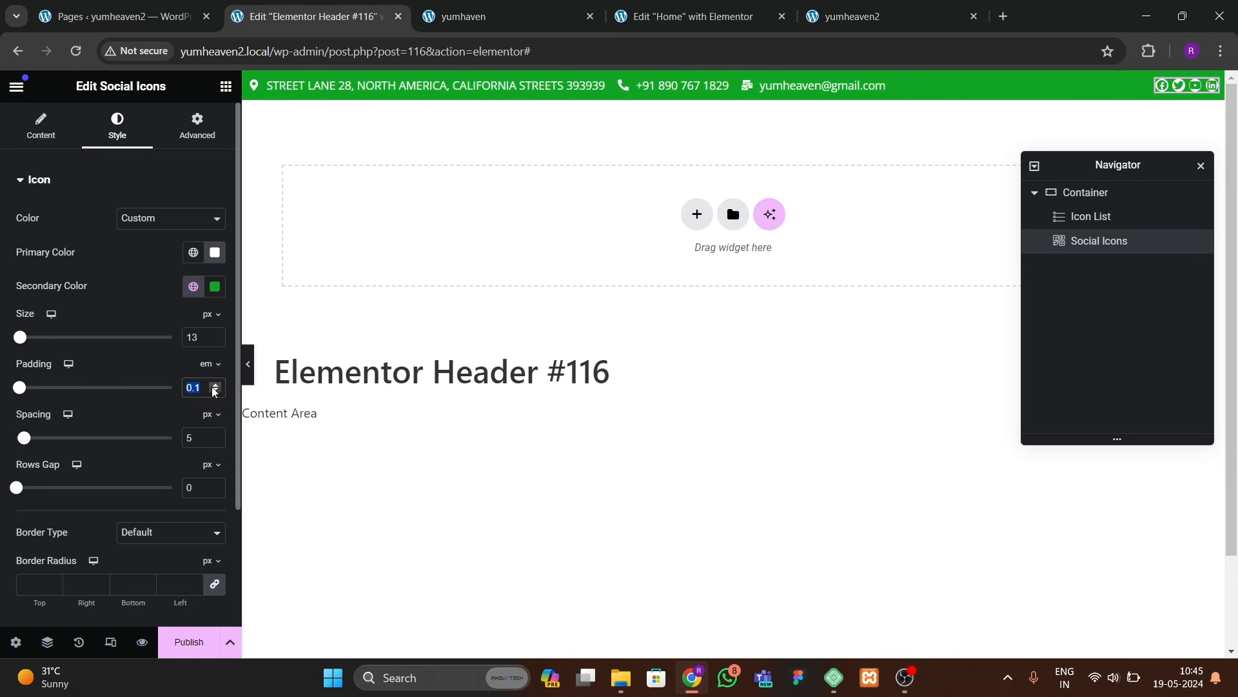
click(216, 385)
click(215, 386)
click(216, 386)
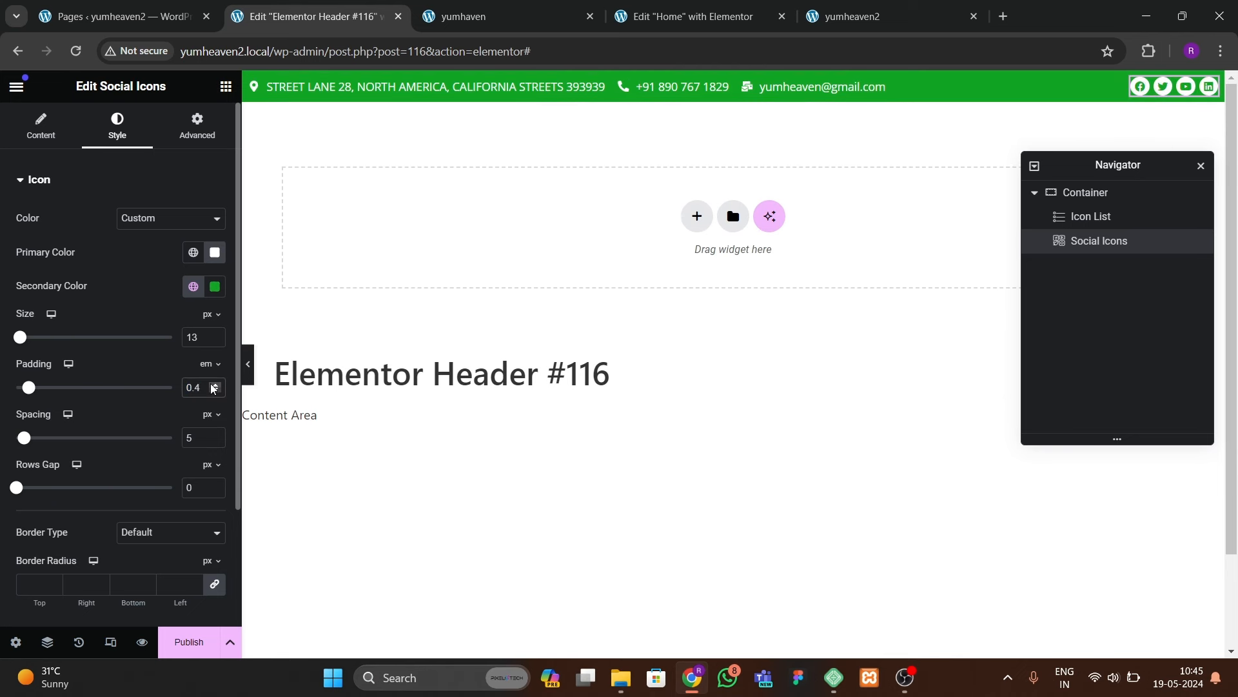
click(215, 334)
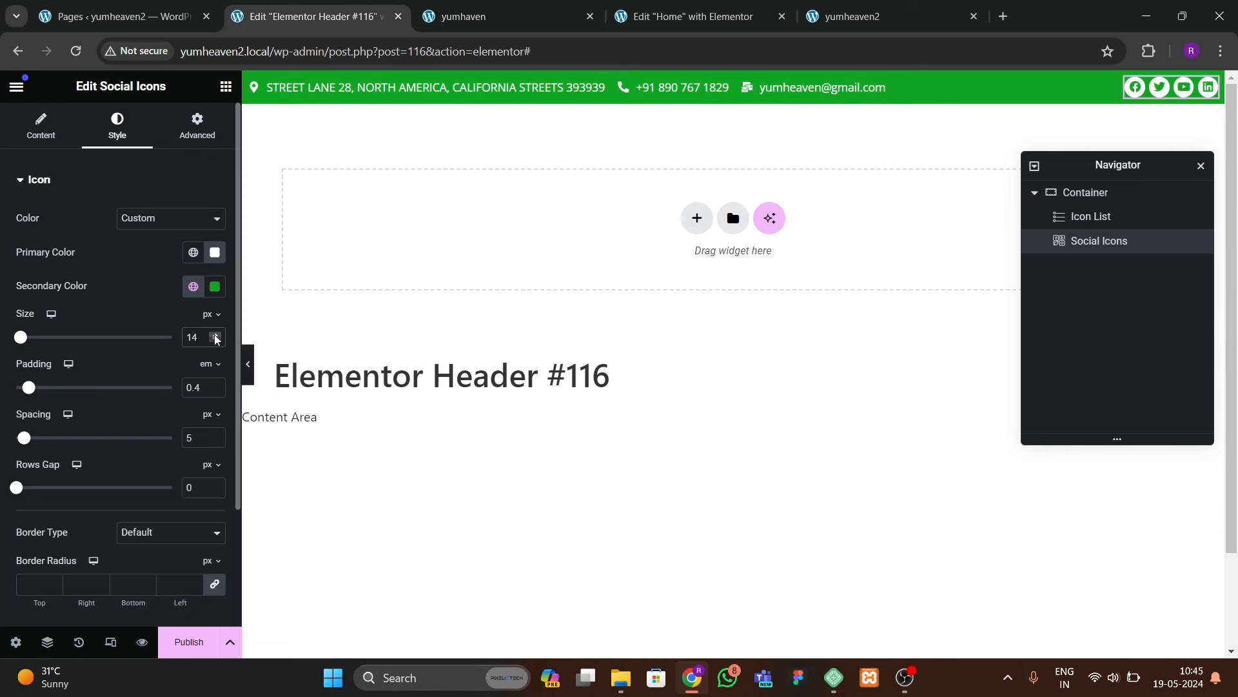
click(216, 334)
click(216, 335)
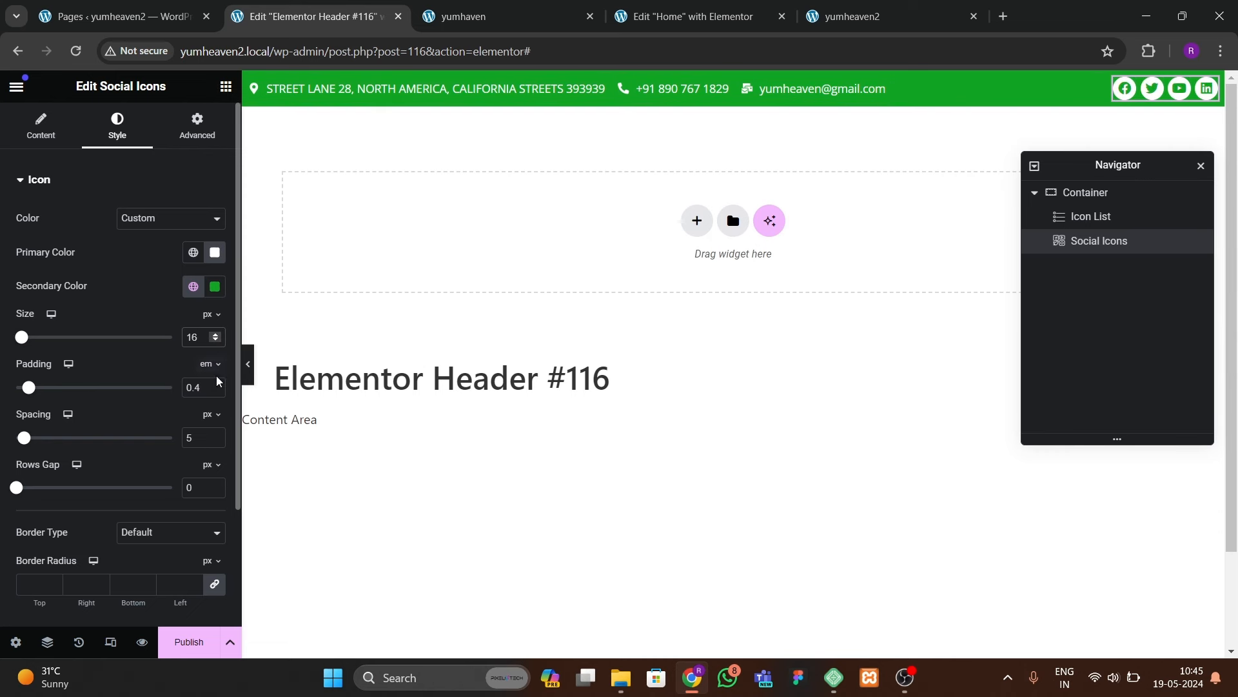
click(219, 392)
click(219, 392)
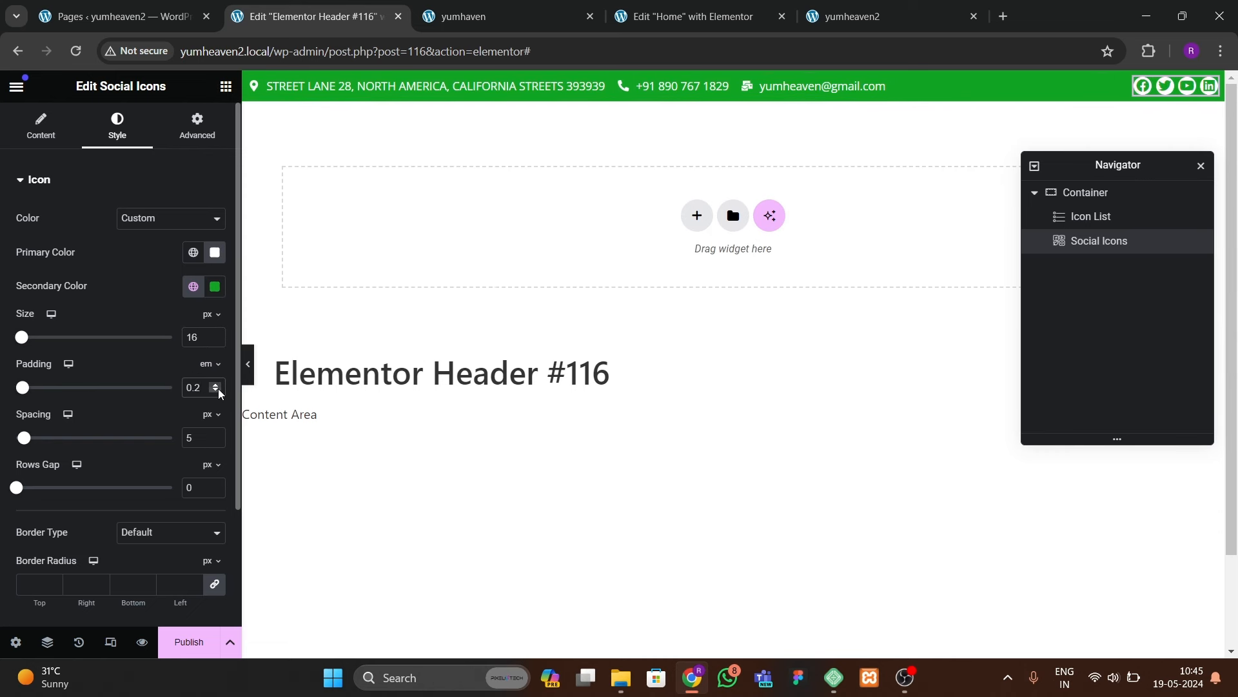
click(217, 384)
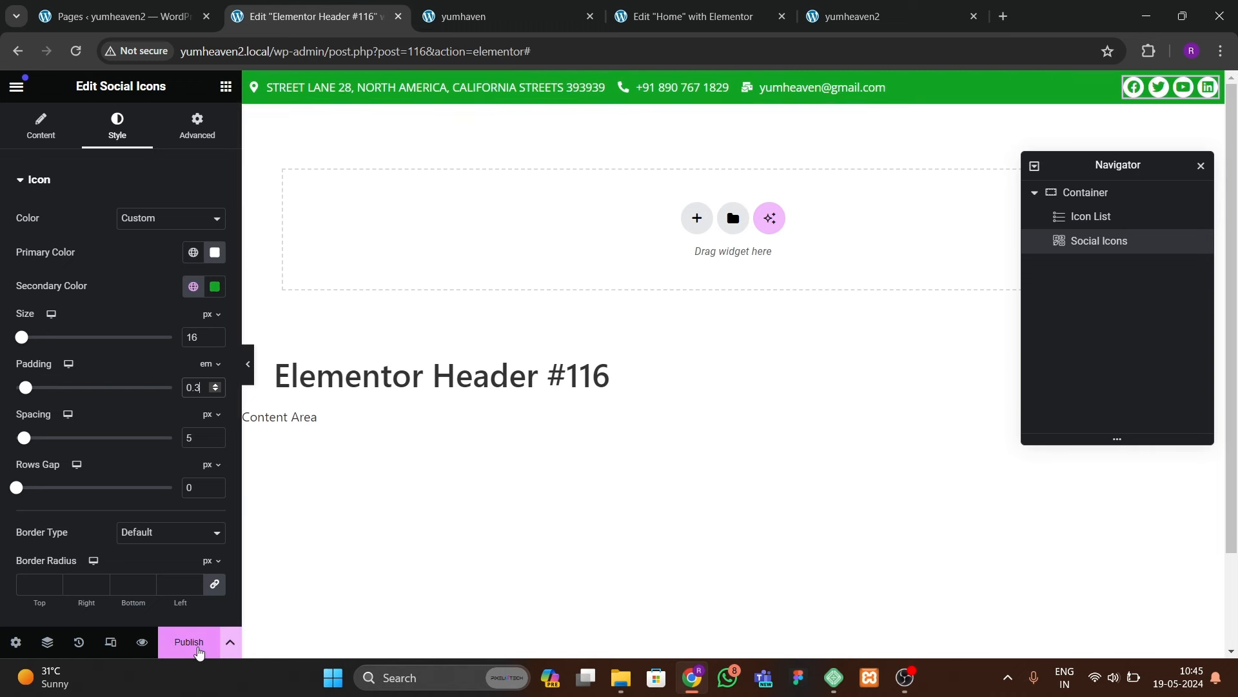
Step: Publish the header template with an Include / Entire Site display condition
click(196, 653)
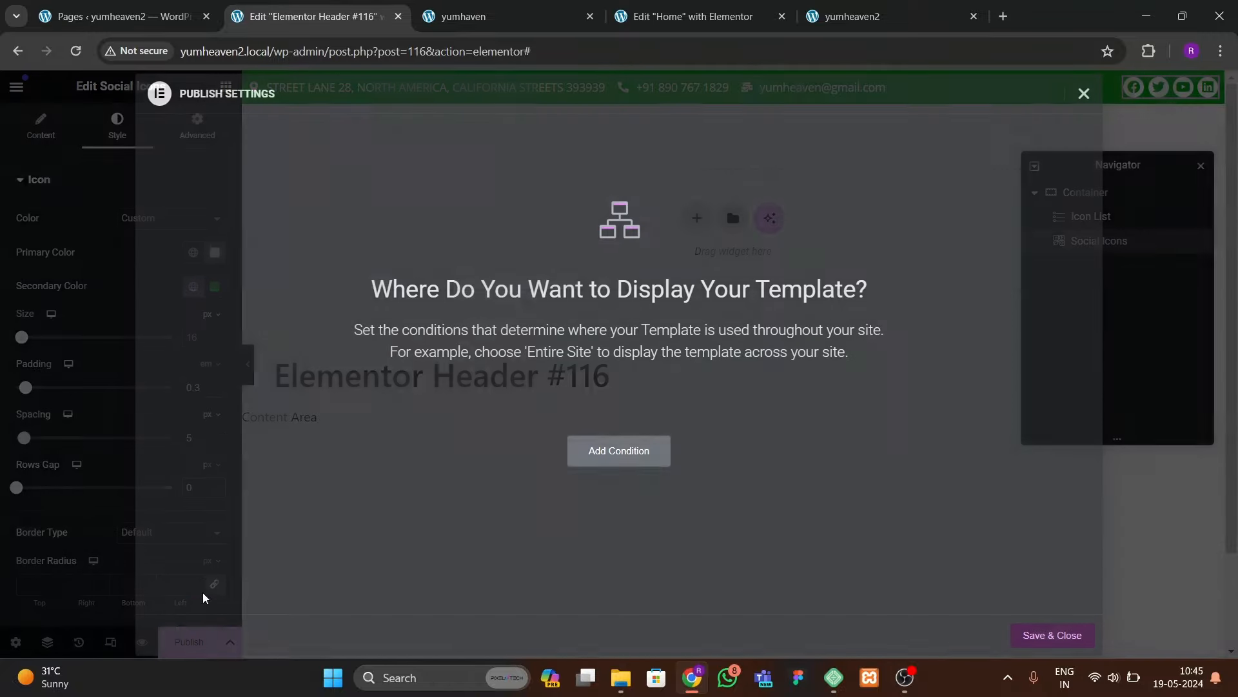
click(663, 455)
click(1063, 634)
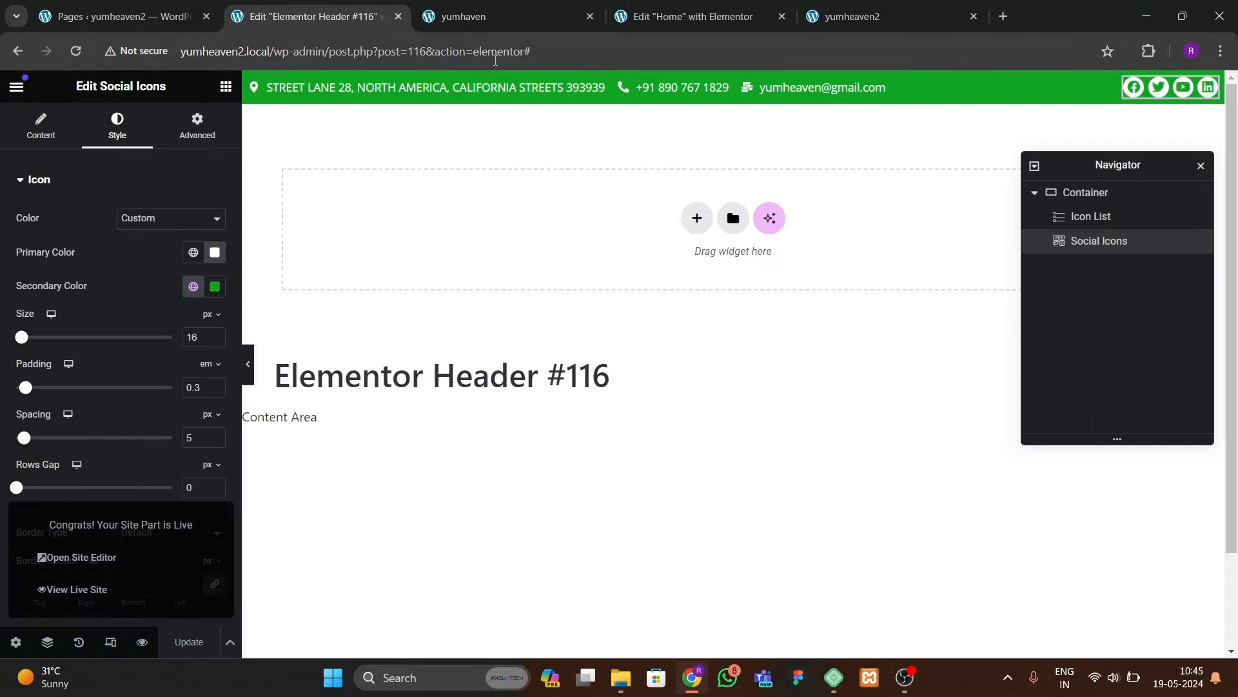
Step: Check the live site and the other open tabs, then return to the header template editor
click(503, 16)
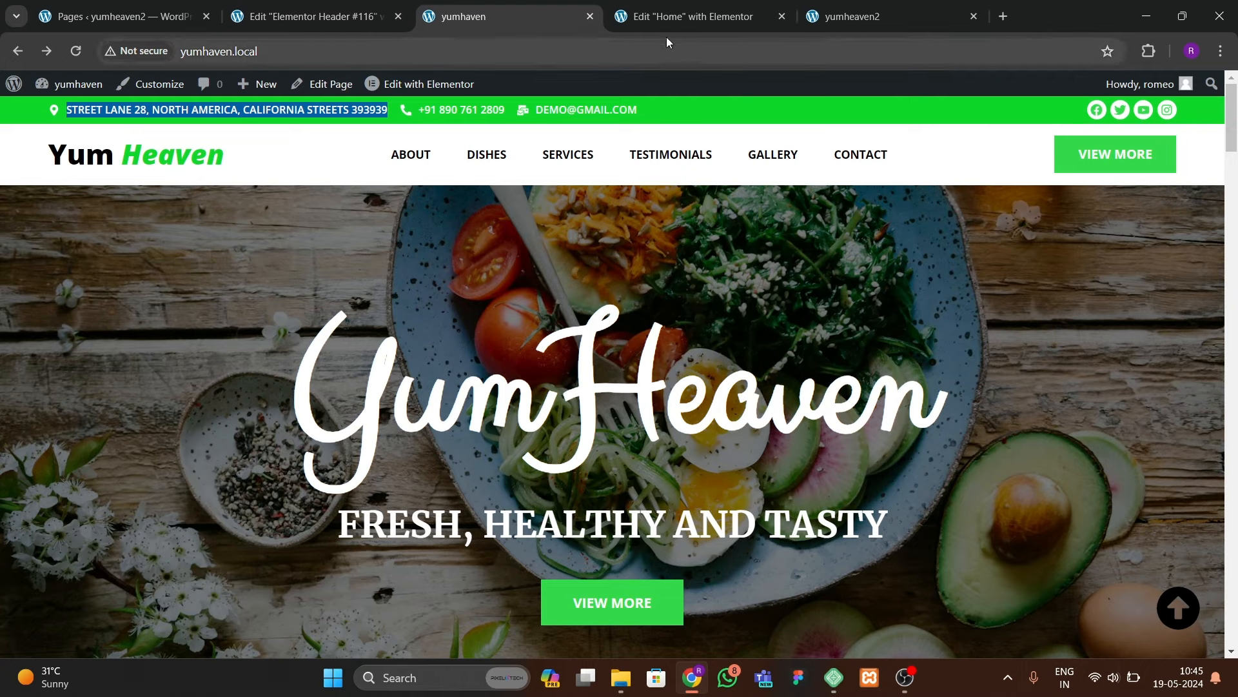
click(684, 16)
click(877, 18)
click(516, 29)
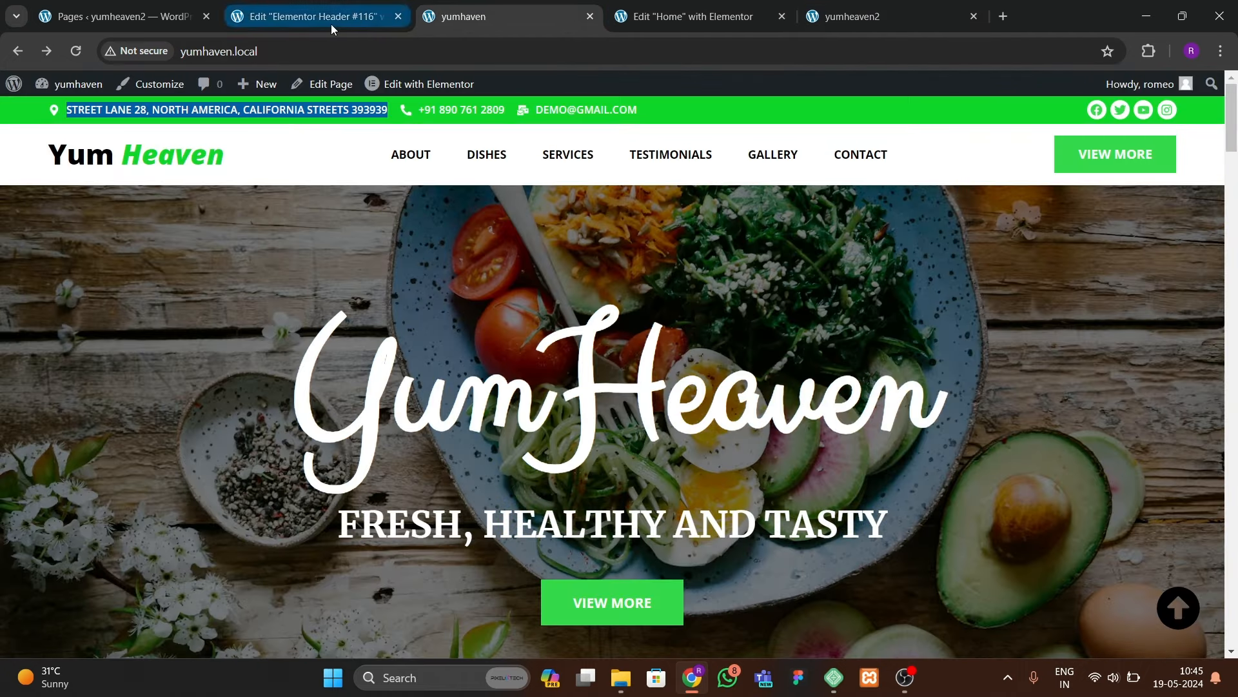
click(331, 25)
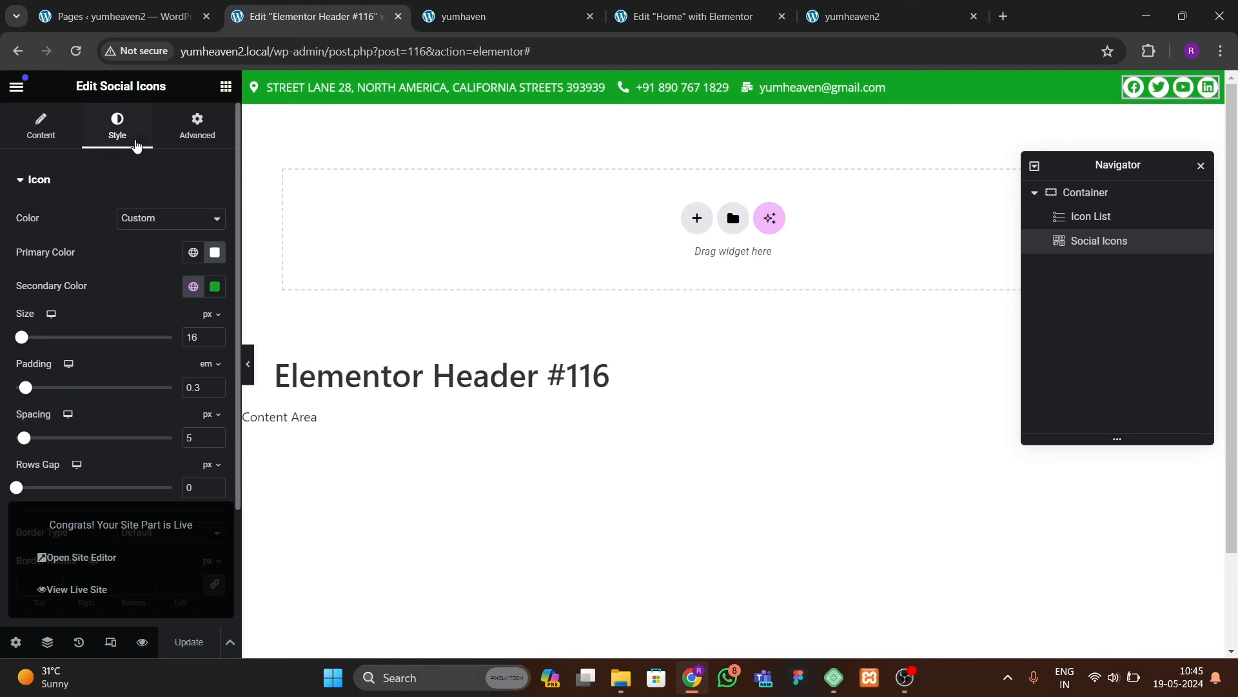
Step: Set the social icons' hover primary colour to black and hover secondary colour to white
scroll(91, 490, down, 2)
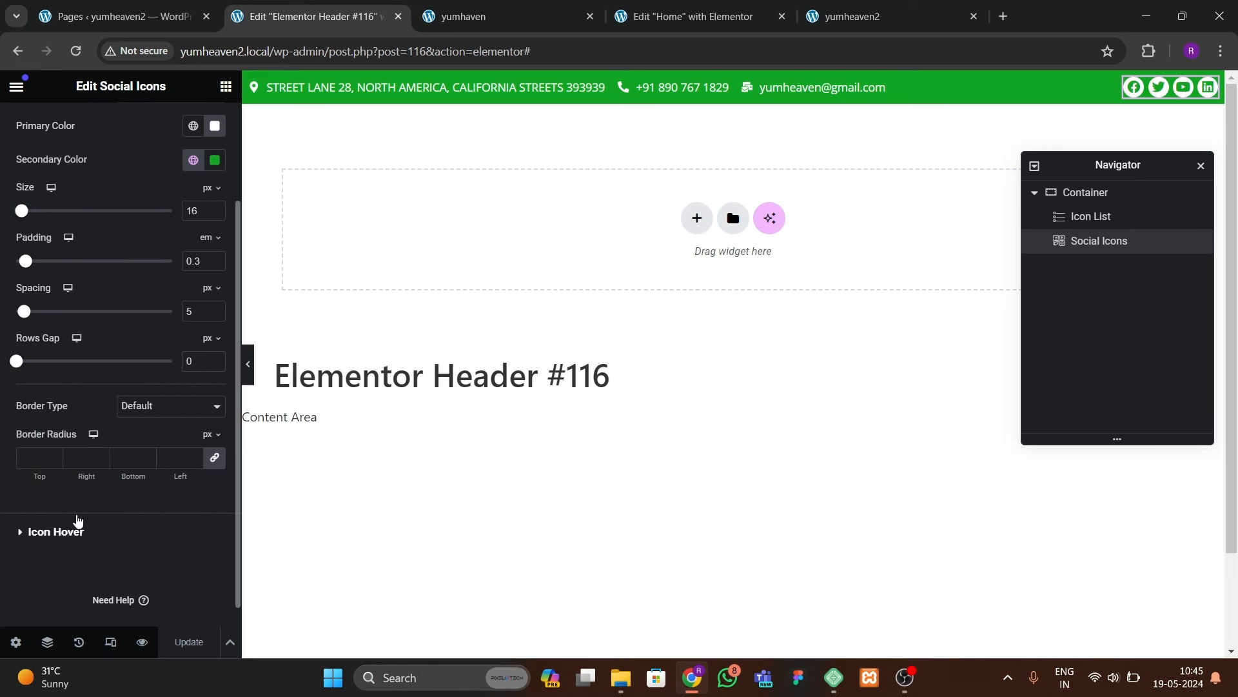
click(78, 525)
click(208, 264)
drag(152, 409, 75, 465)
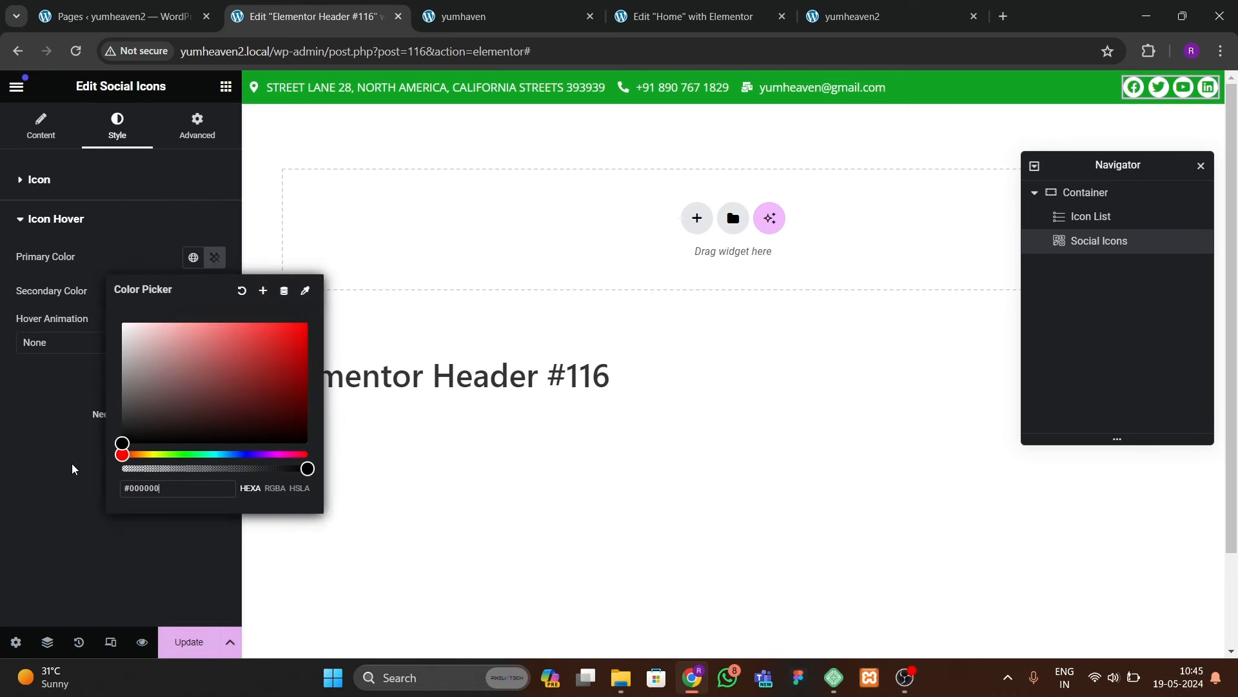
click(76, 465)
click(217, 294)
click(123, 358)
click(64, 411)
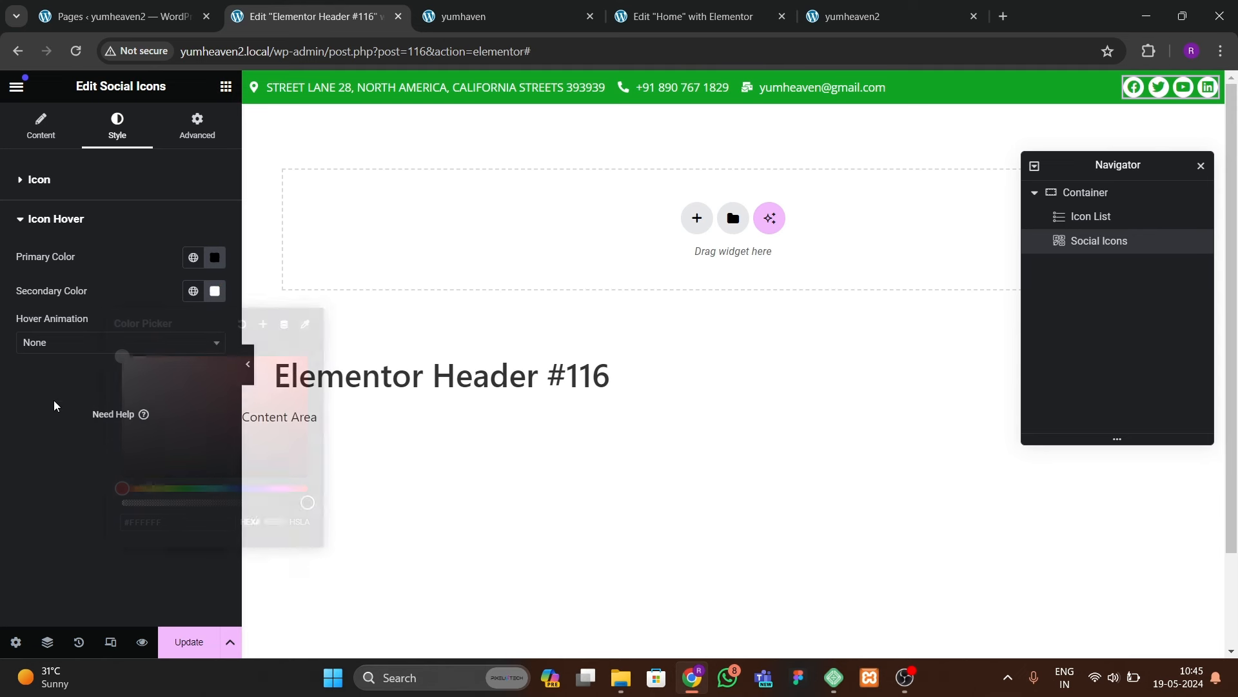
Step: Apply the Pulse Grow hover animation, update the header template, and view the live site
click(77, 342)
click(65, 445)
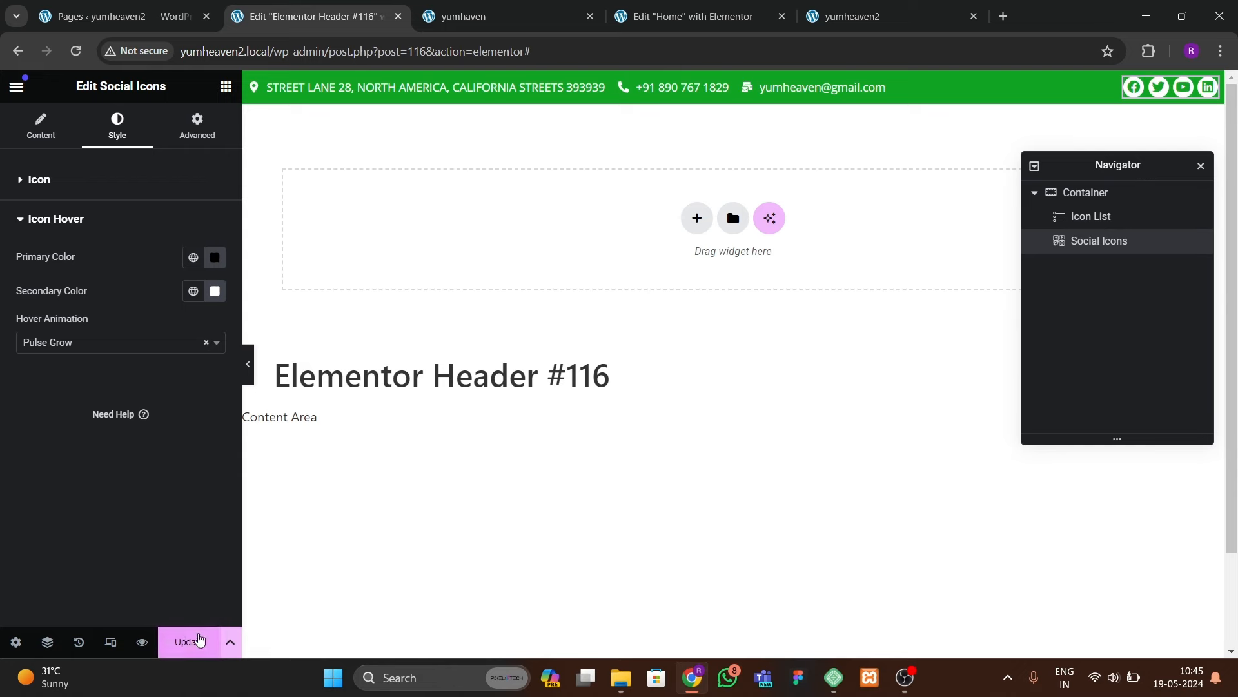
click(199, 640)
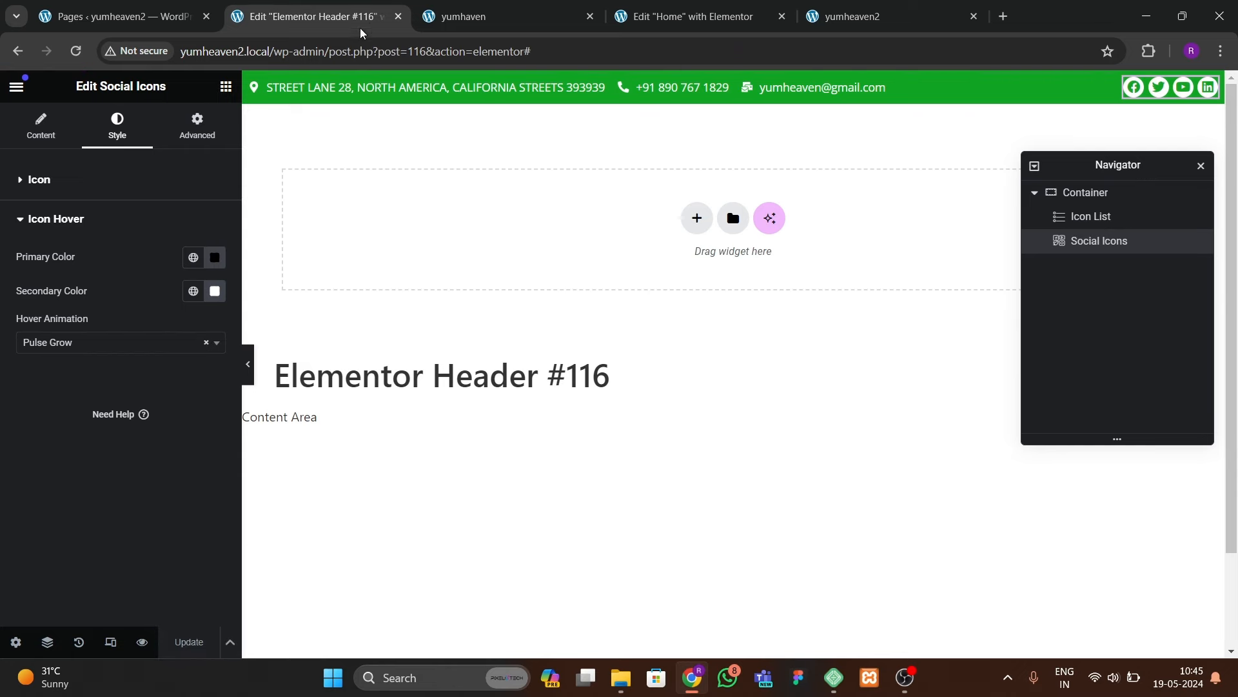
click(503, 17)
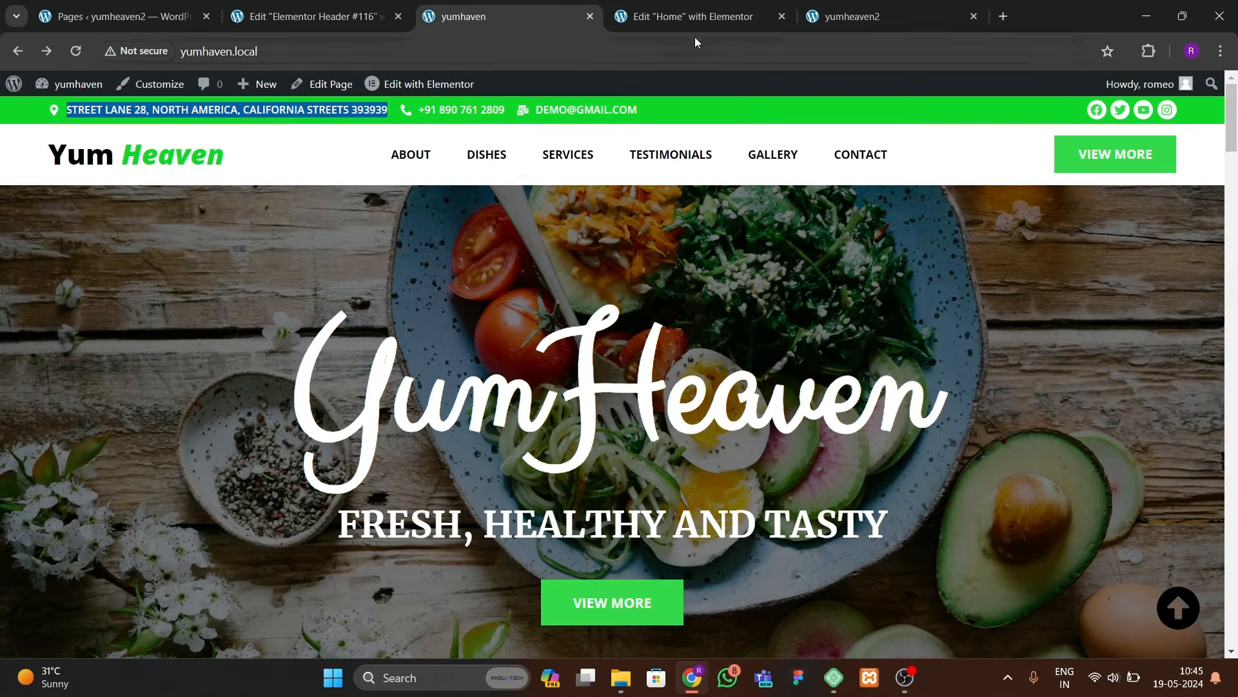
click(695, 18)
Step: Create a menu named 'final menu' assigned to the Header location and save it
click(153, 22)
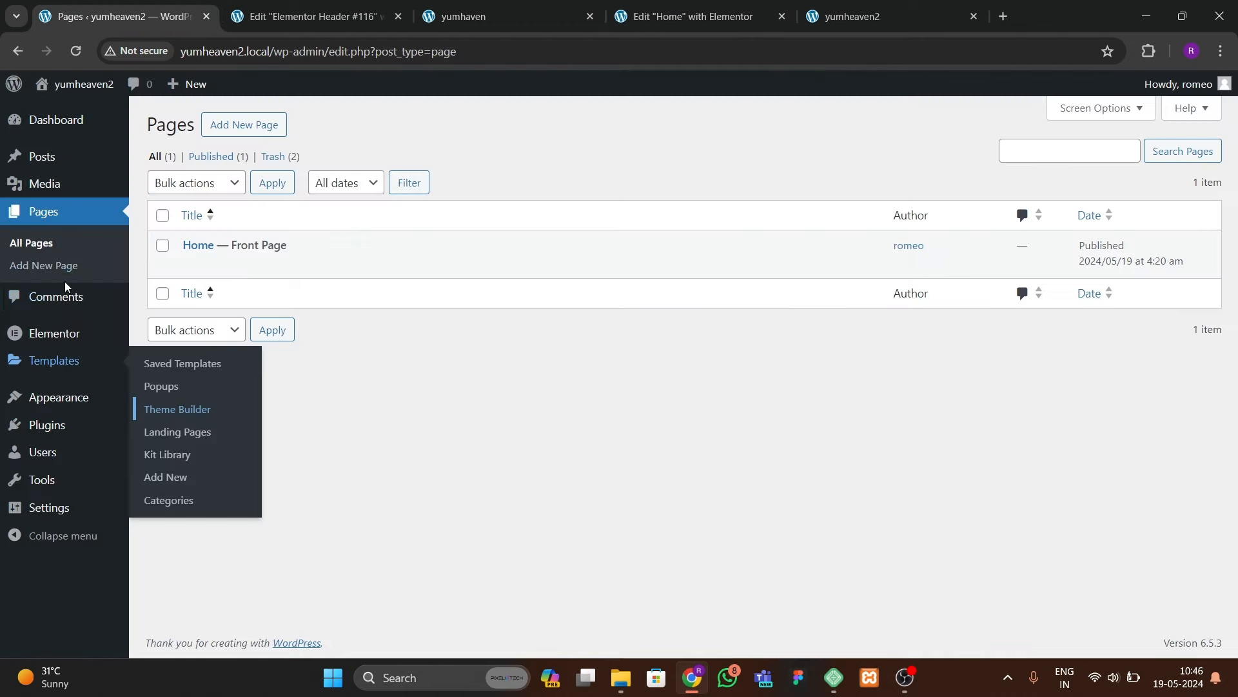
mouse_move(63, 413)
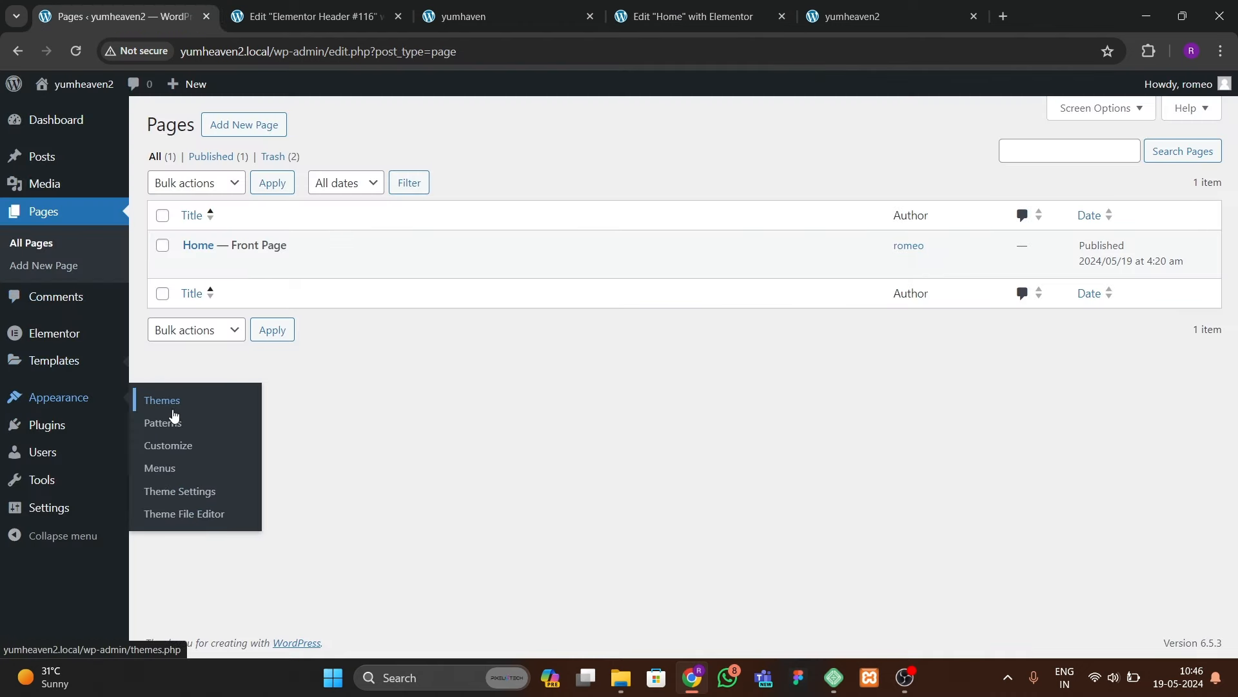
click(162, 469)
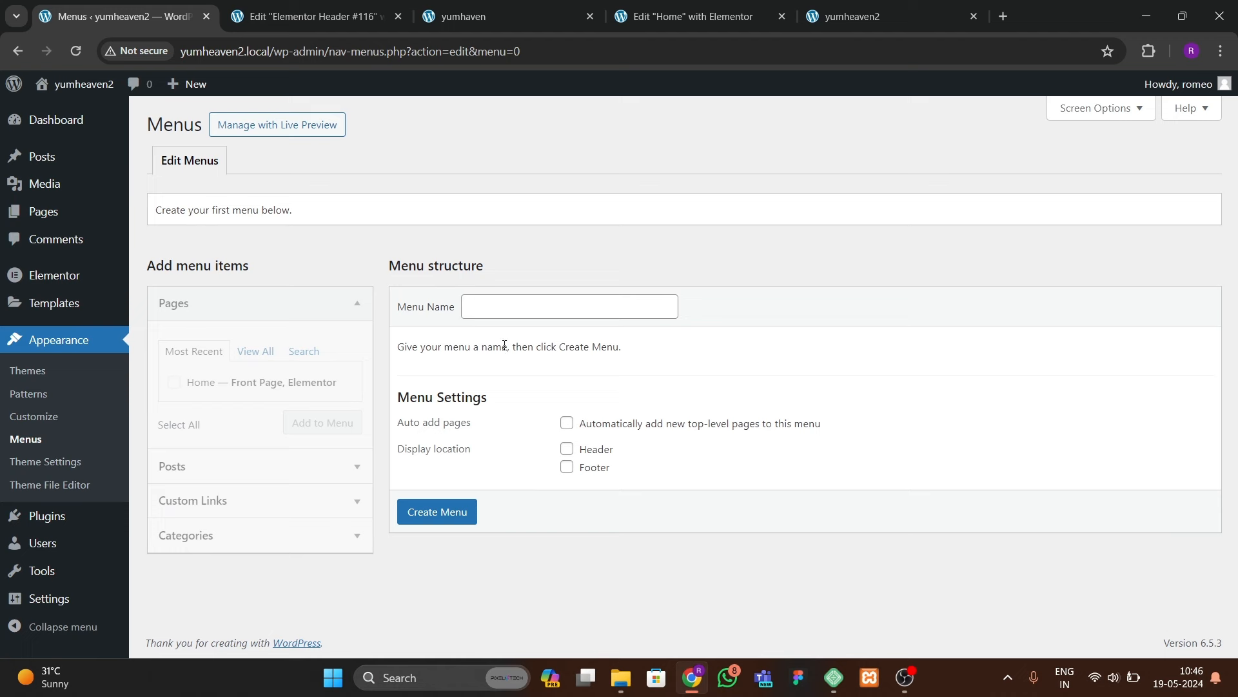
click(536, 307)
click(601, 346)
click(567, 449)
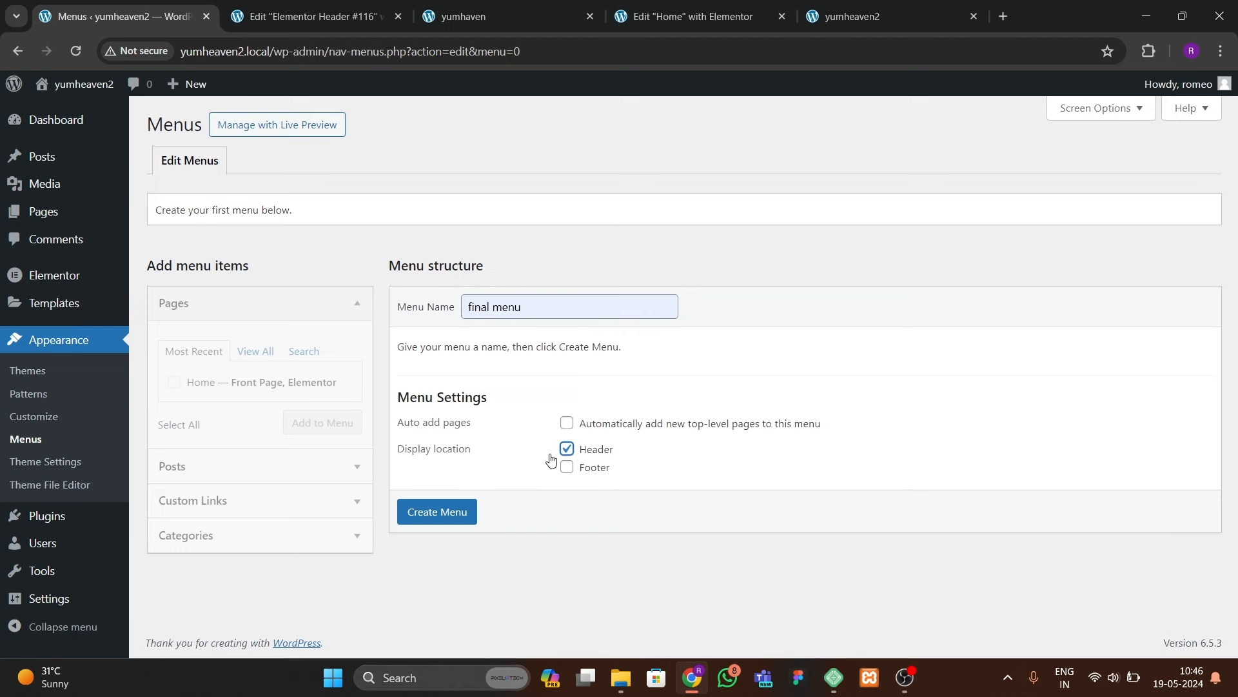
click(447, 511)
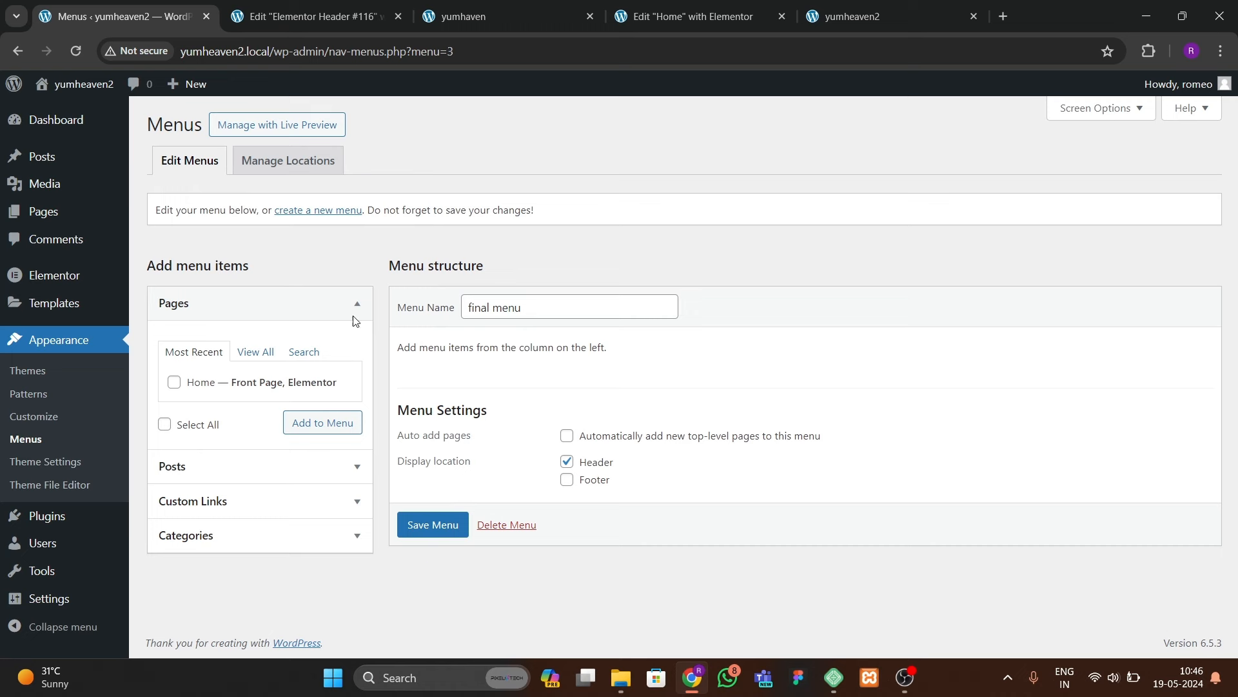
click(423, 526)
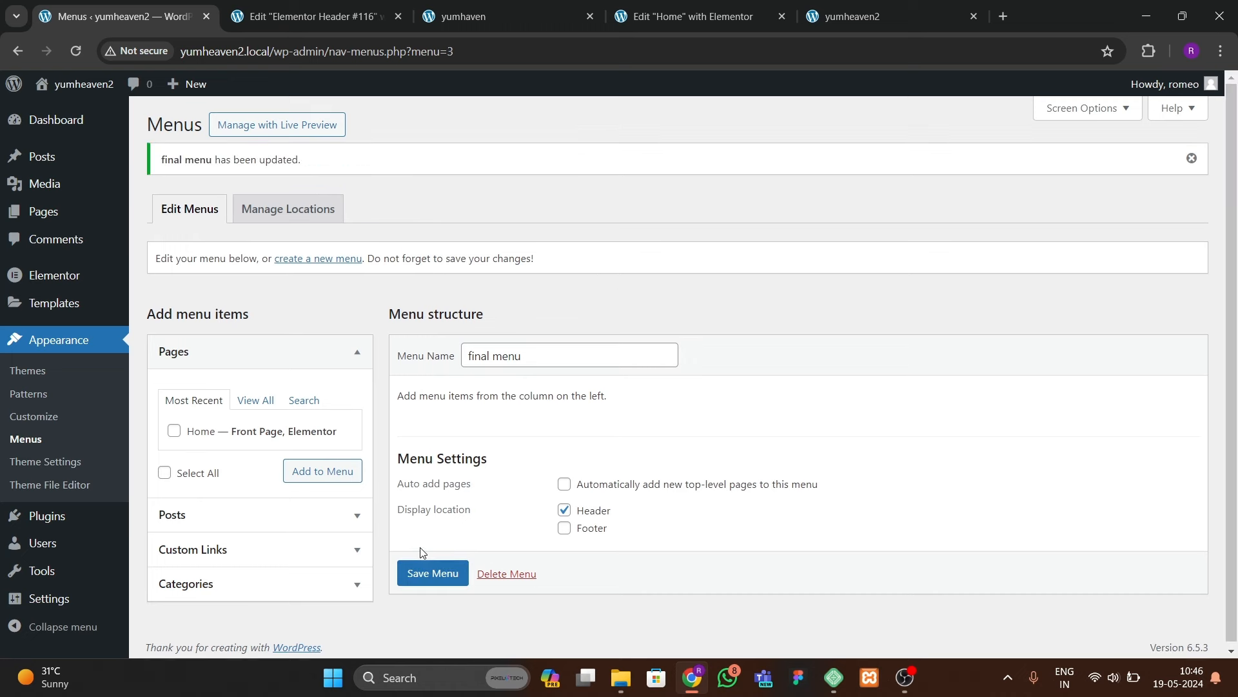
click(213, 519)
Step: Add an About custom link (#about) and a Dishes custom link to the menu
click(215, 548)
click(233, 478)
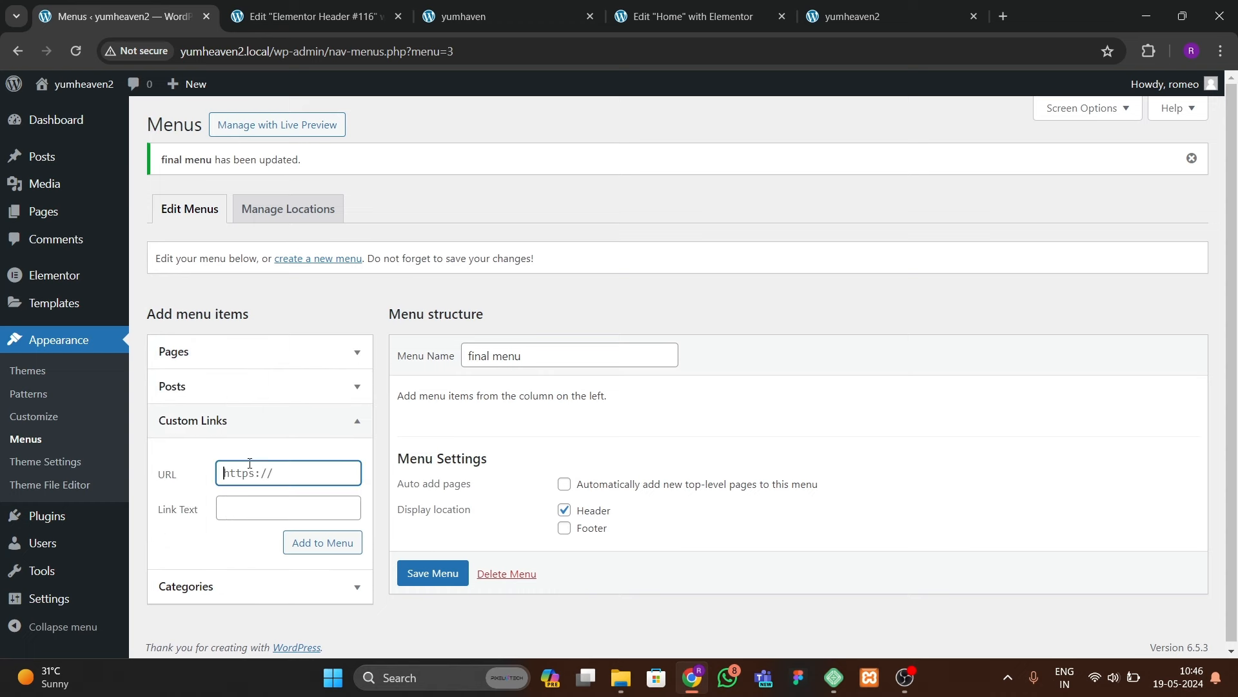
text(#about)
key(Tab)
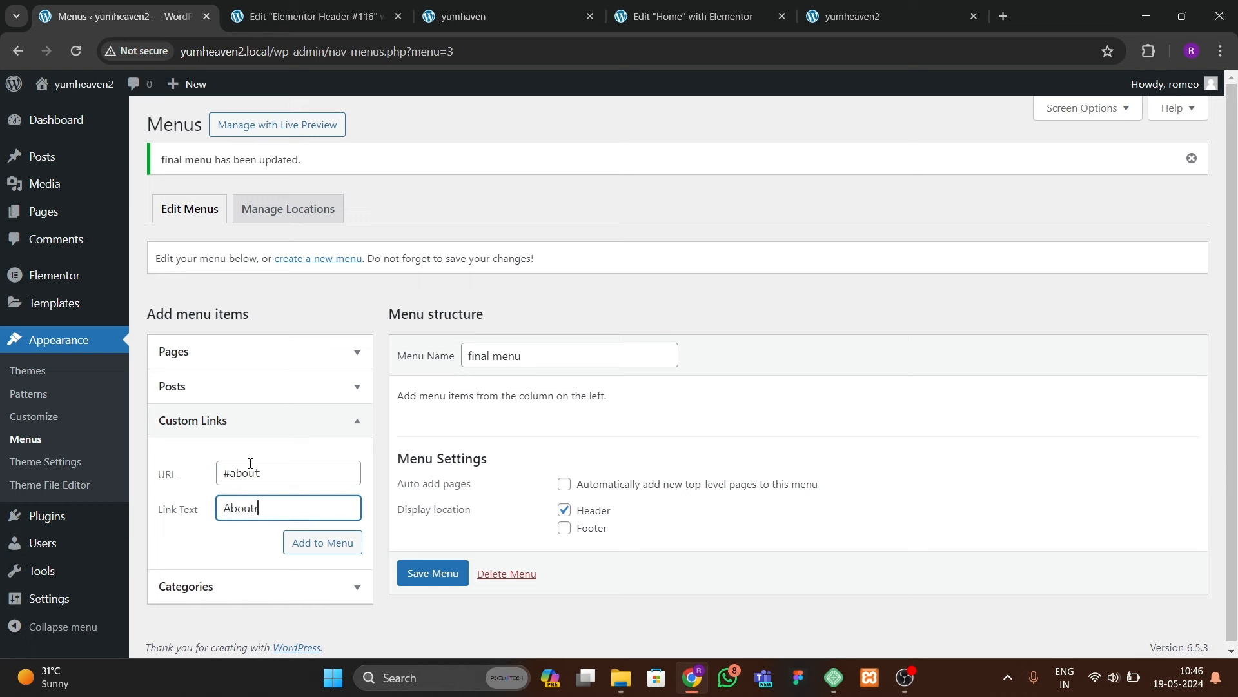
click(311, 543)
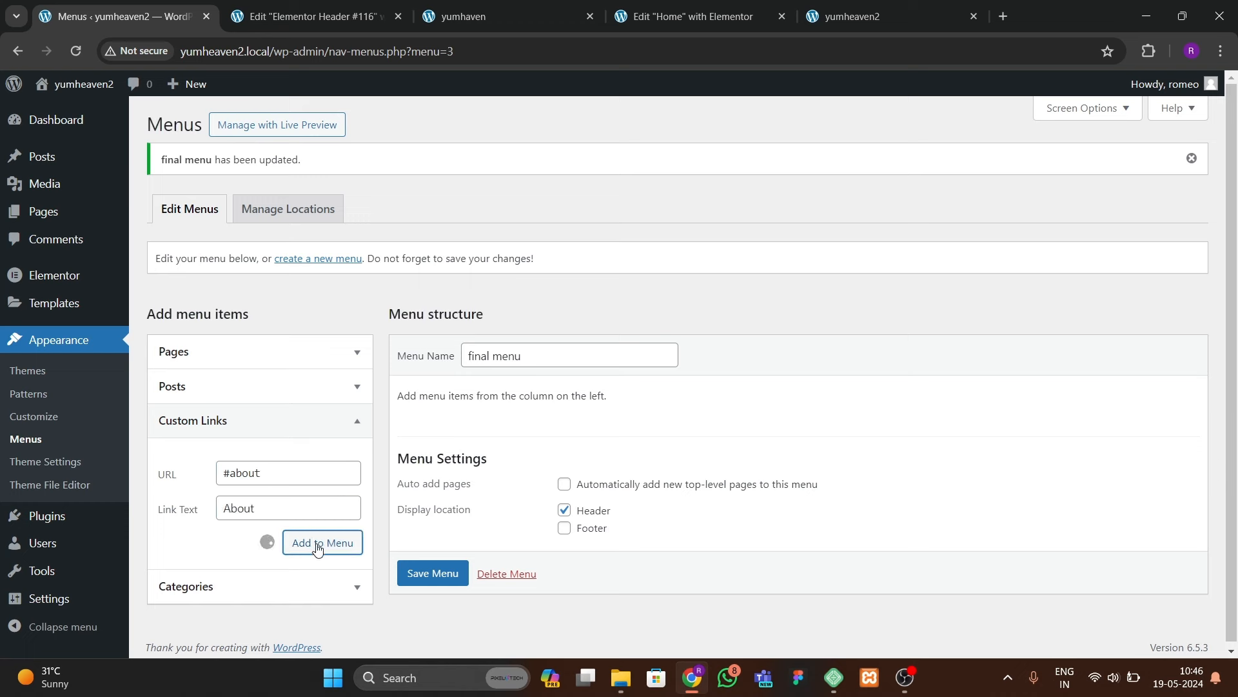
click(233, 477)
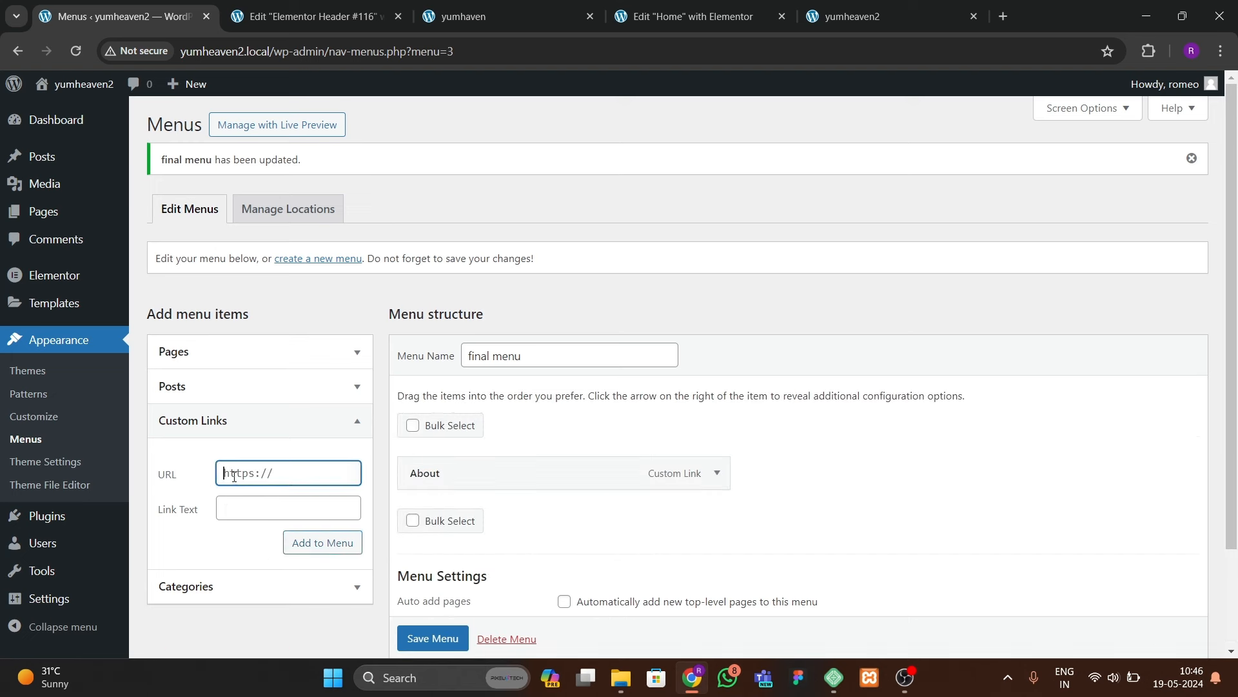
text(#dishes)
click(250, 506)
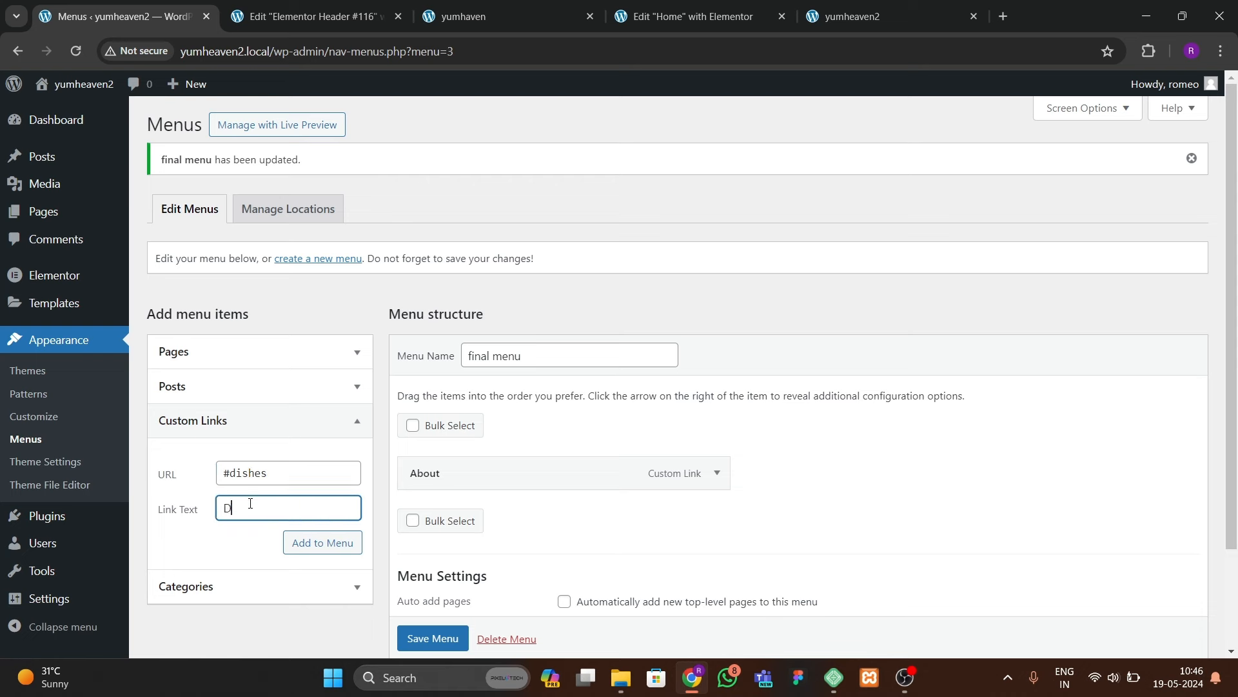
click(324, 543)
Step: Add a Services custom link pointing to #services
click(463, 16)
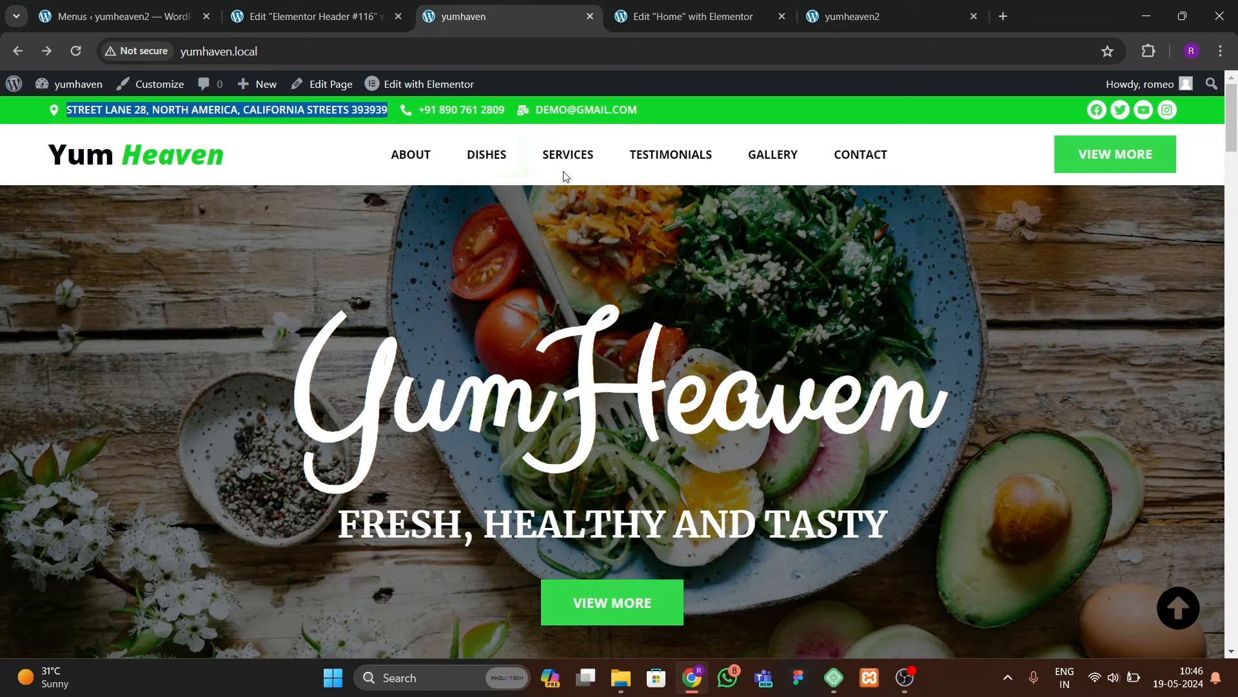
click(329, 19)
click(126, 16)
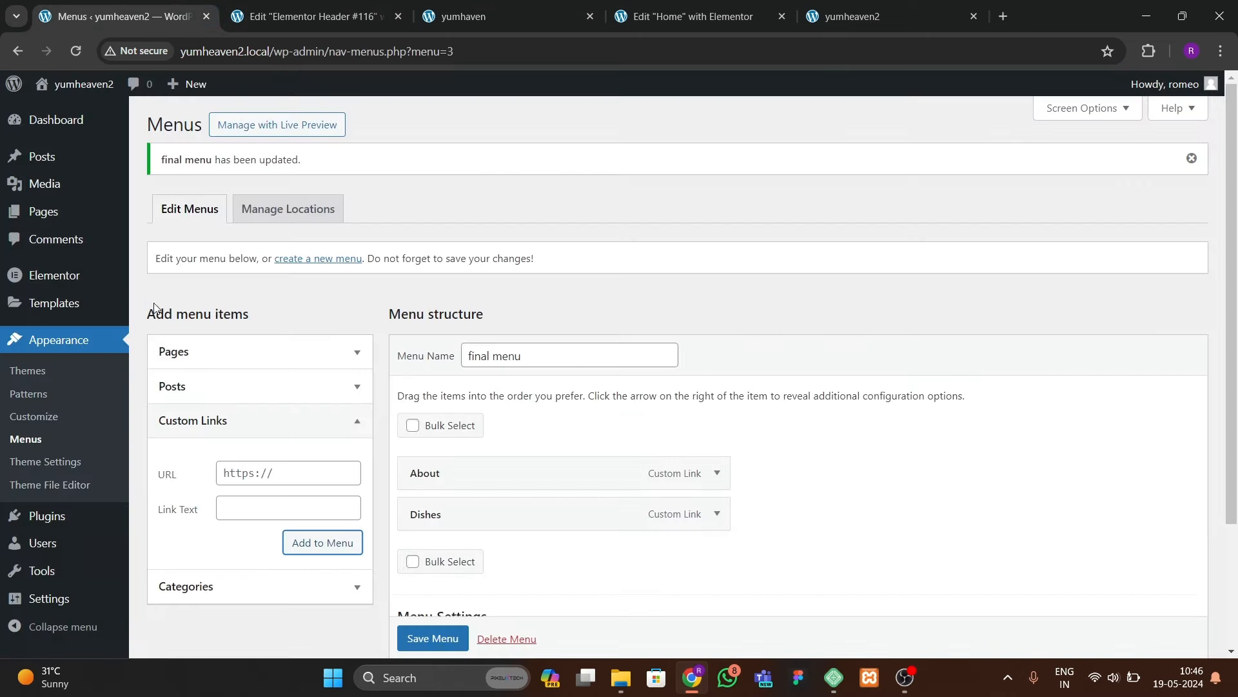
click(251, 467)
text(#ser)
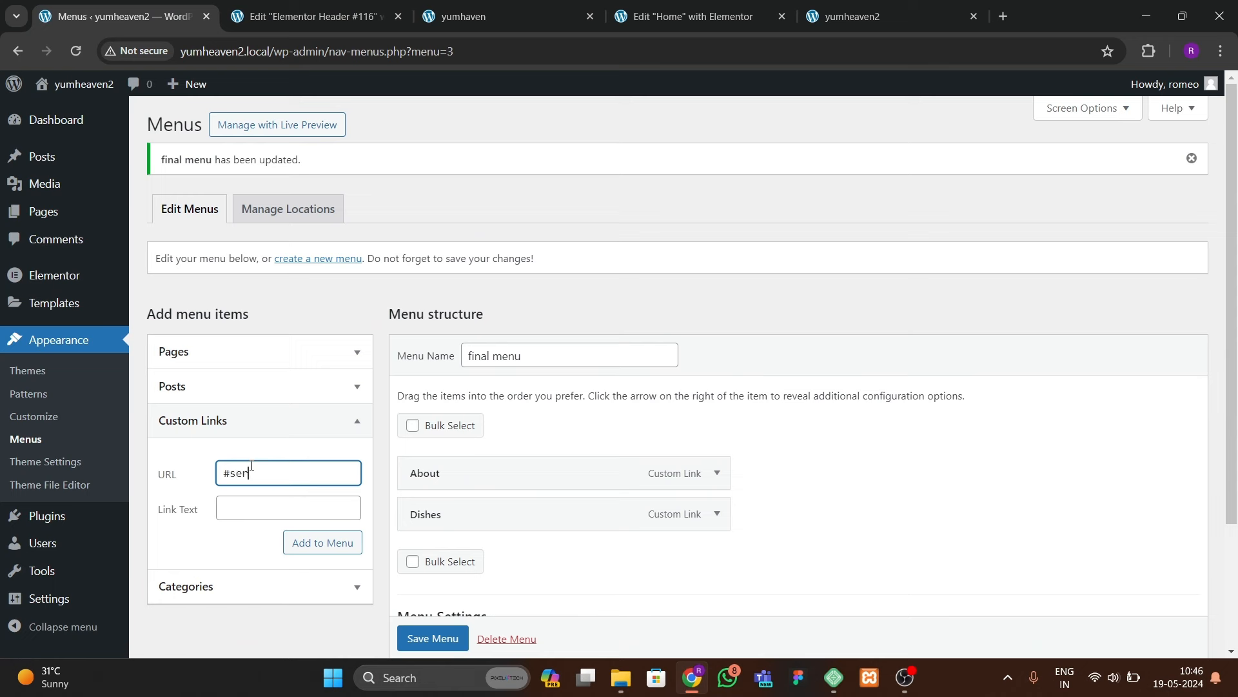
text(vices)
key(Tab)
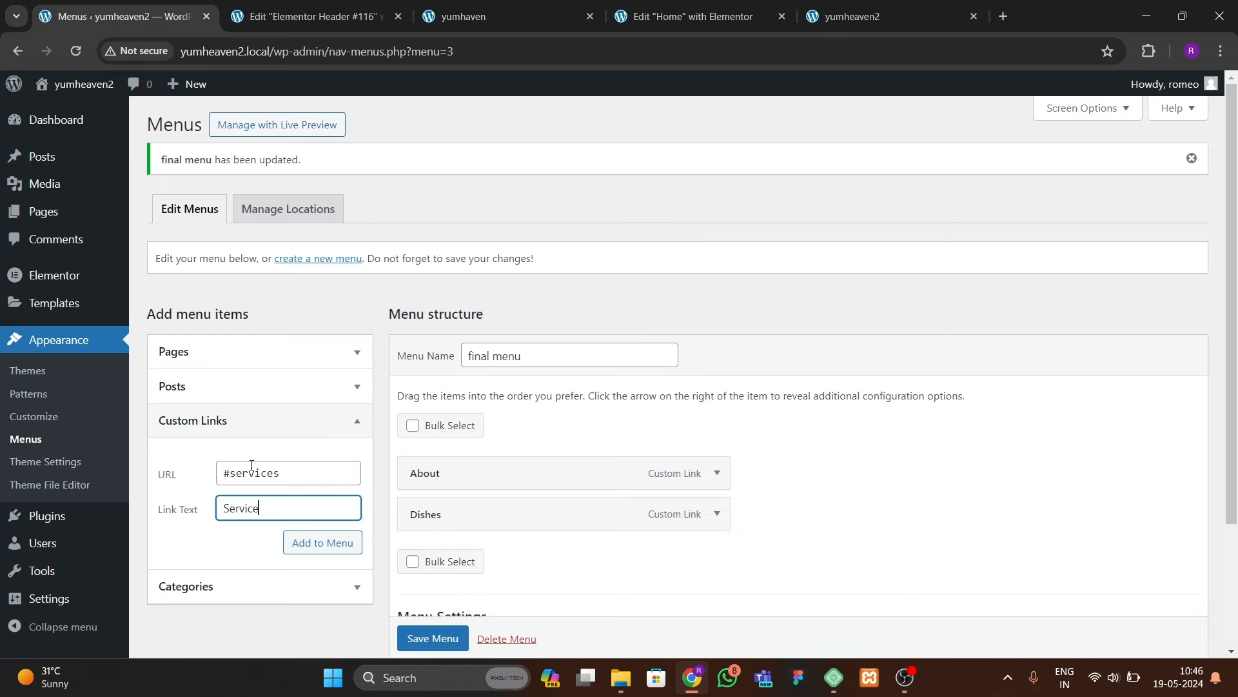
text(Services)
click(323, 542)
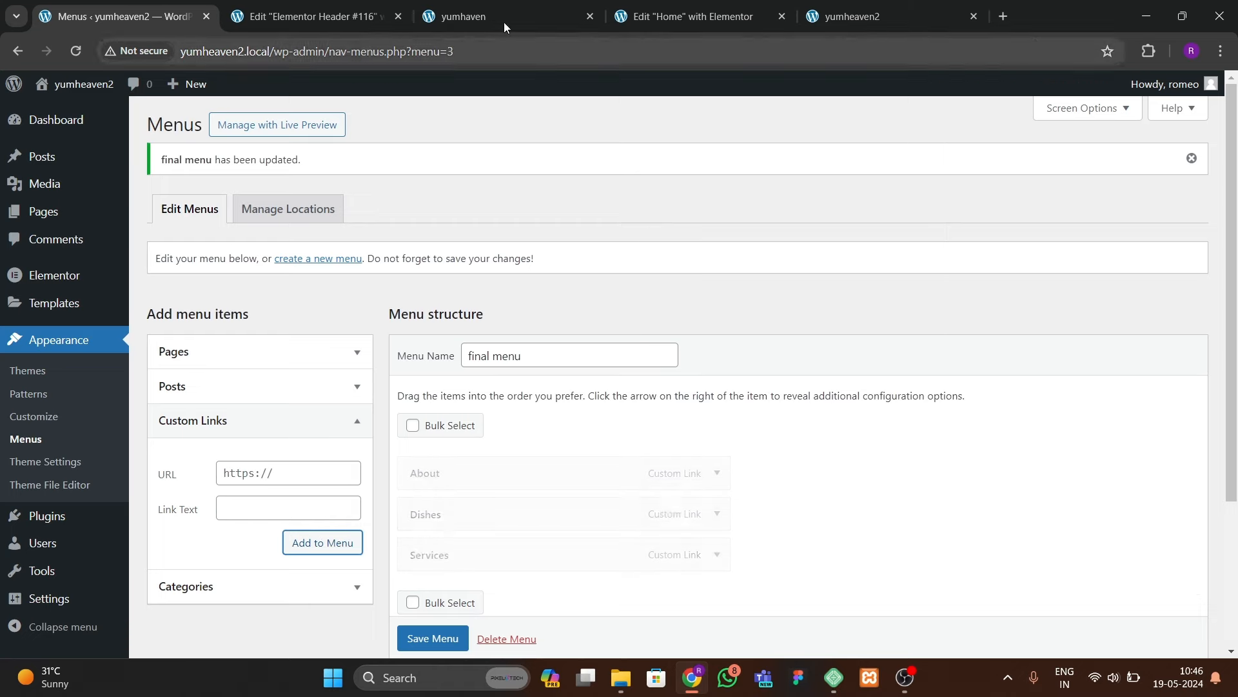
Step: Add the Testimonials (#clients) and Gallery (#gallery) custom links to the menu
click(524, 13)
click(310, 15)
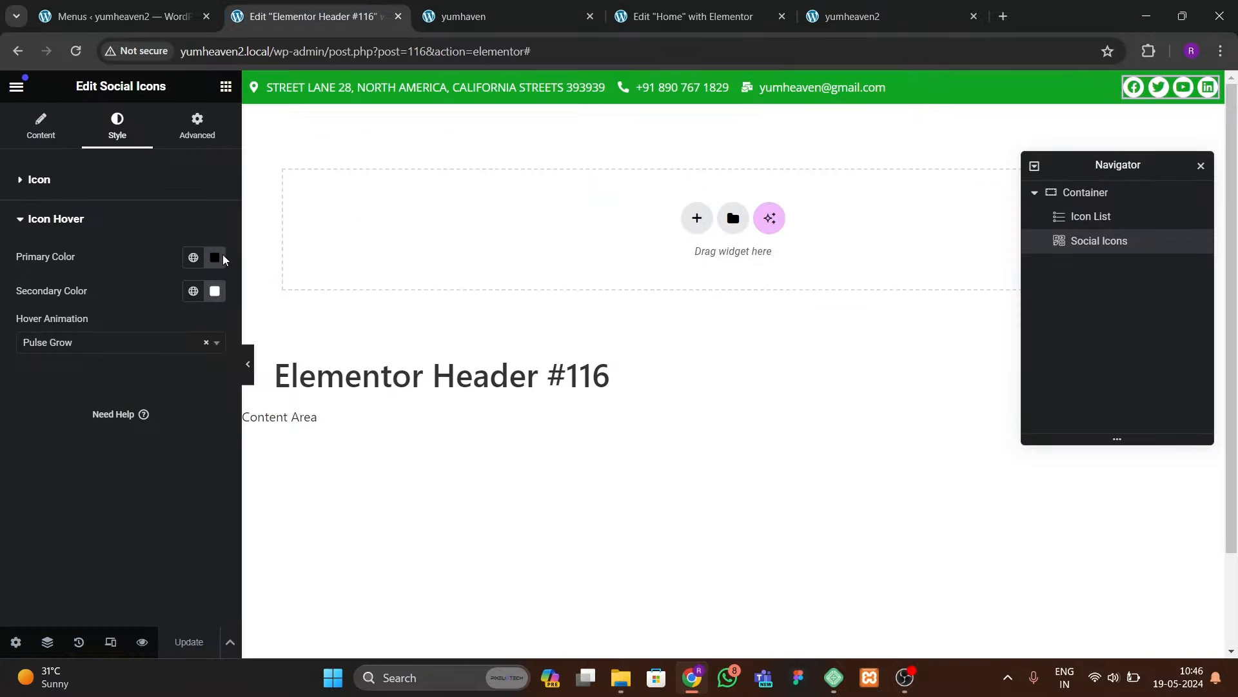
click(157, 8)
click(260, 464)
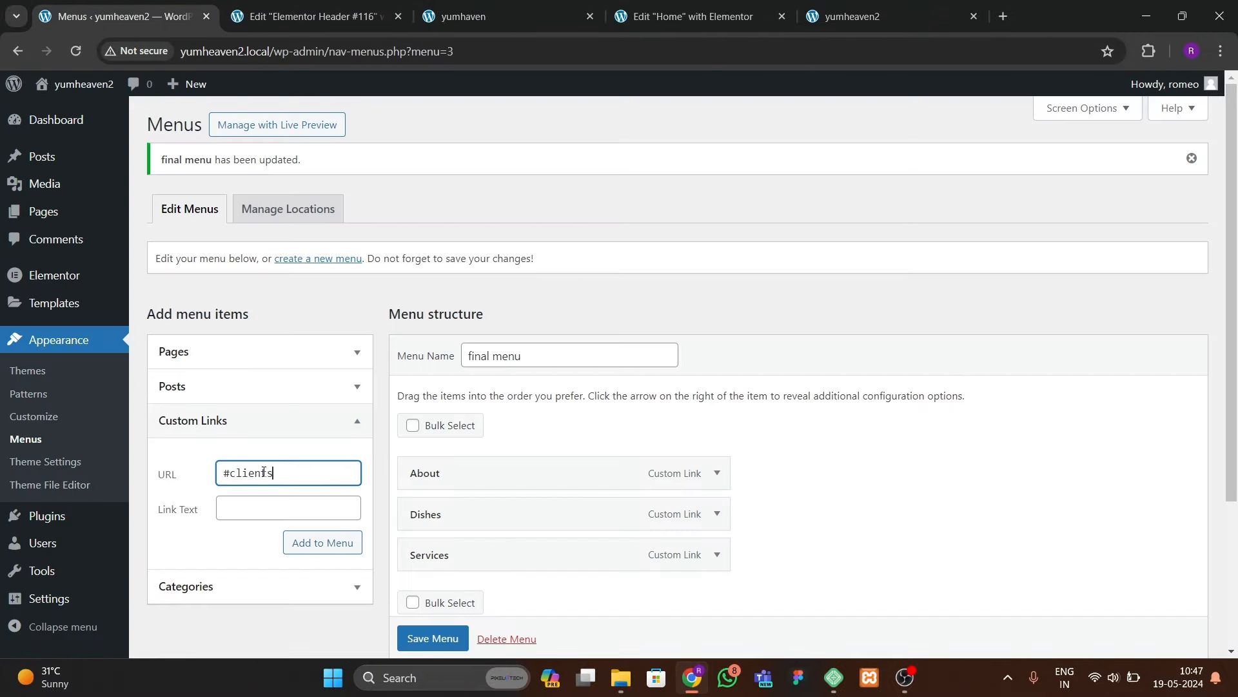
key(Tab)
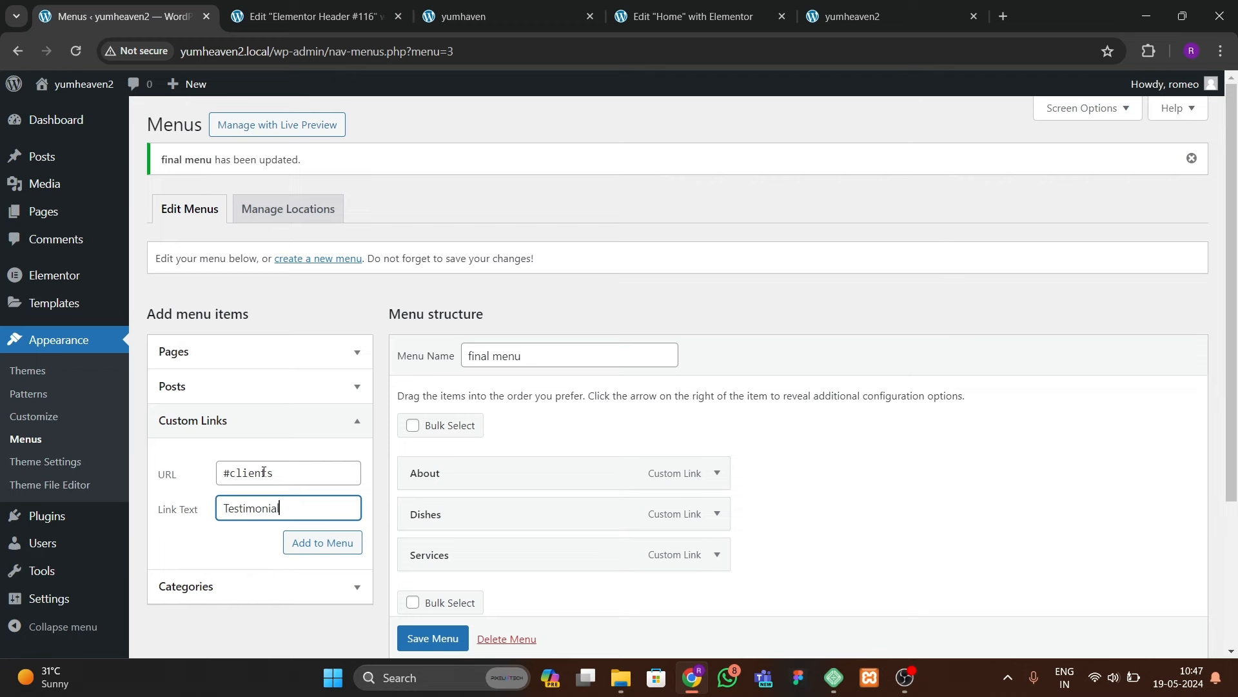
click(322, 542)
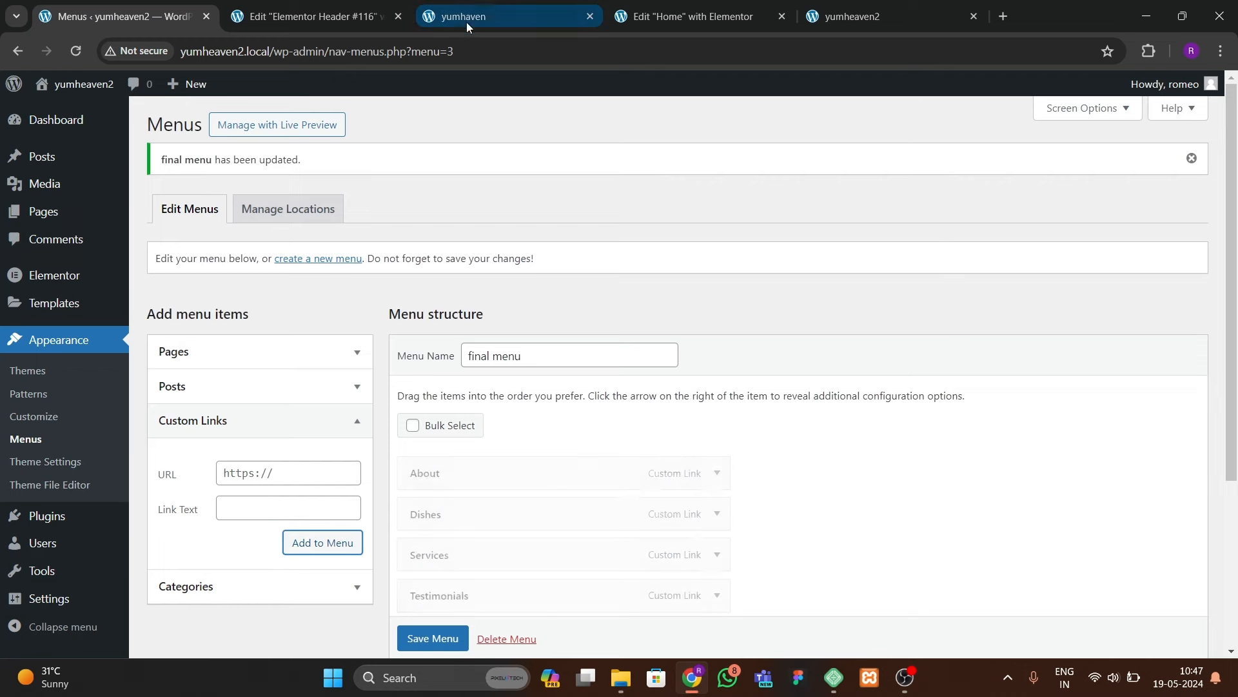
click(483, 8)
click(295, 16)
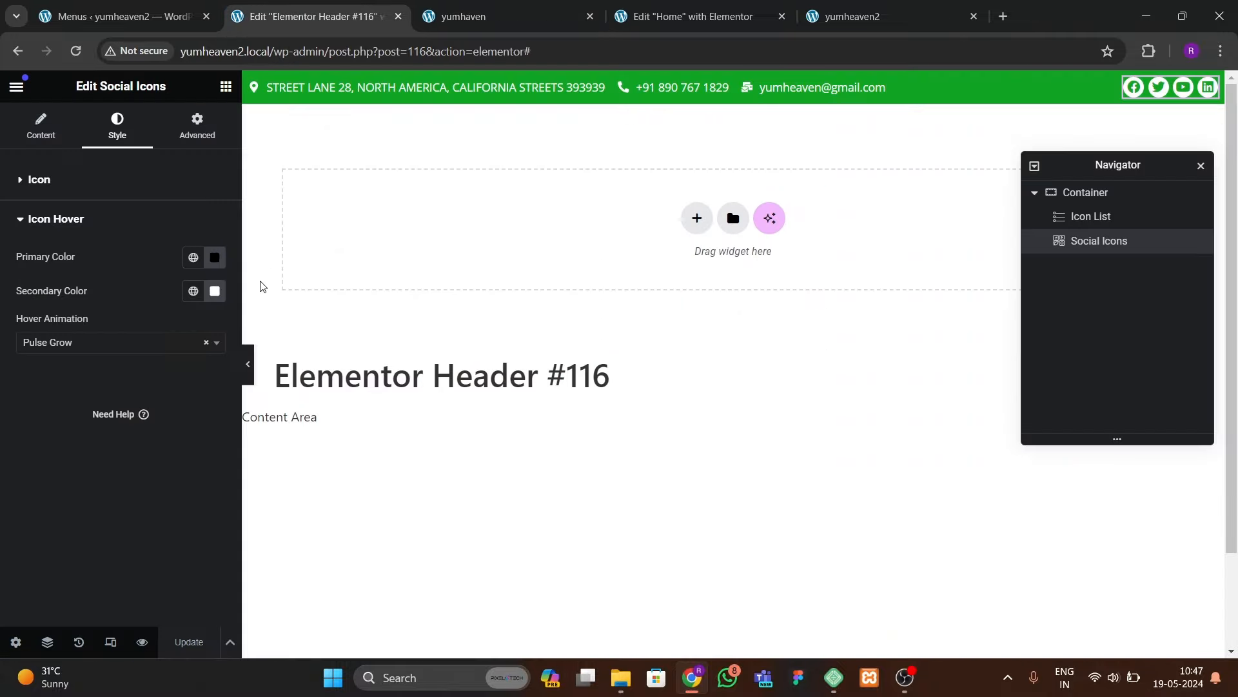
click(116, 16)
click(276, 474)
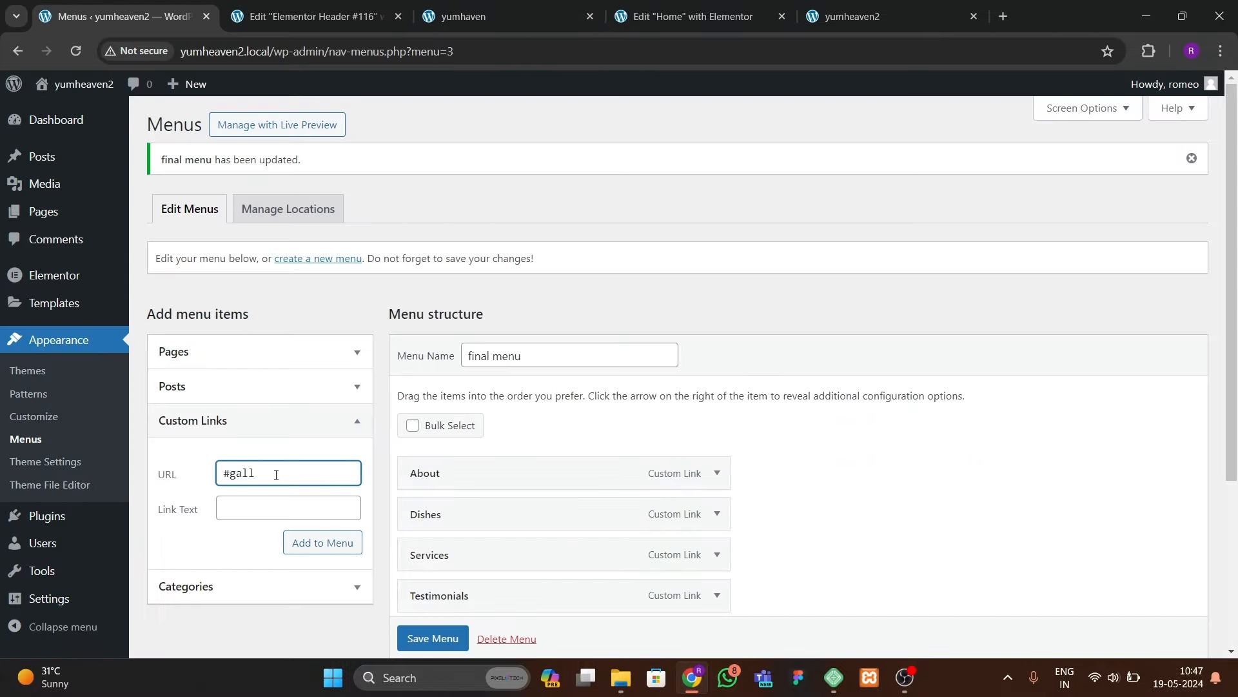
key(Tab)
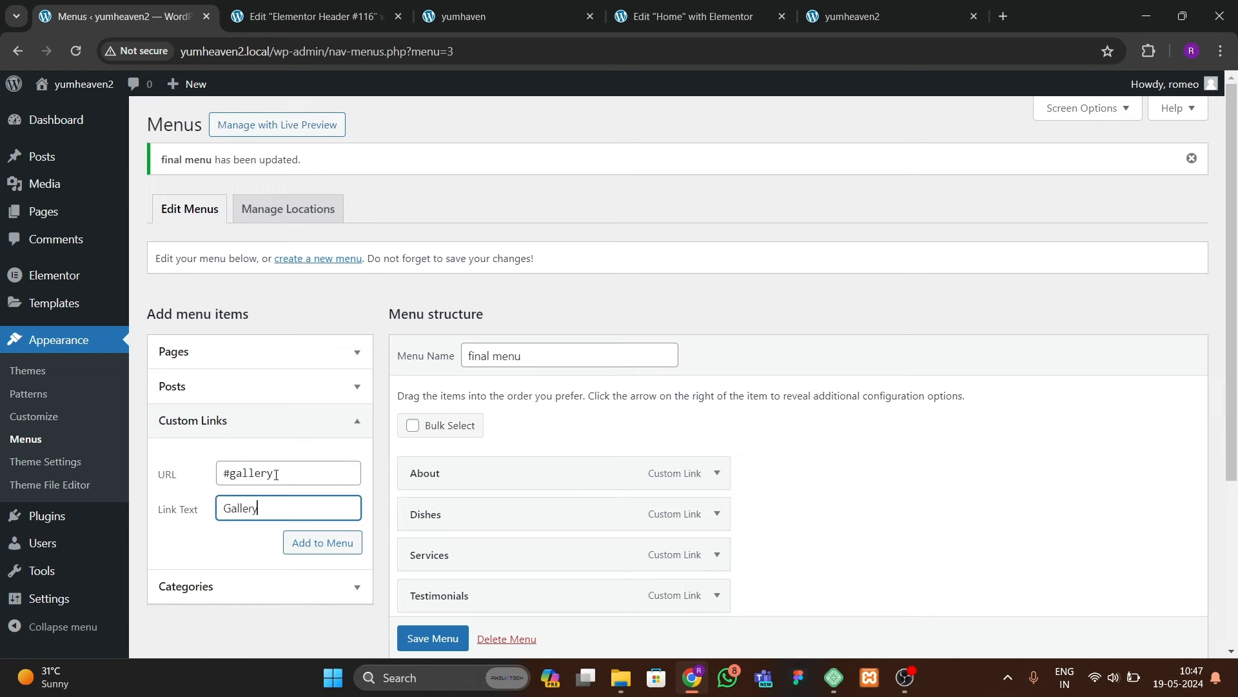
click(311, 542)
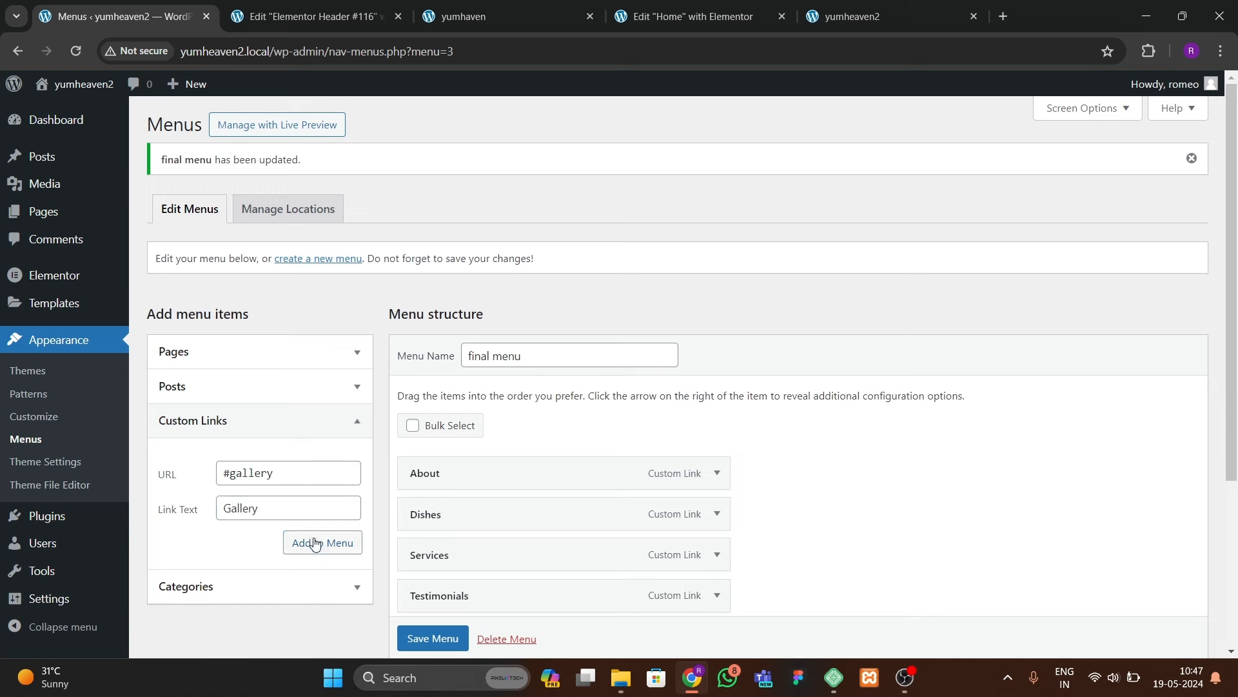
Step: Add a Contact custom link (#contact), save the final menu, and open the live site
click(284, 479)
text(#contact)
key(Tab)
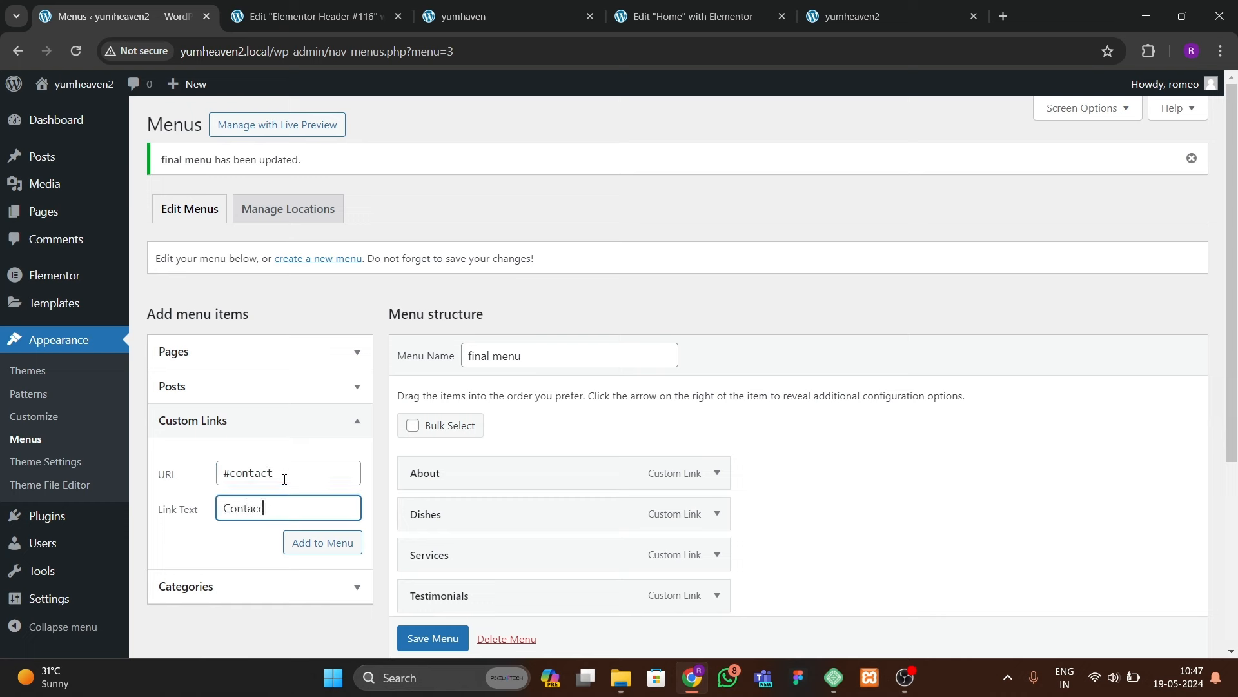
click(320, 542)
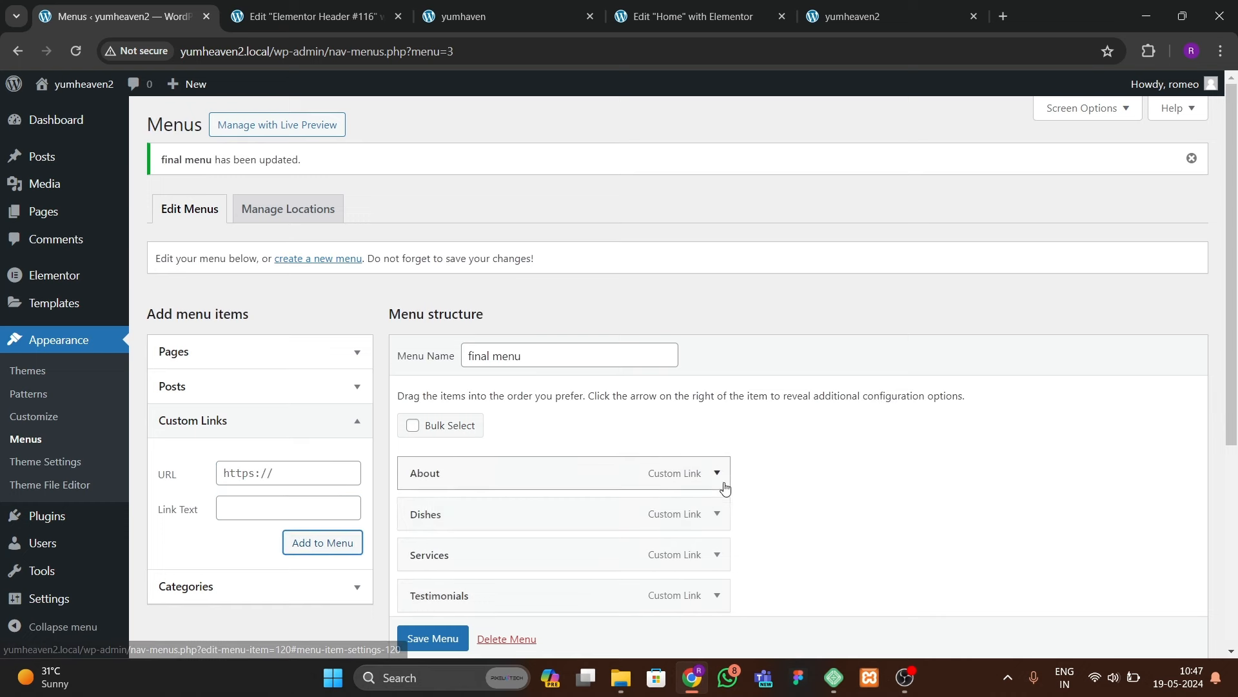
scroll(807, 348, down, 5)
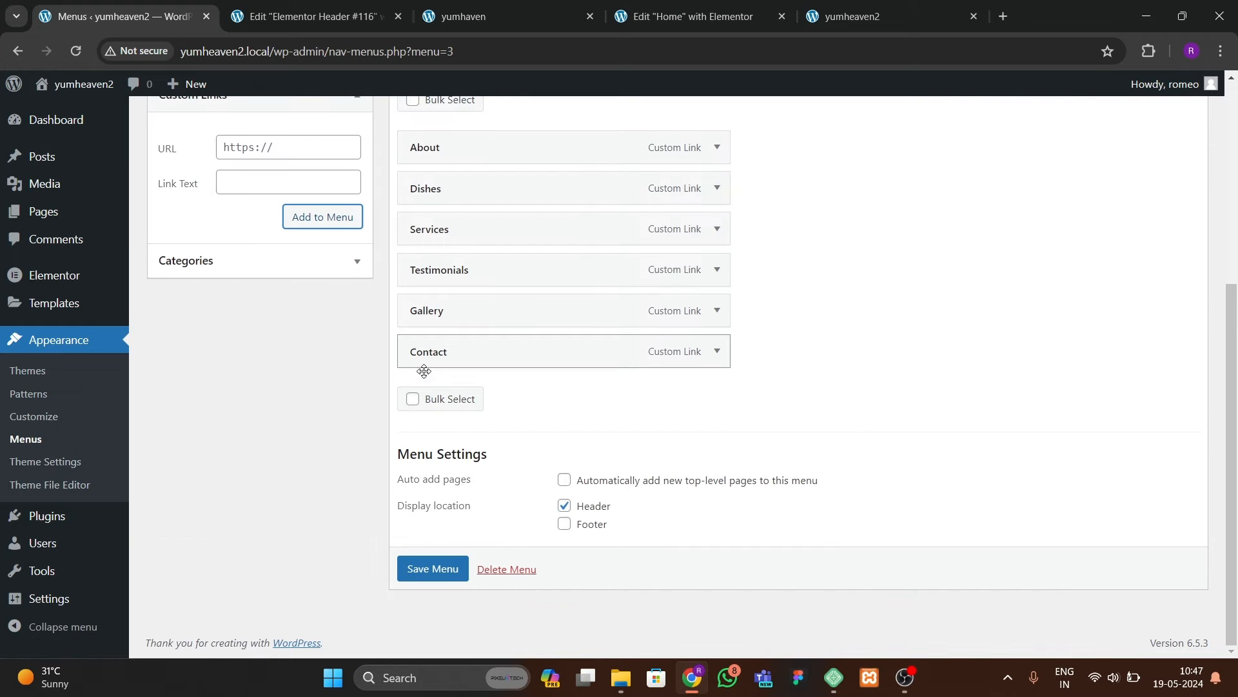
click(431, 567)
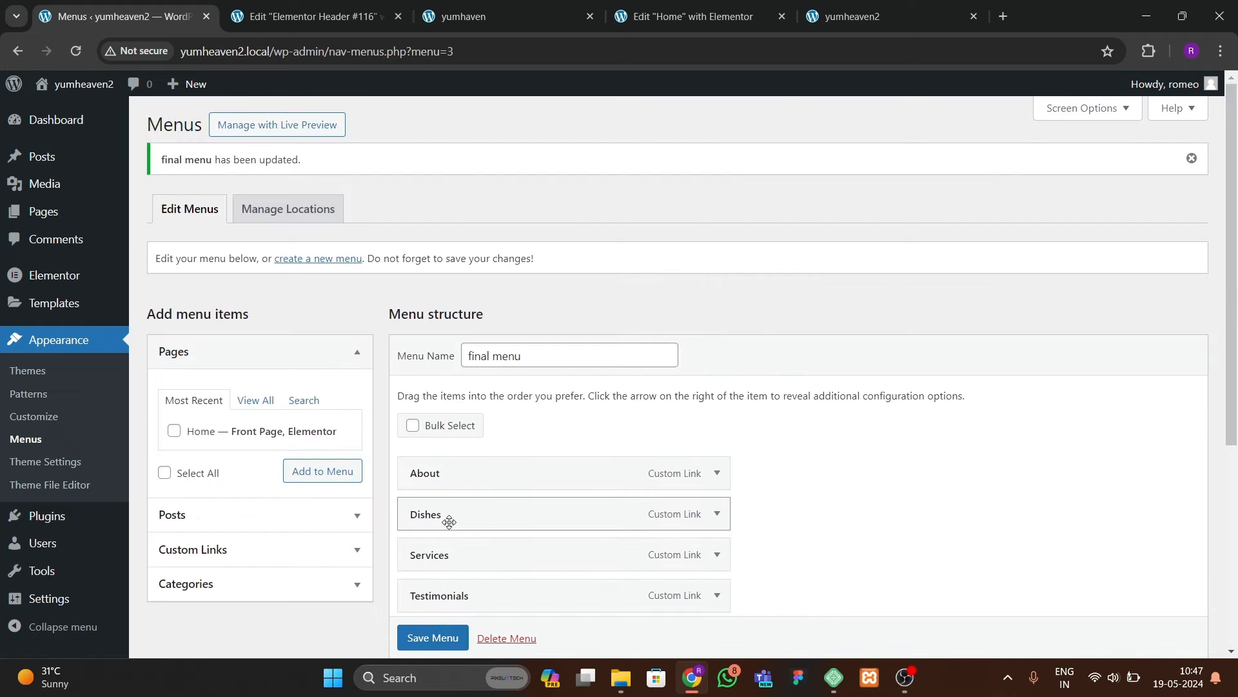
click(463, 20)
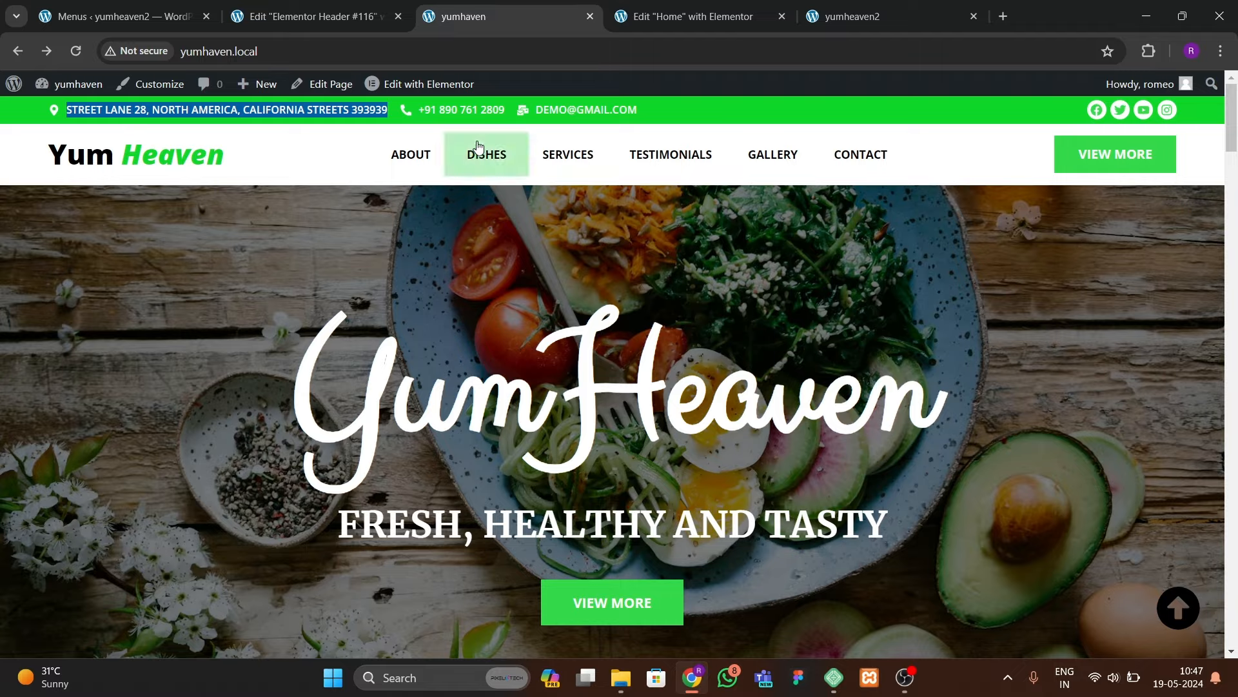
Step: Test that the DISHES, SERVICES, TESTIMONIALS and GALLERY menu links jump to their sections
click(494, 162)
click(566, 127)
click(664, 133)
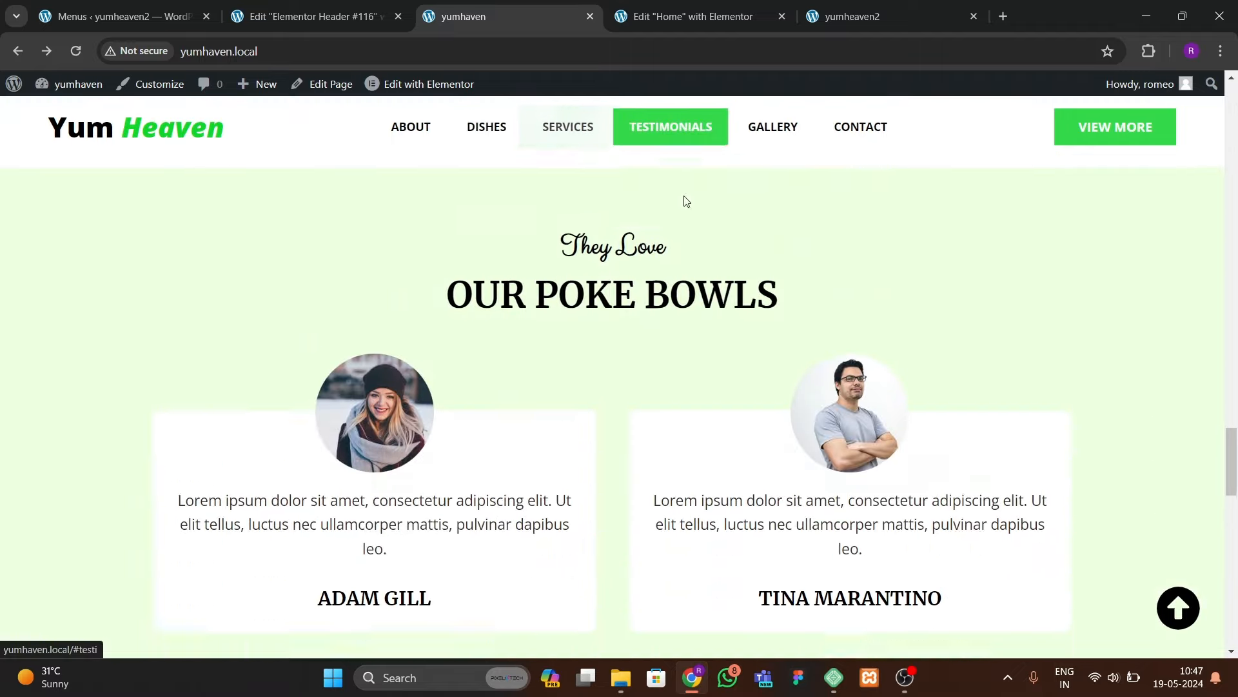
click(761, 134)
click(123, 16)
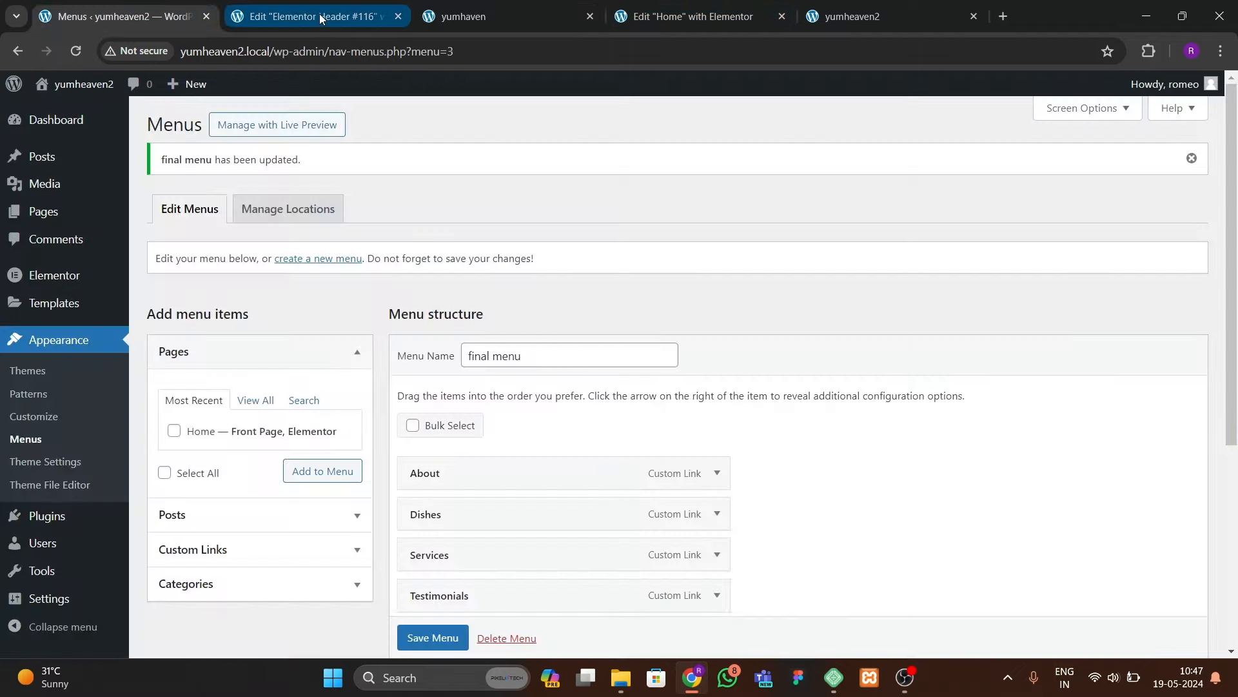
click(319, 13)
Step: Add a 1400-wide Flexbox container below the contact bar and drop a Heading widget into it
click(696, 219)
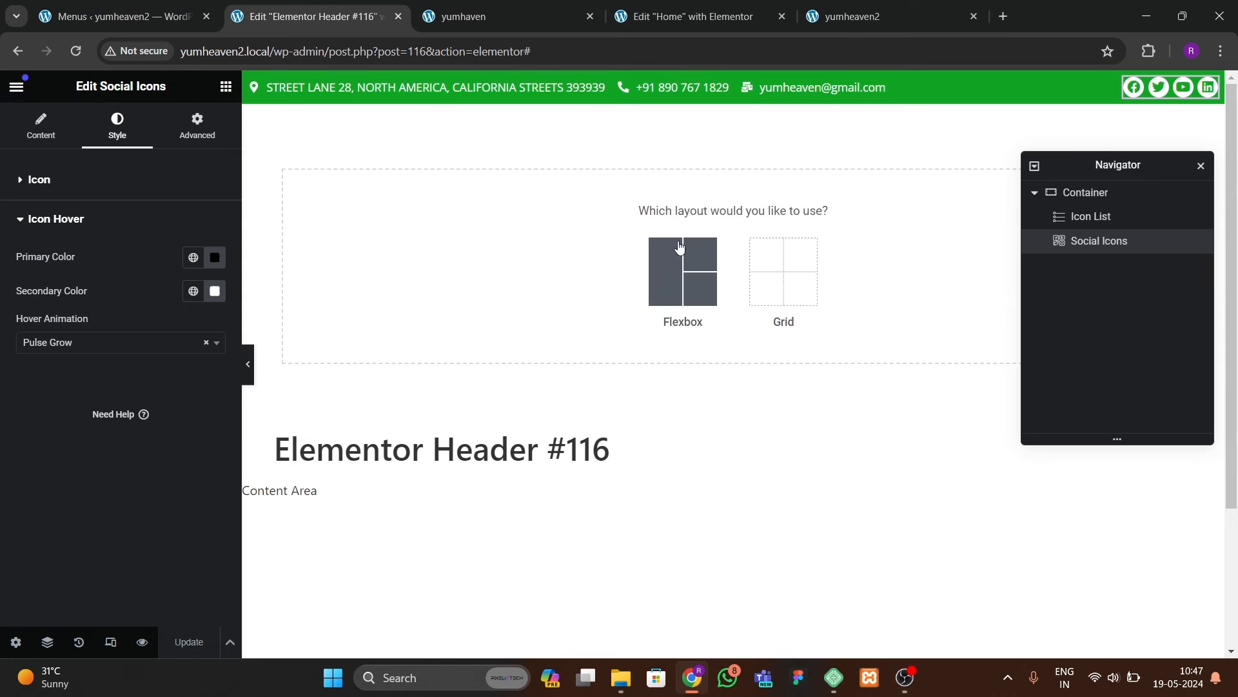
click(686, 319)
click(622, 304)
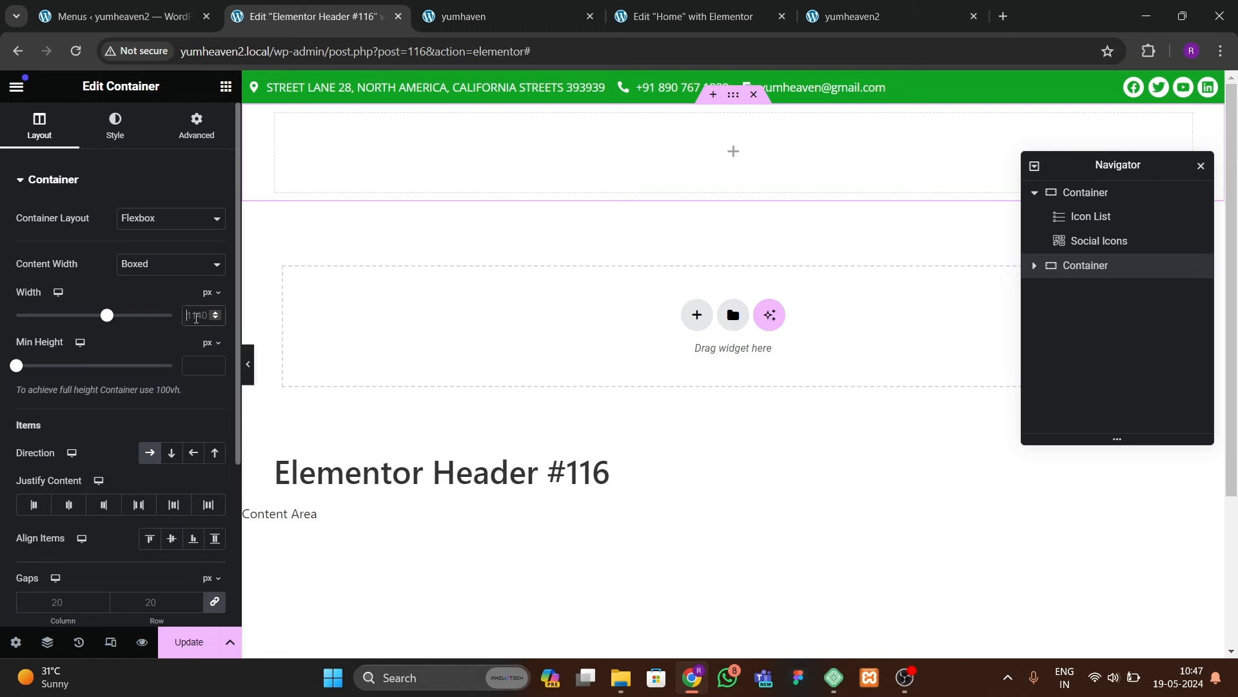
text(1400)
click(196, 126)
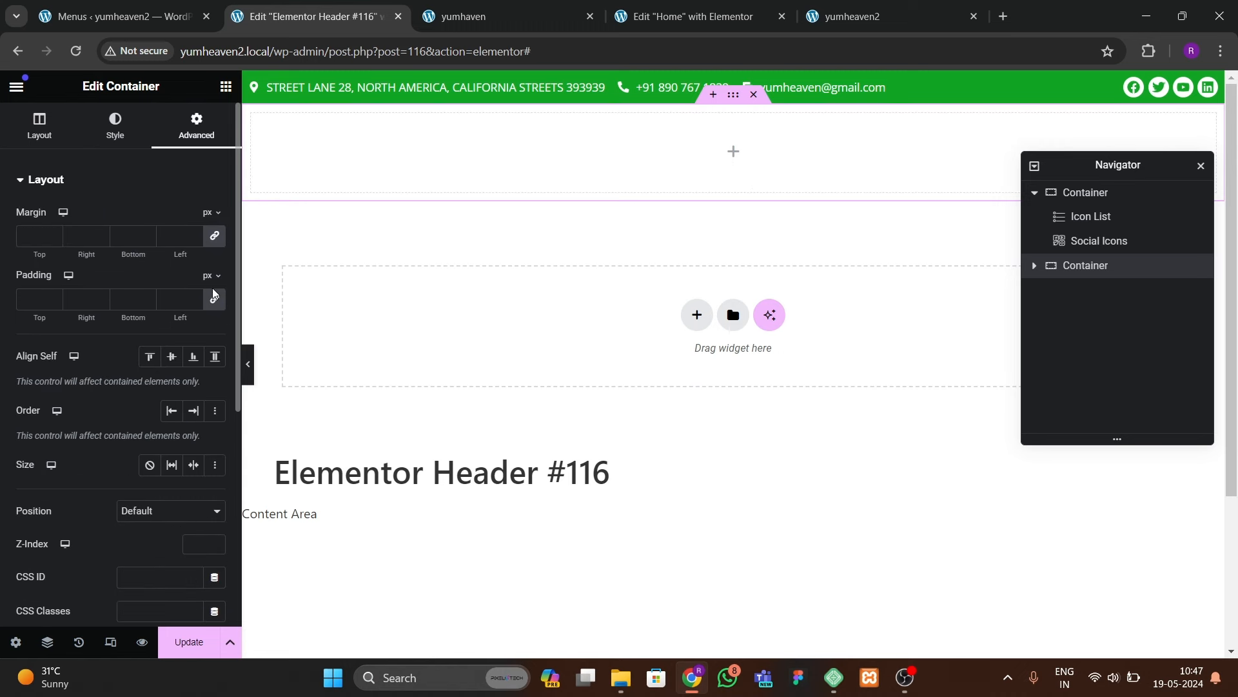
click(227, 88)
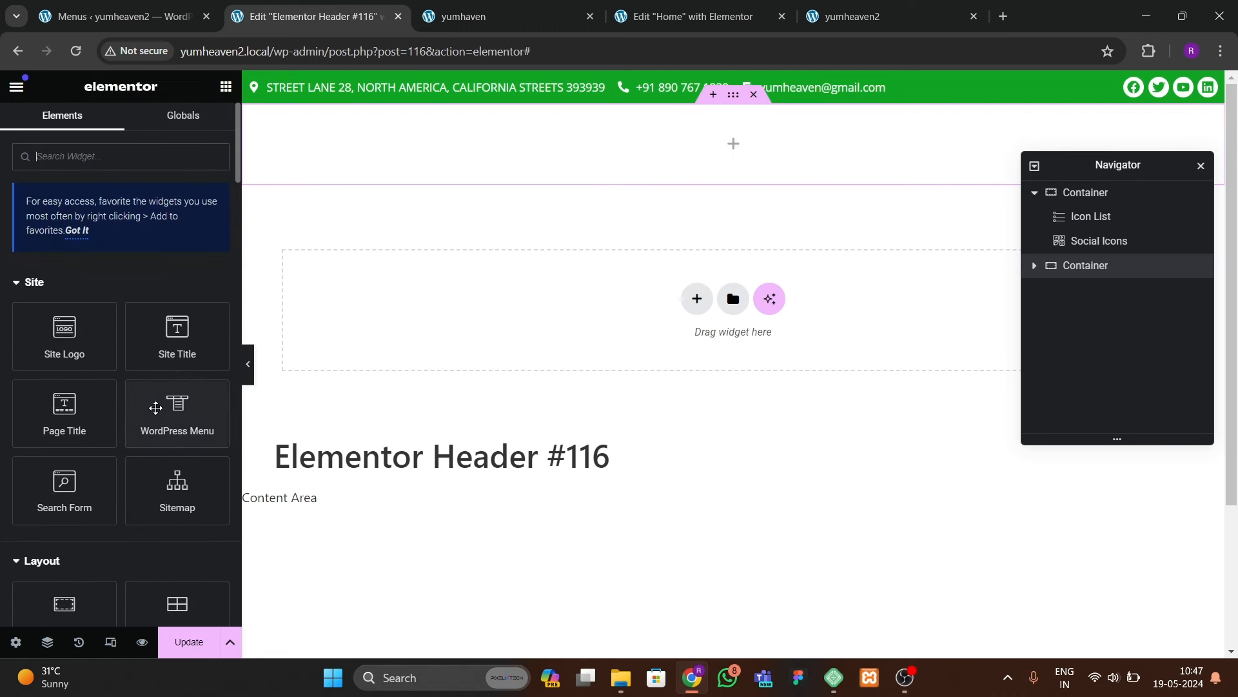
scroll(148, 517, down, 3)
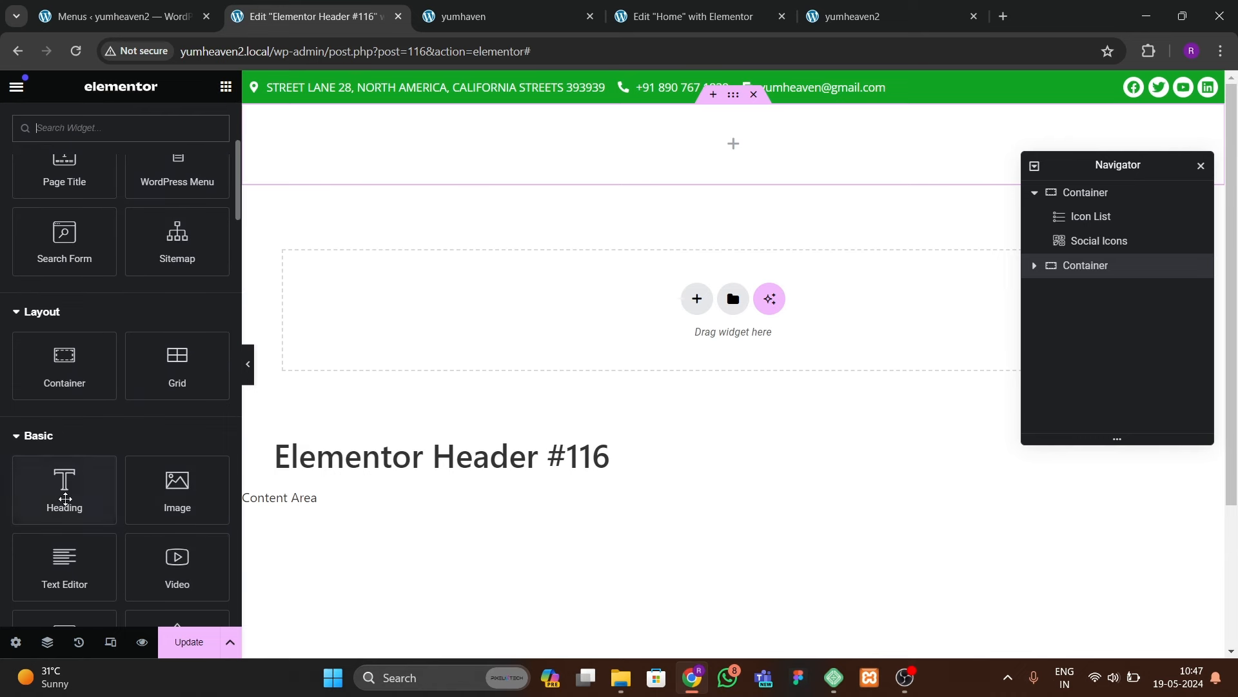
drag(61, 475, 434, 148)
Step: Set the heading text to YumHeaven, styling the Heaven span 'color:green; font-style:italic'
drag(150, 238, 11, 241)
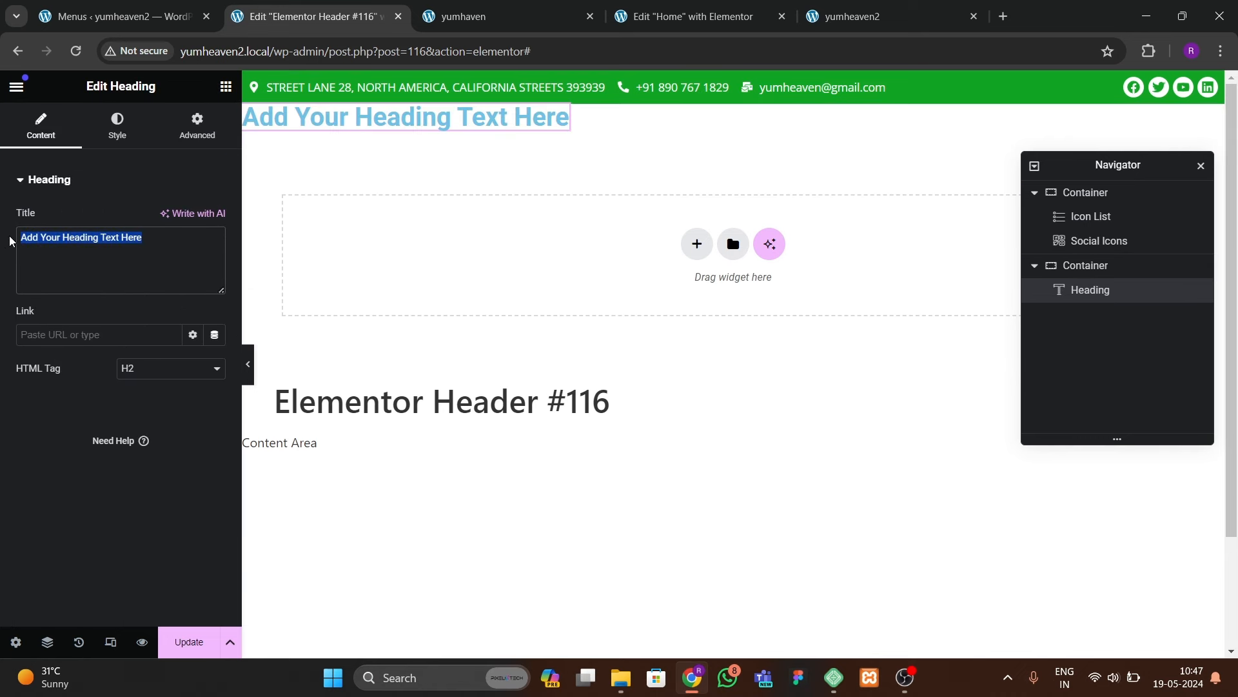
text(YumHeaven)
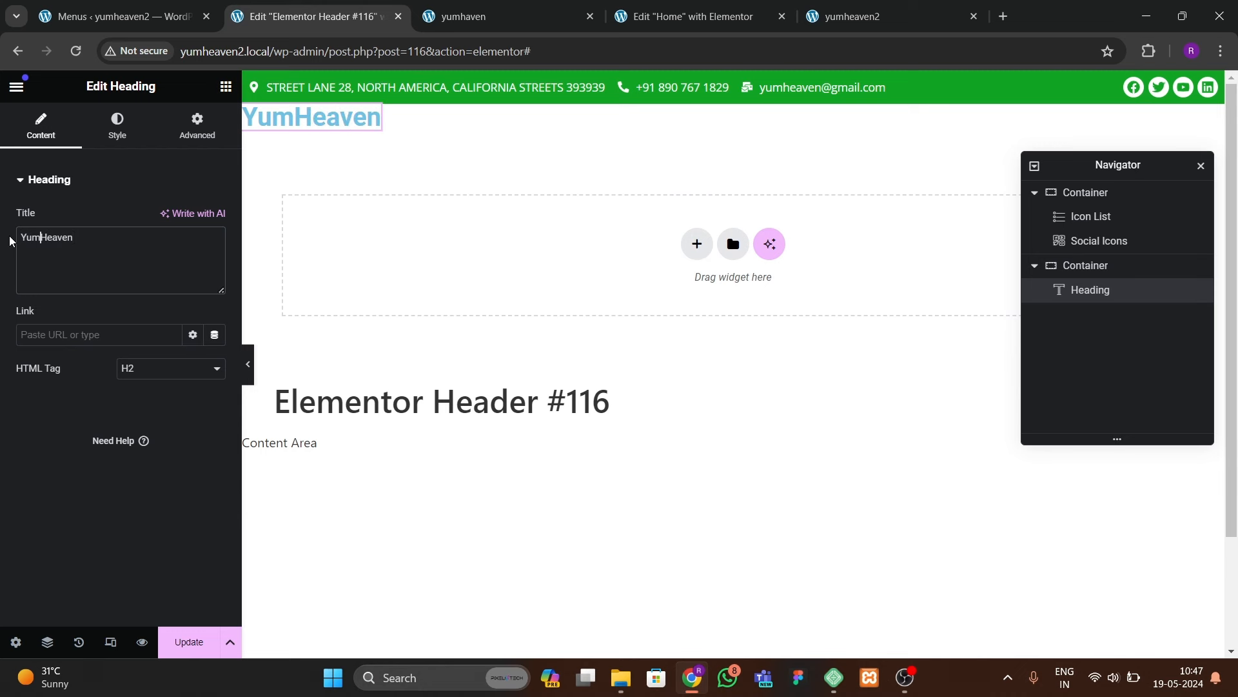
text(<span>)
text(</span)
text( style="")
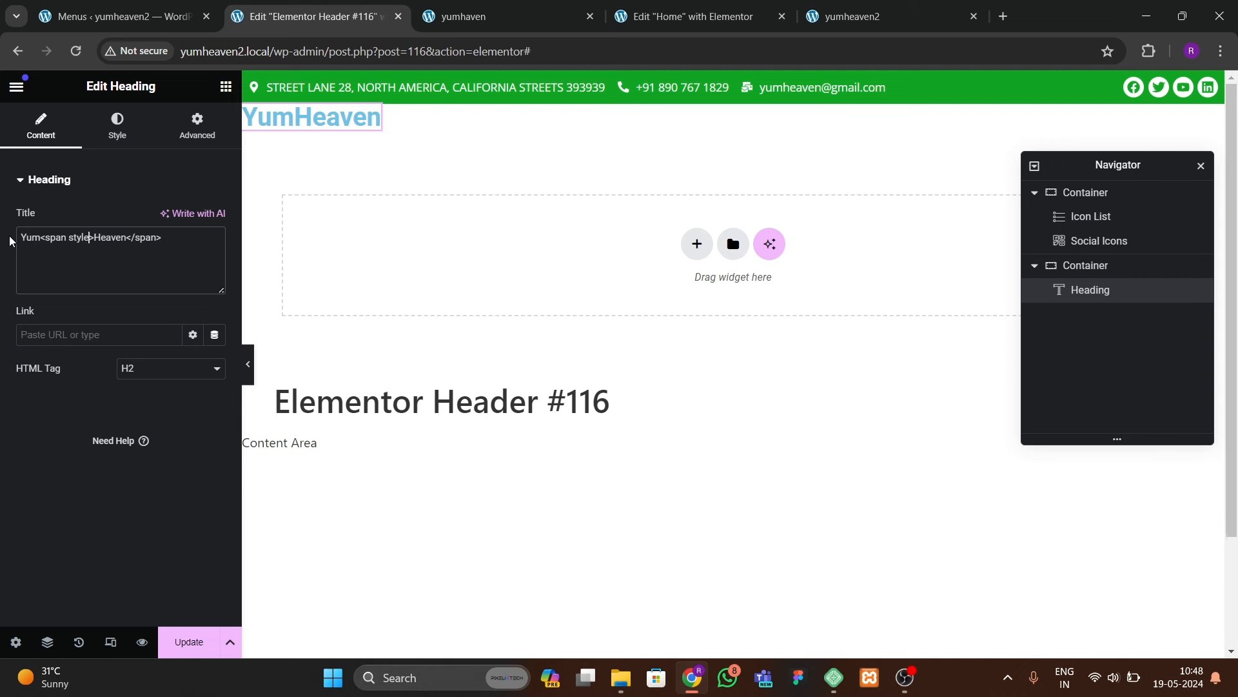
key(Left)
text(color:green)
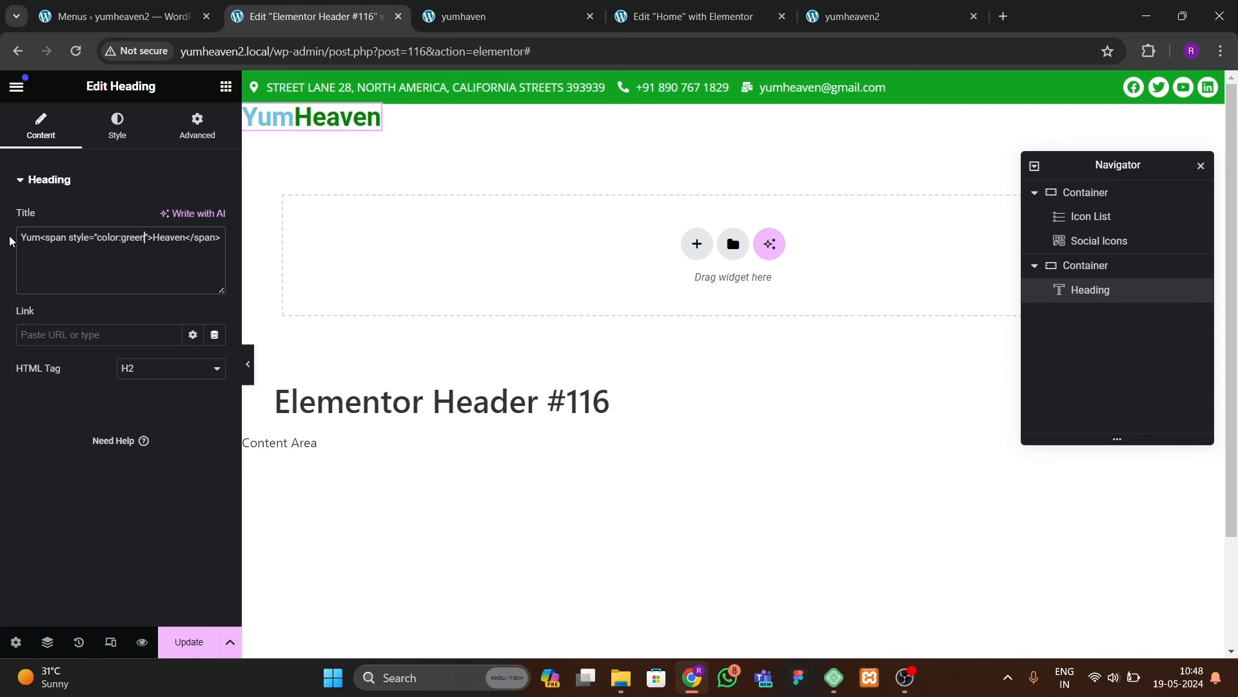
text(;)
text( font-style)
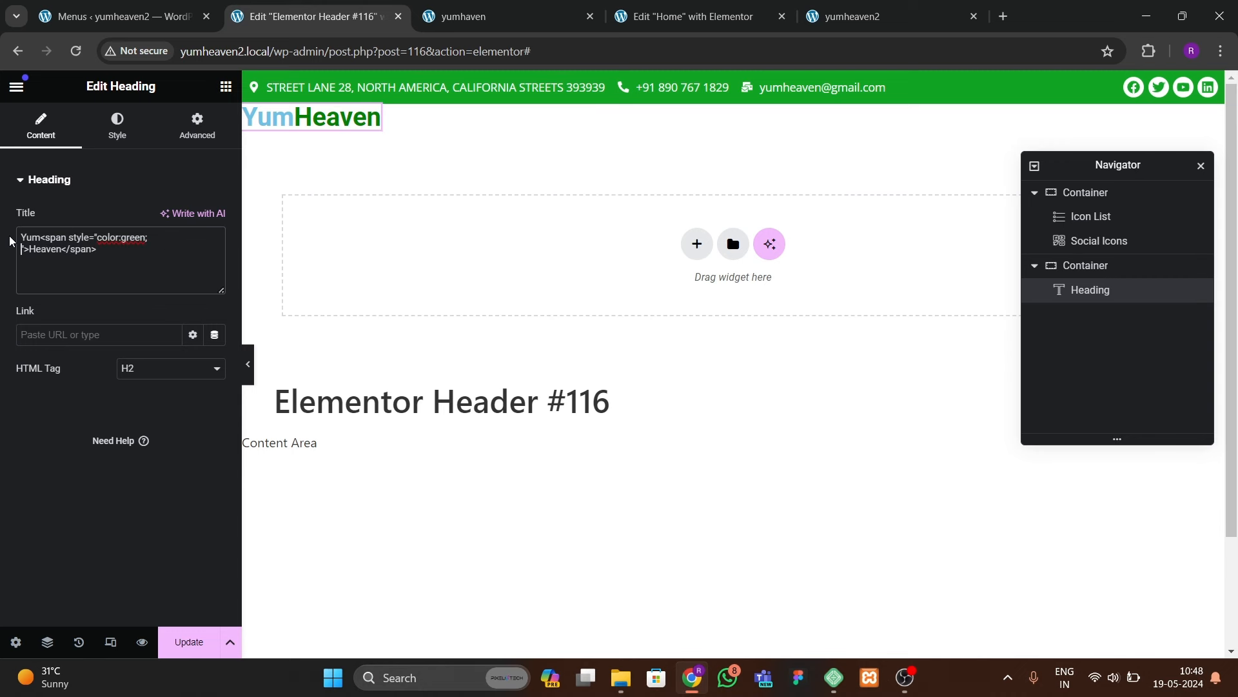
text(:italic;)
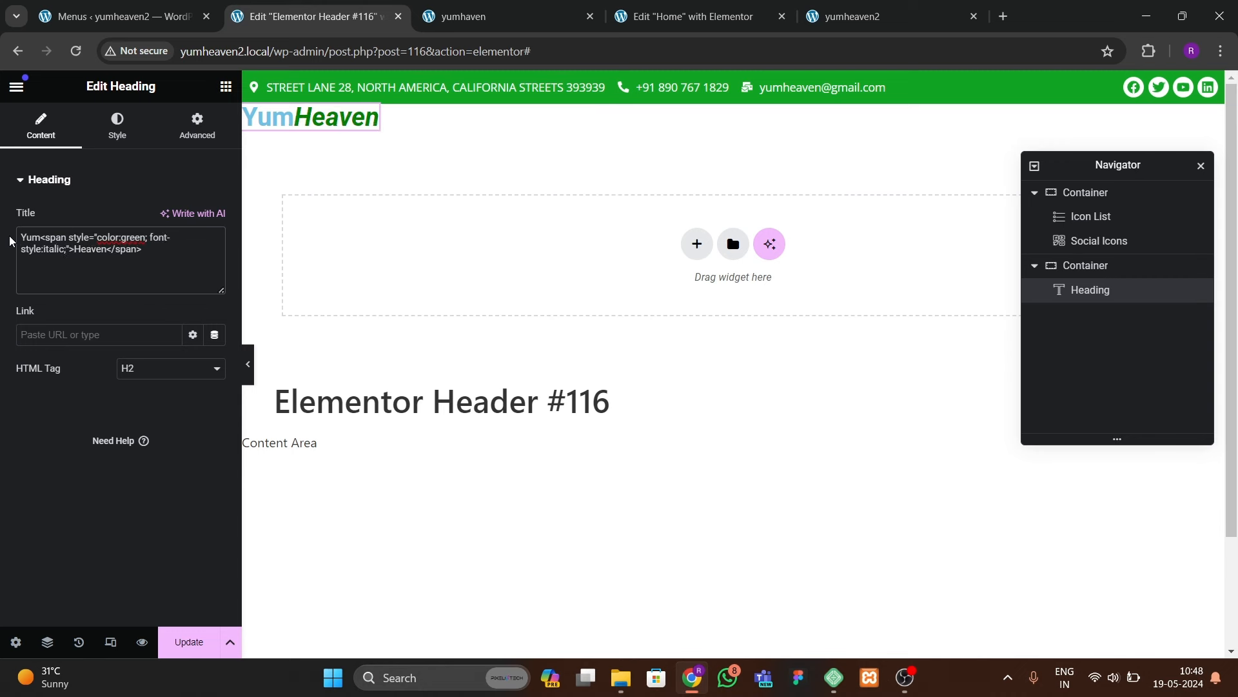
Step: Replace green in the Heaven style with the contact bar's #0FA423 colour code
click(117, 126)
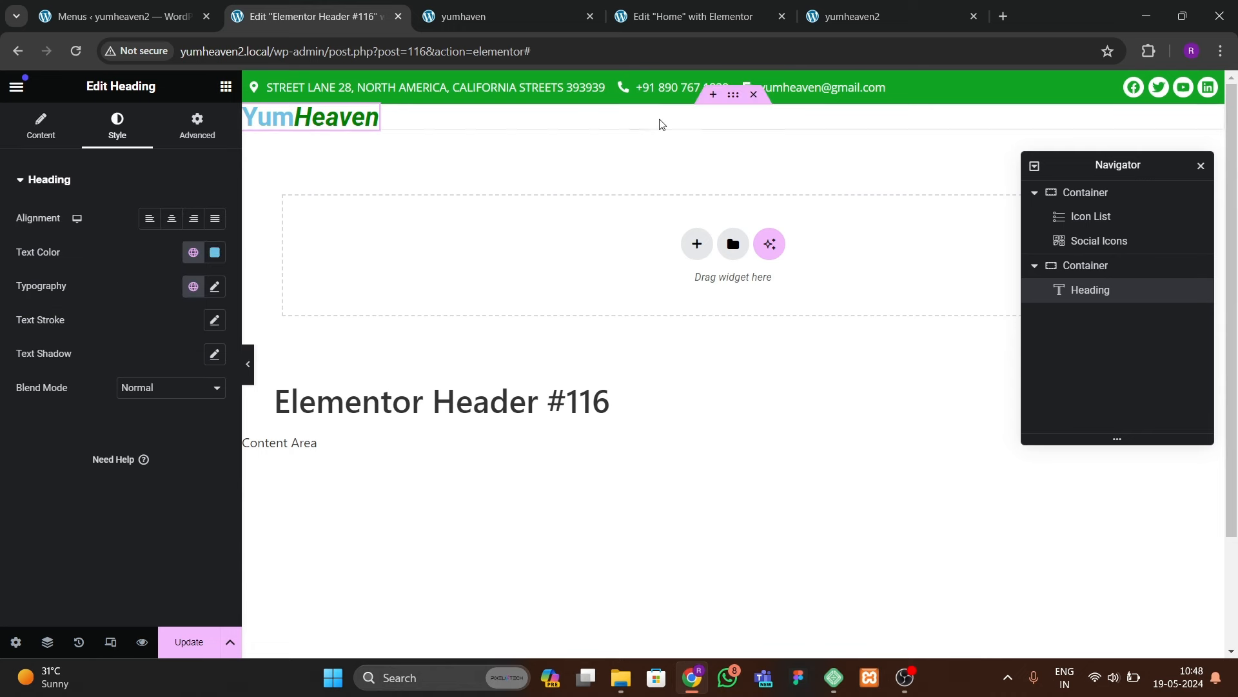
click(777, 94)
click(114, 125)
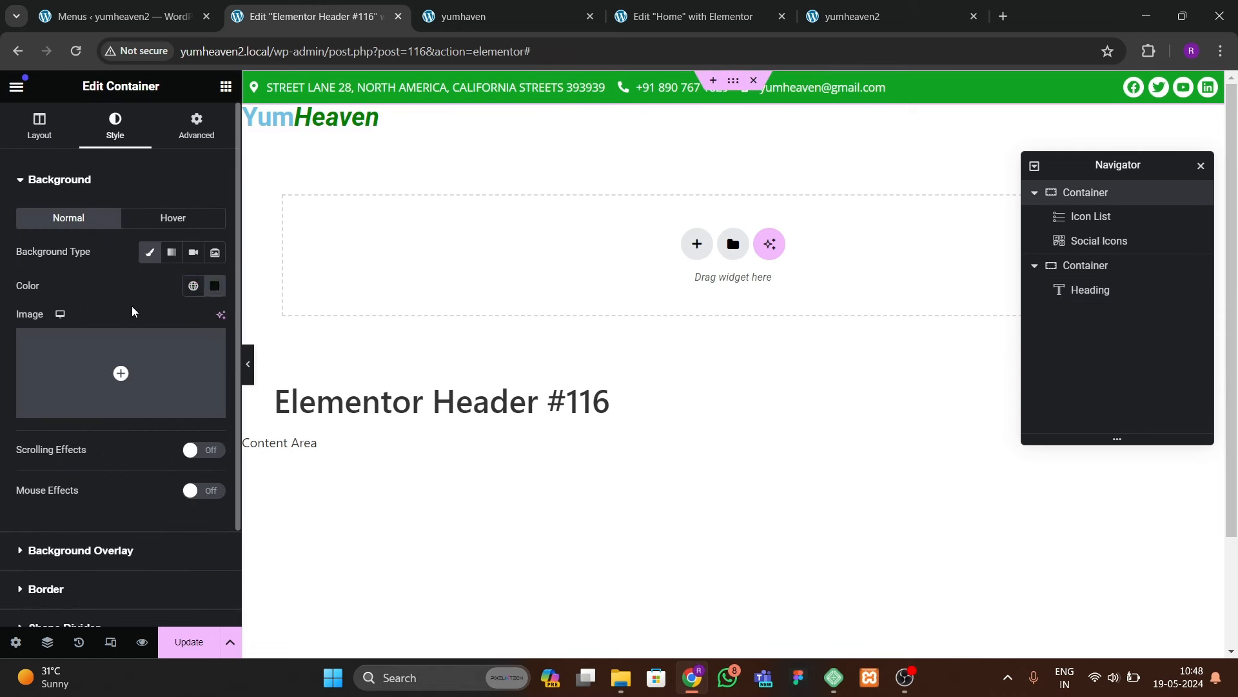
click(216, 286)
key(ctrl+c)
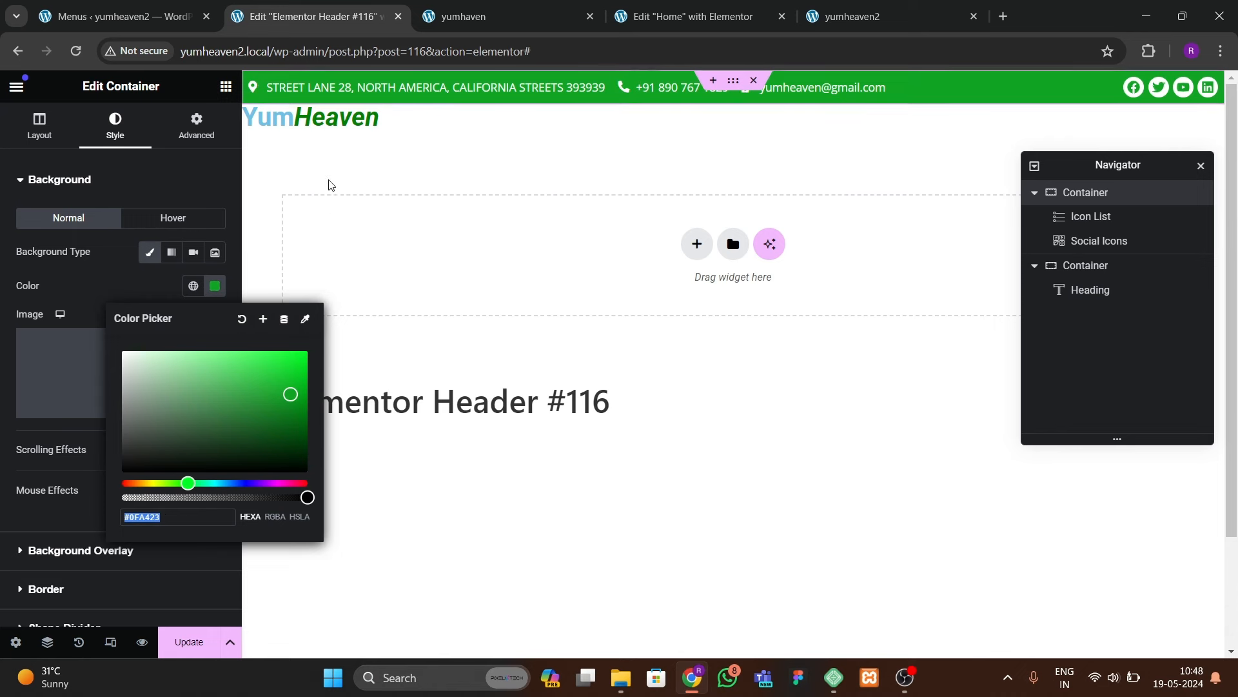
click(309, 117)
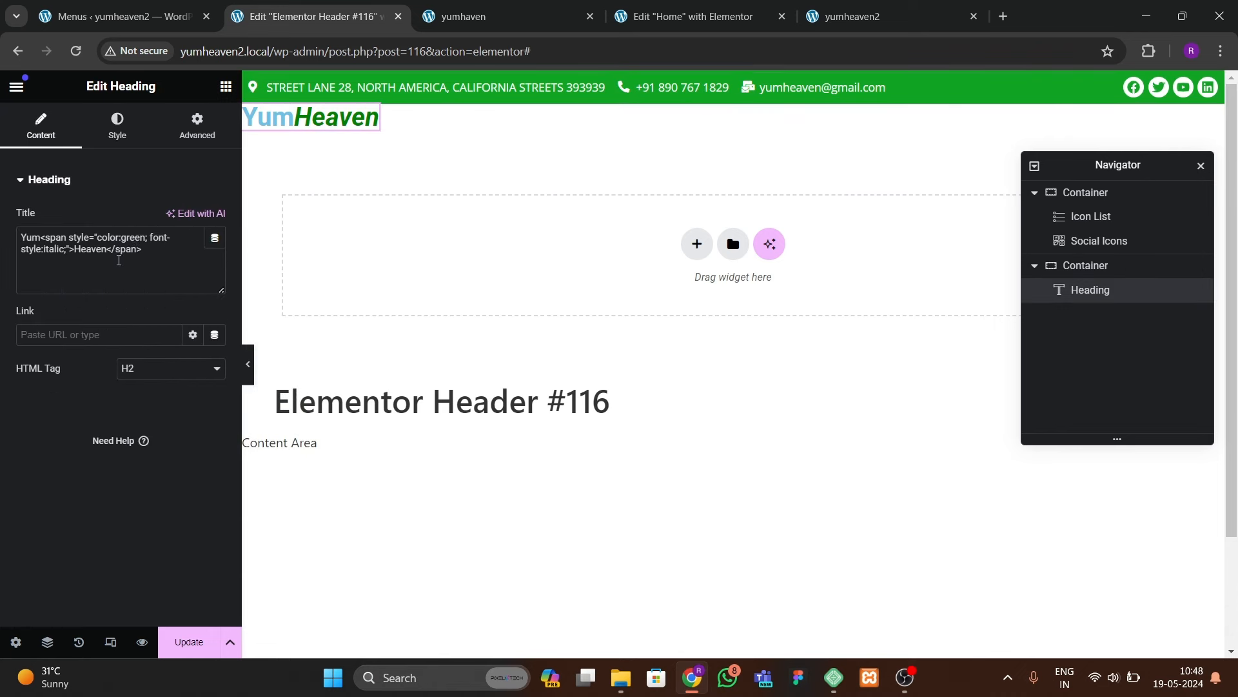
key(BackSpace)
key(BackSpace)
key(BackSpace)
key(BackSpace)
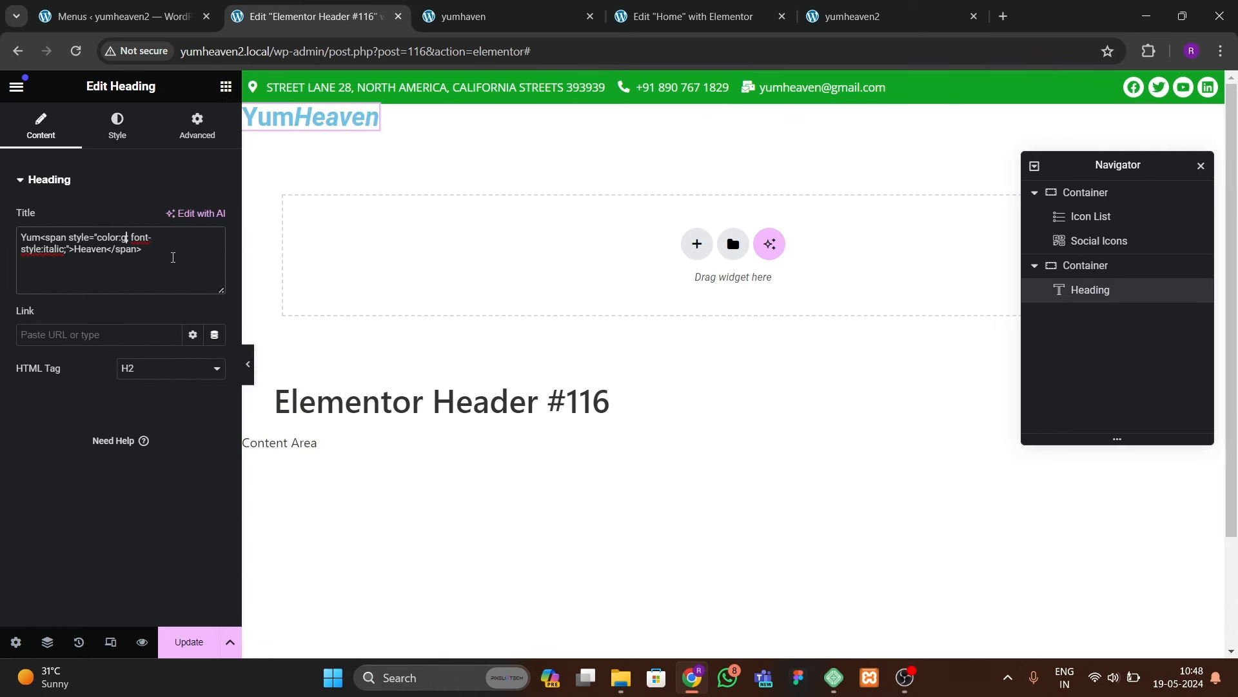
key(ctrl+v)
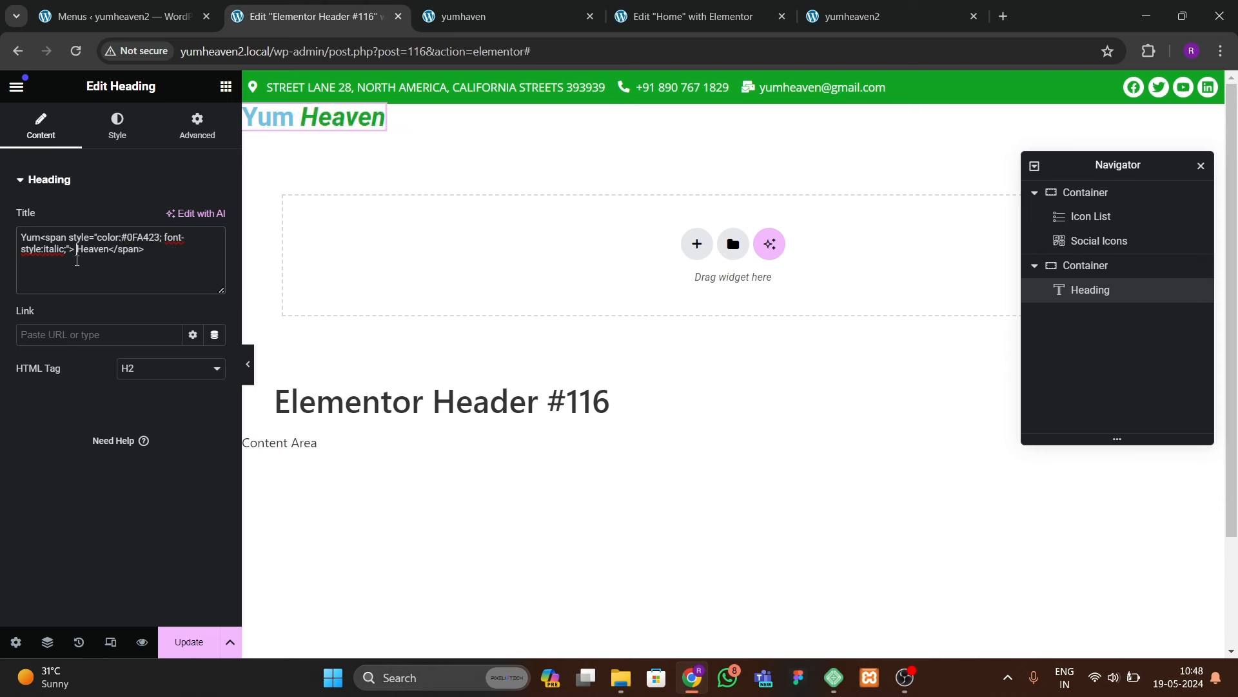
click(112, 140)
click(217, 255)
Step: Make the logo heading text black and set it in Open Sans at 700 (Bold) weight
drag(146, 387, 51, 468)
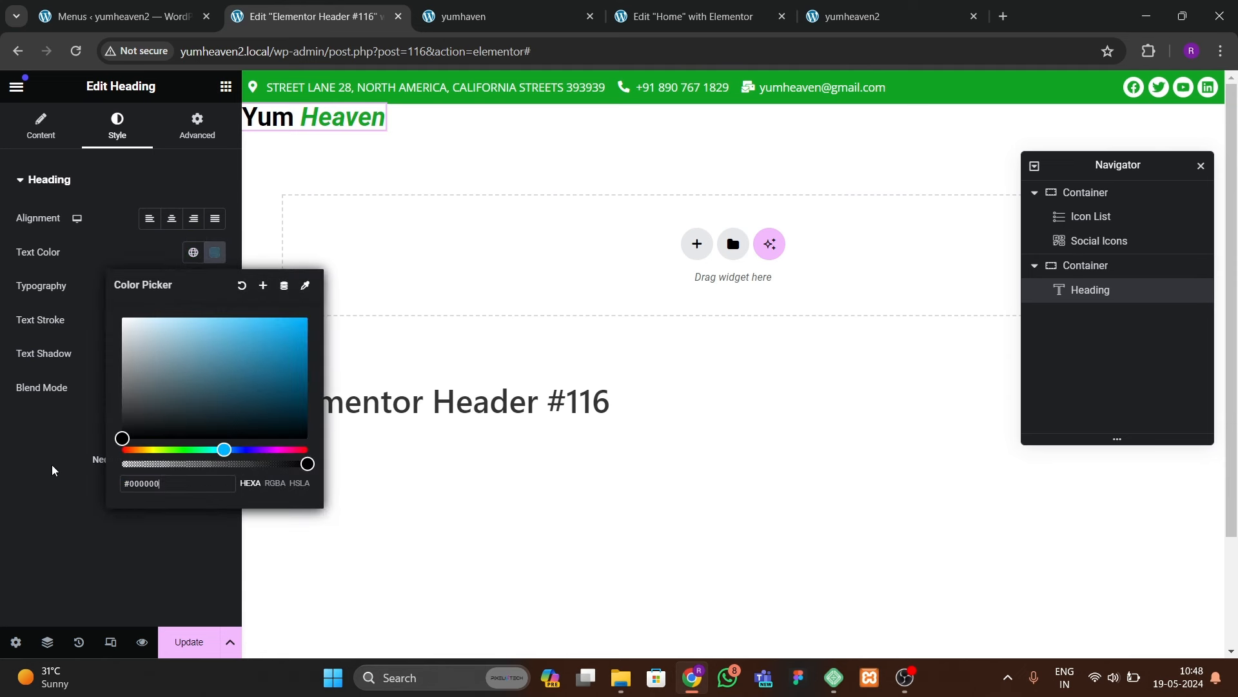
click(52, 468)
click(215, 286)
click(162, 360)
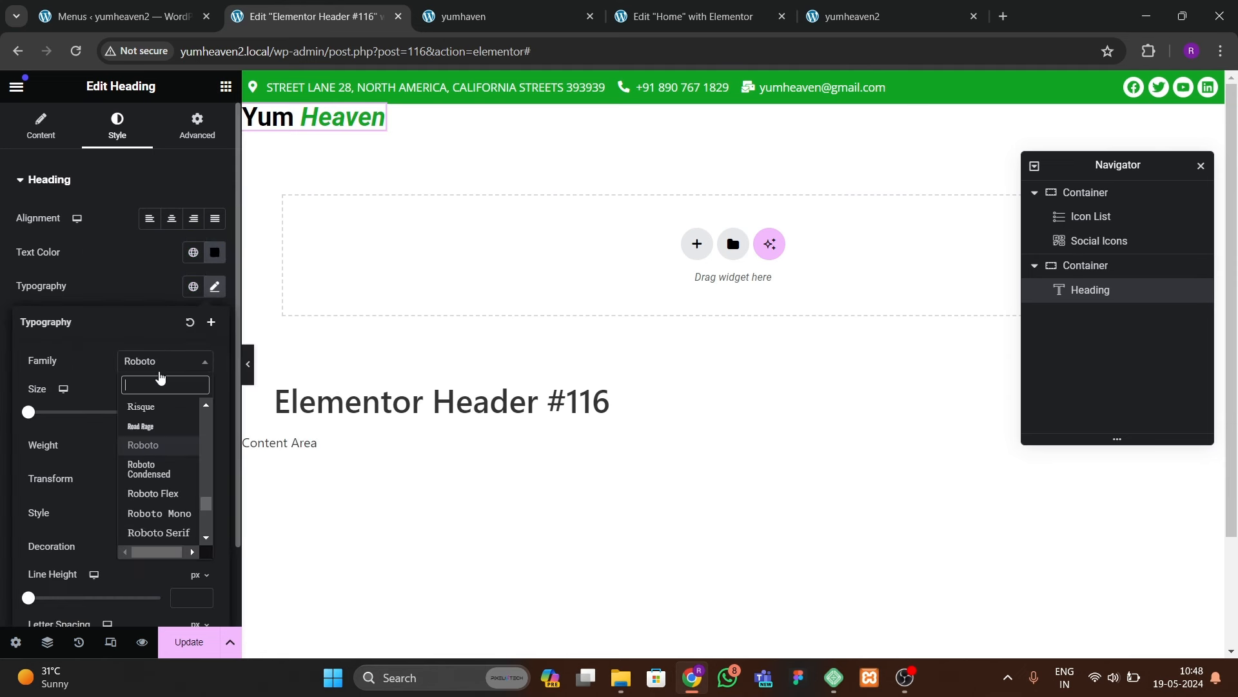
text(open)
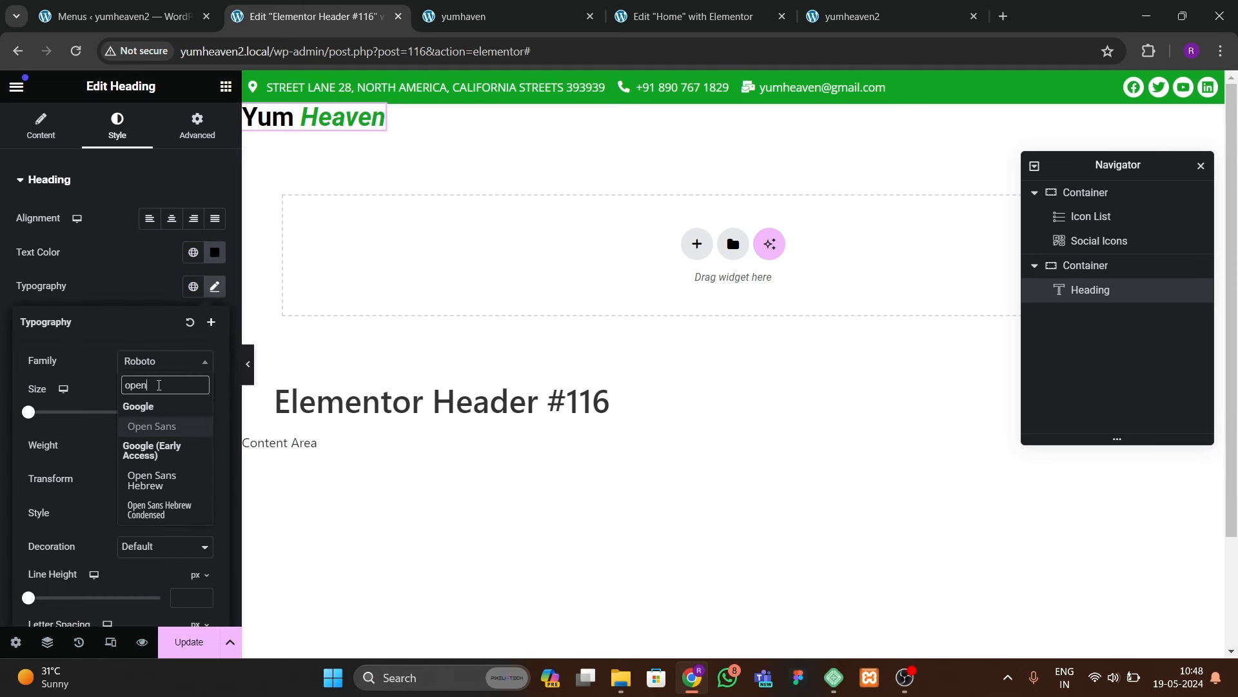
key(Return)
click(191, 450)
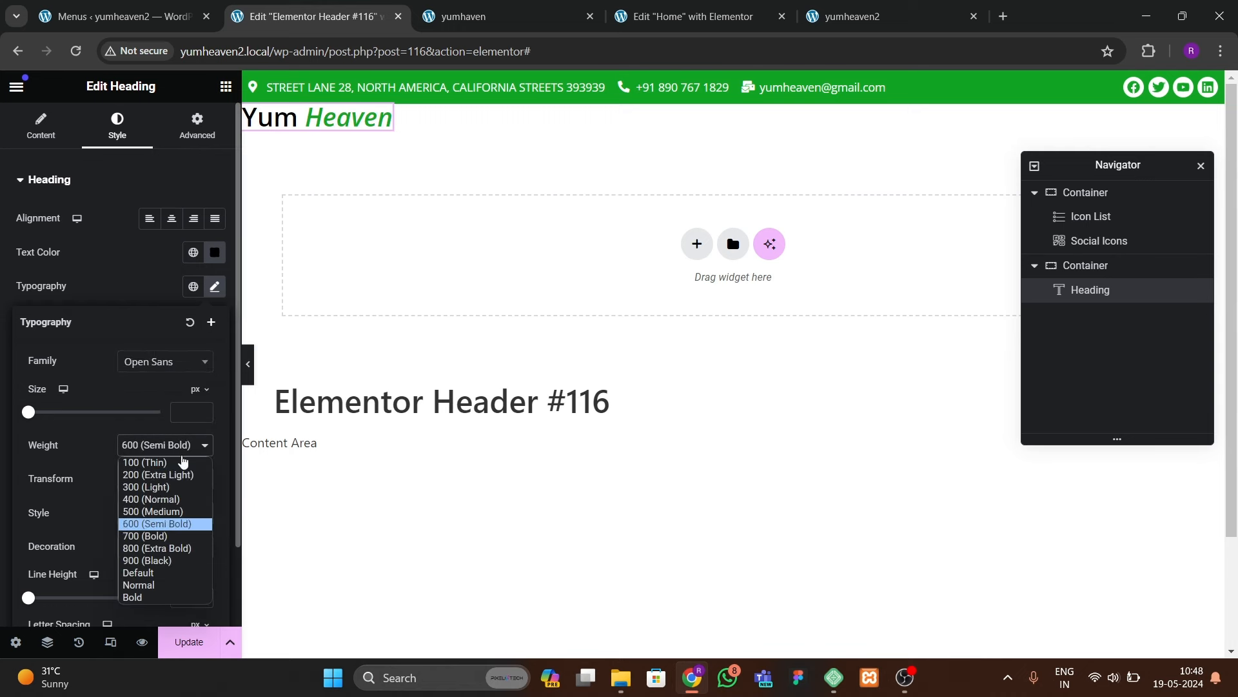
click(141, 556)
click(165, 446)
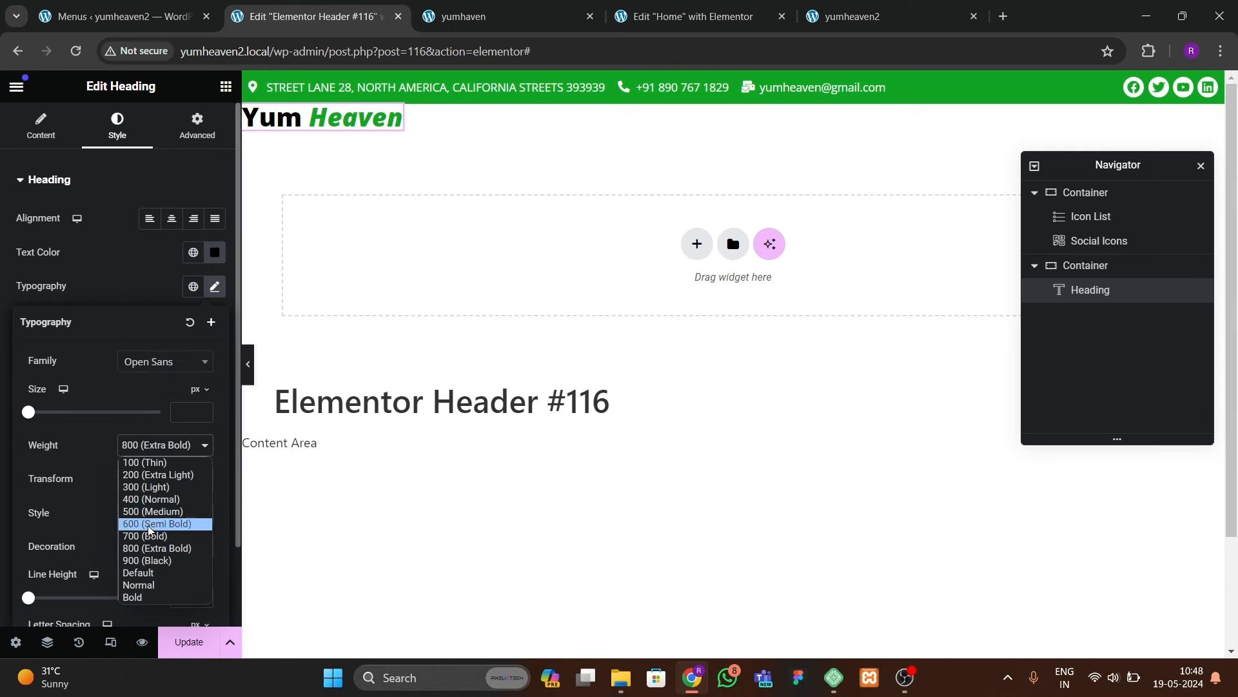
click(145, 534)
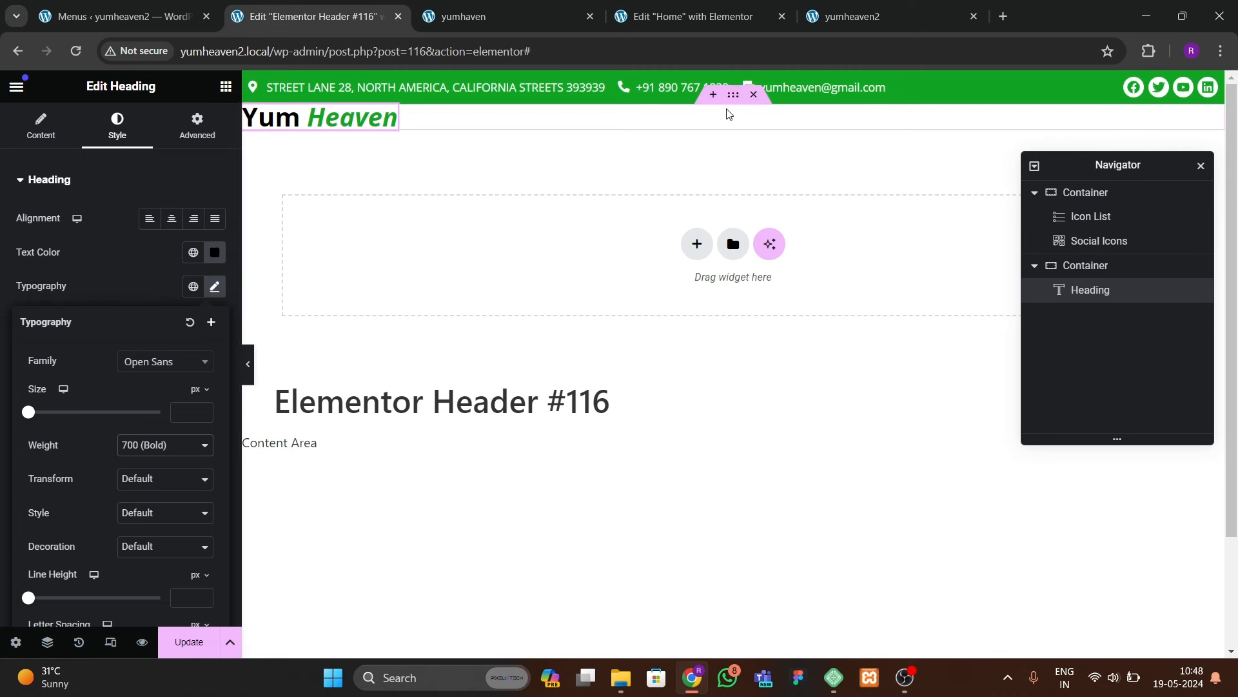
click(733, 94)
Step: Unlink the logo container's padding, set top and bottom to 20, and update the header
click(210, 306)
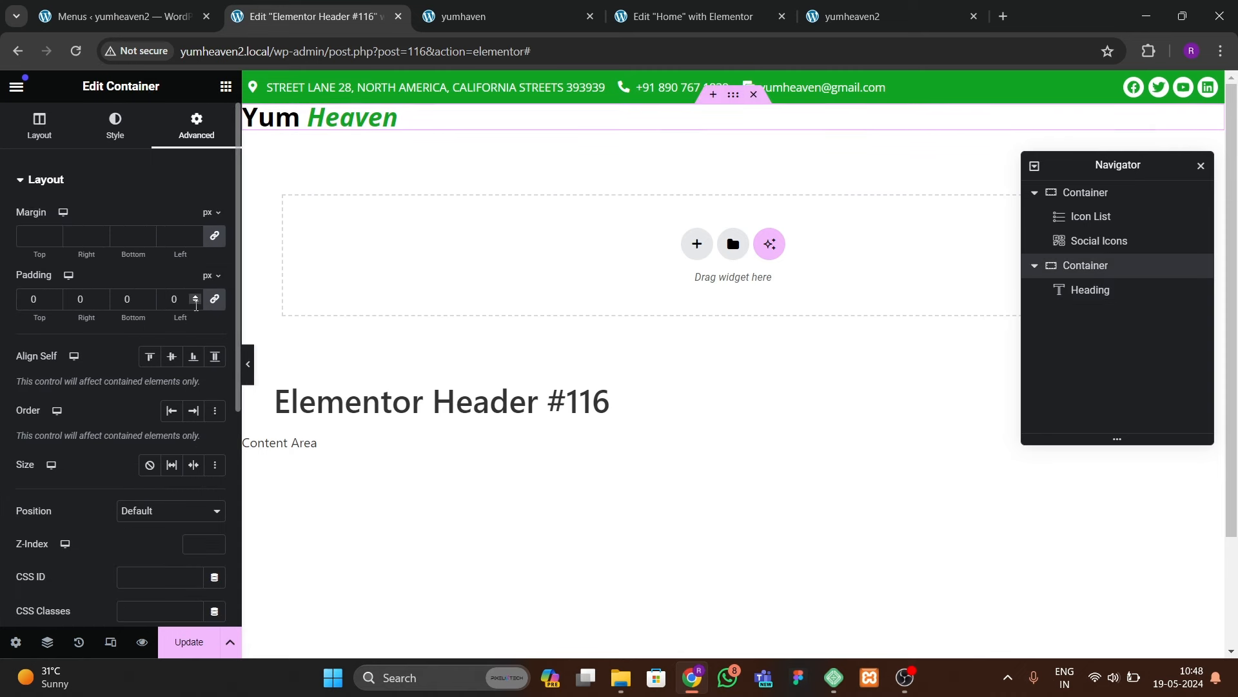
click(215, 305)
text(1)
click(124, 300)
text(1)
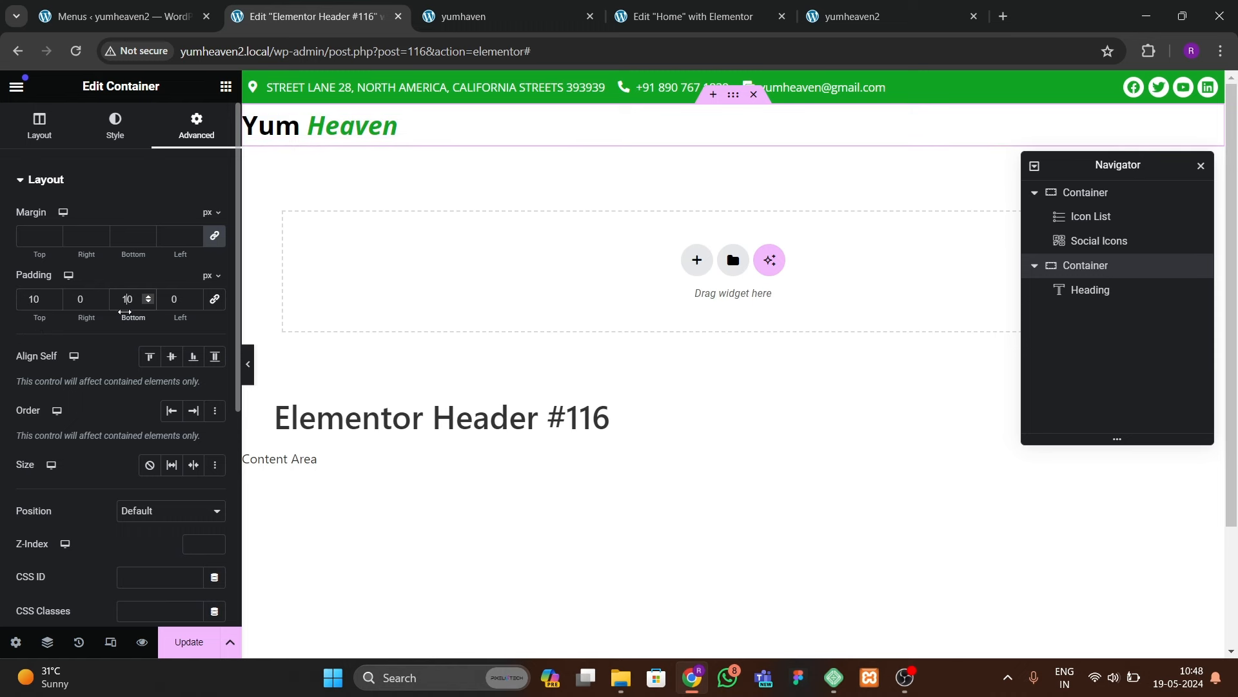
click(31, 308)
key(BackSpace)
text(2)
key(Tab)
key(Tab)
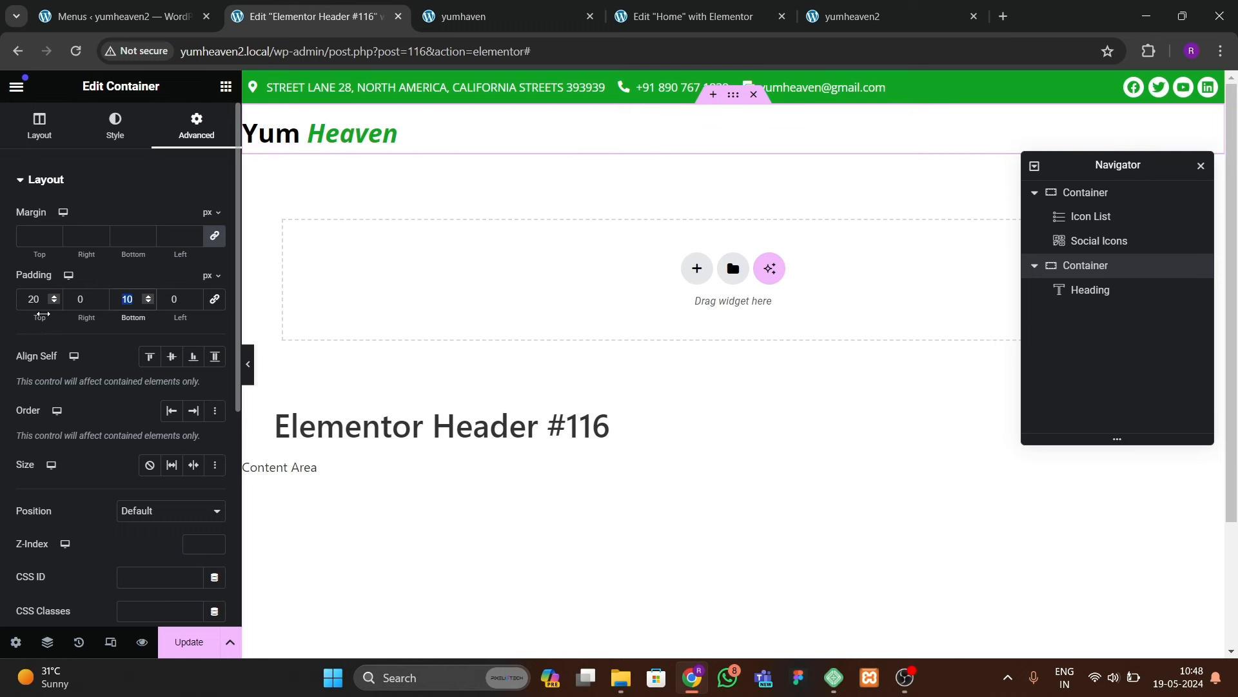
text(20)
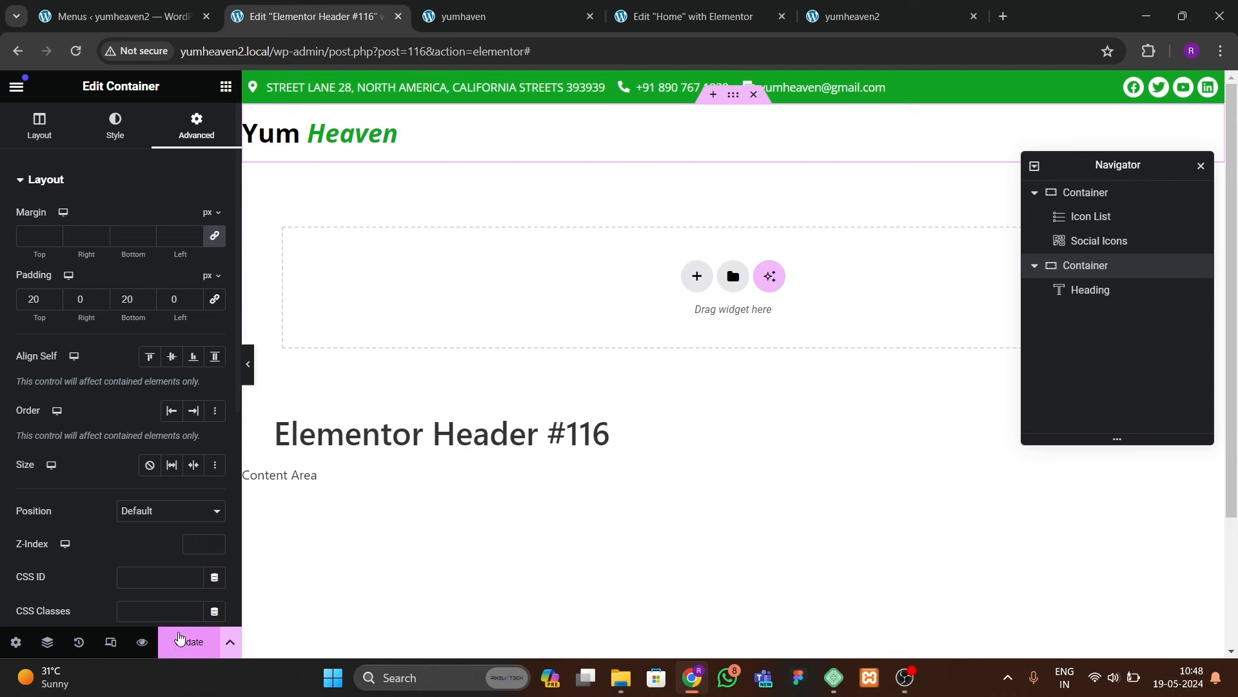
click(183, 641)
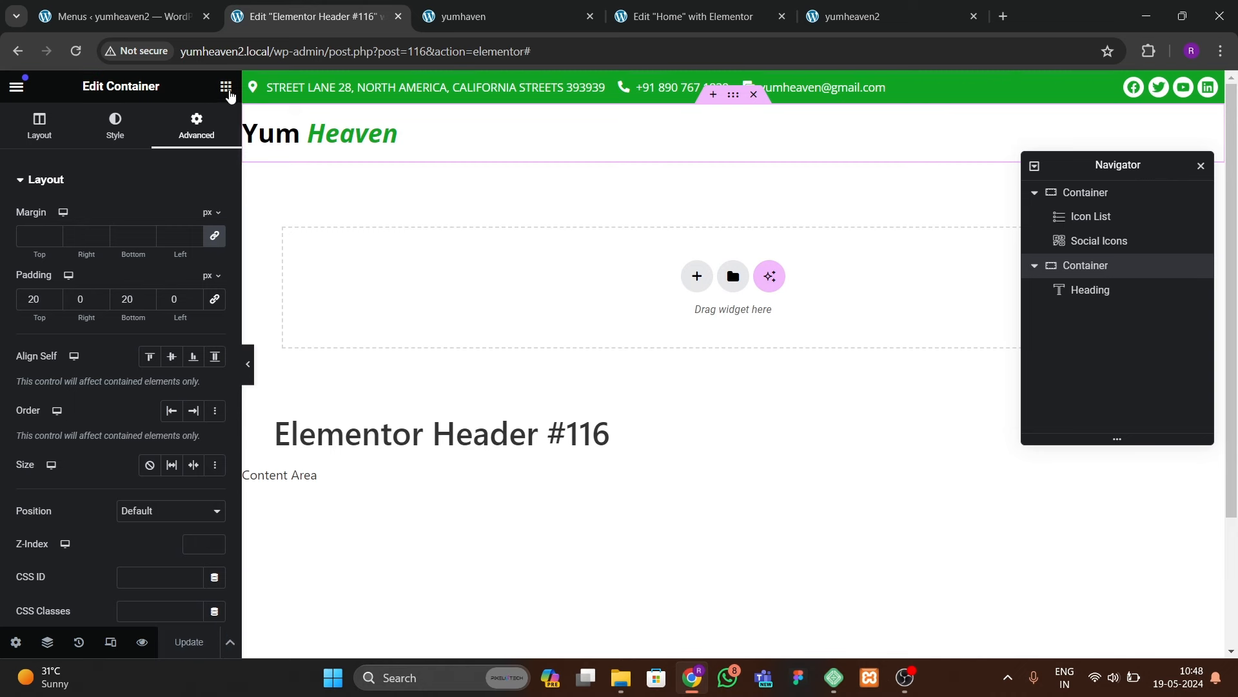
Step: Add a WordPress Menu widget beside the Yum Heaven logo heading
click(226, 85)
text(menu)
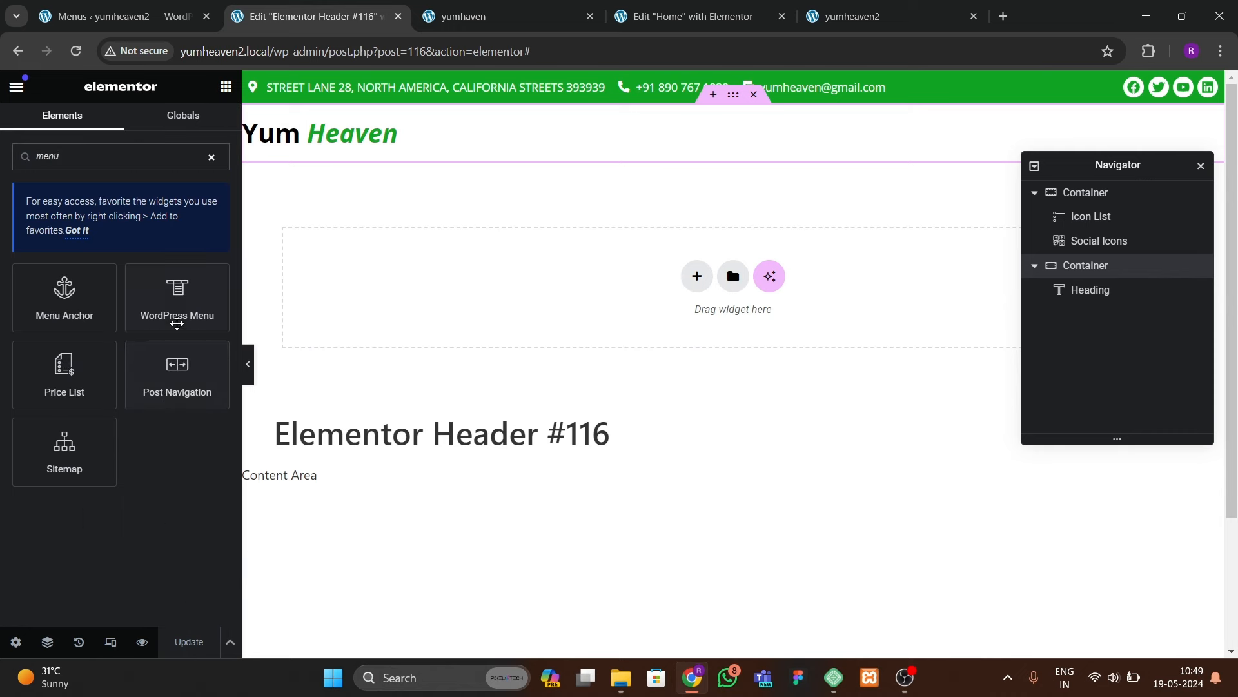
drag(172, 316, 363, 156)
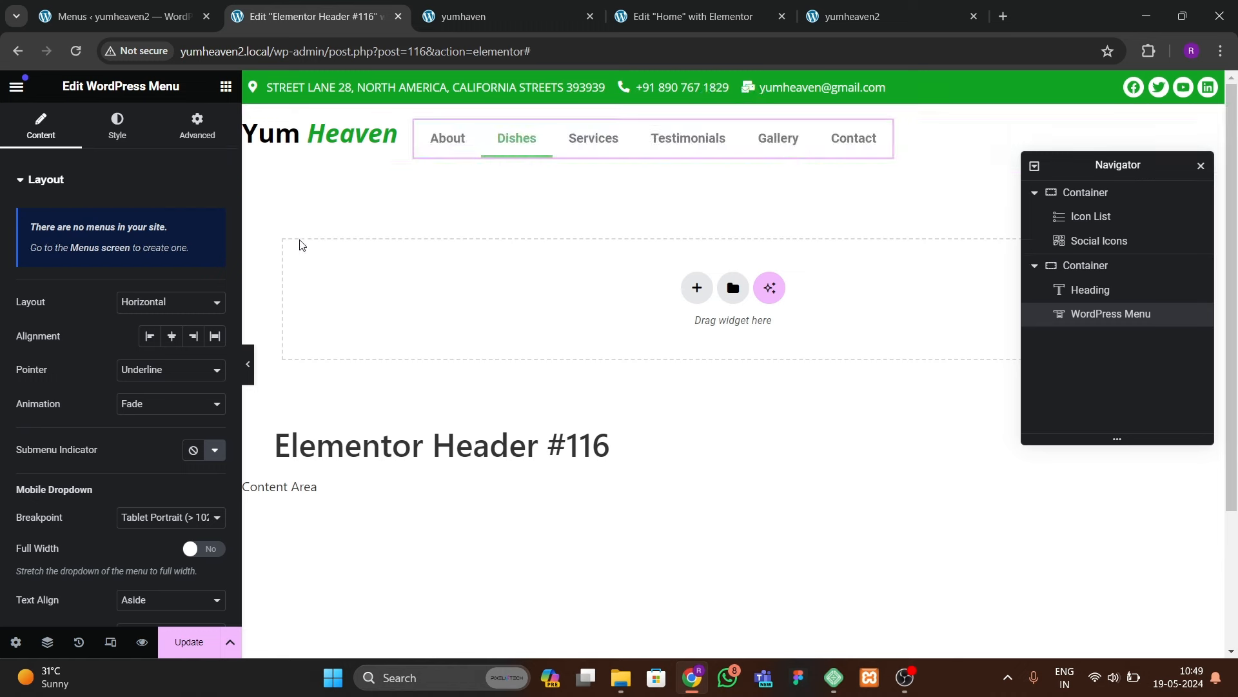
Step: Set the logo-and-menu container to Space Between with Align Items Center, then update
click(1206, 265)
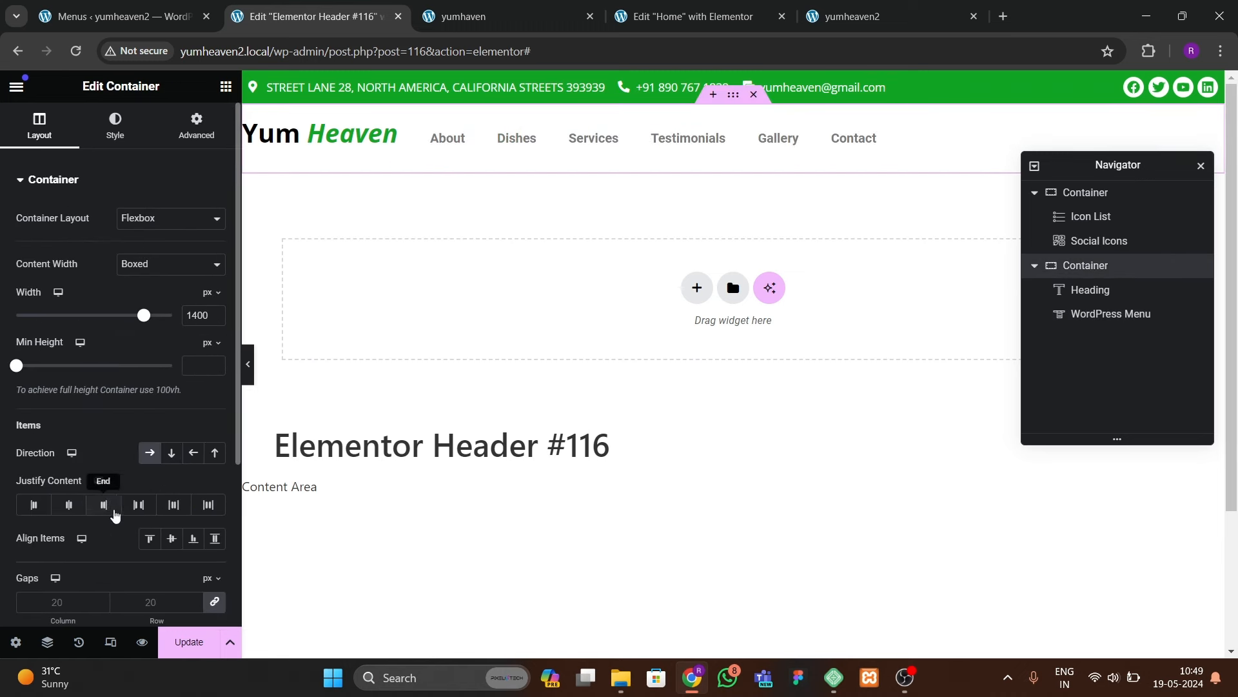
click(139, 504)
click(172, 538)
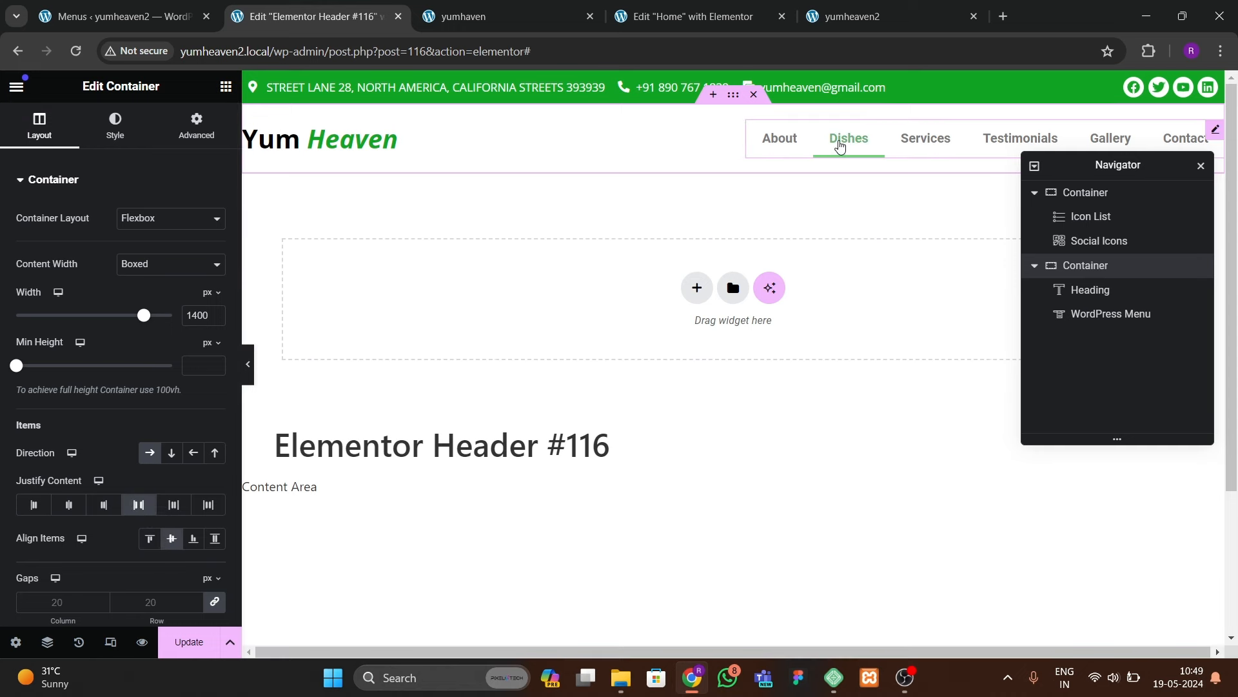
click(845, 138)
click(204, 639)
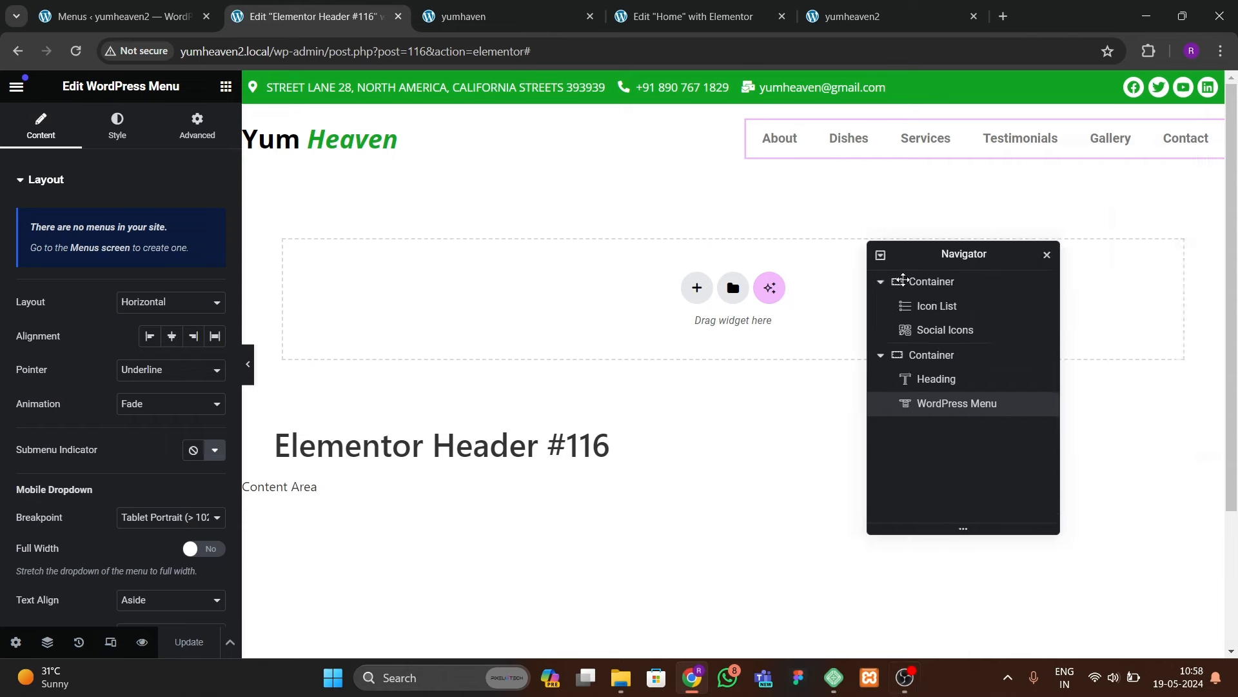
Step: Reposition the navigator panel and check the live site before returning to the header template
drag(903, 253, 858, 275)
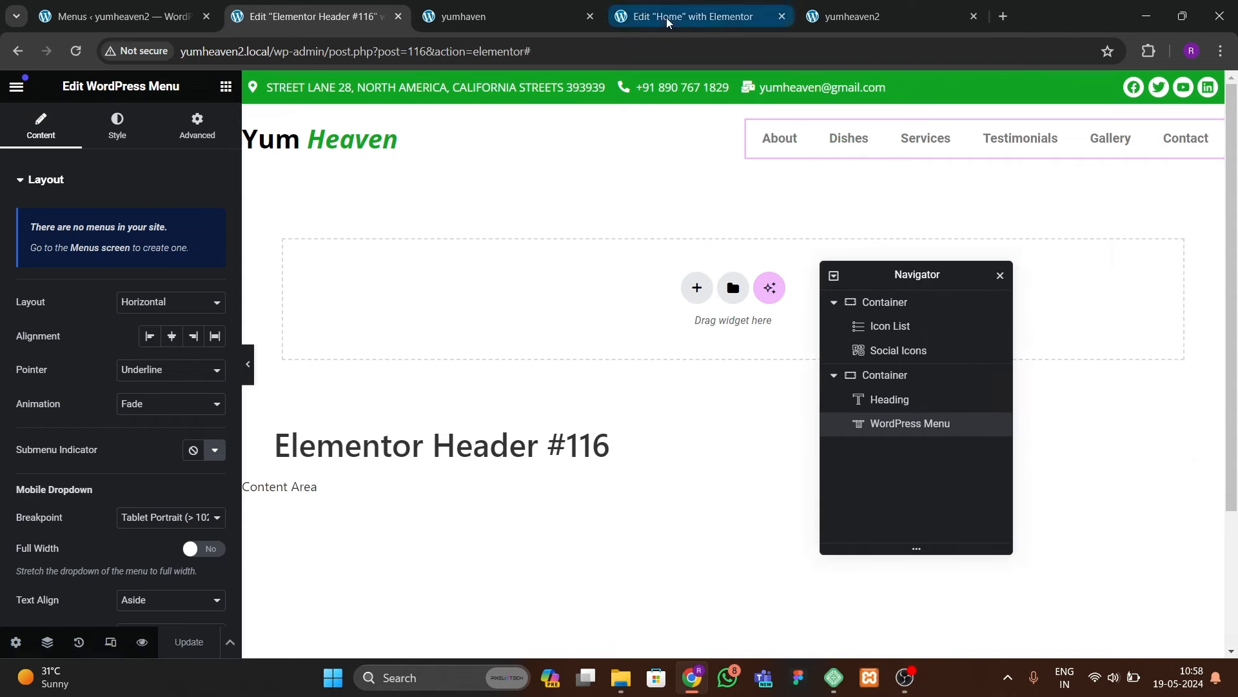
click(478, 16)
click(322, 18)
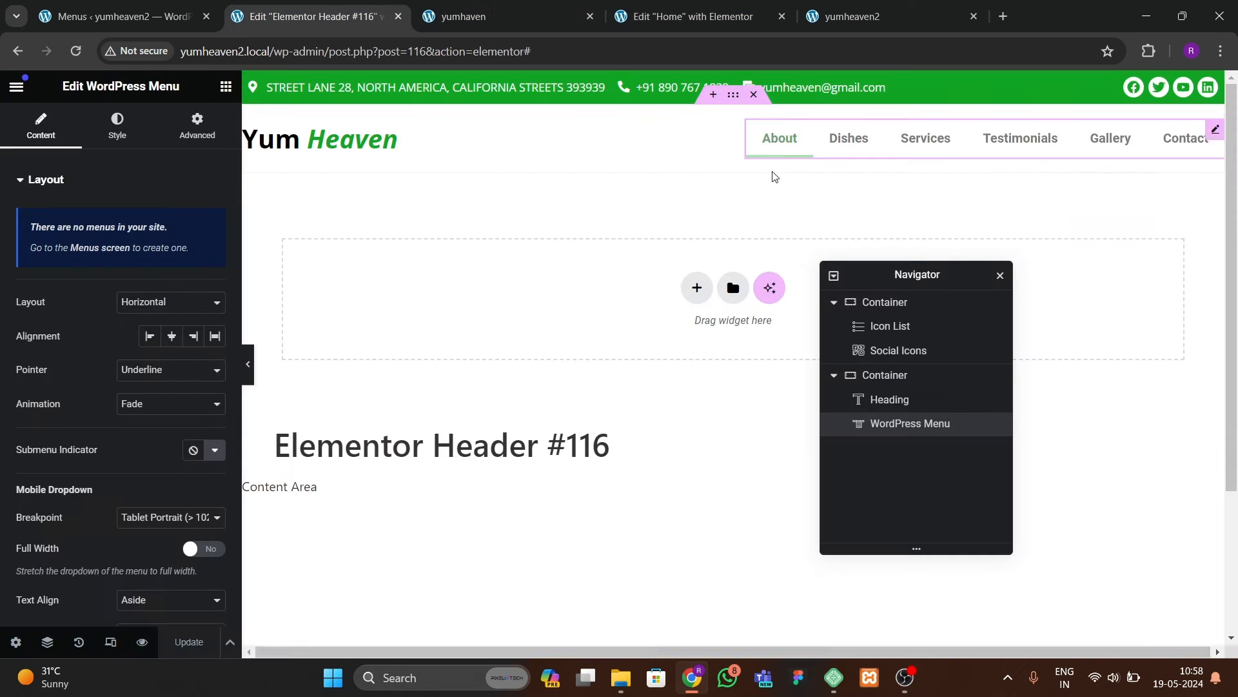
click(226, 86)
Step: Copy the MORE ABOUT US button from the Home page's WHO WE ARE section, then return to the header
click(643, 19)
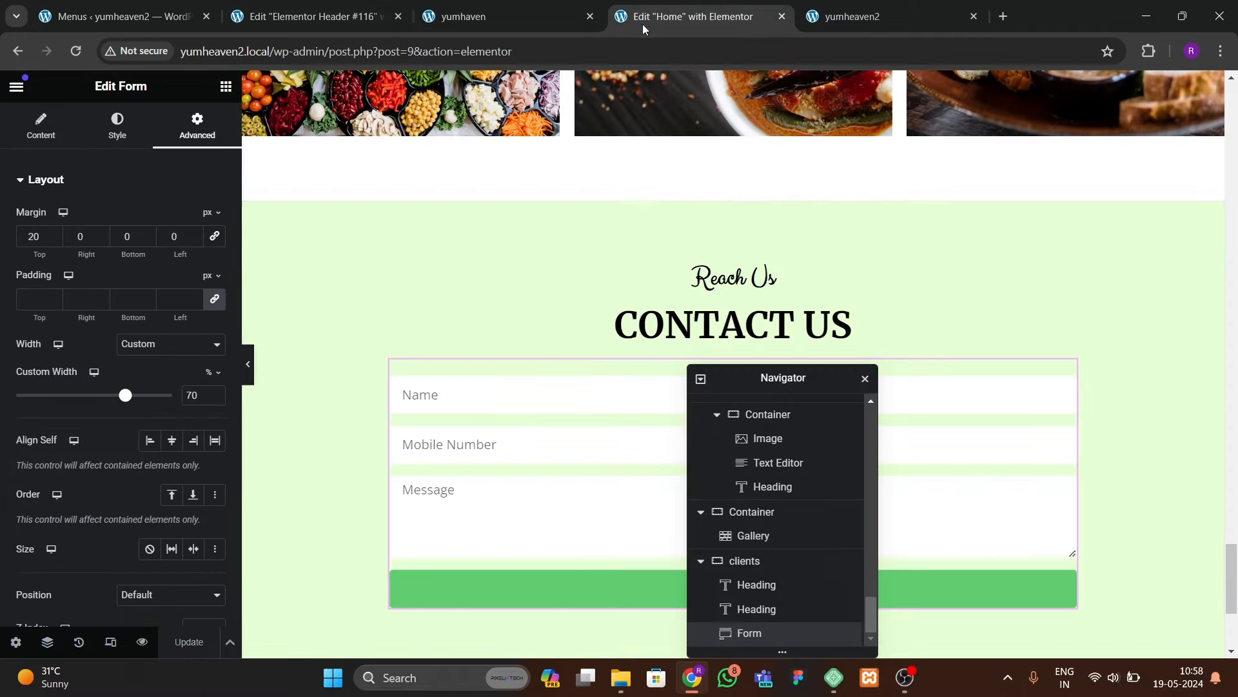
scroll(740, 249, up, 10)
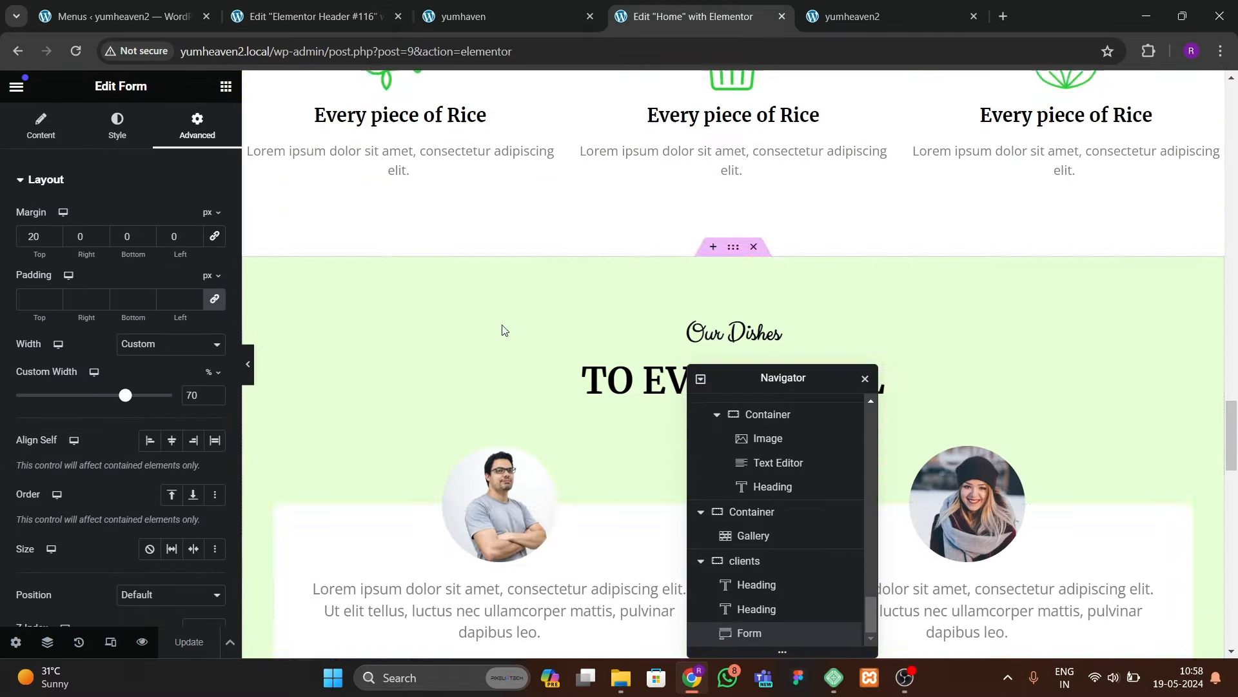
drag(772, 380, 1017, 315)
scroll(579, 350, up, 8)
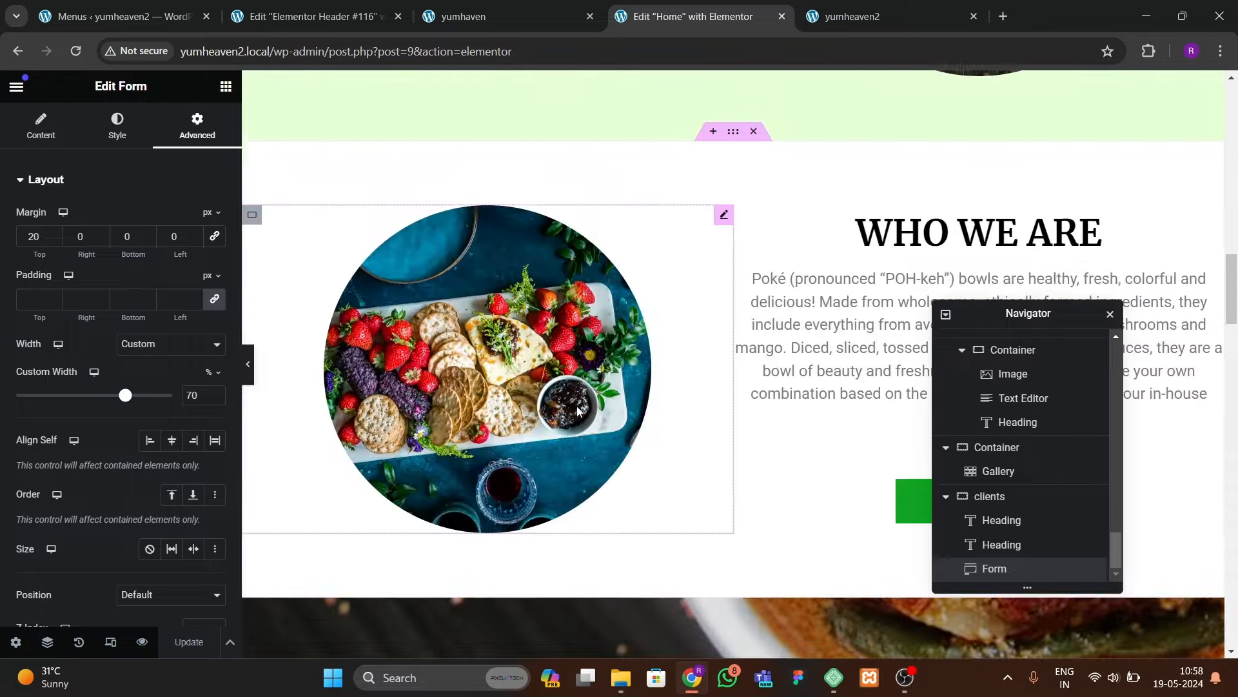
scroll(580, 411, down, 2)
drag(992, 316, 506, 292)
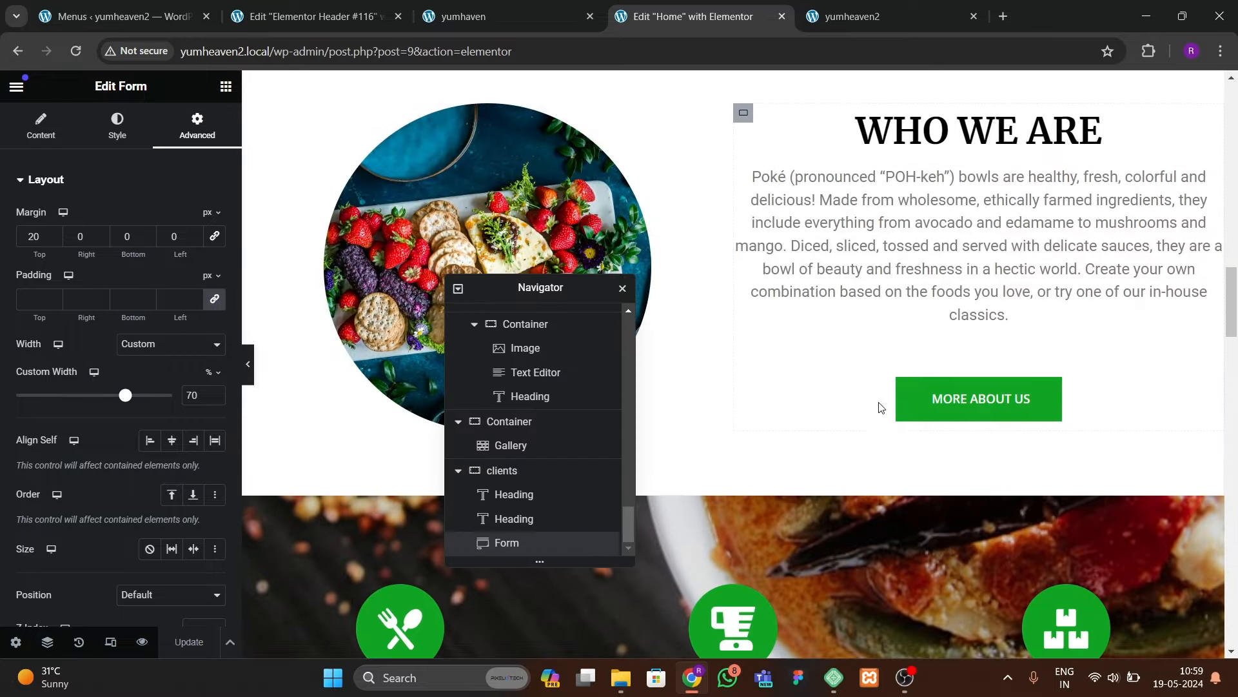
right_click(955, 415)
click(973, 393)
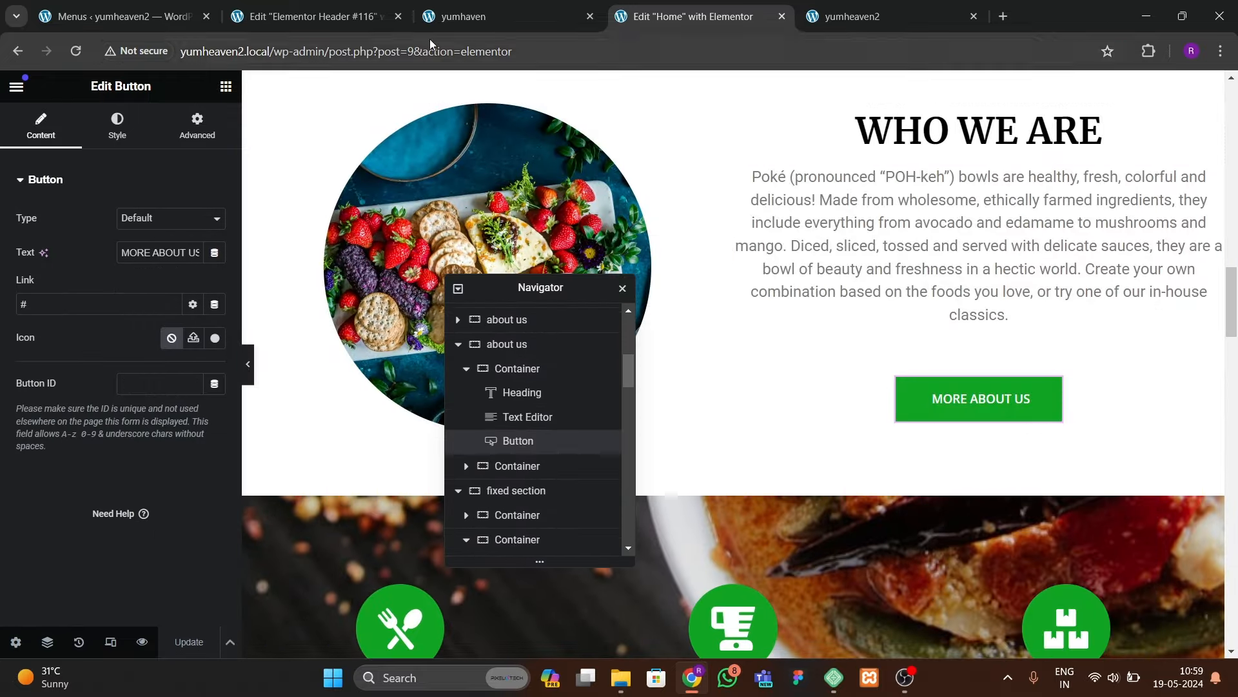
click(301, 18)
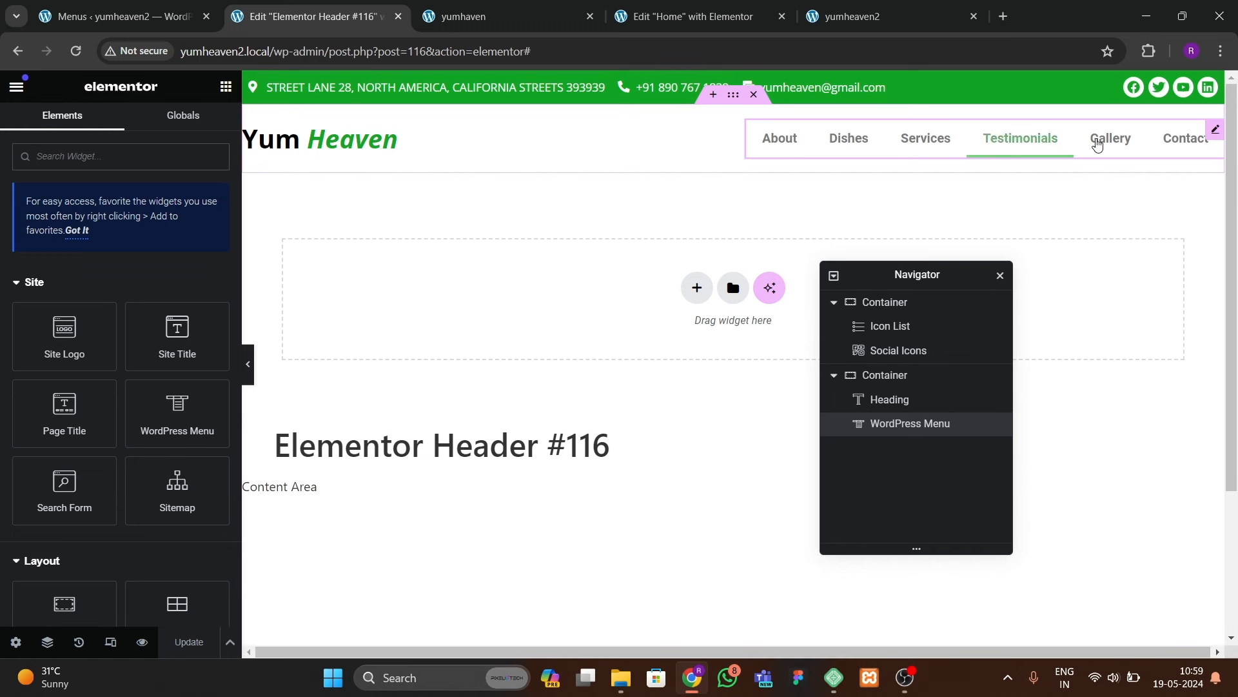
Step: Paste the copied button into the header beside the menu
right_click(1213, 141)
click(1091, 249)
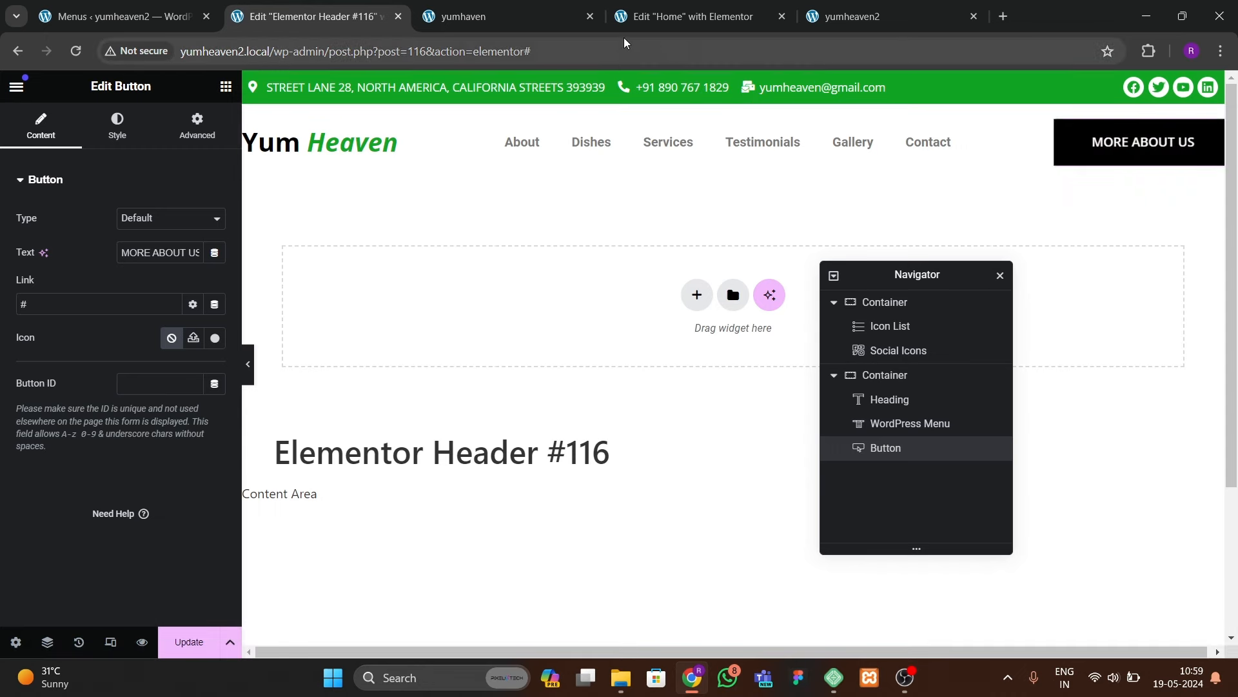
click(668, 26)
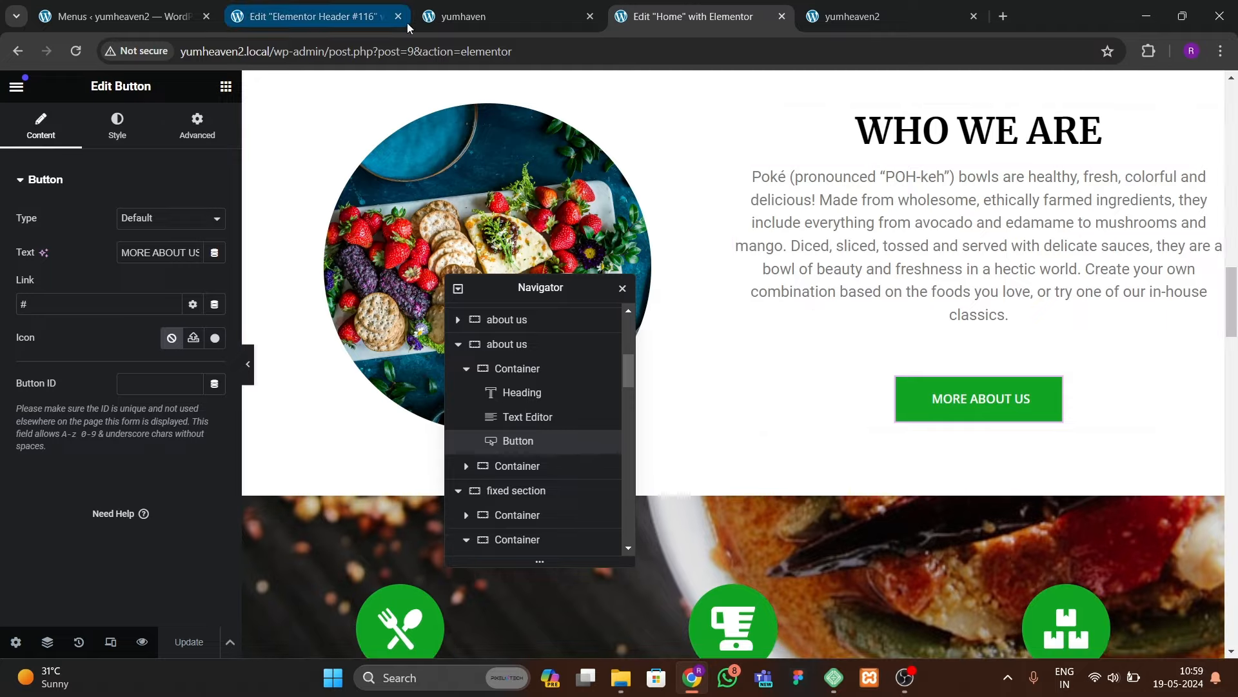
click(490, 17)
click(310, 16)
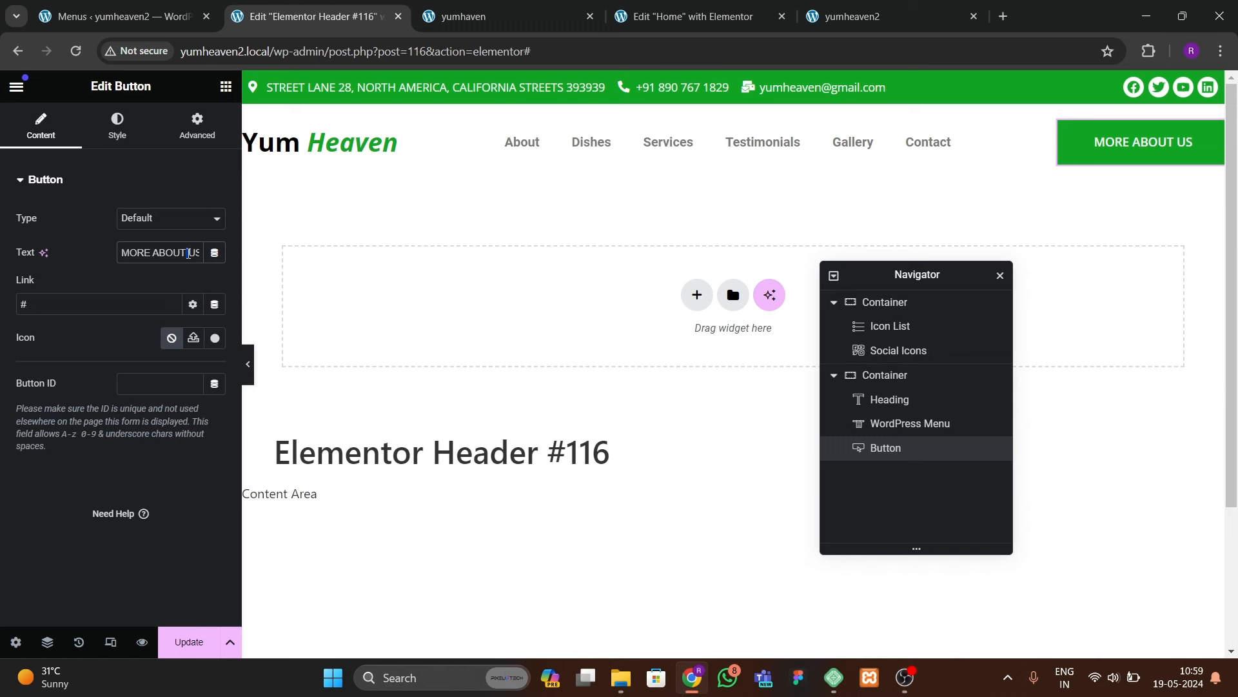
Step: Change the pasted button's label to VIEW MORE
key(BackSpace)
text(VIKEW)
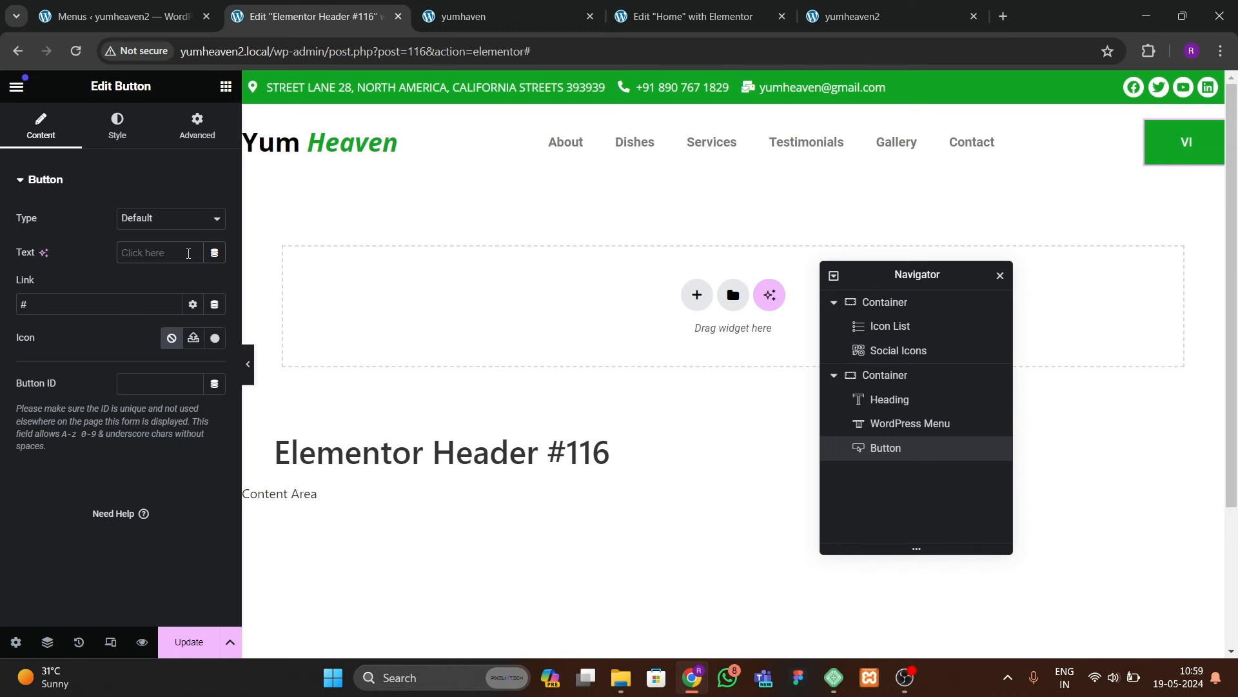
key(BackSpace)
key(BackSpace)
key(BackSpace)
text(EW MORE)
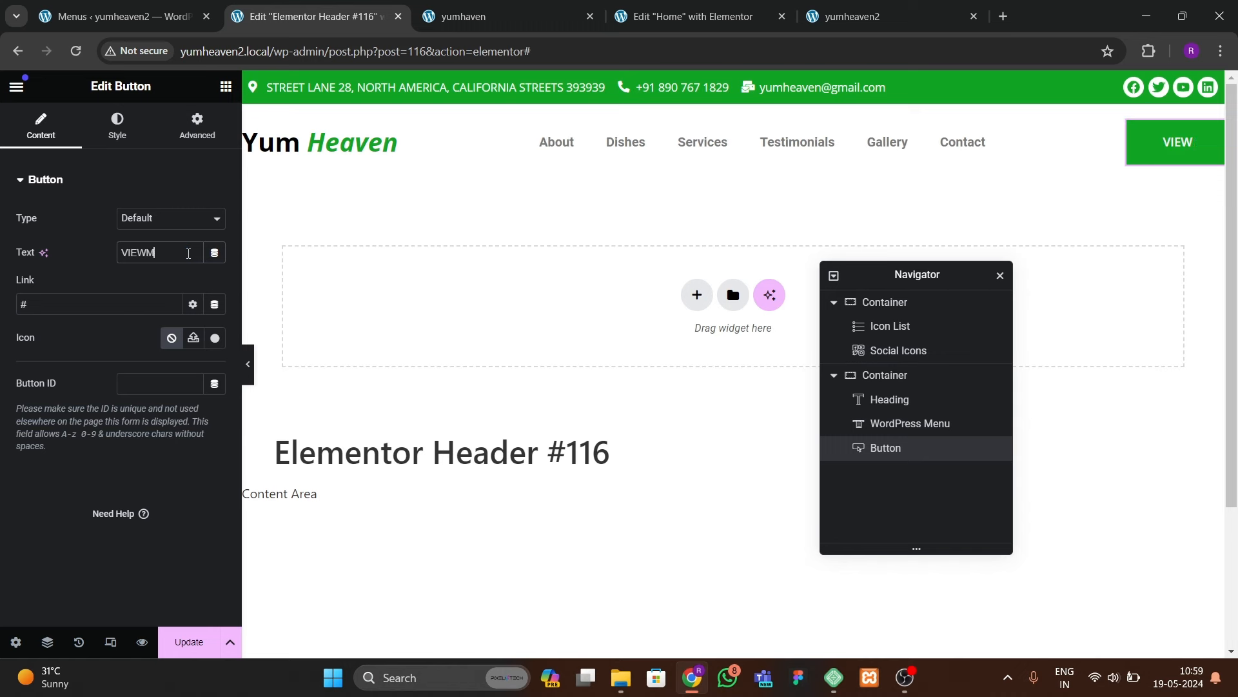
key(BackSpace)
key(BackSpace)
key(BackSpace)
key(BackSpace)
text(MORE)
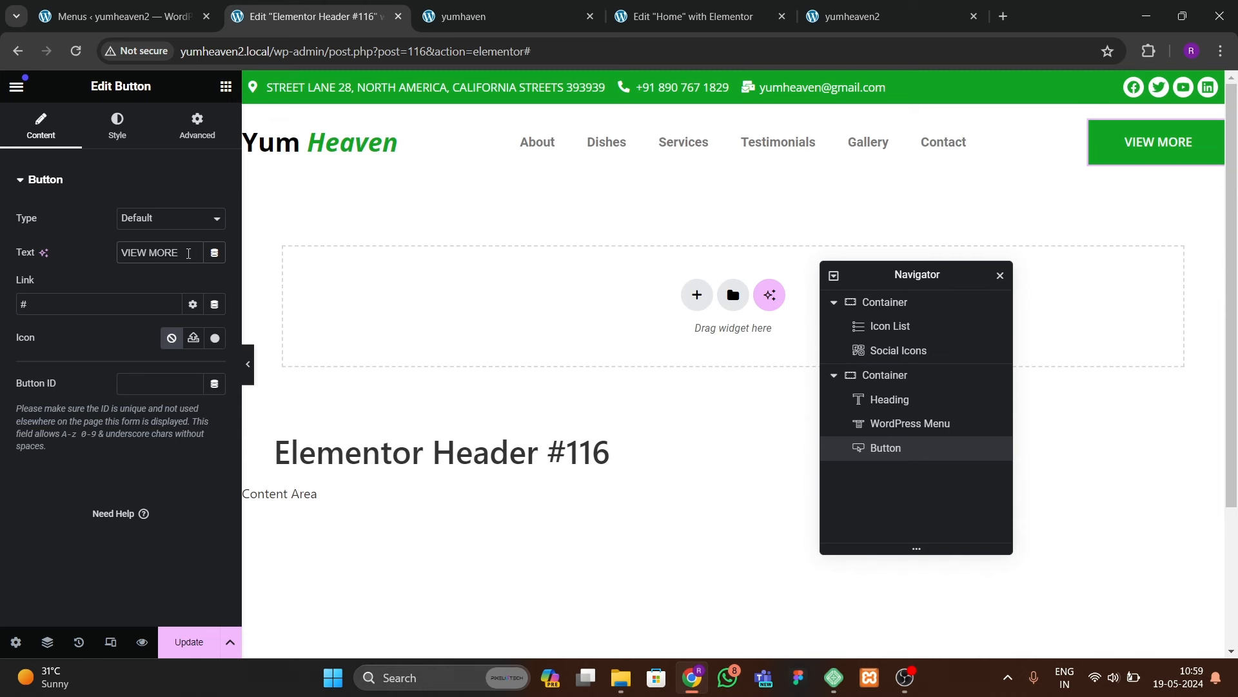
Step: Set the button's padding to 15, 30, 15, 30 px (top, right, bottom, left)
click(117, 127)
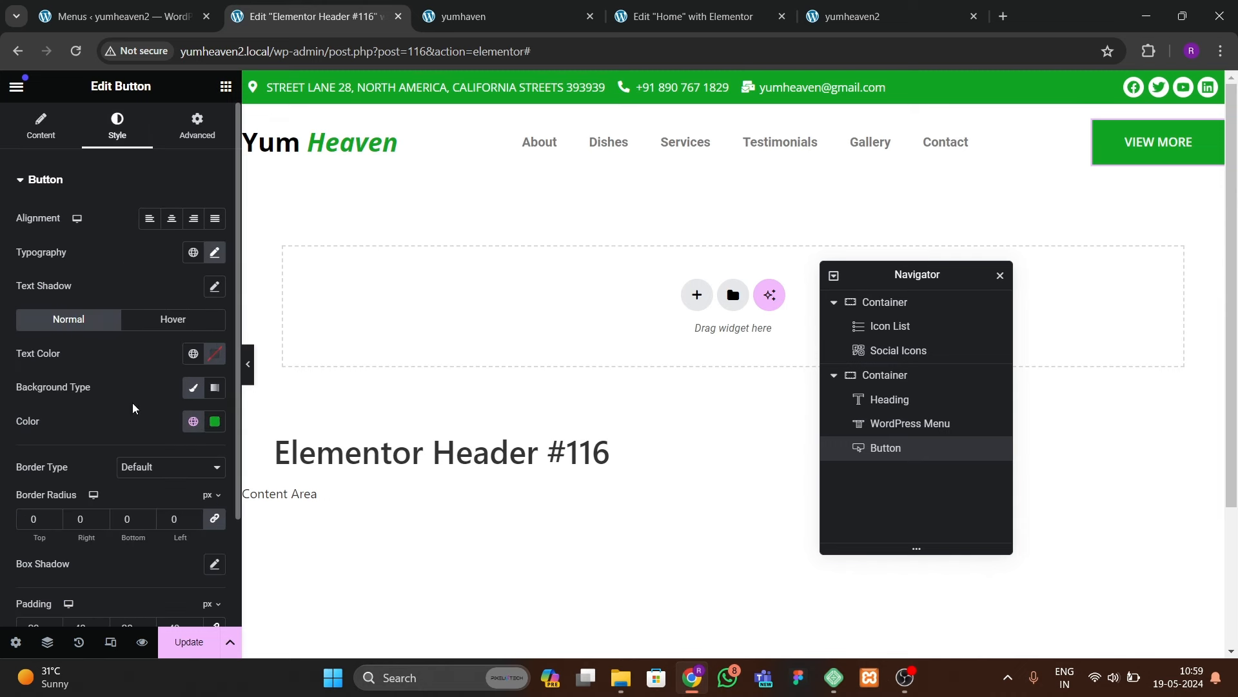
scroll(147, 464, down, 3)
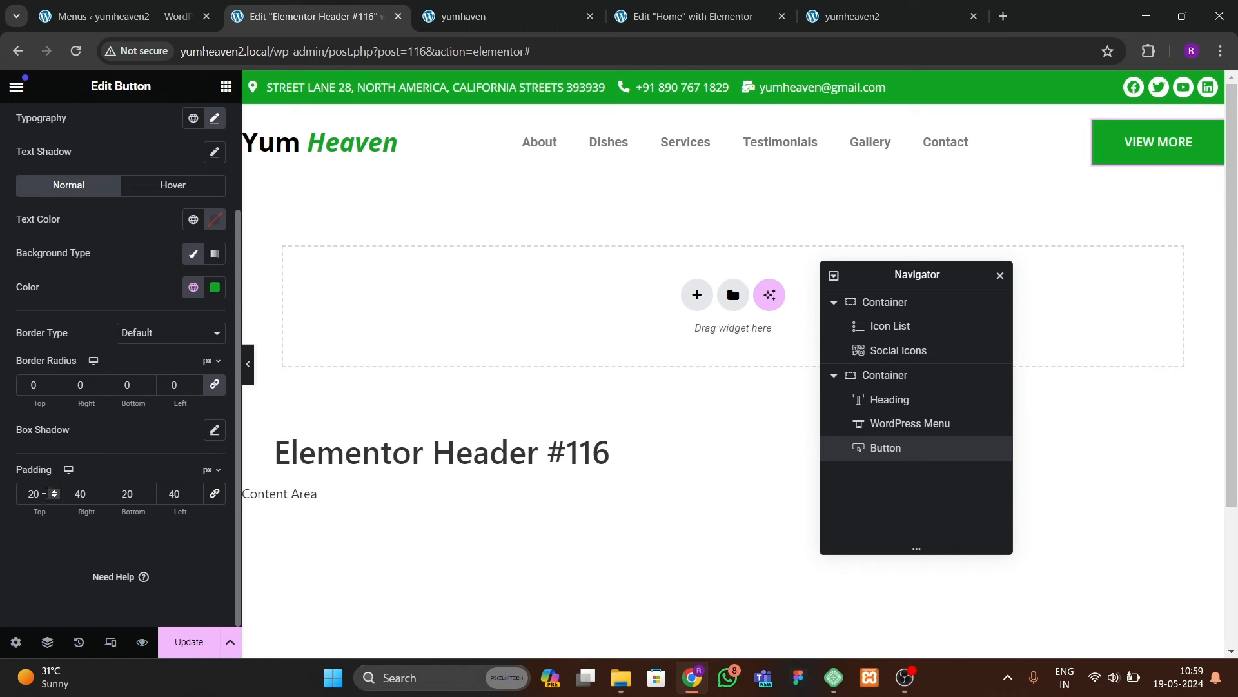
text(15)
key(Tab)
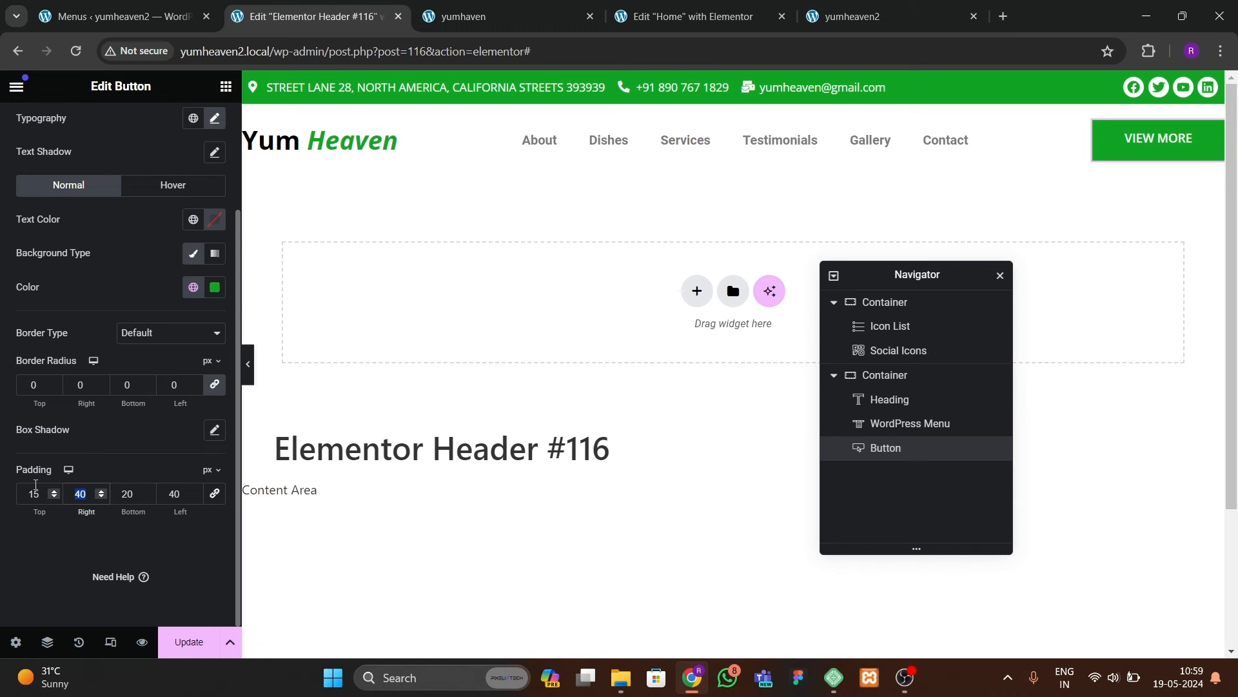
text(30)
key(Tab)
text(15)
key(Tab)
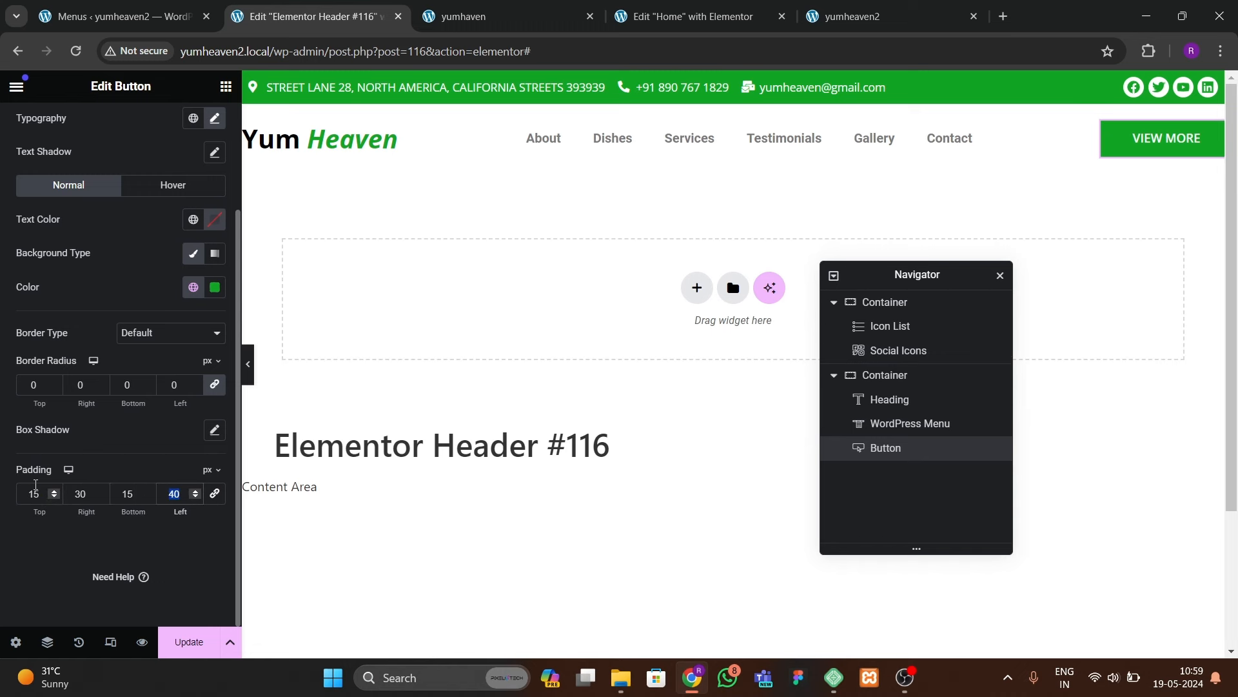
text(30)
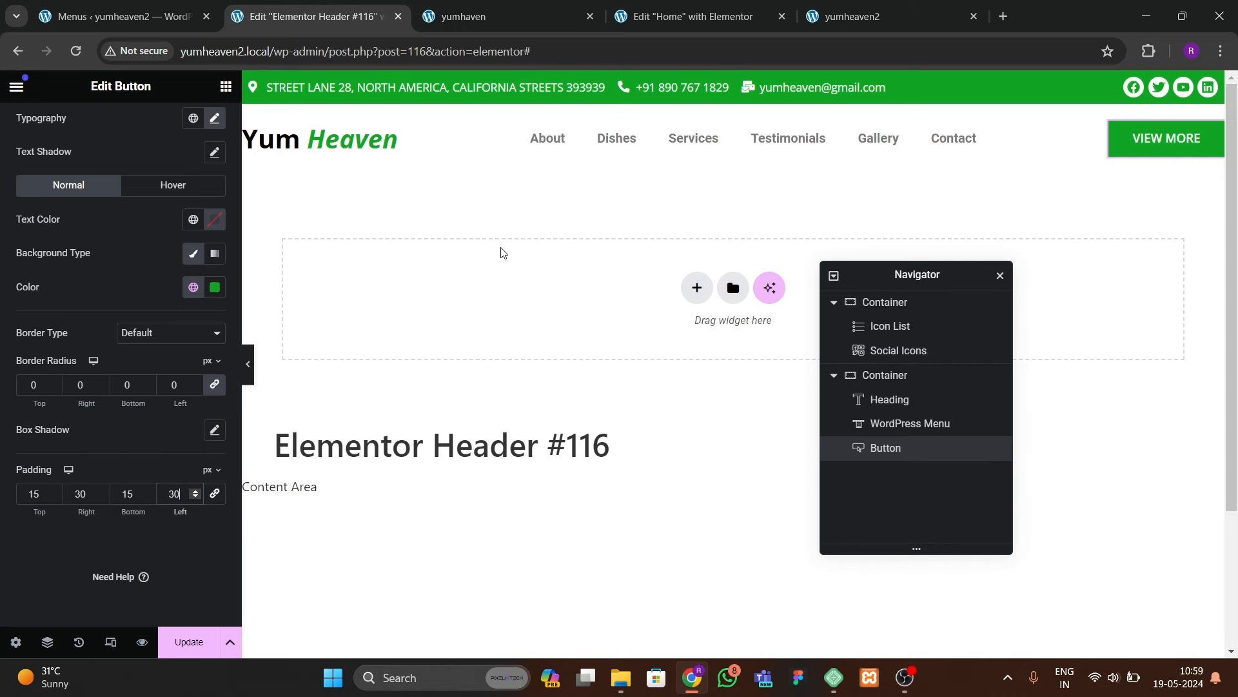
click(548, 138)
Step: Set the menu typography to Open Sans, uppercase, 14 px
click(117, 132)
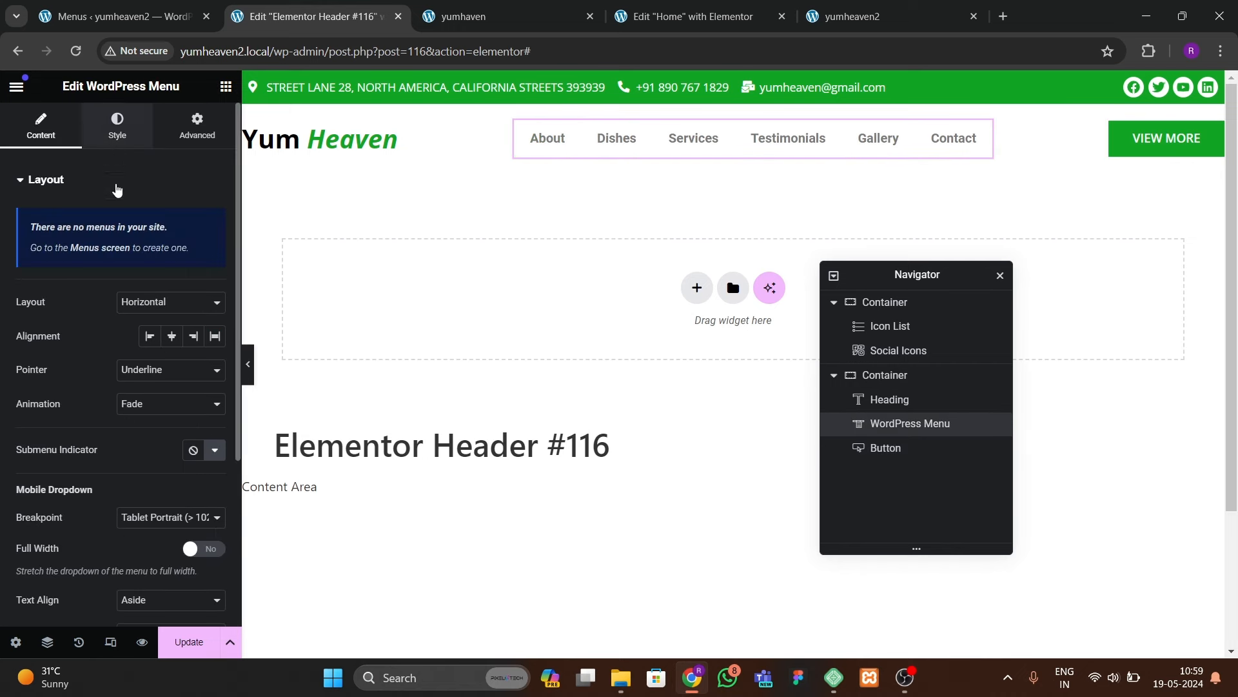
click(50, 136)
click(137, 123)
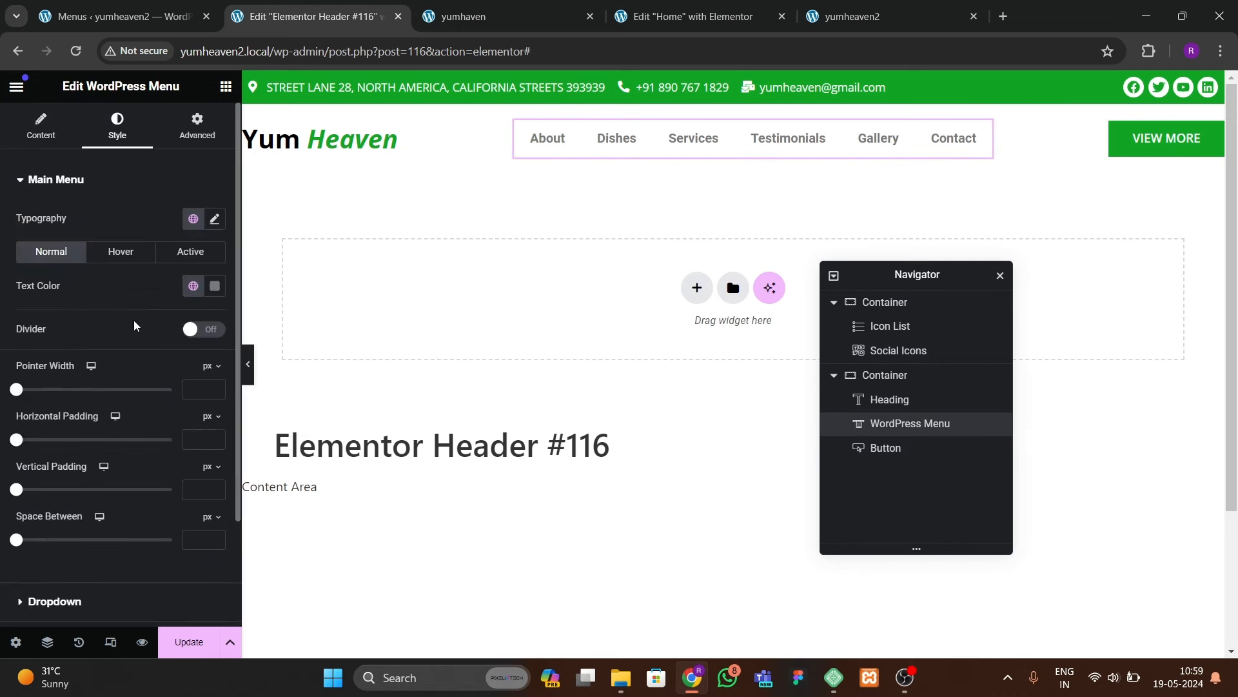
click(215, 219)
click(155, 293)
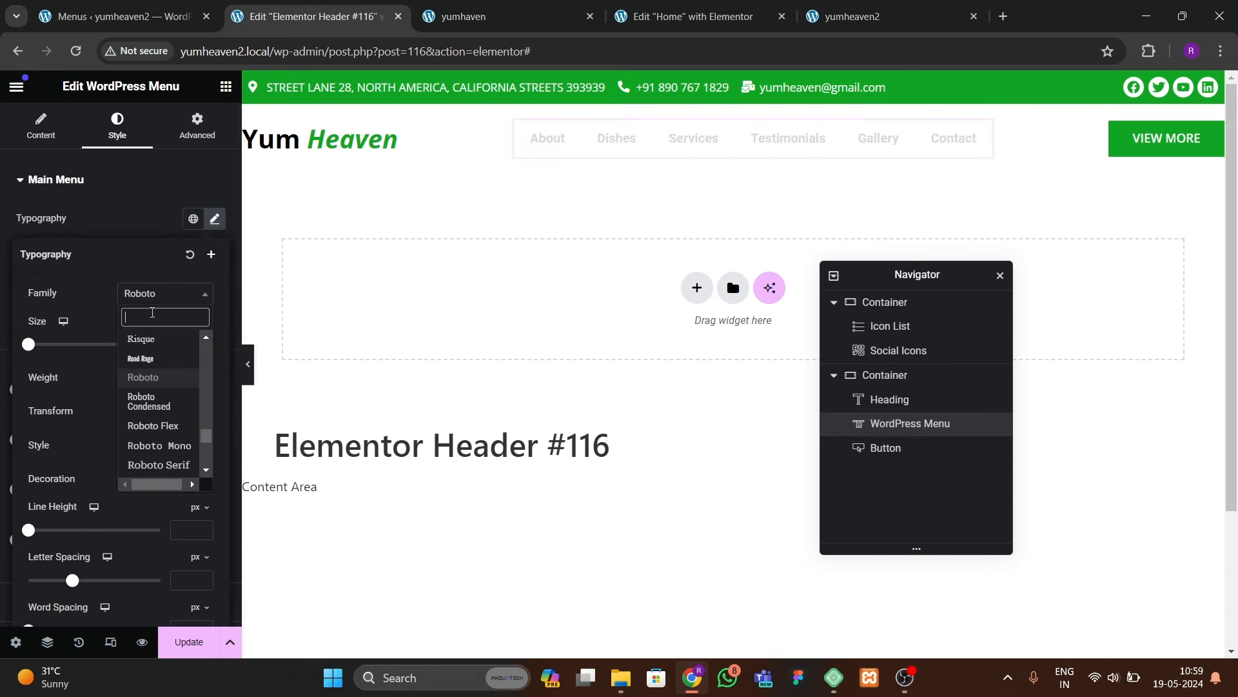
text(open sans)
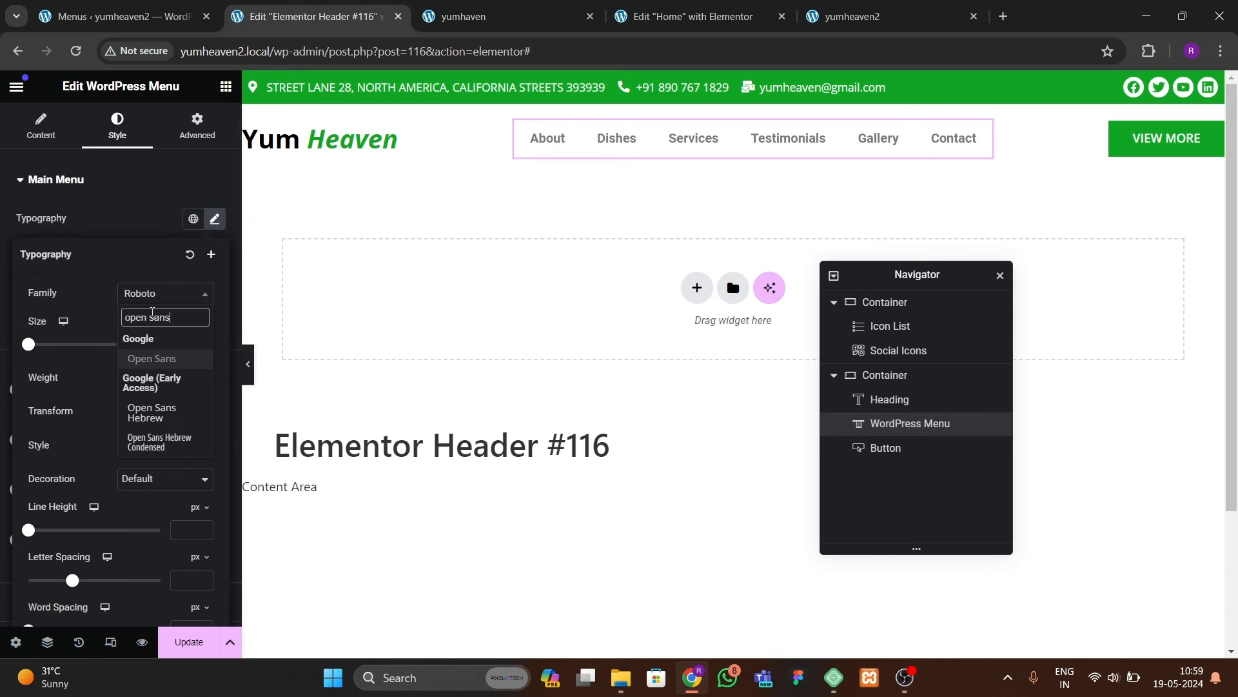
key(Return)
click(141, 416)
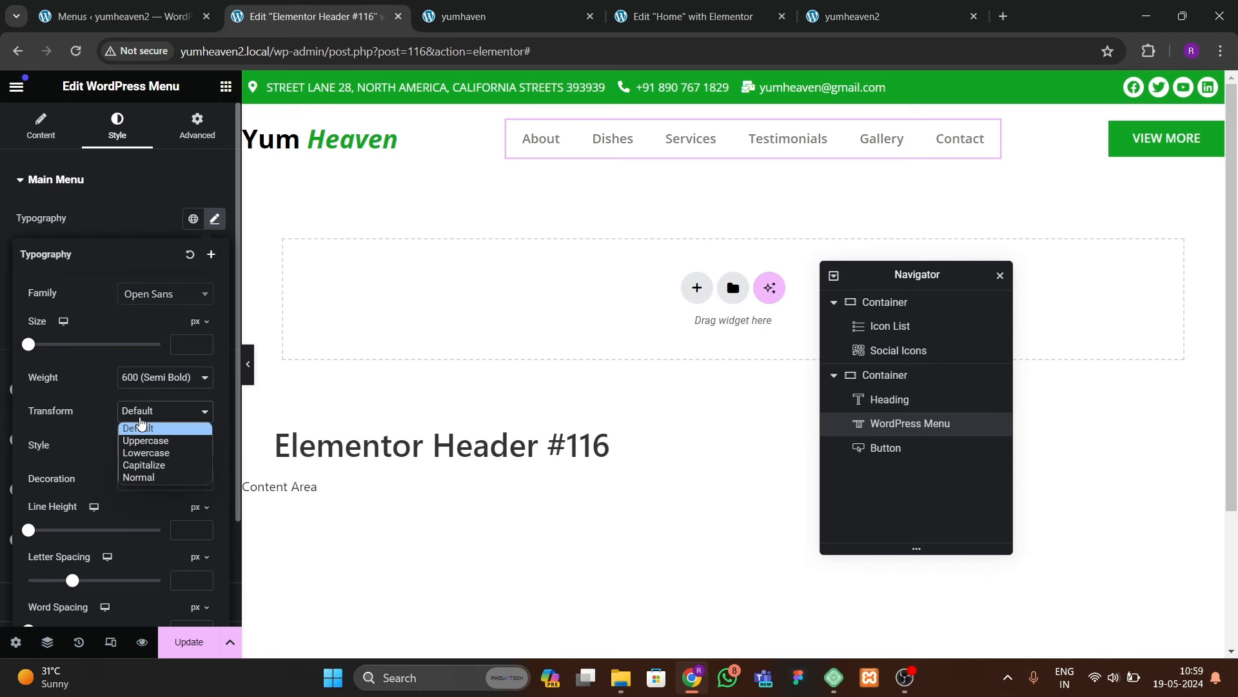
click(146, 441)
click(204, 343)
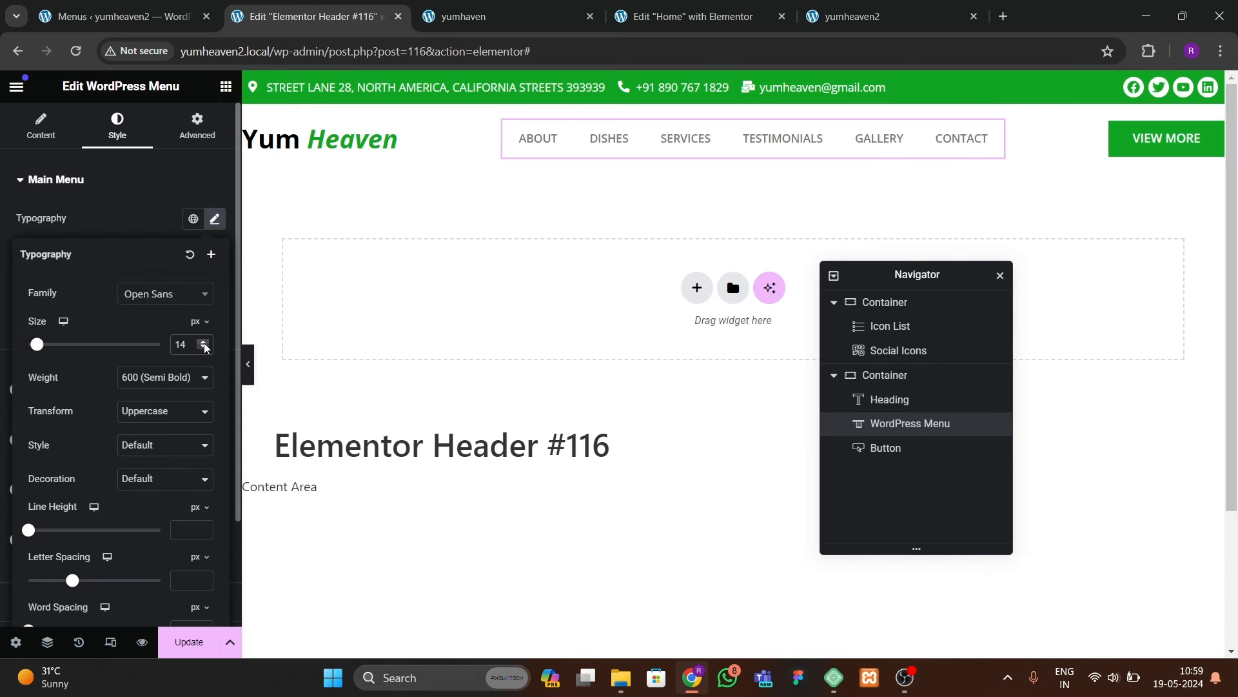
Step: Try out menu font weights, settling on bold 700 for now
click(152, 380)
click(152, 468)
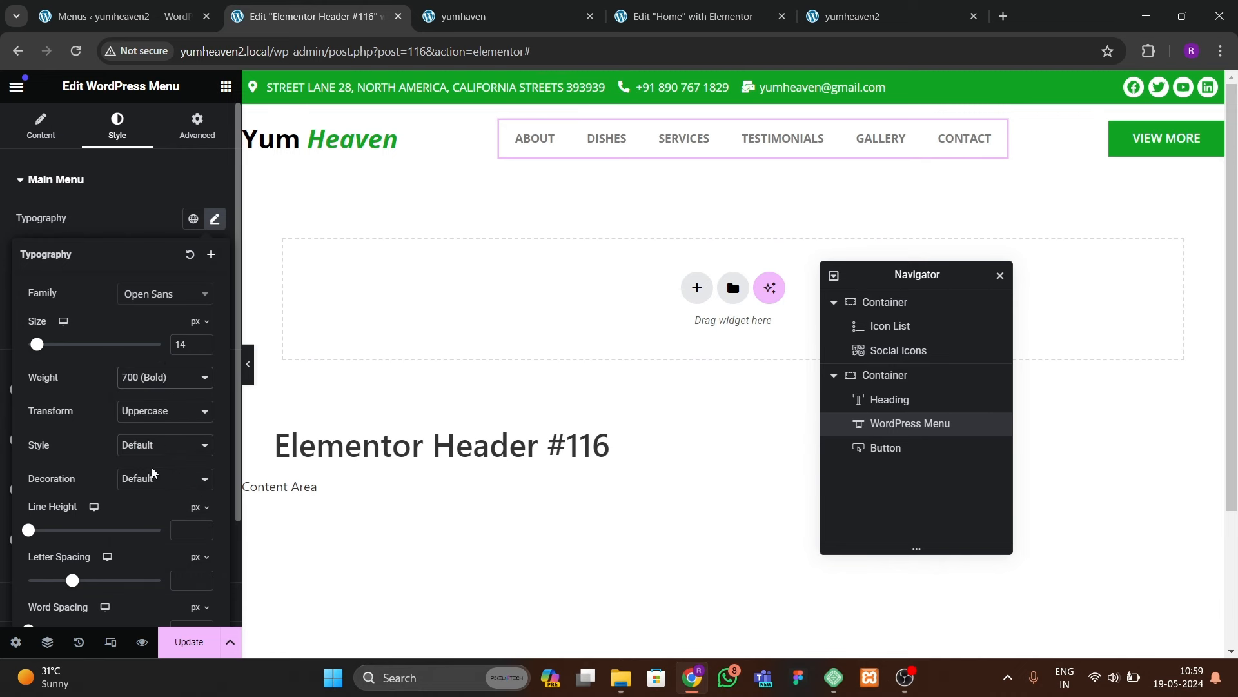
click(152, 381)
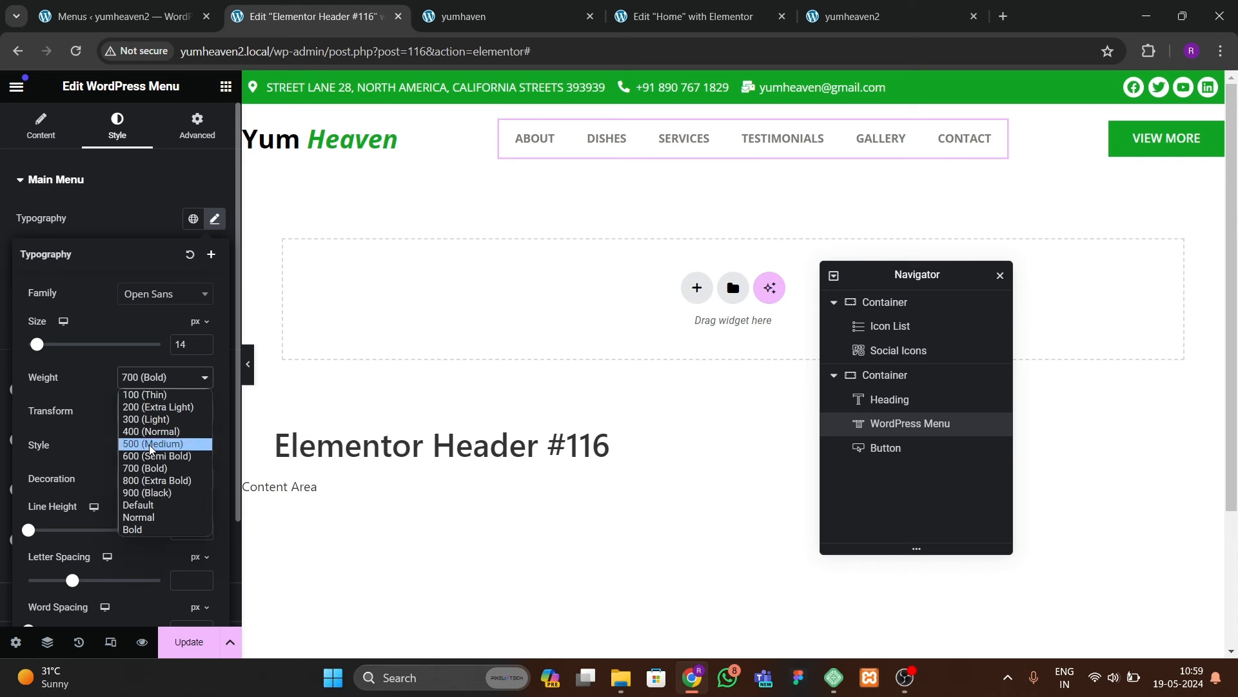
click(148, 456)
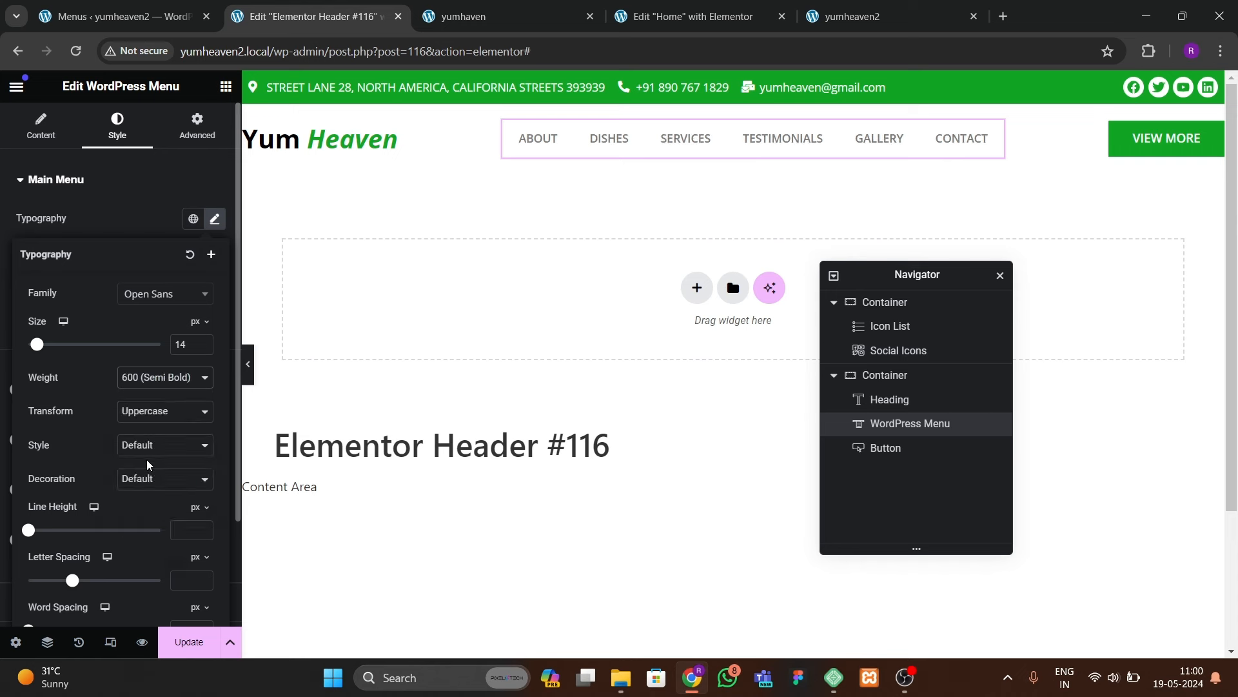
click(138, 382)
click(136, 454)
click(144, 387)
click(144, 452)
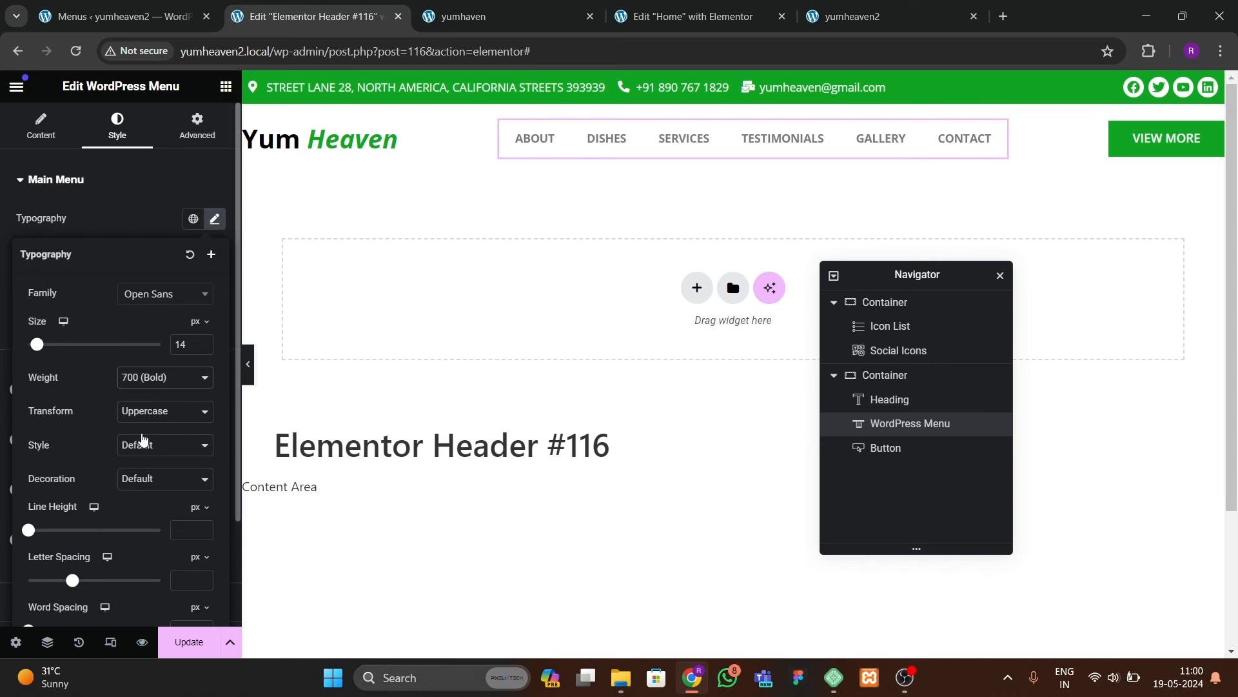
click(129, 231)
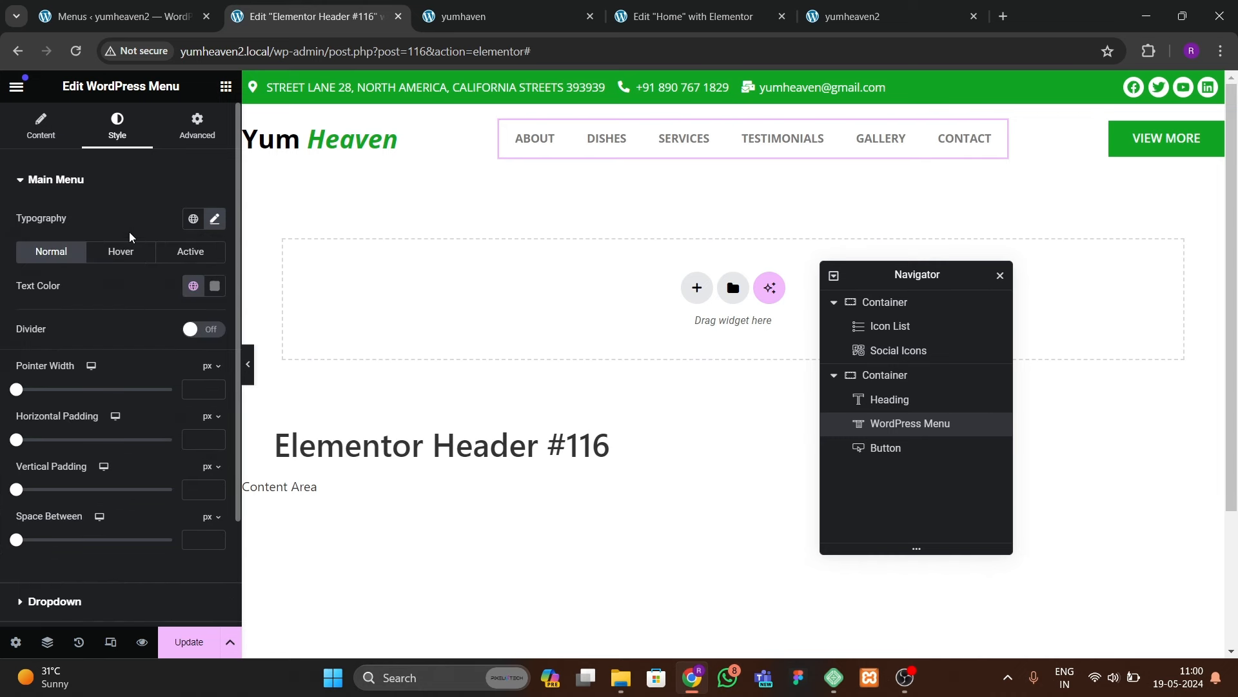
Step: Give the hover and active pointers the global green, with white active text
click(121, 252)
click(194, 320)
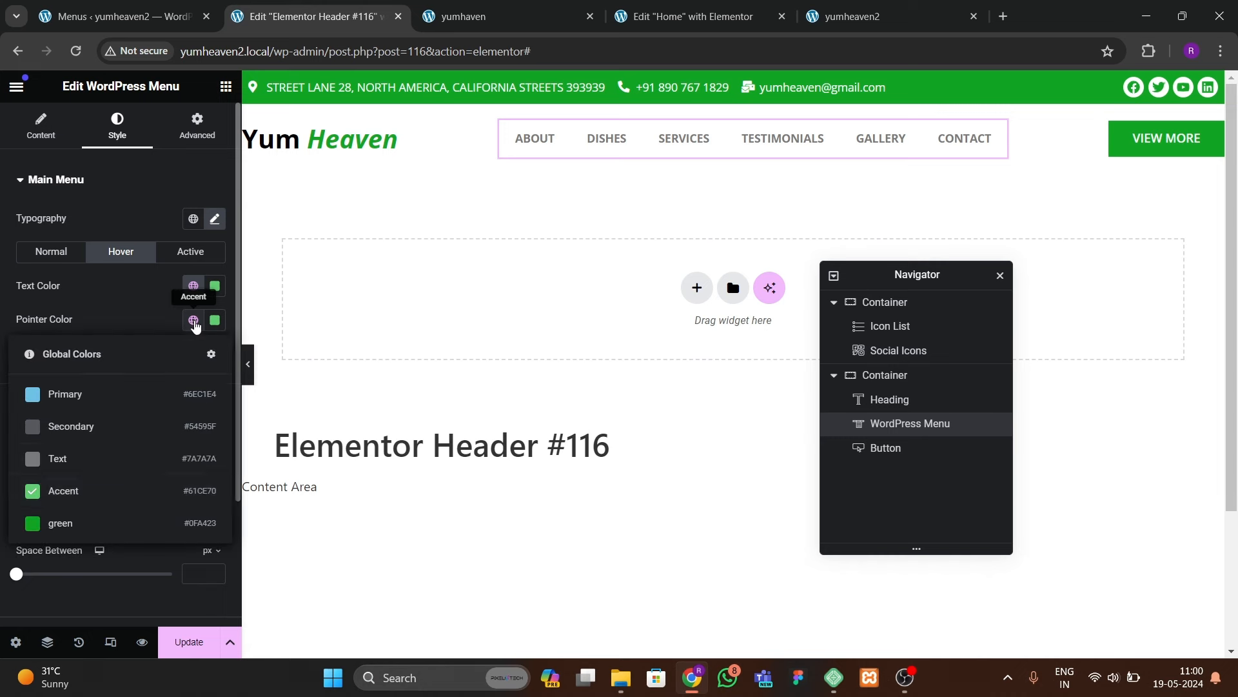
click(98, 521)
click(215, 319)
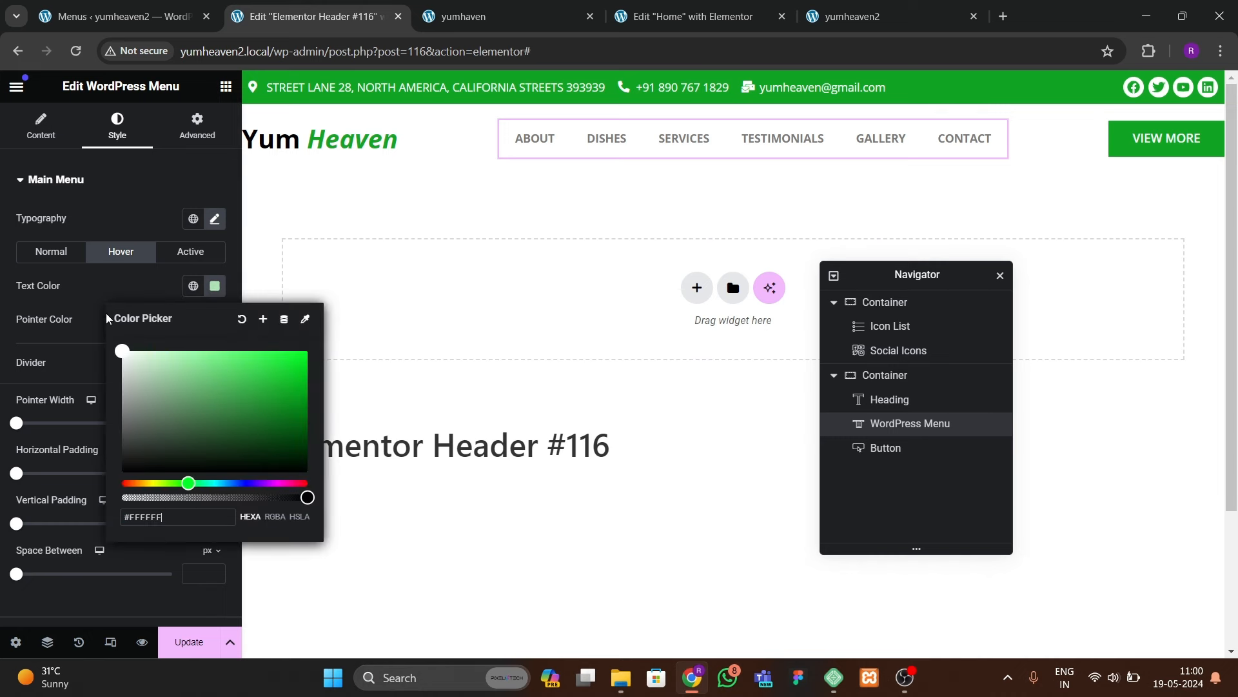
click(164, 264)
click(190, 252)
click(194, 320)
click(90, 522)
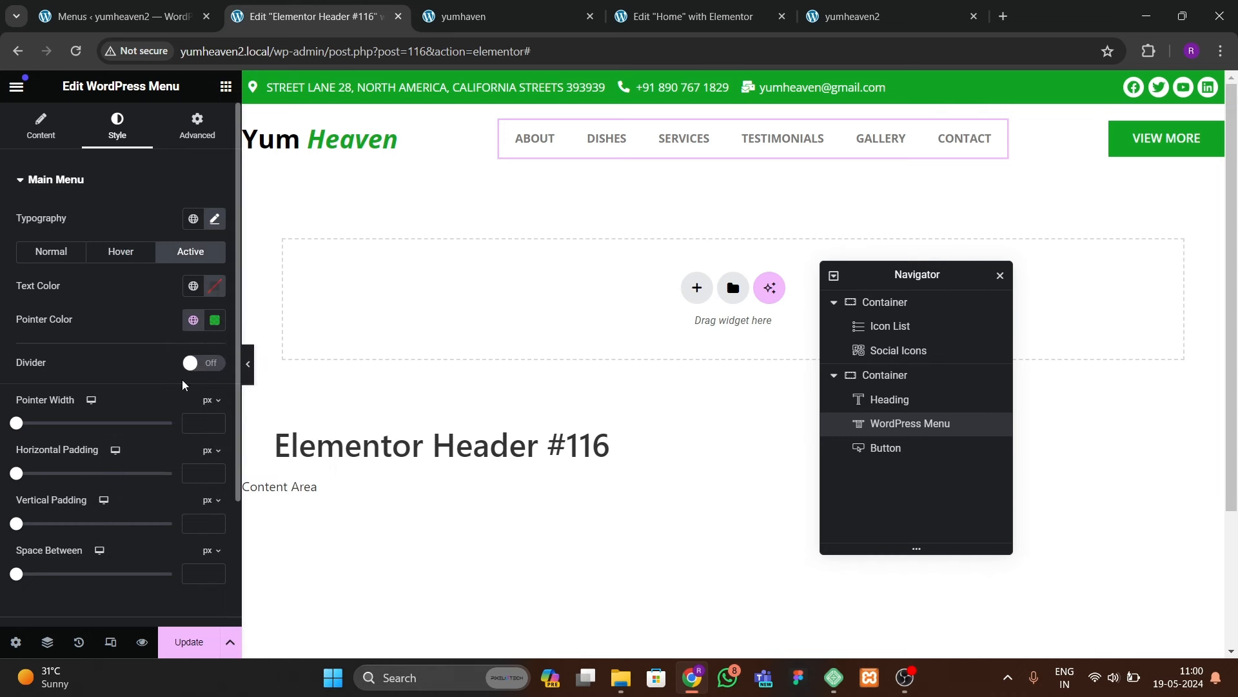
click(213, 296)
click(108, 324)
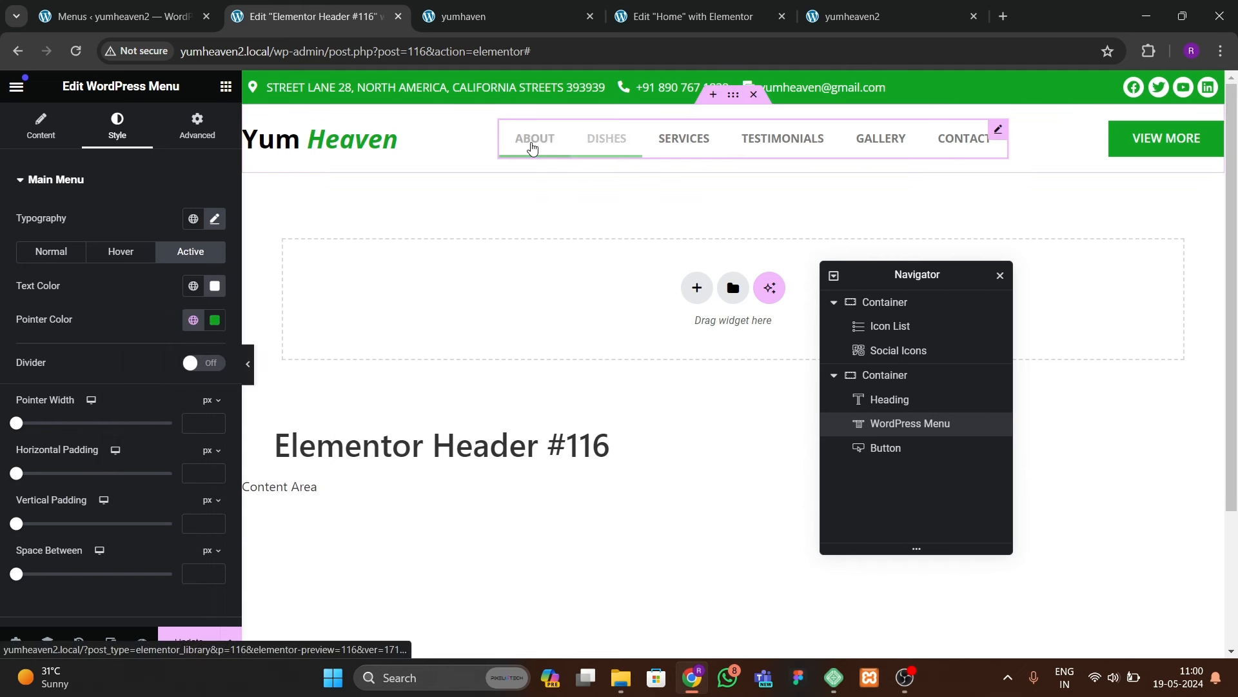
Step: Make the hover pointer a Background with the Sweep Down animation
click(41, 126)
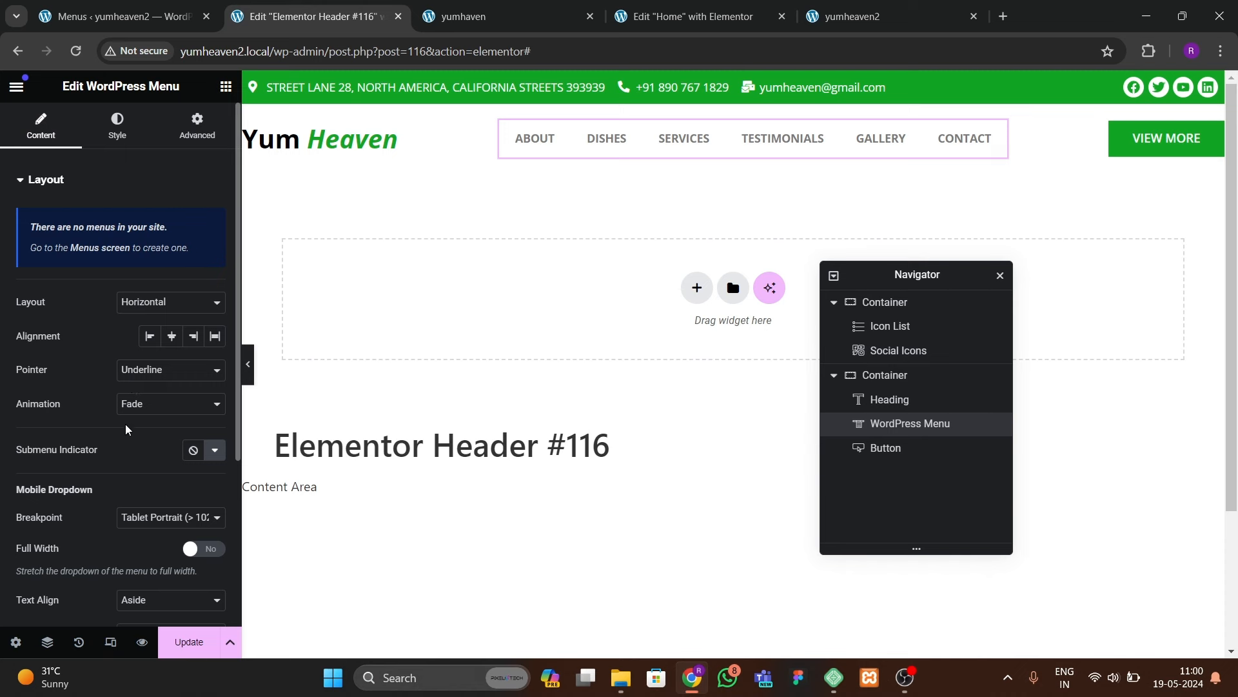
click(151, 371)
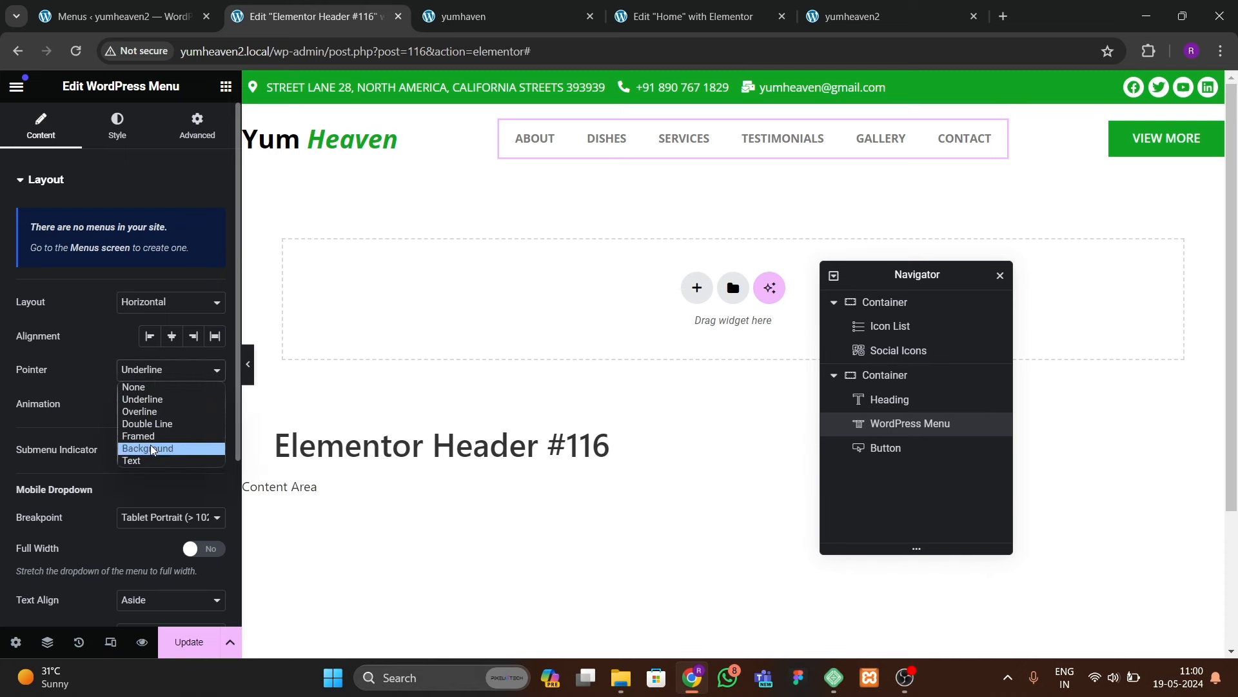
click(151, 447)
click(155, 404)
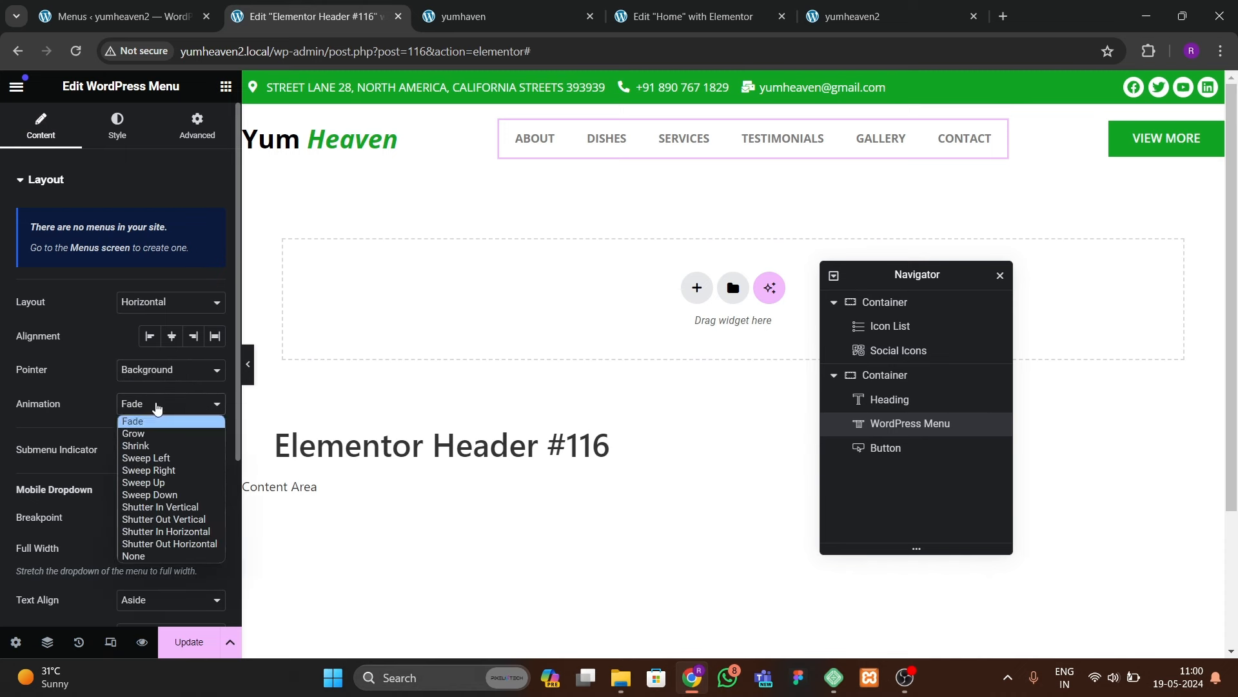
click(149, 521)
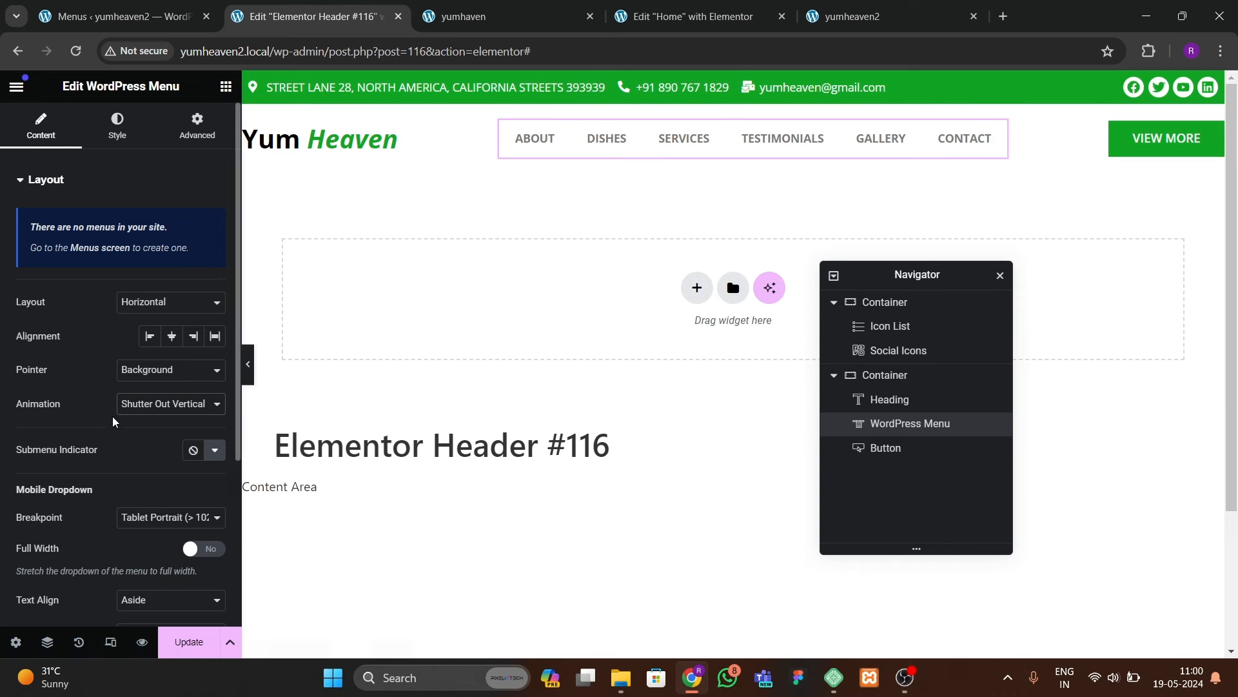
click(133, 406)
click(151, 495)
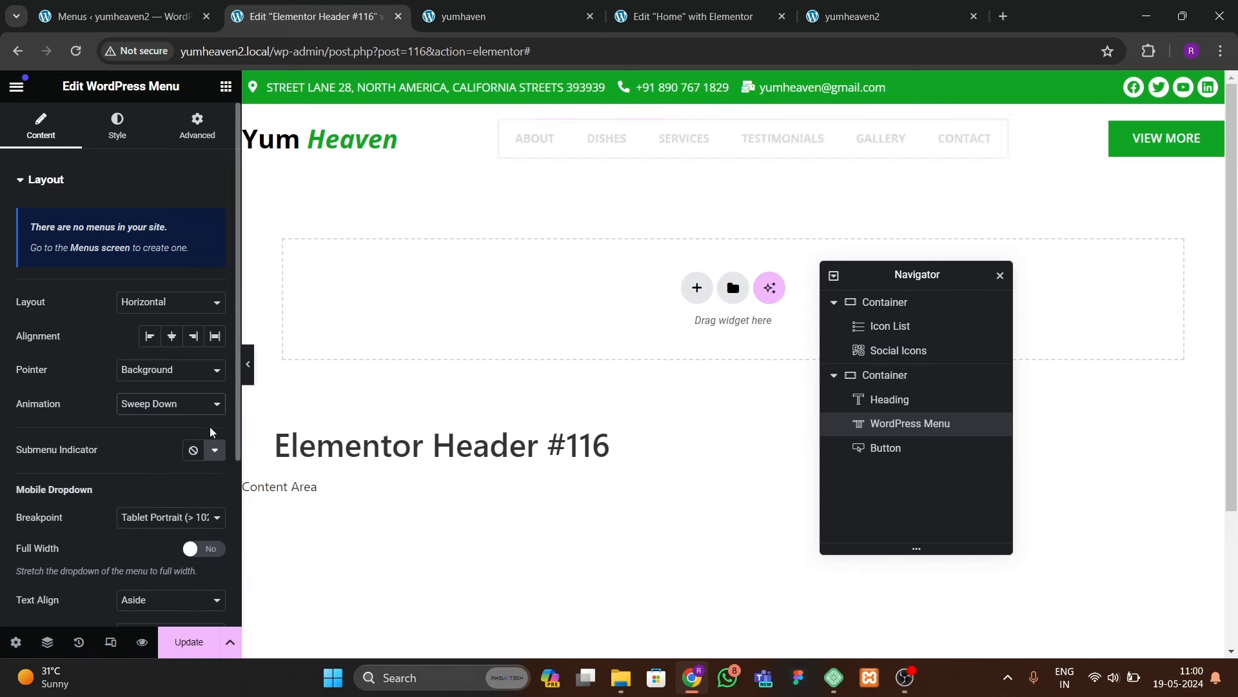
Step: Change the menu font weight to semi-bold 600
click(117, 126)
click(216, 218)
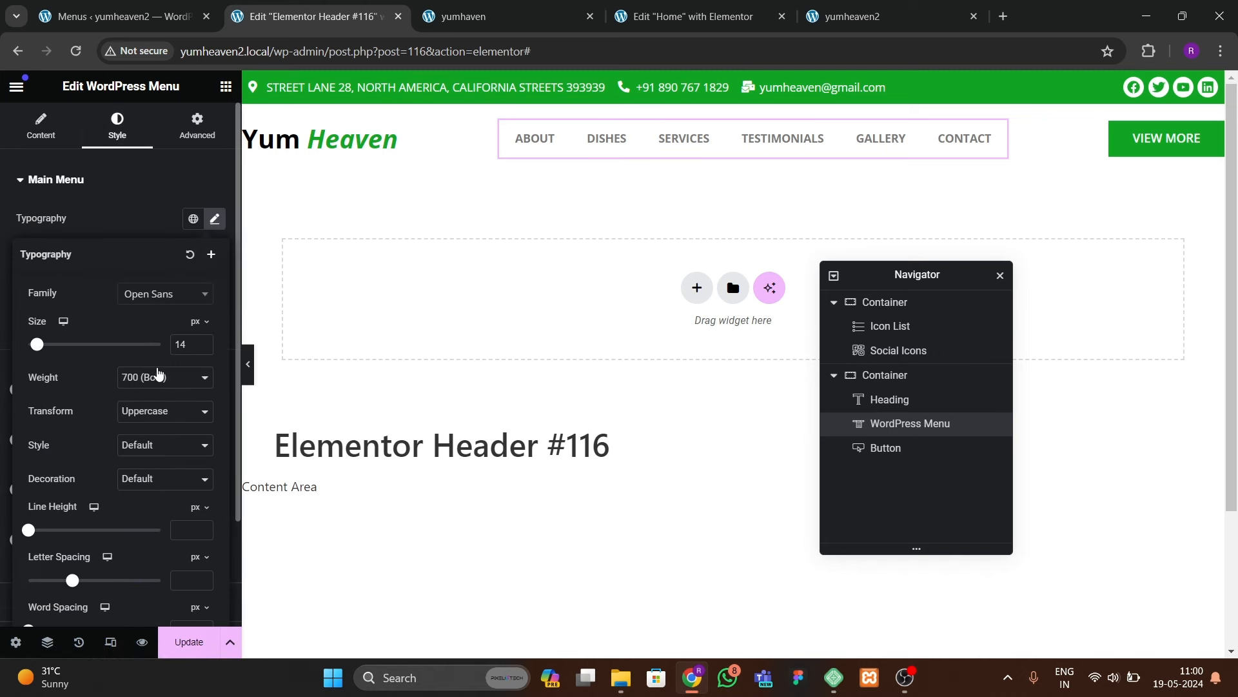
click(159, 376)
click(138, 455)
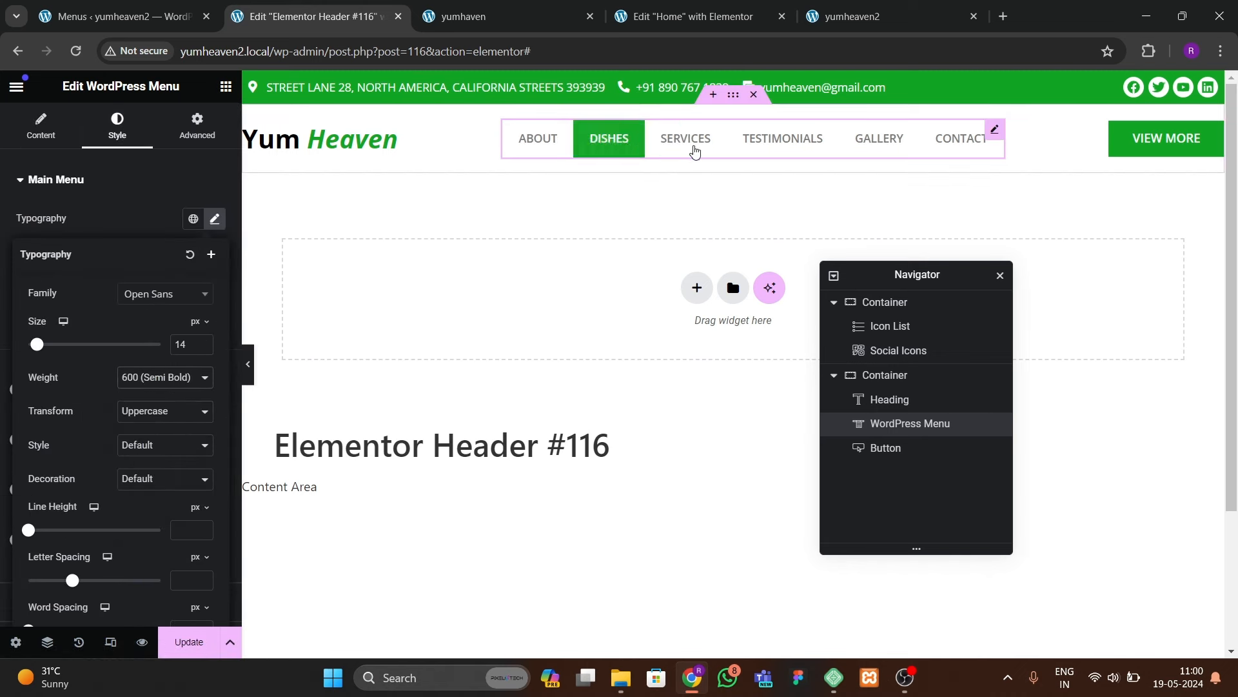
click(120, 213)
Step: Set the space between menu items to 10 px
drag(19, 494, 29, 490)
click(217, 487)
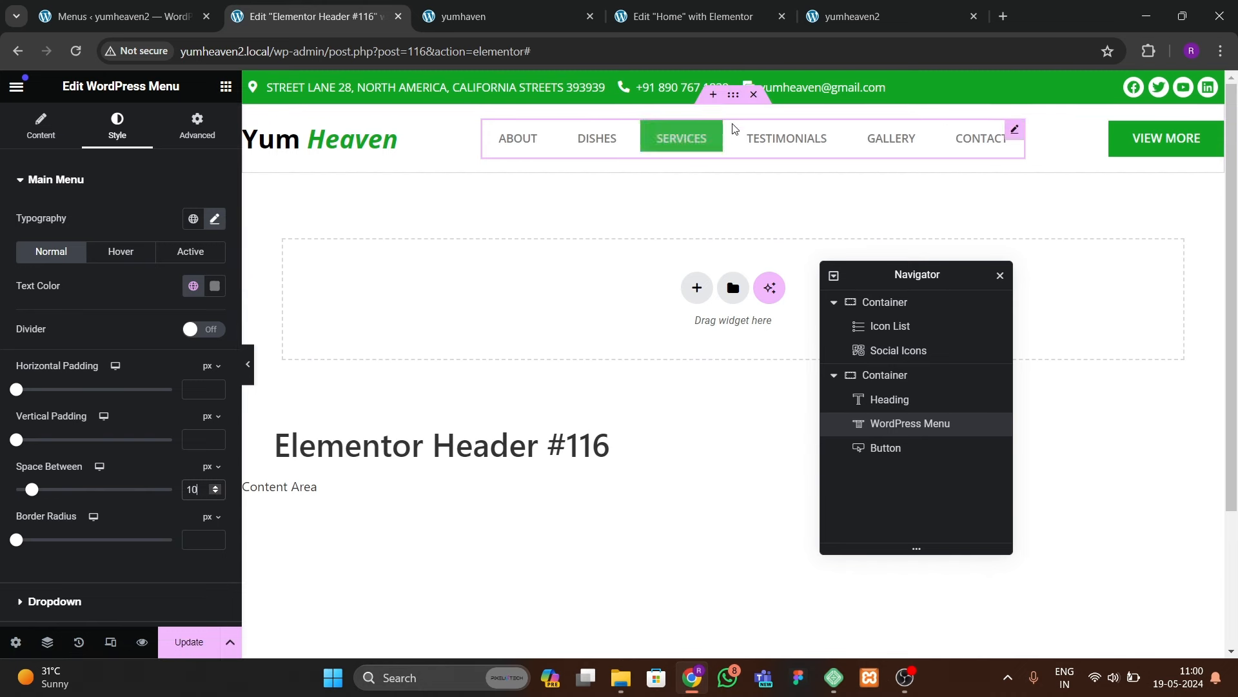
click(735, 98)
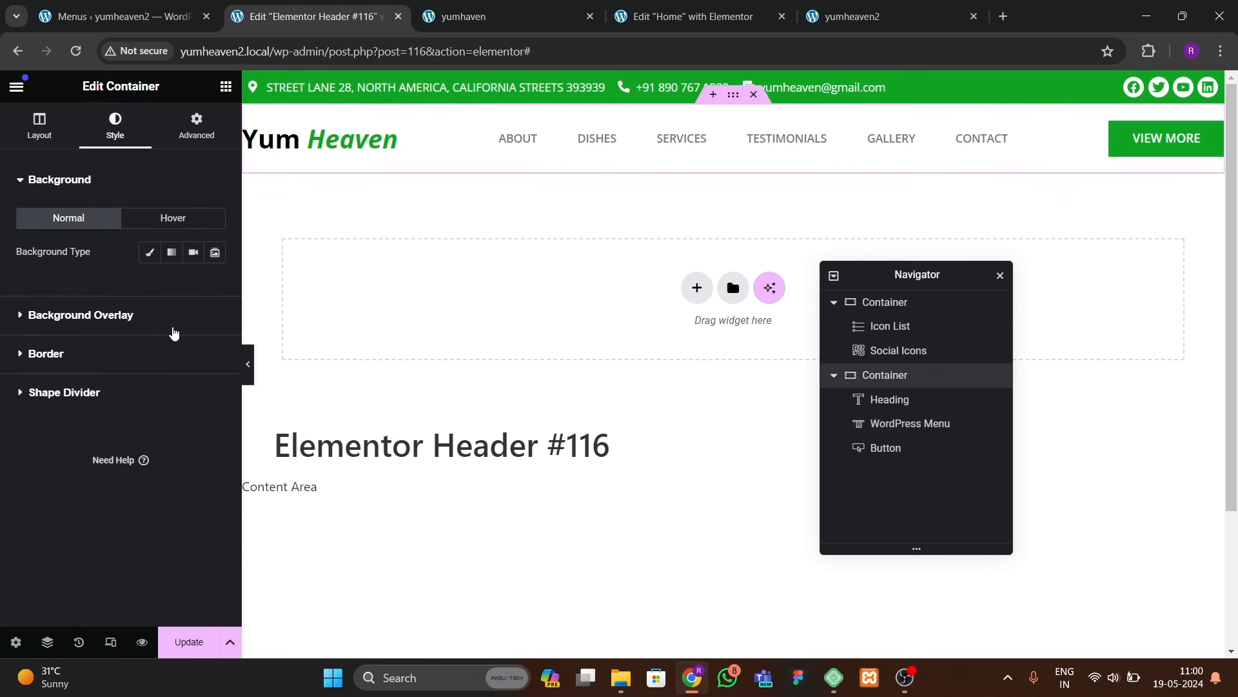
Step: Make the header container sticky to the top via Motion Effects and save
click(154, 256)
click(214, 286)
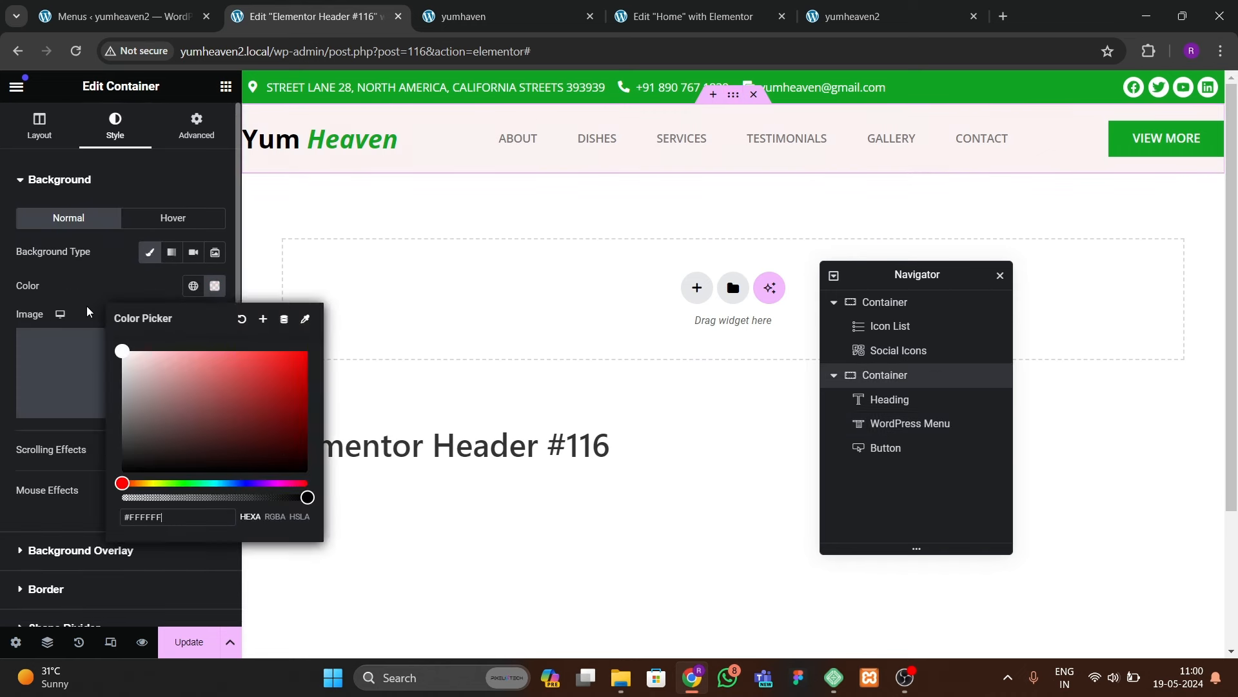
click(222, 172)
click(221, 139)
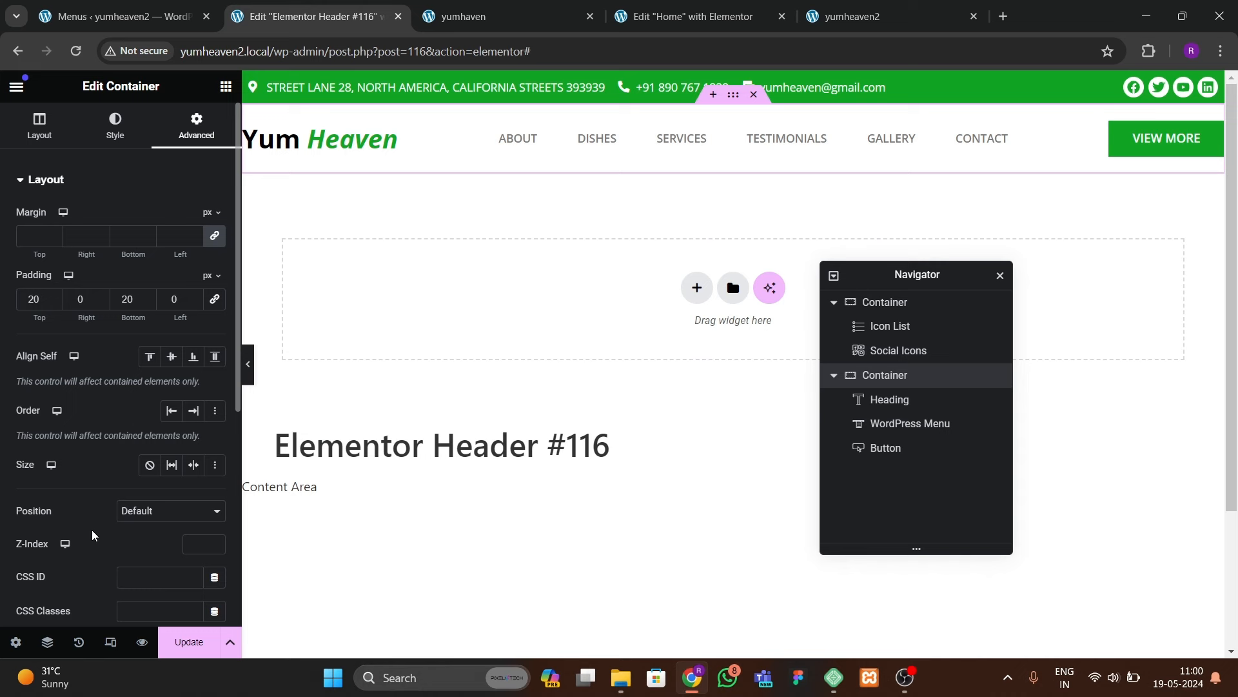
scroll(91, 529, down, 5)
click(90, 429)
click(139, 337)
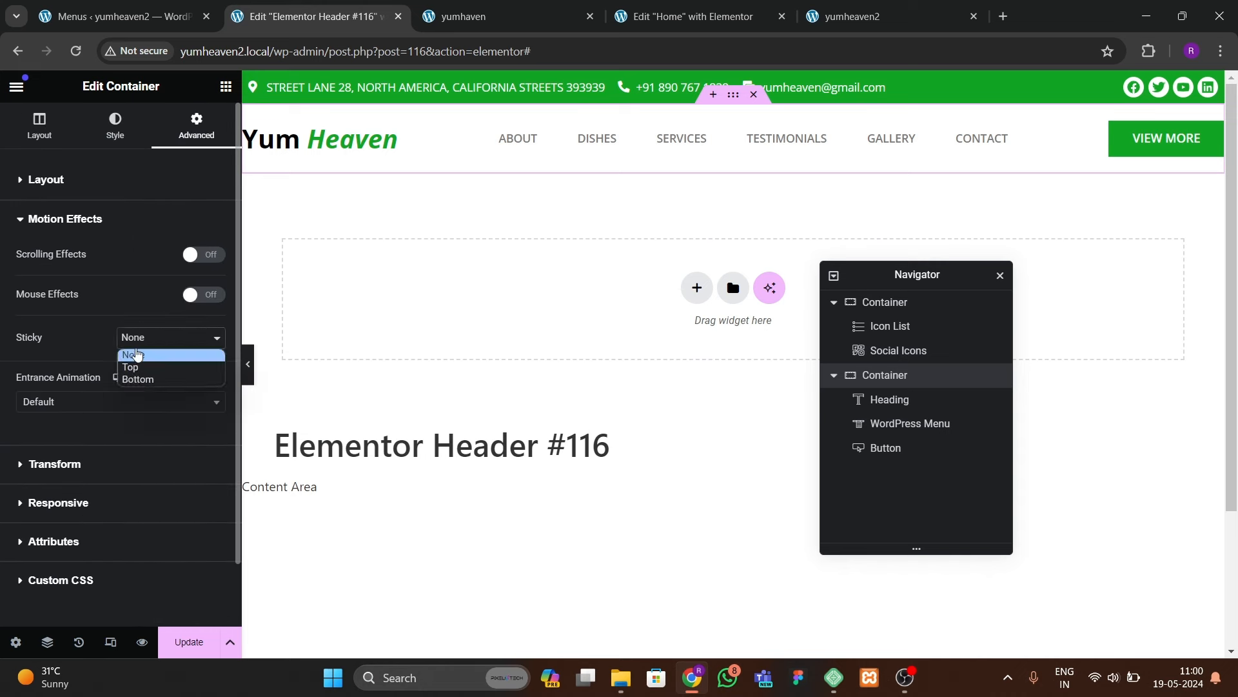
click(134, 377)
click(142, 365)
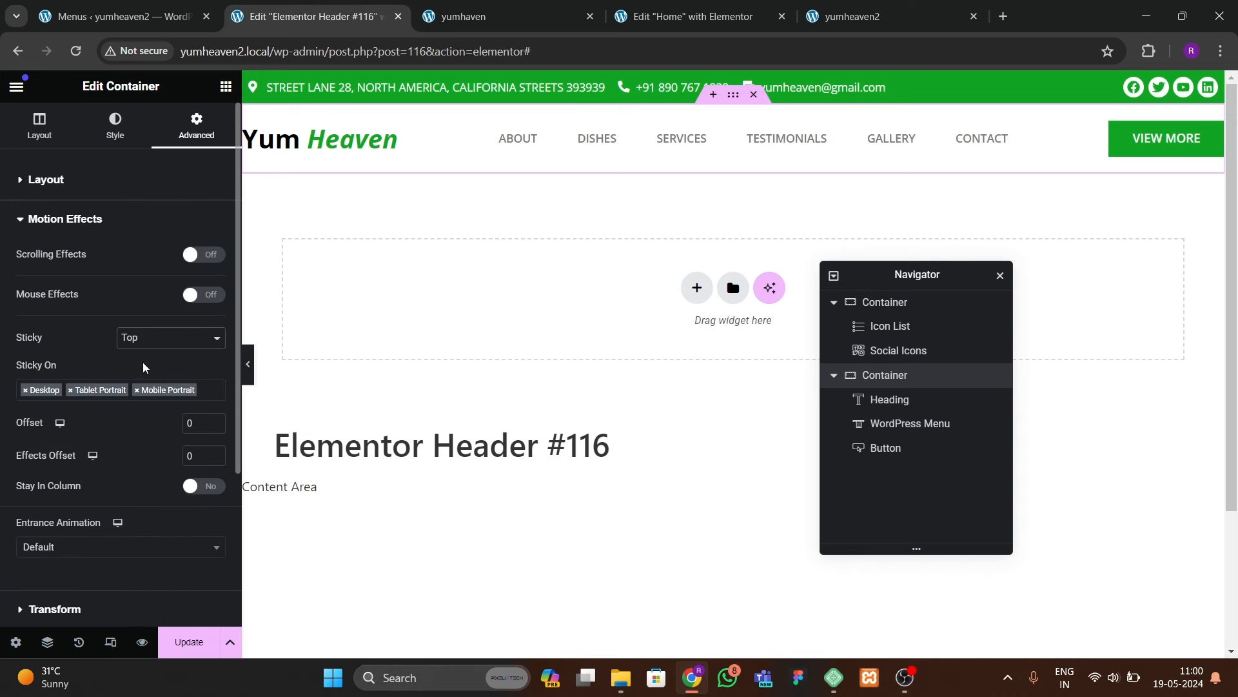
click(174, 643)
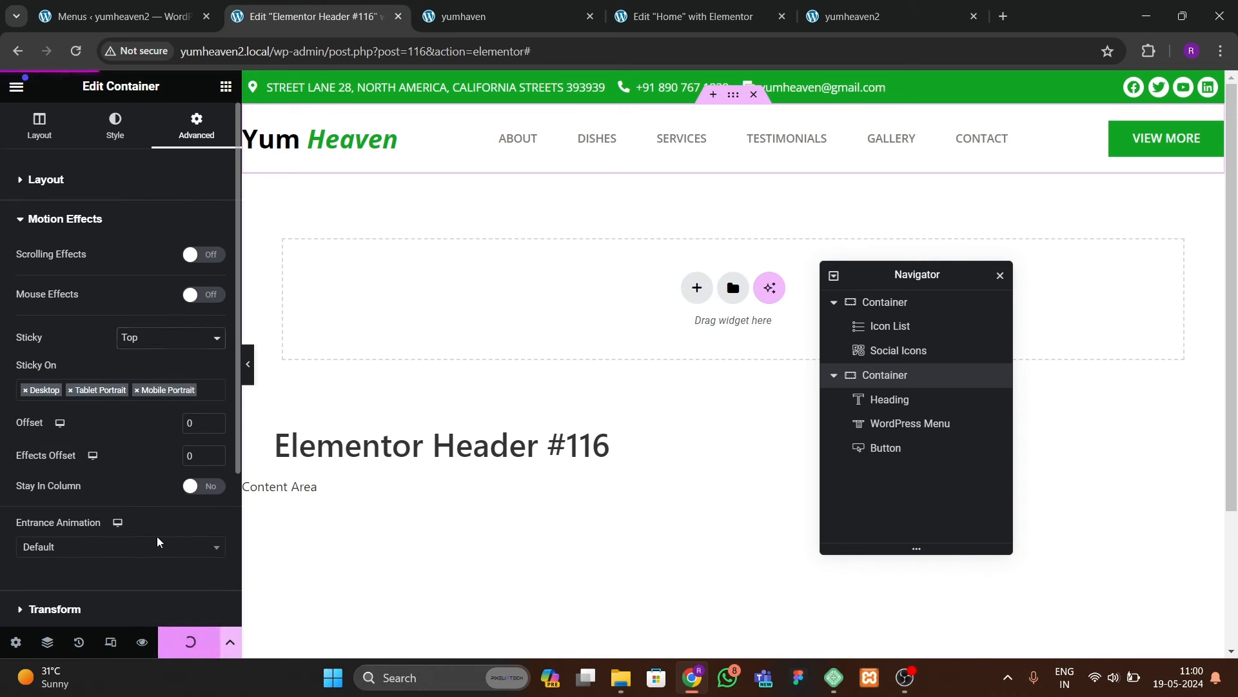
Step: Enlarge the Yum Heaven heading to 29 px and update the header
click(327, 141)
click(215, 287)
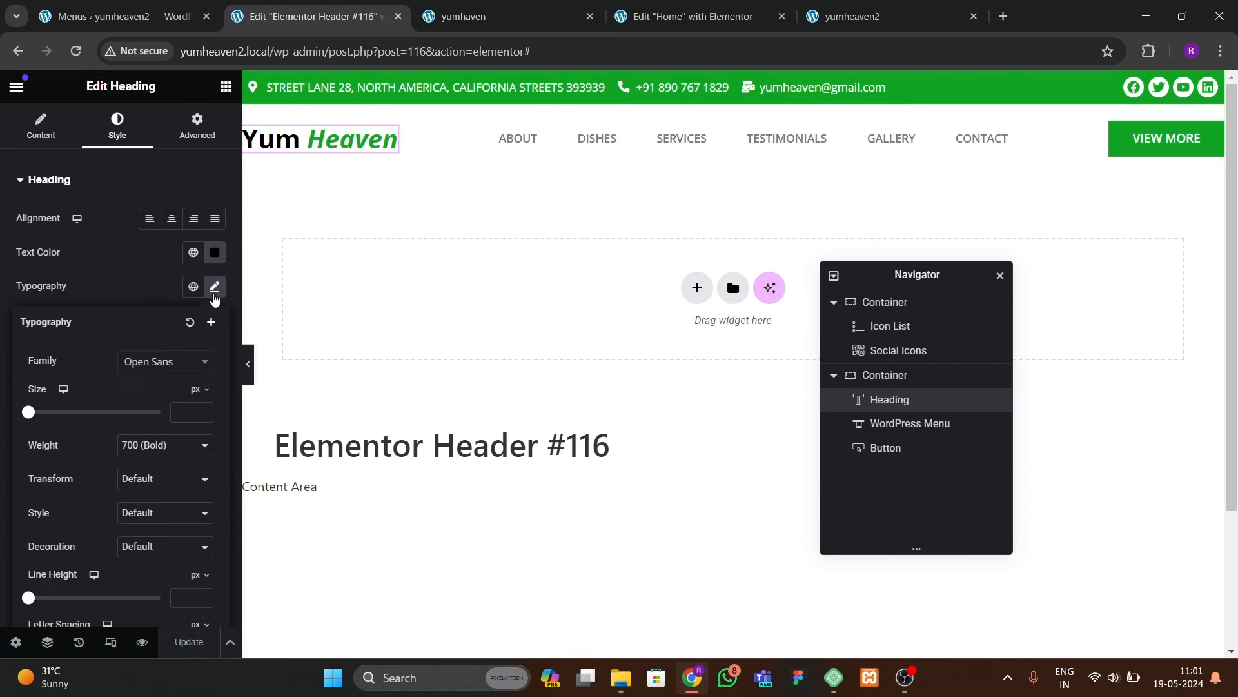
click(203, 410)
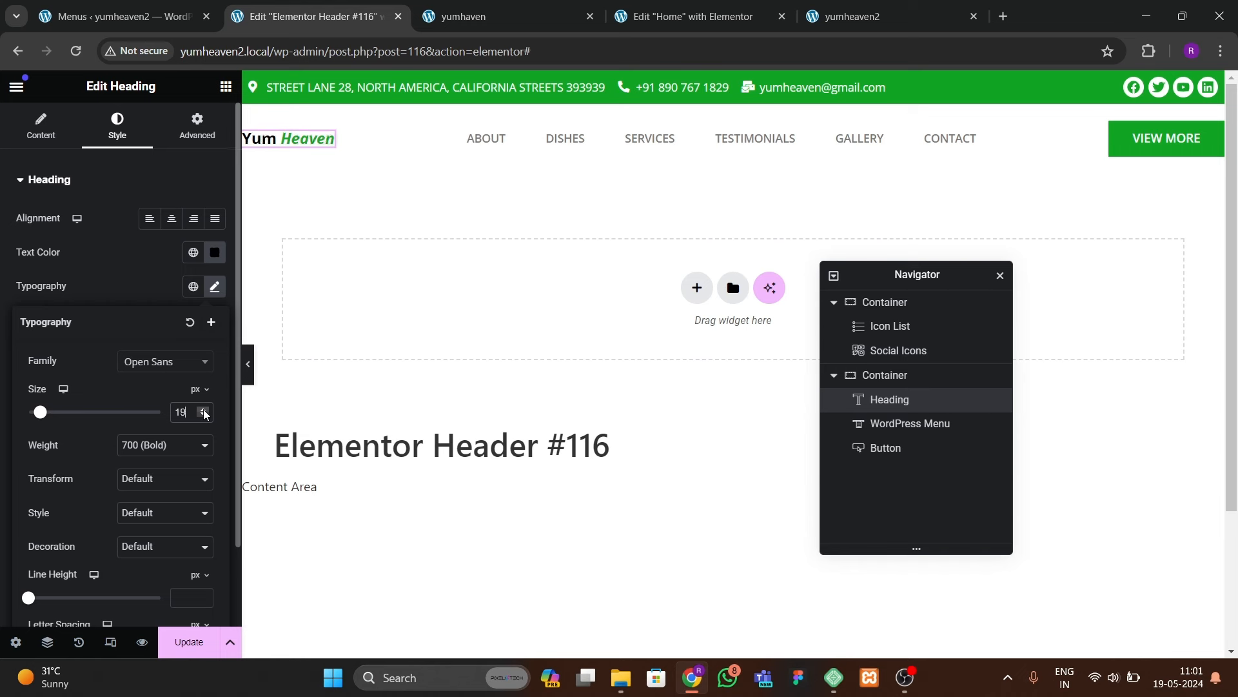
click(203, 410)
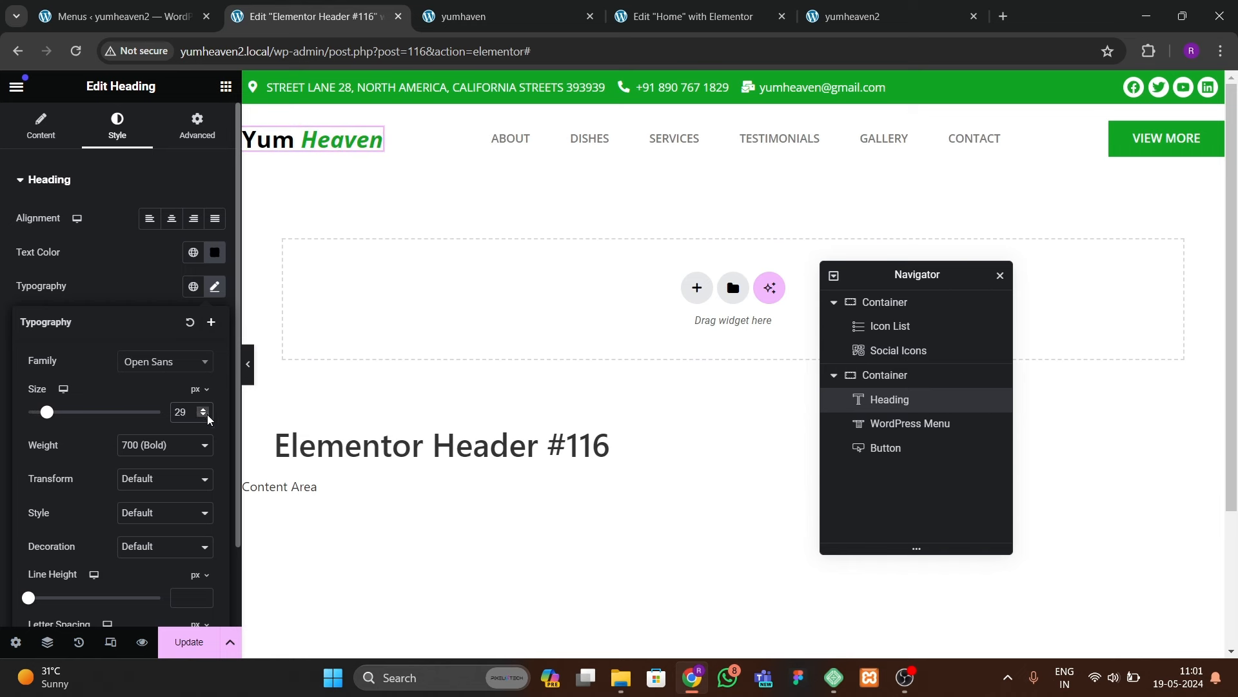
click(182, 639)
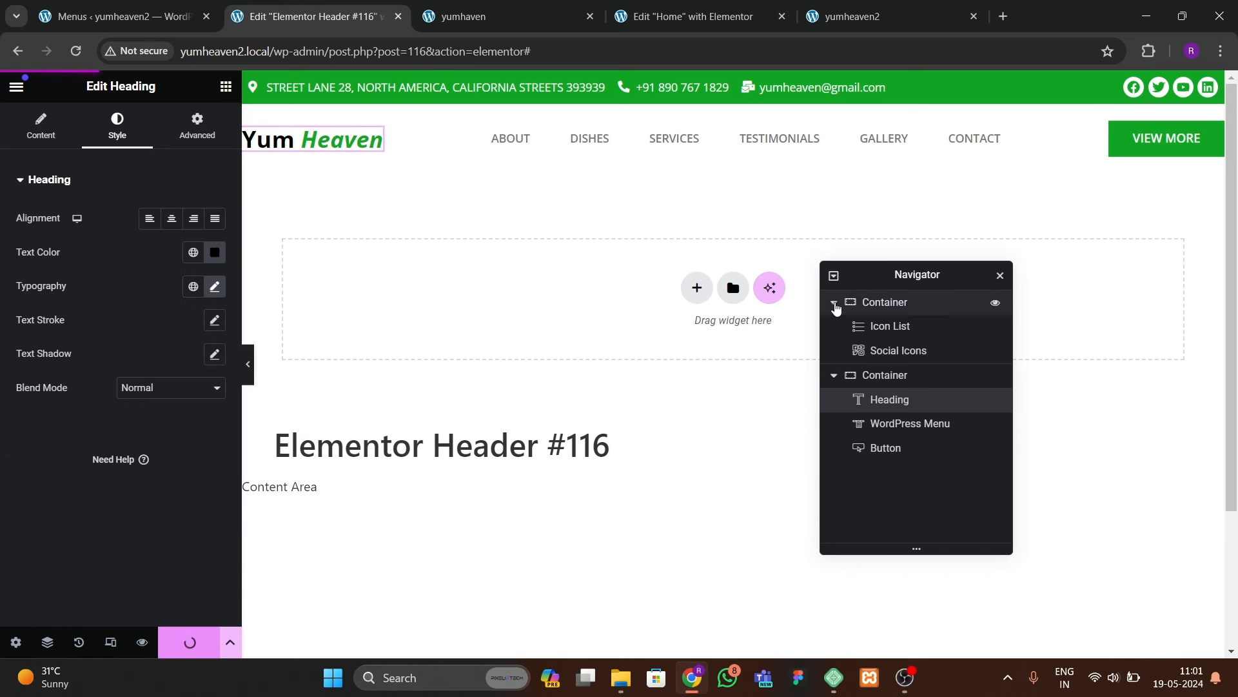
Step: Change the Home page layout from Elementor Canvas to Elementor Full Width and update
click(703, 16)
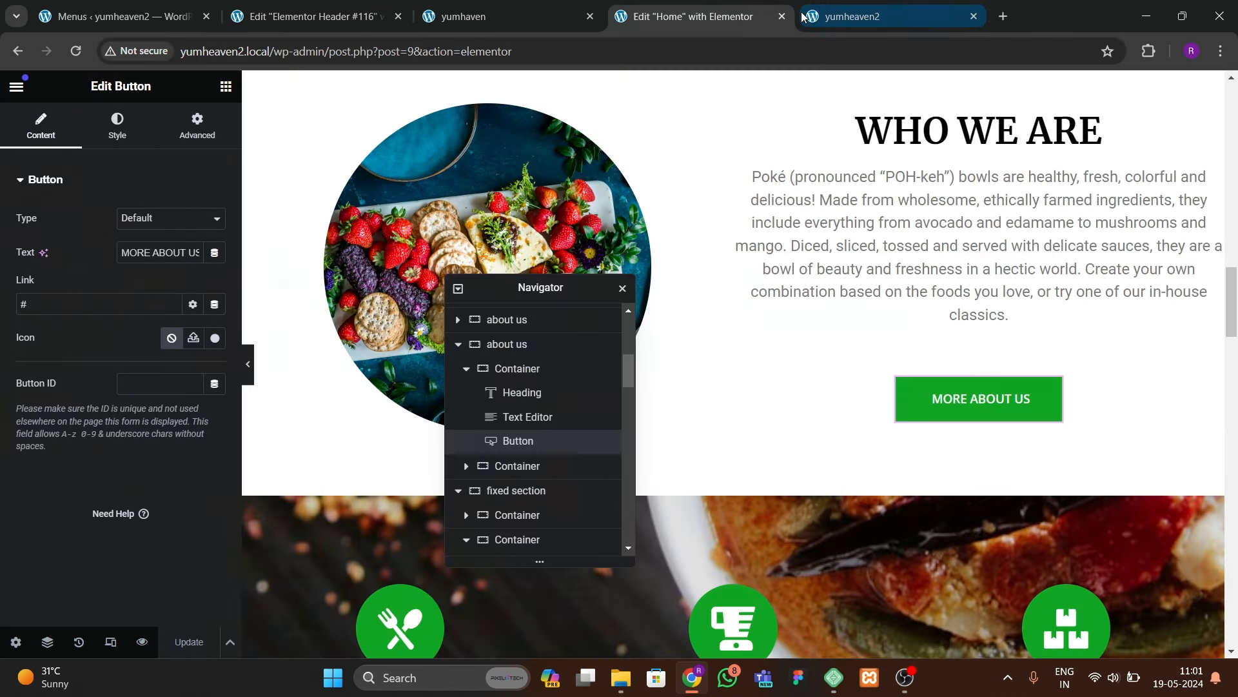
click(858, 16)
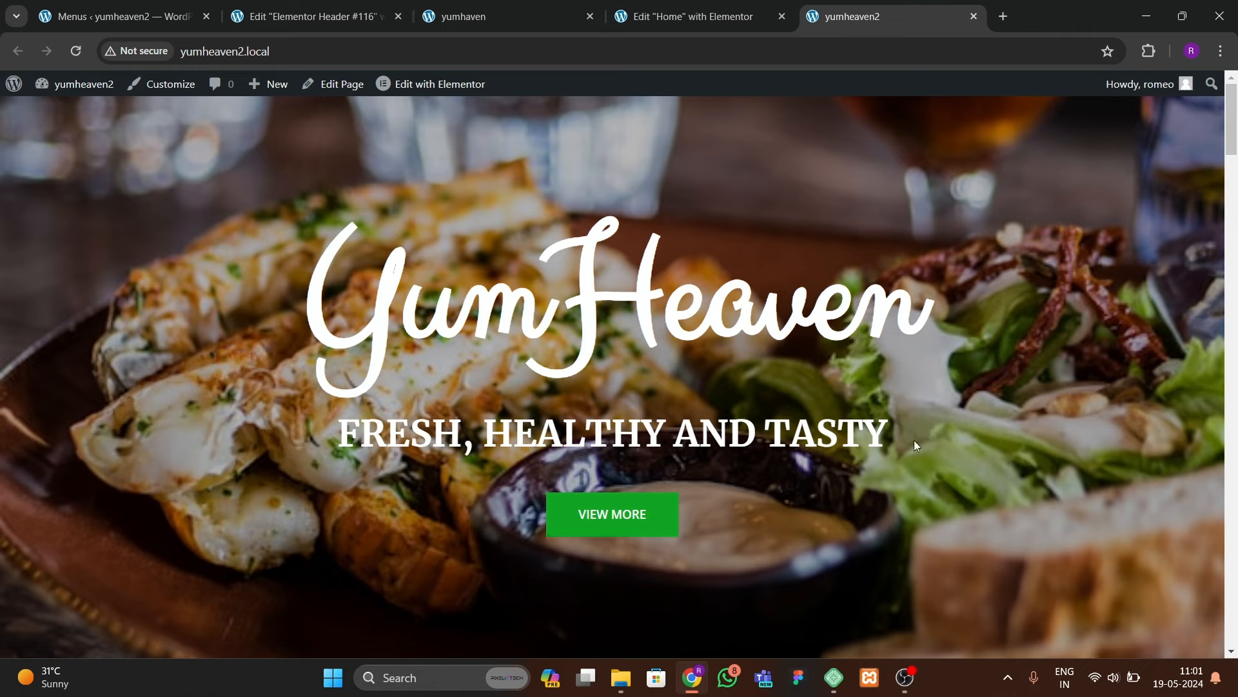
click(730, 19)
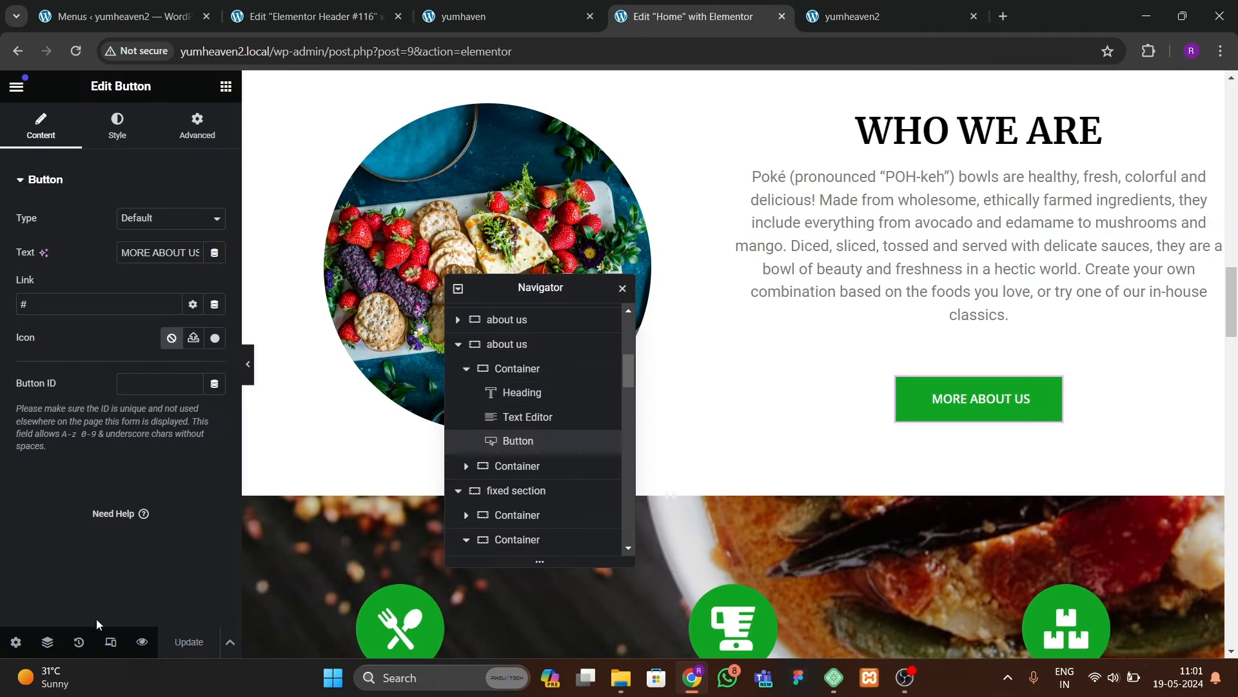
click(14, 641)
scroll(64, 501, down, 3)
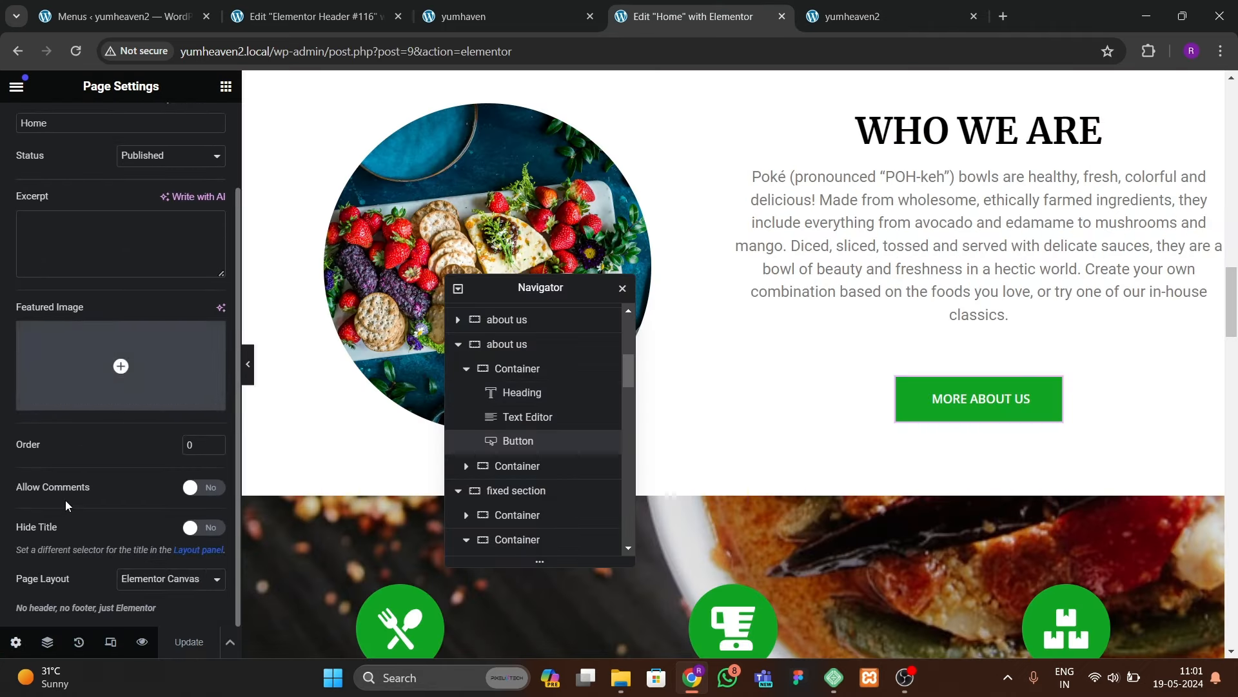
click(142, 584)
click(141, 620)
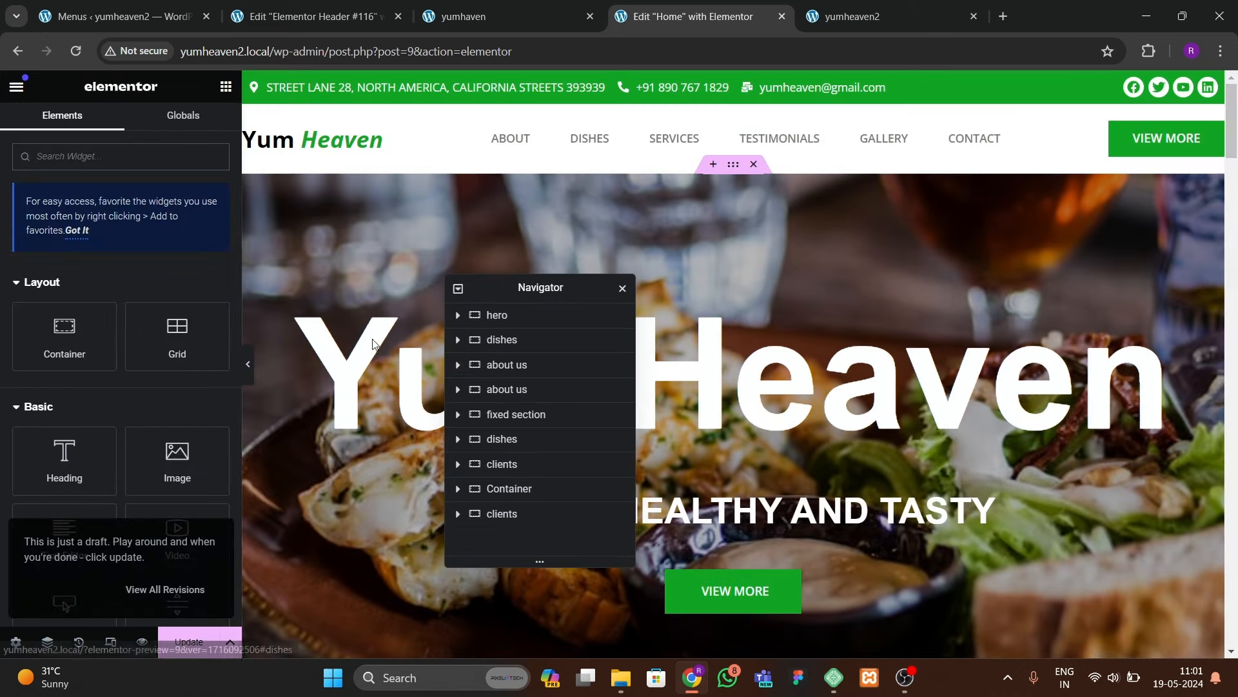
click(189, 642)
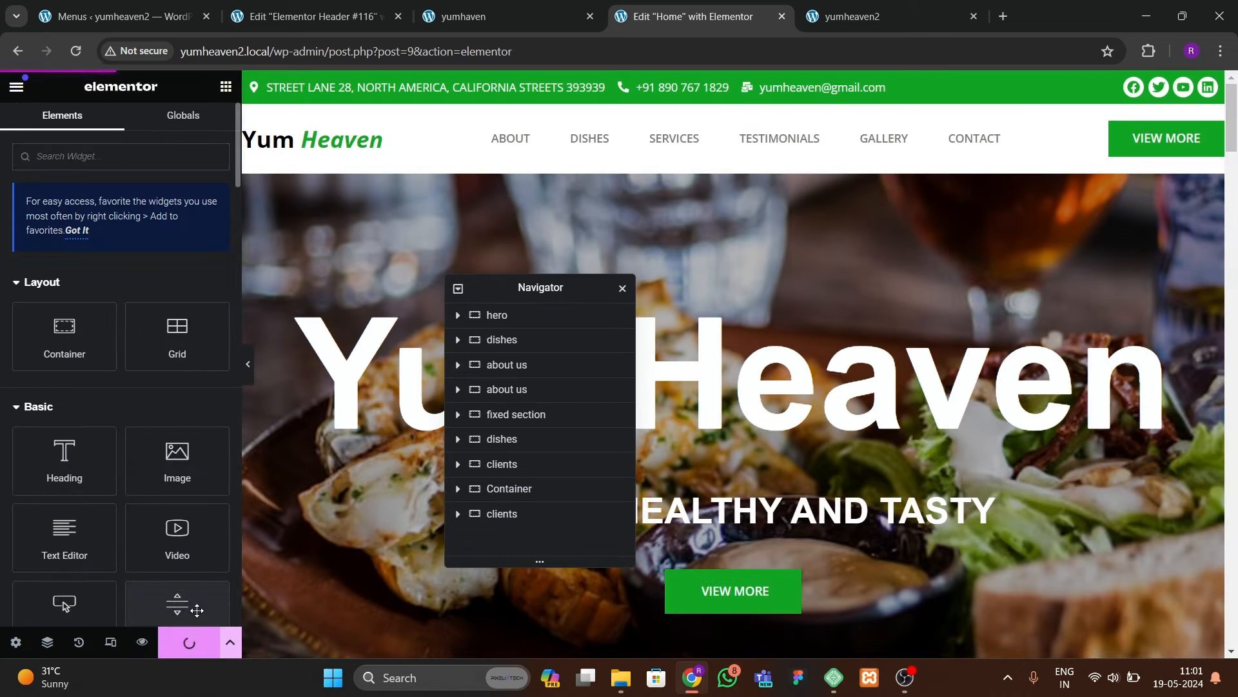
Step: Scroll the live home page to confirm the new header appears
click(852, 16)
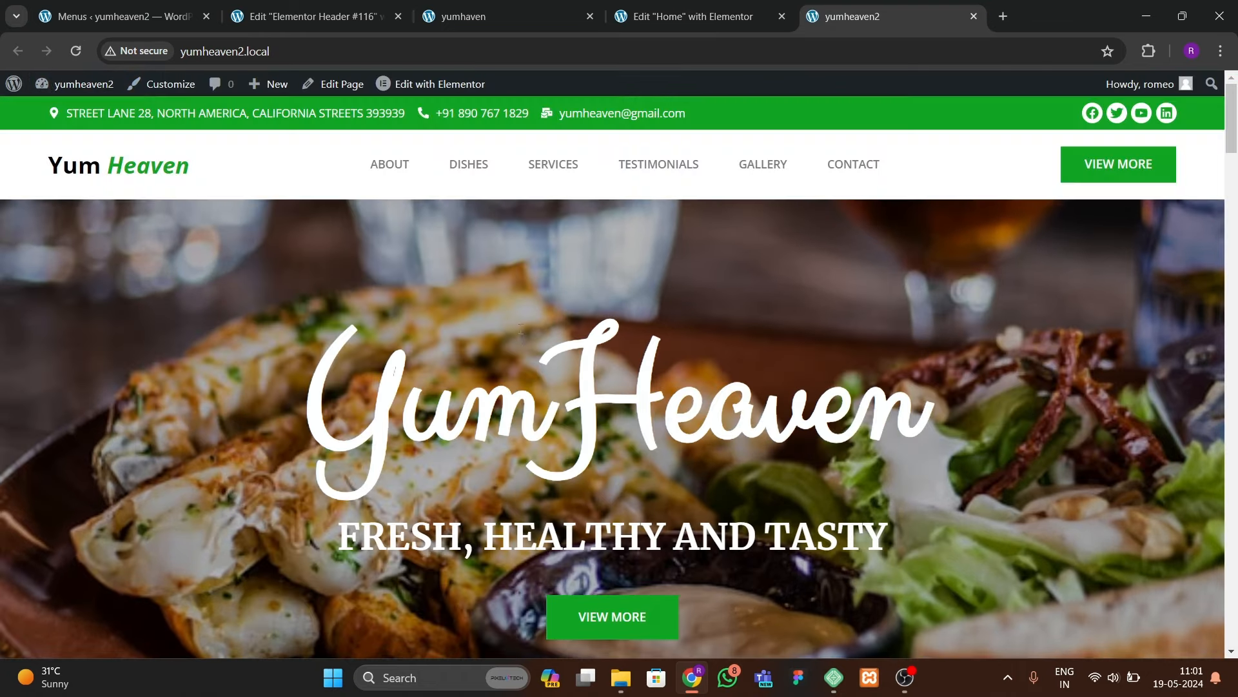
scroll(522, 329, down, 5)
scroll(629, 194, up, 4)
scroll(619, 239, down, 6)
scroll(616, 247, up, 8)
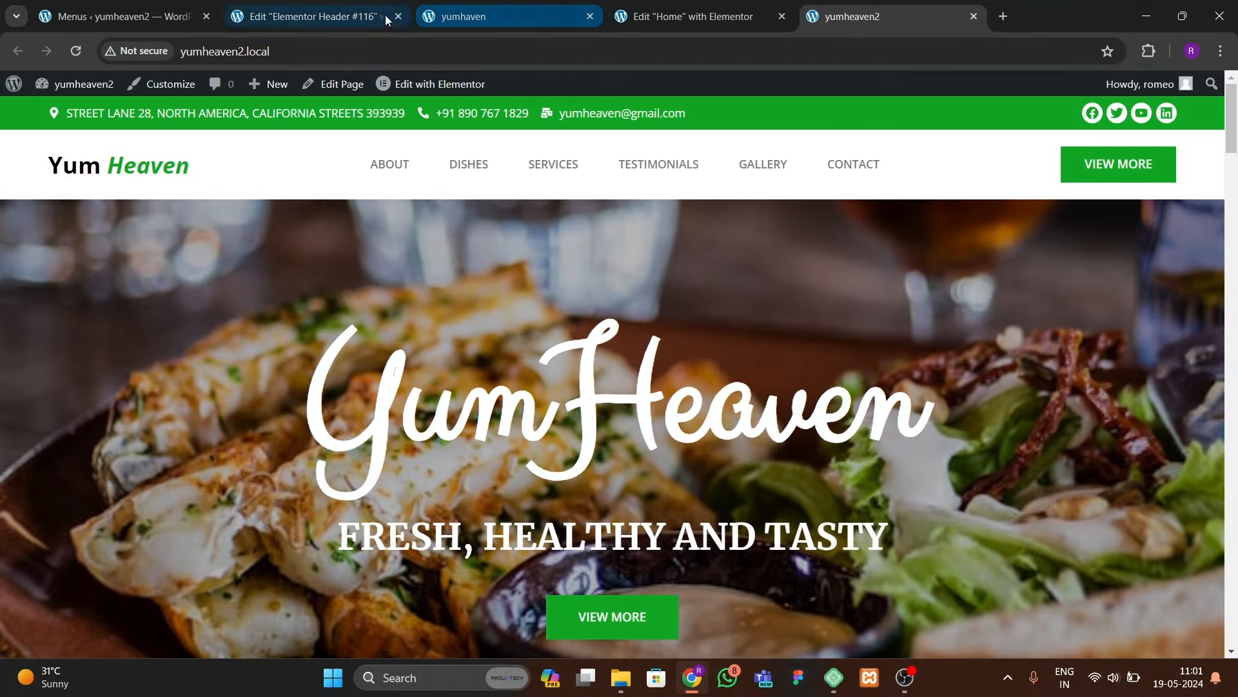
click(498, 17)
click(682, 19)
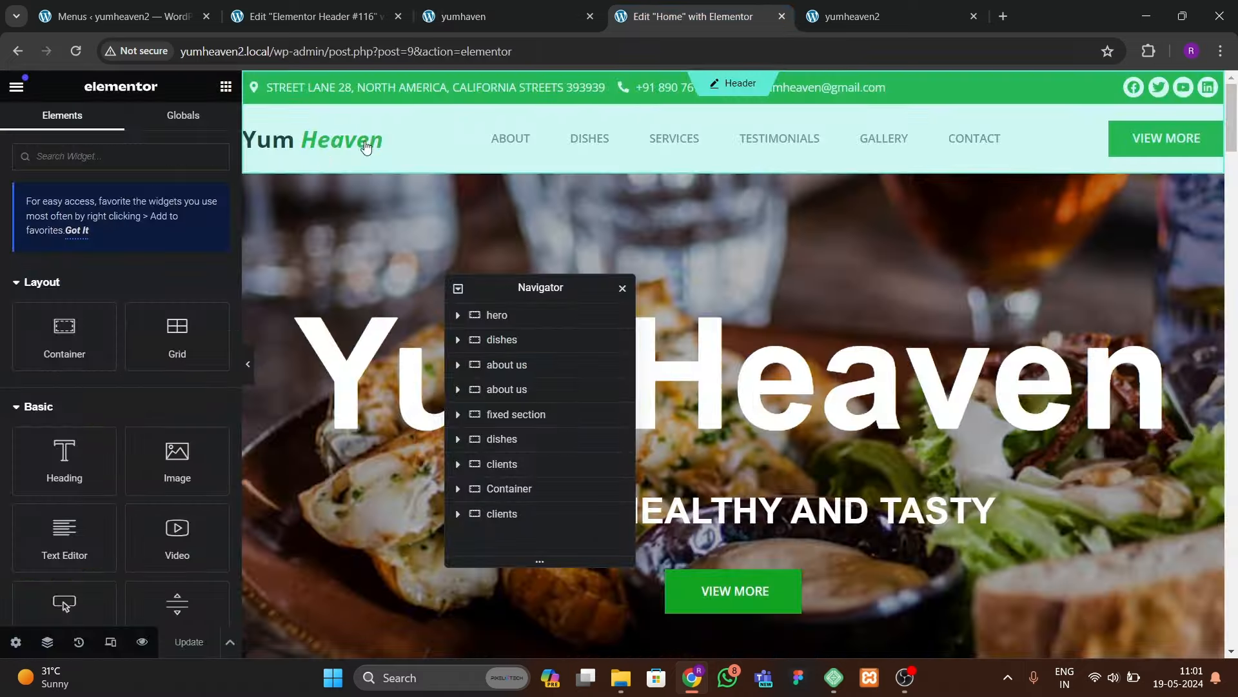
Step: Reduce the header container's top and bottom padding to 10 px
click(734, 172)
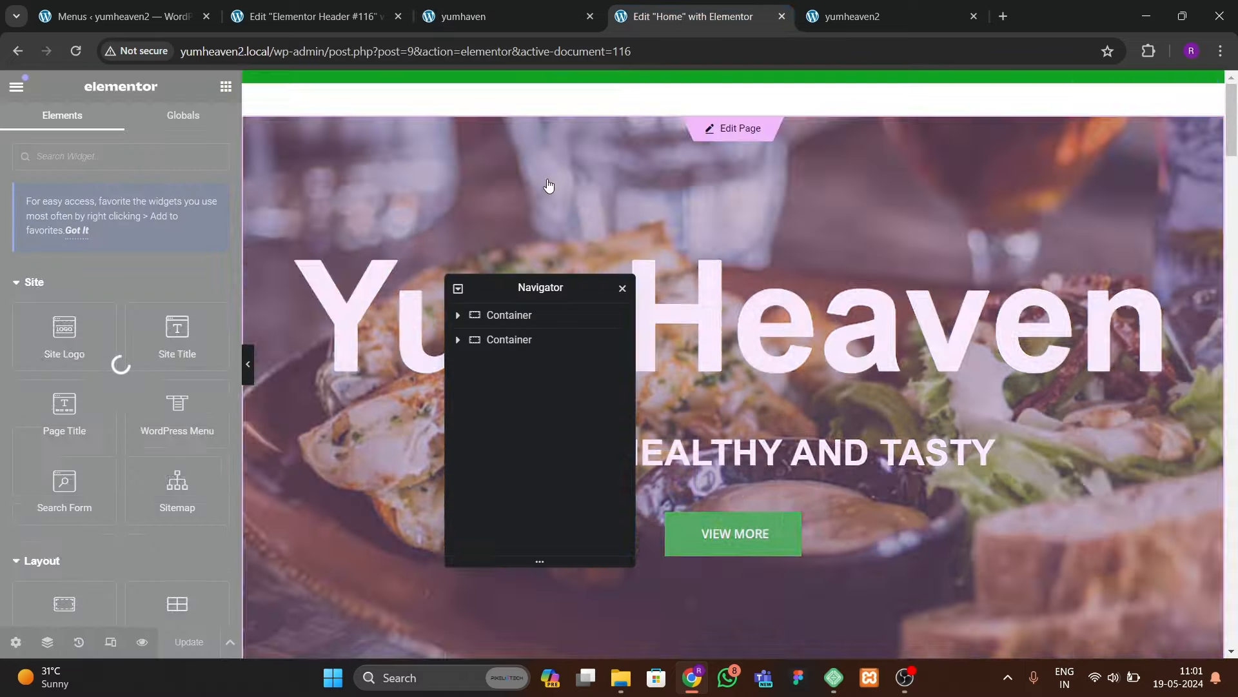
click(350, 15)
click(399, 17)
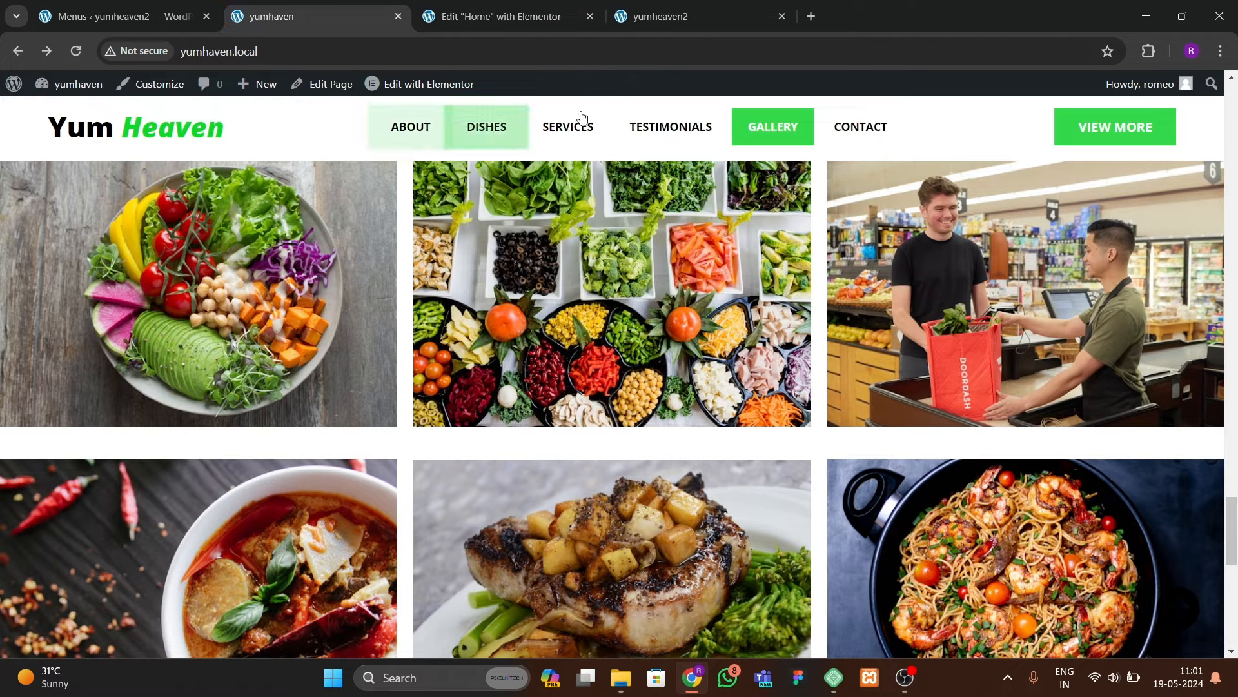
click(680, 25)
click(517, 18)
click(721, 203)
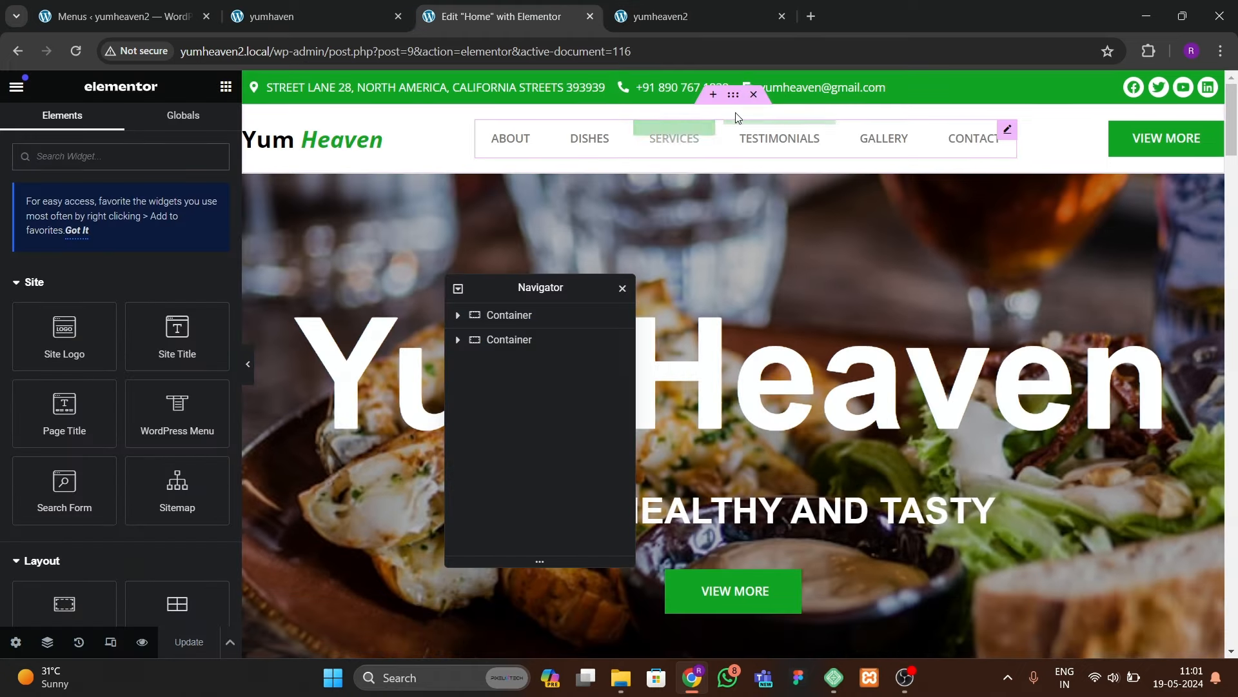
click(707, 152)
click(196, 126)
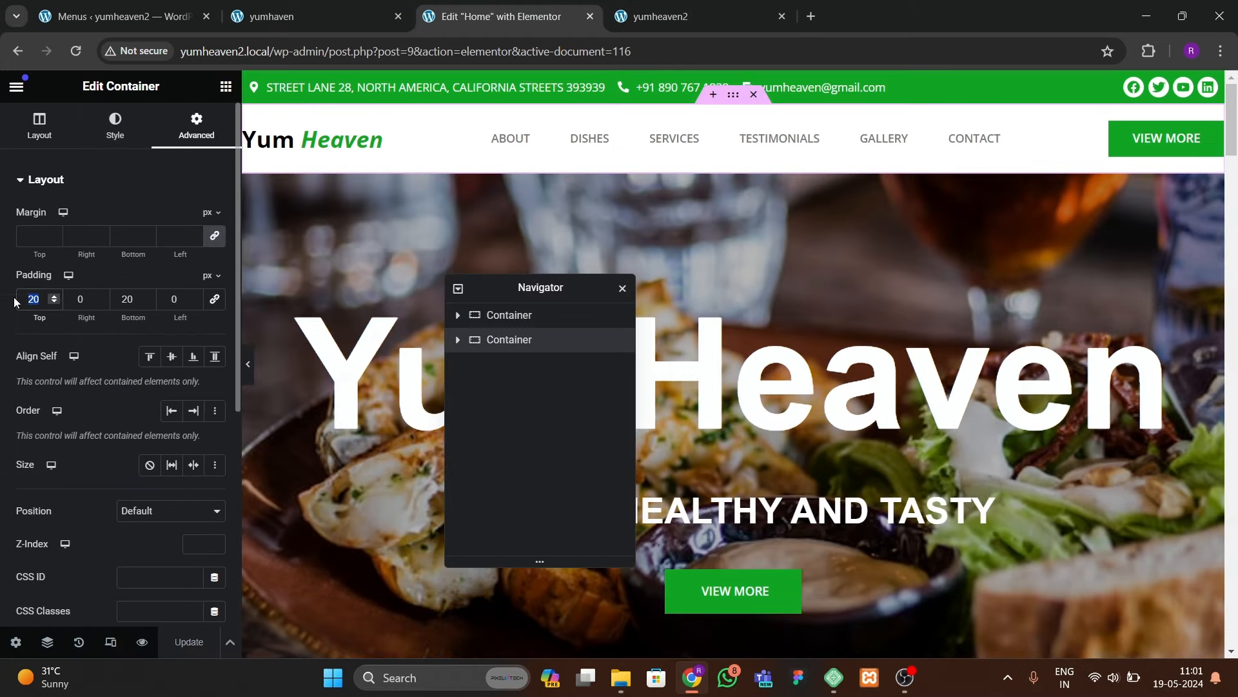
text(10)
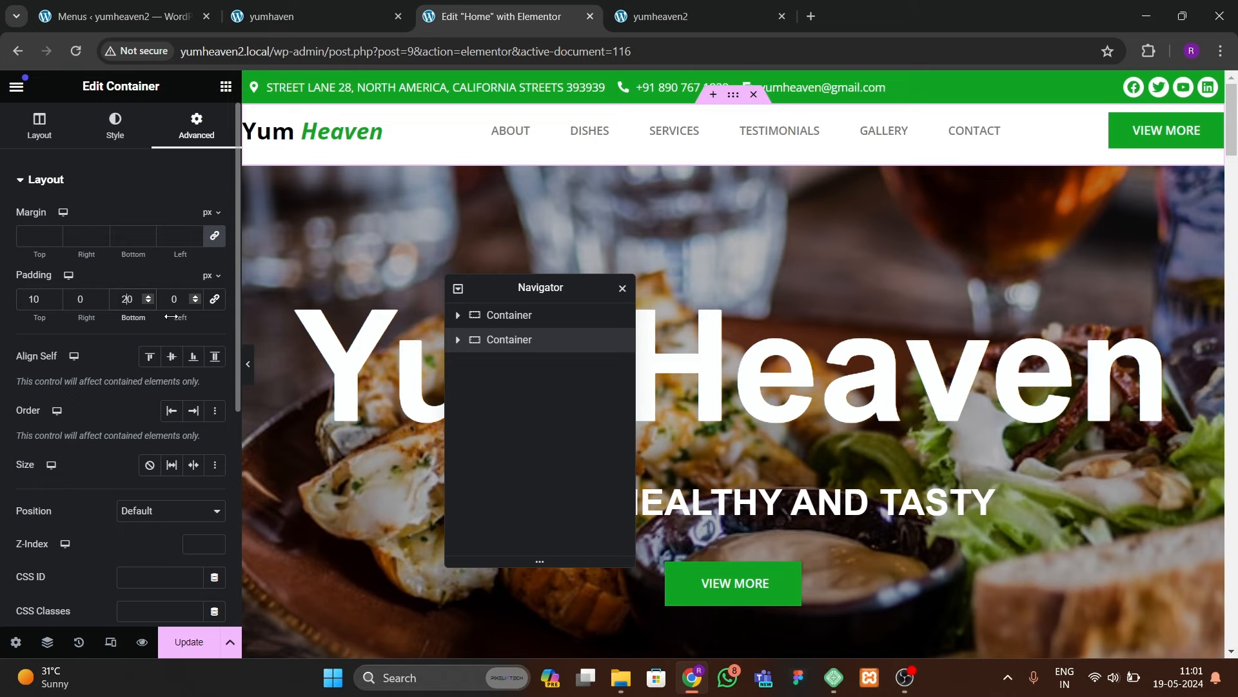
key(BackSpace)
text(1)
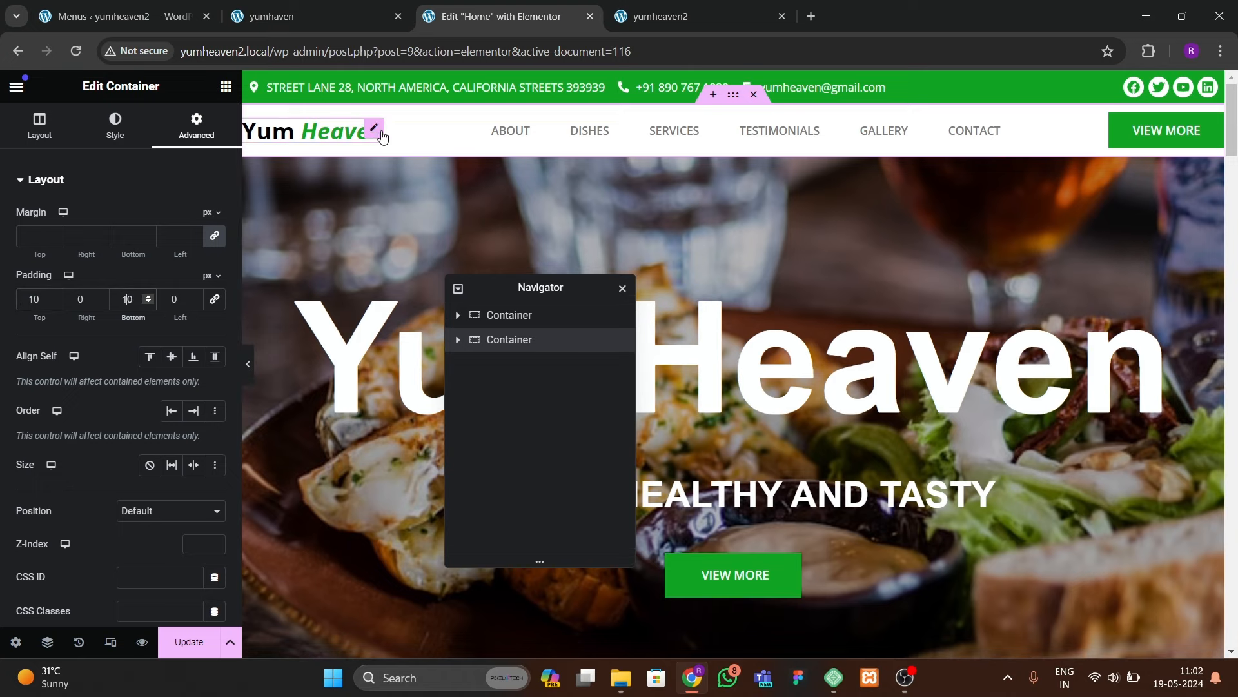
Step: Make the Yum Heaven logo 800 Extra Bold at 32 px
click(310, 131)
click(117, 126)
click(215, 287)
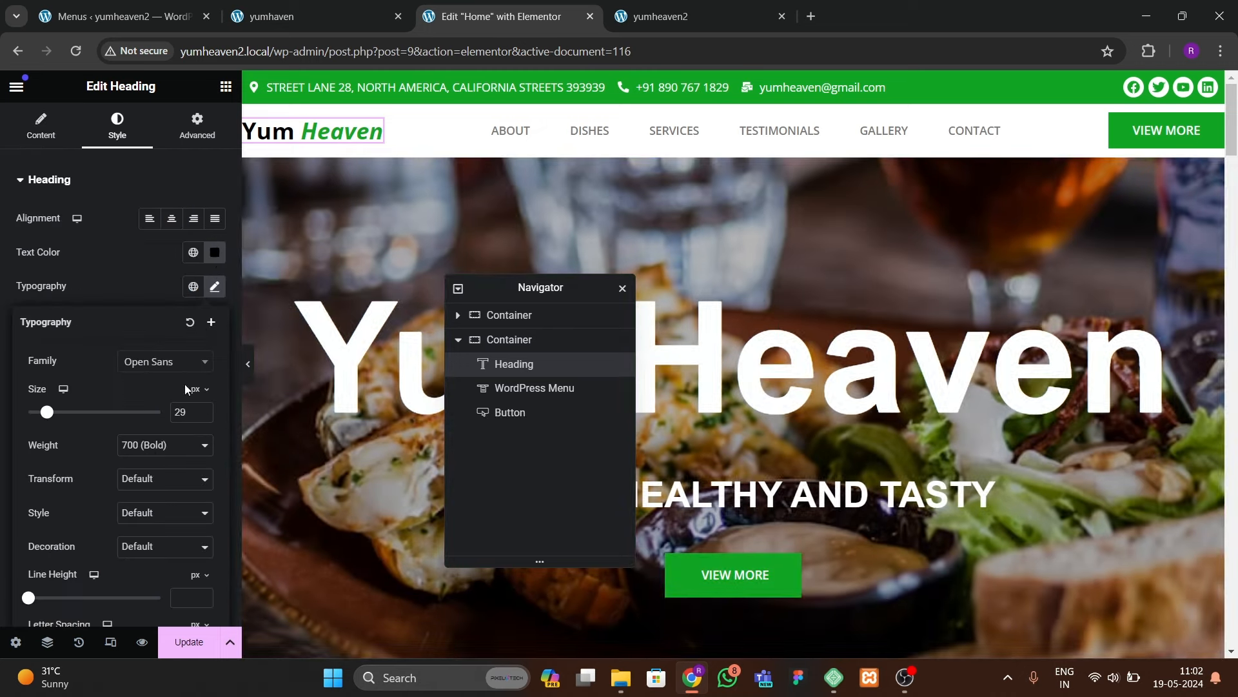
click(155, 451)
click(149, 548)
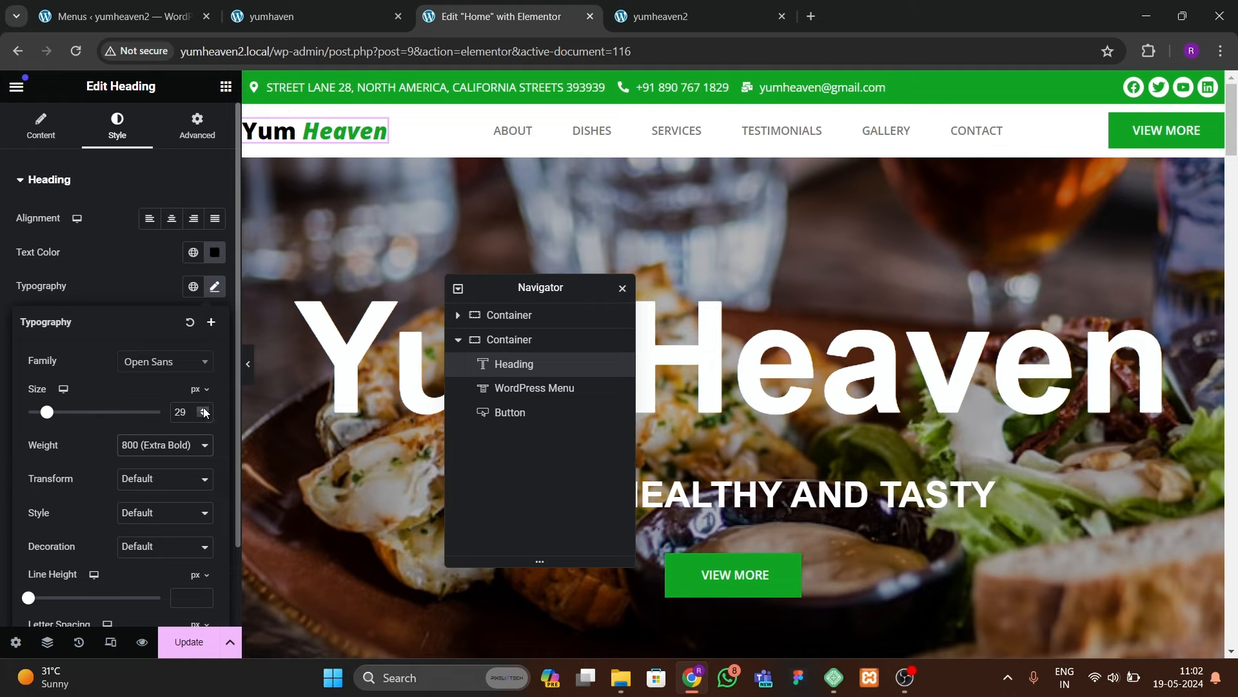
click(204, 410)
click(204, 411)
click(204, 411)
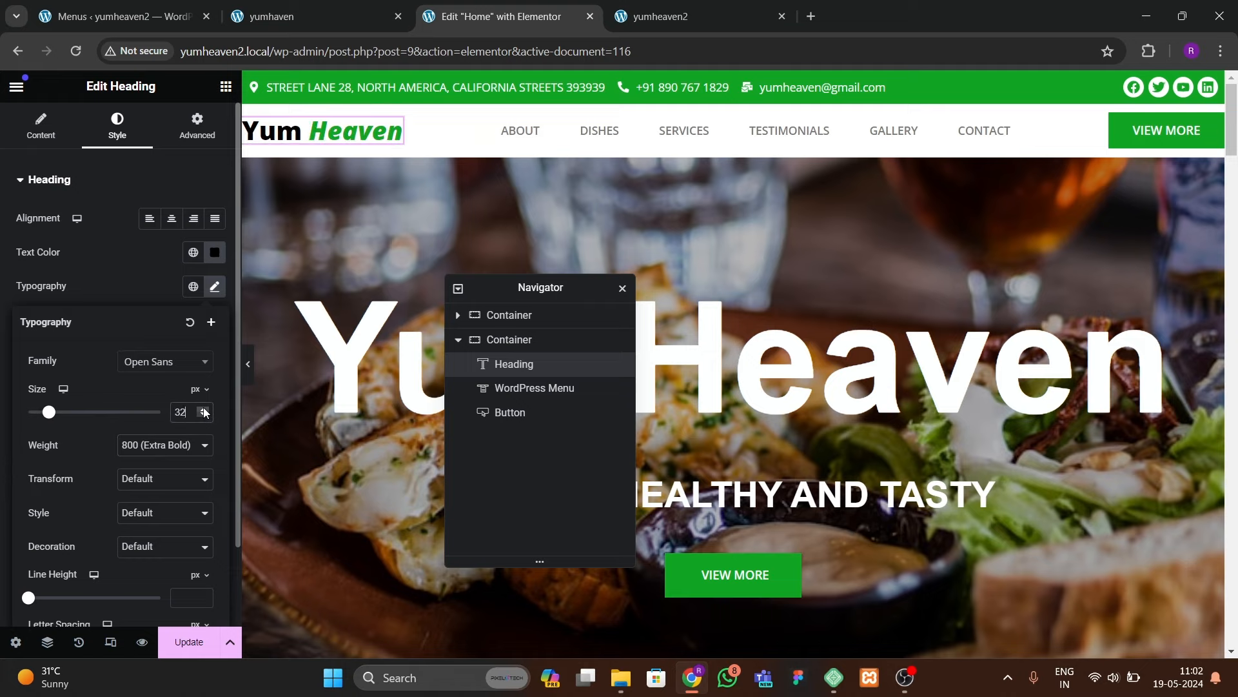
Step: Set the menu text colour to black #000000, update, and view the live site
click(520, 131)
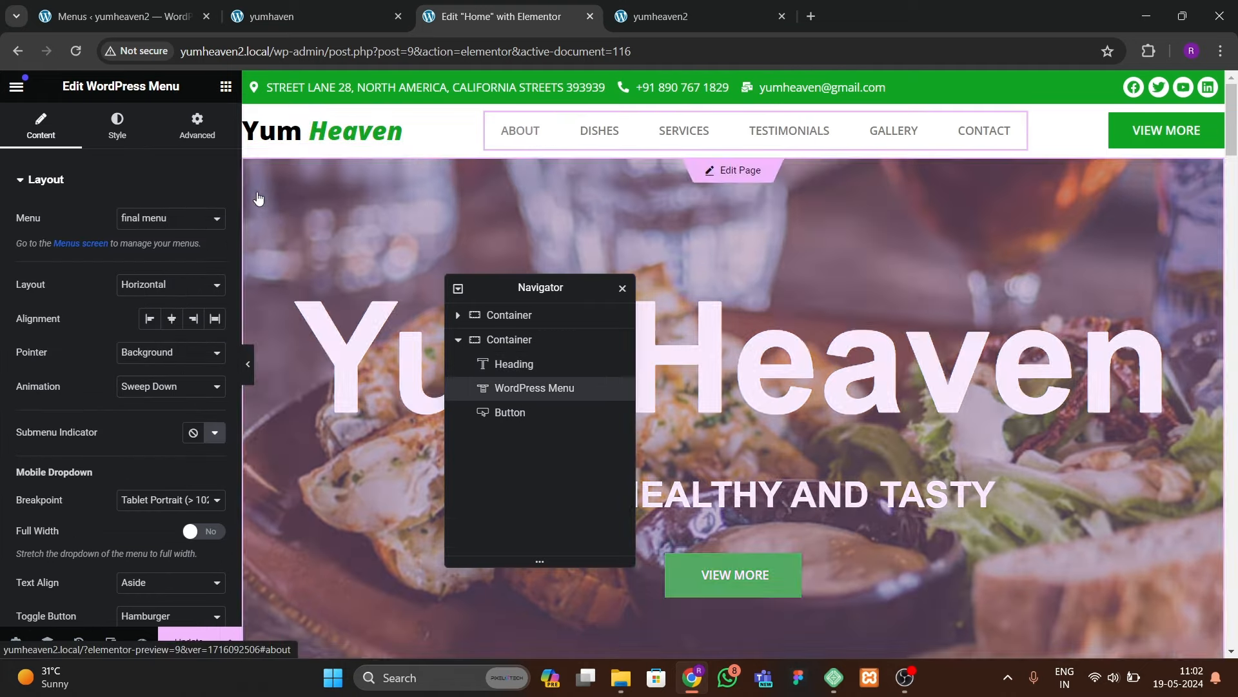
click(115, 137)
click(214, 284)
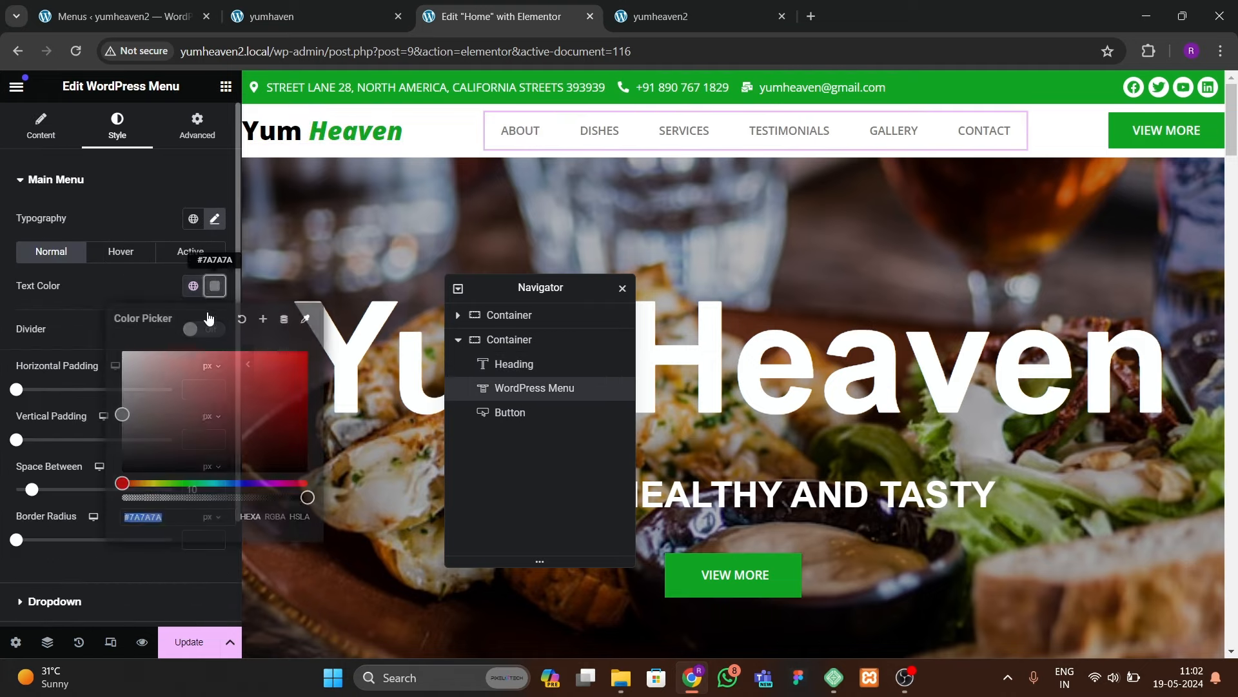
click(166, 640)
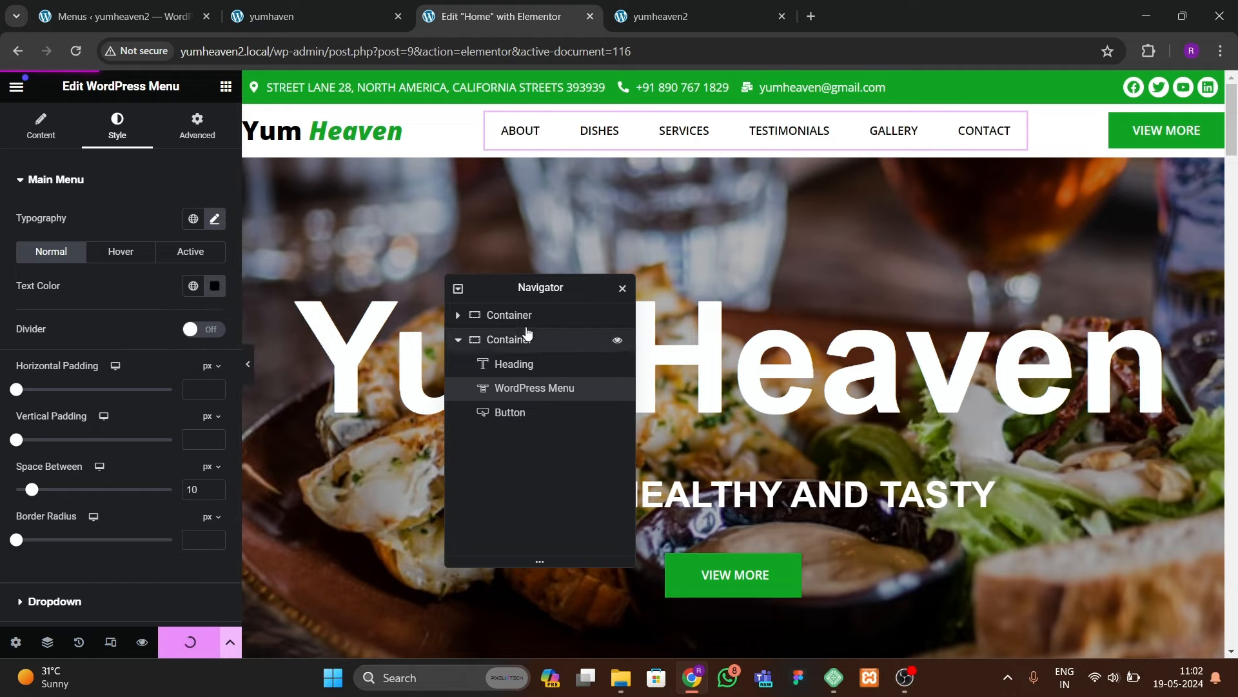
click(677, 16)
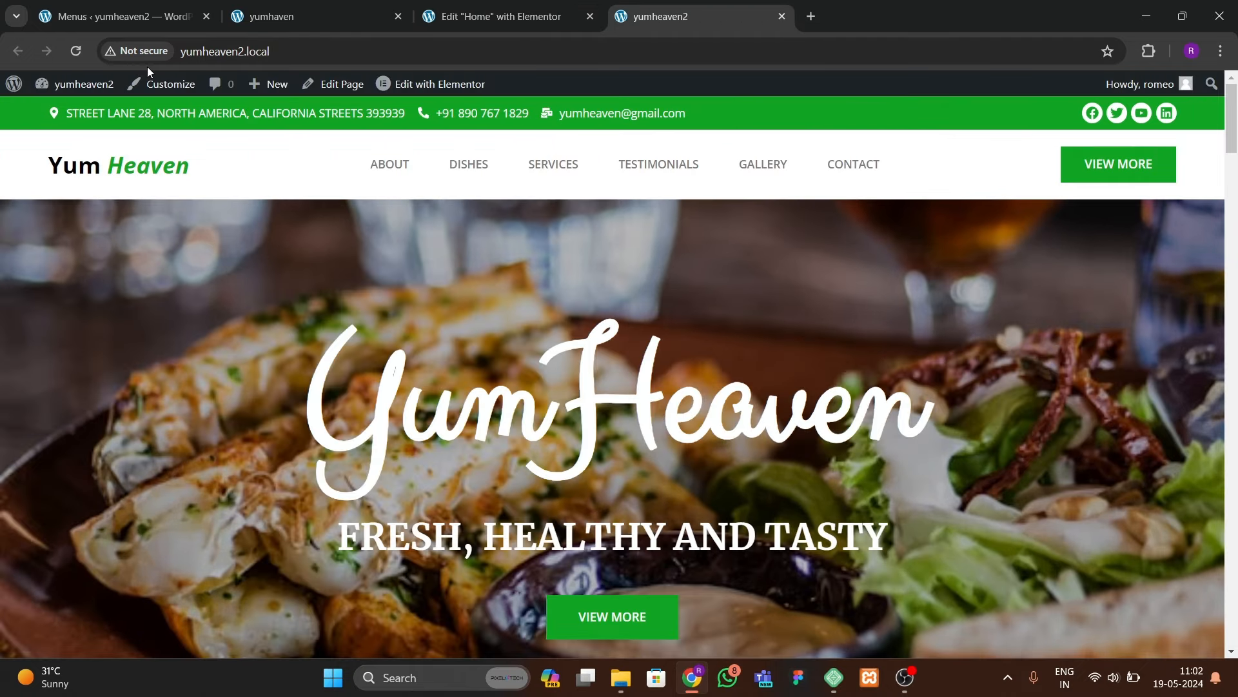
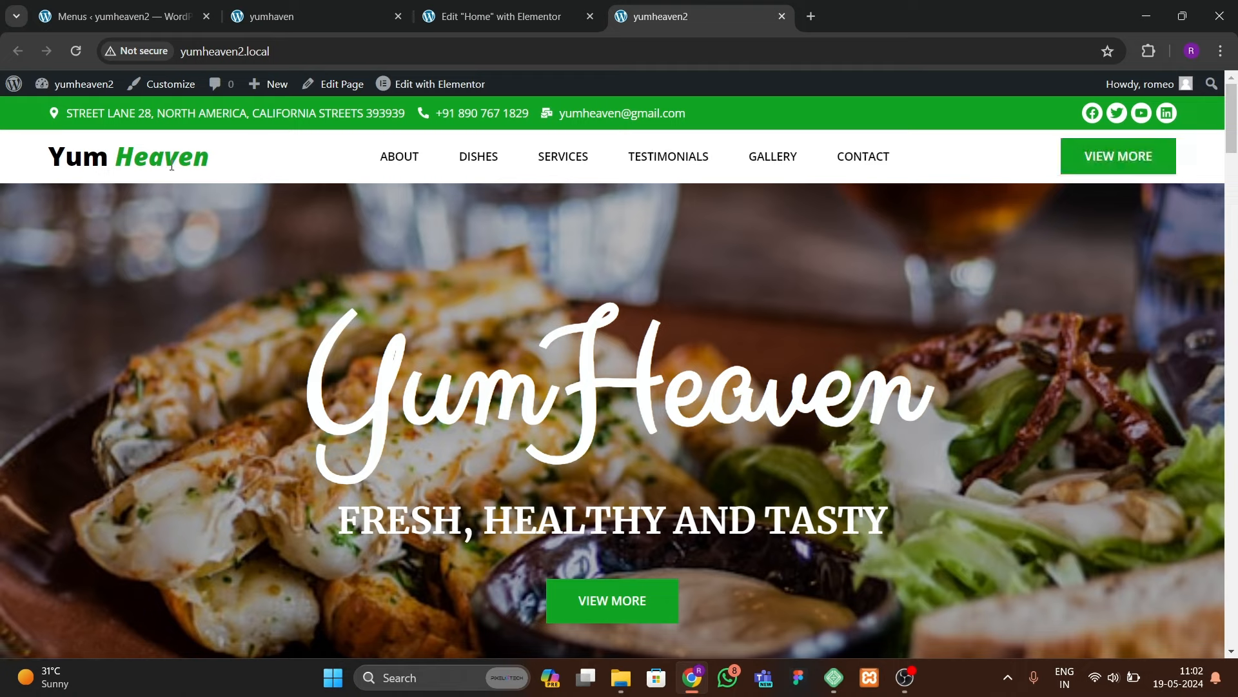
Step: View the reference yumhaven site to compare it with the built page
click(293, 17)
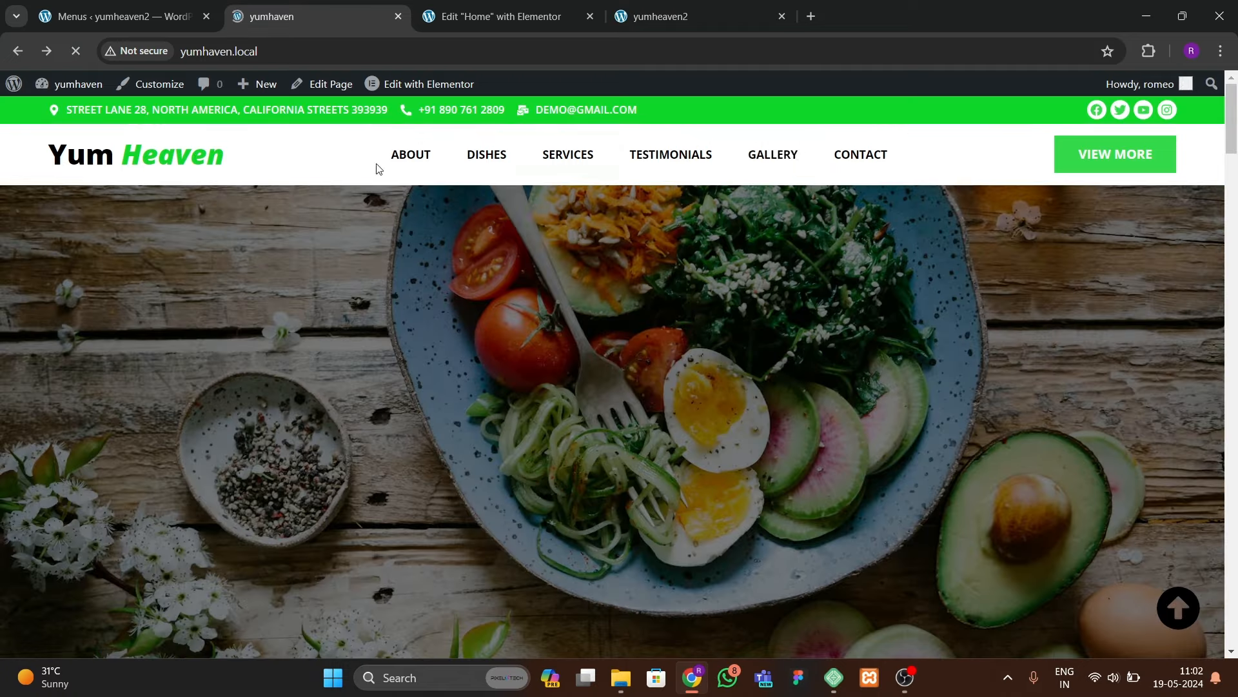
Step: Return to the Elementor header template editor
click(524, 17)
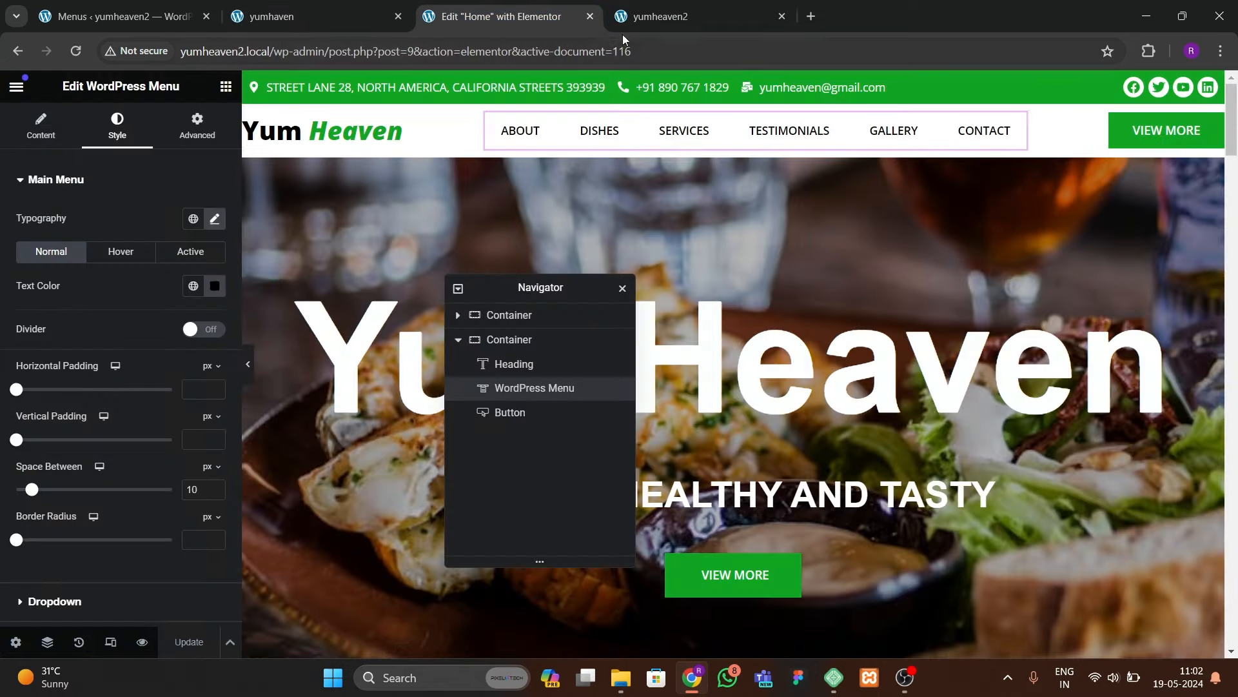
key(ctrl+Tab)
click(466, 25)
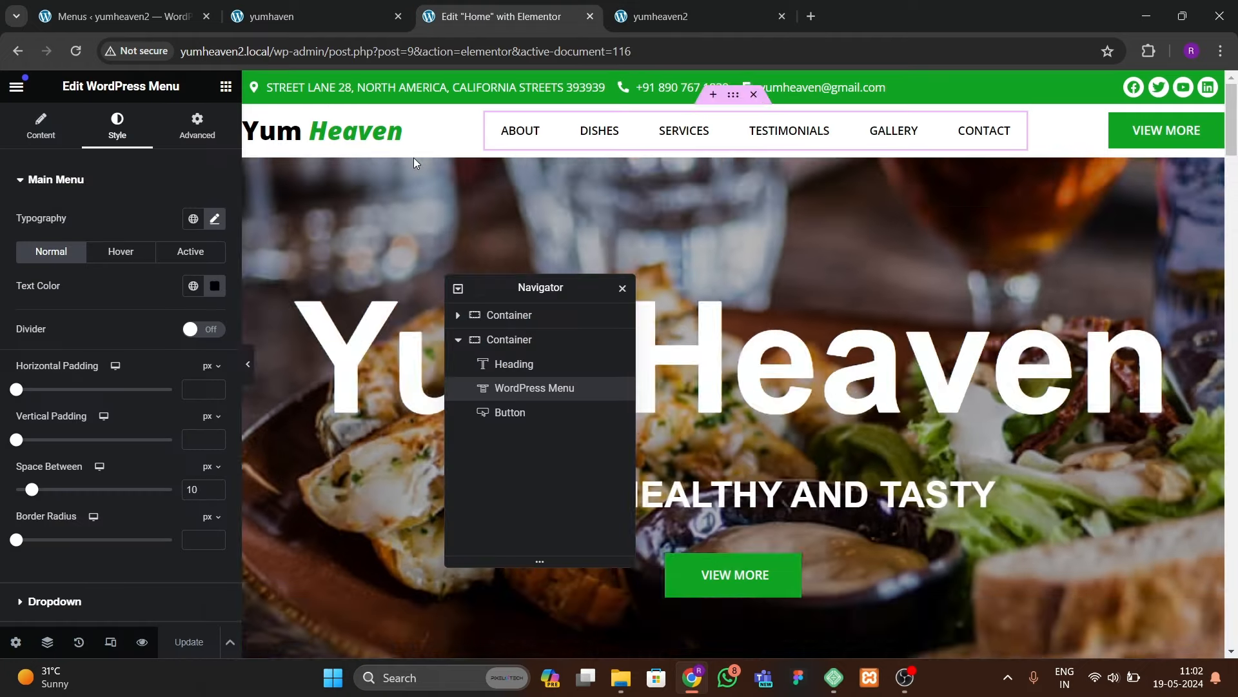
Step: Link the Yum Heaven logo heading to the dynamic Post URL and update the header
click(391, 134)
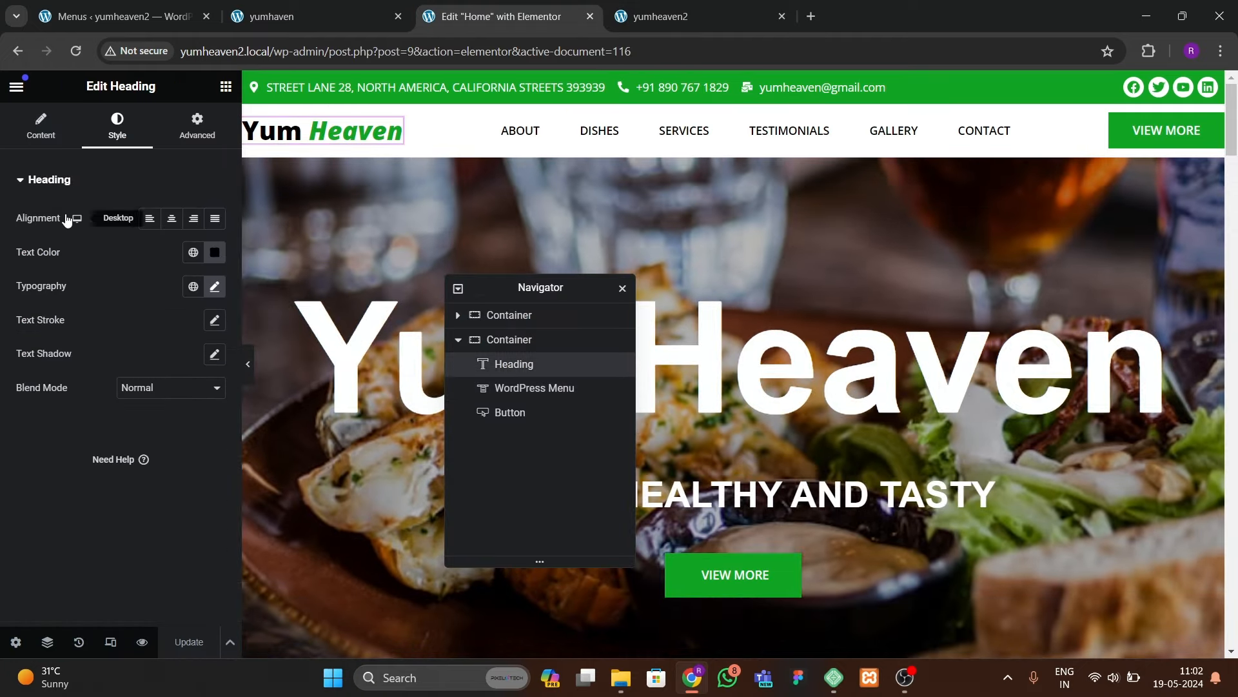
click(42, 139)
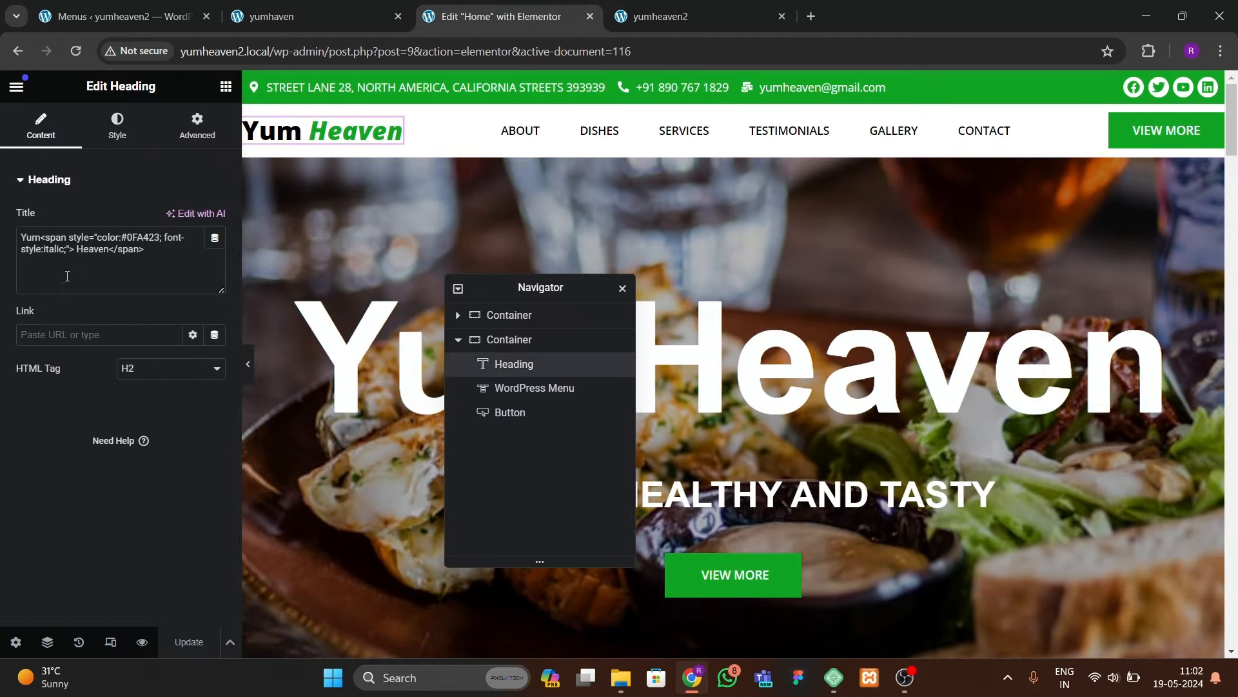
click(214, 334)
click(53, 402)
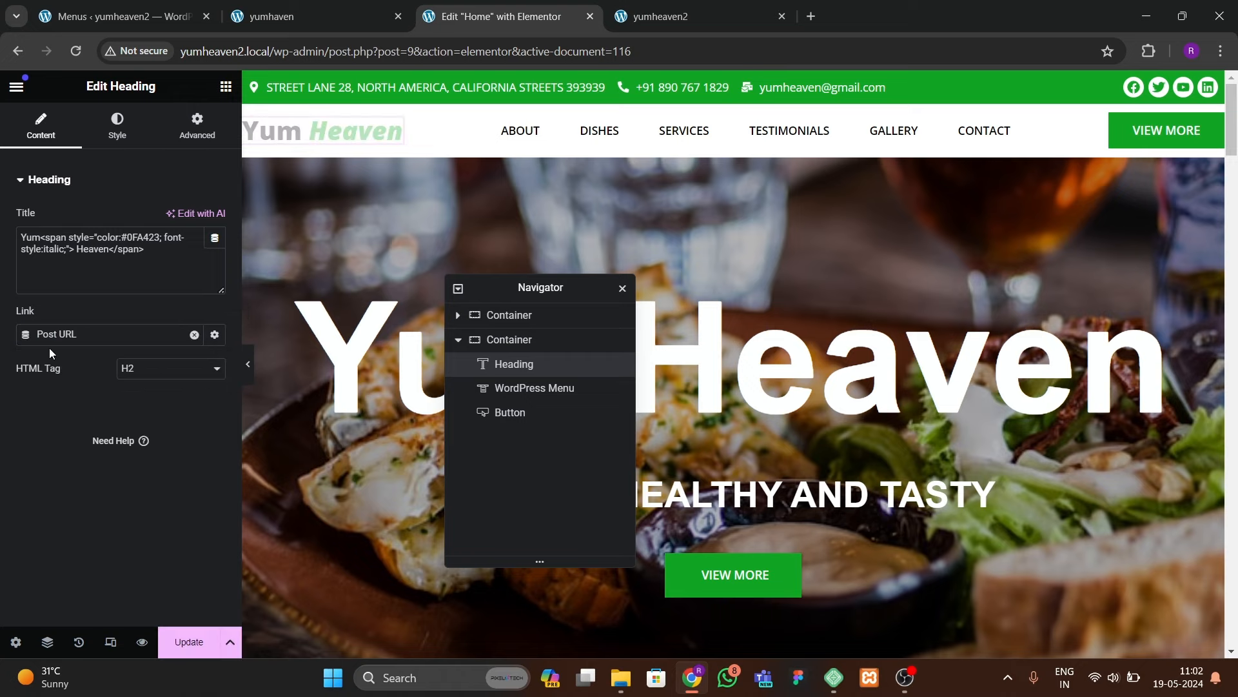
click(175, 634)
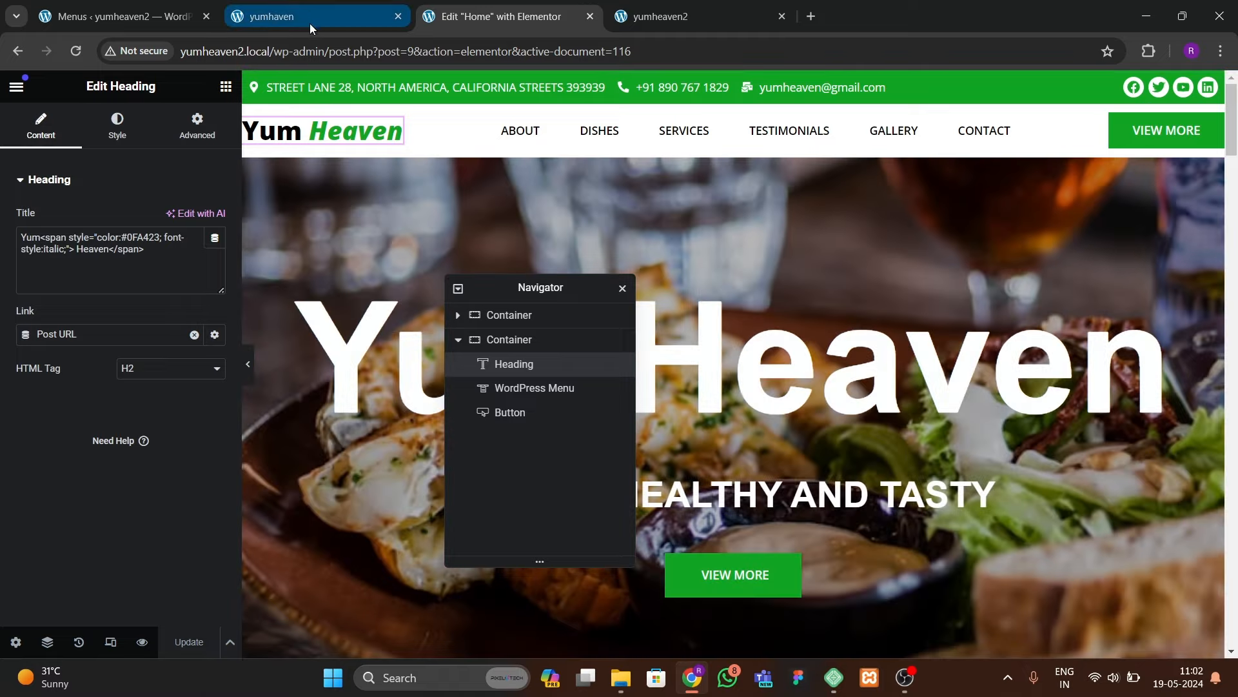
click(309, 20)
click(410, 153)
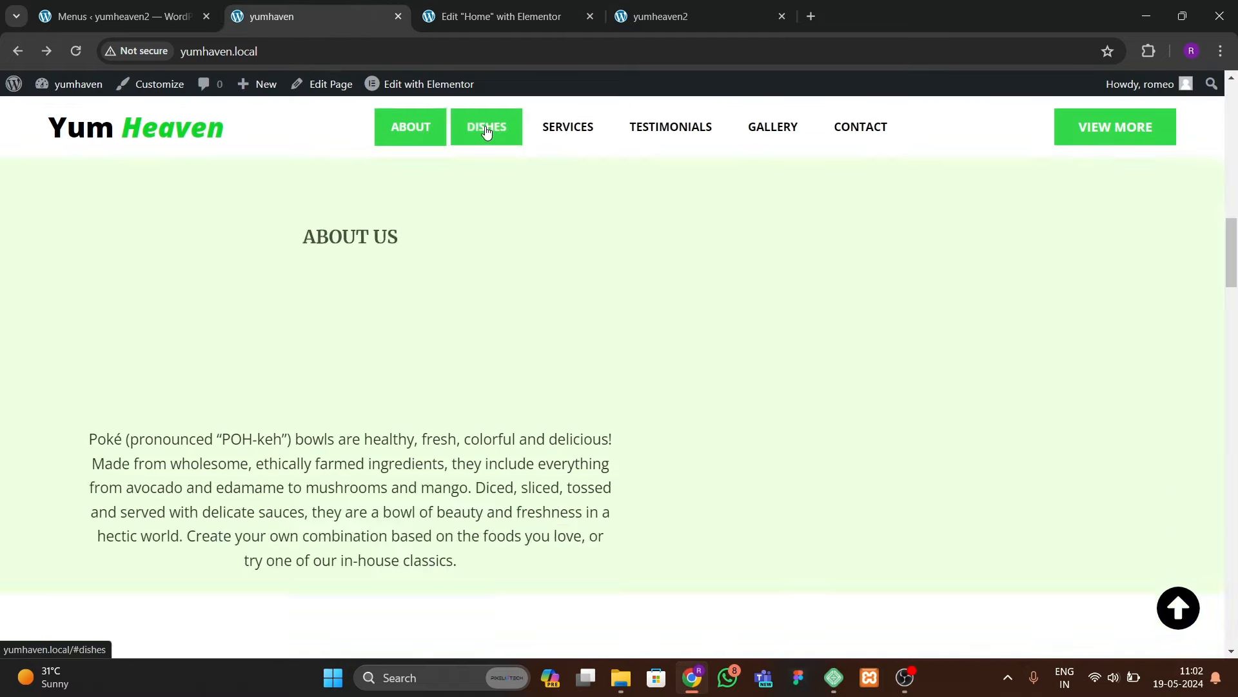
Step: Test the reference site's Dishes, Services, Testimonials, Gallery and Contact menu links
click(486, 129)
click(568, 129)
click(695, 129)
click(764, 129)
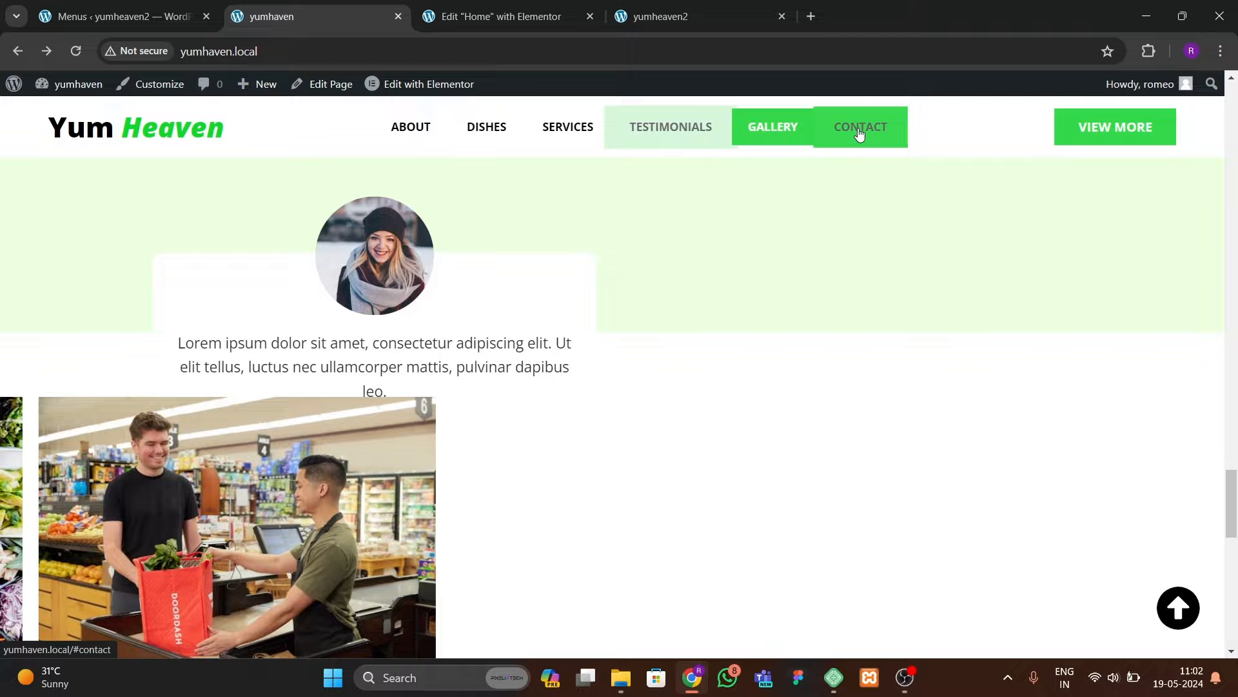
click(860, 132)
click(505, 19)
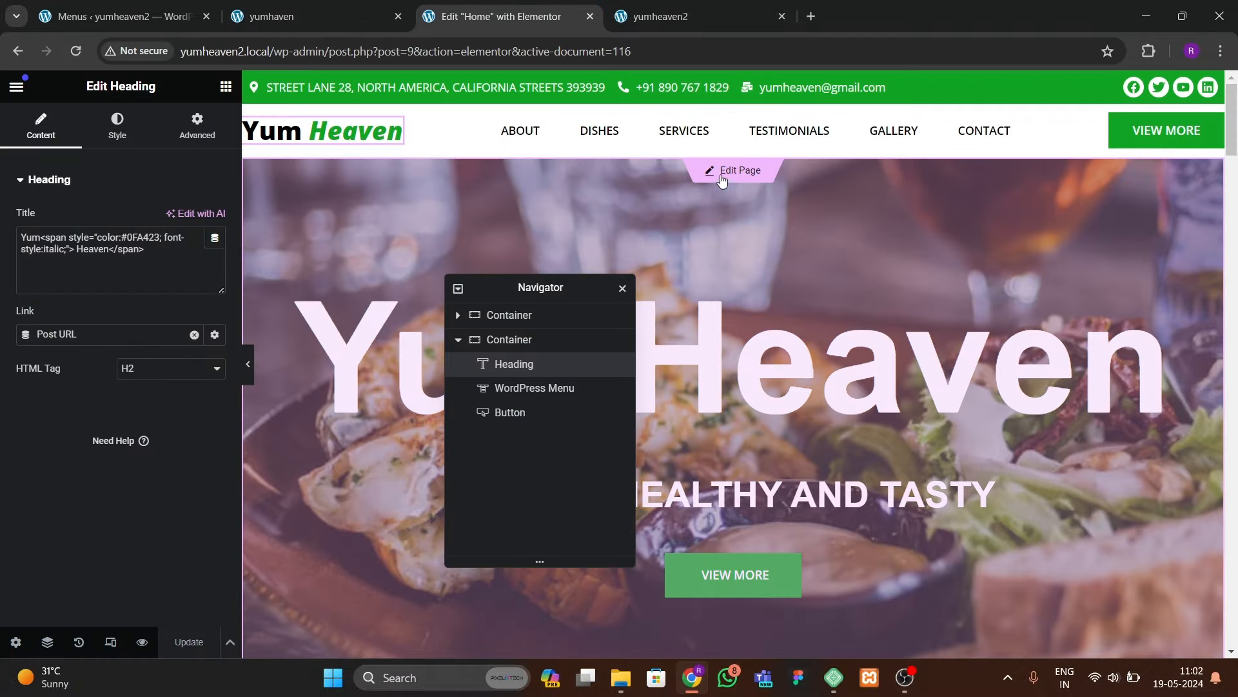
Step: Switch to editing the Home page and select its hero container
click(723, 172)
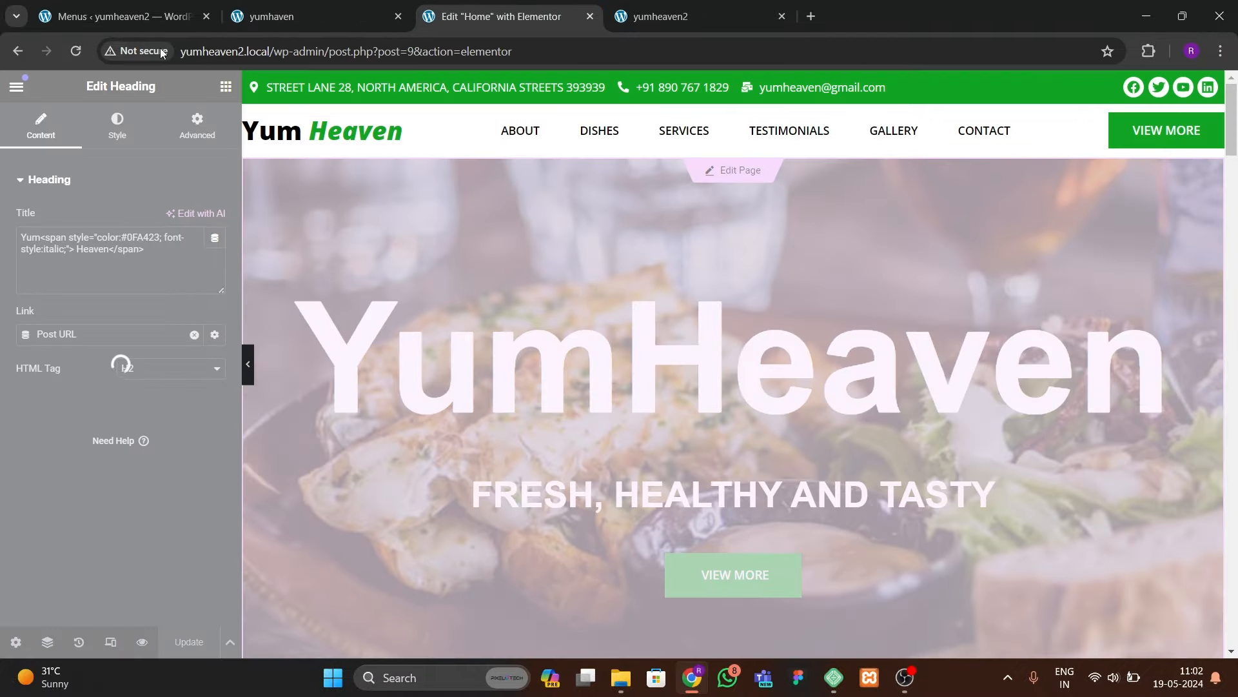
click(123, 16)
click(504, 16)
click(734, 149)
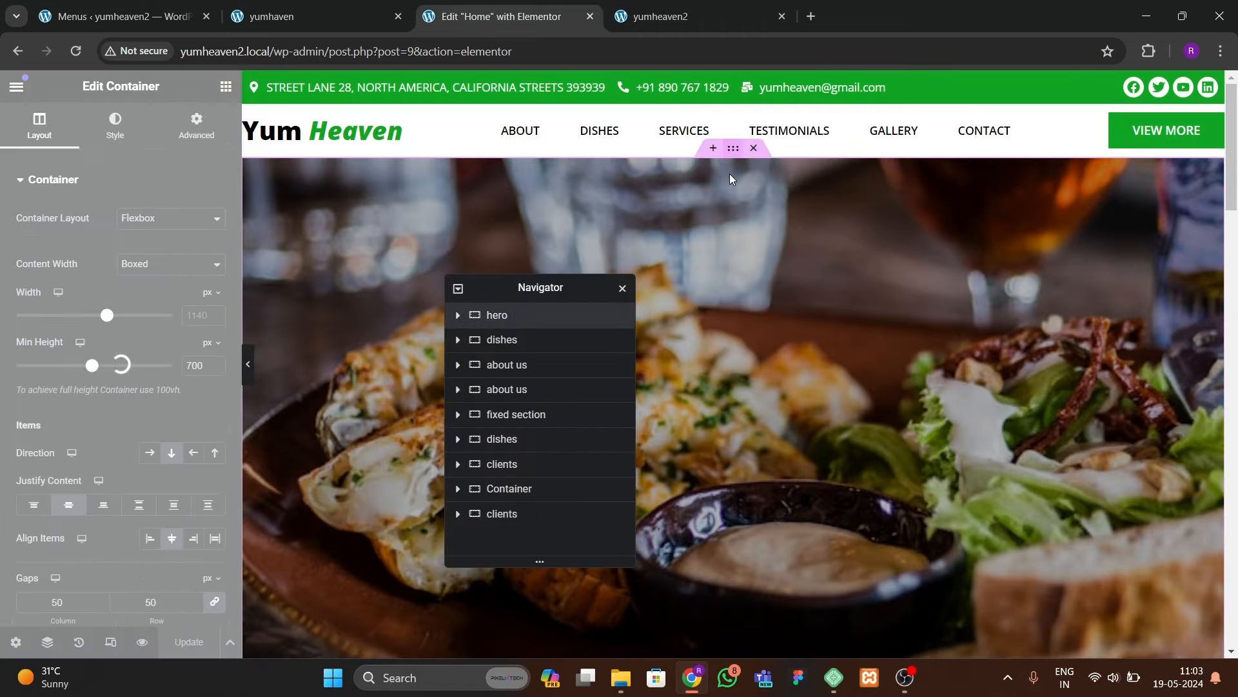
click(272, 18)
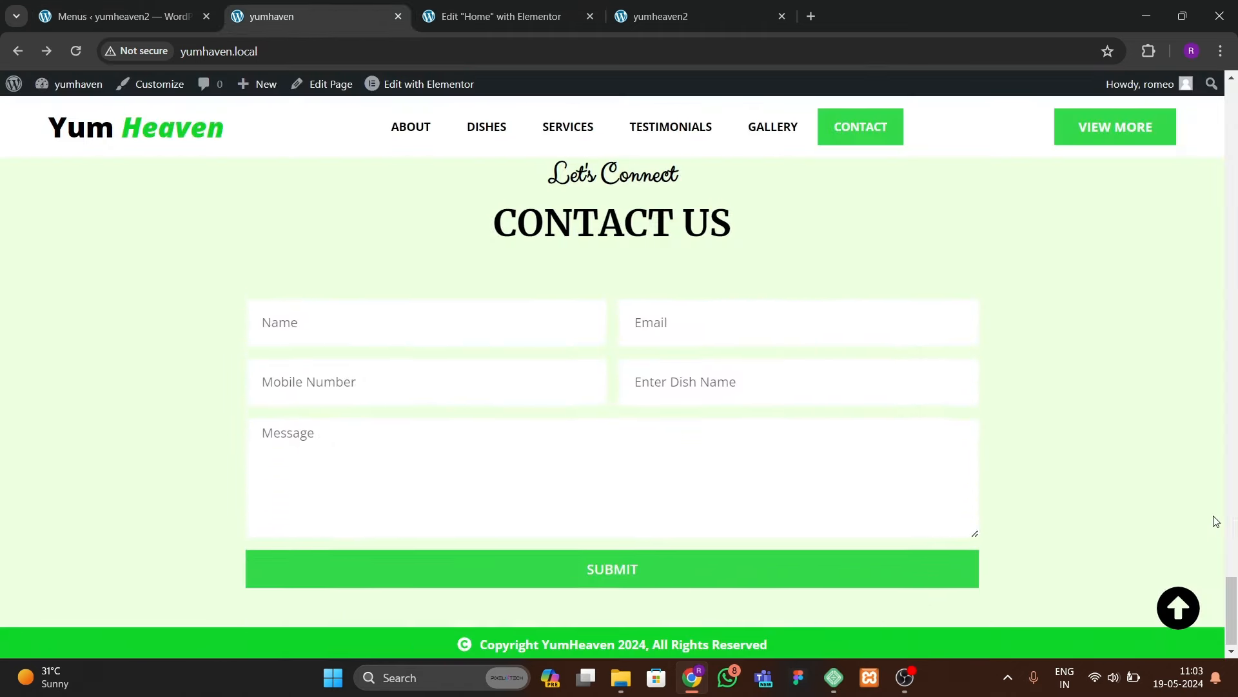
click(1184, 608)
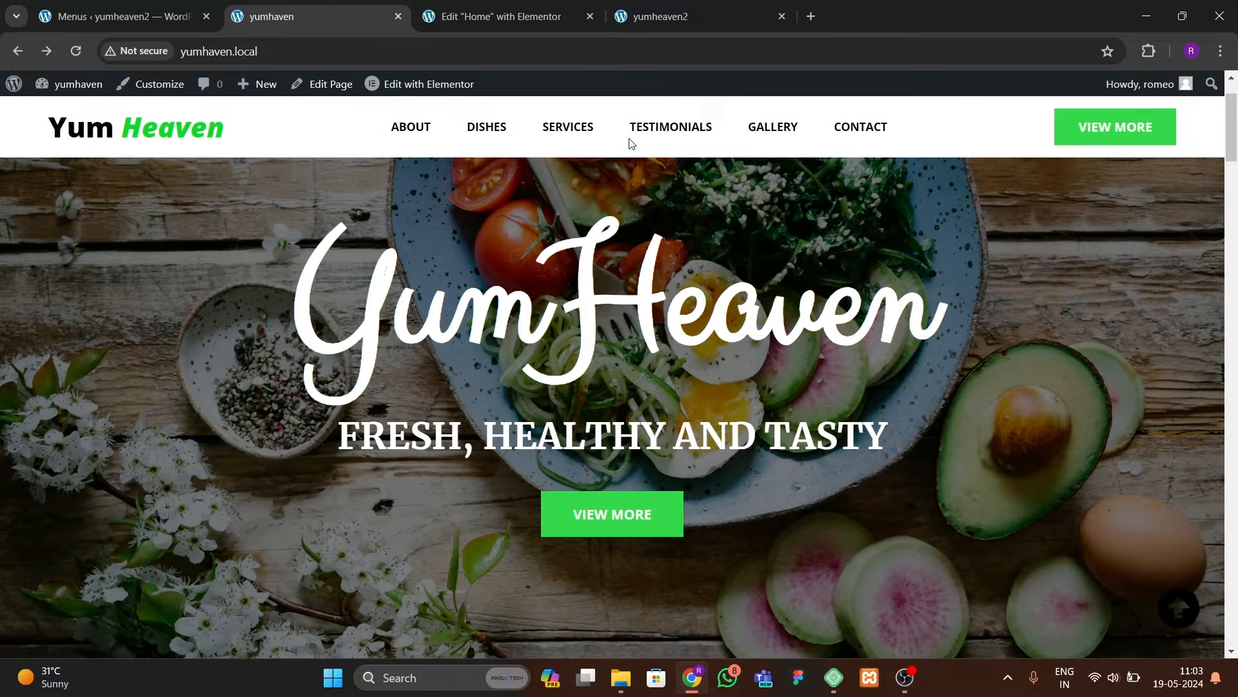
click(509, 18)
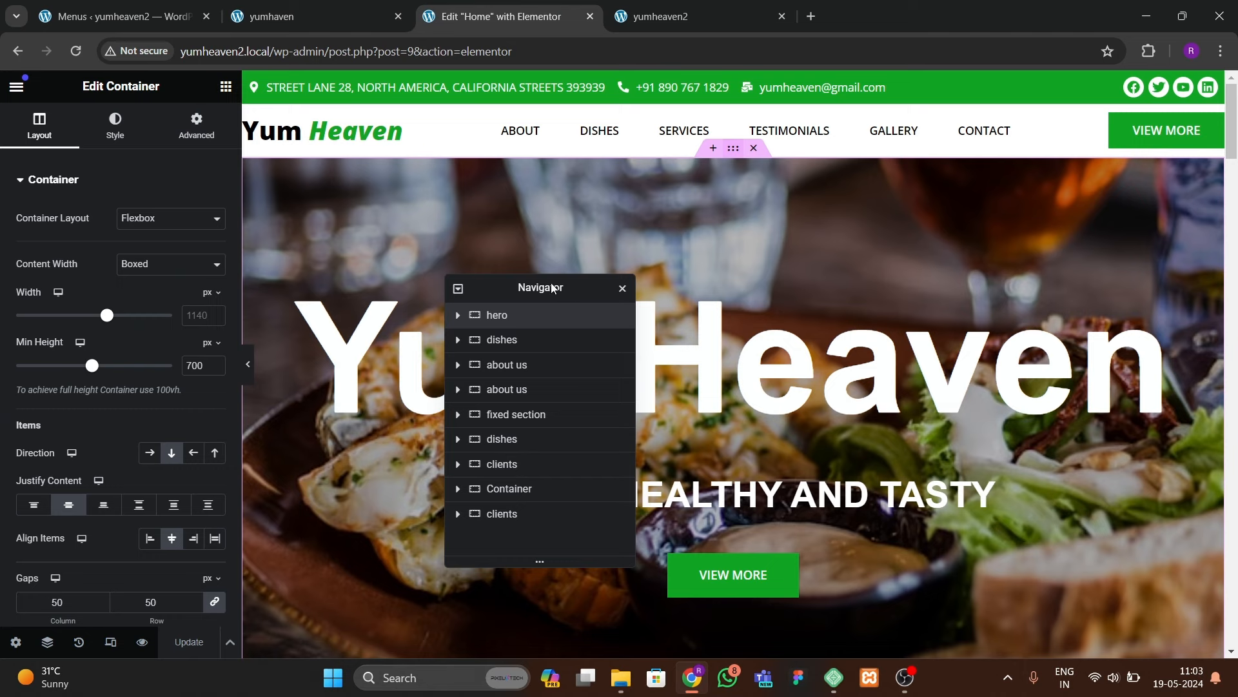
Step: Give the hero container the CSS ID 'hero'
click(638, 18)
click(542, 17)
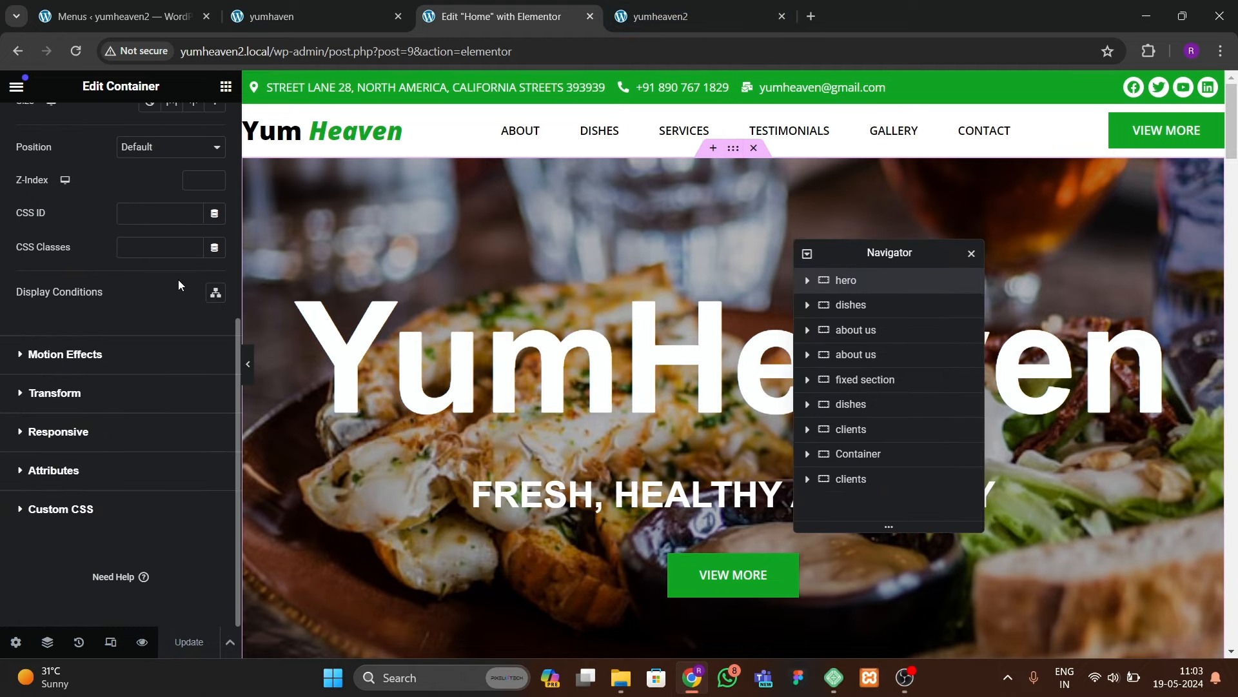
scroll(172, 280, up, 5)
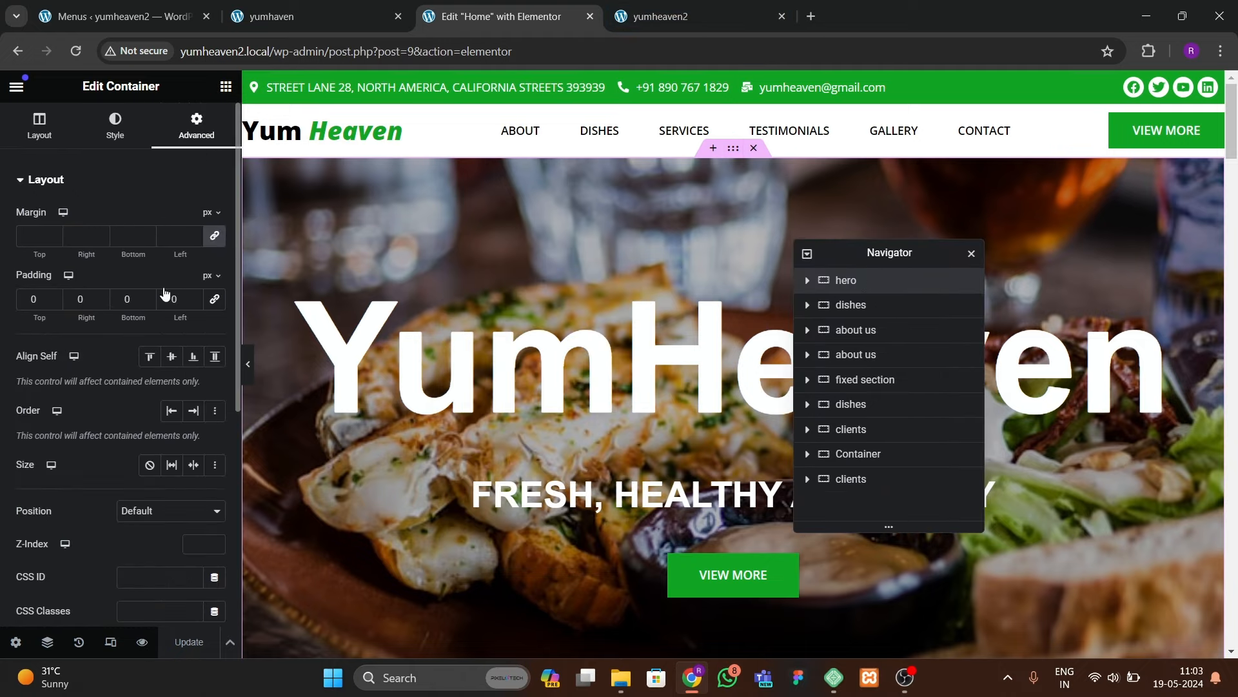
scroll(166, 294, down, 3)
click(154, 376)
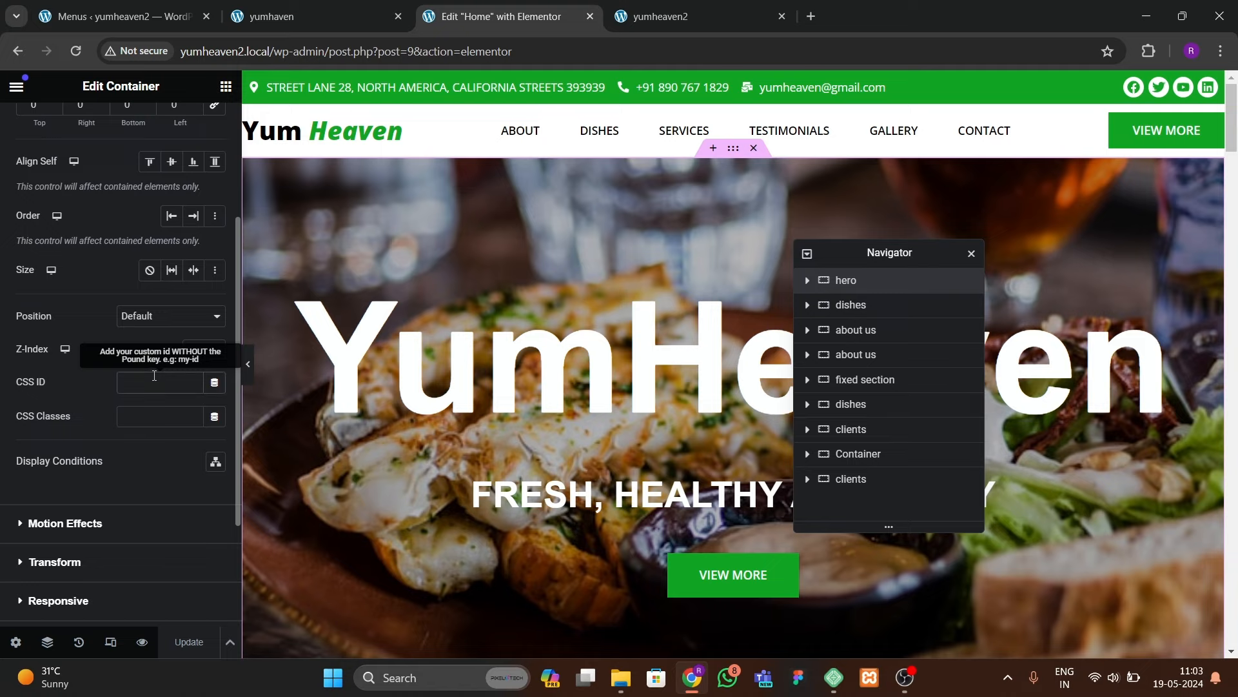
text(hero)
scroll(571, 405, down, 7)
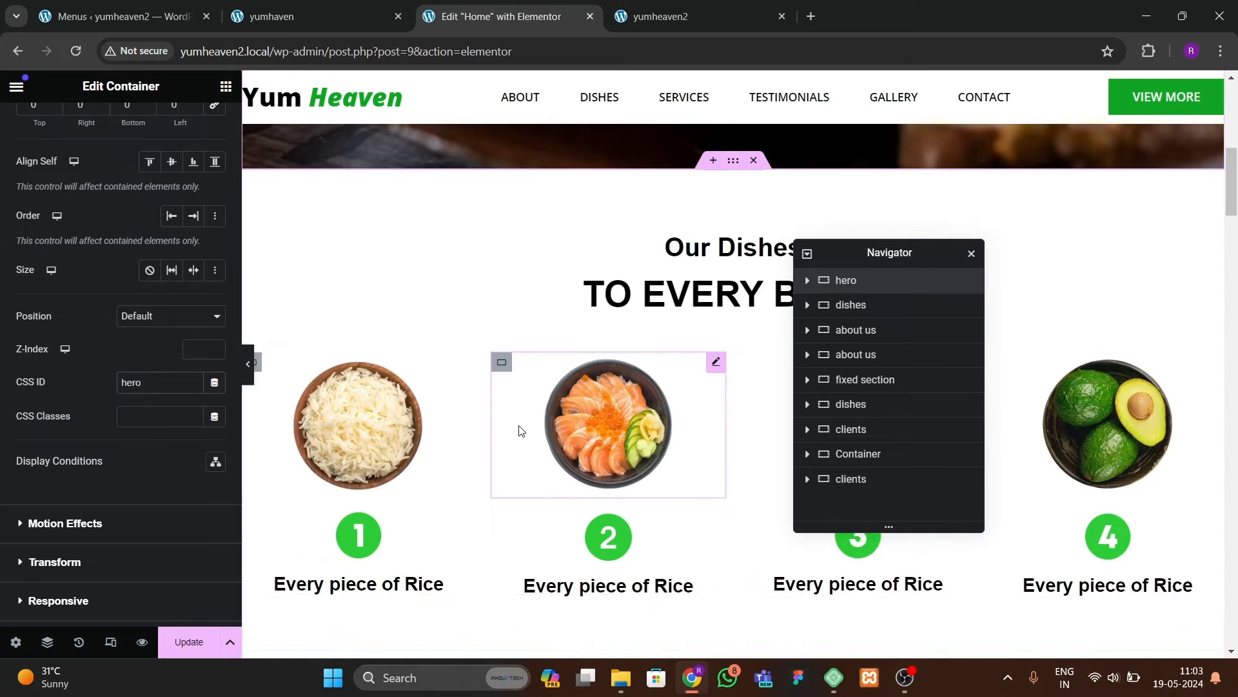
Step: Give the Our Dishes container the CSS ID 'dishes' and test the DISHES link
click(733, 167)
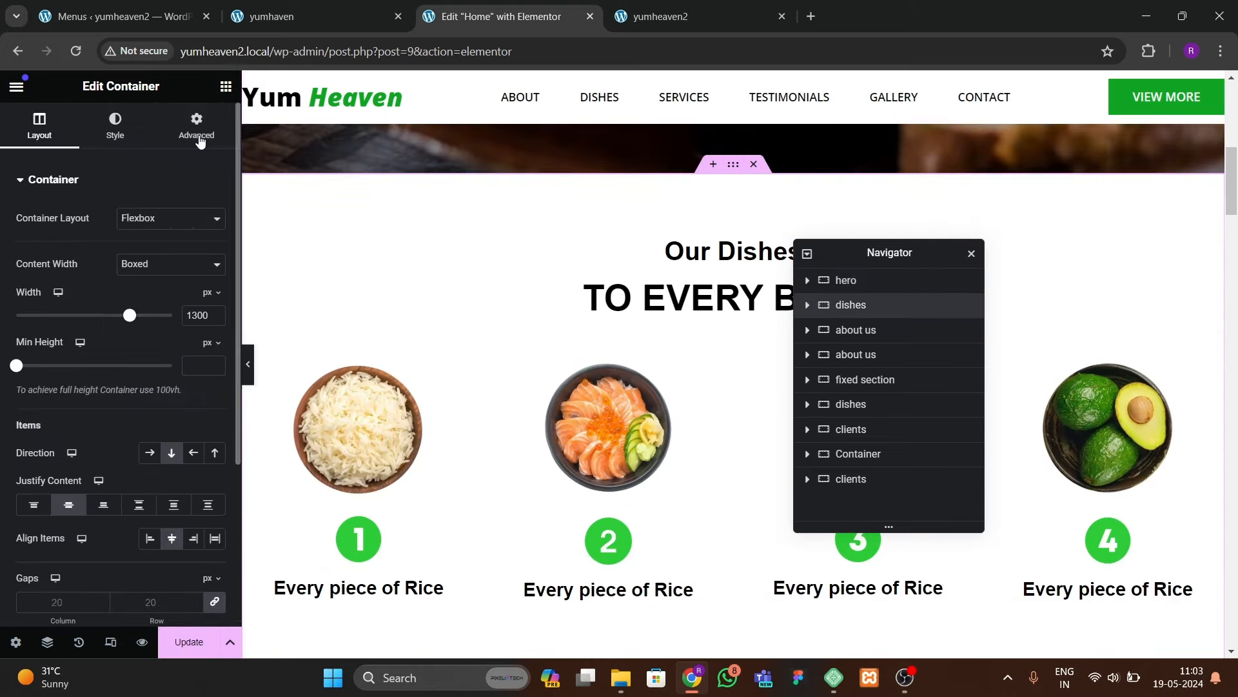
click(197, 121)
scroll(120, 381, down, 2)
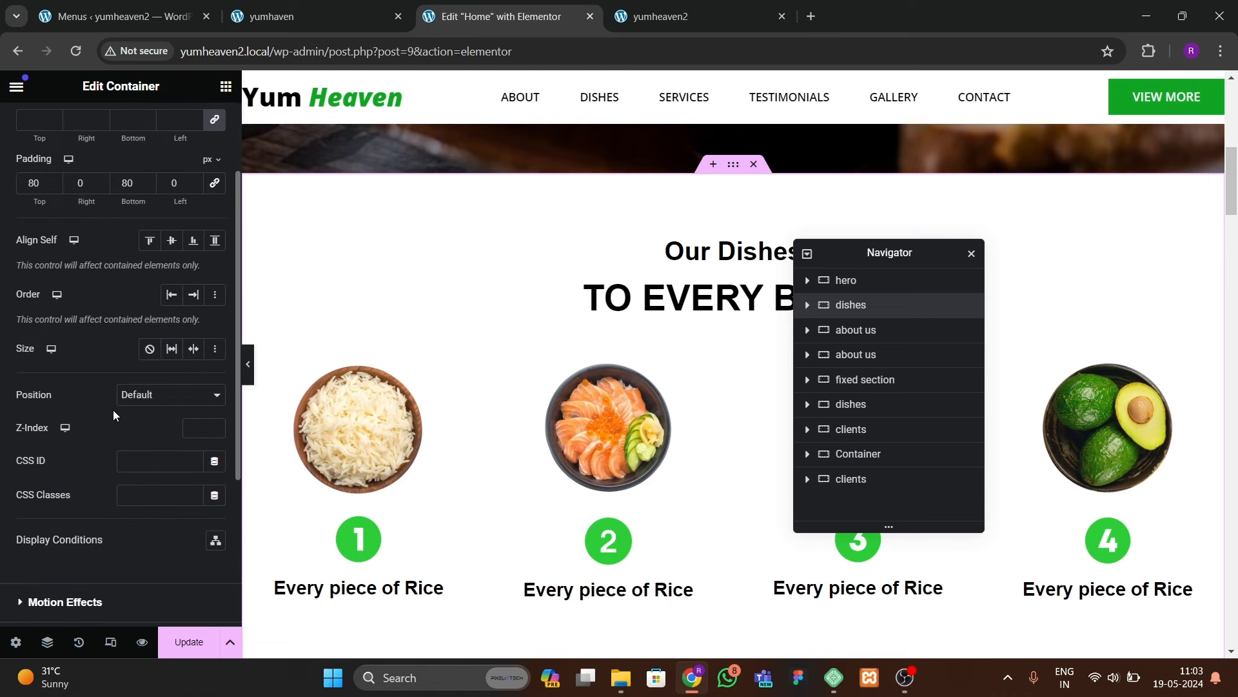
scroll(114, 409, down, 1)
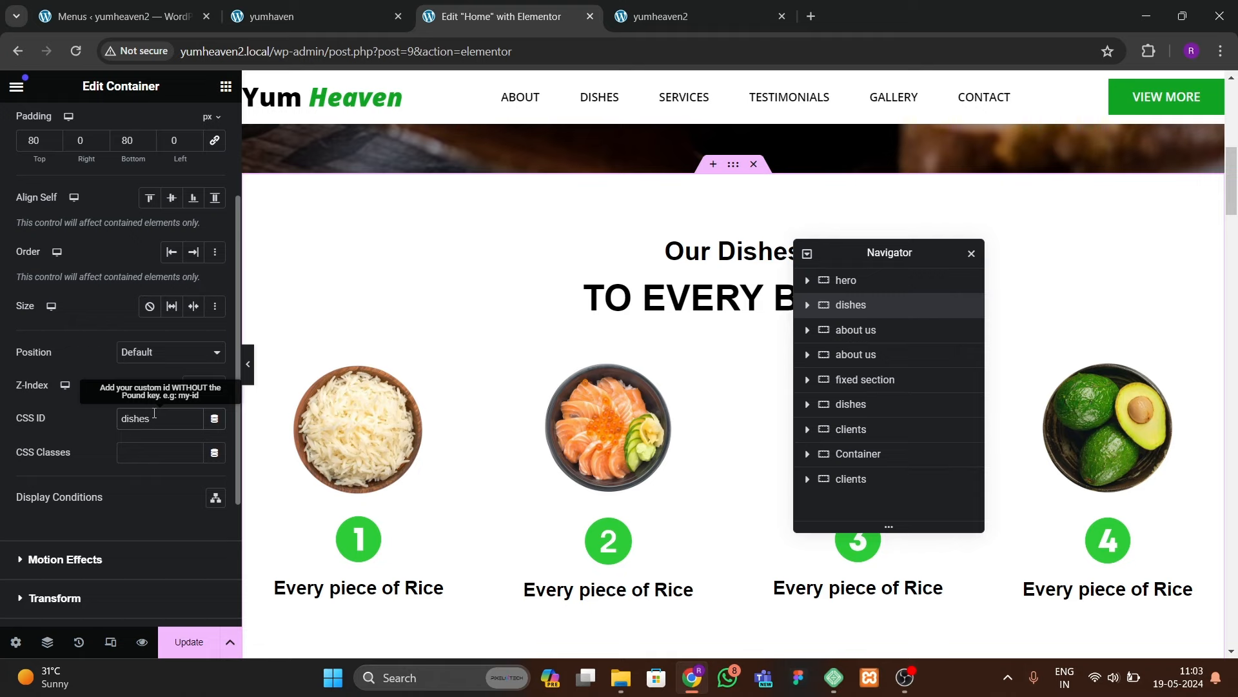
click(619, 102)
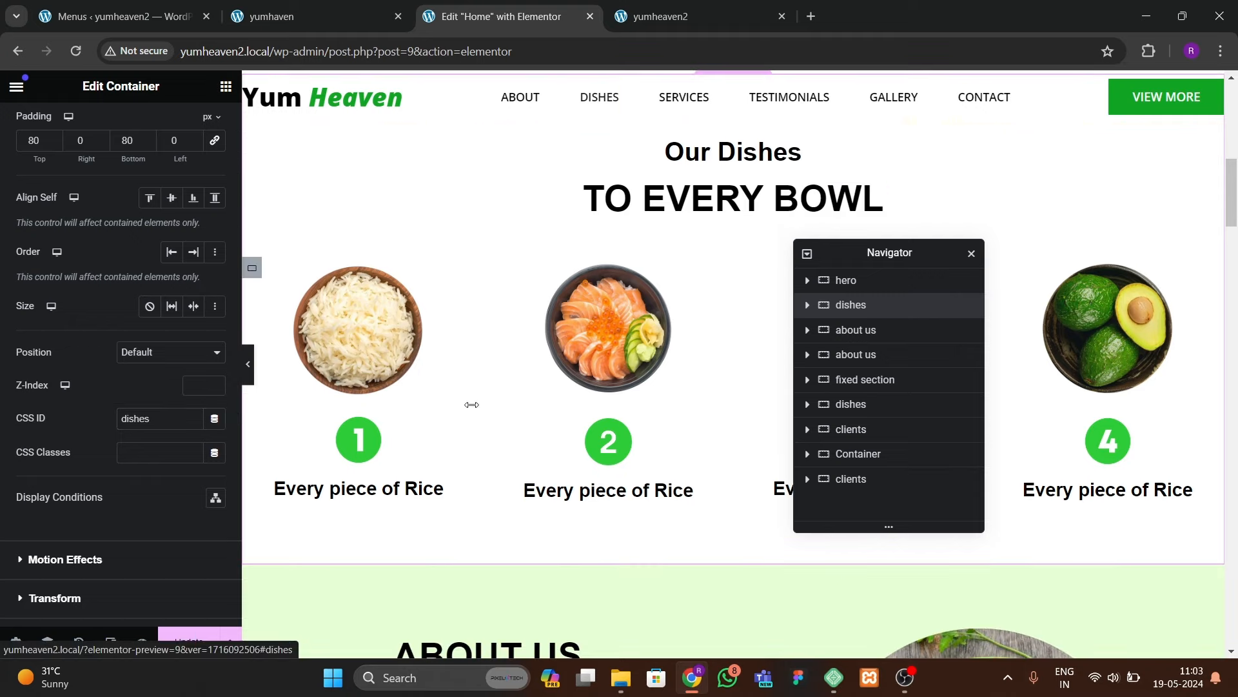
scroll(616, 405, down, 5)
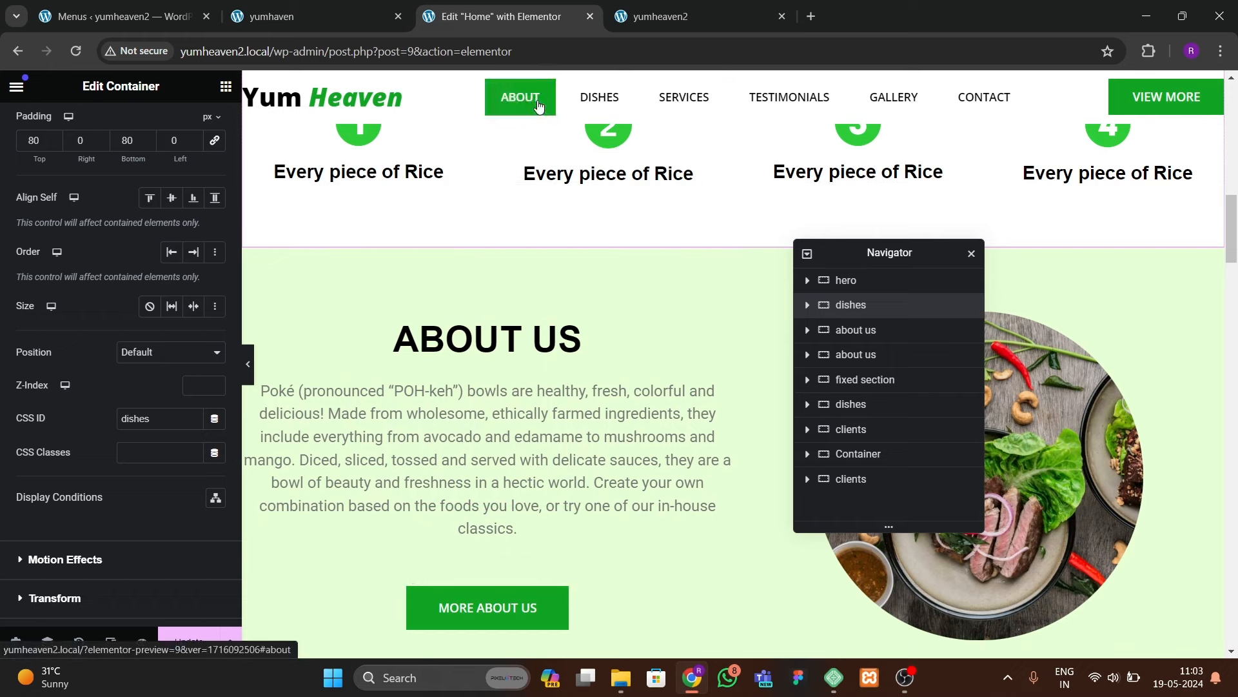
Step: Give the About Us container the CSS ID 'about' and test the ABOUT link
click(731, 240)
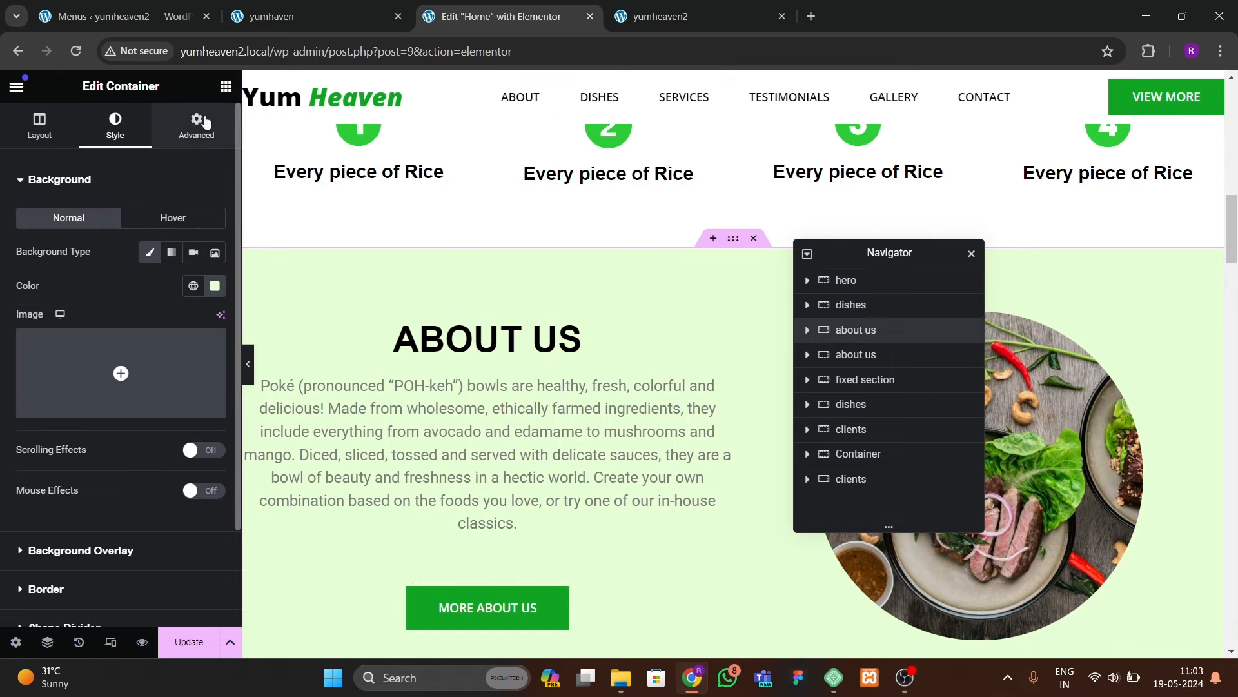
click(196, 124)
scroll(124, 389, down, 1)
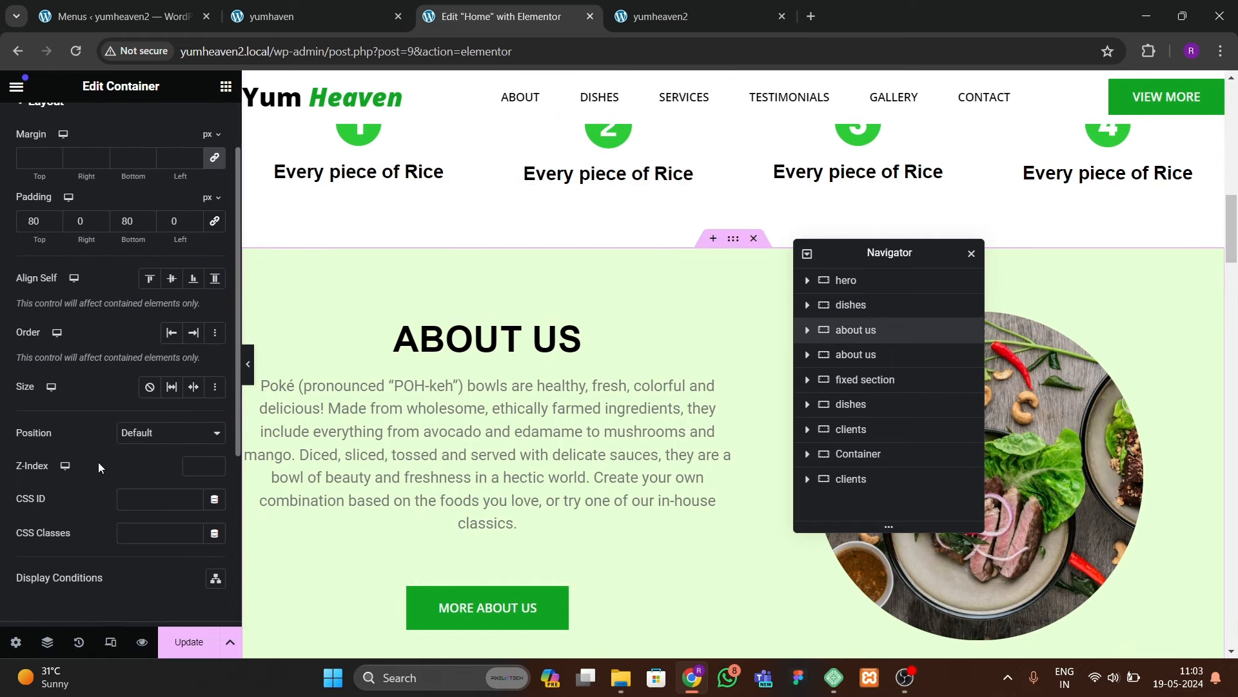
text(abc)
click(520, 96)
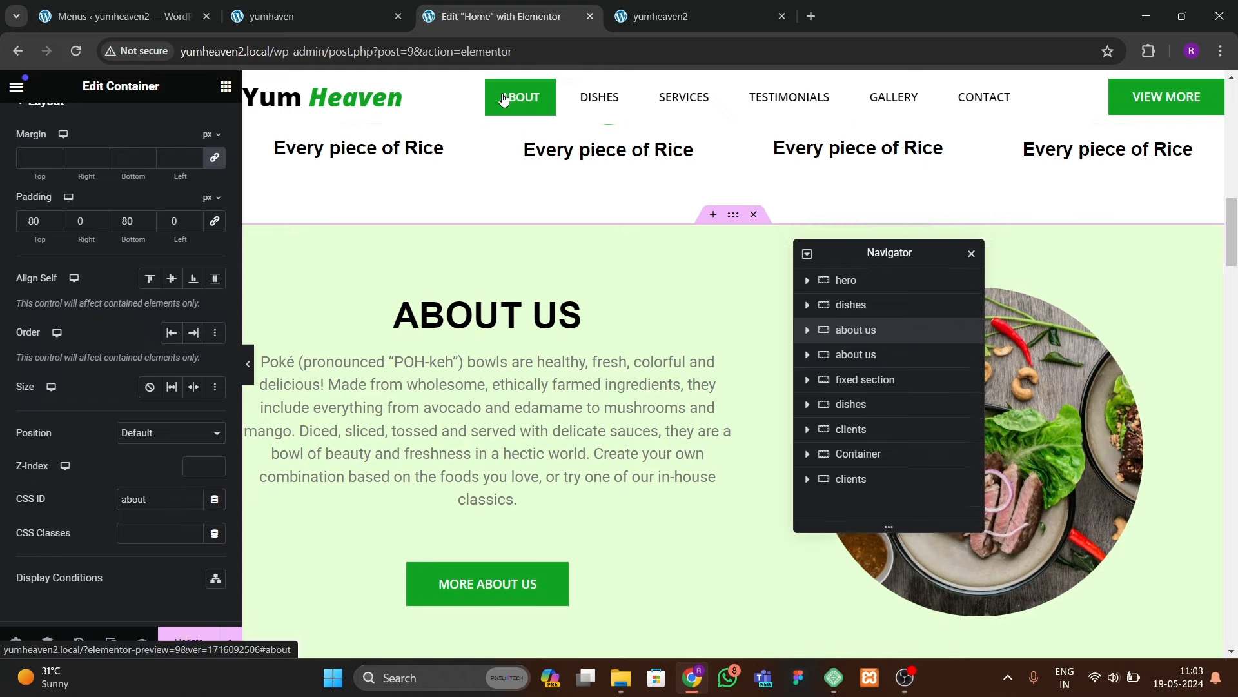
scroll(673, 503, down, 5)
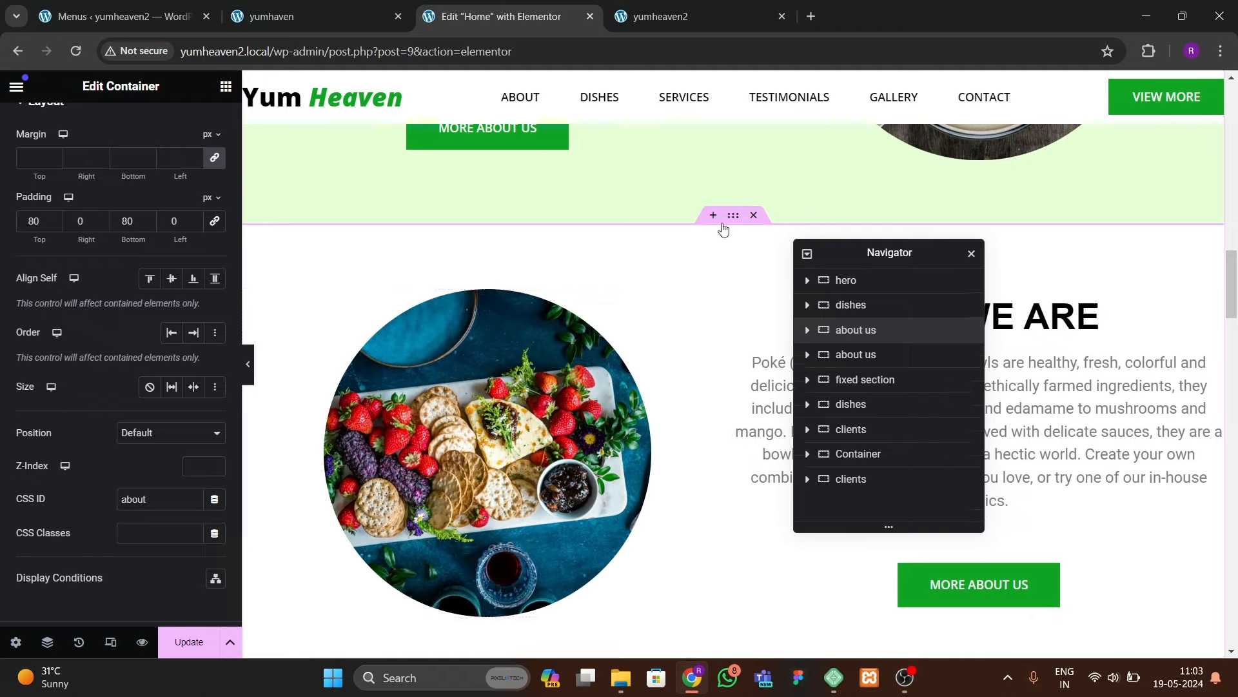
scroll(683, 342, down, 8)
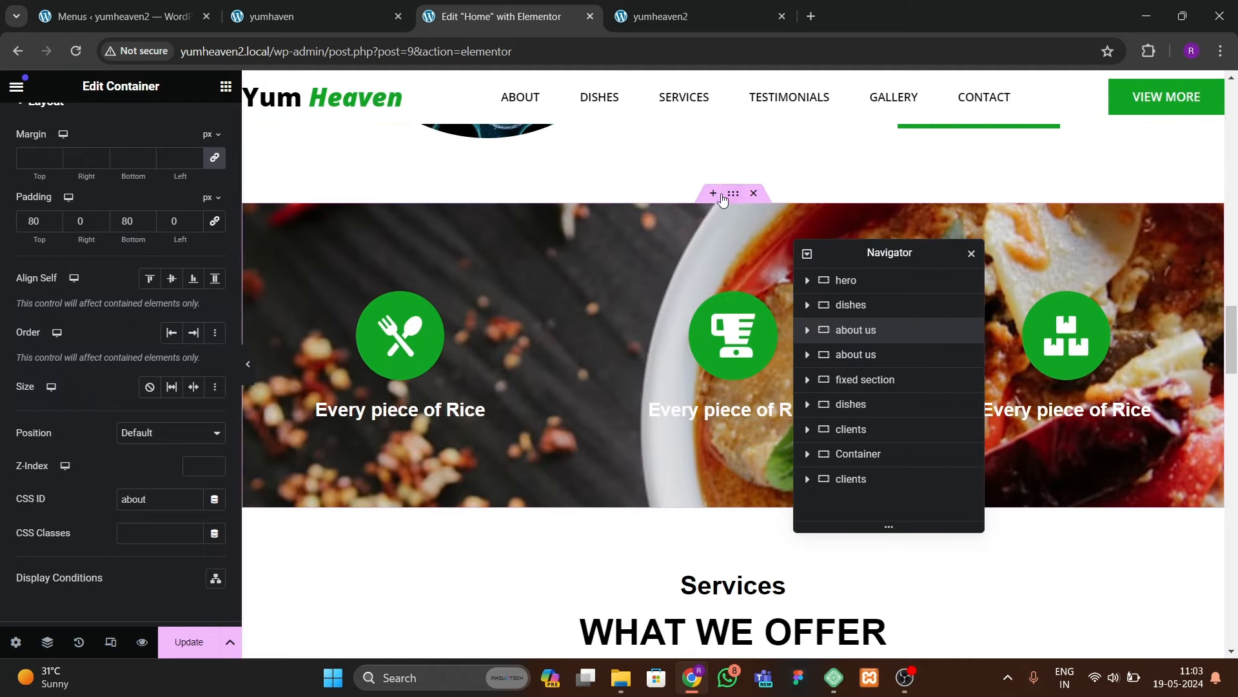
click(730, 198)
scroll(722, 207, down, 5)
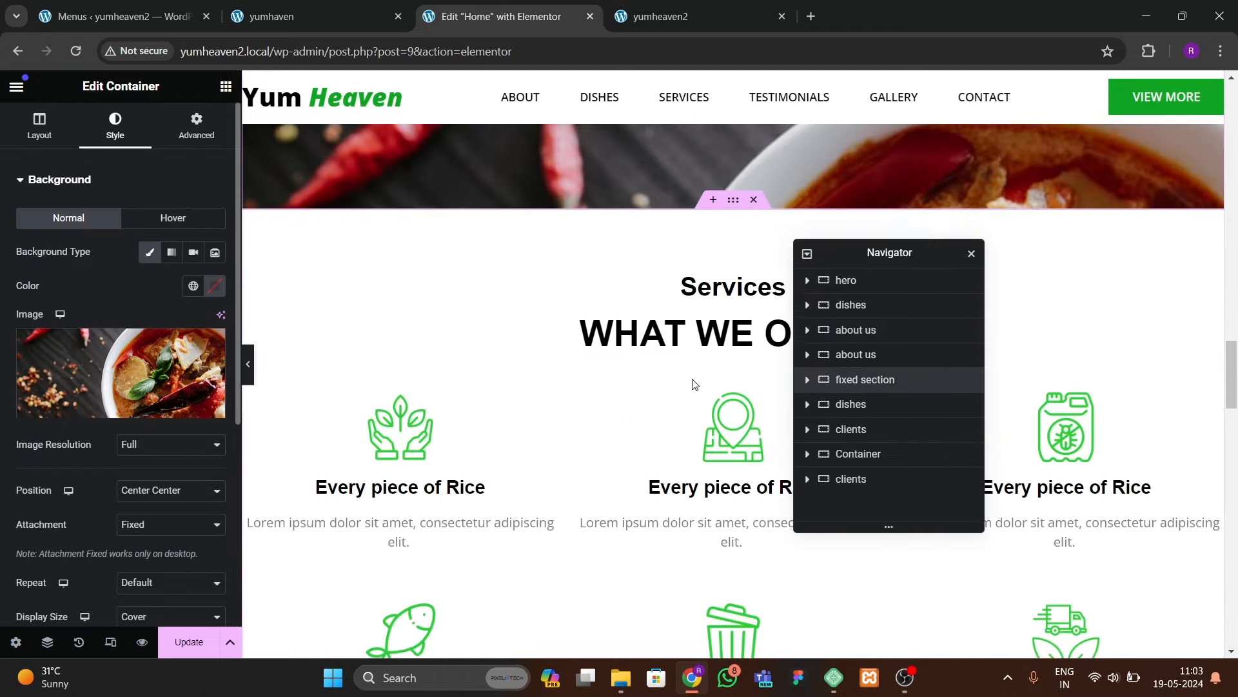
Step: Give the testimonials container the CSS ID 'clients'
click(732, 198)
click(197, 126)
scroll(157, 412, down, 4)
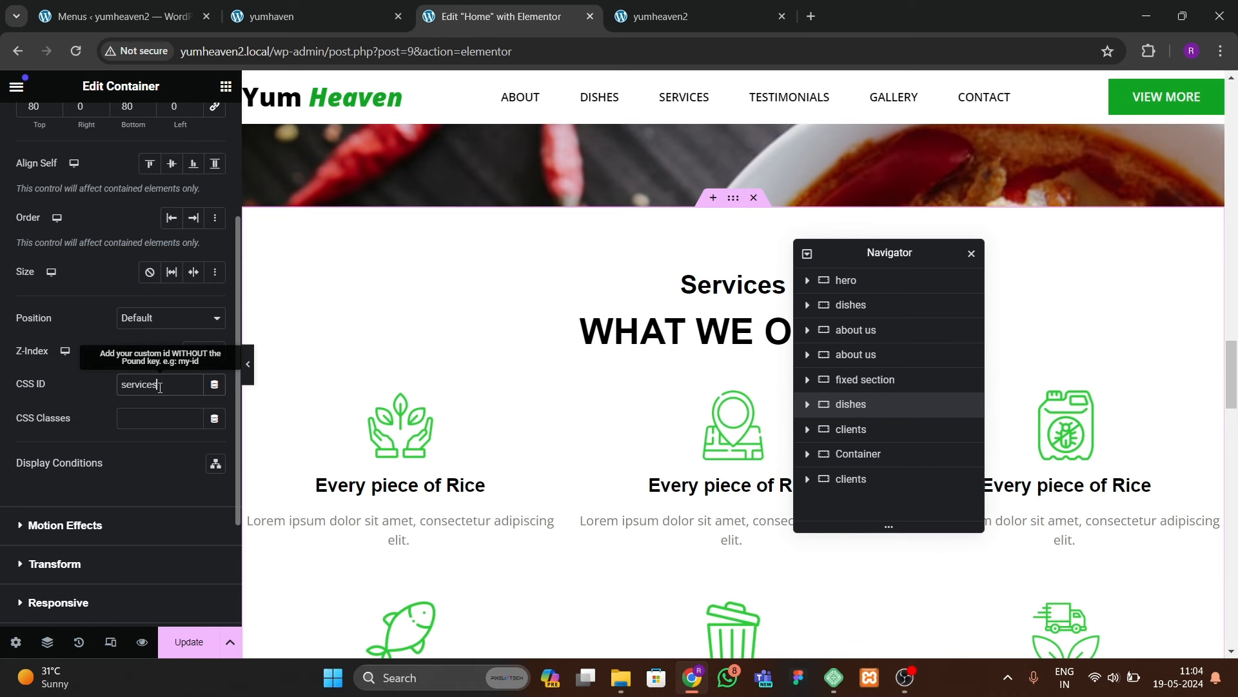
scroll(571, 395, down, 8)
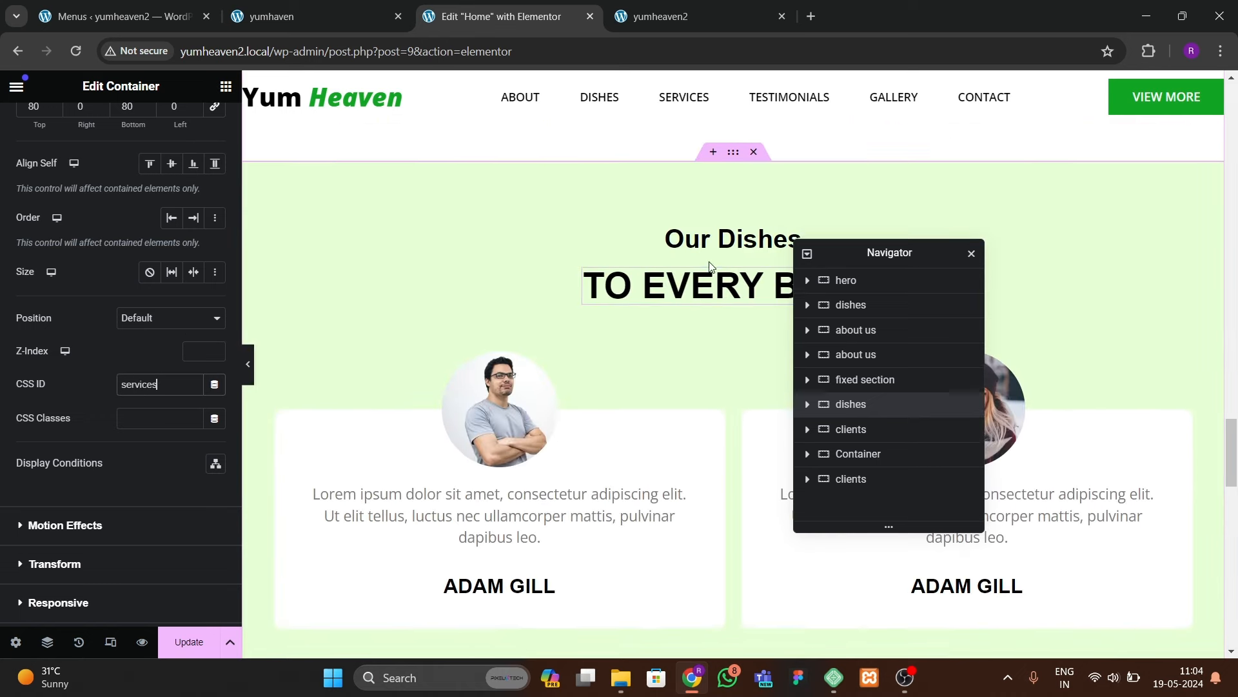
click(729, 165)
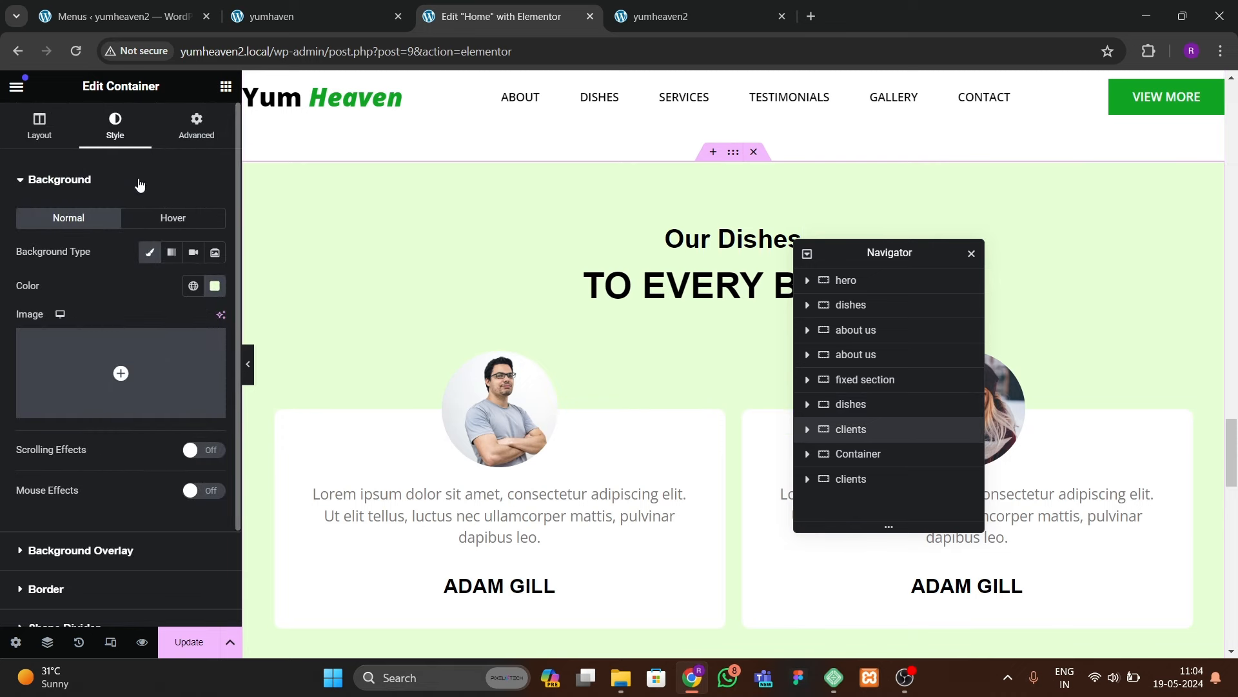
click(197, 126)
scroll(133, 458, down, 6)
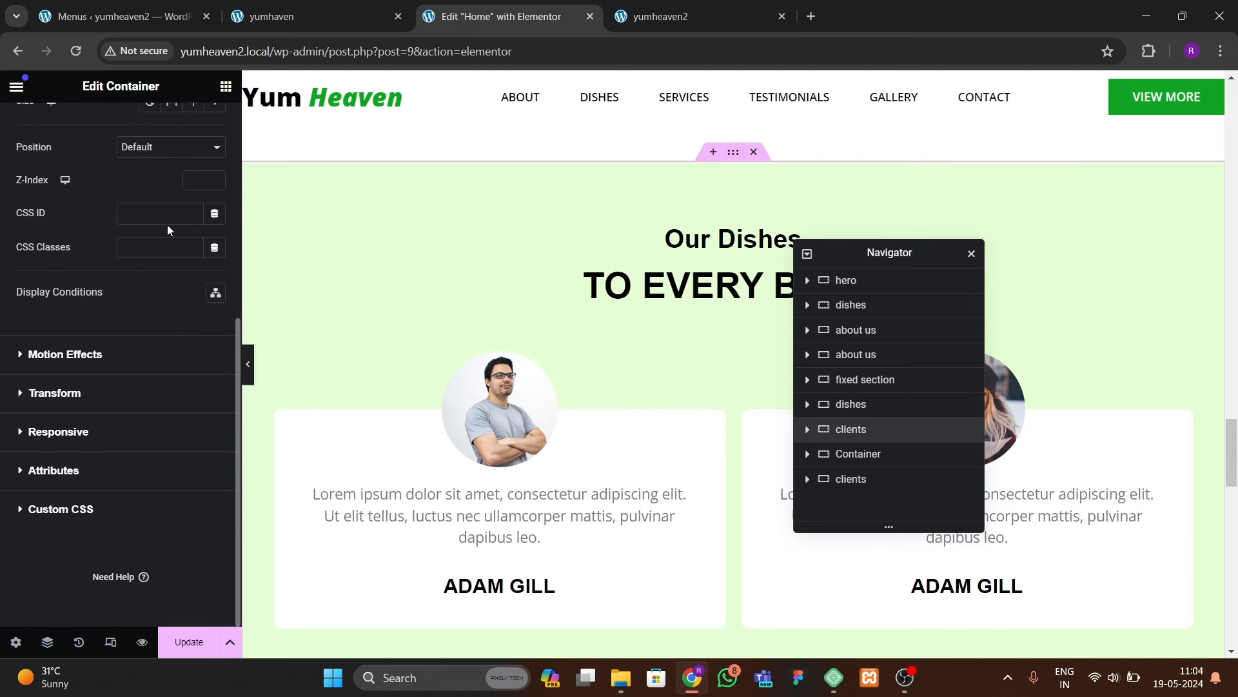
click(175, 223)
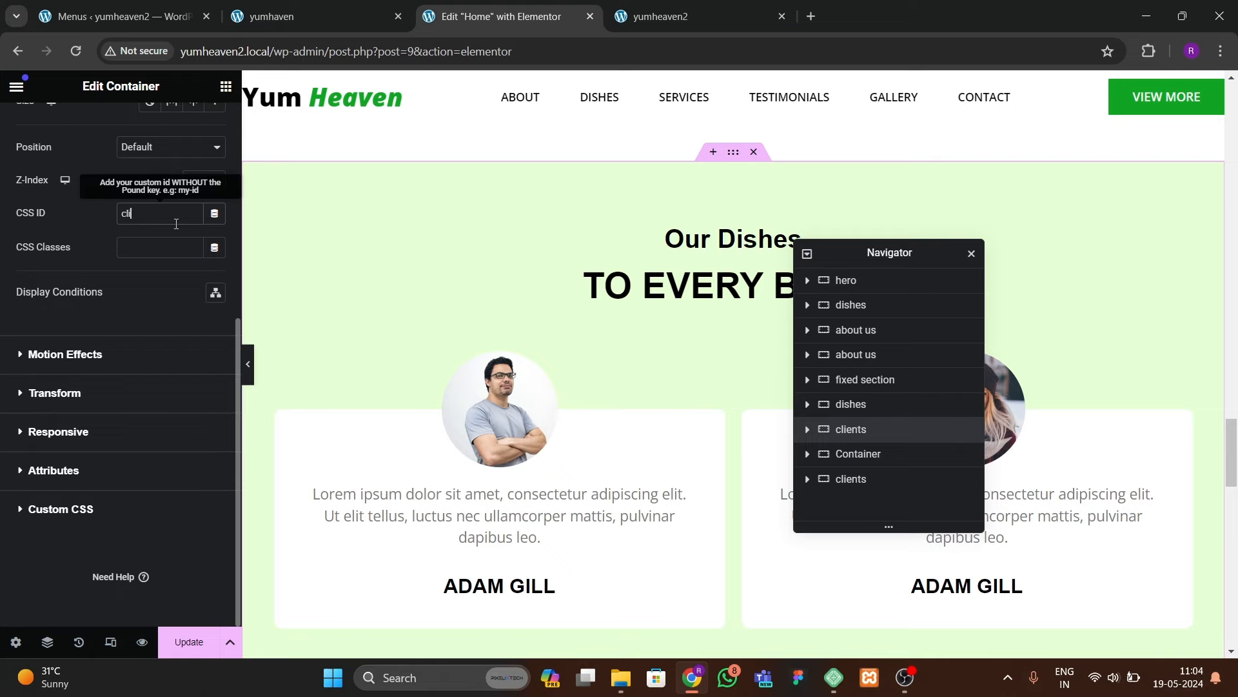
scroll(476, 371, down, 10)
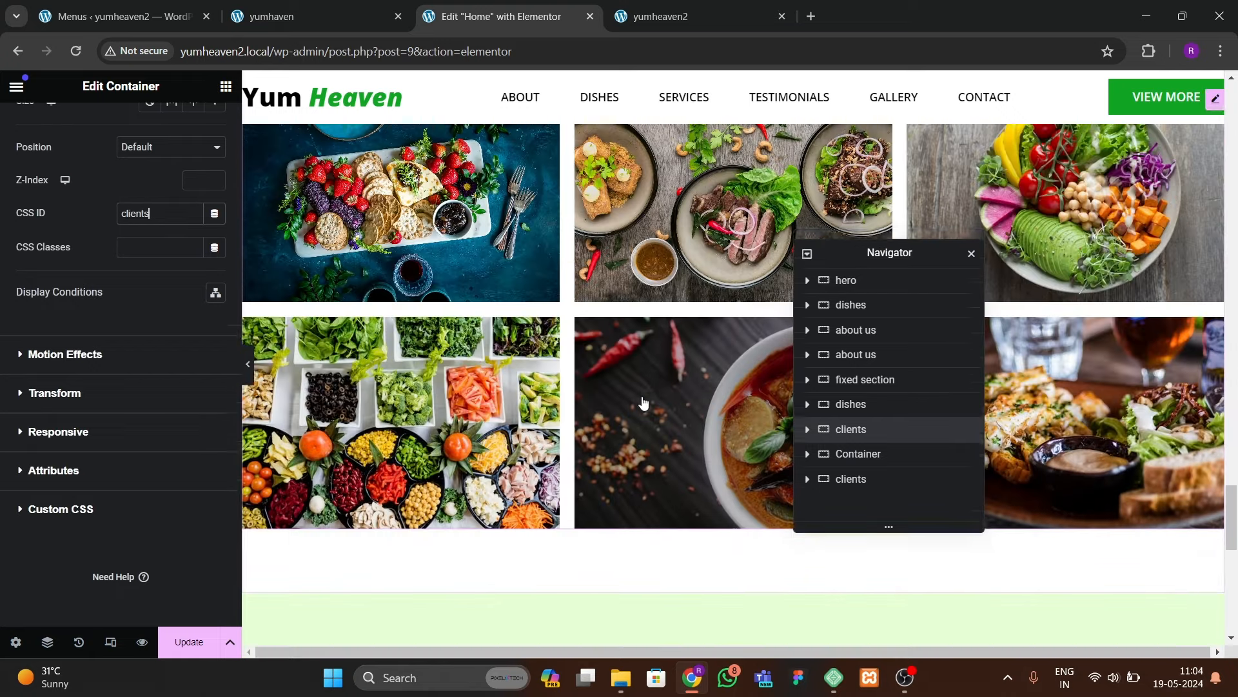
scroll(643, 404, up, 3)
Step: Give the gallery and contact containers the CSS IDs 'gallery' and 'contact'
click(663, 284)
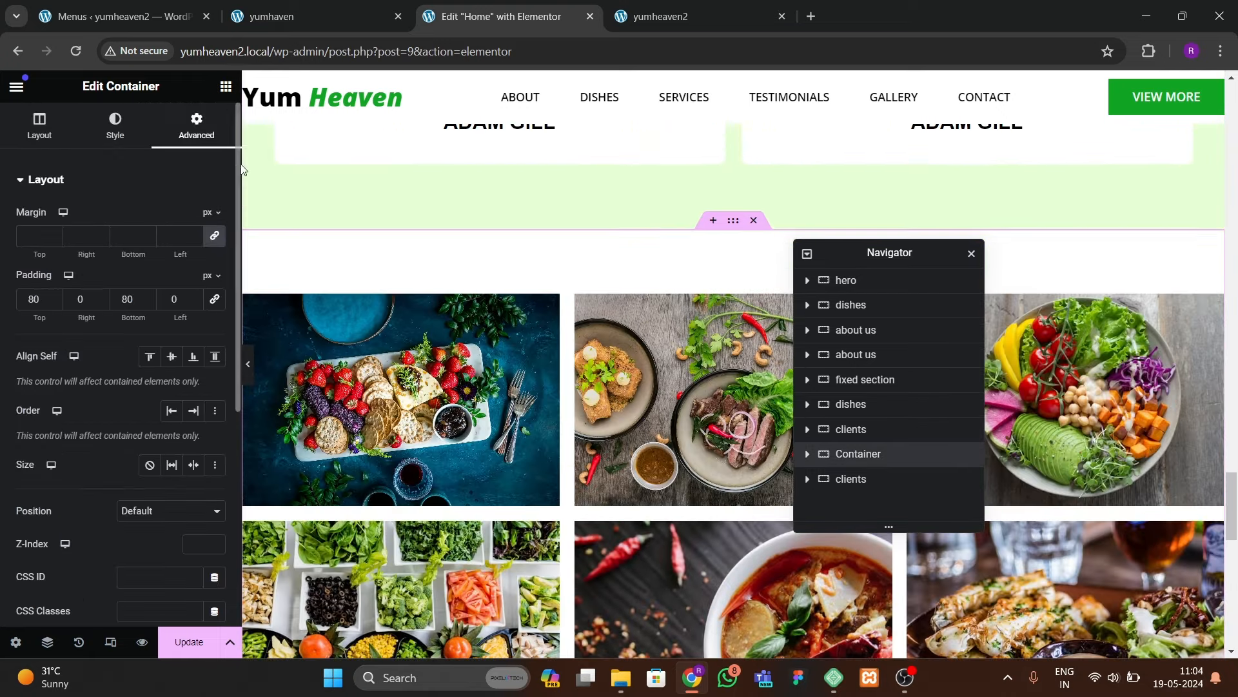
scroll(71, 365, down, 2)
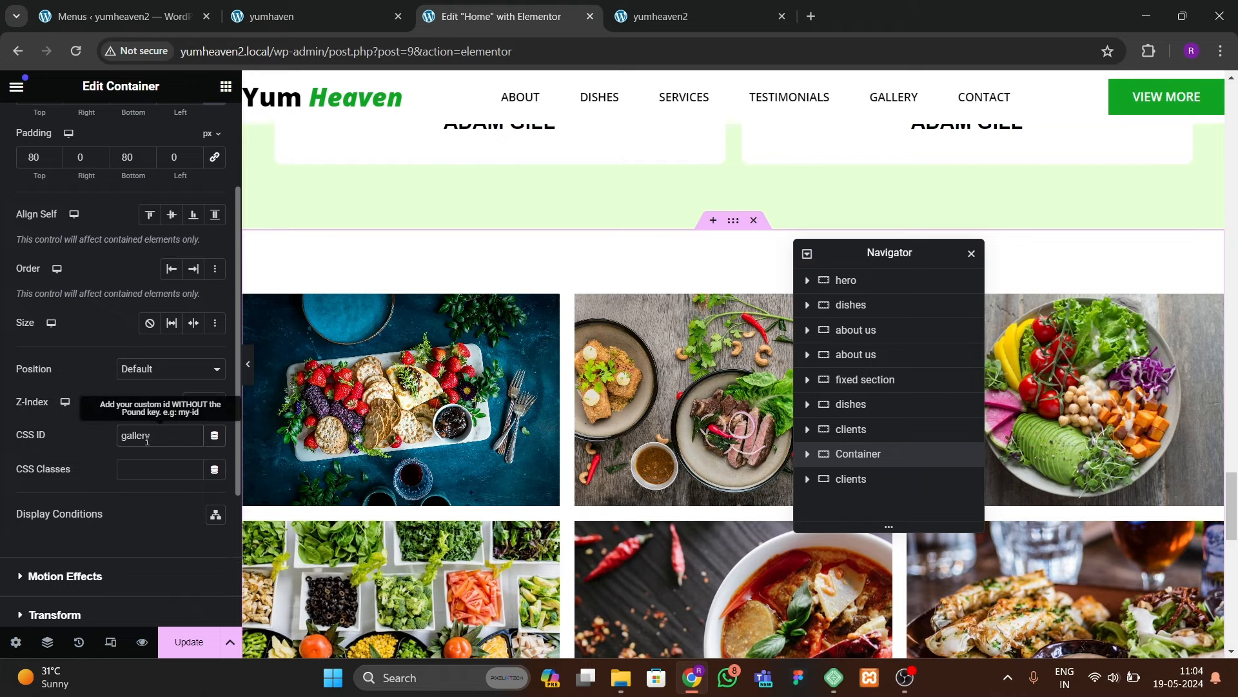
scroll(709, 258, down, 8)
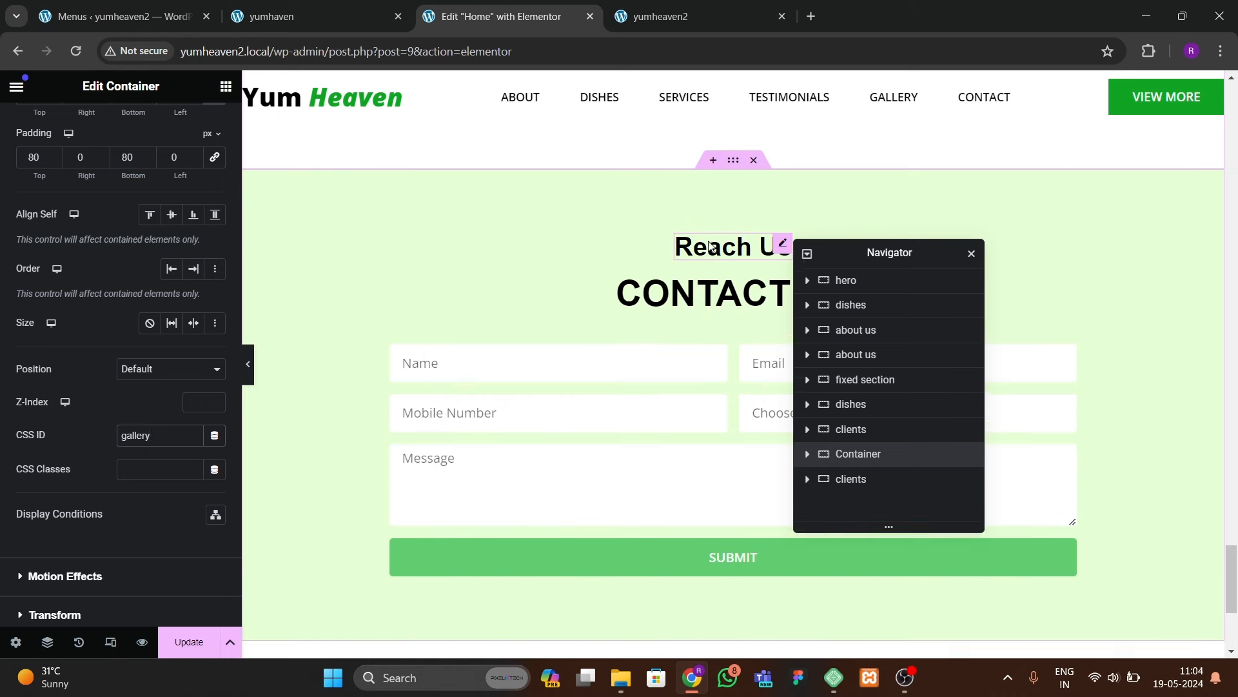
click(733, 159)
click(194, 122)
scroll(102, 428, down, 2)
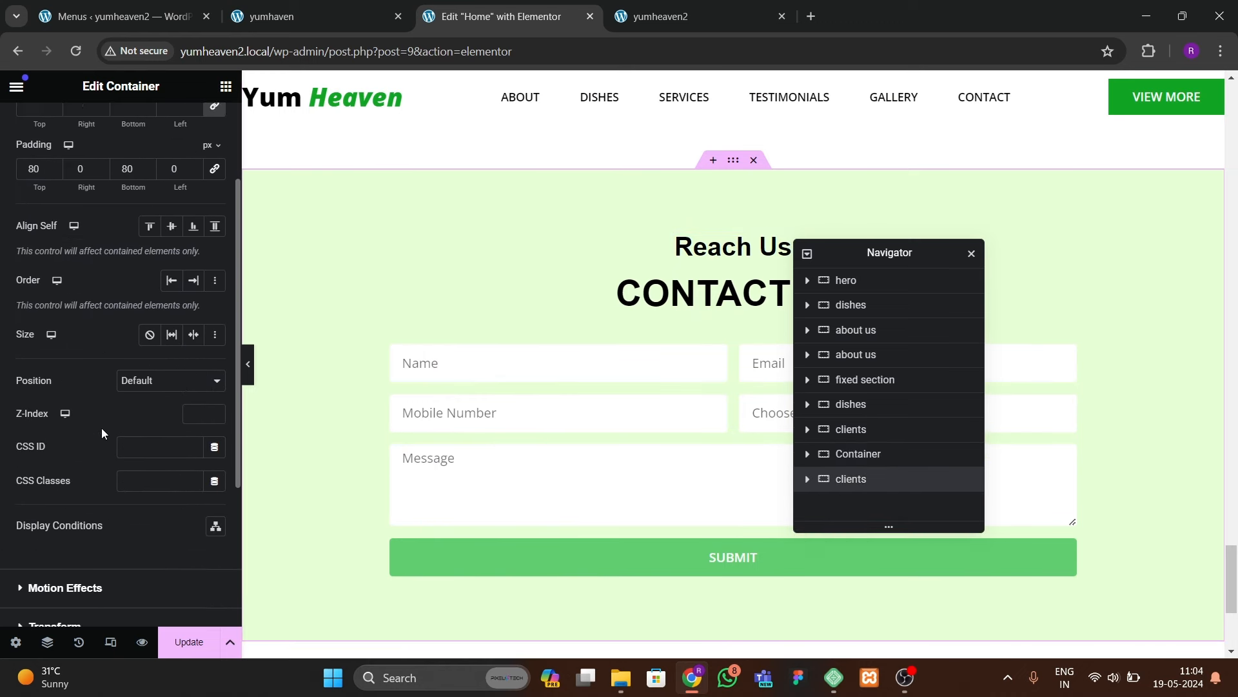
scroll(102, 427, down, 1)
click(128, 414)
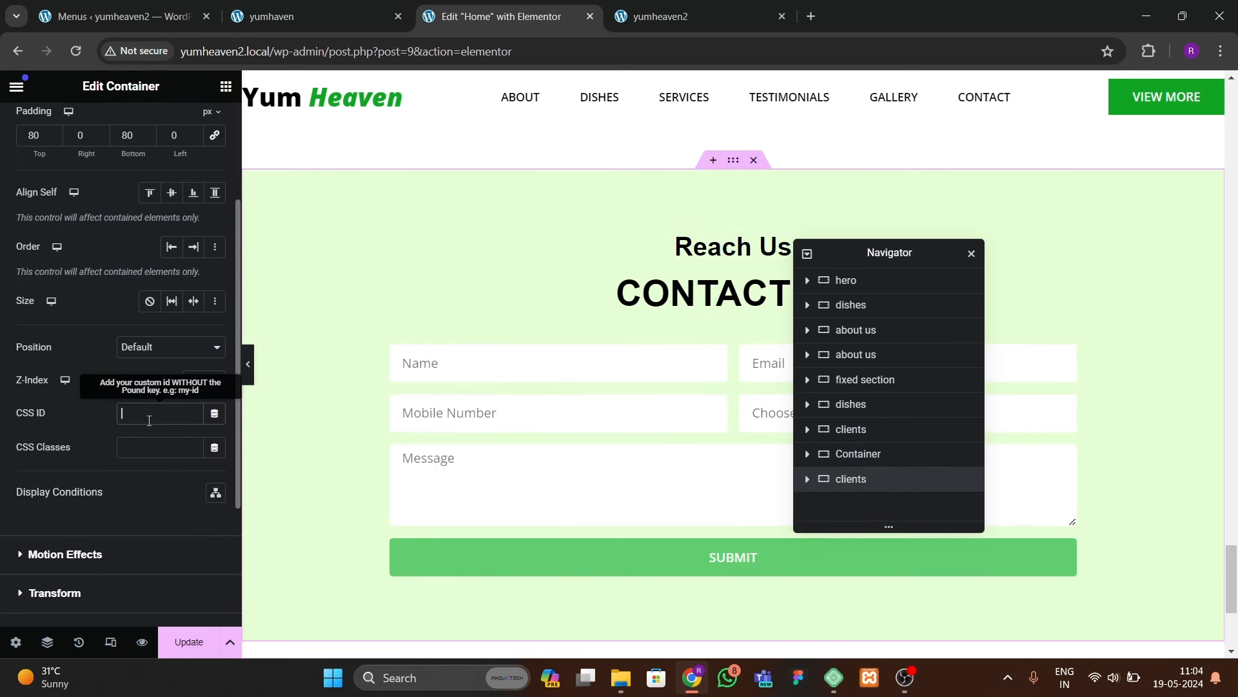
Step: Update the Home page and reload the live yumheaven2 site
click(189, 641)
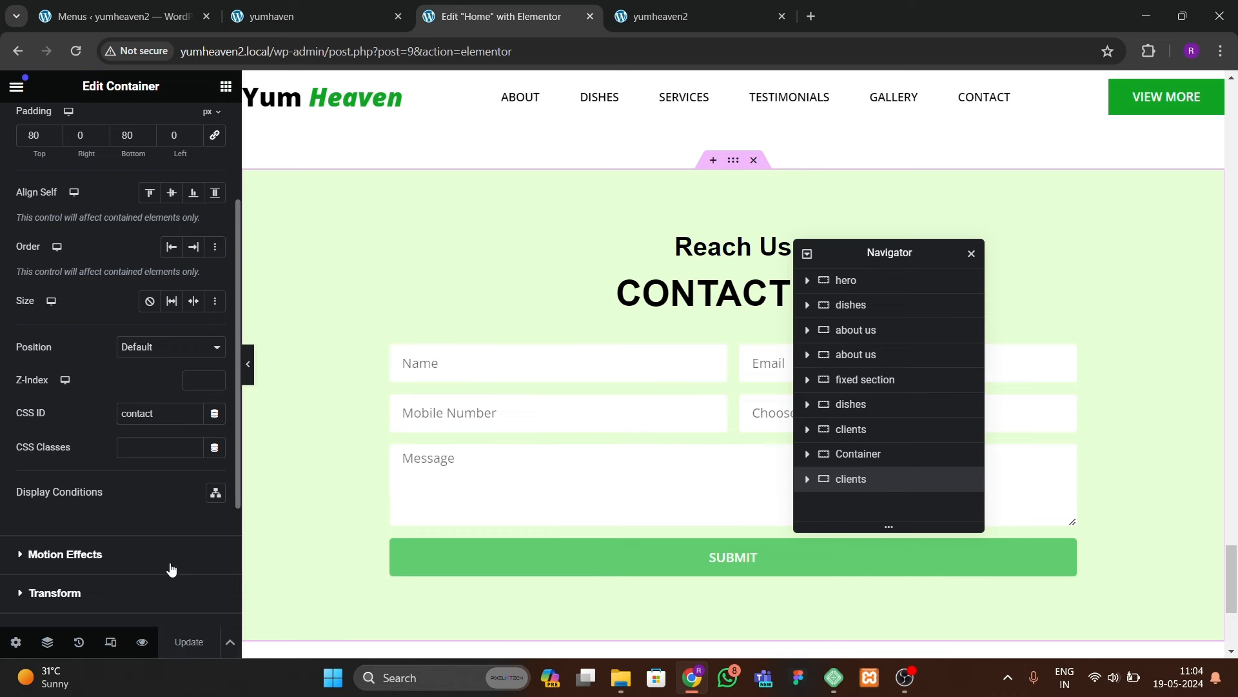
click(641, 22)
click(76, 51)
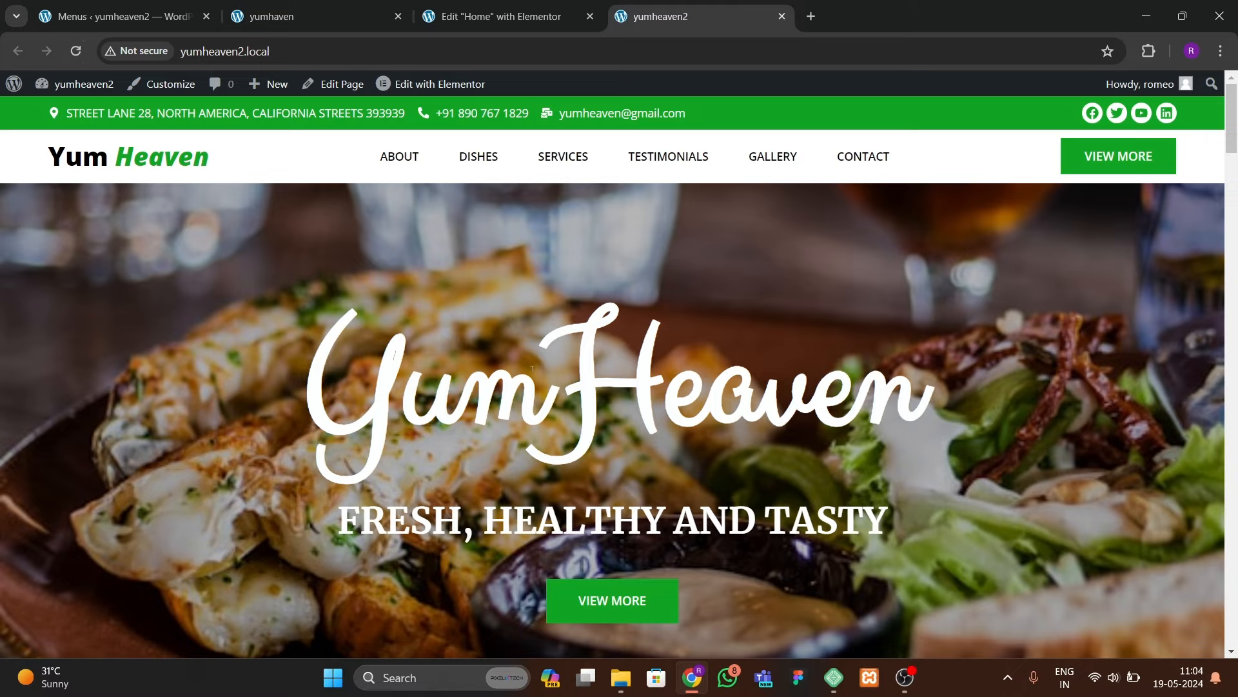
Step: Test the live site's DISHES, SERVICES, TESTIMONIALS, GALLERY and CONTACT menu links
click(476, 159)
click(571, 124)
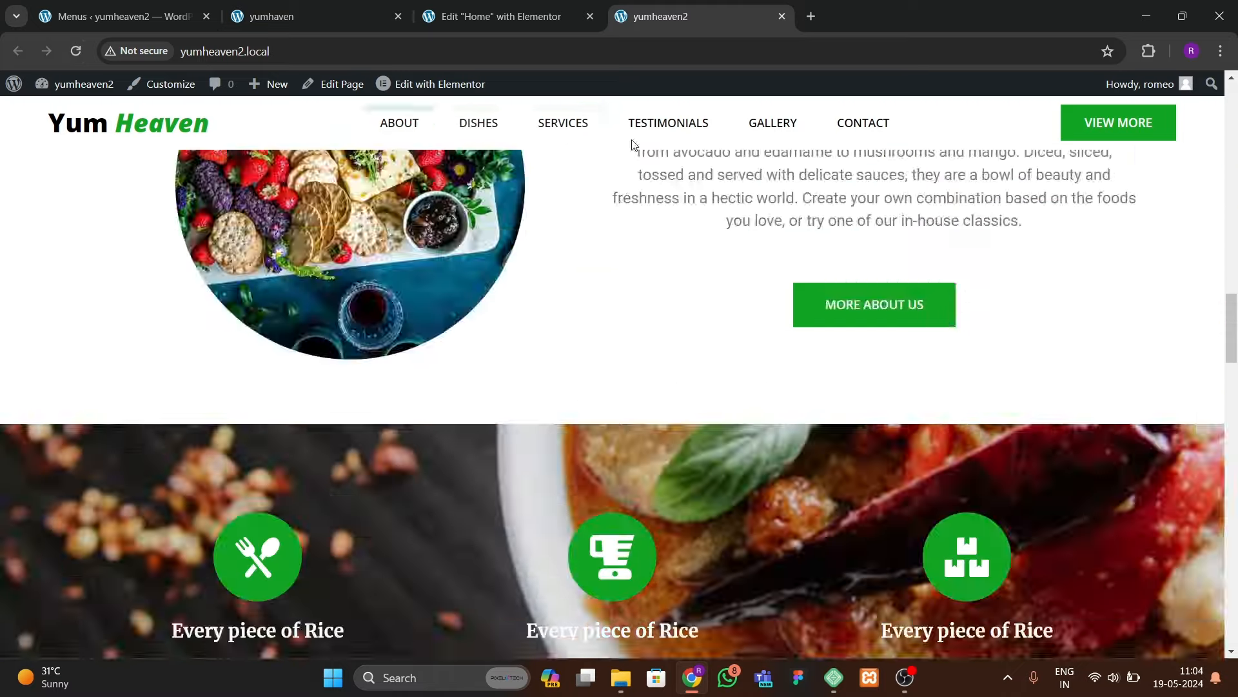
click(697, 137)
click(758, 129)
click(864, 124)
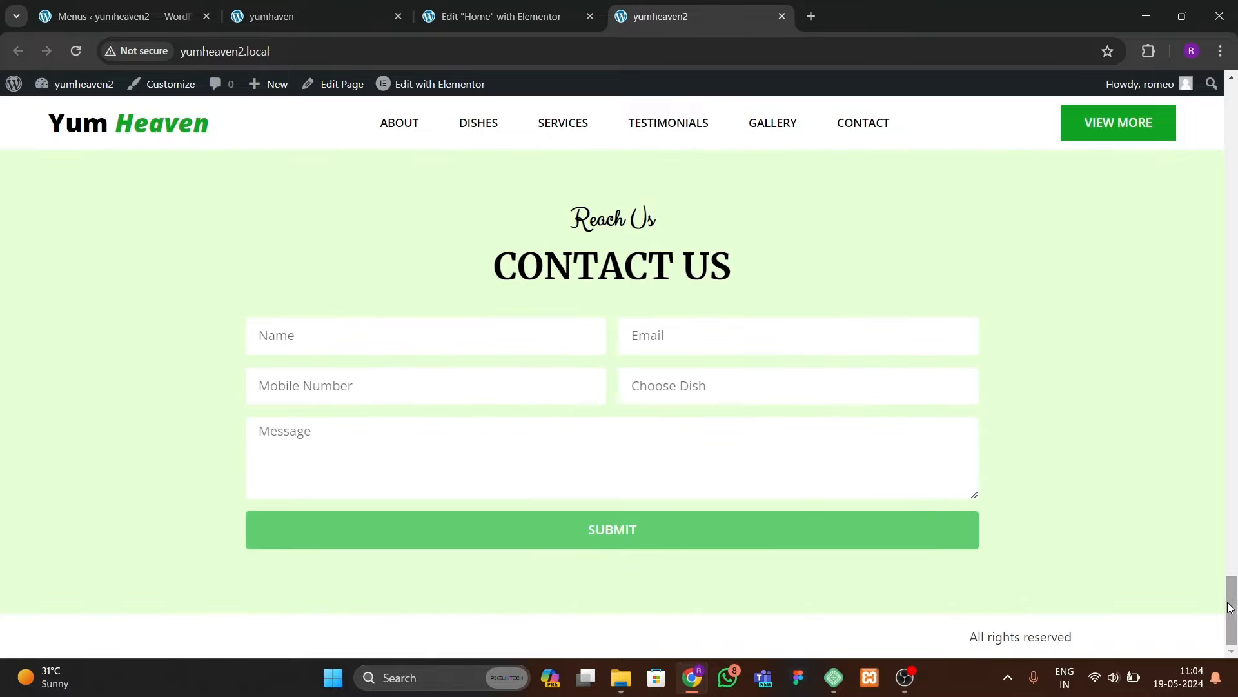
drag(1231, 605, 1197, 64)
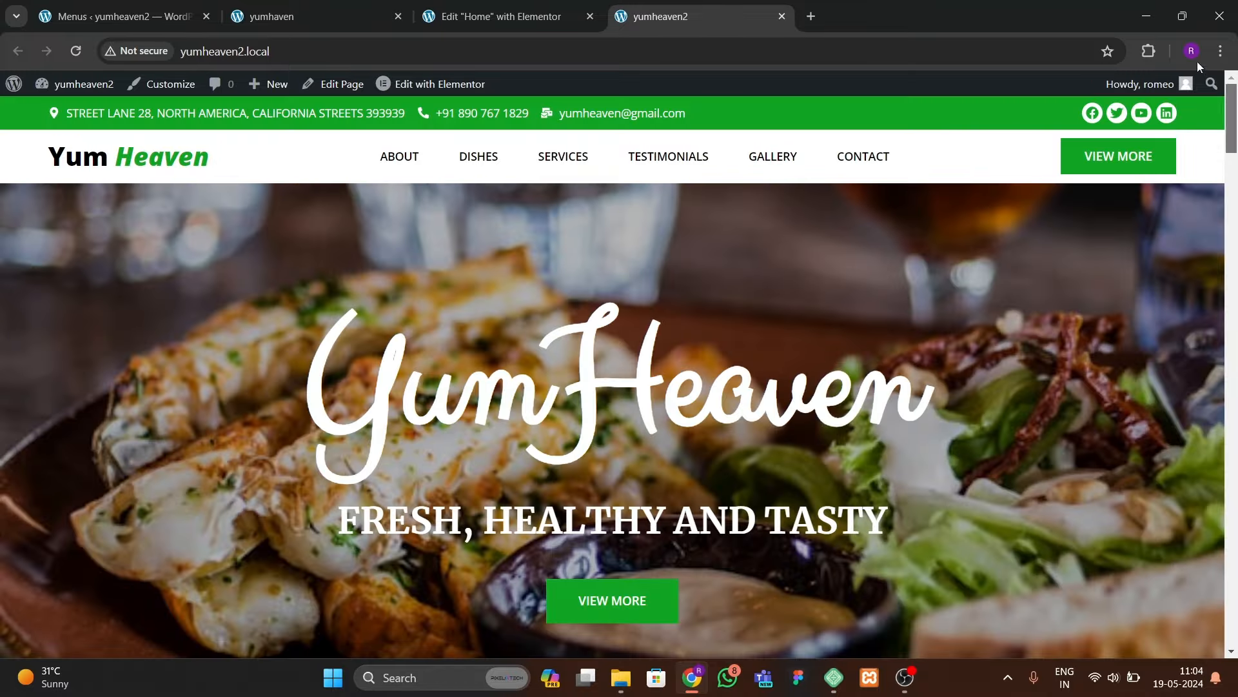
Step: Compare with the reference site, then bring up the Theme Builder link's options in WordPress admin
click(332, 18)
drag(1233, 143, 1228, 635)
click(516, 17)
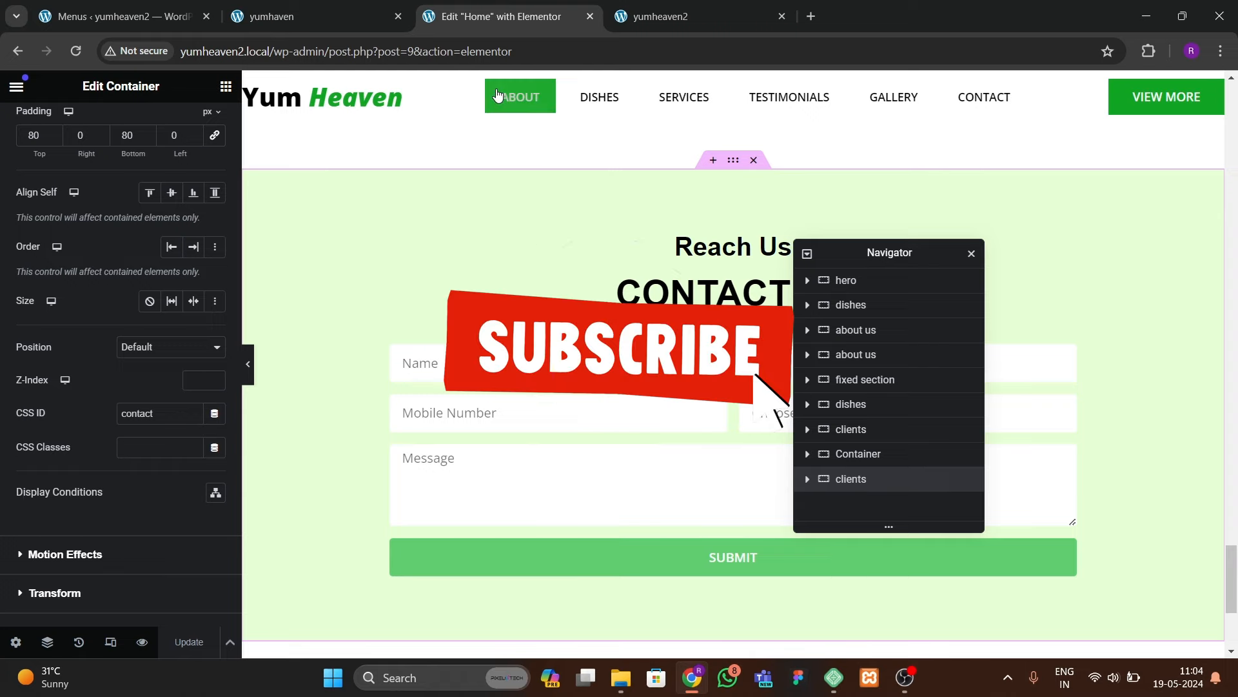
click(122, 16)
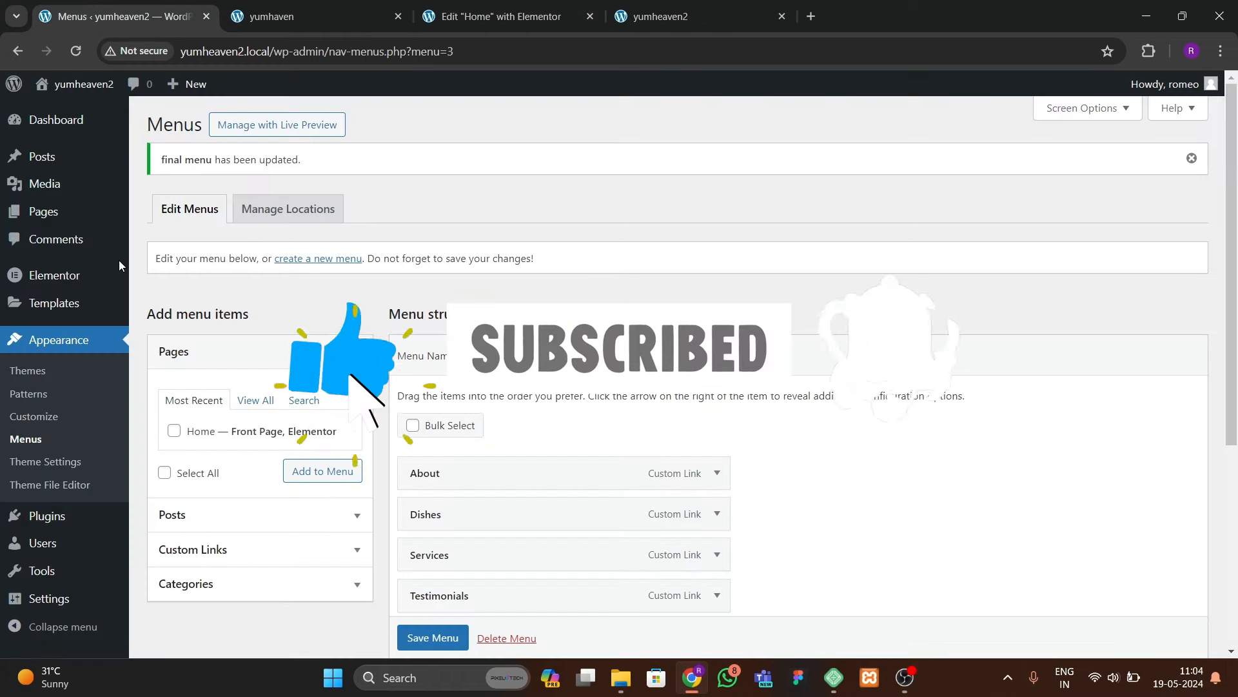
mouse_move(54, 303)
right_click(183, 353)
Step: Create a new blank Footer template in the Theme Builder
click(413, 365)
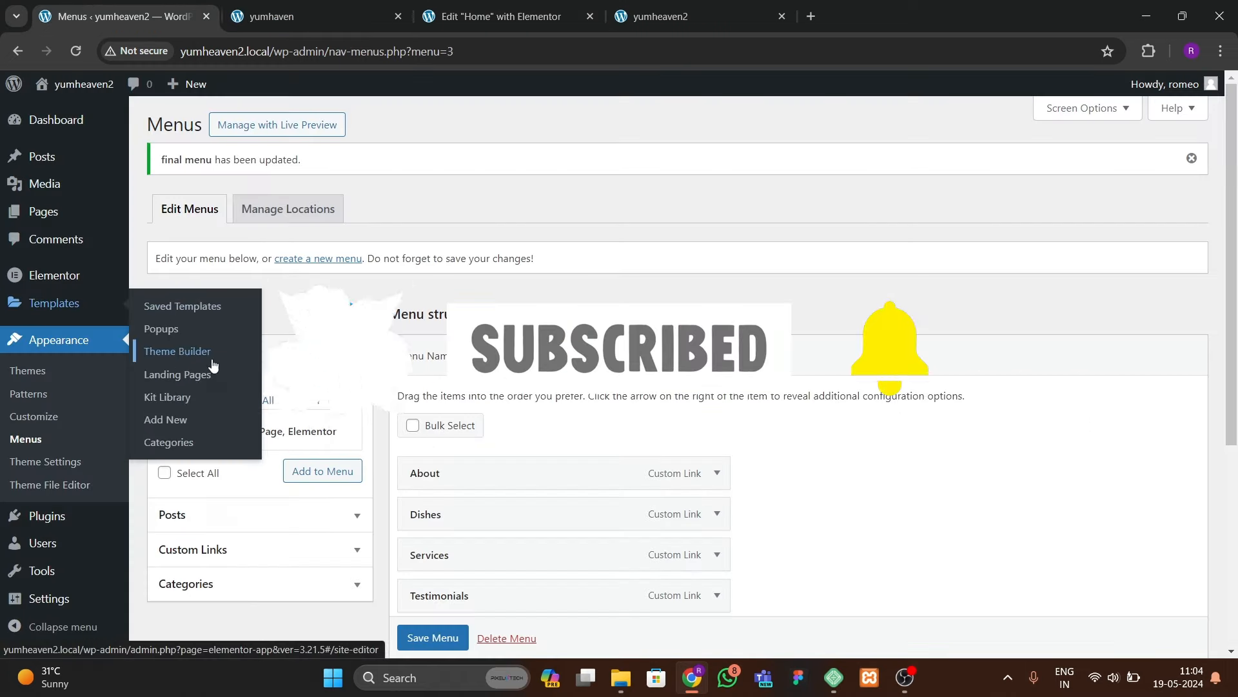
key(ctrl+Tab)
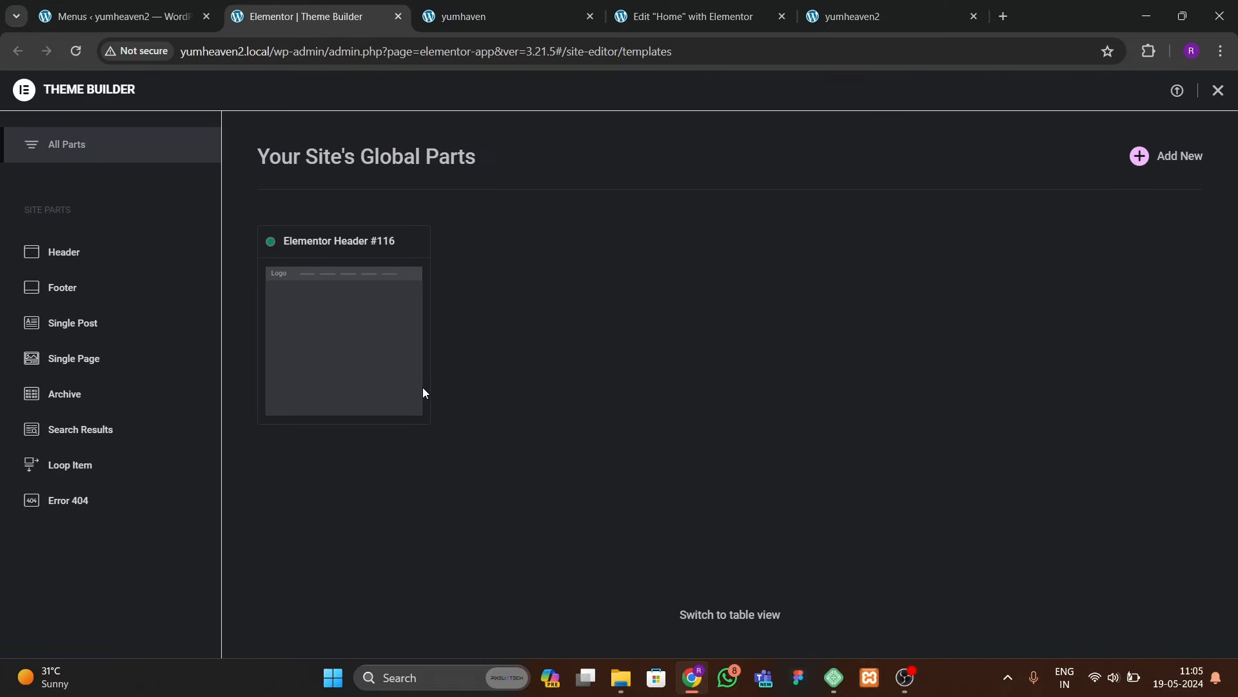
click(78, 295)
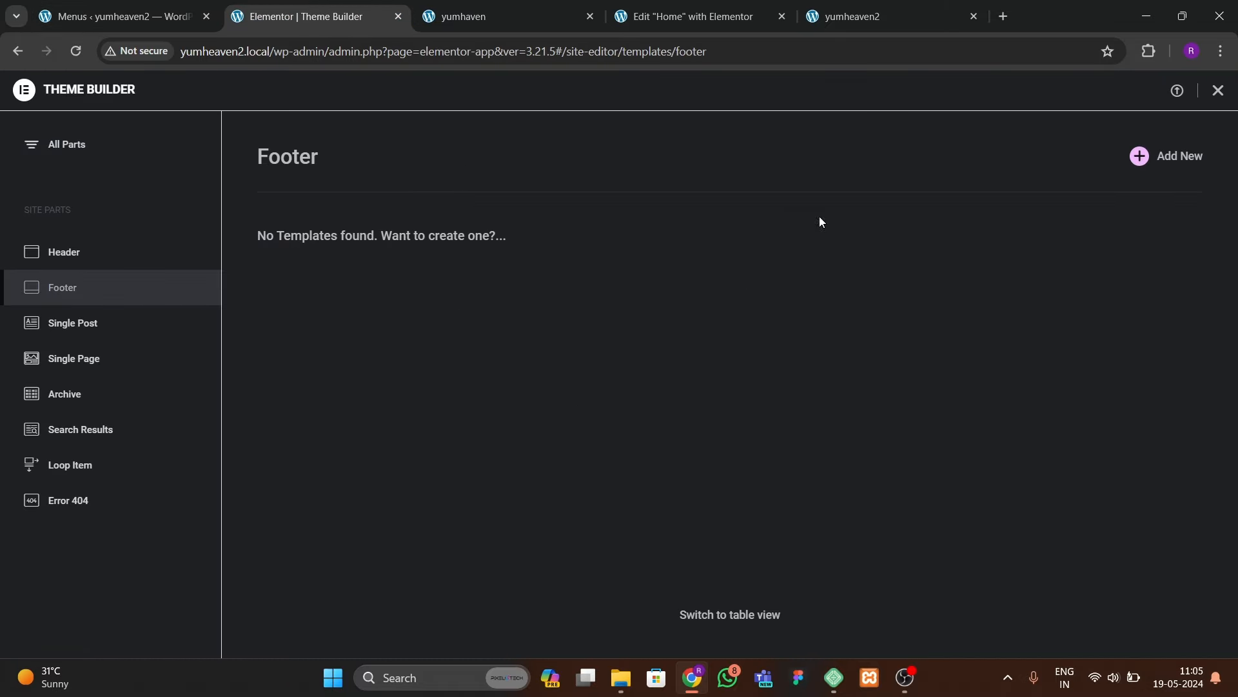
click(1139, 158)
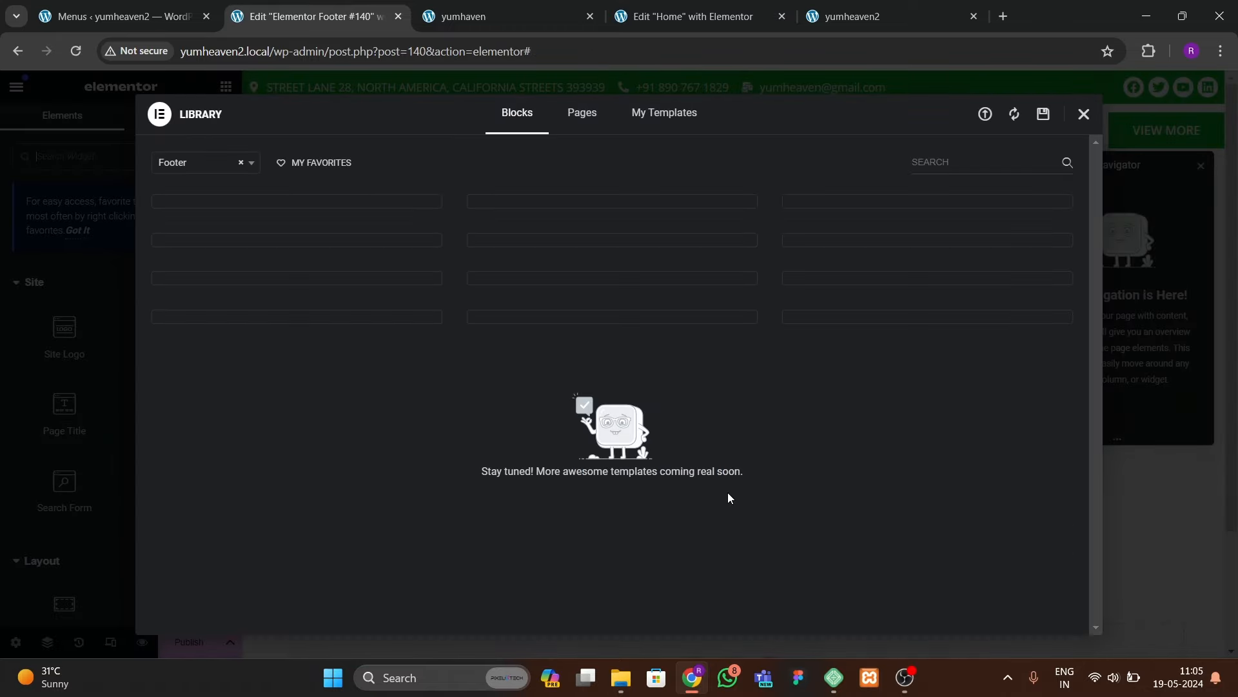
click(1083, 114)
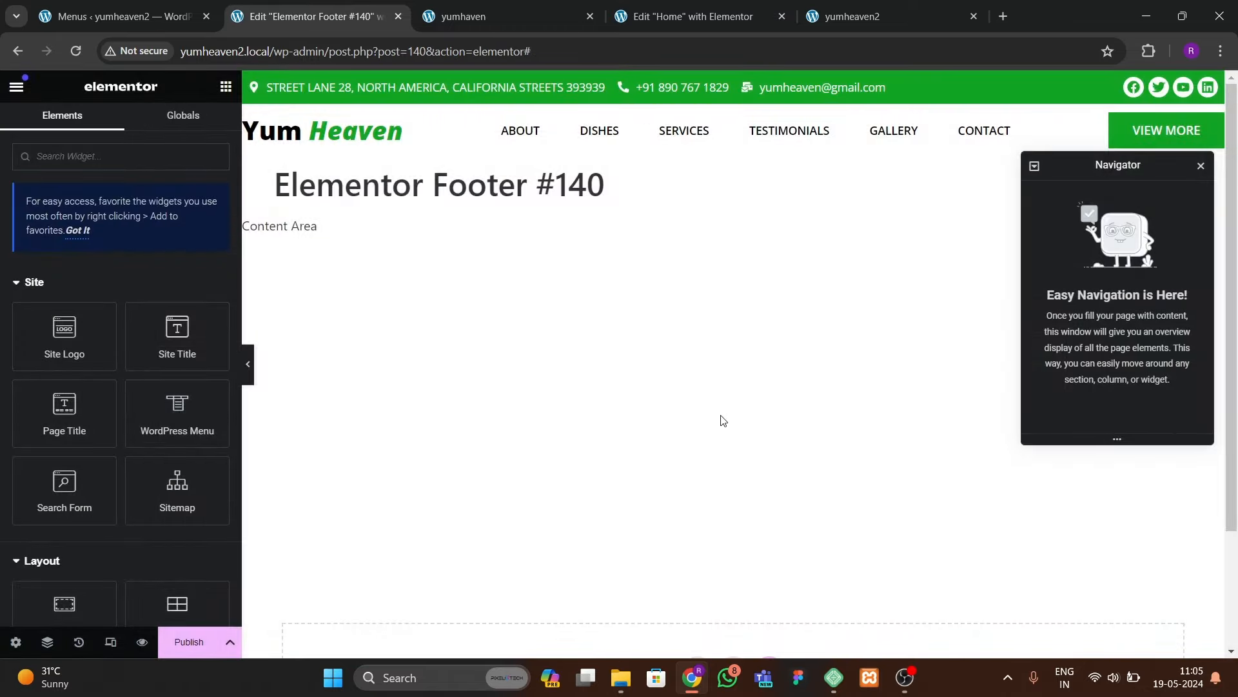
Step: Add a single-column flexbox container to the footer
scroll(533, 439, down, 2)
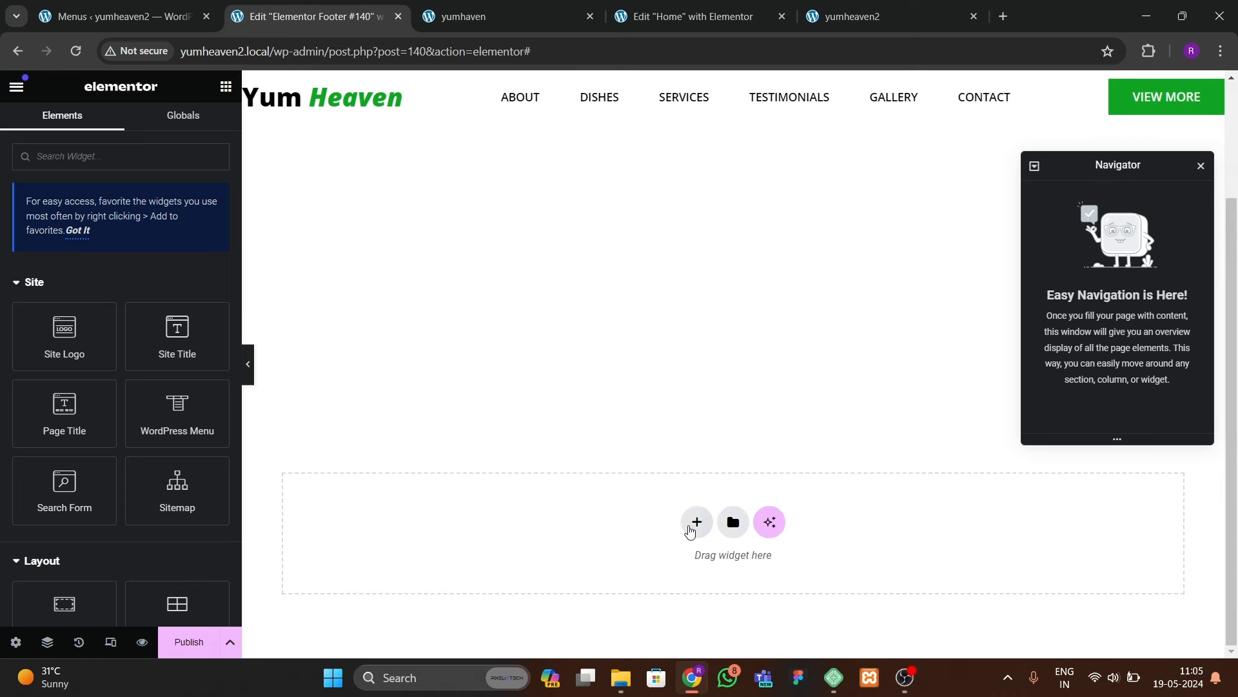
click(696, 522)
click(683, 568)
click(503, 560)
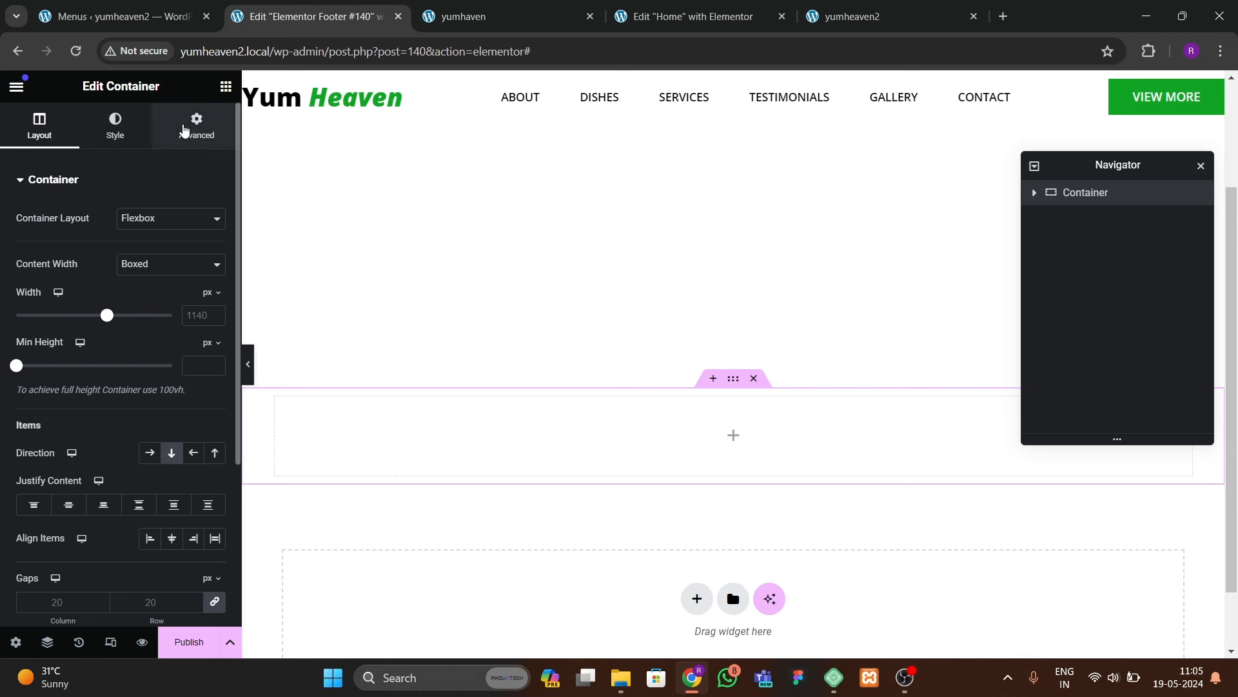
Step: Reset the container padding to 0 and give it the global green background
click(197, 126)
click(215, 300)
click(41, 129)
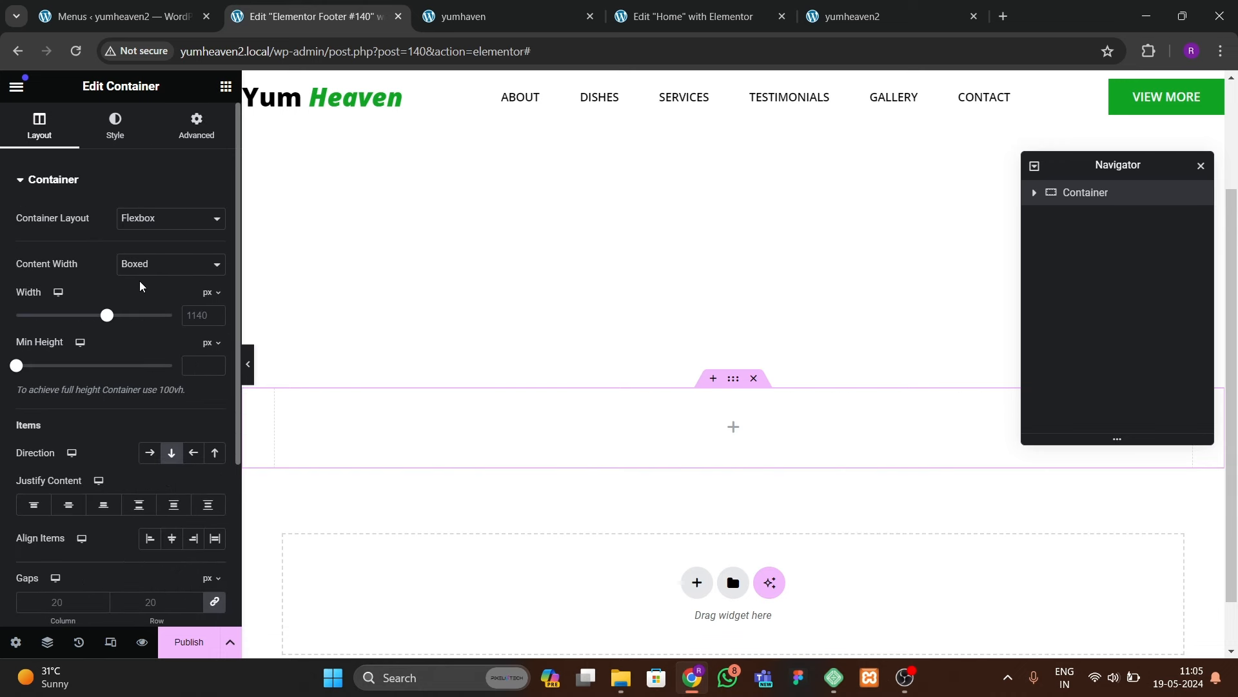
click(145, 140)
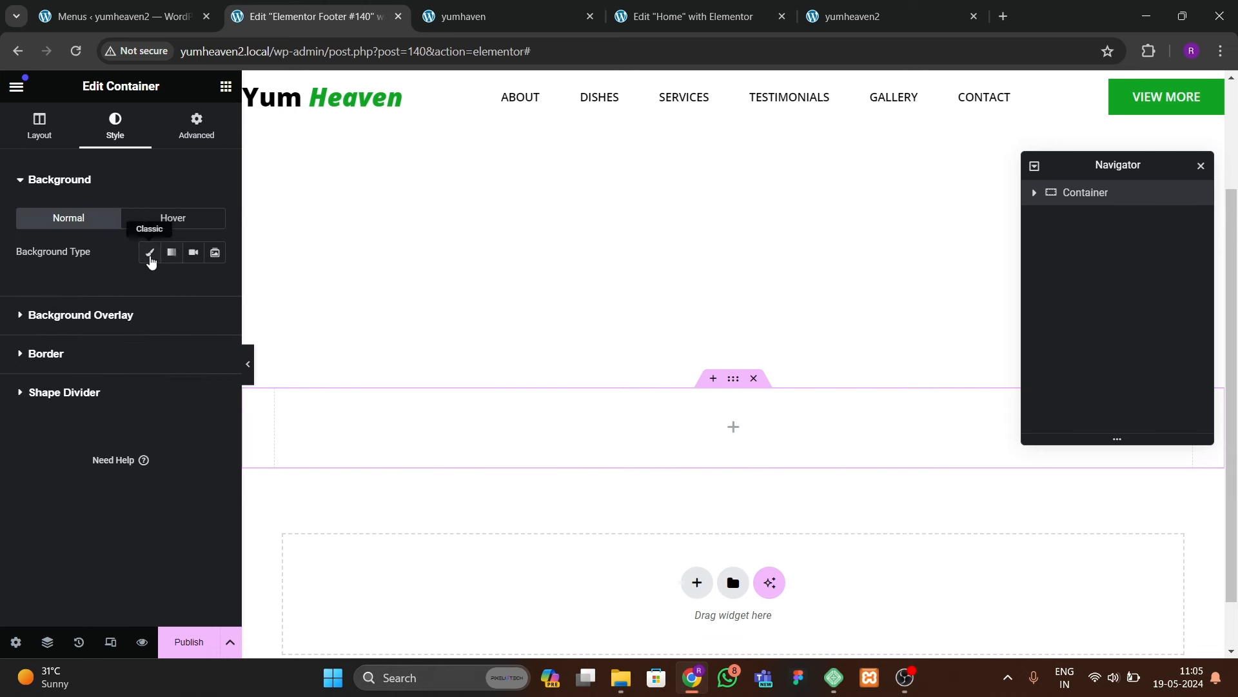
click(150, 252)
click(192, 286)
click(98, 489)
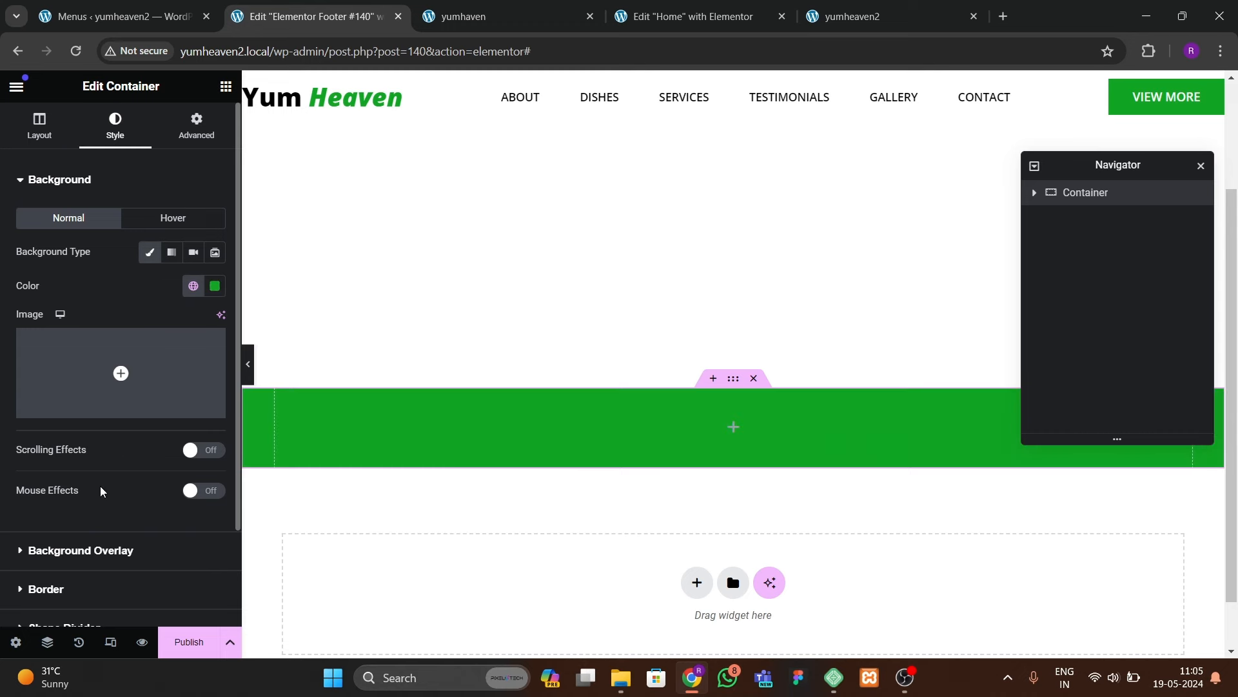
Step: Set the container's padding to 10 px on all four sides
click(193, 132)
click(213, 302)
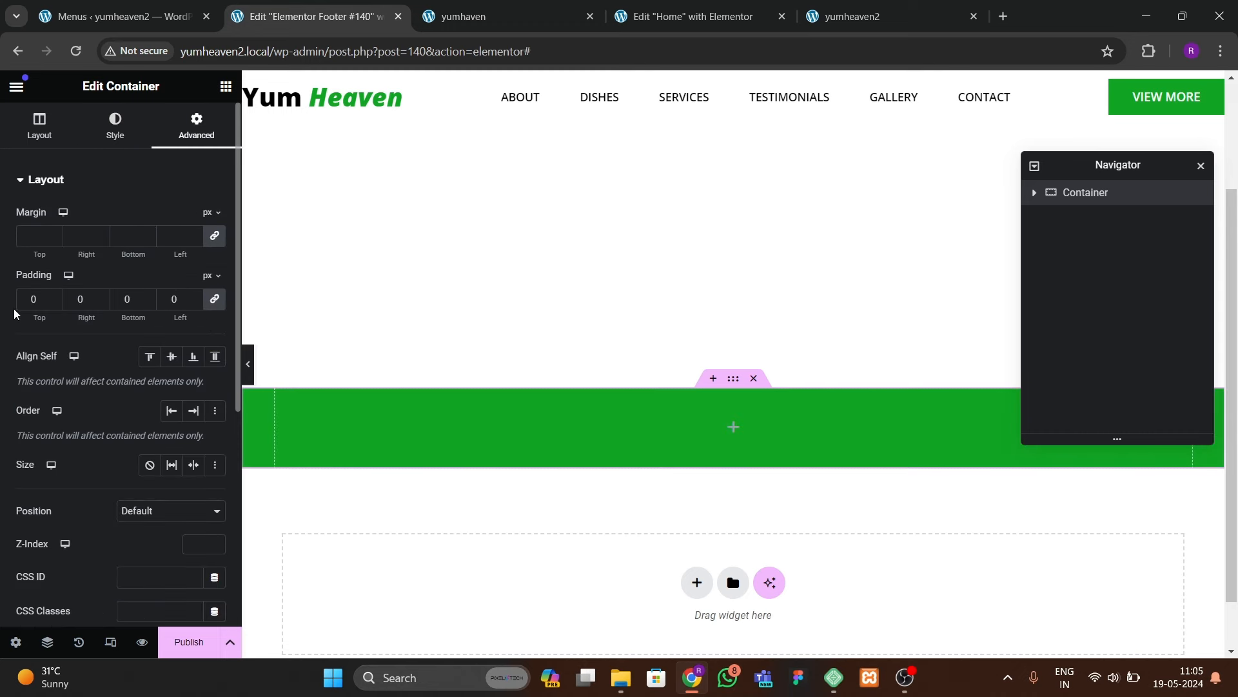
click(22, 318)
text(1)
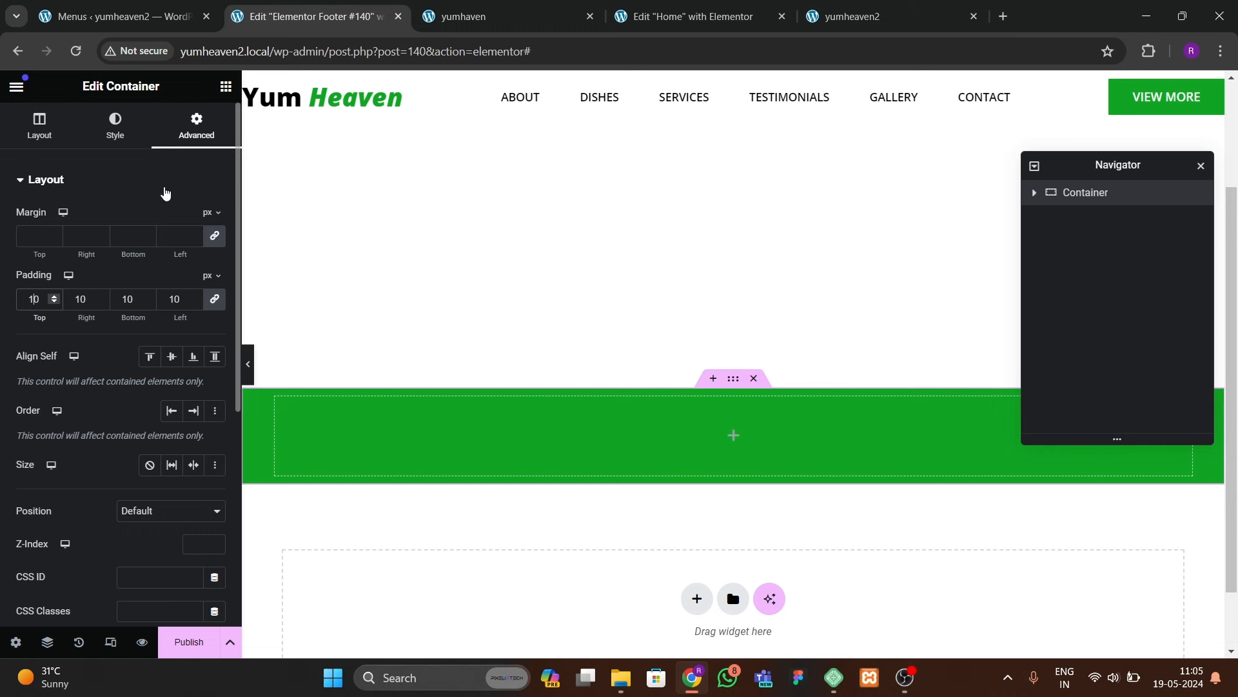
click(224, 89)
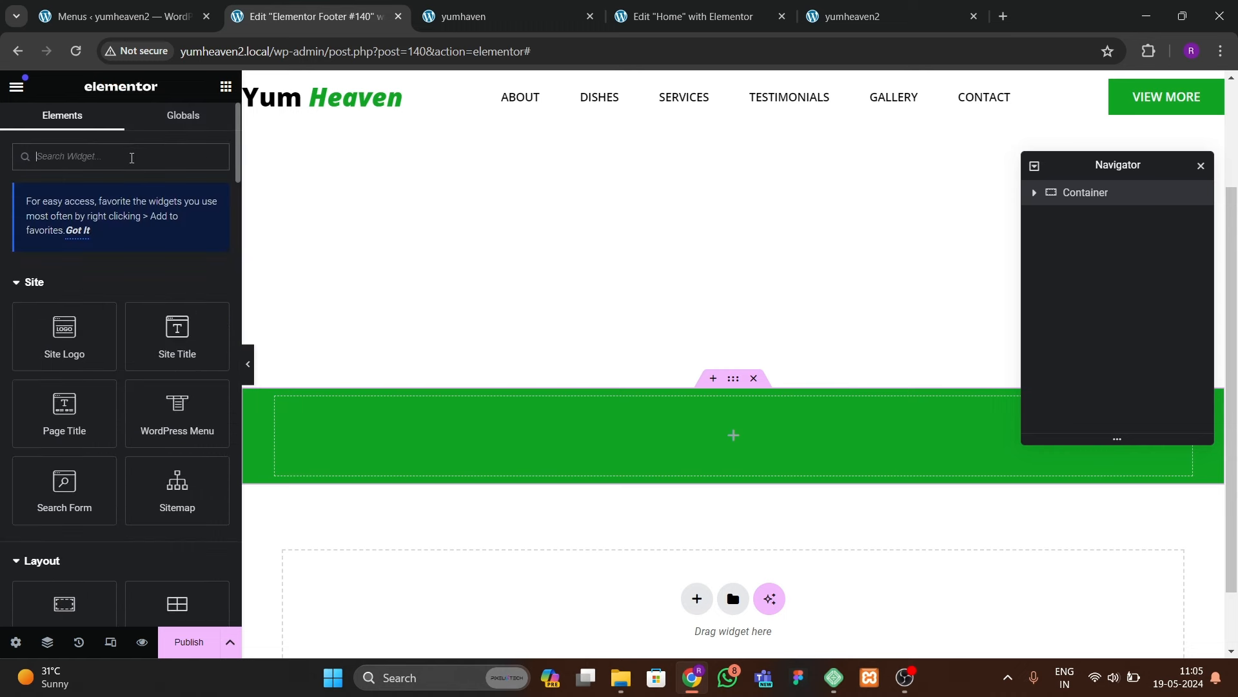
Step: Place an inline Icon List in the green container, keeping only one item
text(list)
drag(97, 307, 467, 445)
click(215, 218)
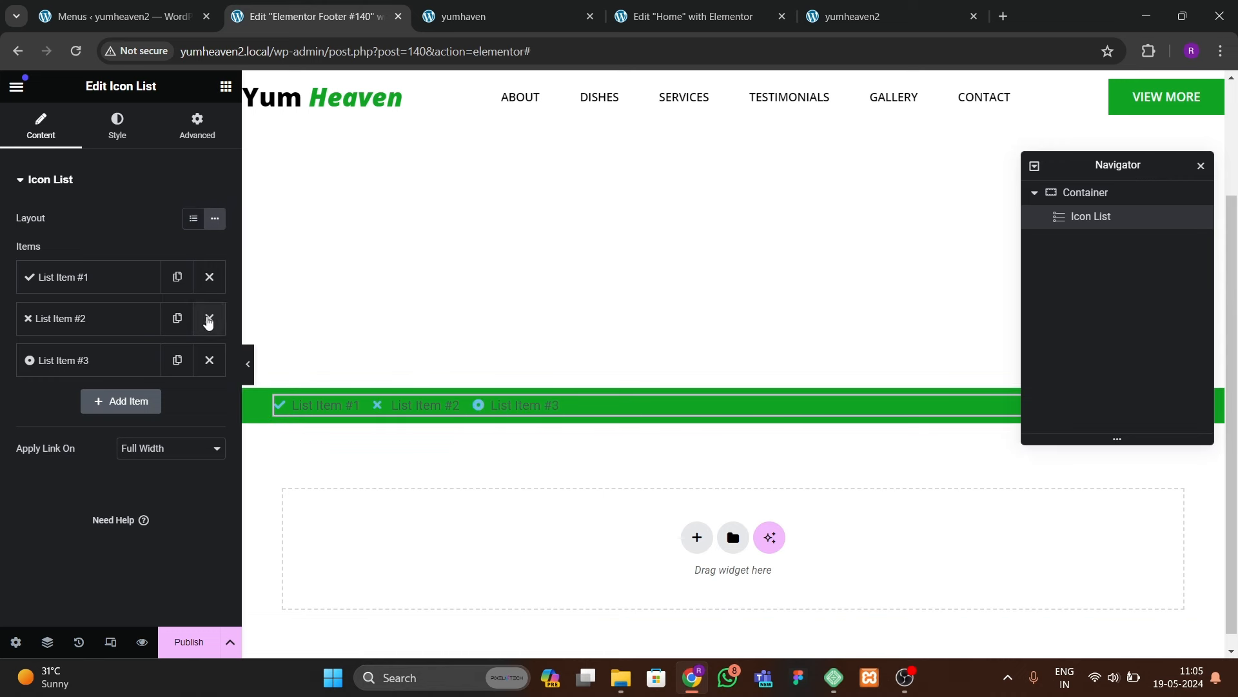
click(209, 318)
click(209, 318)
click(103, 276)
Step: Change the item text to 'Copyright Yumheaven 2024, All Rights Reserved'
drag(112, 340, 23, 343)
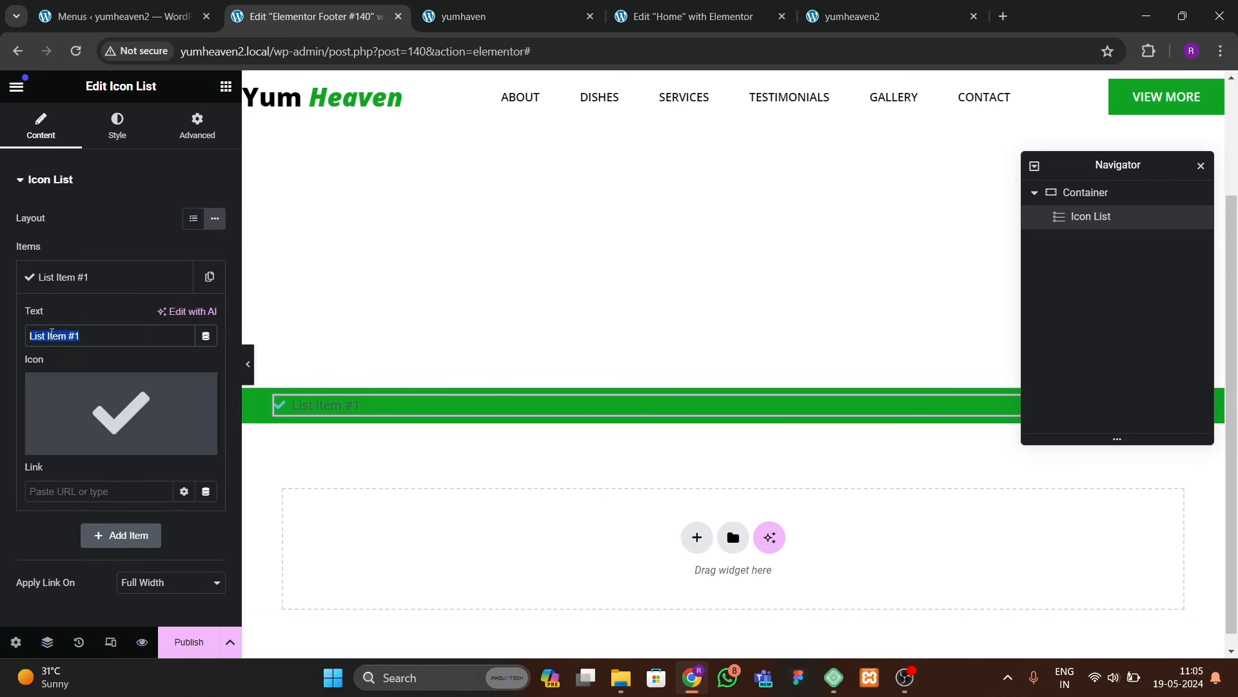
text(Copyright Yum)
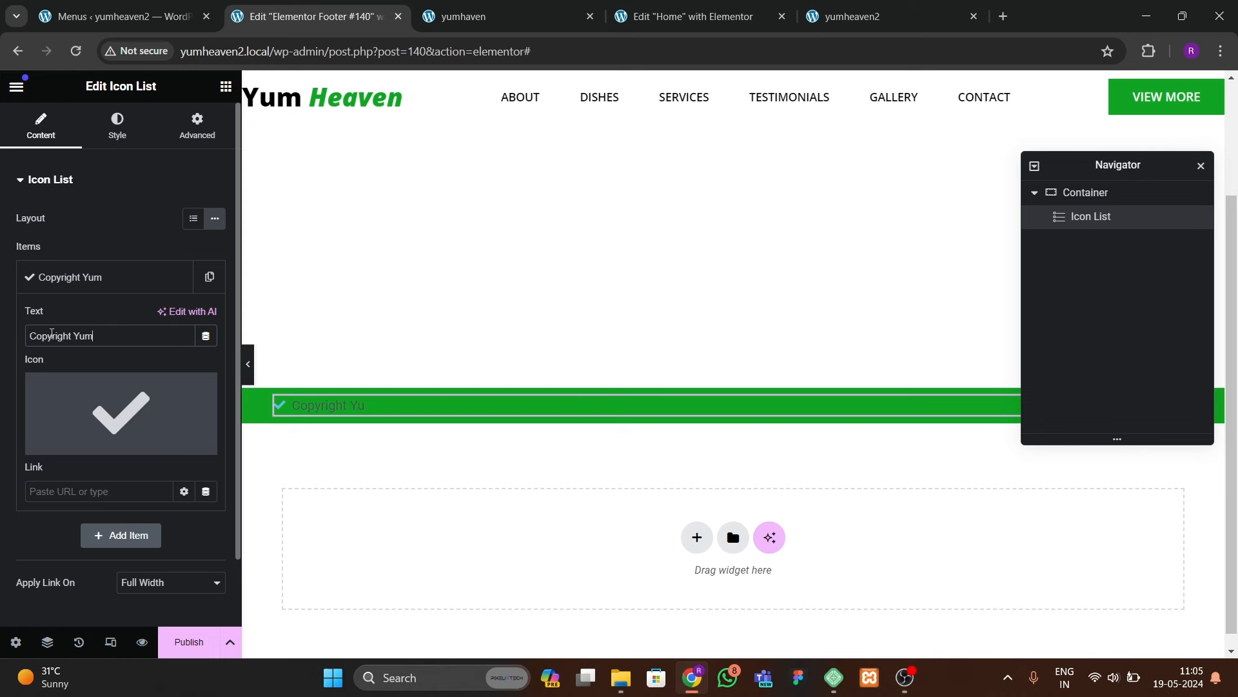
key(BackSpace)
key(BackSpace)
text(aven 2024, All )
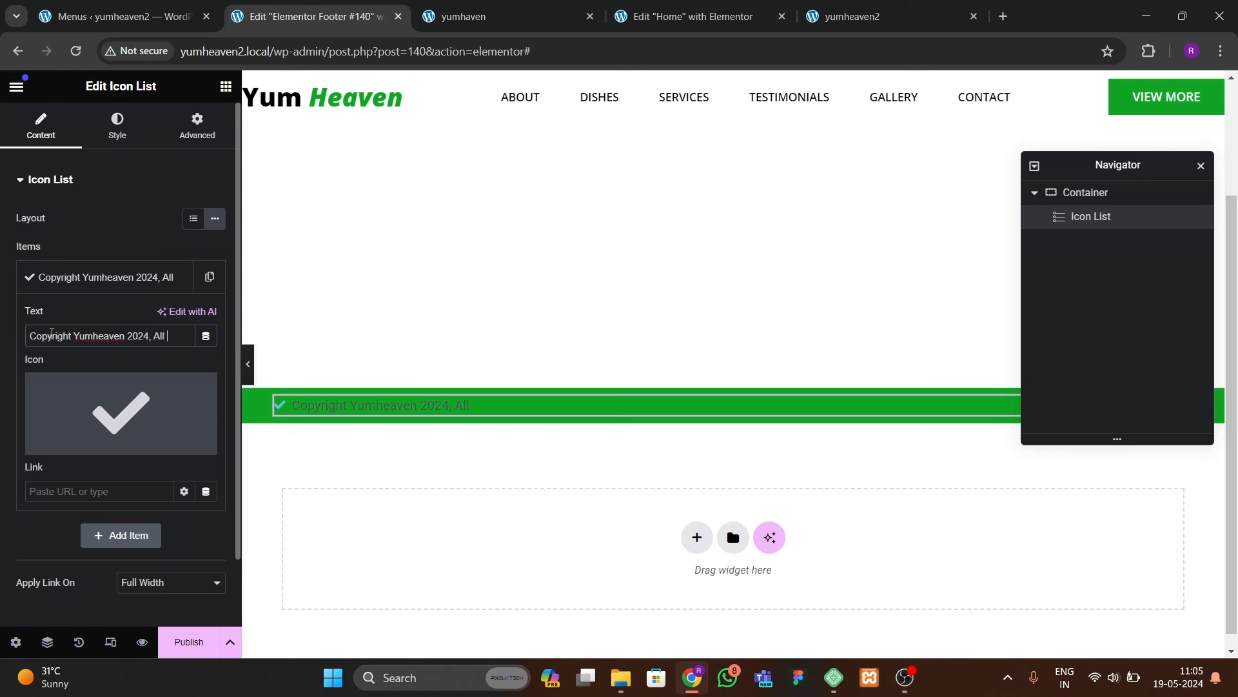
text(Rish)
text(ts R)
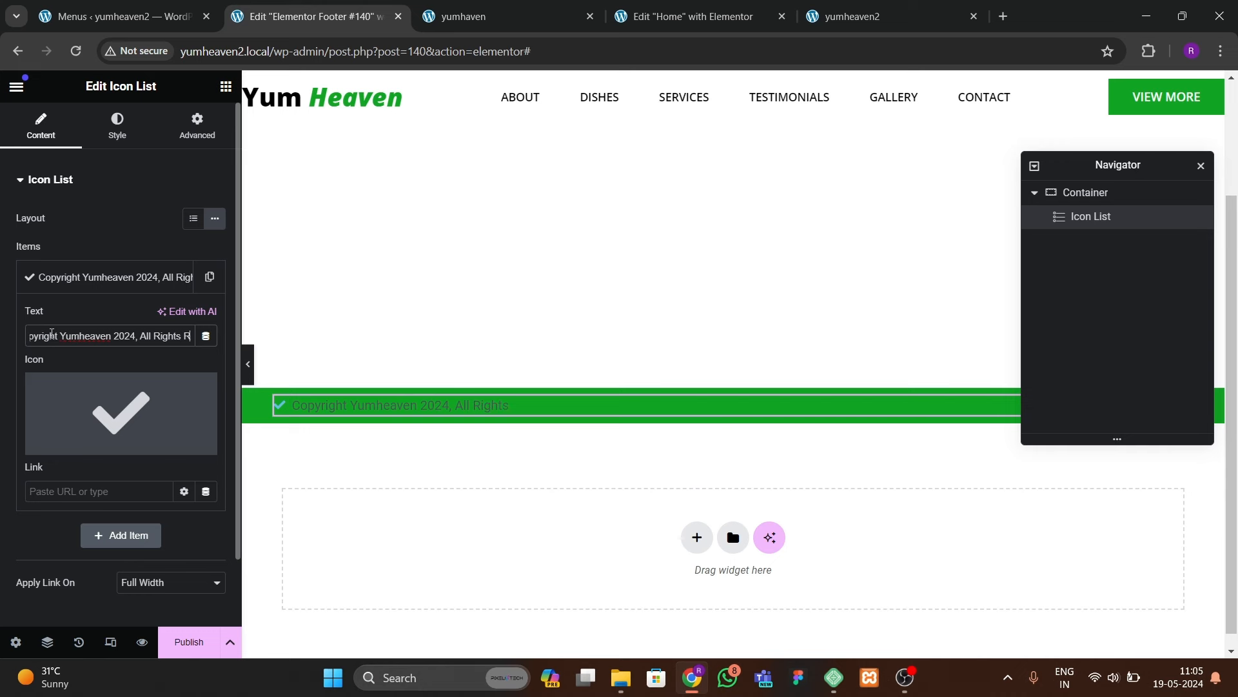
text(eserved)
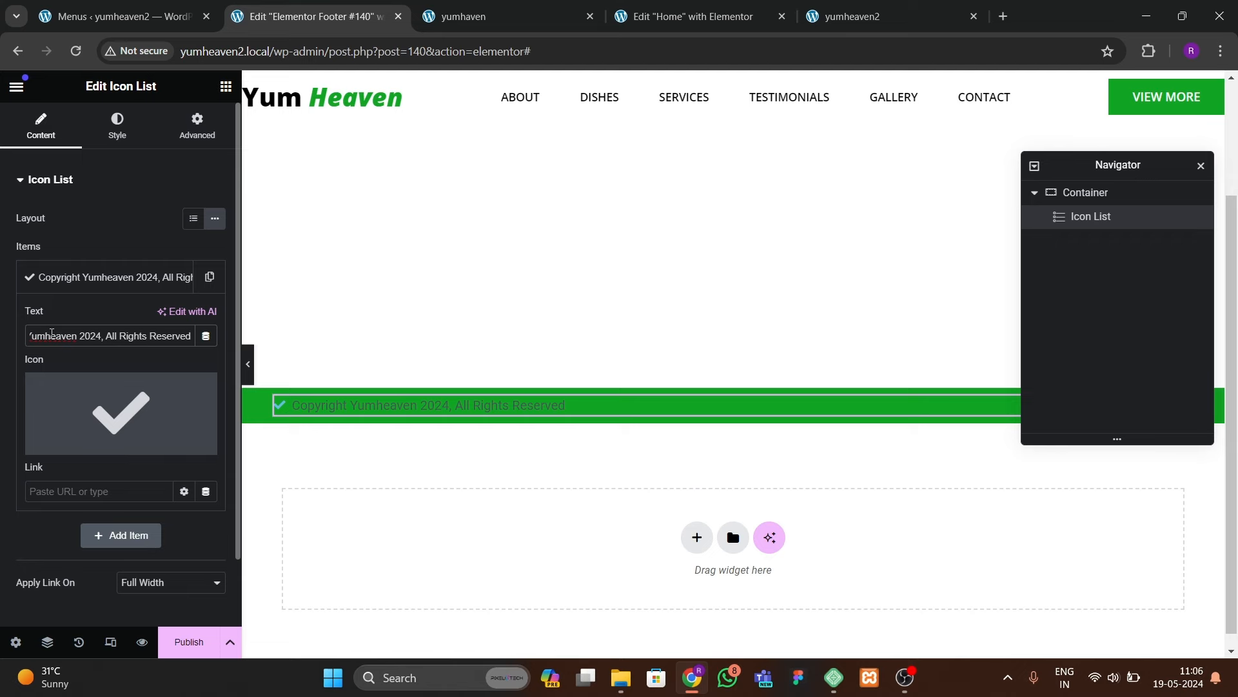
Step: Replace the item's checkmark with the solid copyright icon from the Icon Library
click(121, 412)
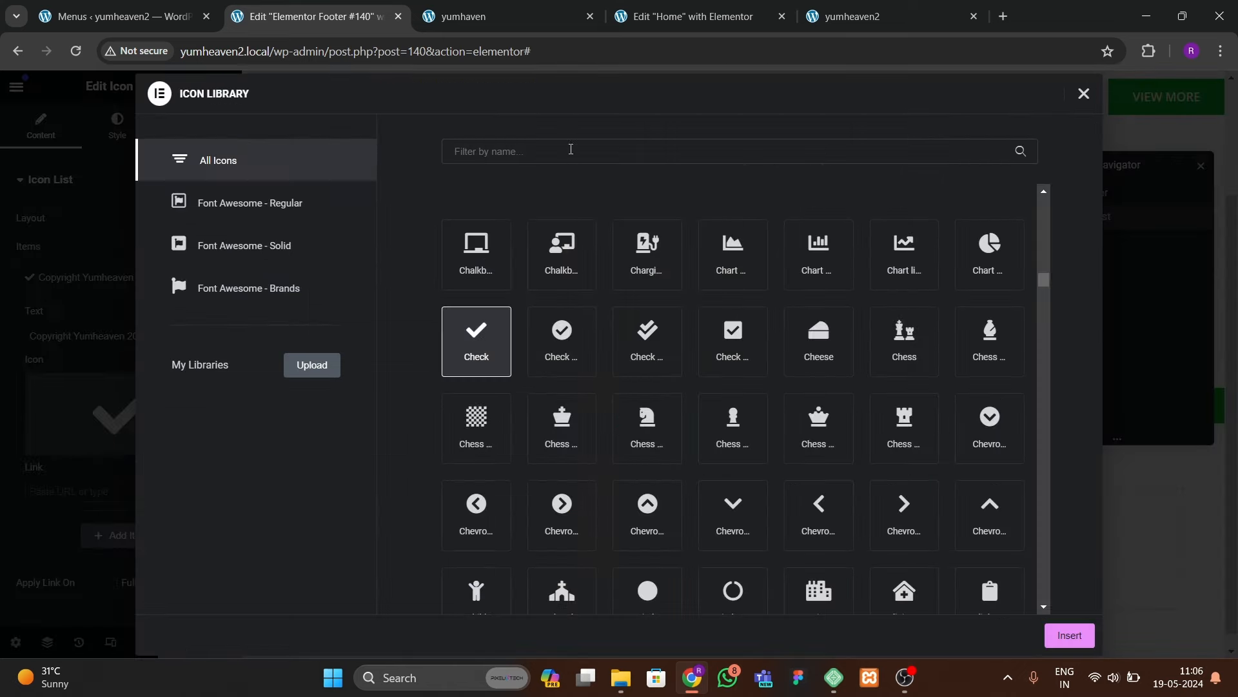
click(571, 149)
text(copy)
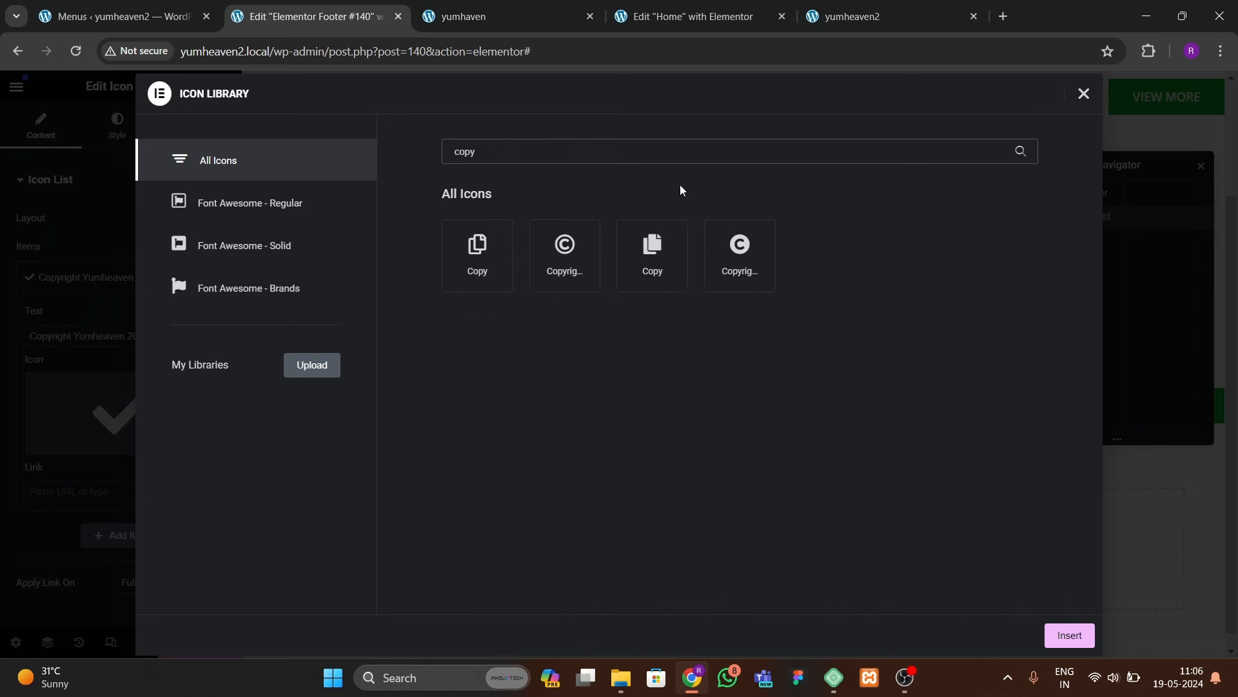
click(740, 258)
click(1069, 635)
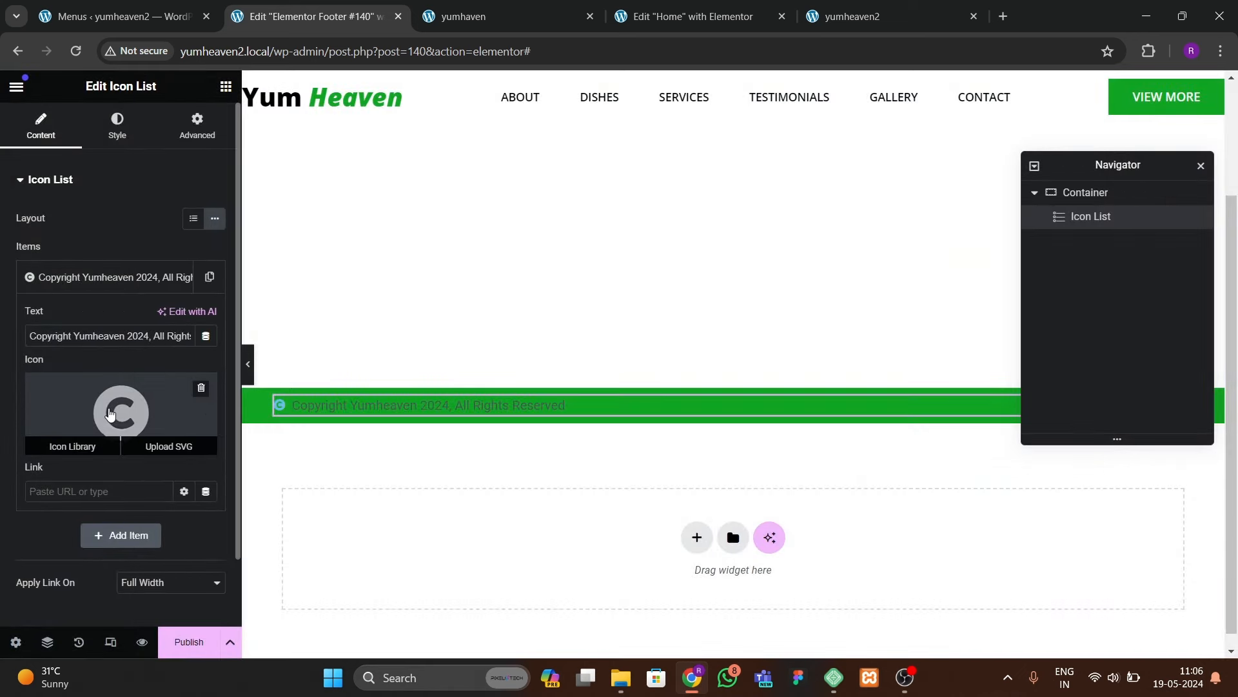
click(115, 128)
Step: Make the copyright line's icon white
click(71, 381)
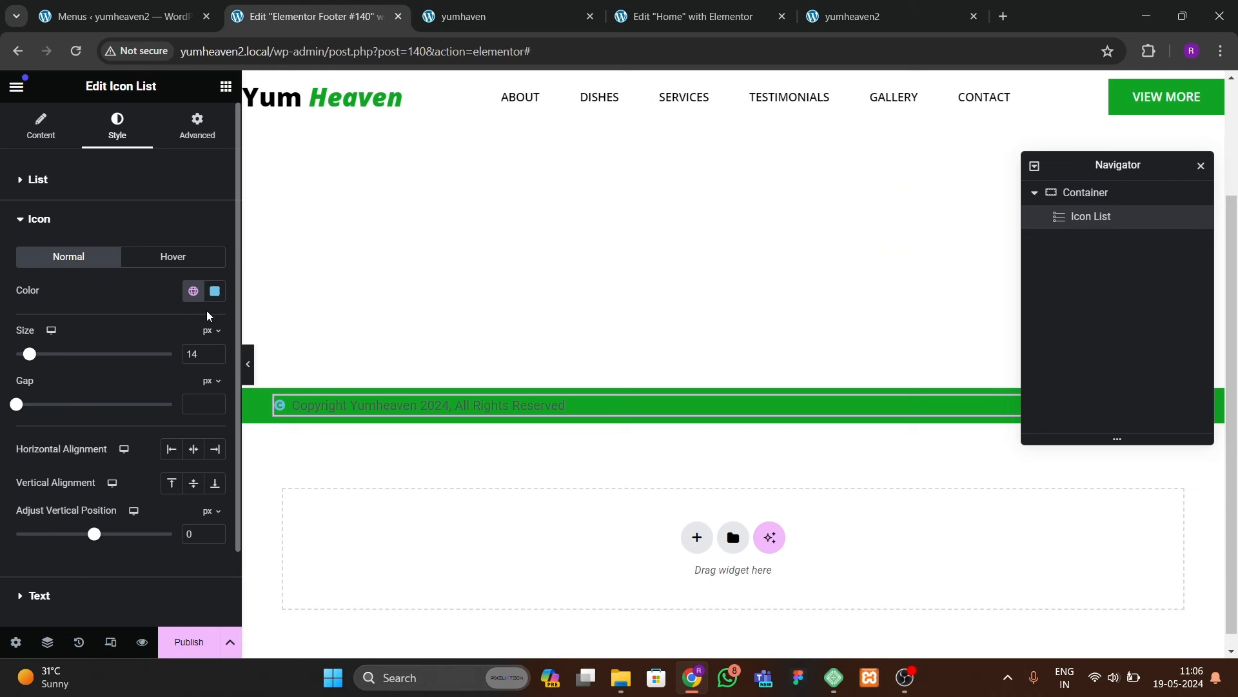
click(215, 291)
drag(198, 413, 101, 306)
click(100, 306)
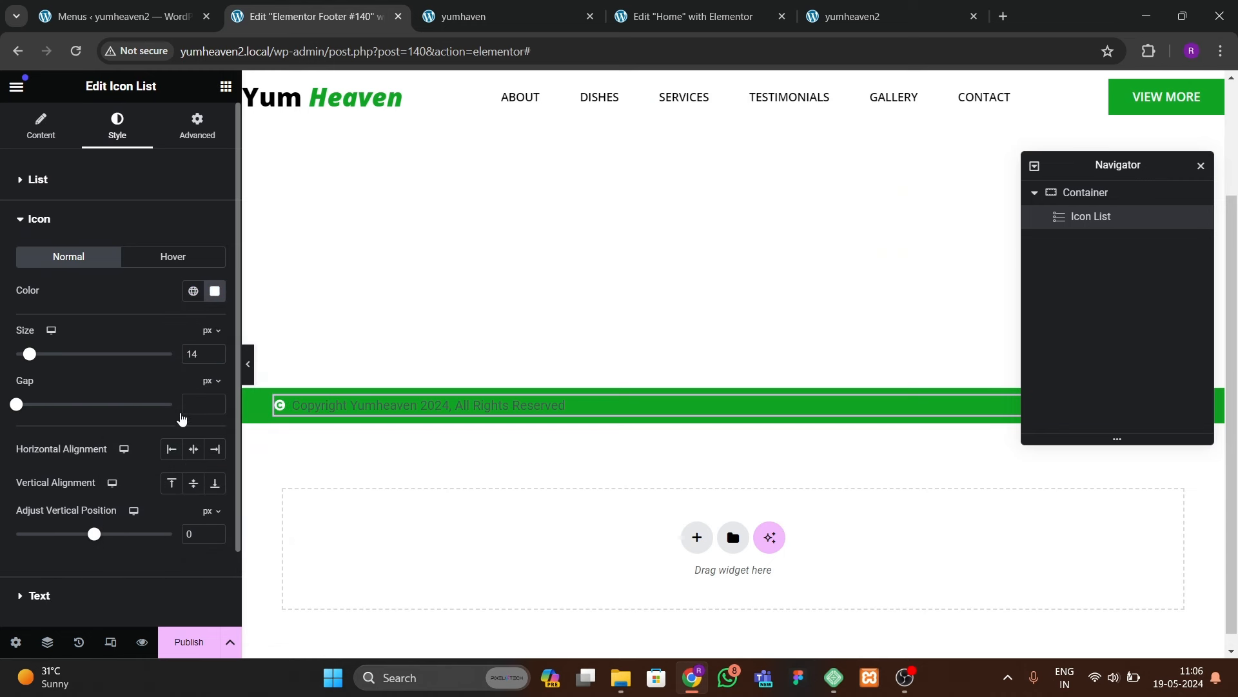
Step: Style the copyright text in white Open Sans at weight 600 (Semi Bold)
click(39, 594)
click(215, 296)
click(158, 370)
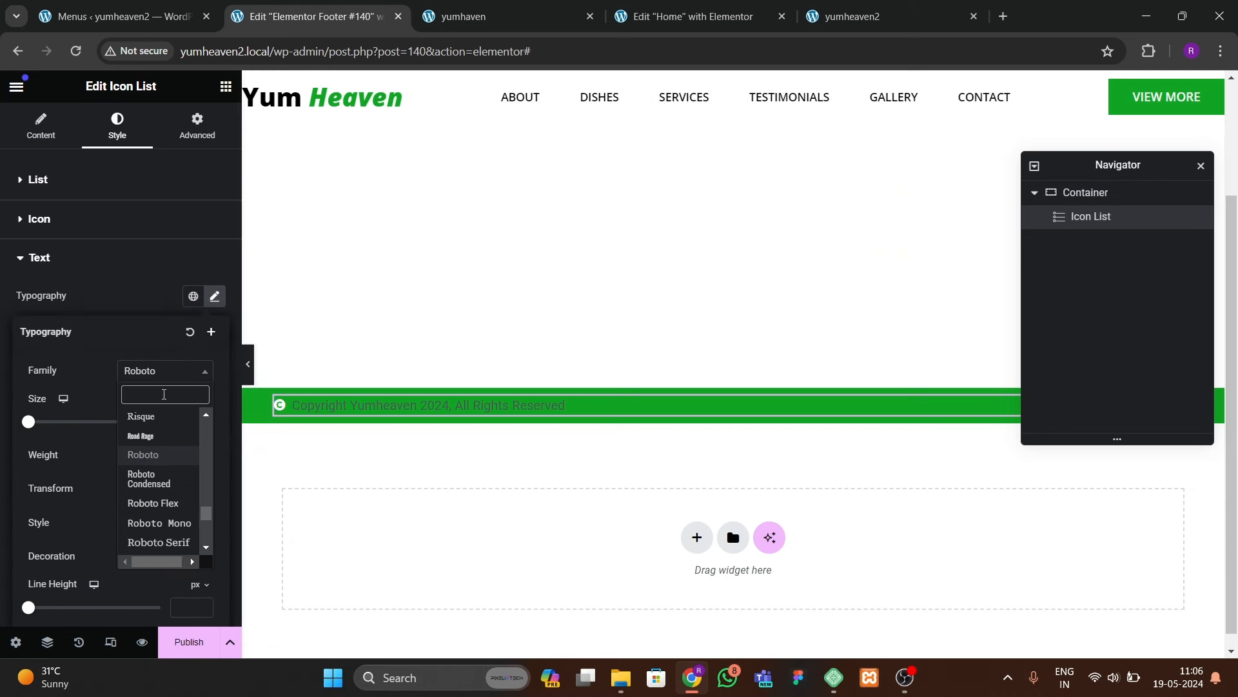
text(open)
key(Return)
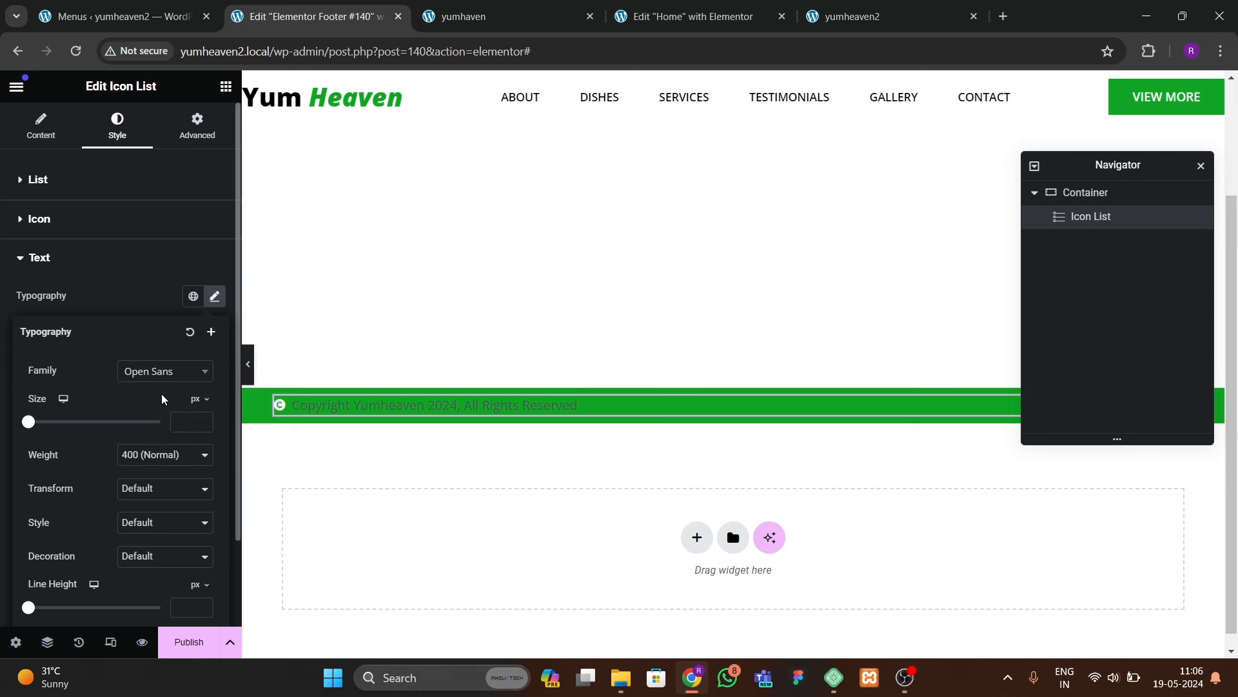
click(150, 313)
click(215, 397)
drag(148, 470, 102, 428)
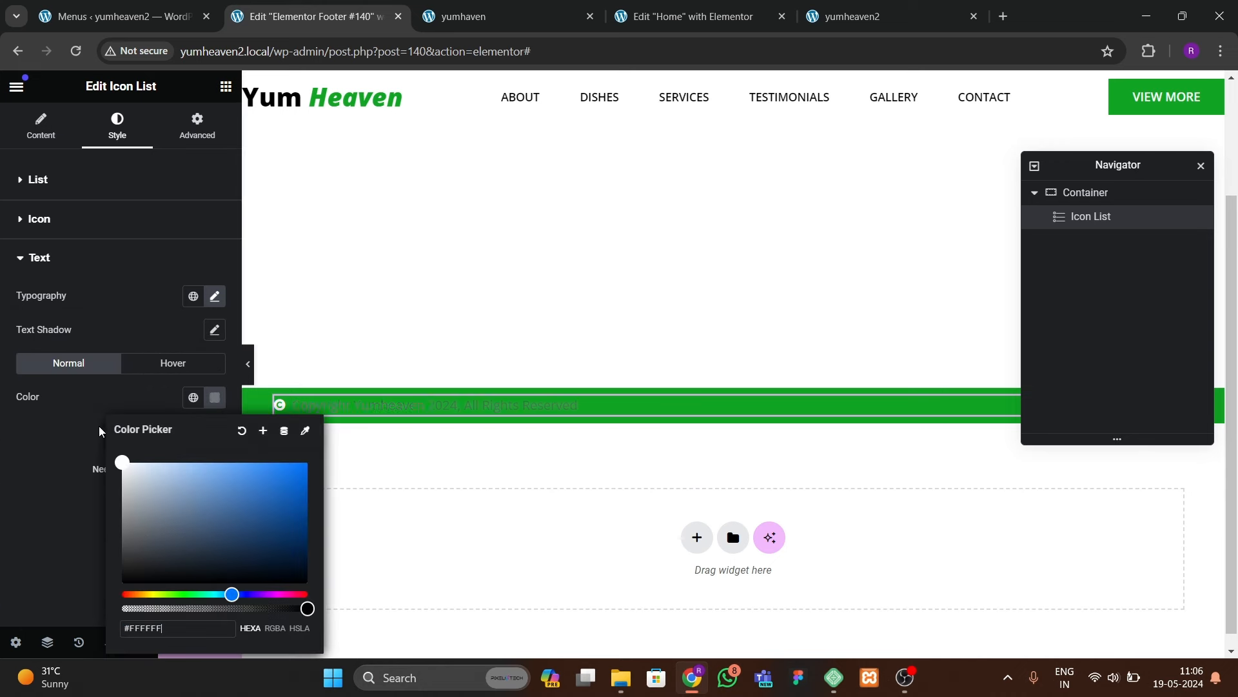
click(92, 423)
click(211, 299)
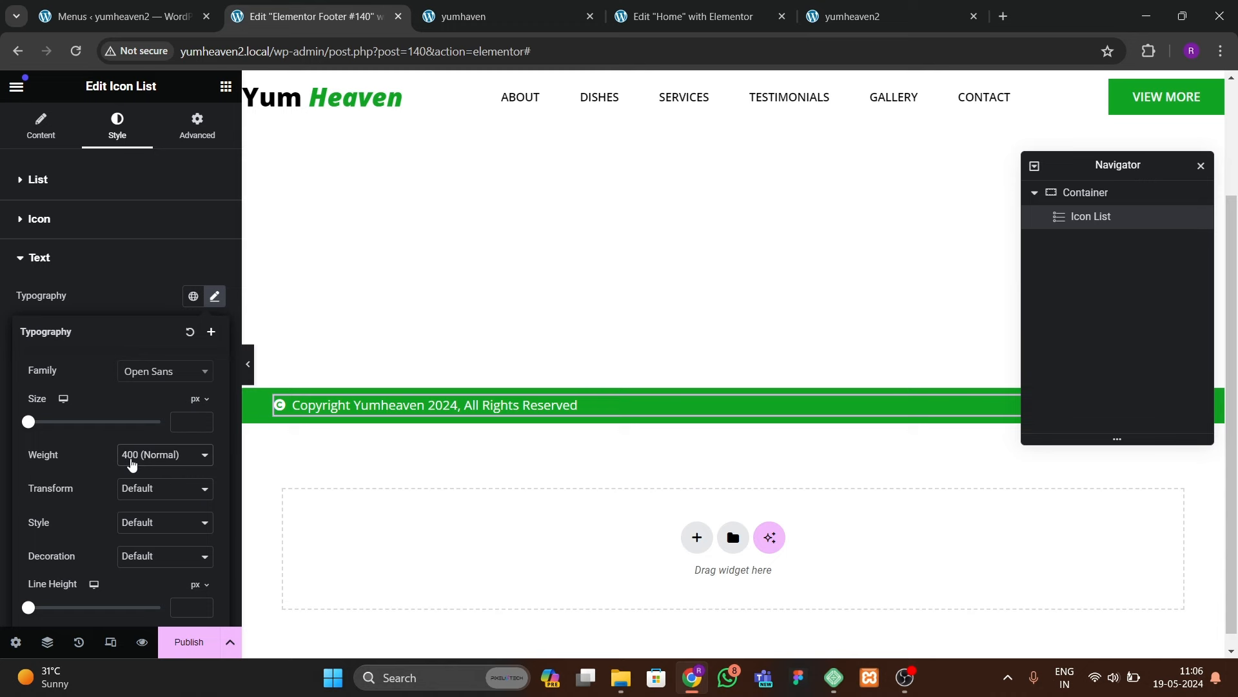
click(131, 463)
click(146, 534)
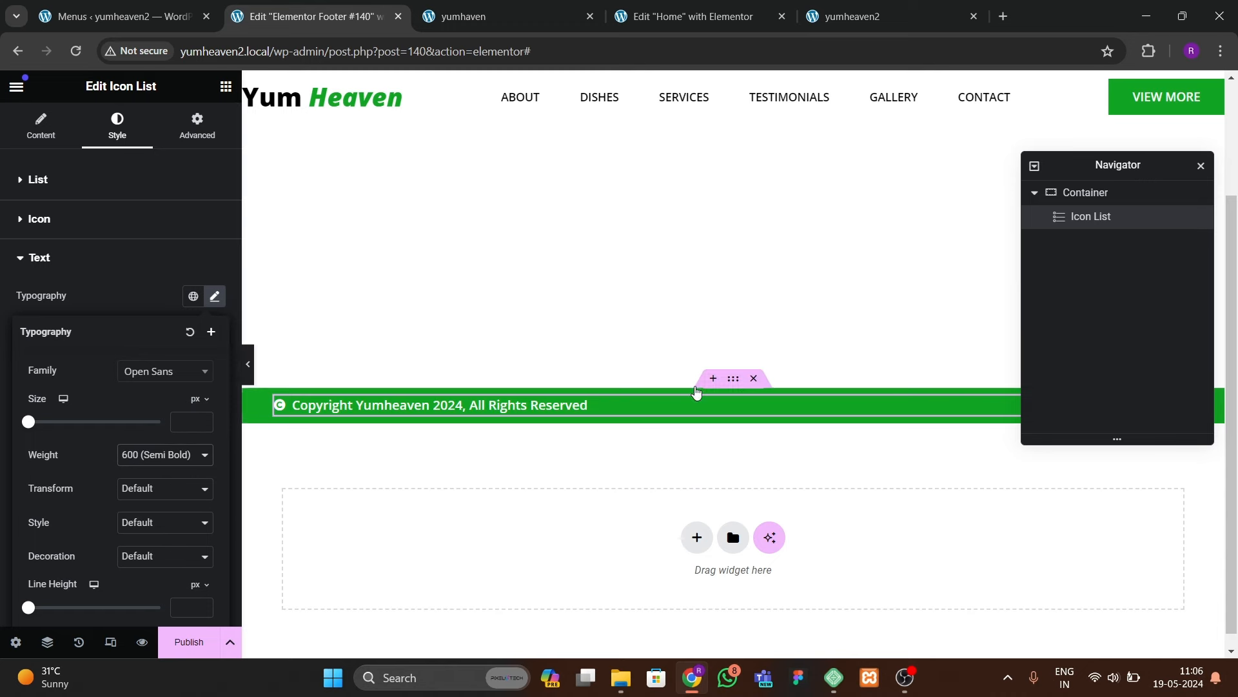
Step: Centre the items in the green footer container and publish the footer template
click(734, 378)
click(38, 129)
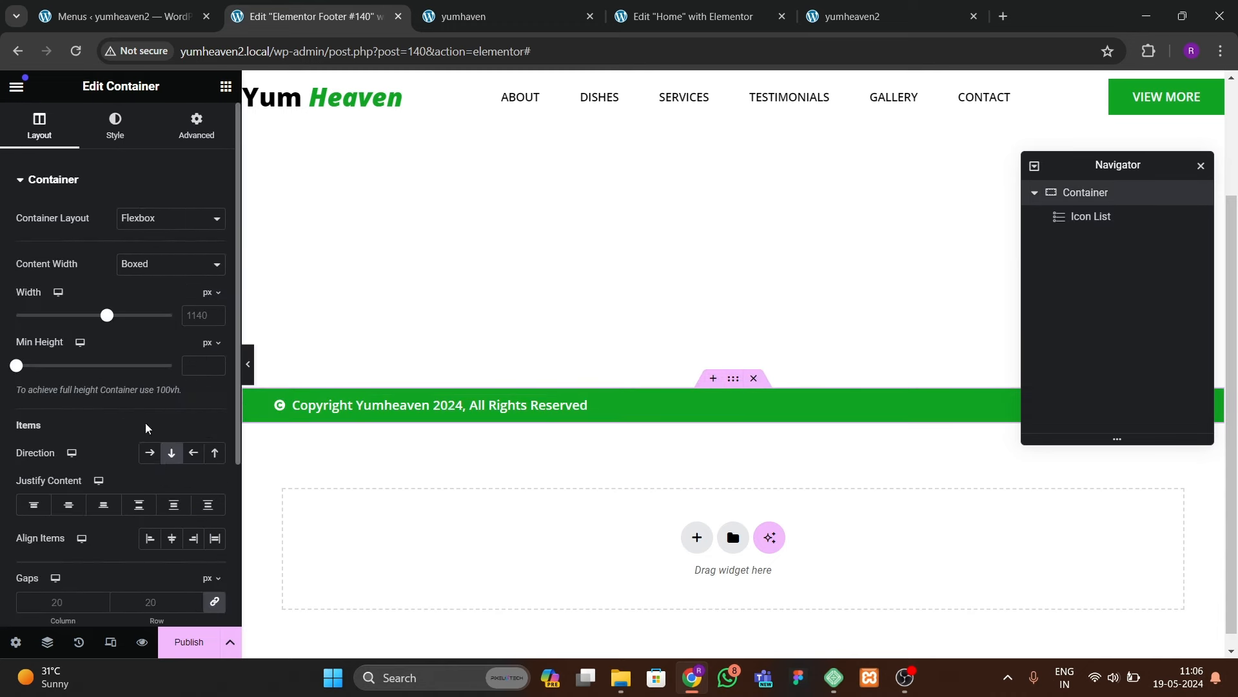
click(171, 538)
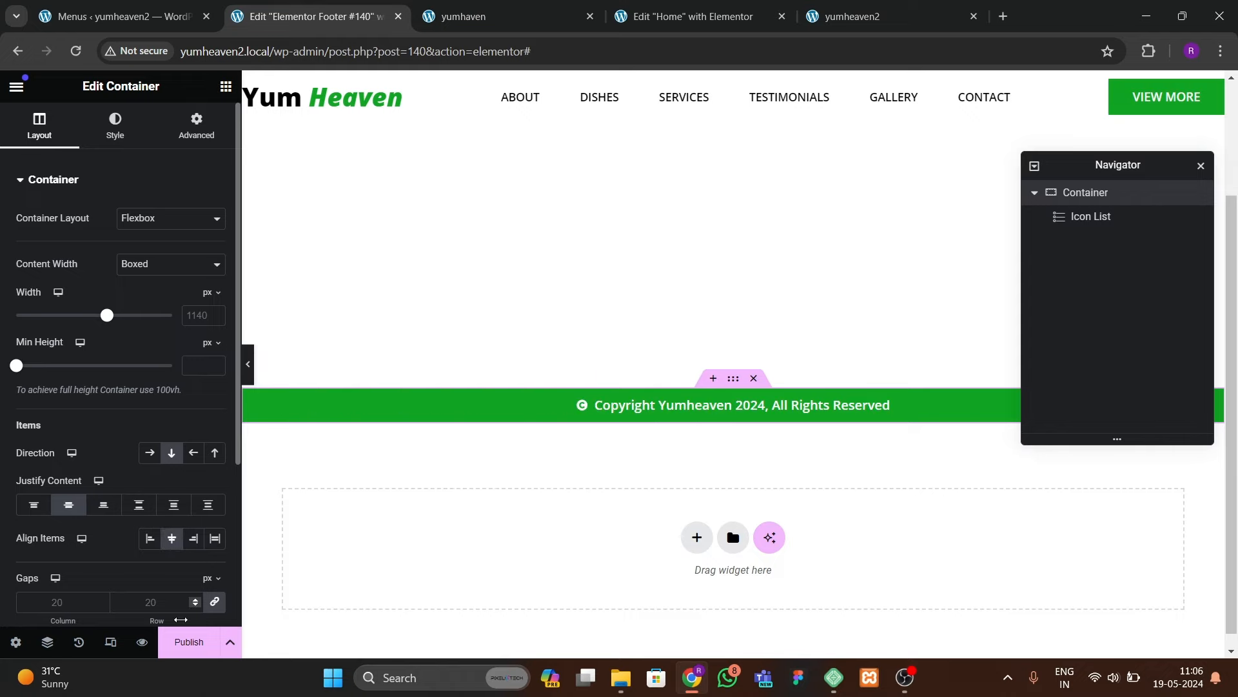
click(189, 642)
click(1029, 641)
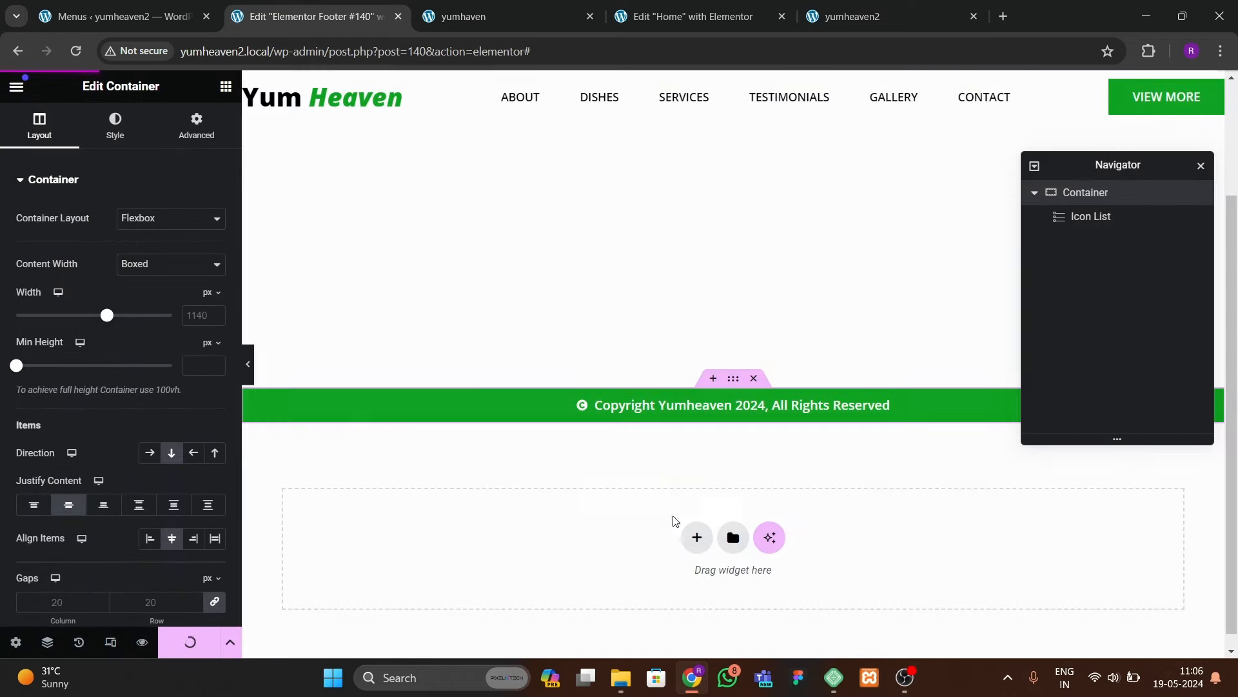
Step: Enlarge the copyright icon to 19 px, update the footer and view the live site
click(582, 411)
click(111, 129)
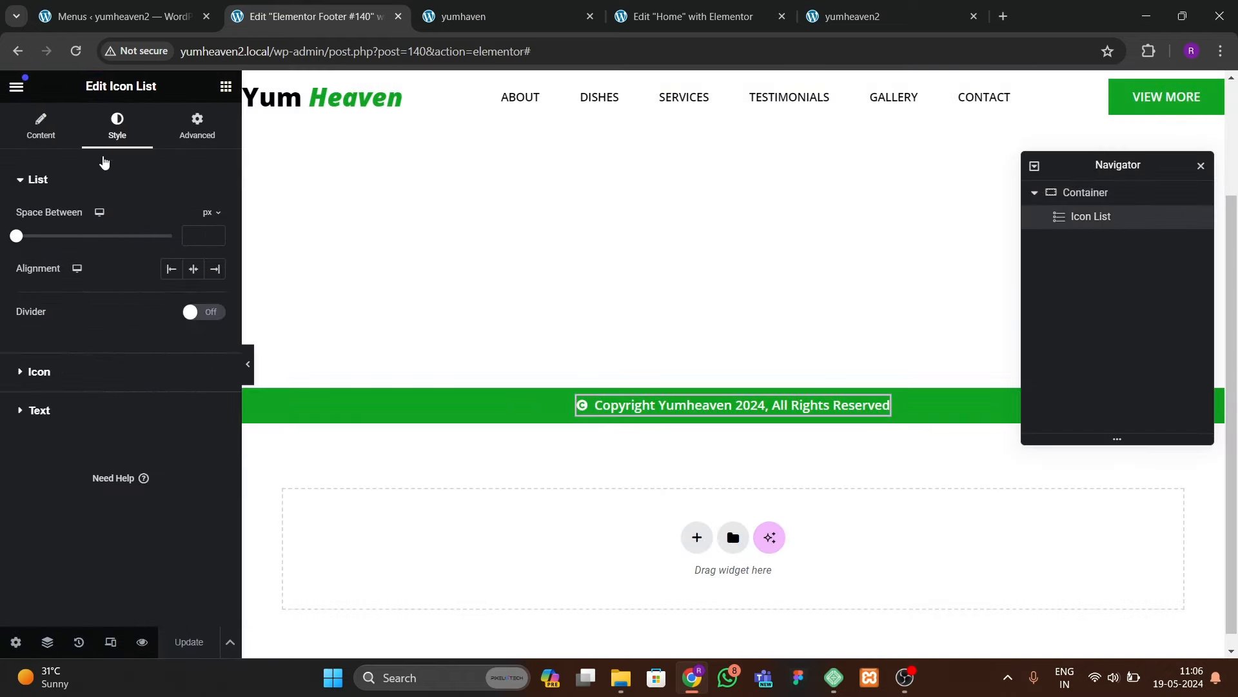
click(35, 372)
click(216, 353)
click(216, 352)
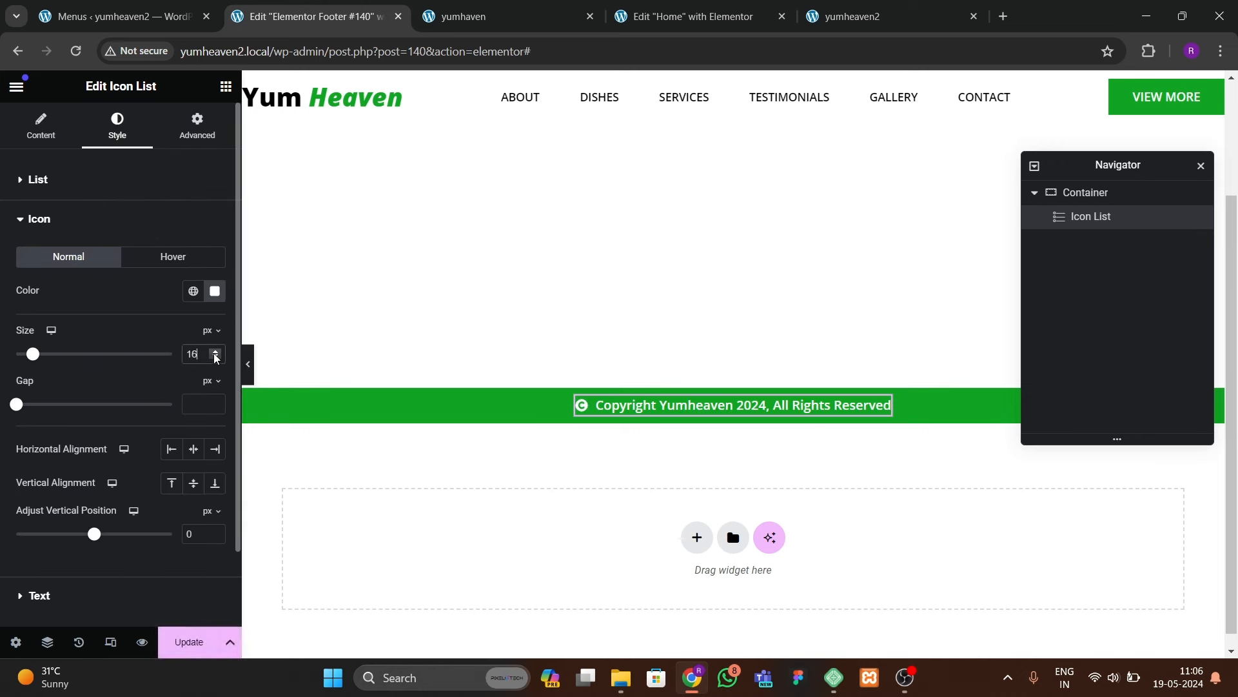
click(183, 641)
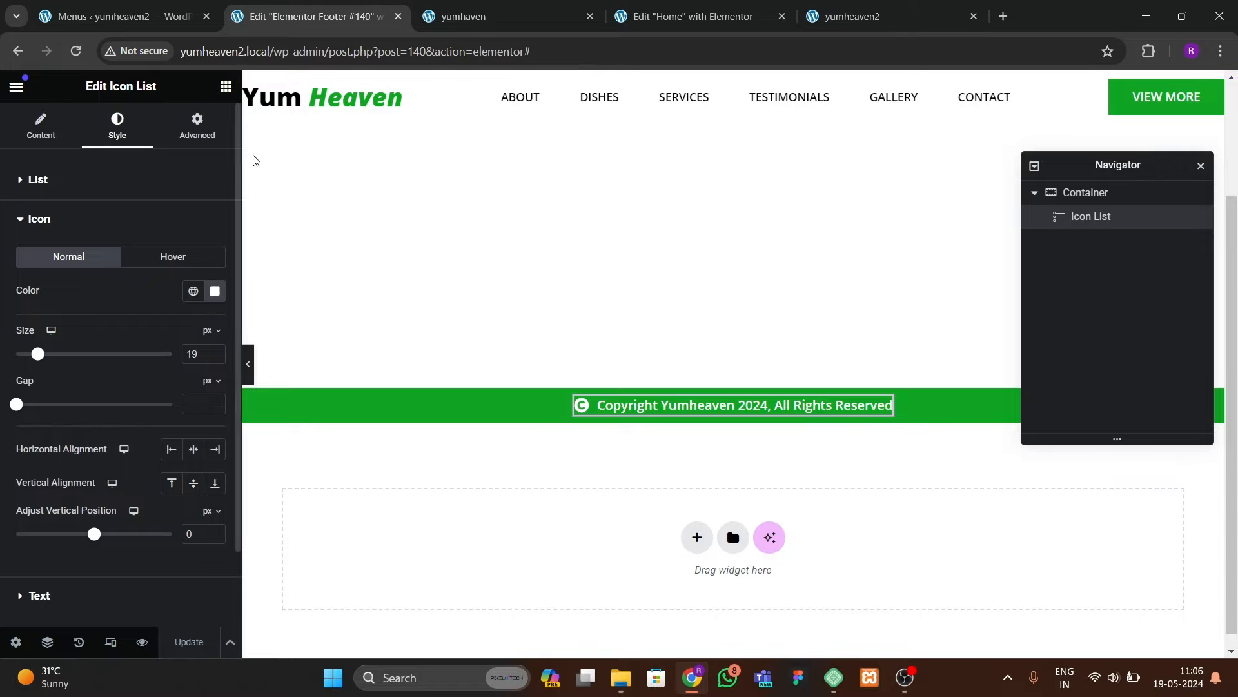
click(506, 17)
Step: Add an Icon widget with the solid up-arrow beneath the footer's copyright line
click(1193, 607)
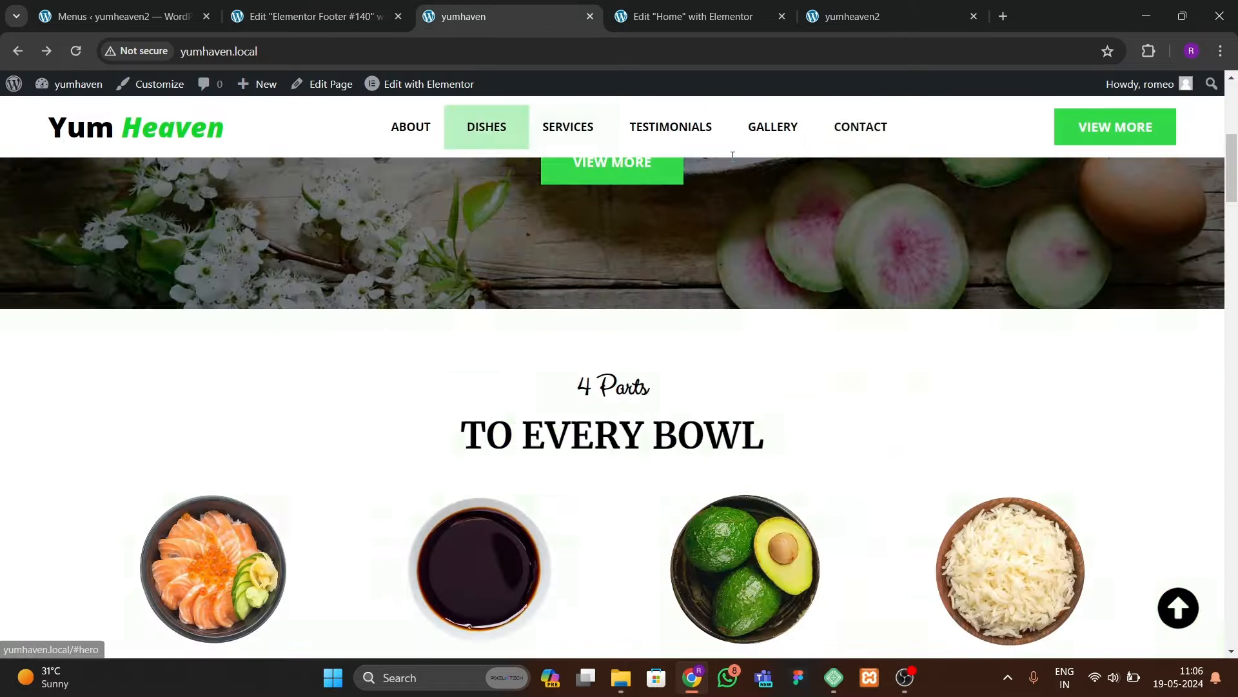
click(710, 17)
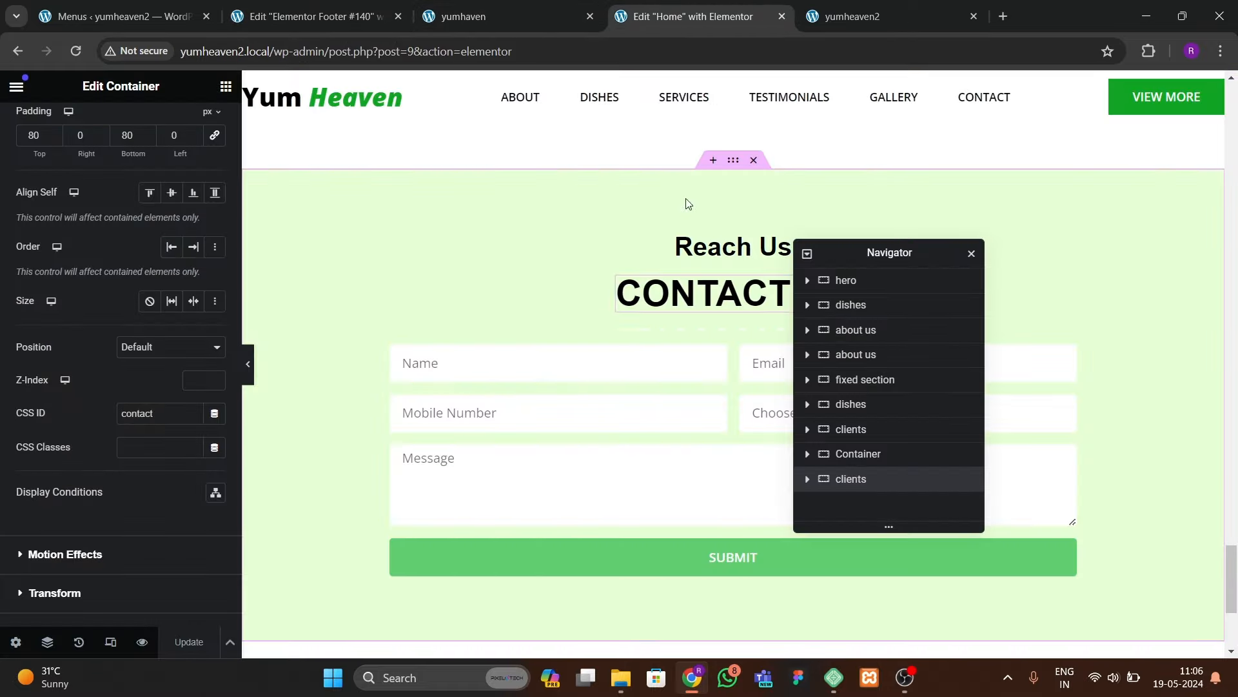
click(306, 17)
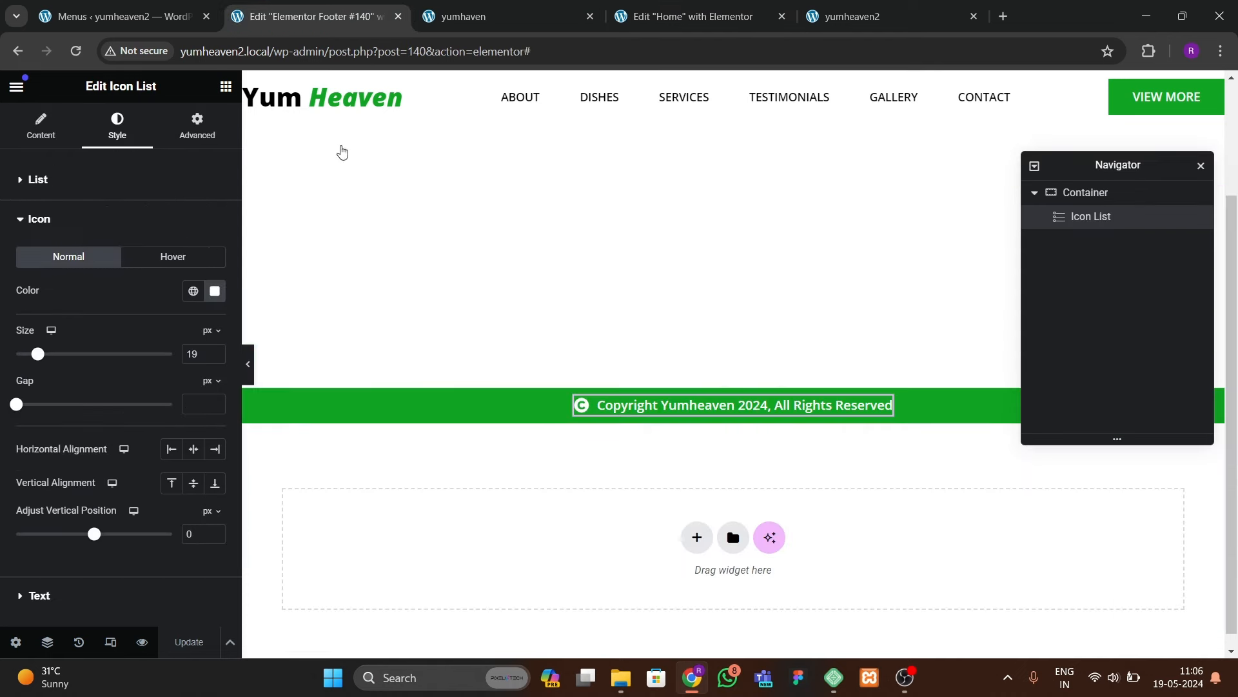
click(225, 86)
text(icon)
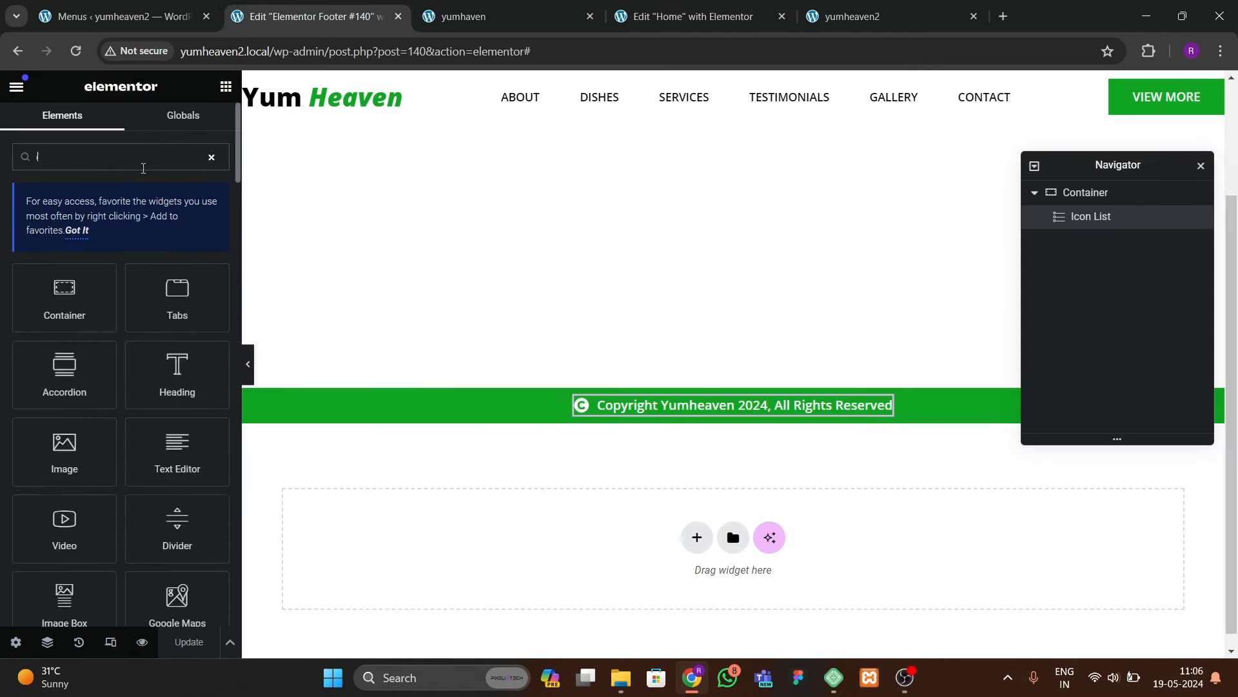
drag(71, 300, 760, 409)
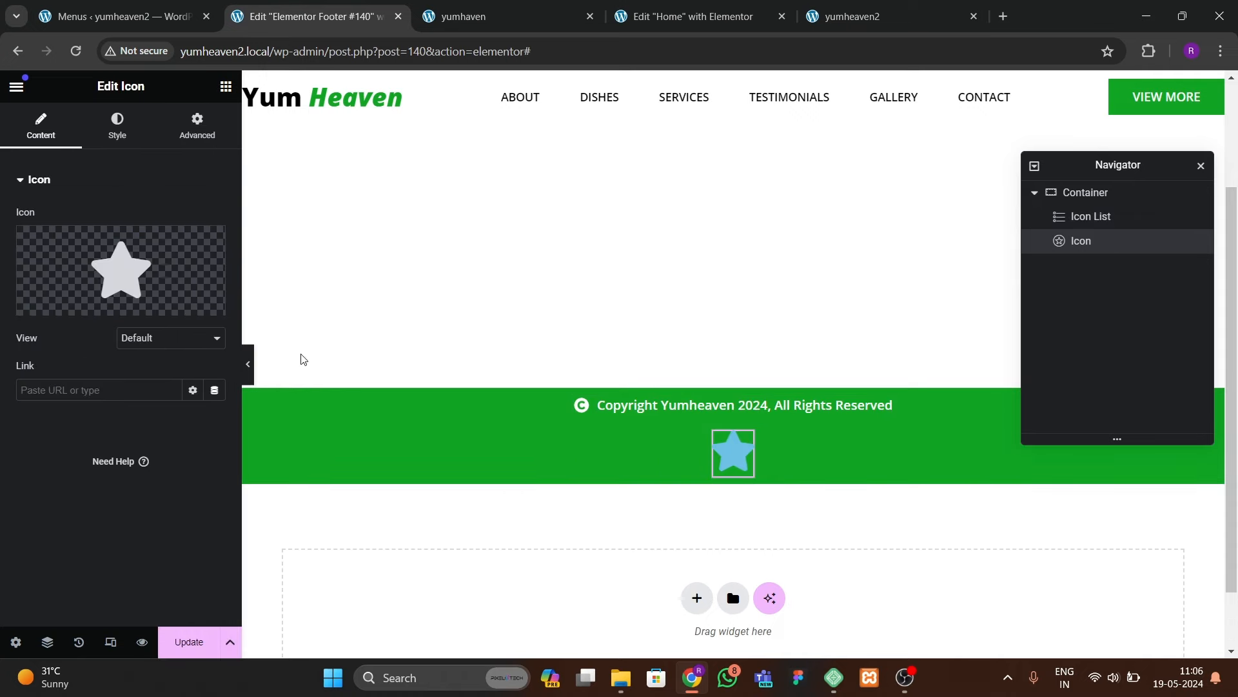
click(155, 274)
click(540, 153)
text(arrow)
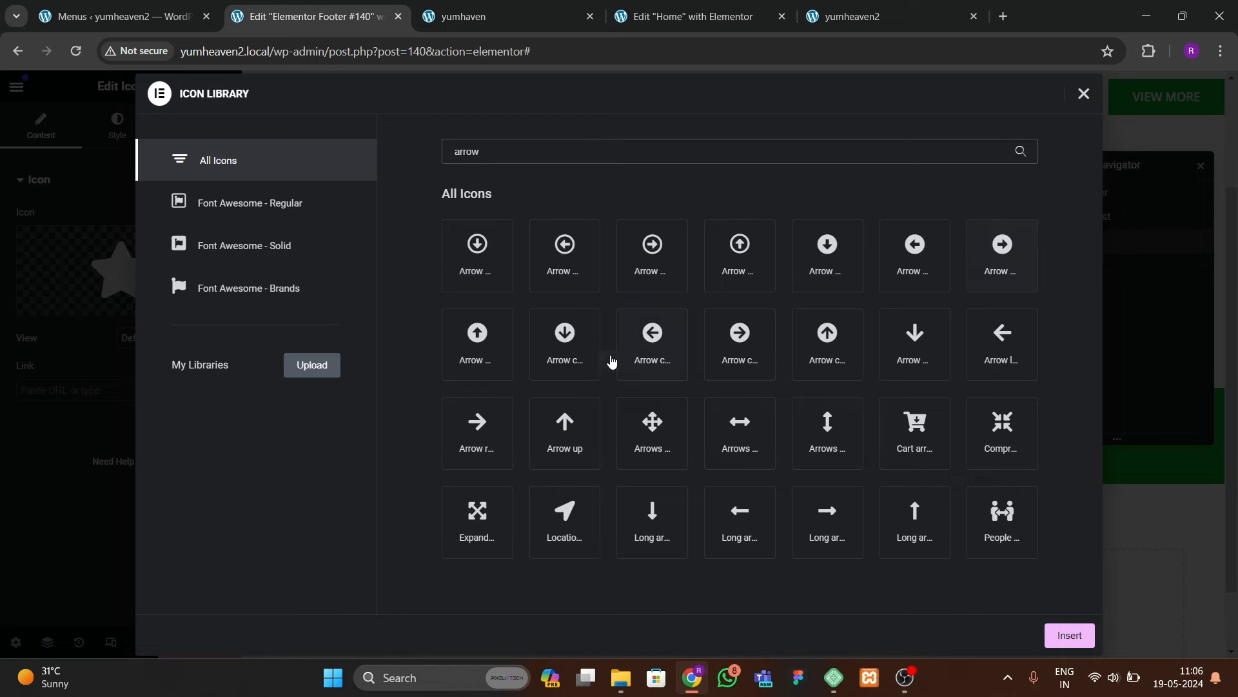
click(492, 348)
click(1069, 636)
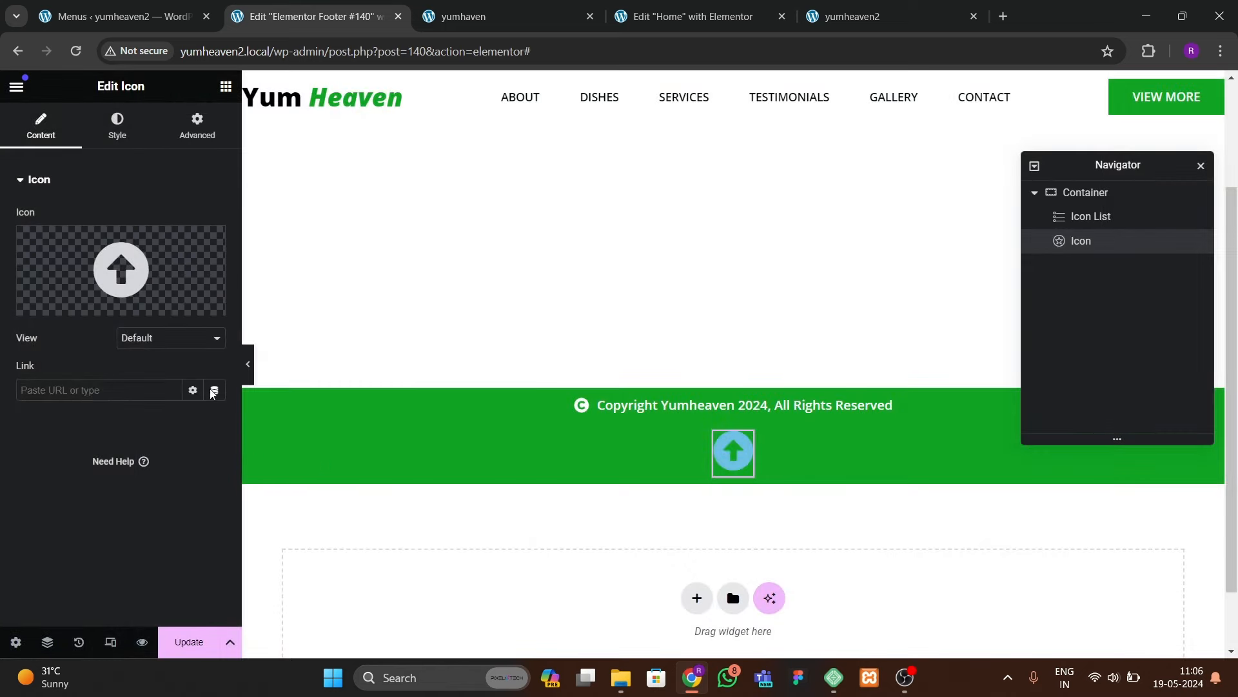
Step: Try the global green on the up-arrow's normal and hover colours
click(119, 124)
click(40, 126)
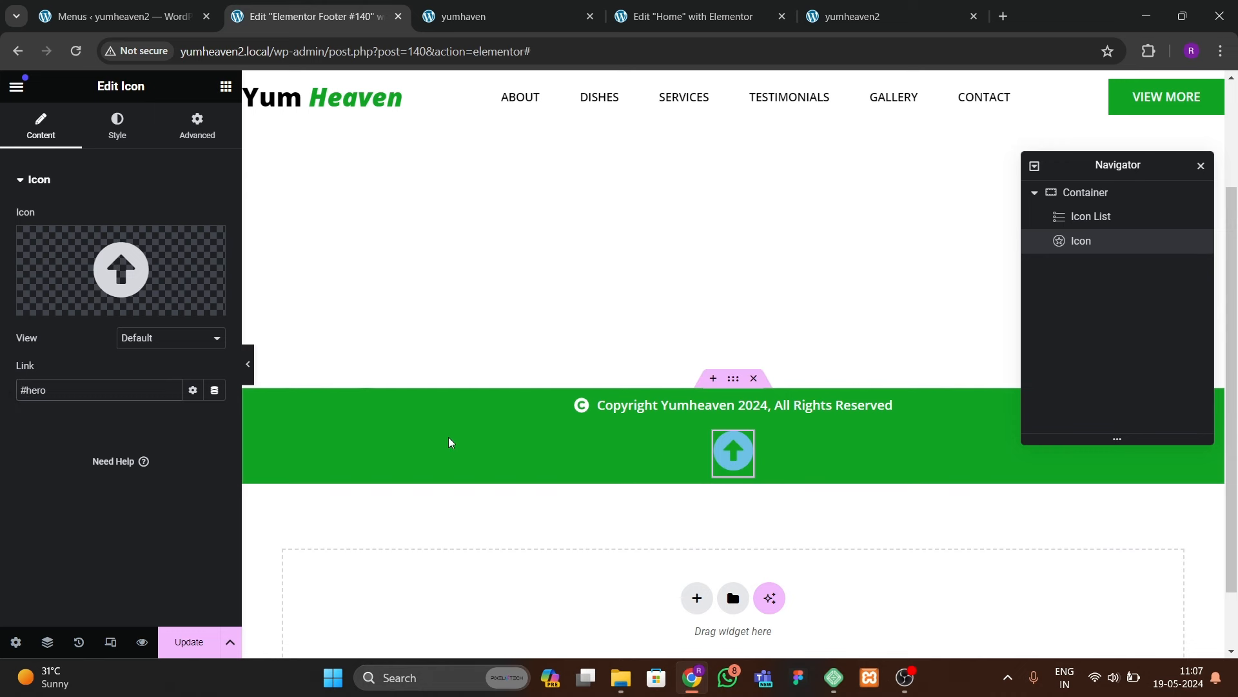
click(117, 125)
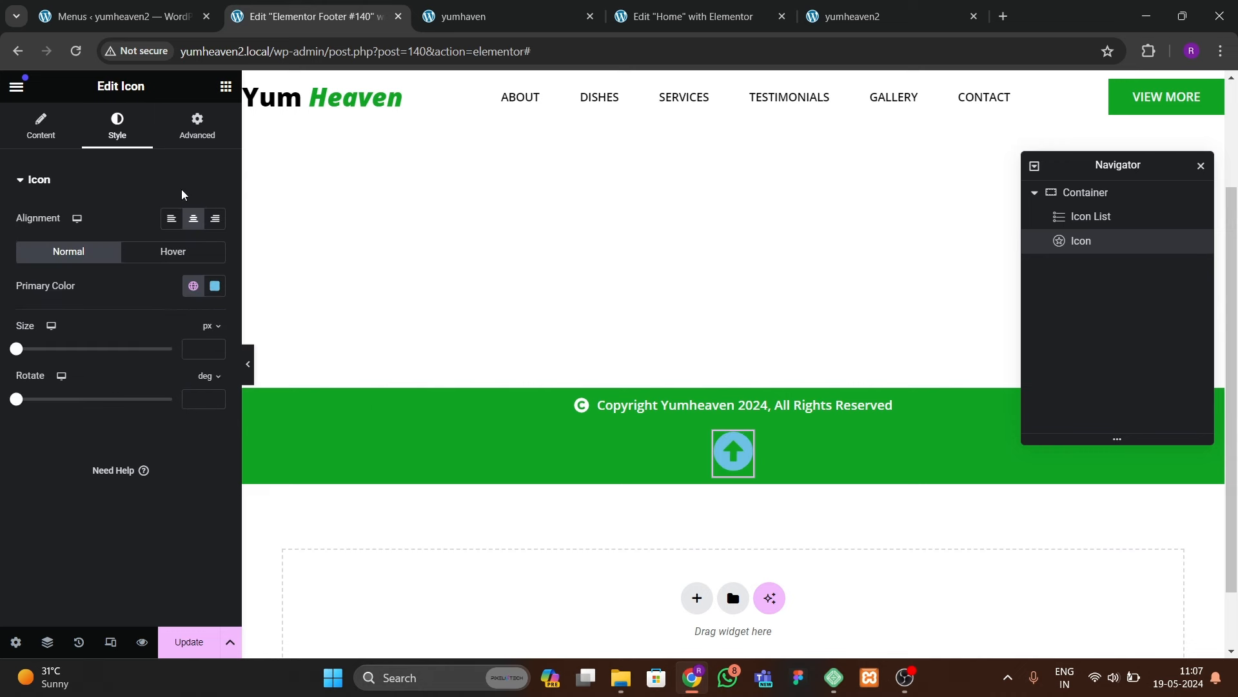
click(174, 134)
click(124, 133)
click(193, 286)
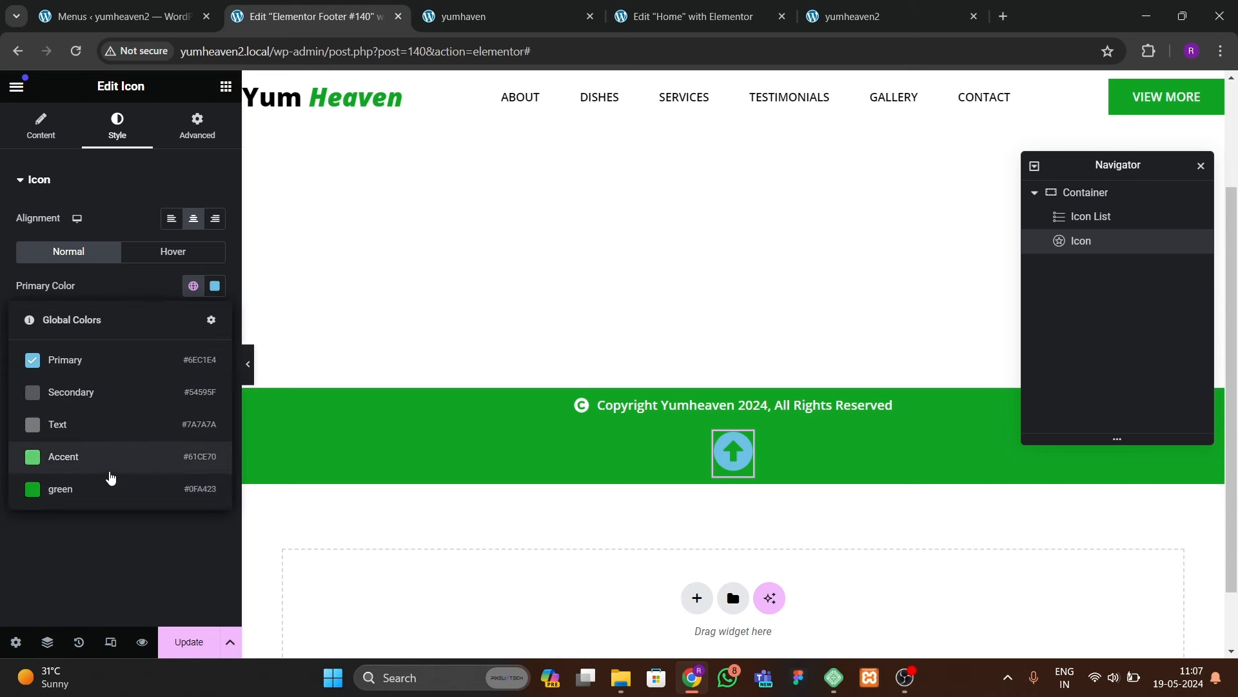
click(97, 490)
click(187, 255)
click(193, 286)
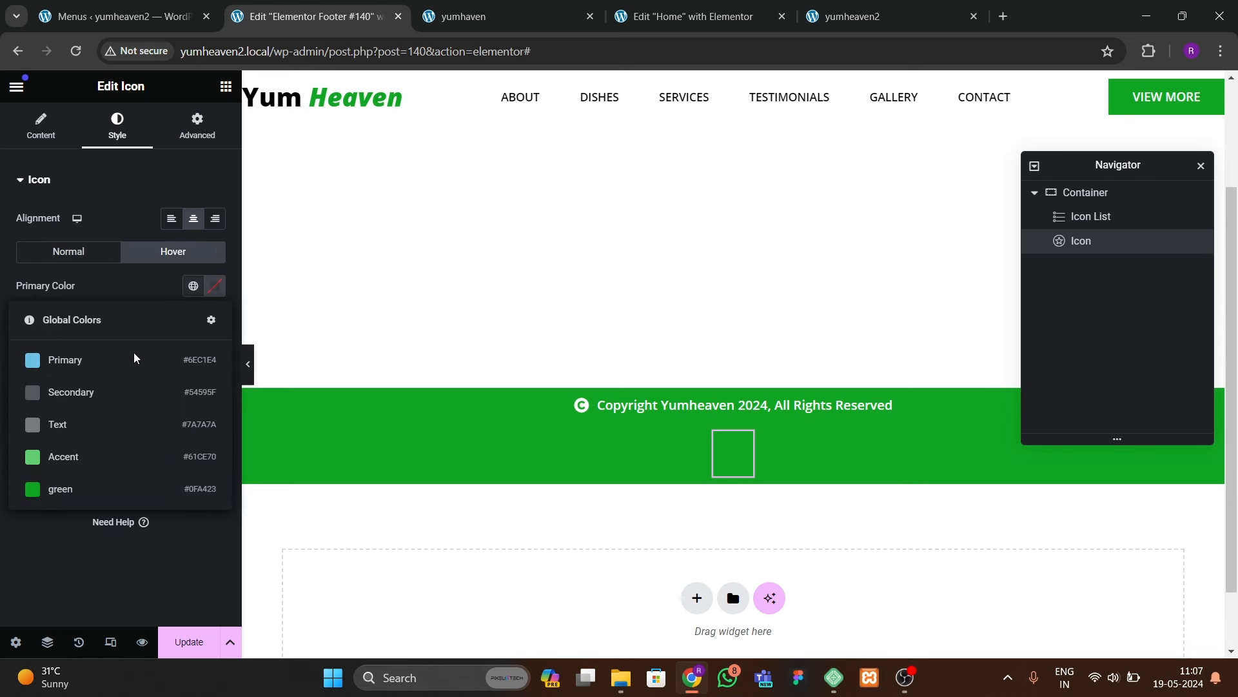
click(215, 287)
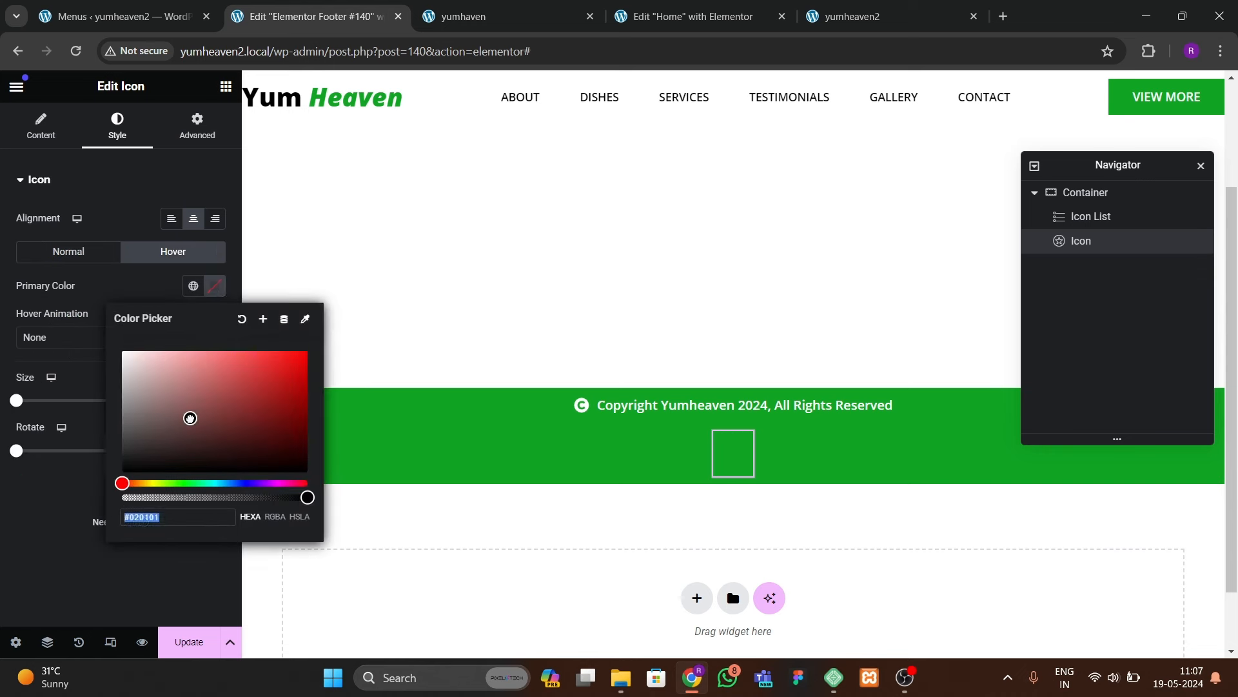
click(101, 491)
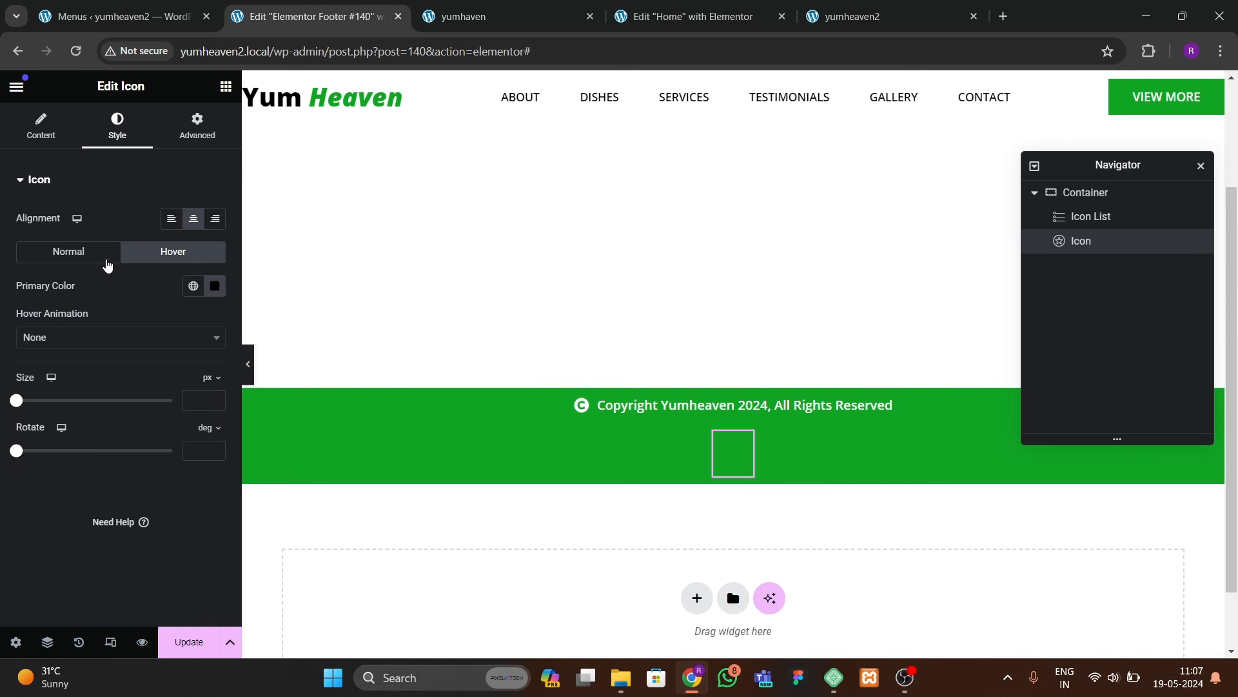
Step: Set the up-arrow's normal colour to black #000000
click(103, 255)
click(193, 286)
click(215, 286)
click(194, 414)
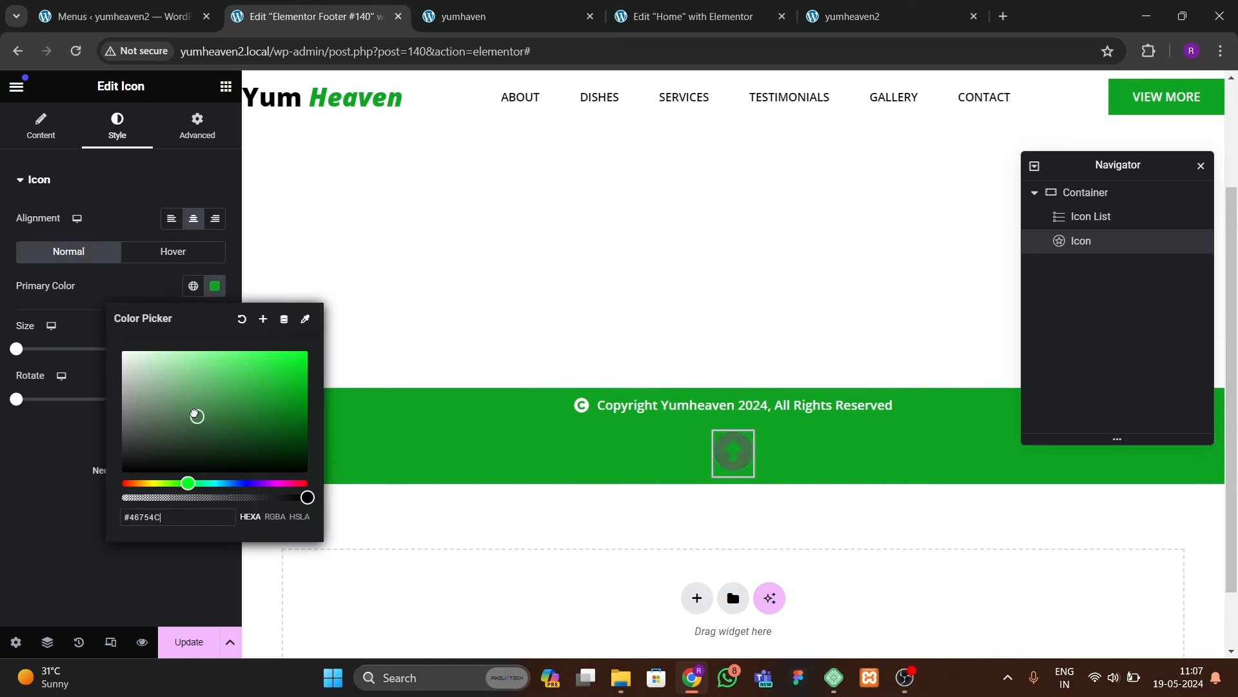
click(71, 512)
Step: Set the up-arrow's hover colour to the site's global green
click(173, 252)
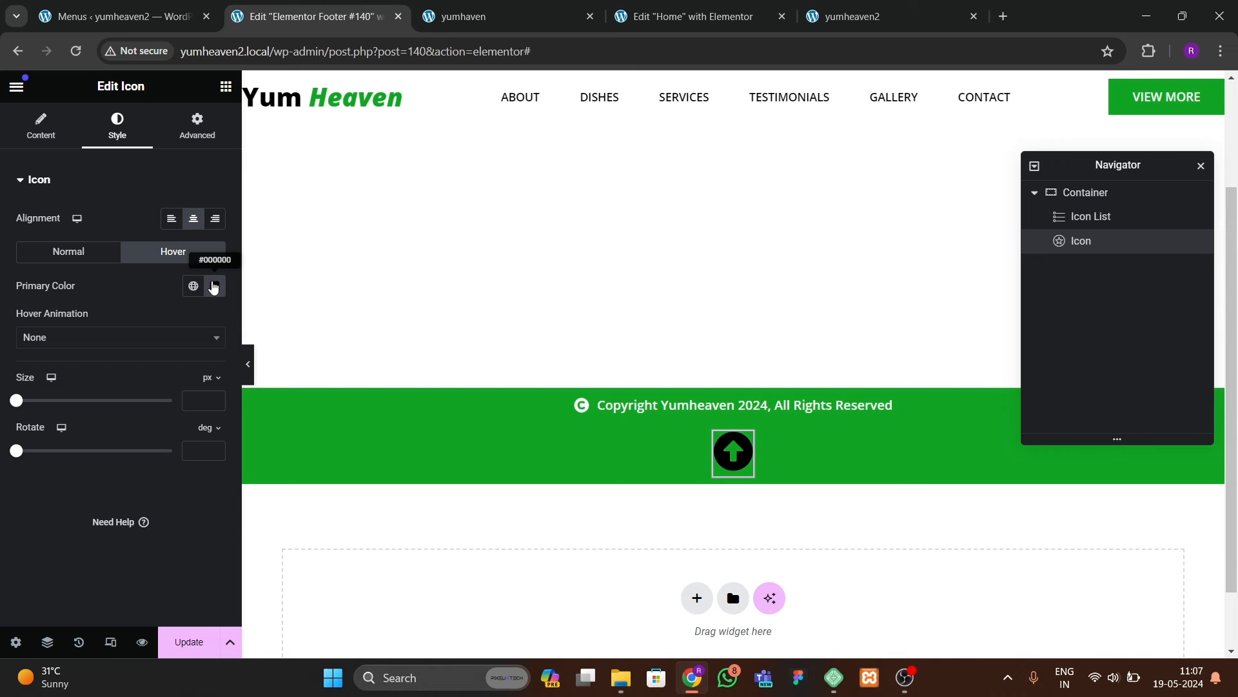
click(214, 286)
click(214, 286)
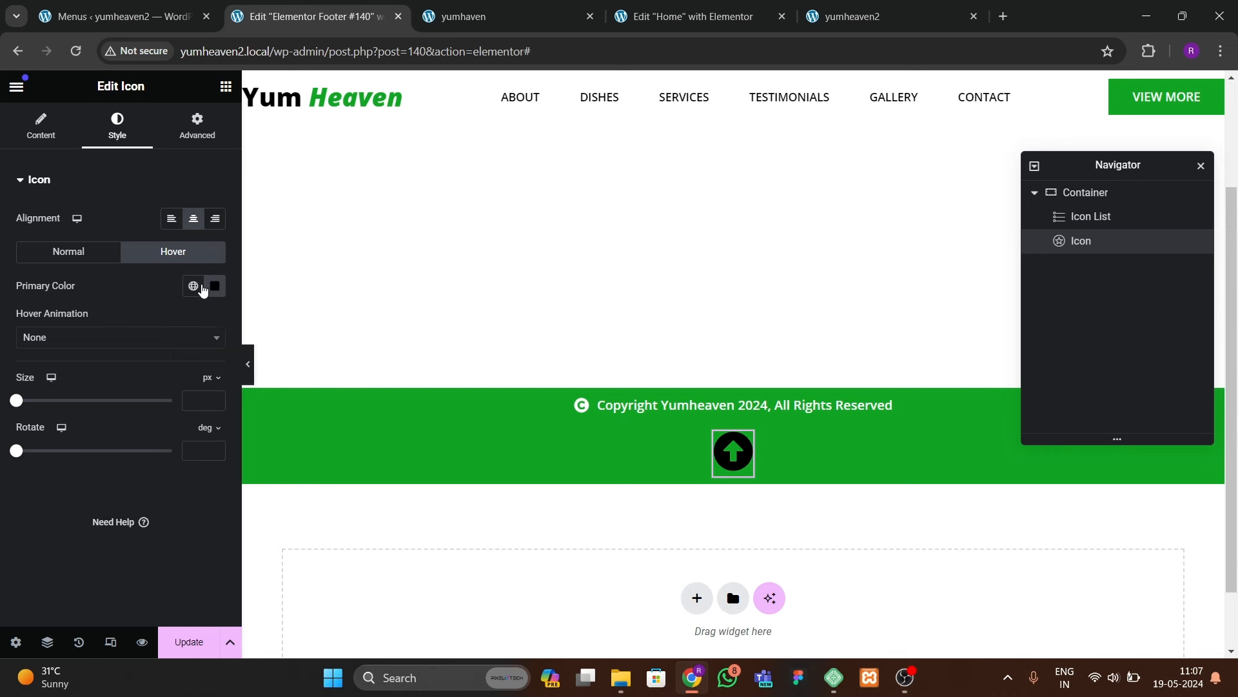
click(193, 285)
click(116, 489)
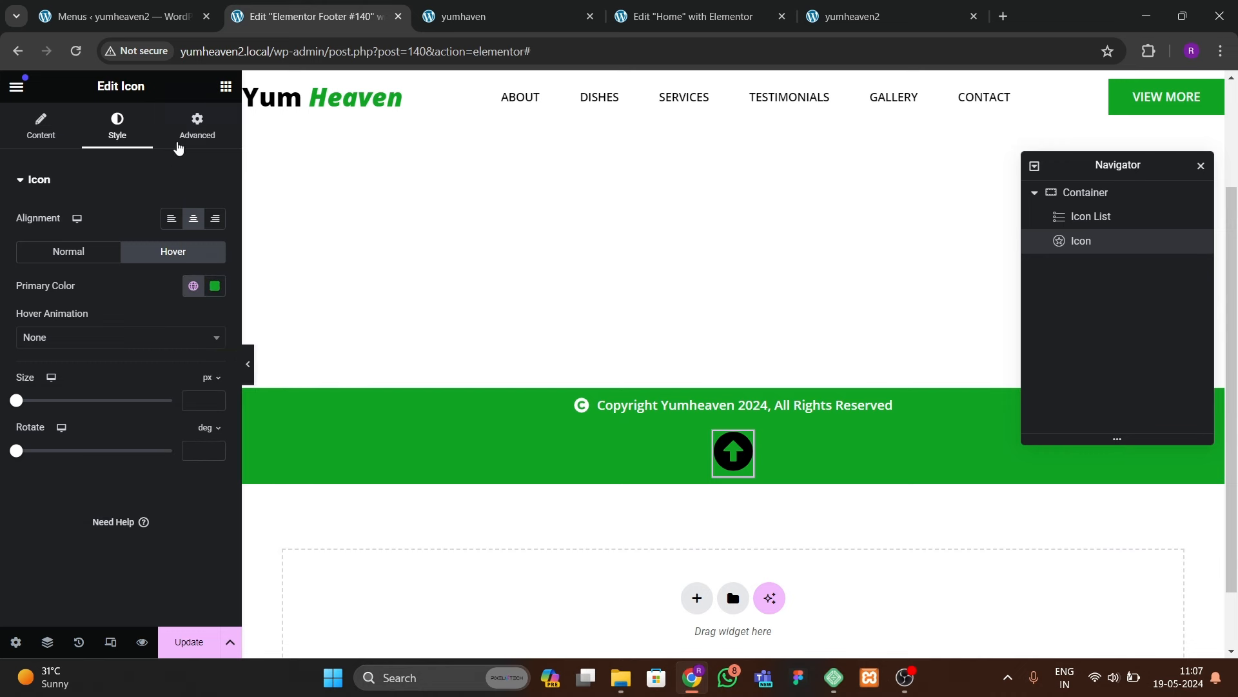
click(196, 132)
Step: Fix the up-arrow to the bottom-right of the screen with 30 px offsets
scroll(107, 413, down, 3)
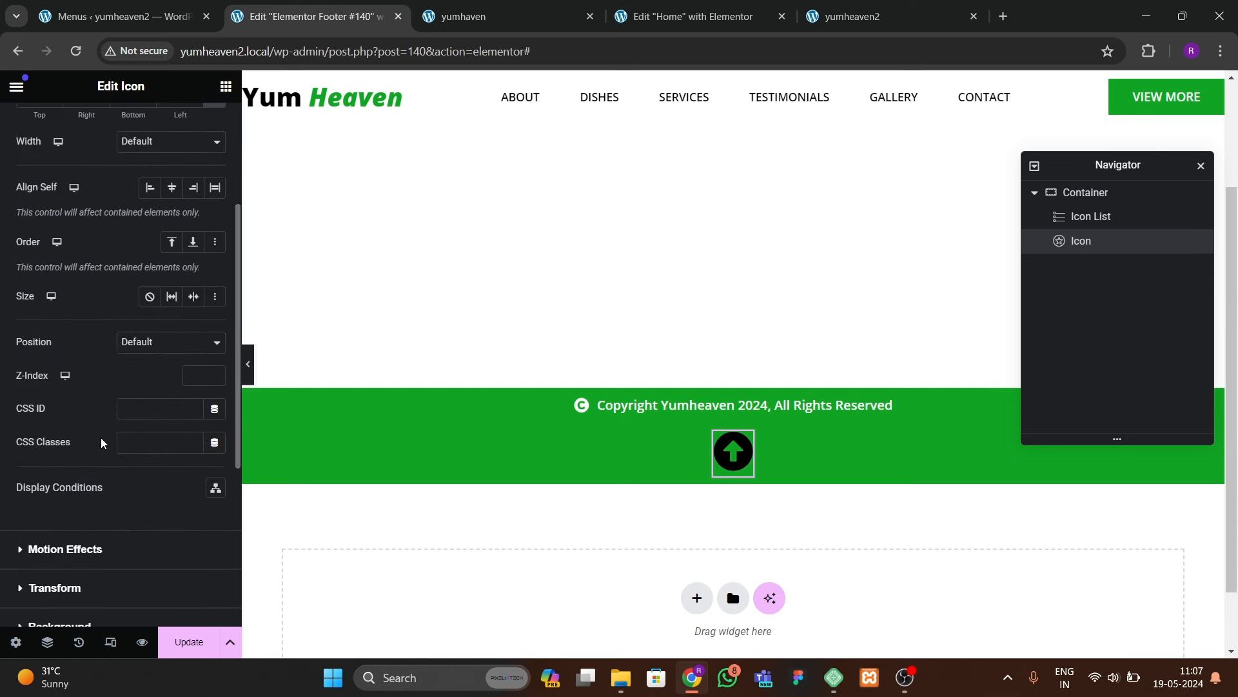
click(132, 337)
click(136, 373)
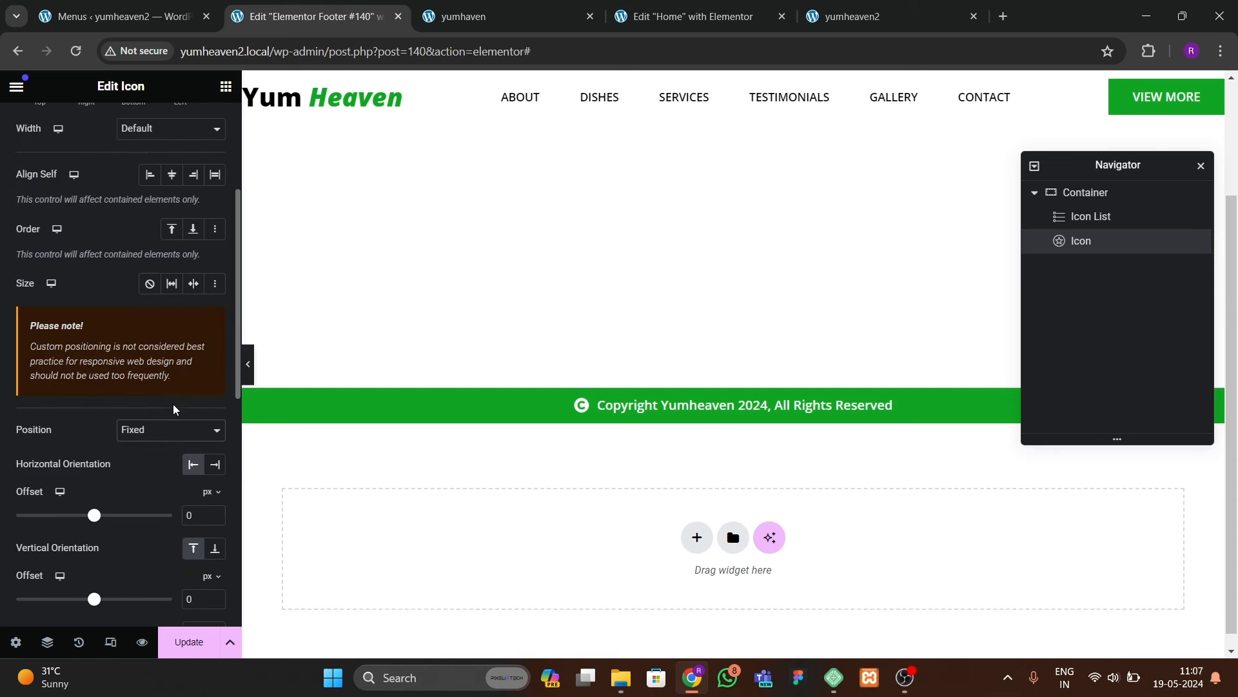
scroll(194, 478, down, 3)
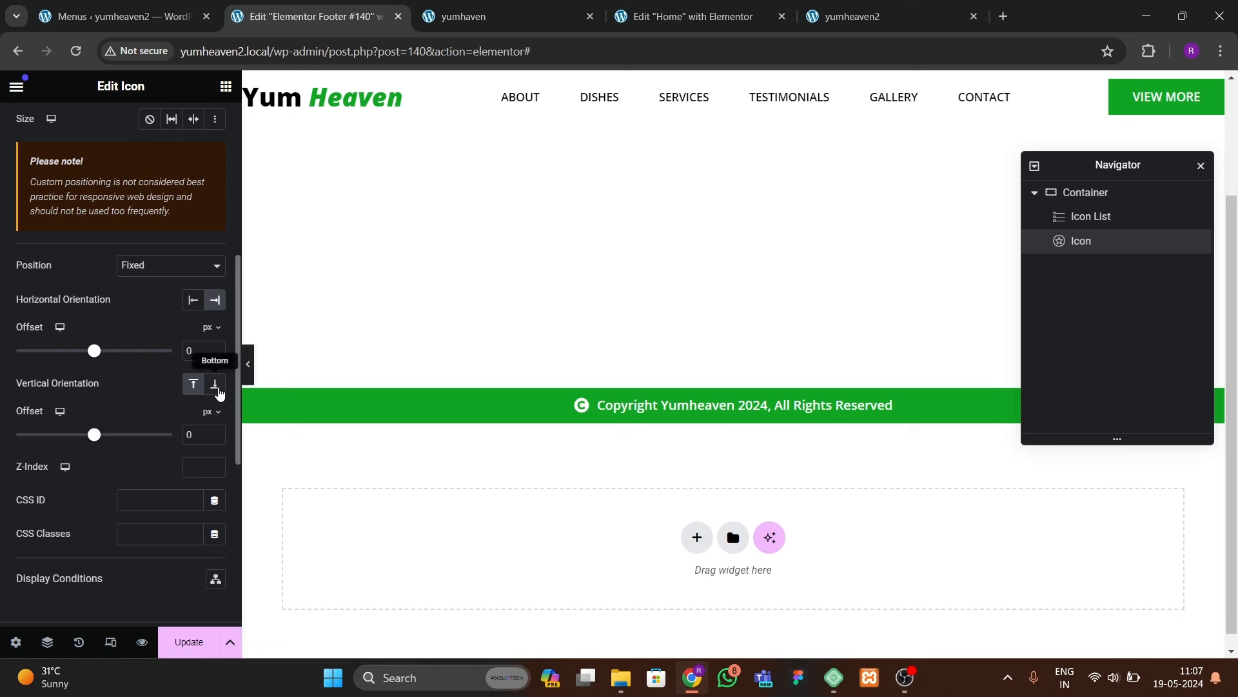
click(216, 385)
text(3)
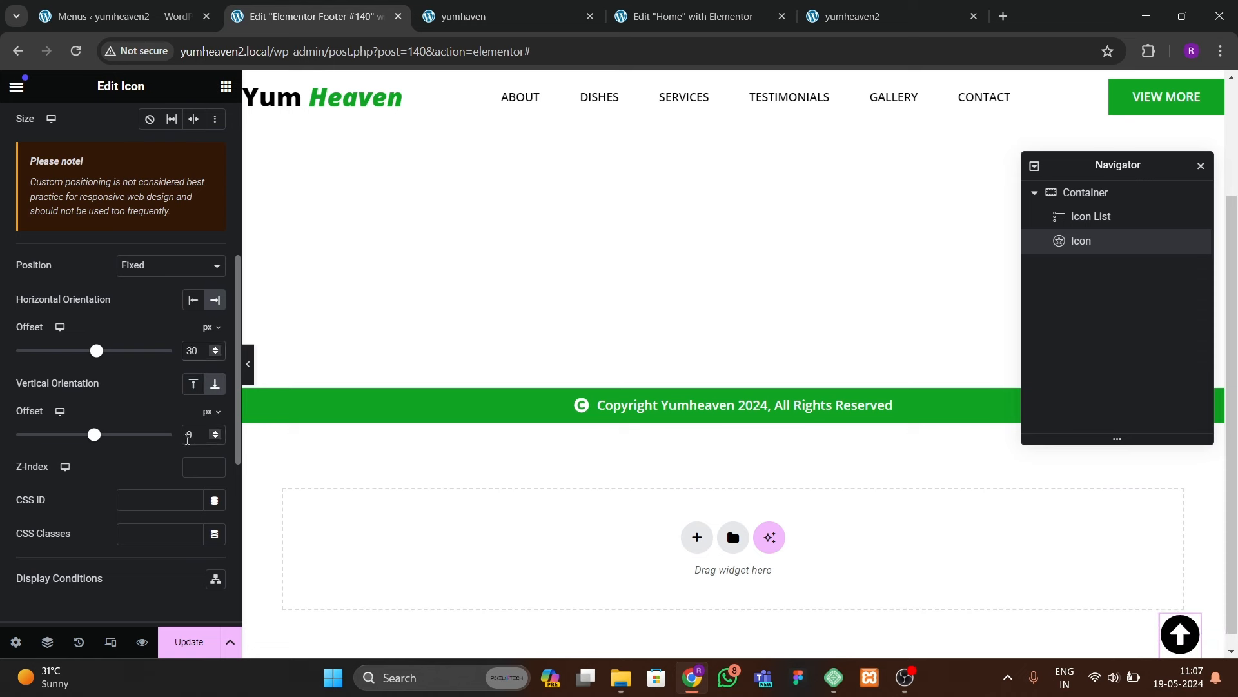
click(188, 439)
text(3)
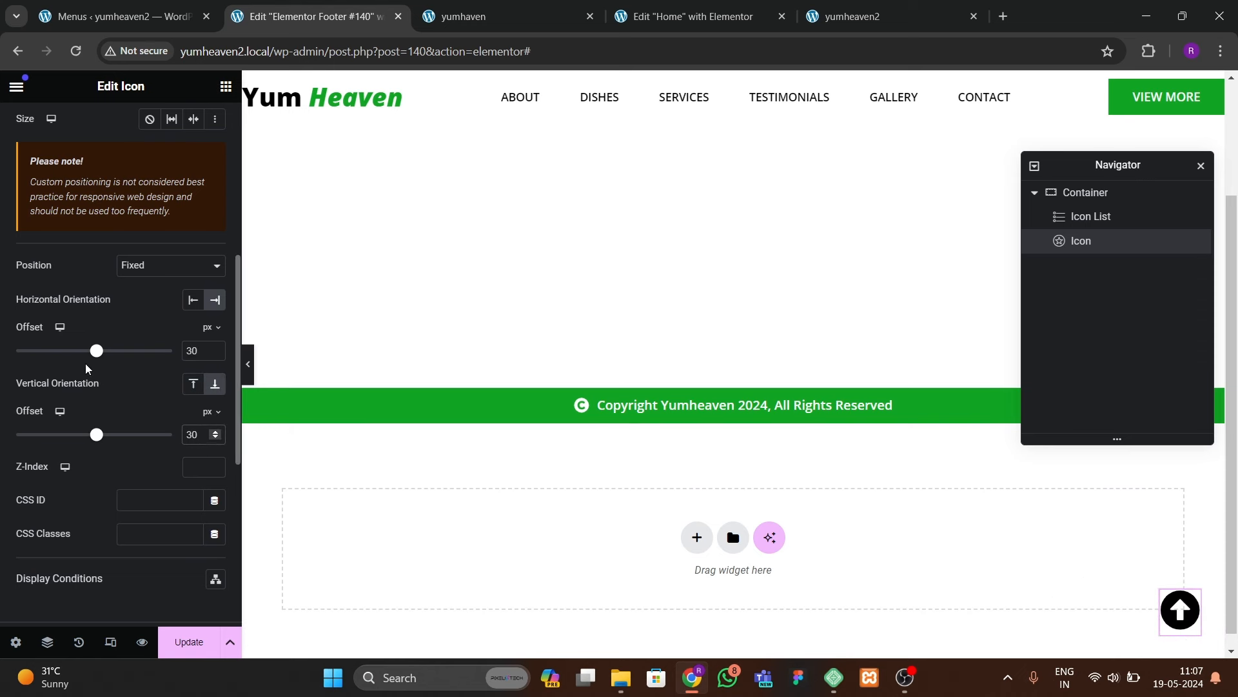
scroll(160, 273, up, 7)
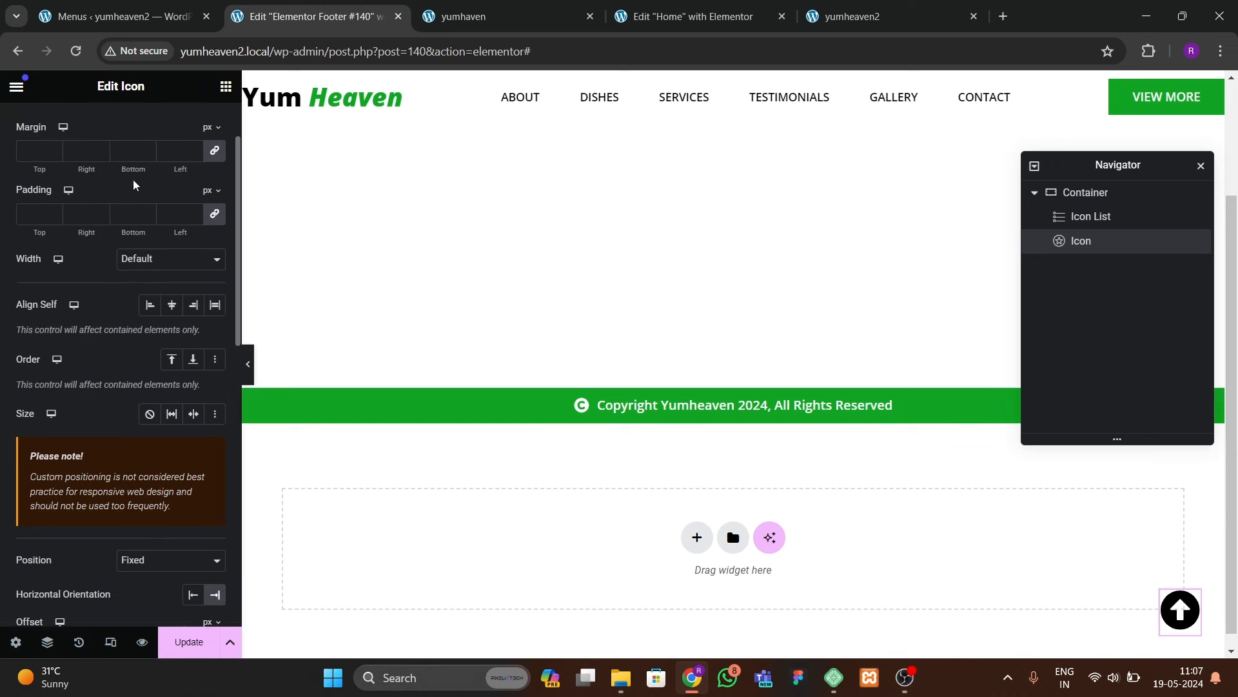
Step: Give the up-arrow a Pulse Grow hover animation and check the live site
click(117, 124)
click(172, 252)
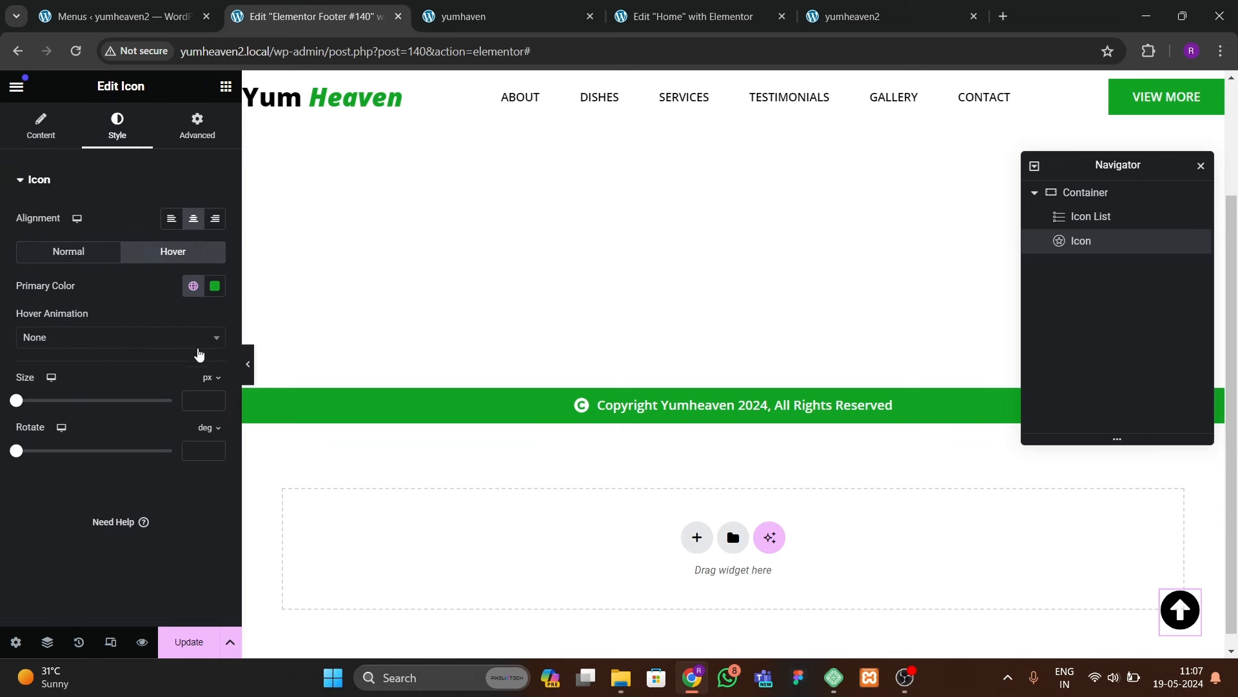
click(119, 337)
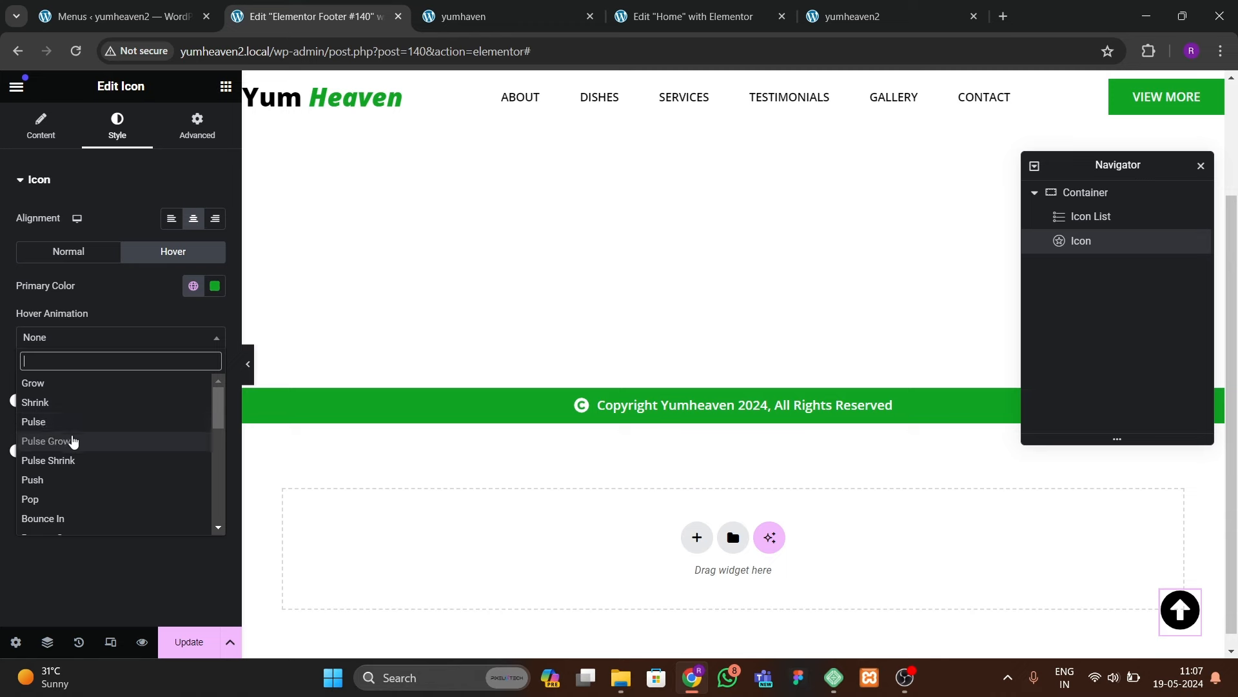
click(77, 443)
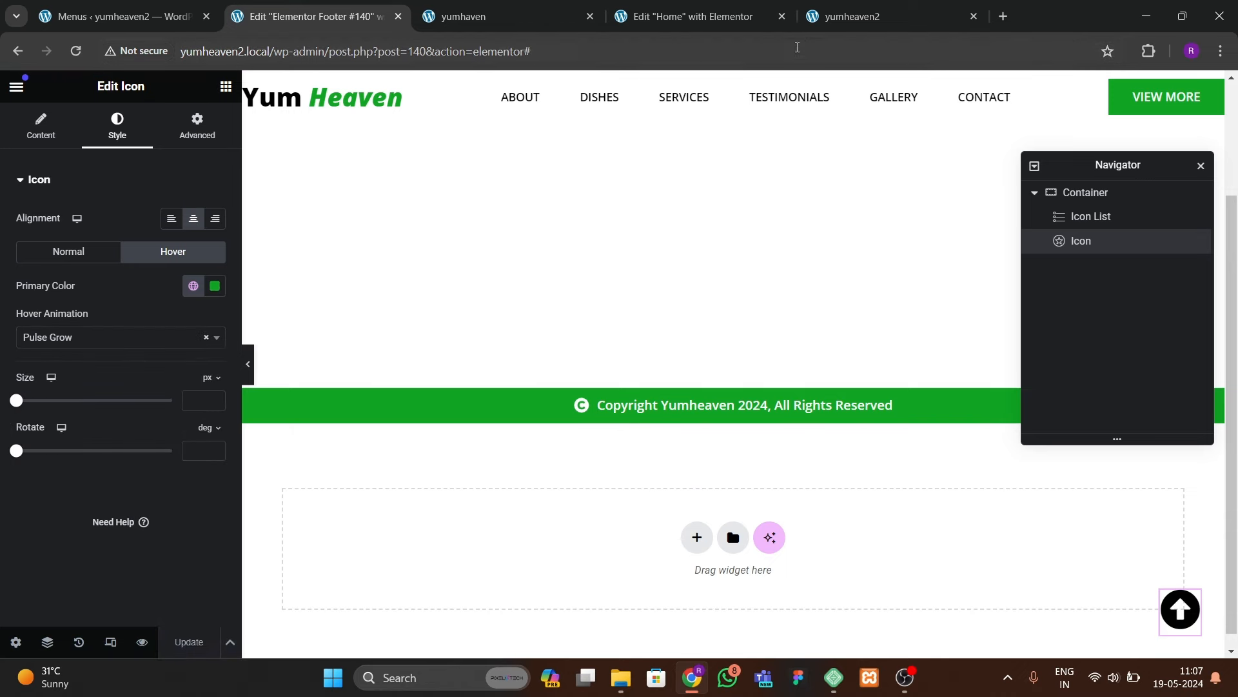
click(846, 18)
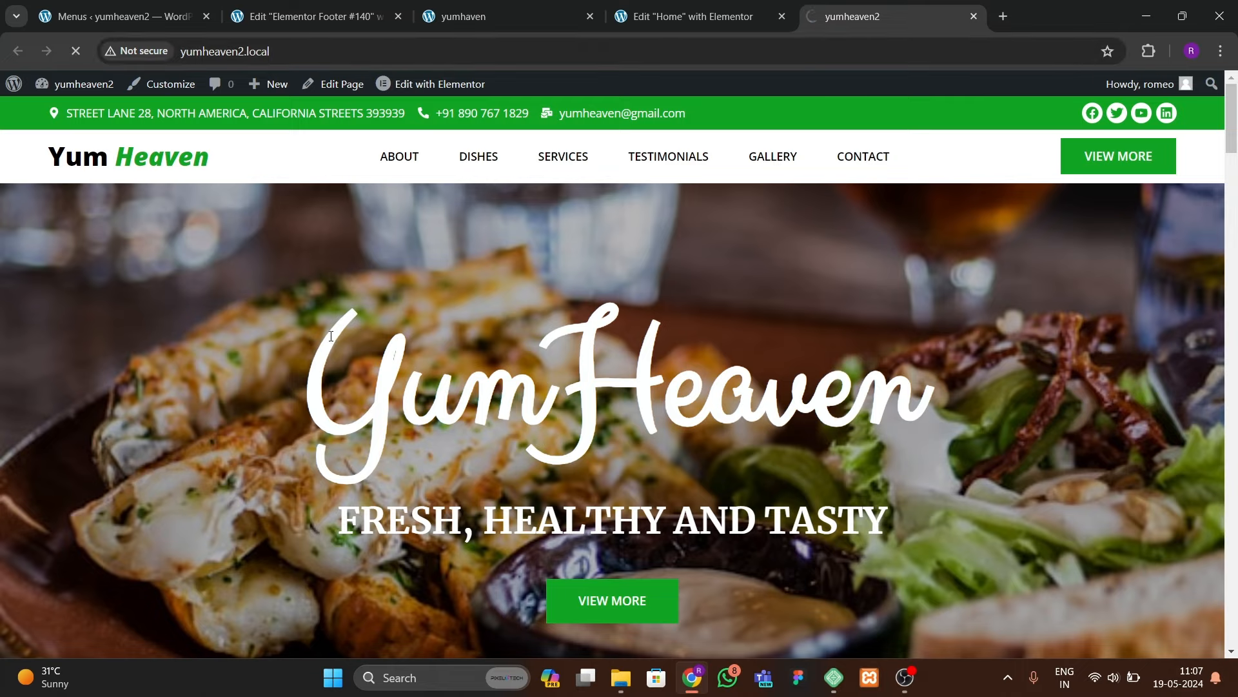
Step: On the live site, test the up-arrow returning to the top and each menu link's scroll to its section
drag(1234, 150, 1211, 685)
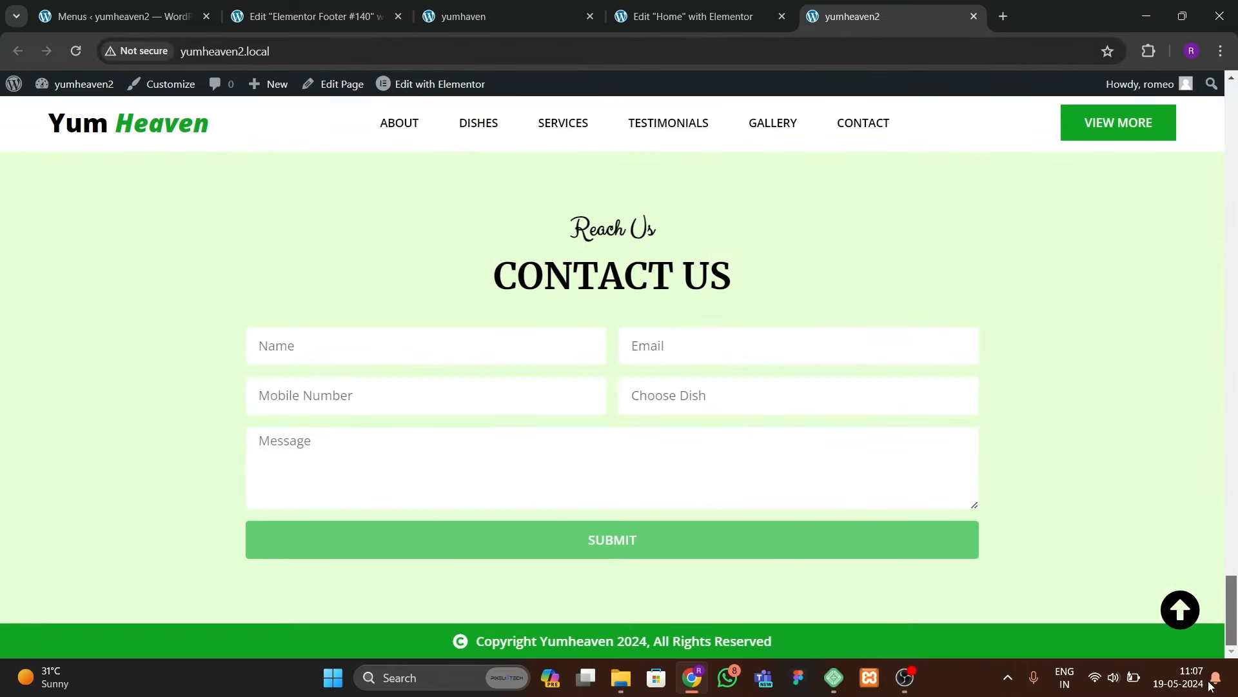
click(1180, 610)
click(472, 122)
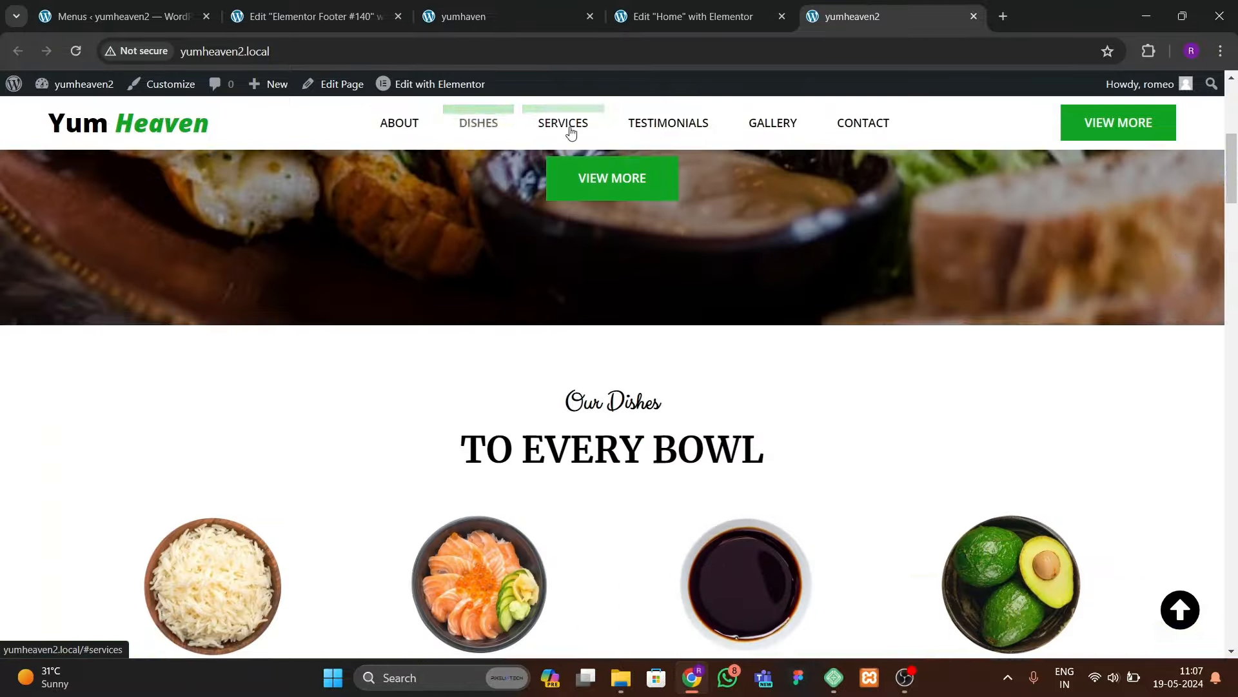
click(573, 132)
click(651, 132)
click(764, 135)
click(862, 129)
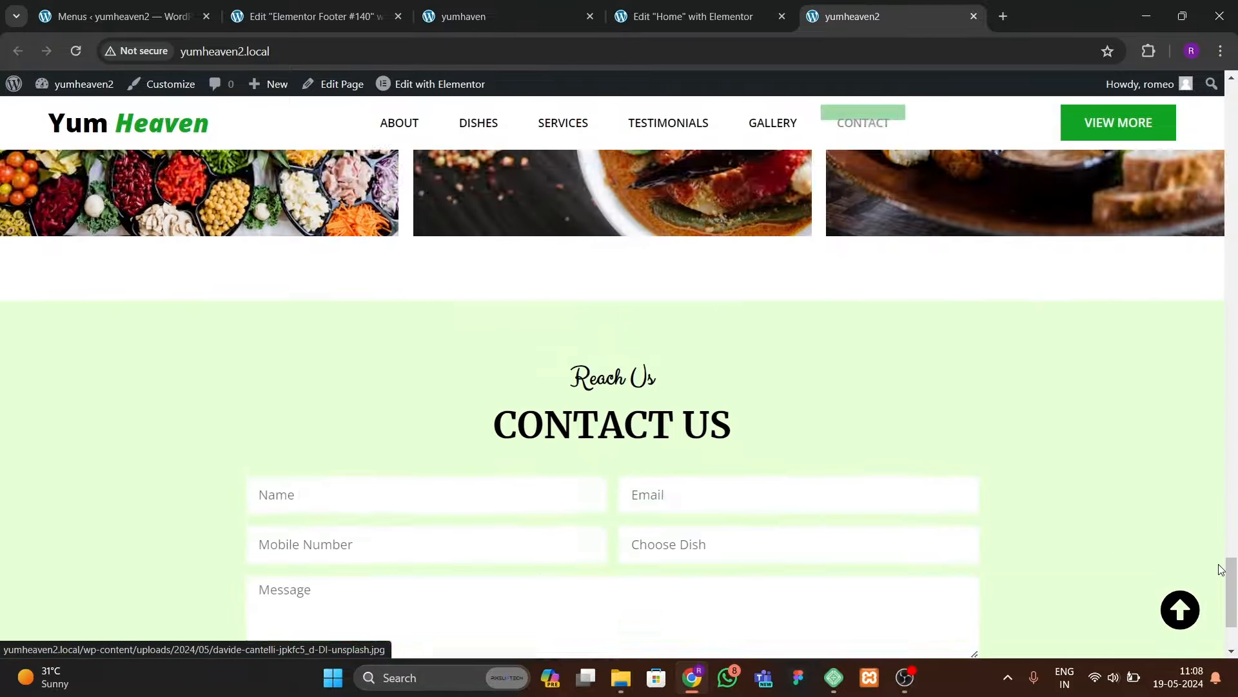
click(1180, 613)
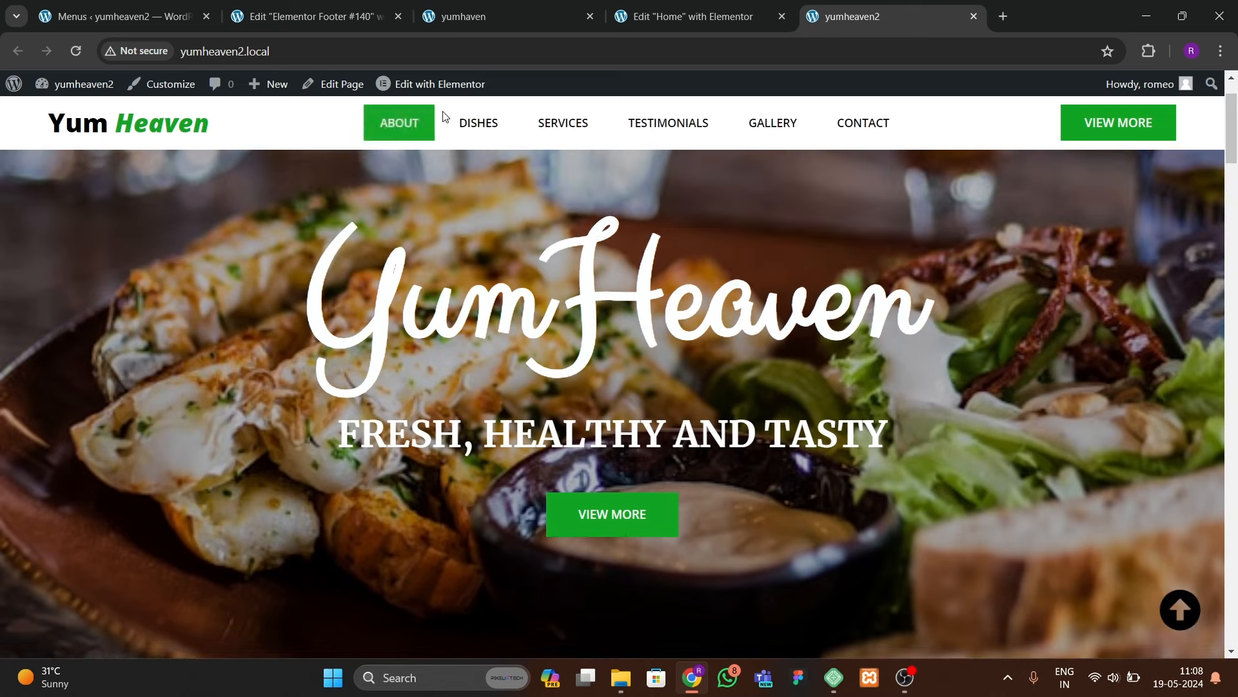
click(478, 122)
drag(1234, 230, 1232, 113)
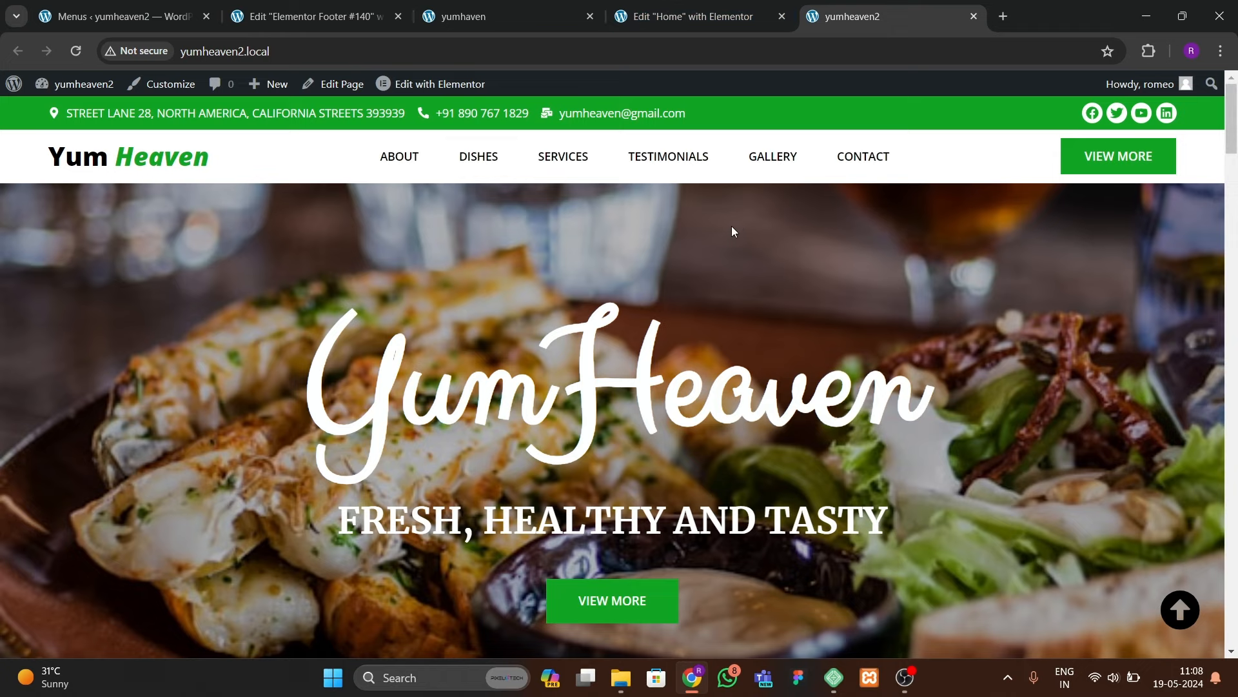
Step: Reload the Home page editor so the floating up-arrow appears in its preview
click(754, 25)
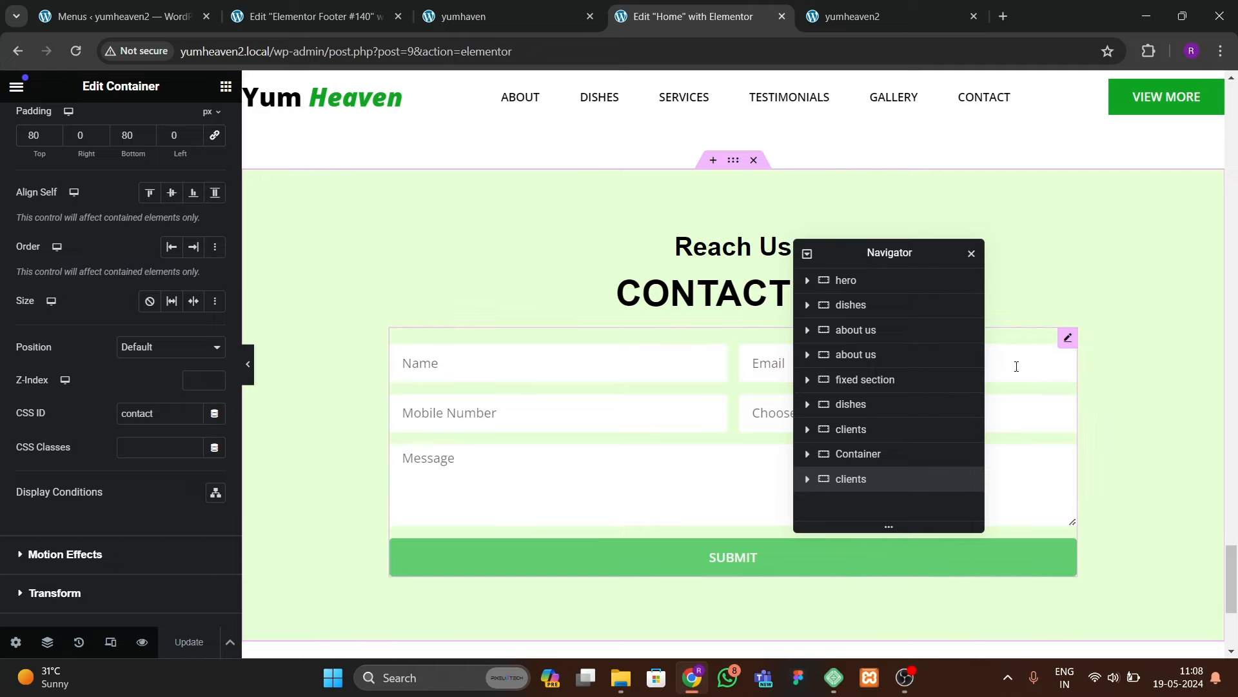
drag(1233, 592, 1230, 123)
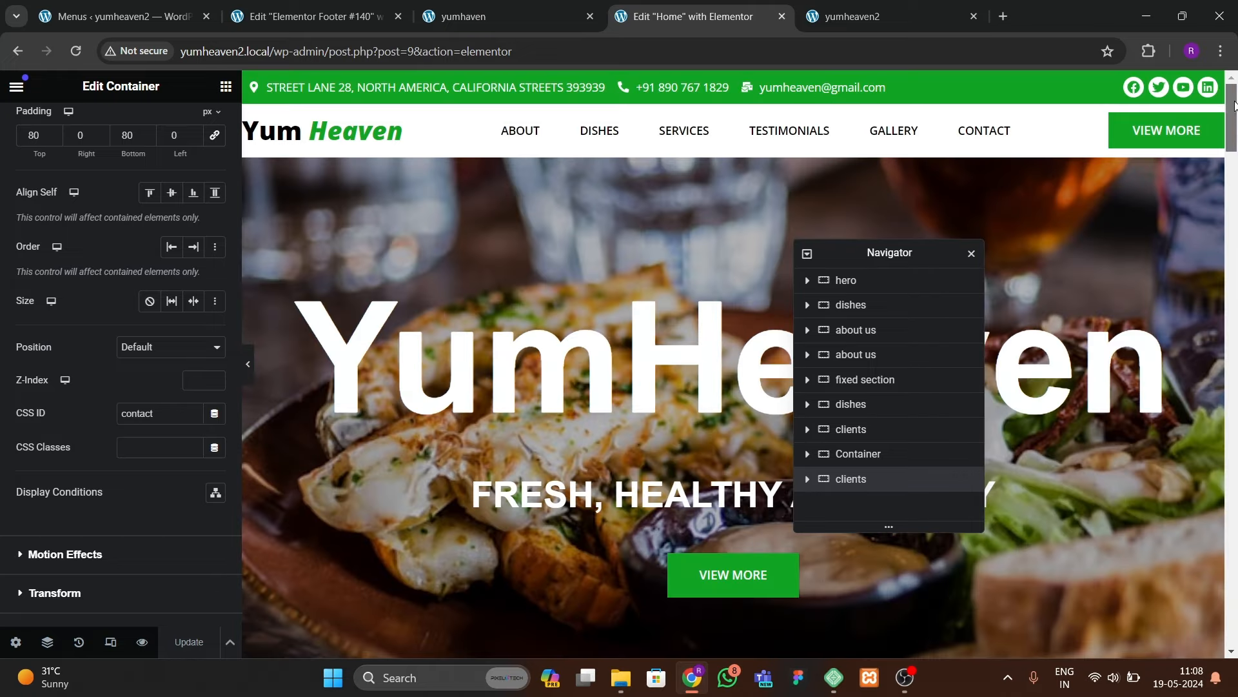
drag(852, 249, 931, 245)
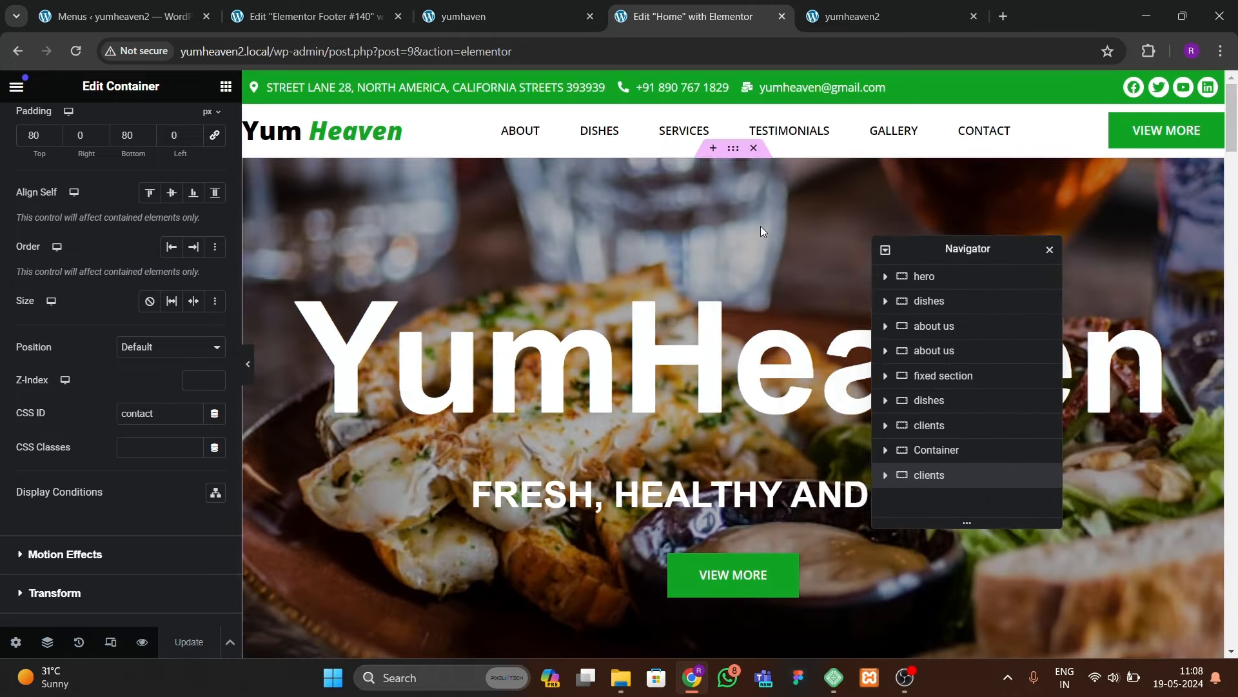
click(75, 51)
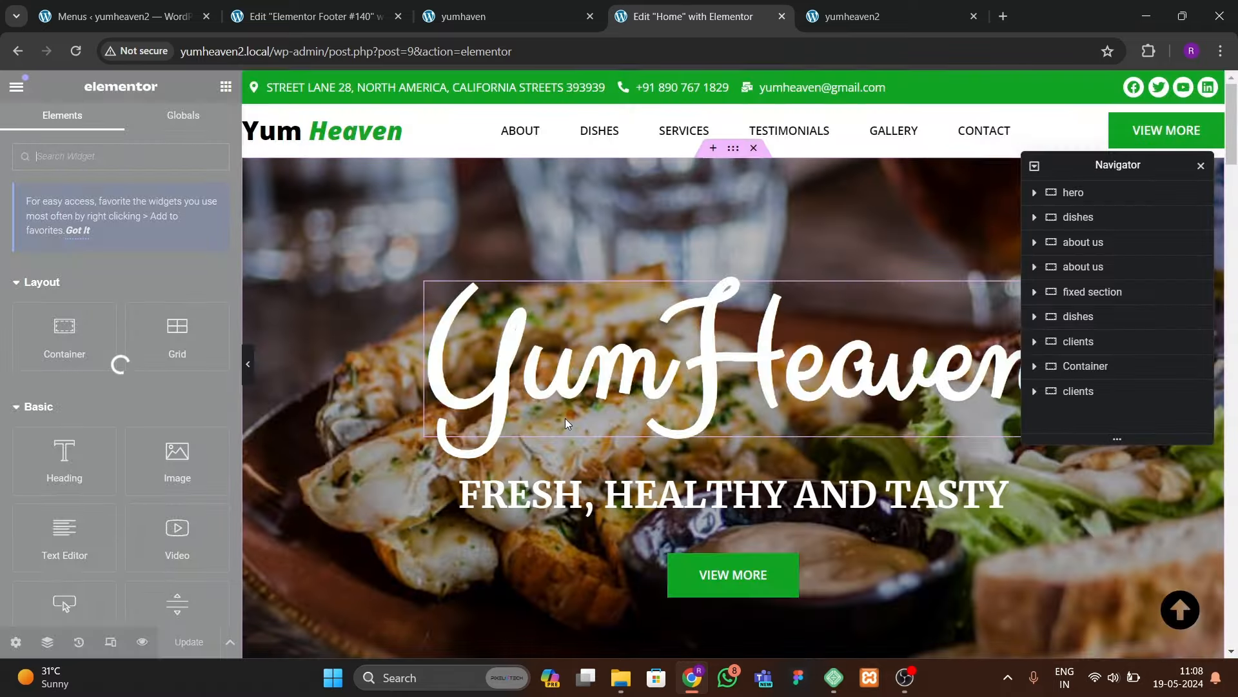
click(490, 16)
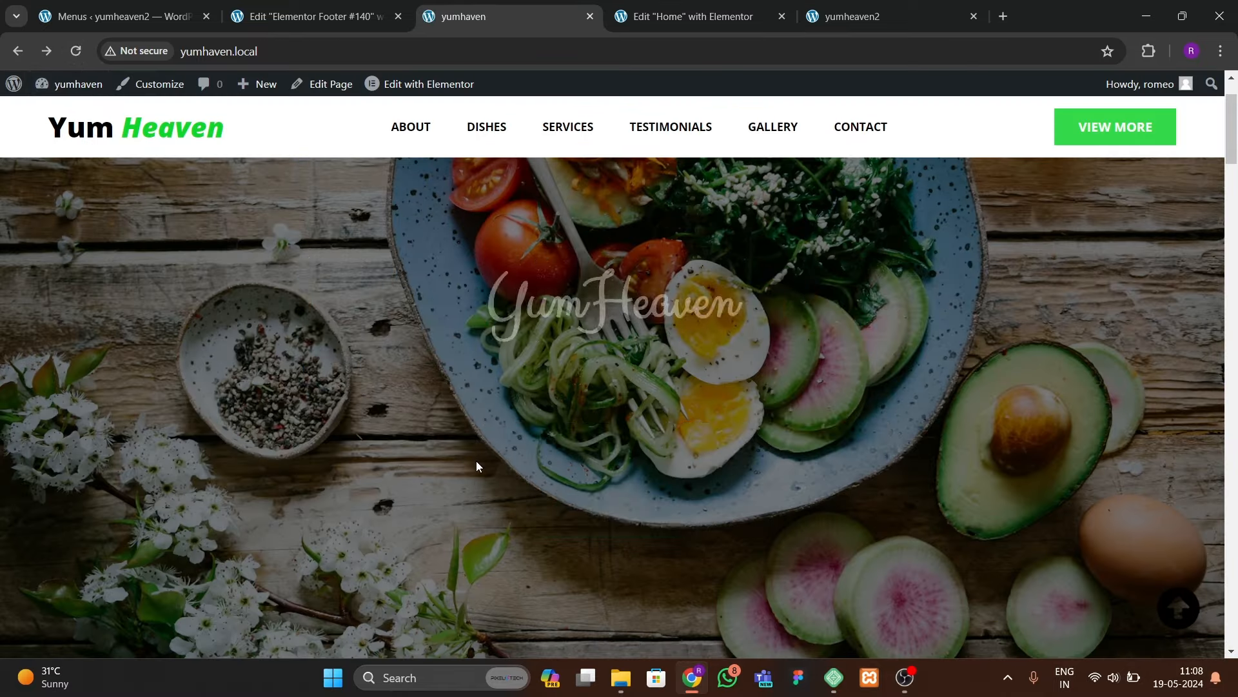
click(671, 17)
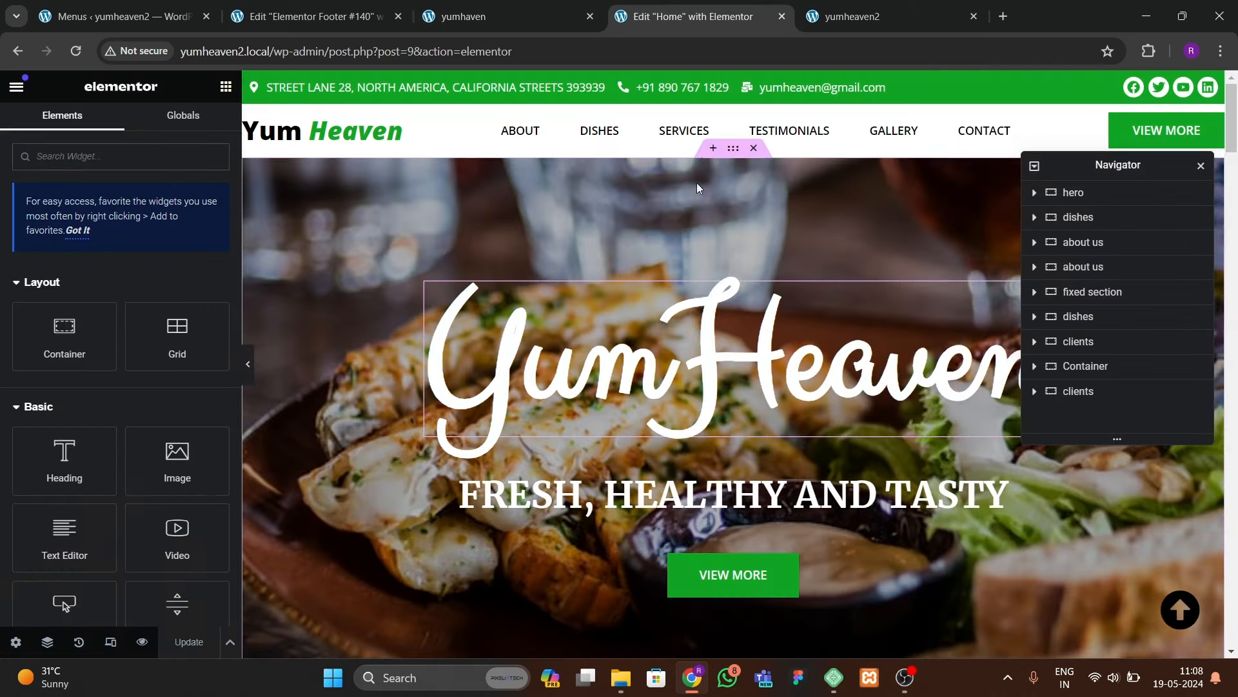
Step: Give the YumHeaven heading a Zoom In entrance animation with a 200 ms delay
click(631, 350)
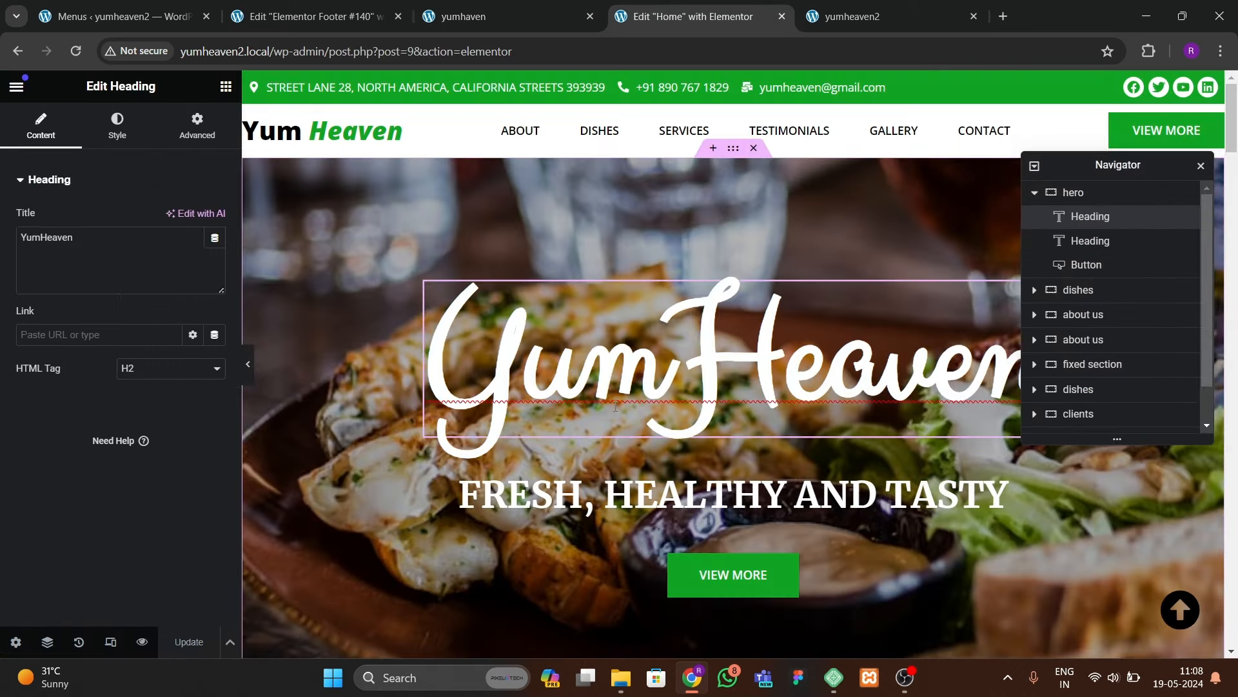
click(503, 395)
click(197, 123)
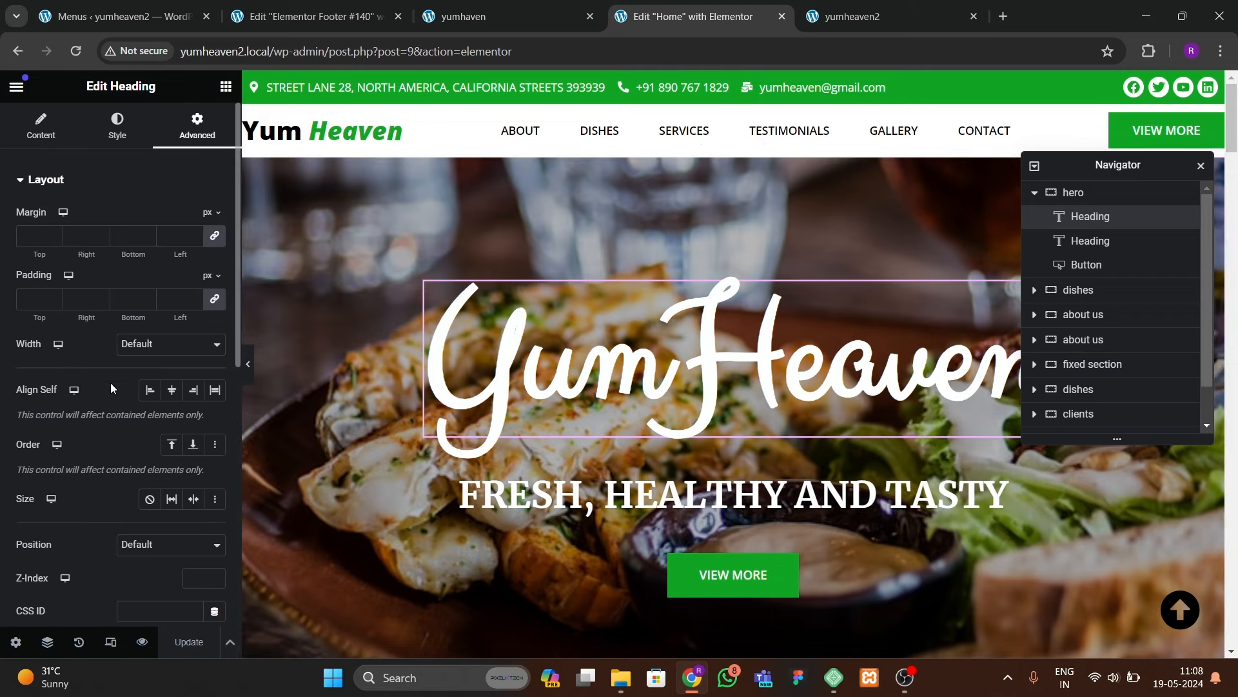
scroll(110, 382, down, 2)
scroll(77, 419, down, 2)
click(72, 413)
scroll(71, 419, down, 1)
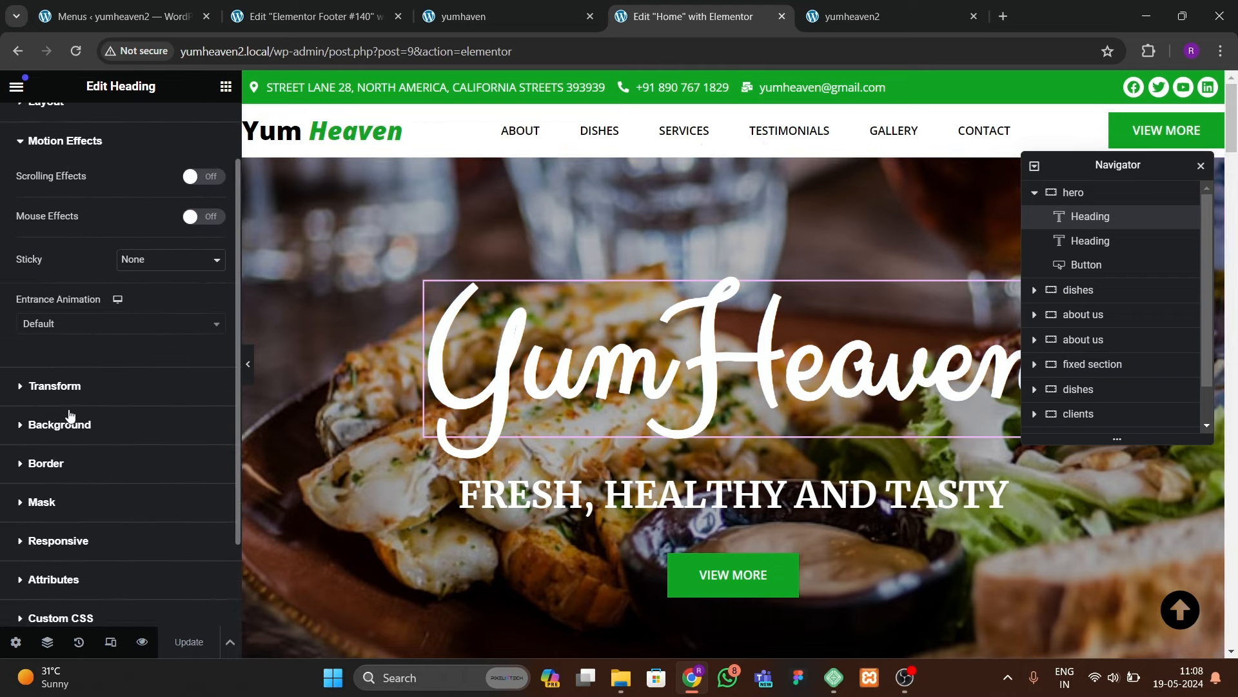
click(63, 325)
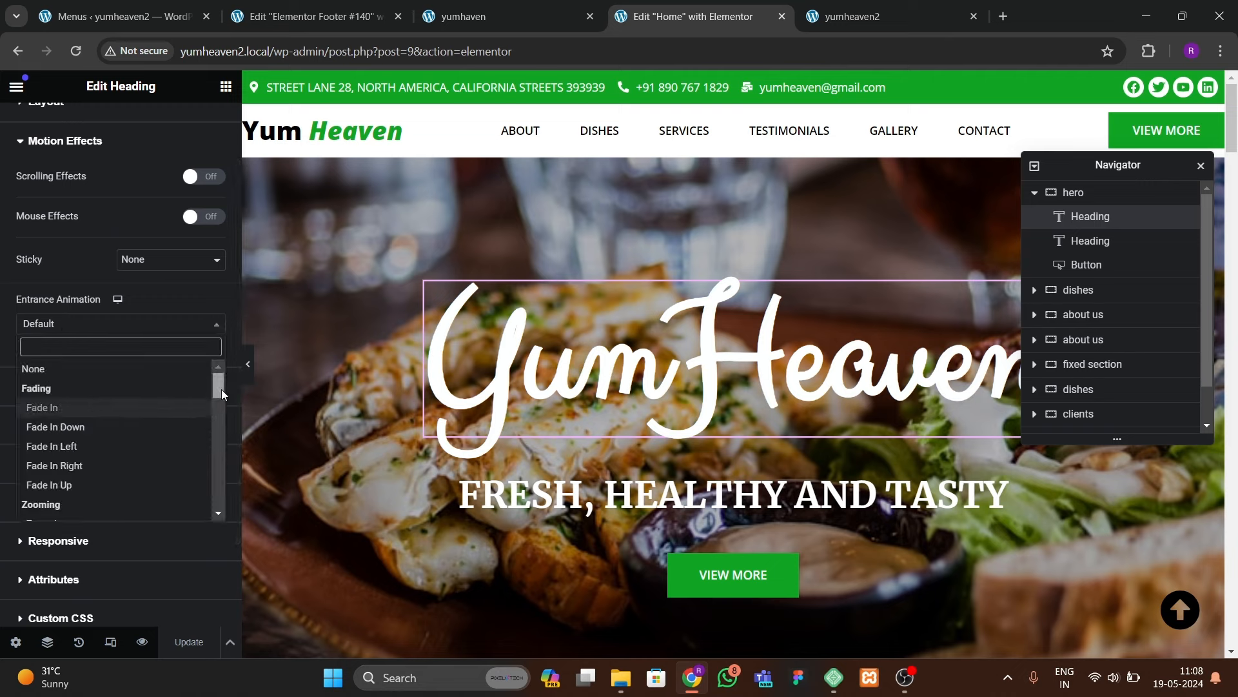
mouse_move(221, 389)
mouse_down()
mouse_move(223, 509)
mouse_move(217, 390)
mouse_up()
text(zoom)
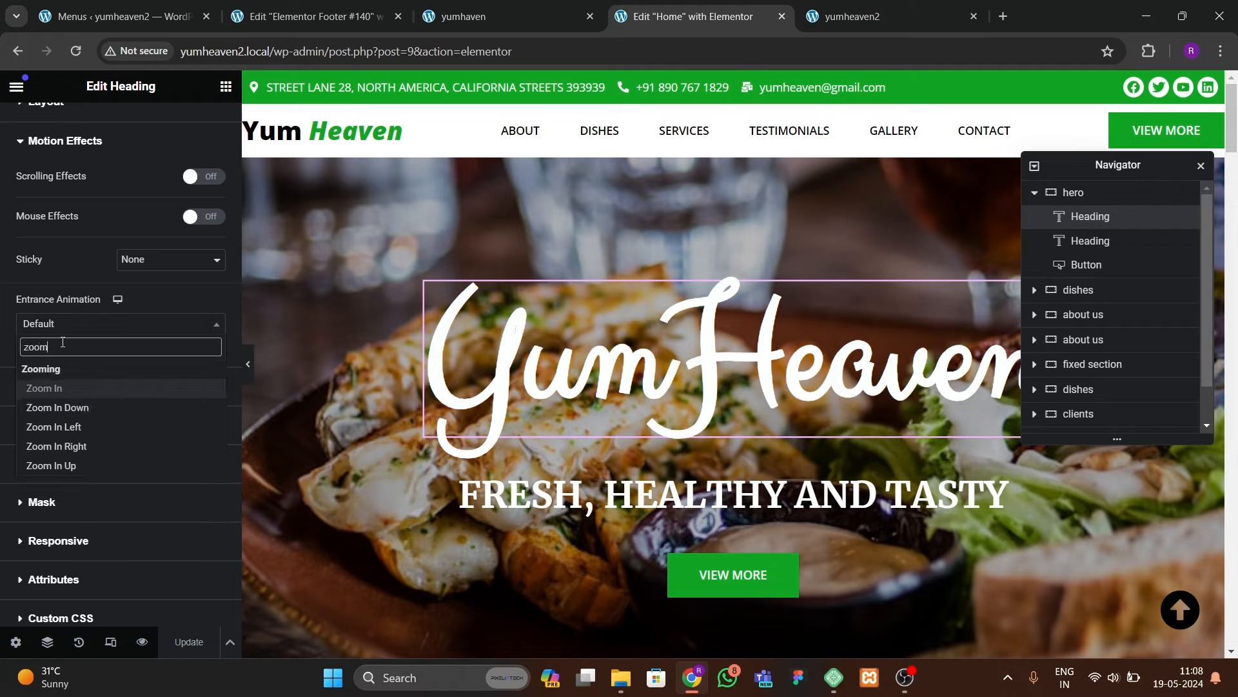
key(Return)
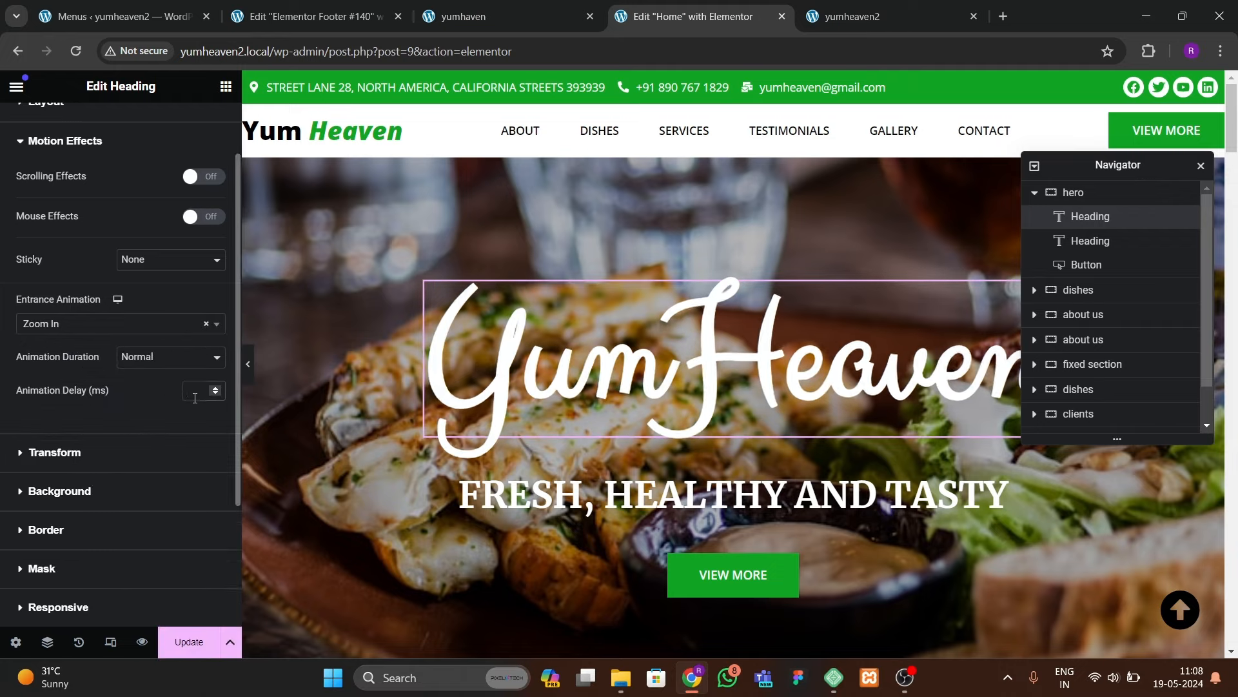
text(200)
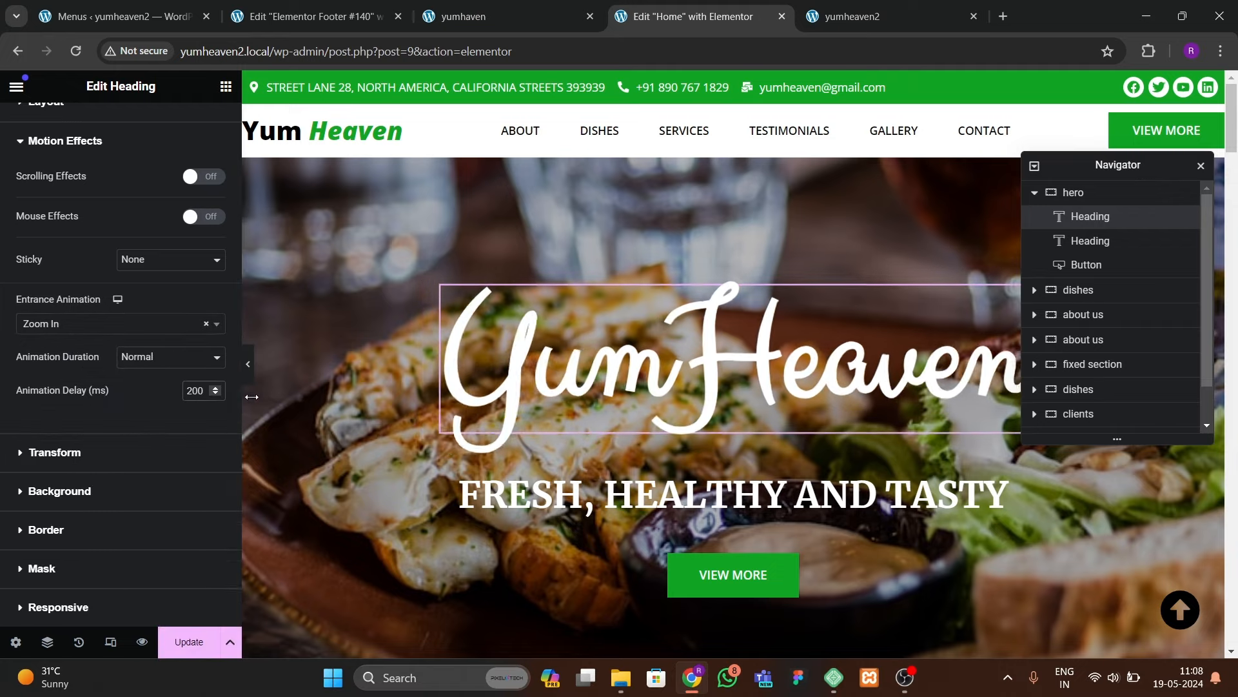
Step: Give the FRESH, HEALTHY AND TASTY heading a Slide In Up entrance animation, 400 ms delay
click(586, 495)
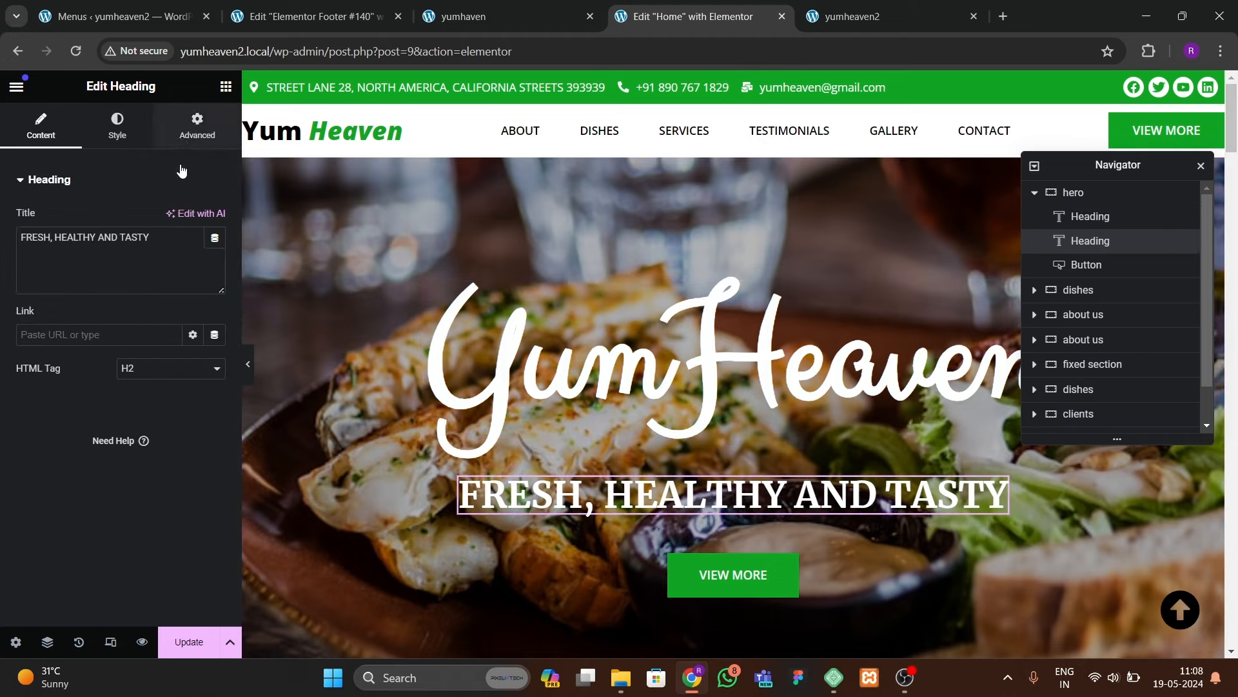
click(197, 126)
scroll(125, 407, down, 4)
click(79, 520)
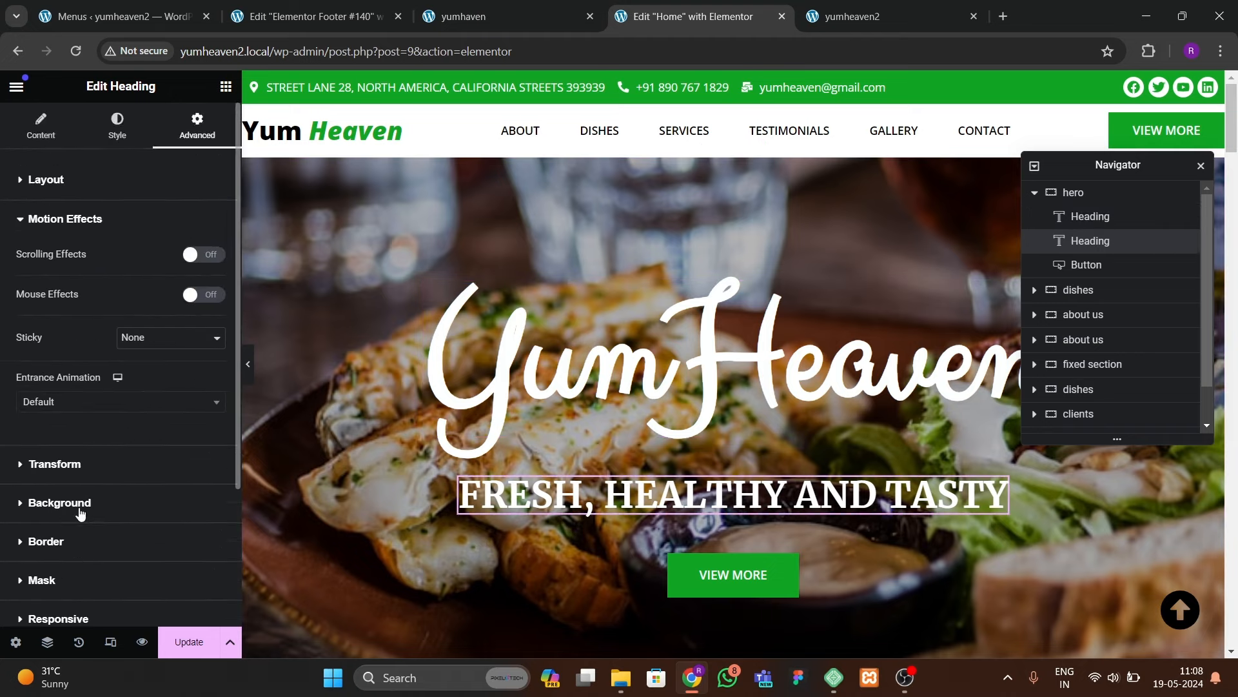
click(67, 327)
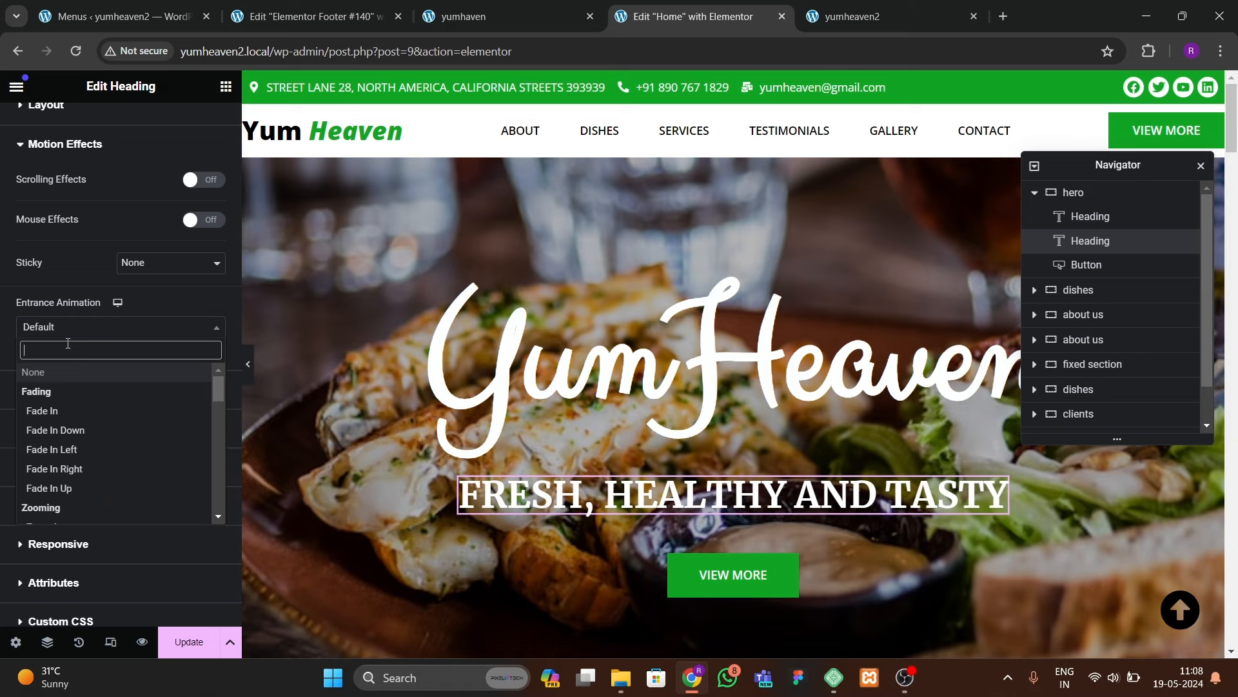
text(slide)
key(Down)
key(Down)
key(Down)
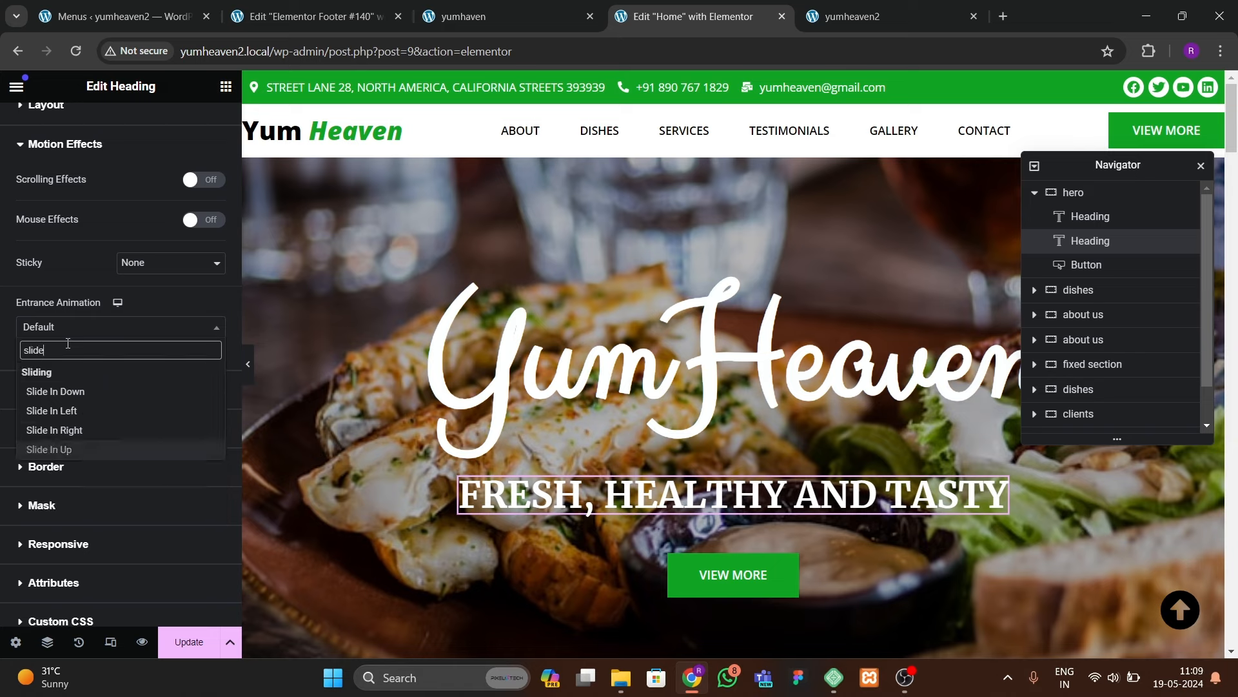
key(Return)
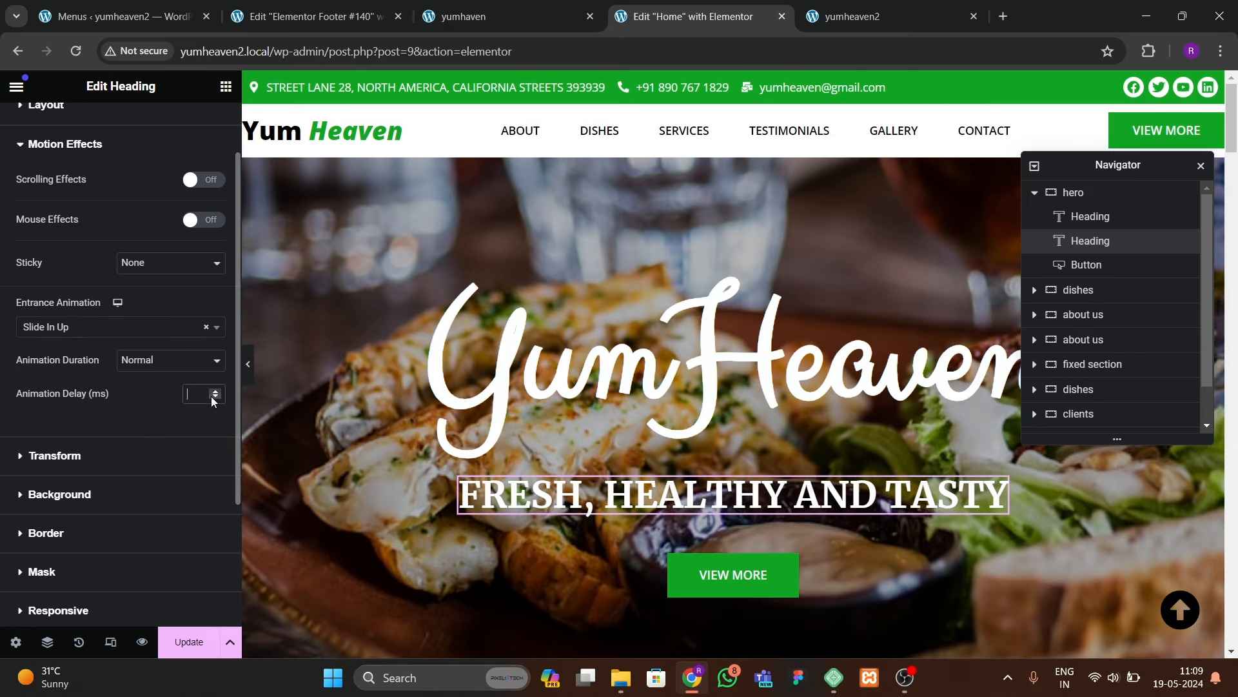
Step: Make the VIEW MORE button Rotate In after 600 ms and update the page
click(733, 574)
click(183, 136)
scroll(124, 381, down, 5)
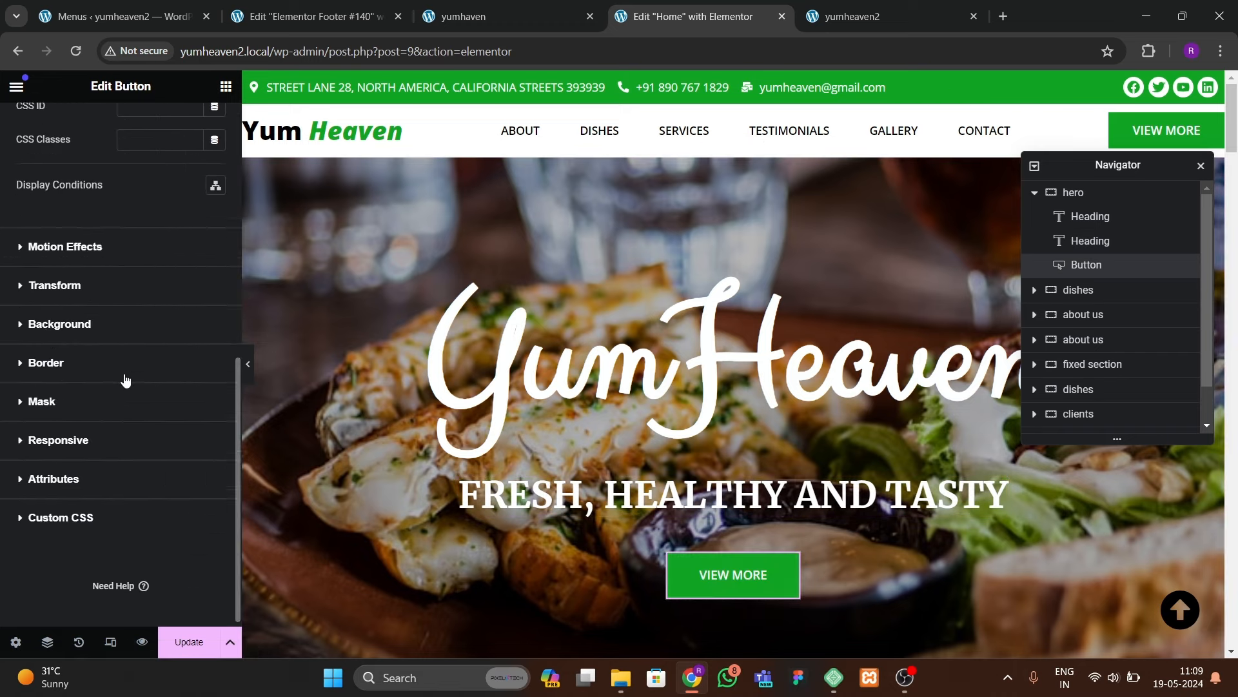
click(56, 238)
click(81, 370)
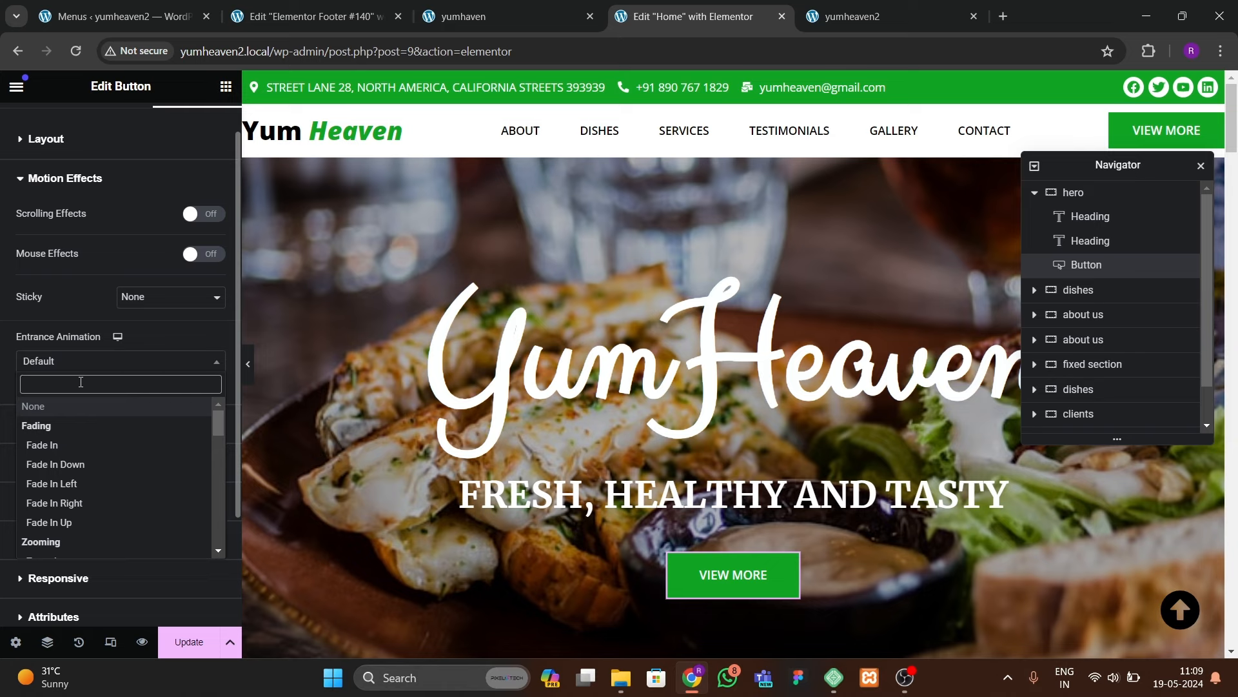
text(rotate)
click(191, 427)
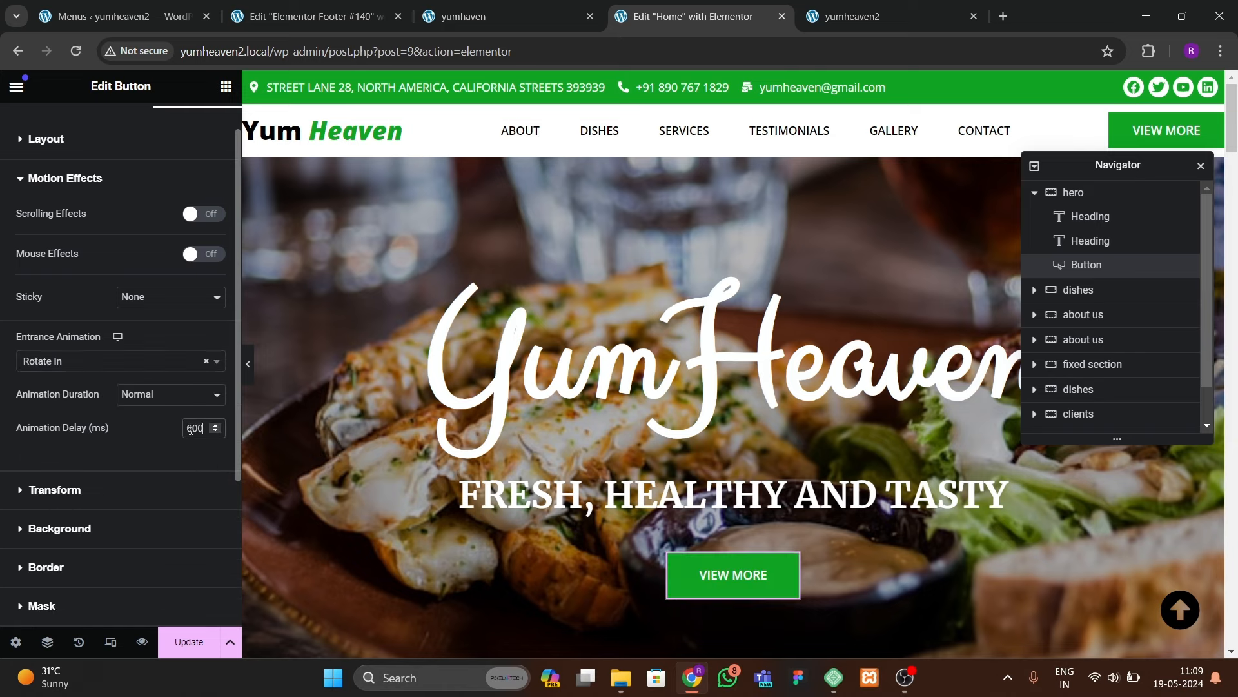
click(189, 642)
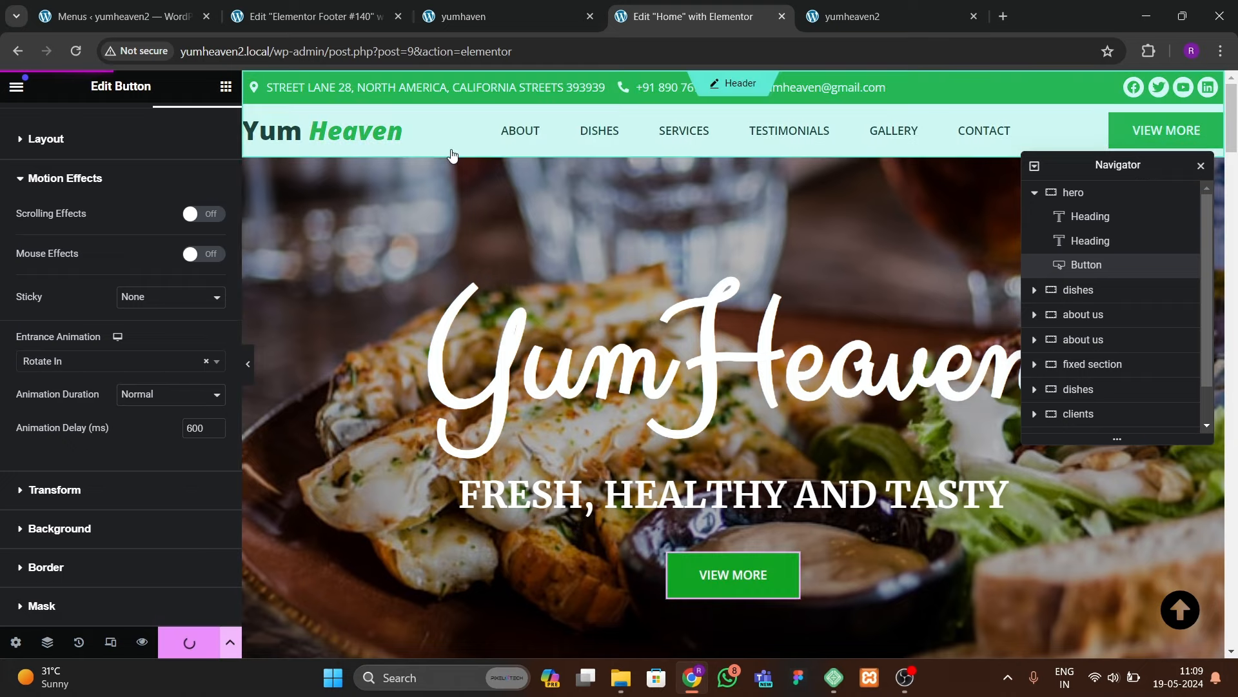
click(832, 22)
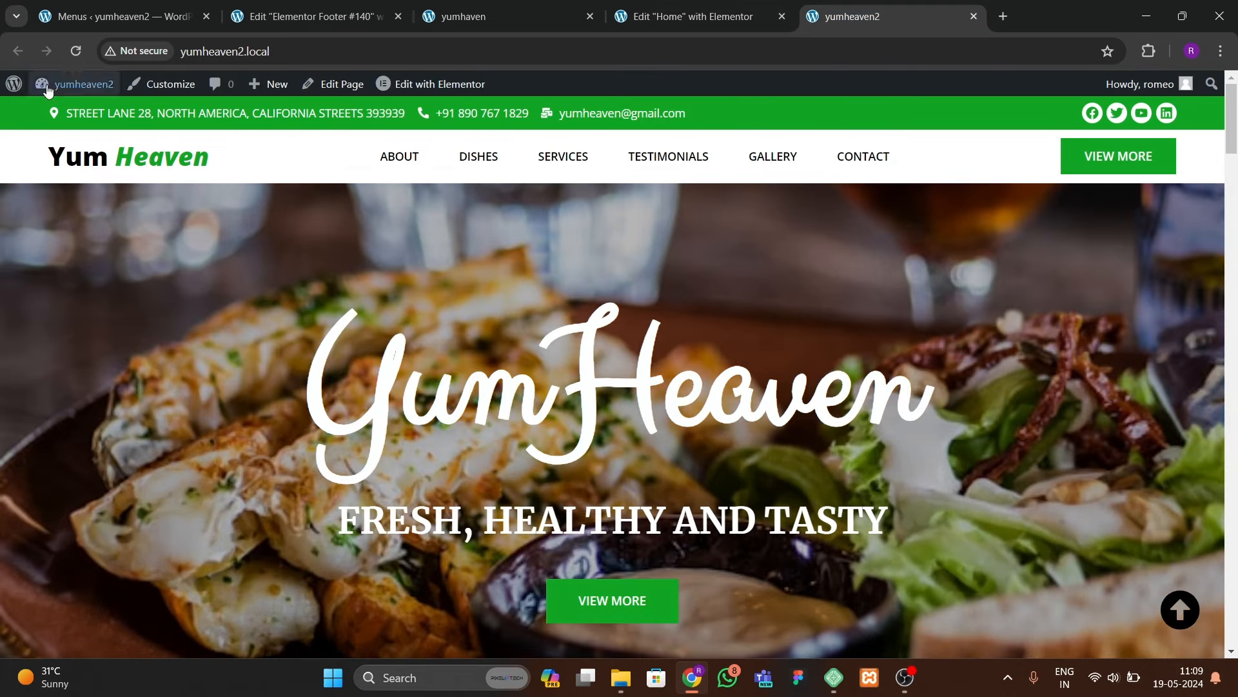
click(76, 51)
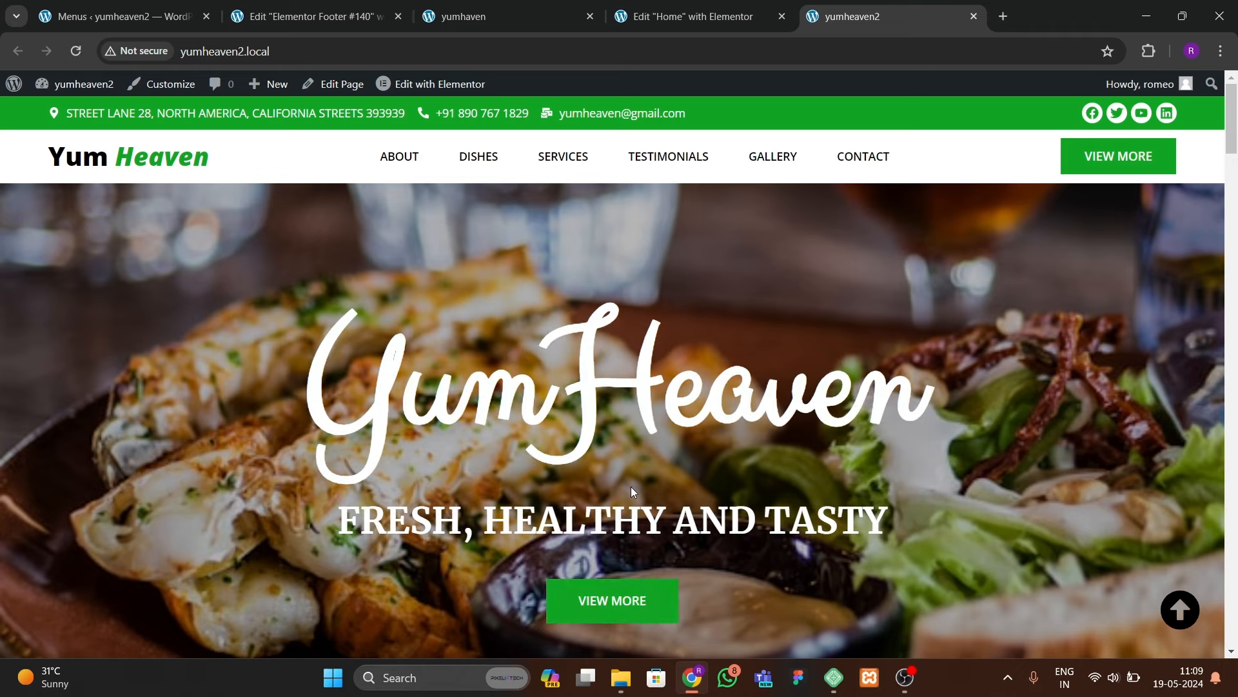
scroll(630, 487, down, 2)
scroll(622, 475, up, 2)
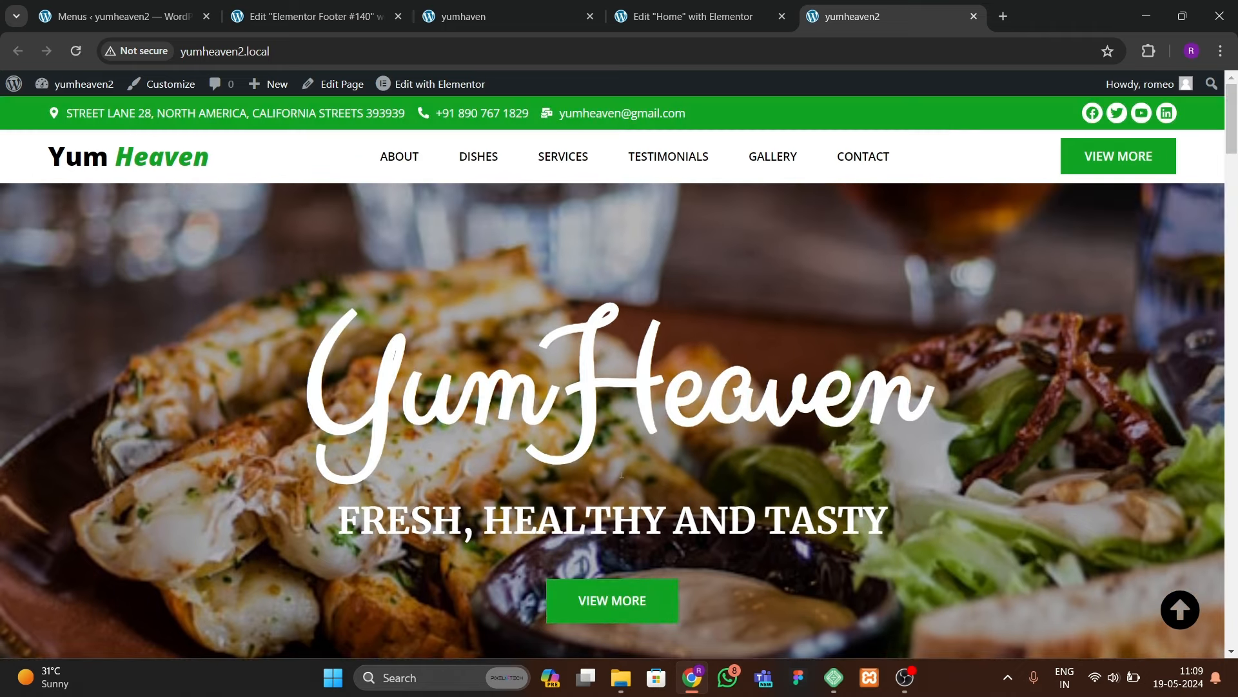
click(543, 7)
click(706, 21)
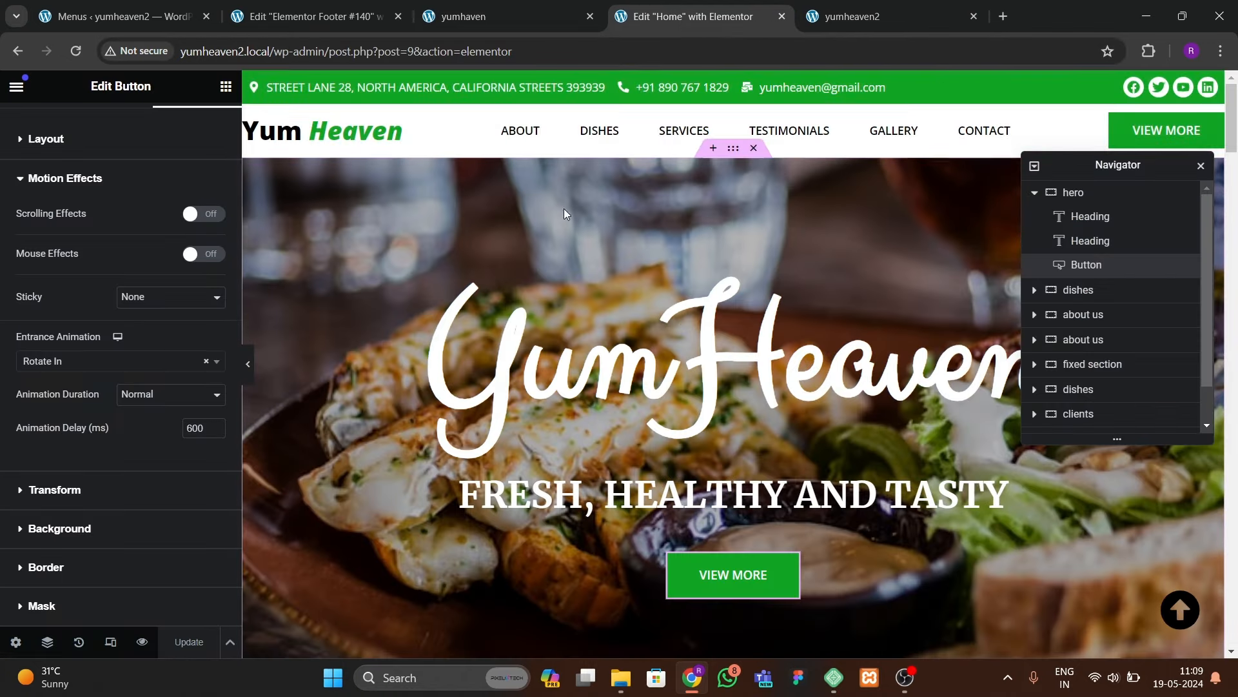
Step: Preview the Home page at 360 px mobile width and open the header template for editing
click(110, 642)
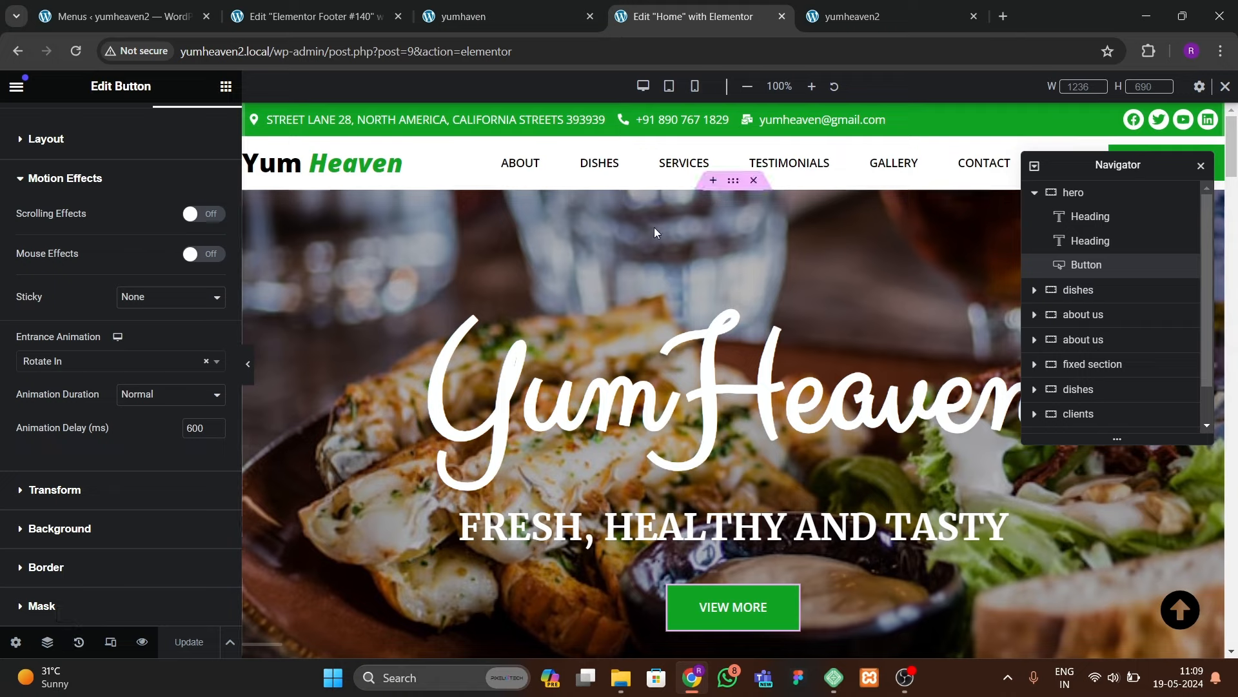
click(695, 85)
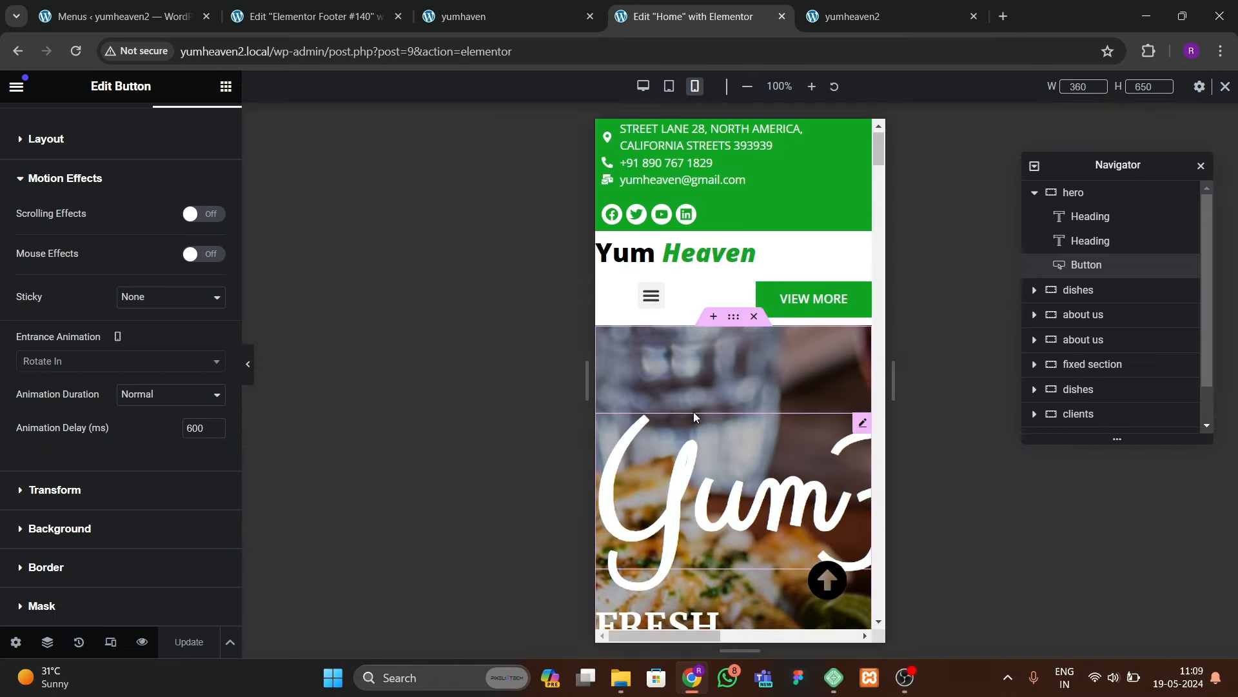
scroll(694, 412, down, 4)
scroll(693, 412, up, 4)
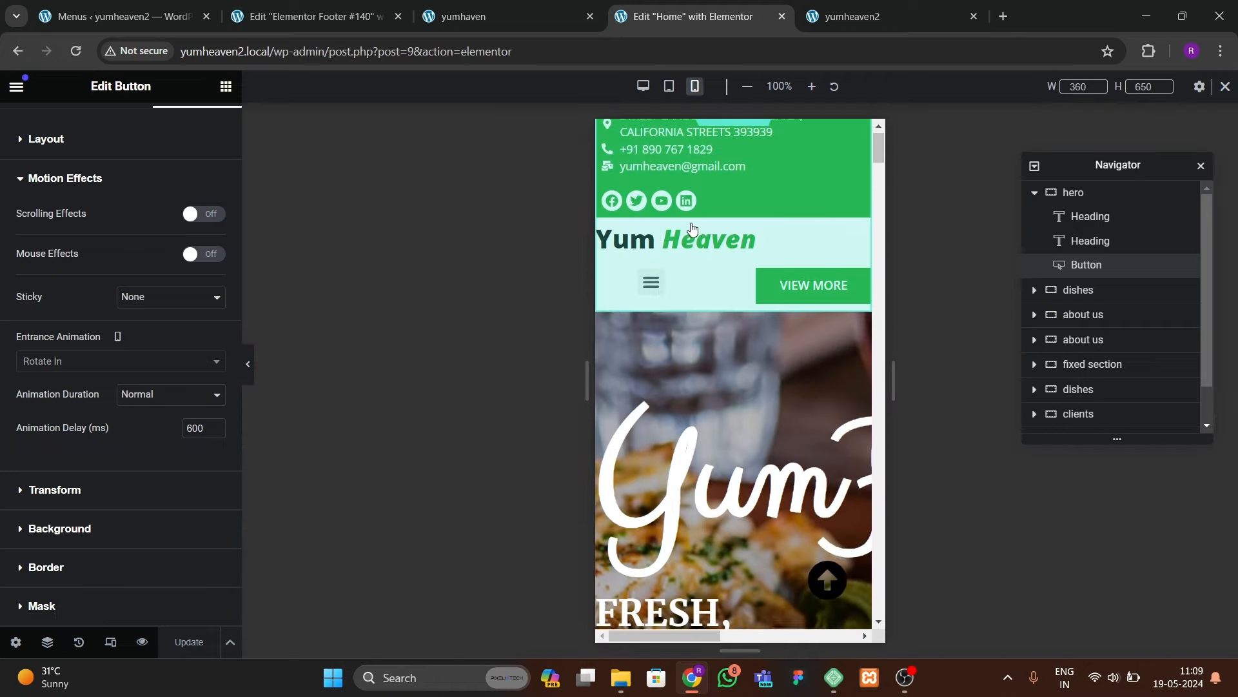
scroll(745, 158, up, 1)
click(737, 288)
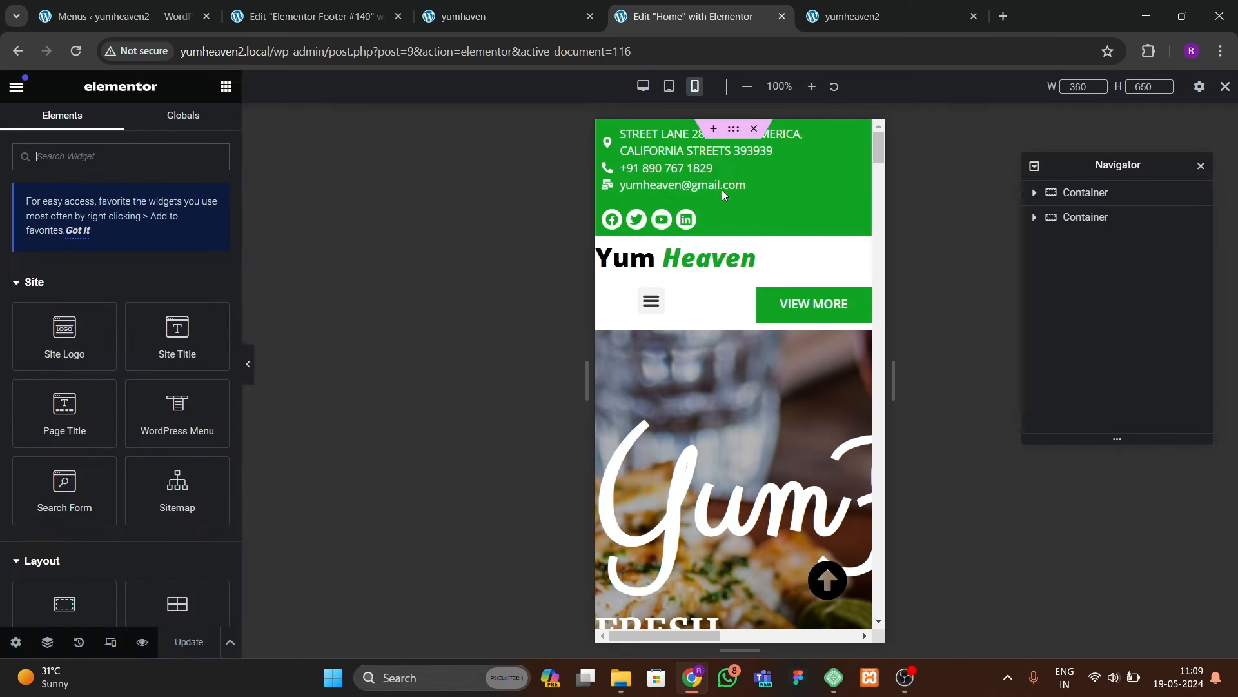
Step: Set the header's green contact-bar container to Hide on Mobile Portrait
click(733, 138)
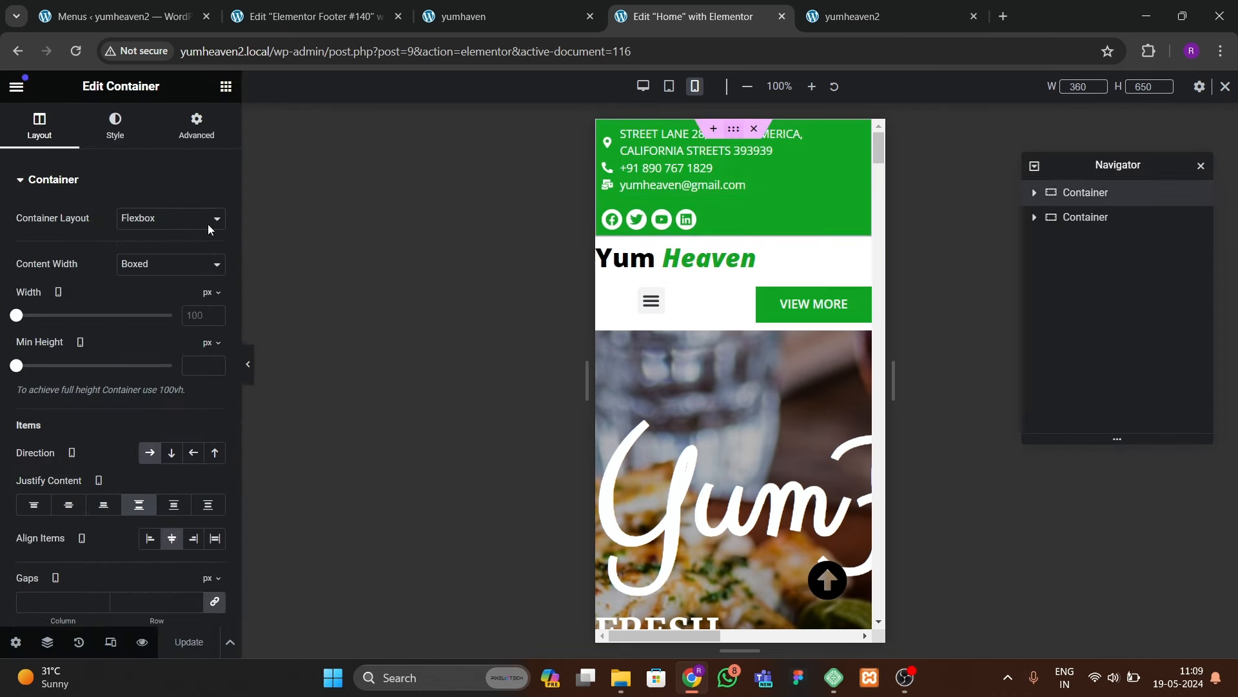
click(192, 128)
scroll(117, 417, down, 3)
scroll(97, 451, down, 5)
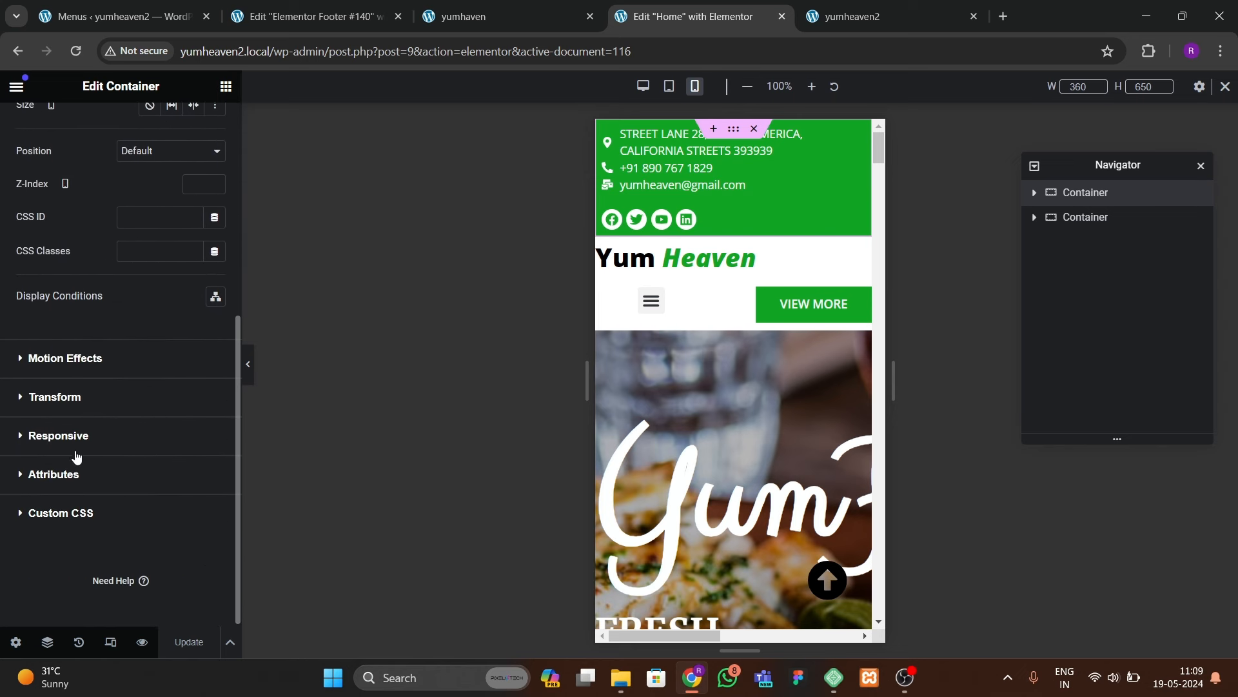
click(70, 437)
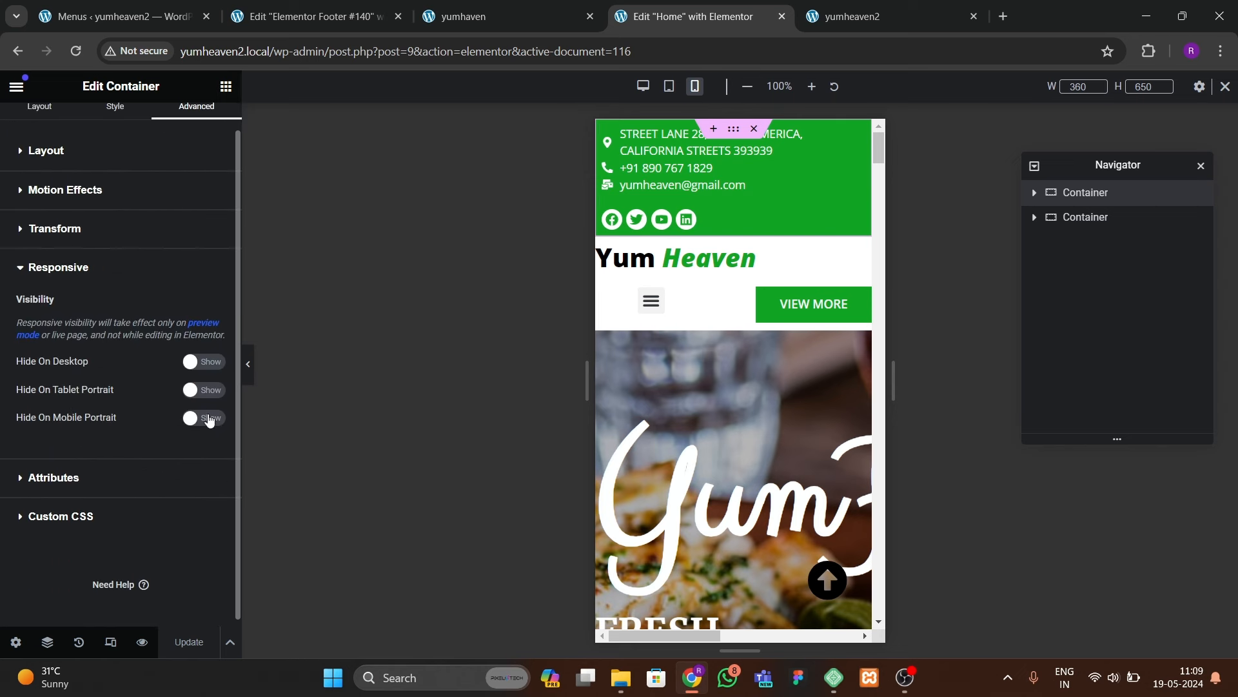
click(209, 419)
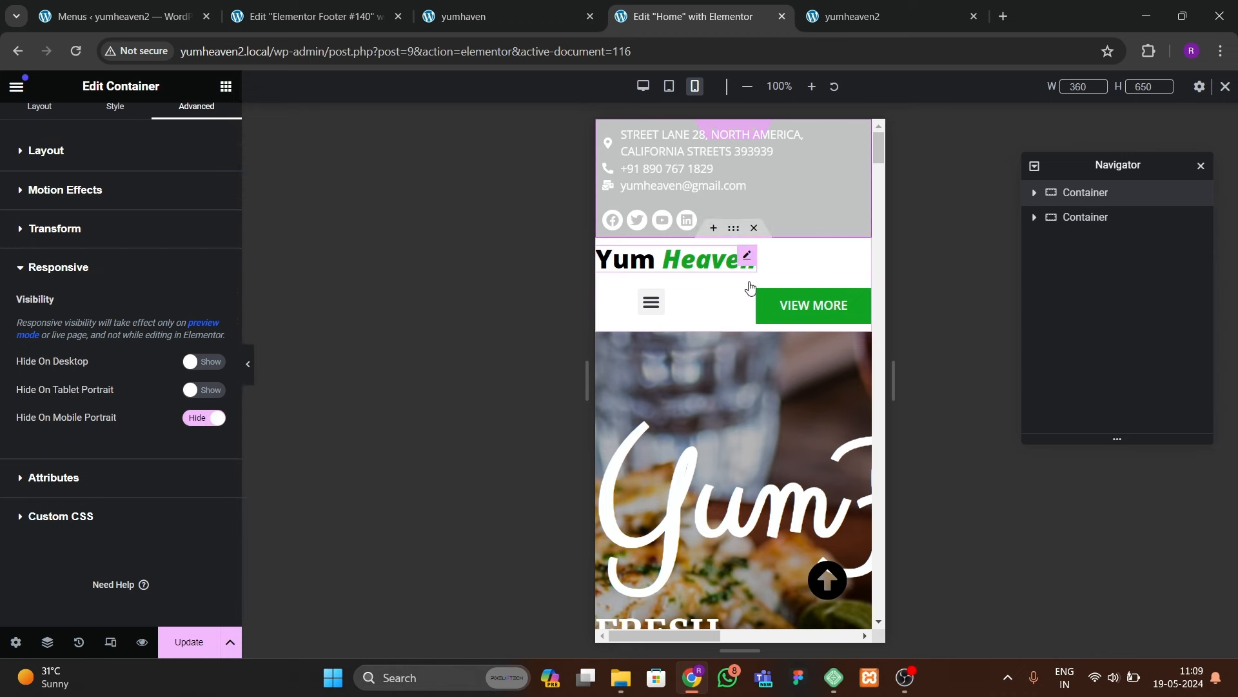
Step: Raise the Yum Heaven heading's mobile font size to 25
click(664, 256)
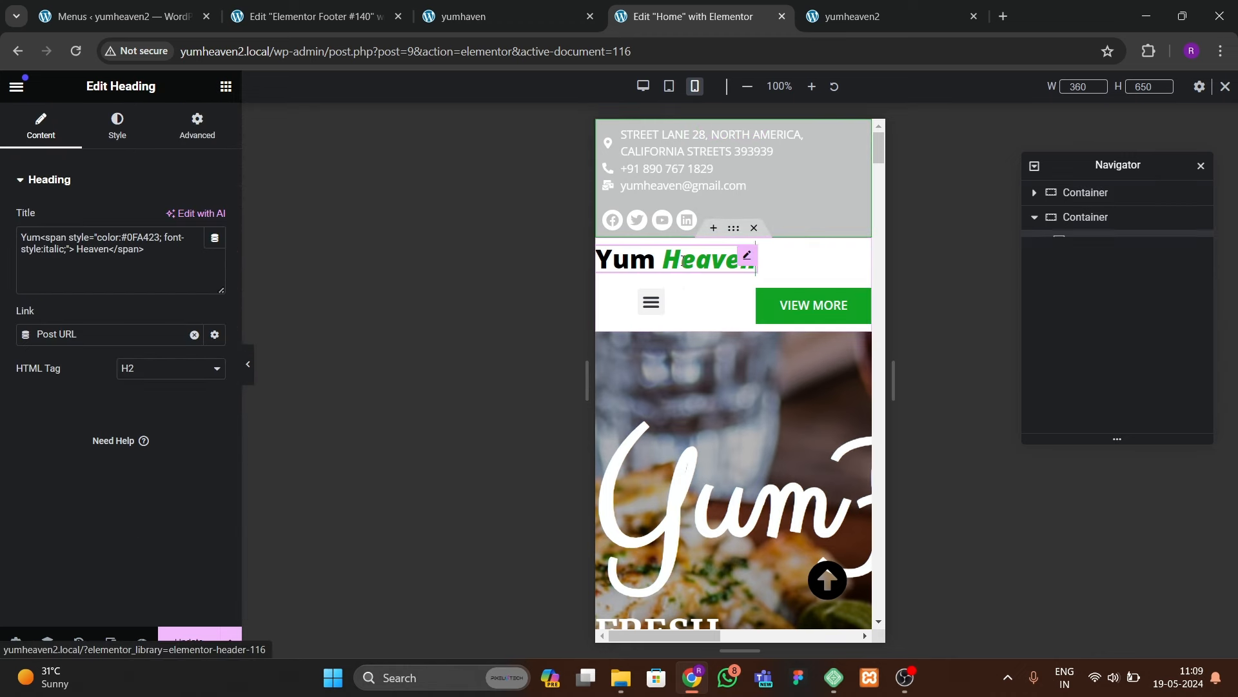
click(117, 144)
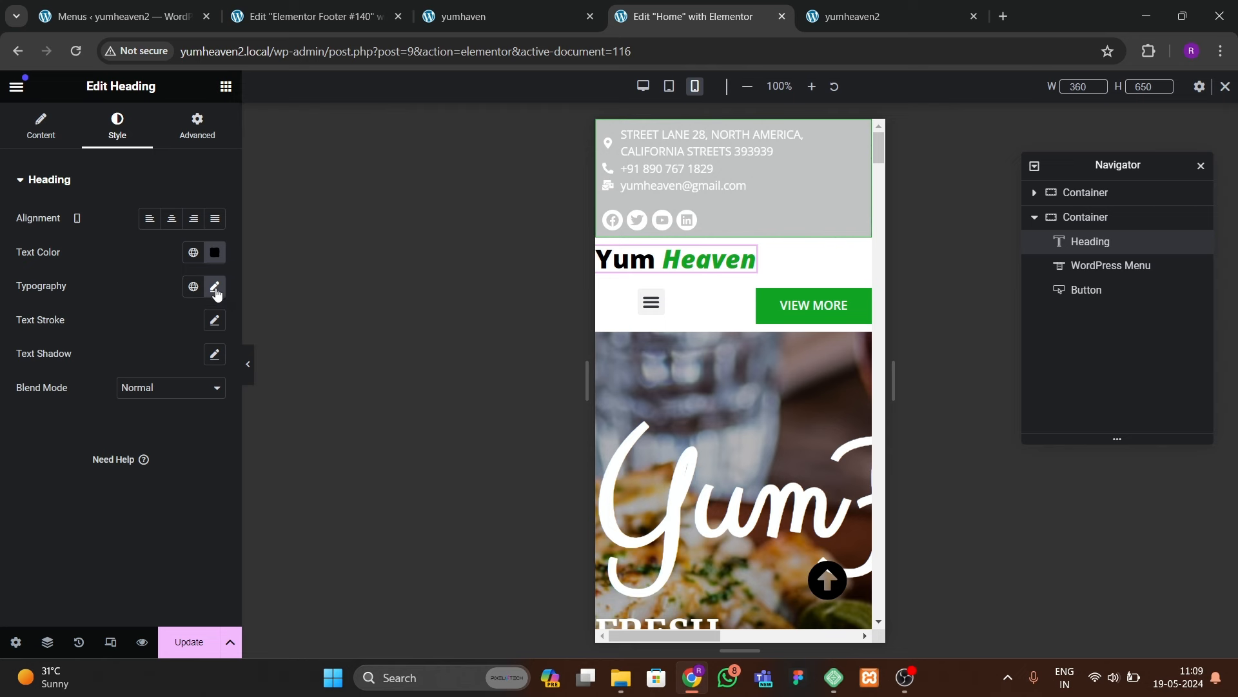
click(214, 286)
text(7)
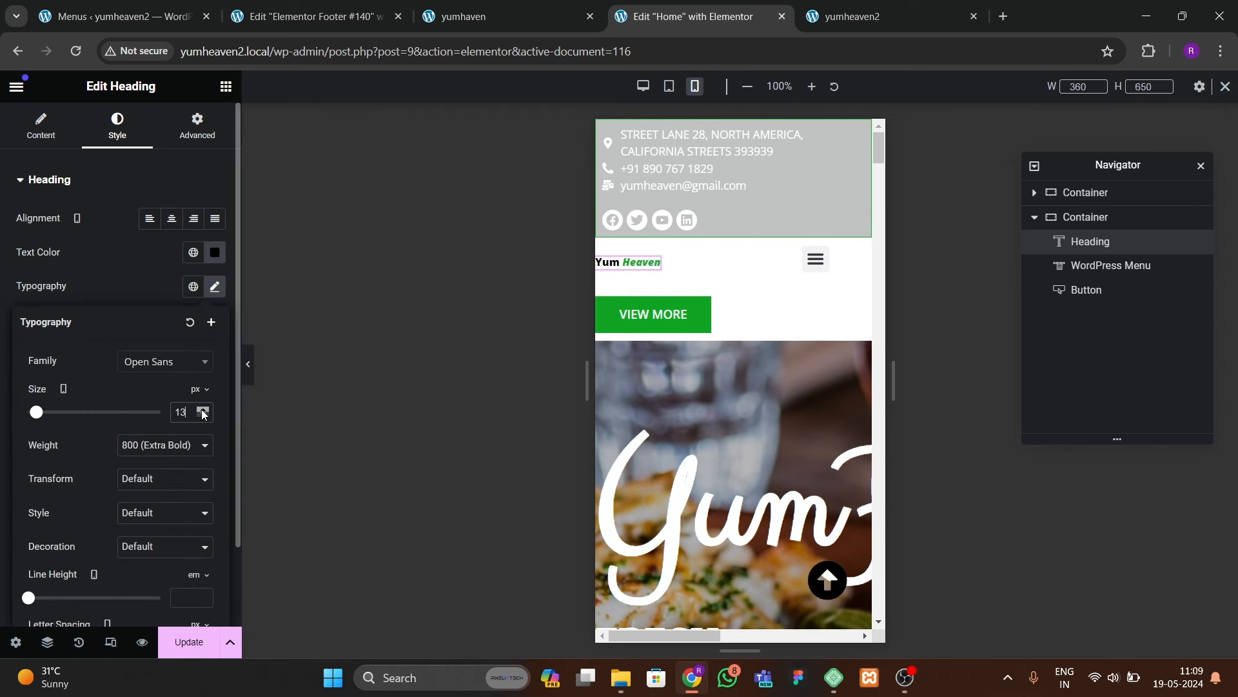
click(202, 410)
click(203, 410)
click(202, 410)
click(203, 410)
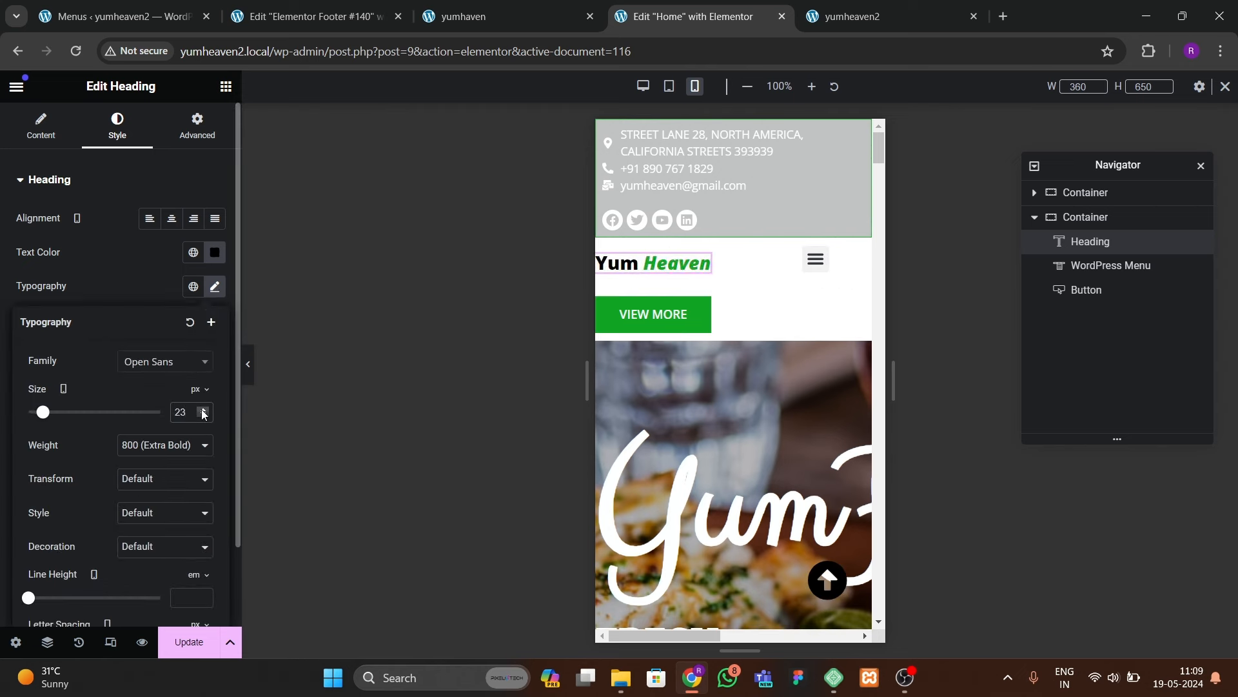
click(202, 413)
click(203, 413)
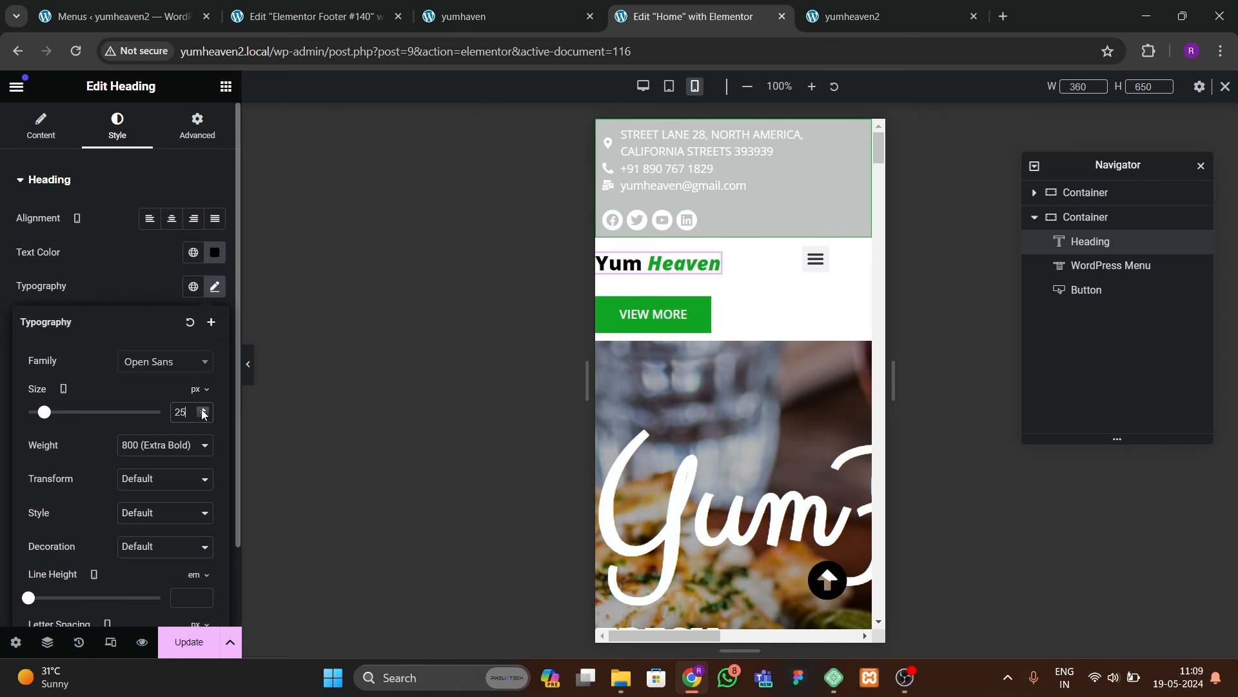
Step: Check the mobile menu and give the menu widget a custom width of 36 px
click(816, 259)
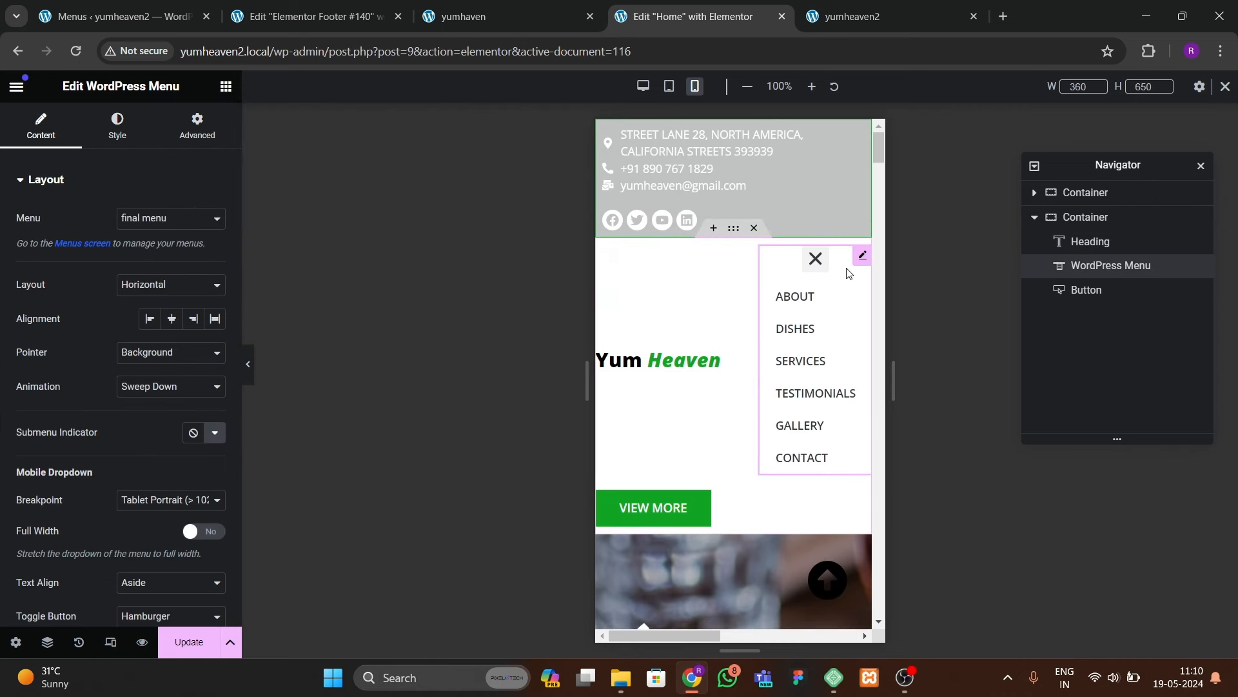
click(812, 266)
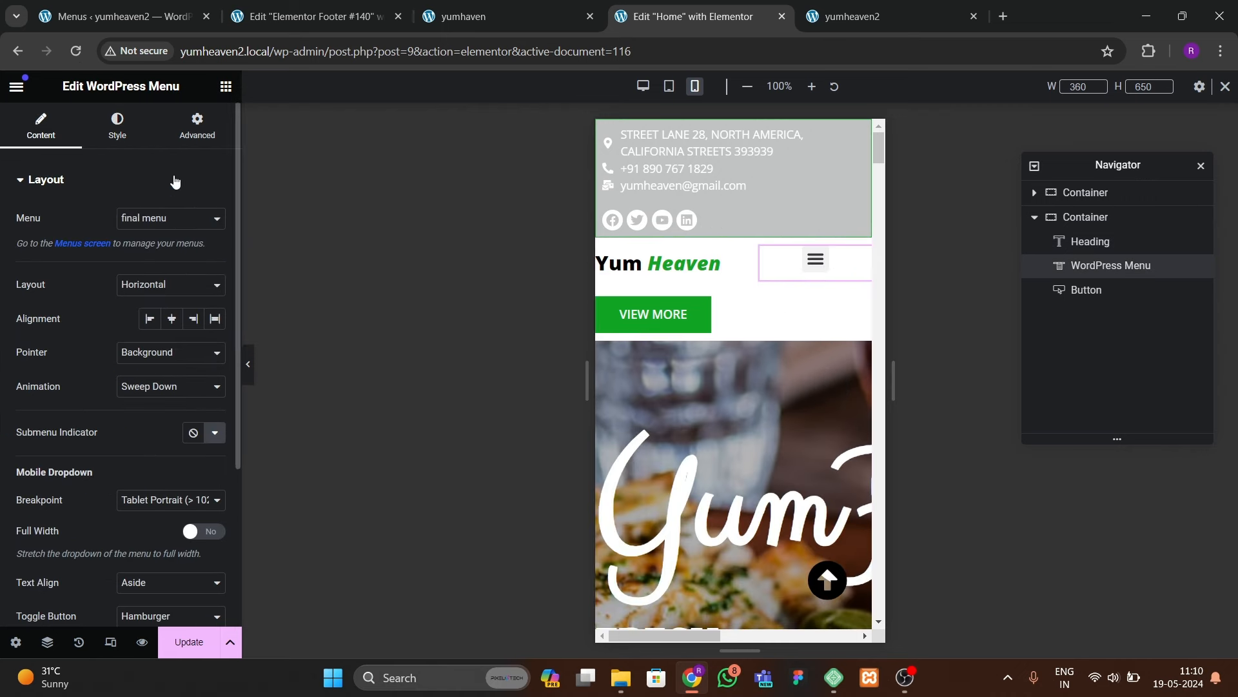
click(197, 125)
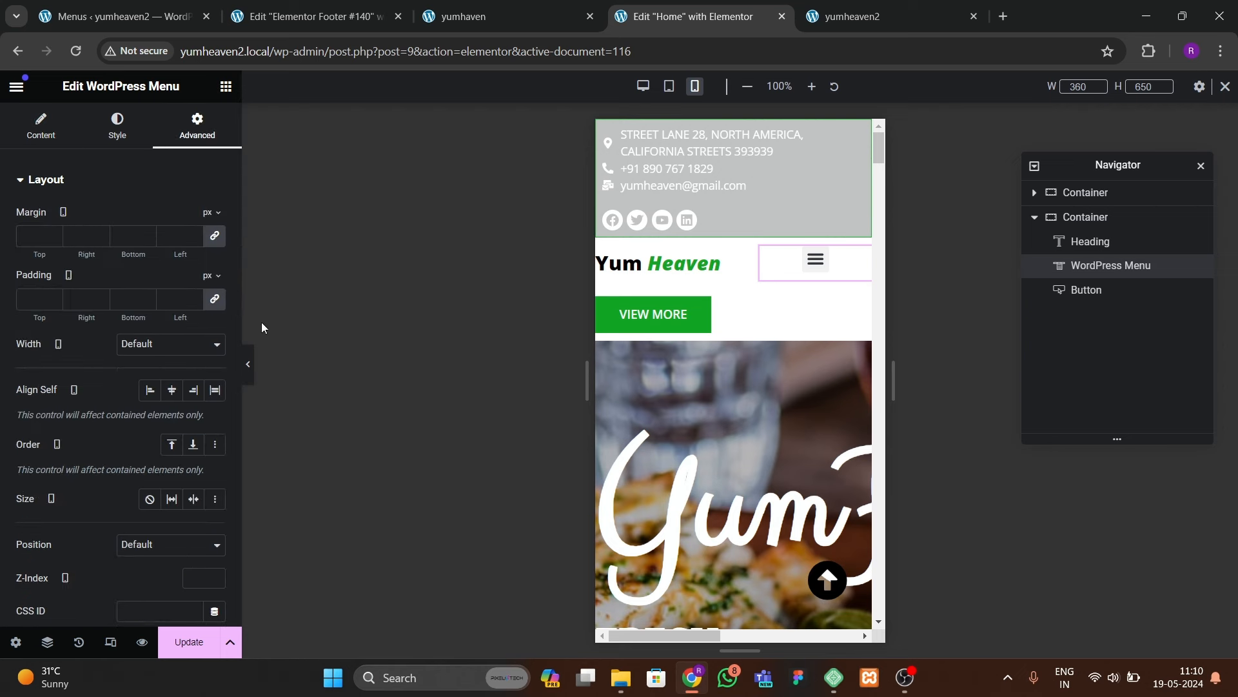
click(147, 346)
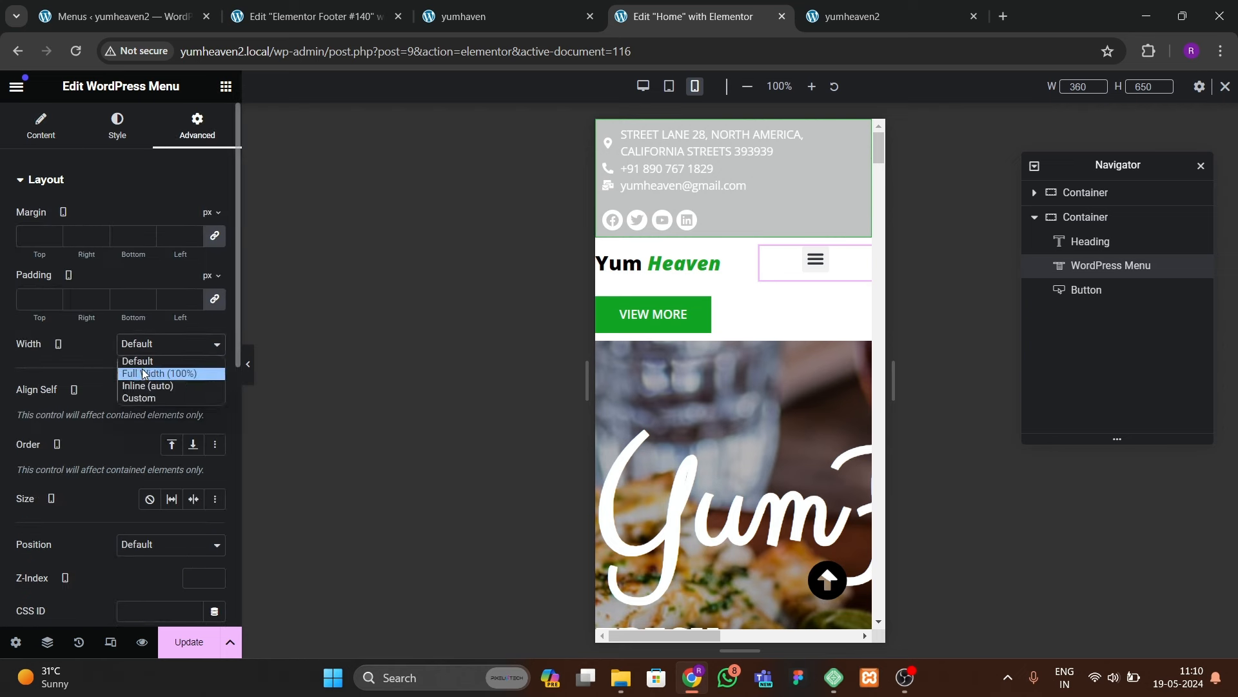
click(141, 401)
click(207, 392)
text(5)
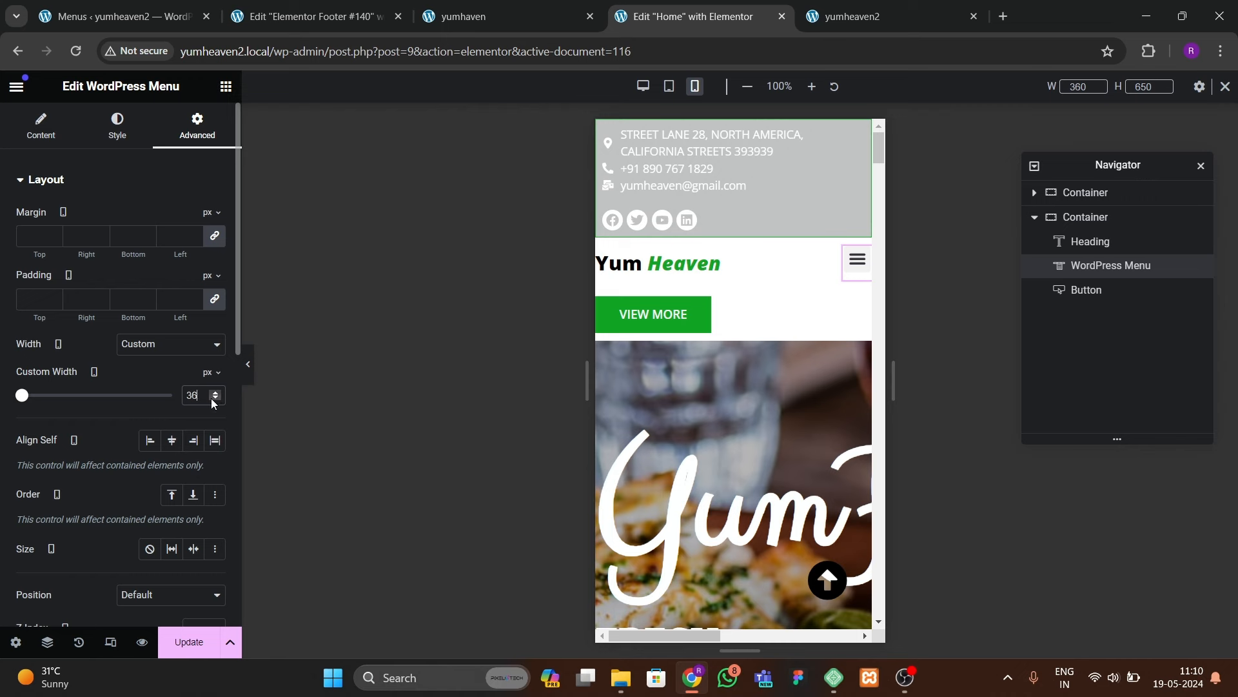
Step: Set the VIEW MORE button's padding to 0
click(653, 314)
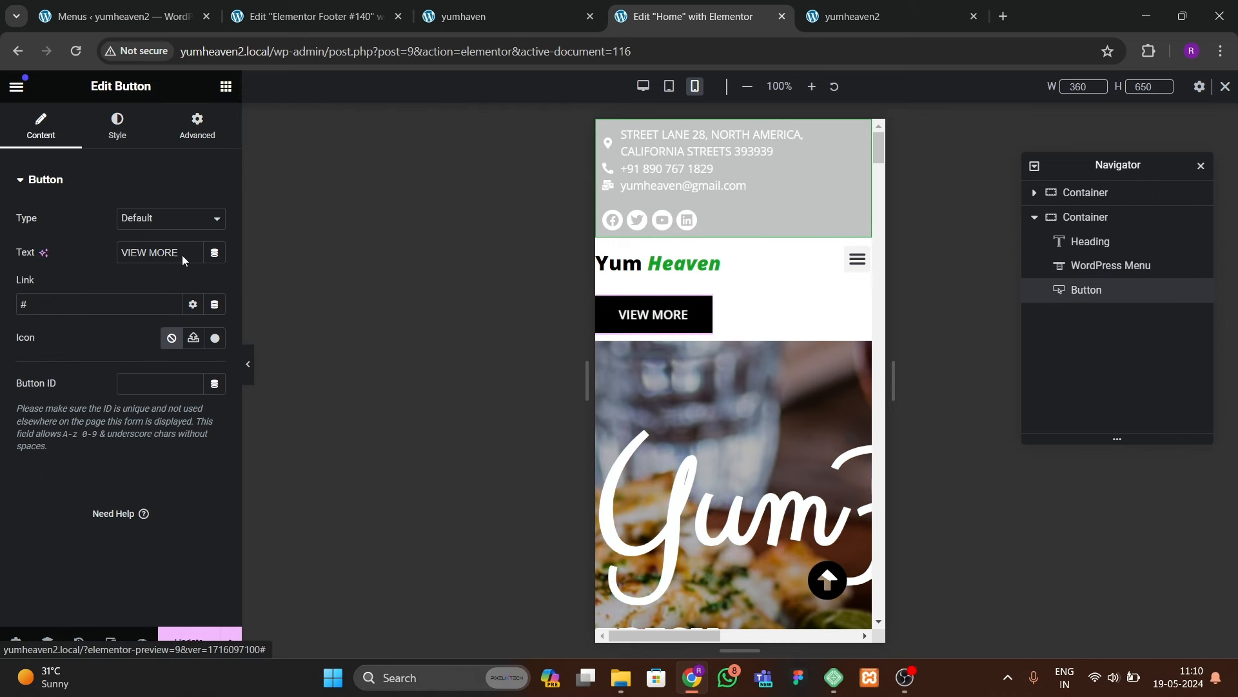
click(116, 126)
scroll(58, 440, down, 2)
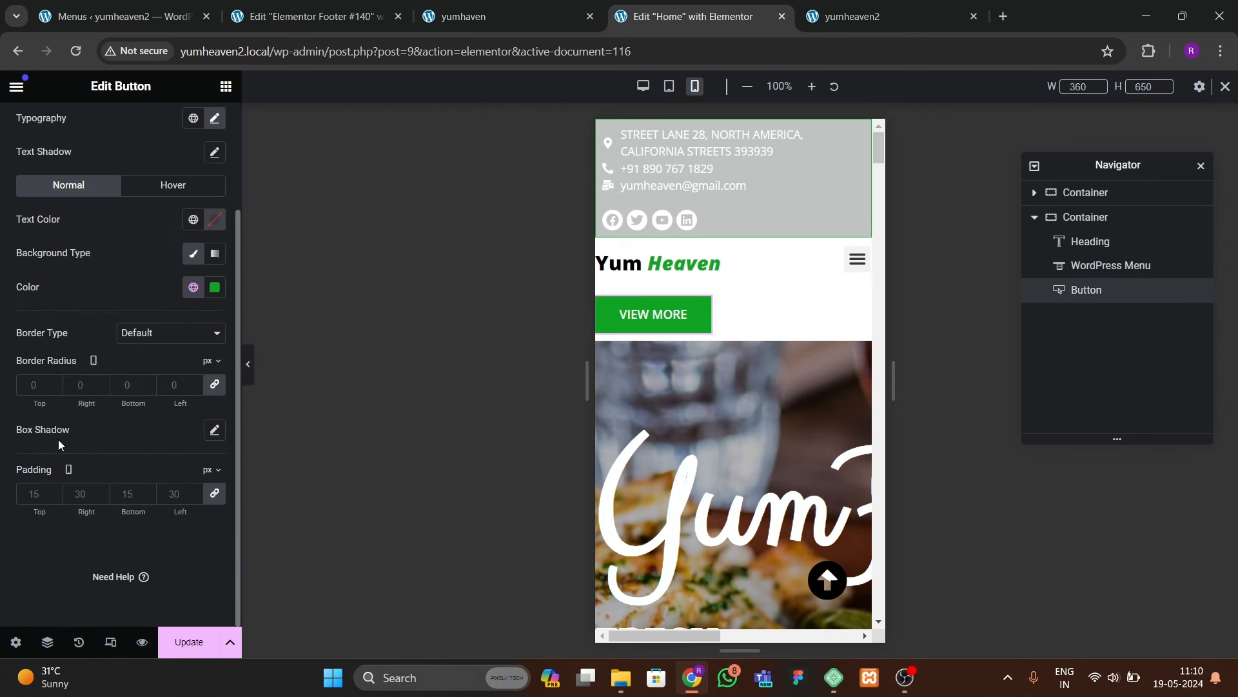
click(37, 488)
text(0)
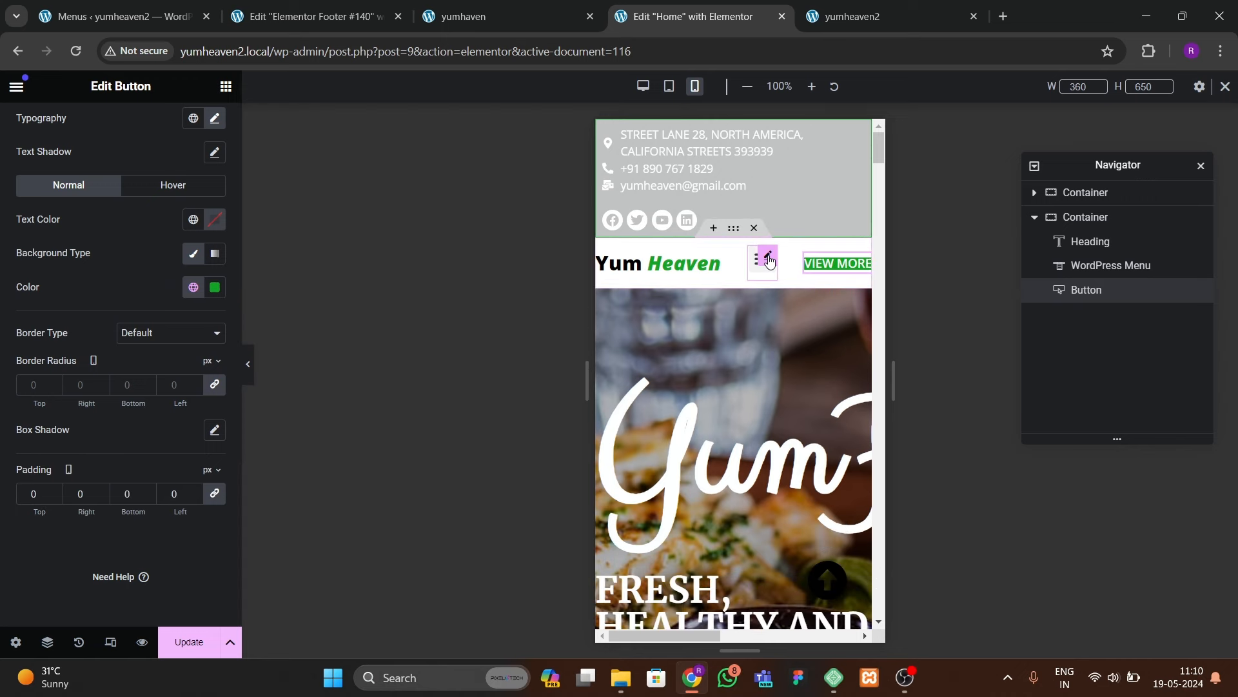
Step: Unlink the WordPress Menu widget's margins and set its bottom margin to -9
click(769, 260)
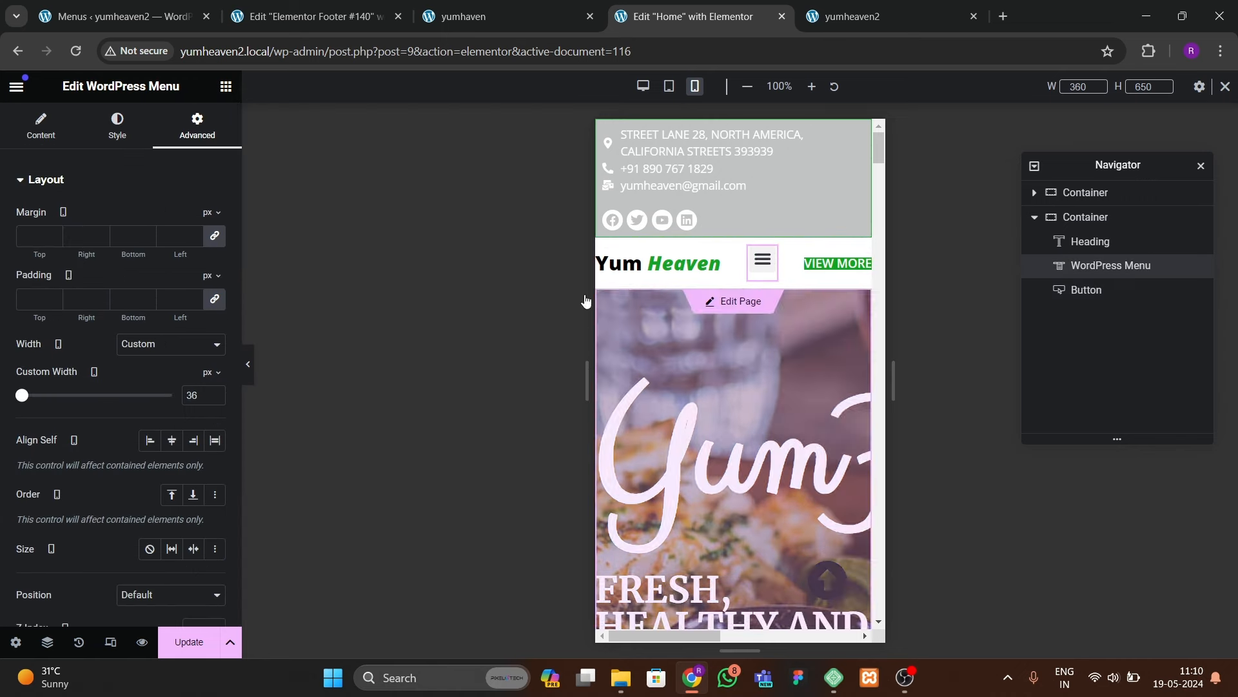
click(214, 236)
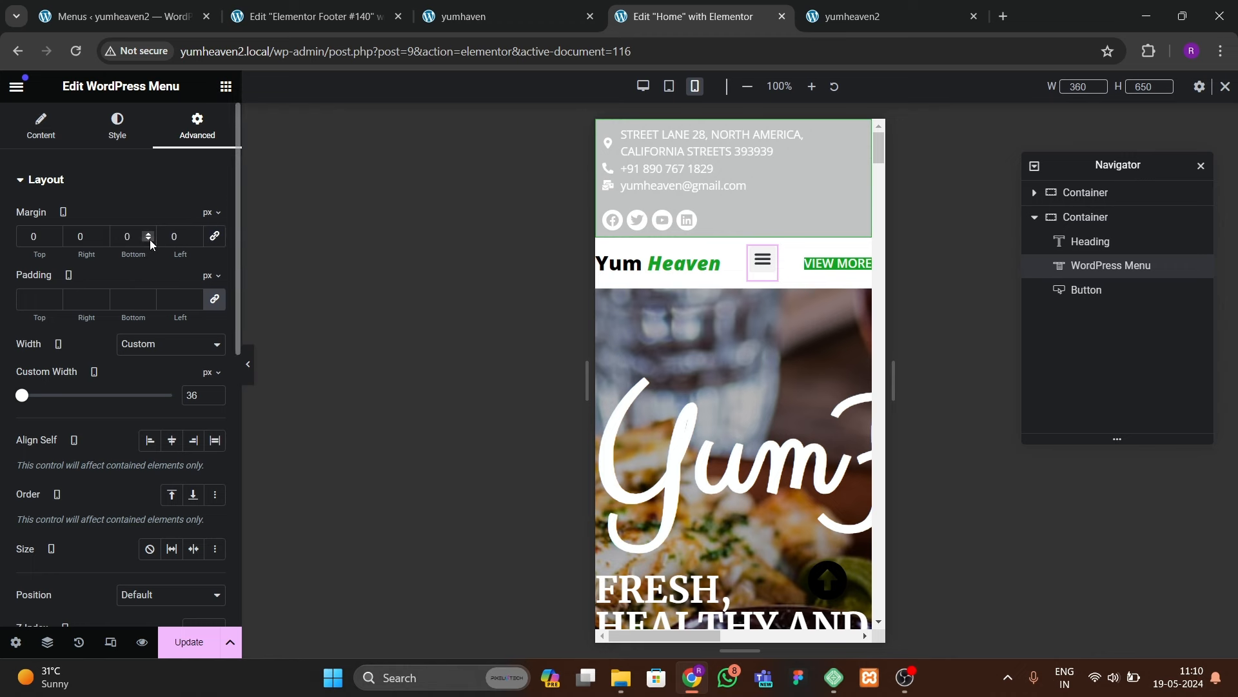
click(149, 239)
click(150, 240)
click(150, 239)
click(149, 239)
click(149, 240)
click(150, 240)
click(150, 239)
click(150, 239)
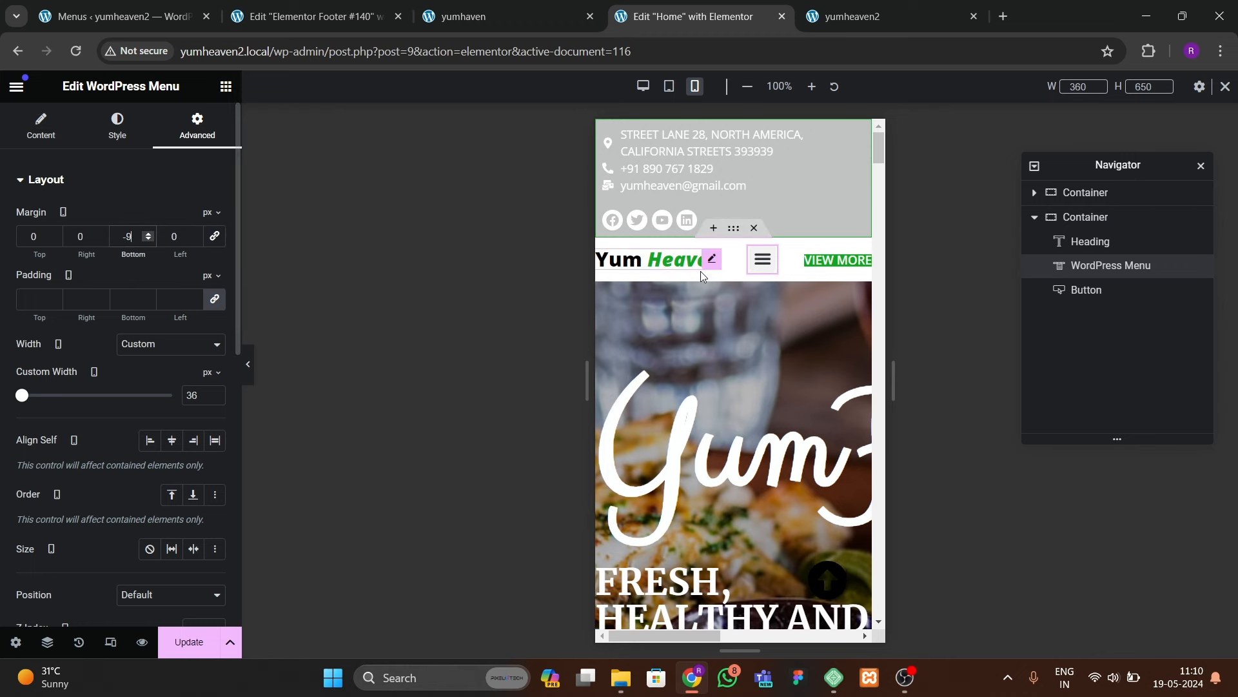
click(837, 260)
Step: Pad the mobile header container 10 px on all sides
click(734, 228)
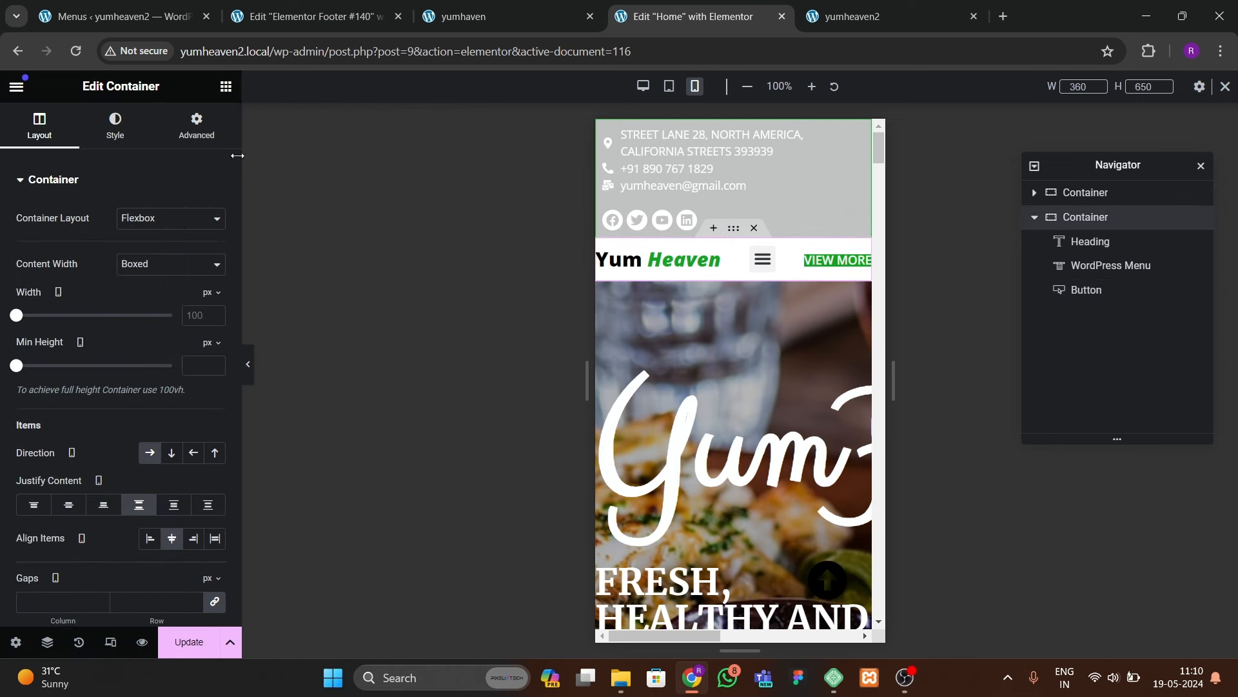
click(196, 124)
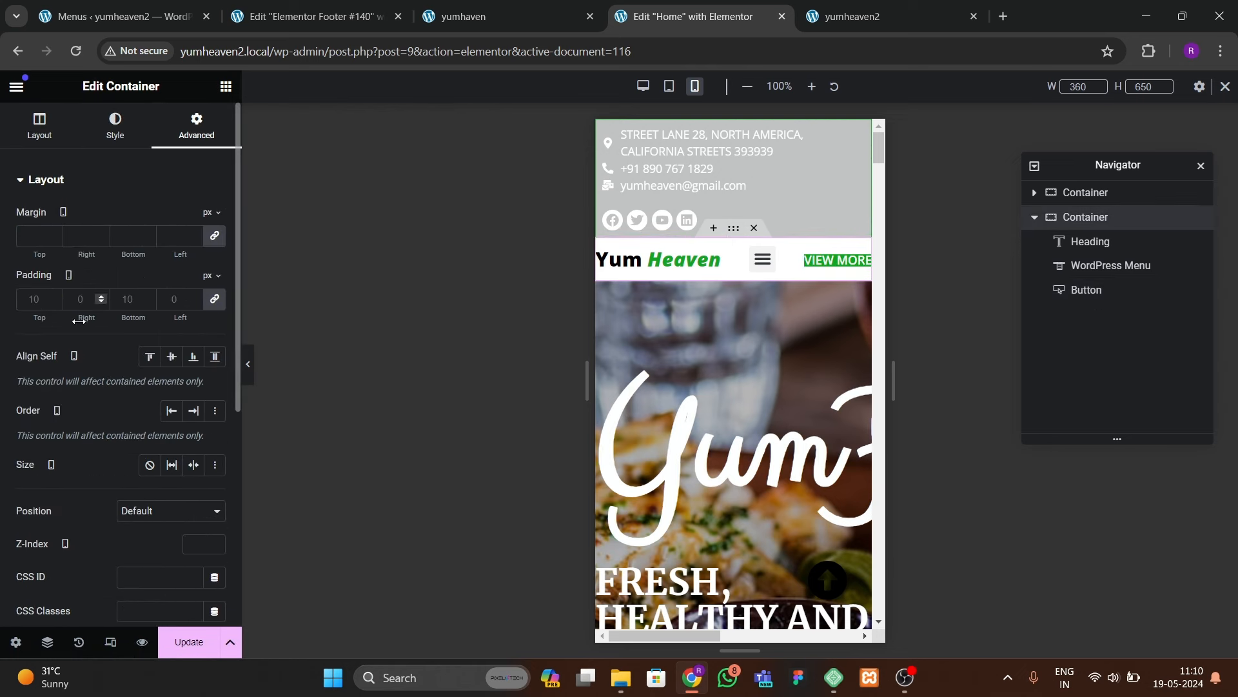
text(10)
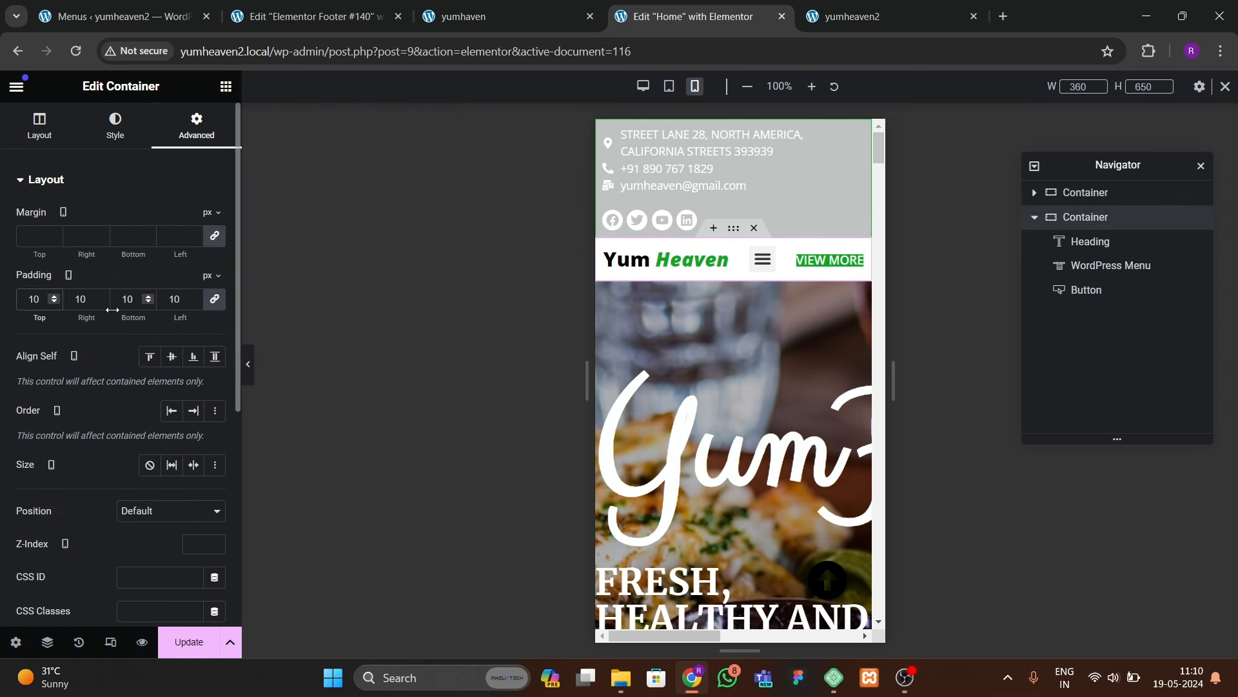
Step: Reduce the VIEW MORE button's font size to 12
click(830, 260)
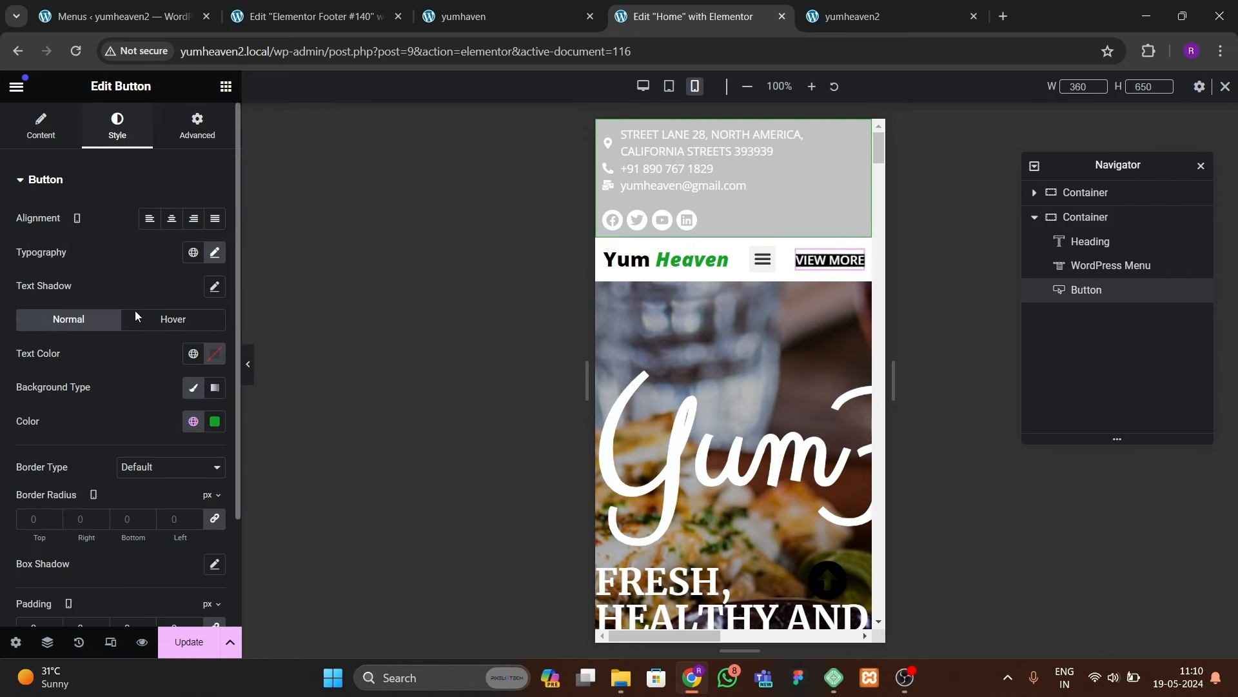
click(215, 252)
click(191, 379)
text(2)
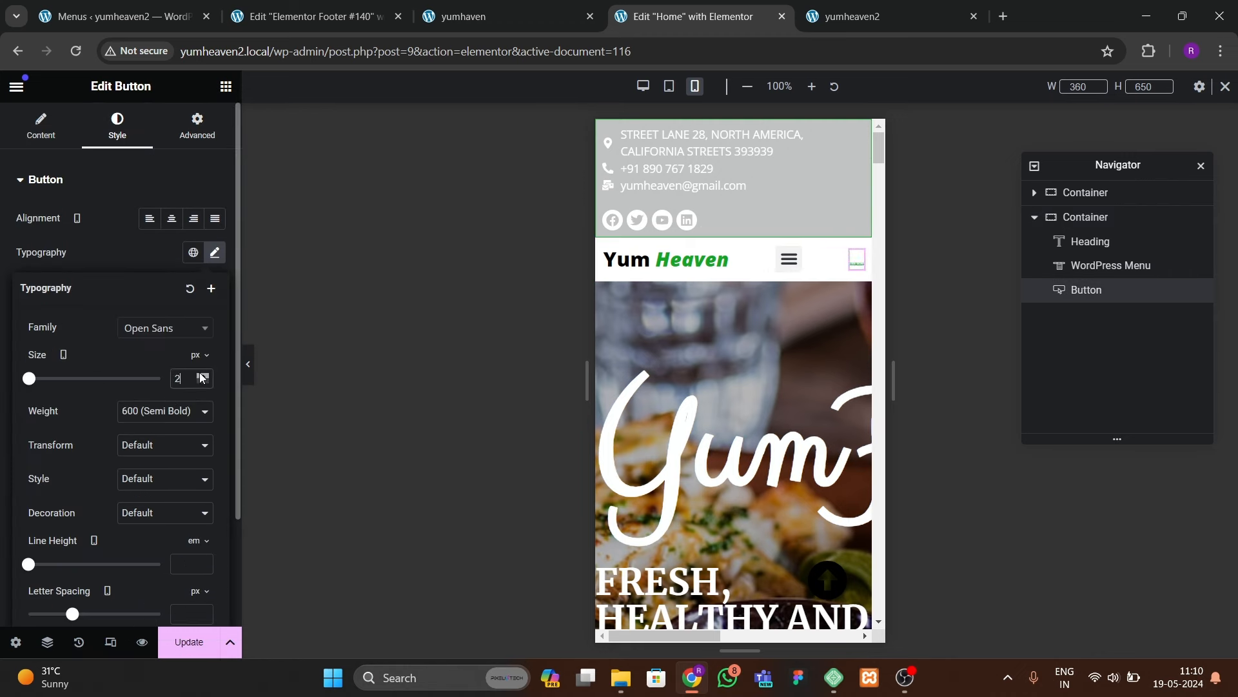
key(BackSpace)
text(12)
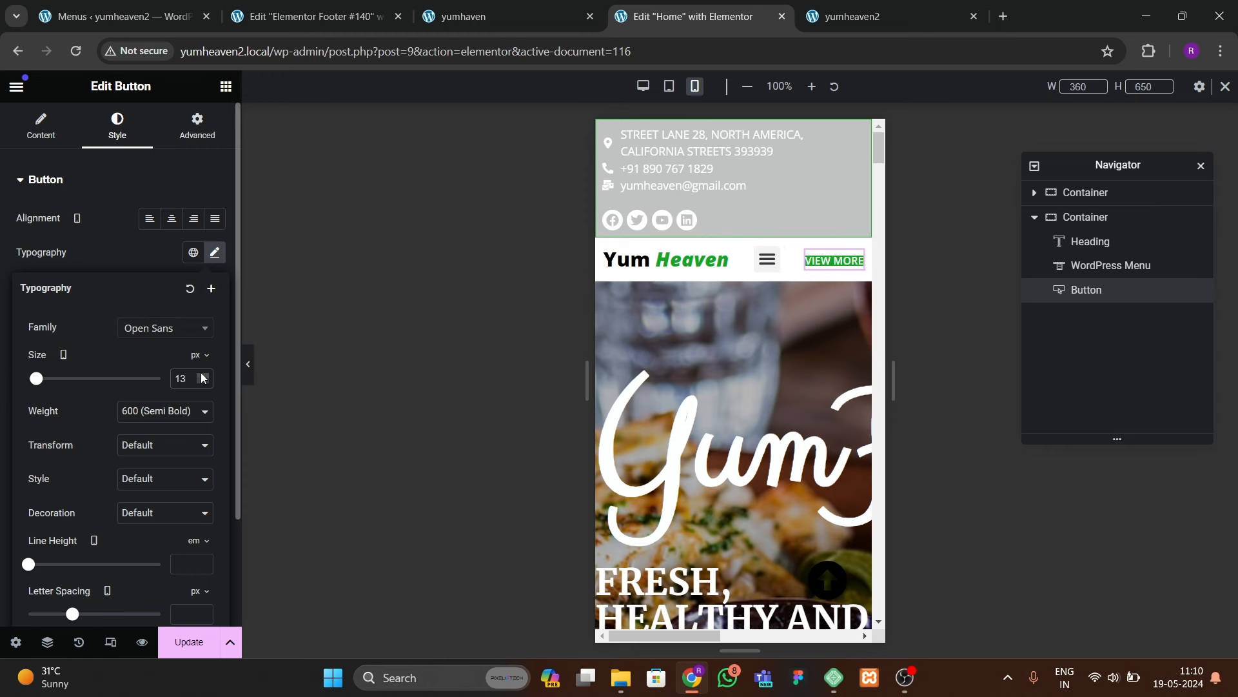
click(122, 230)
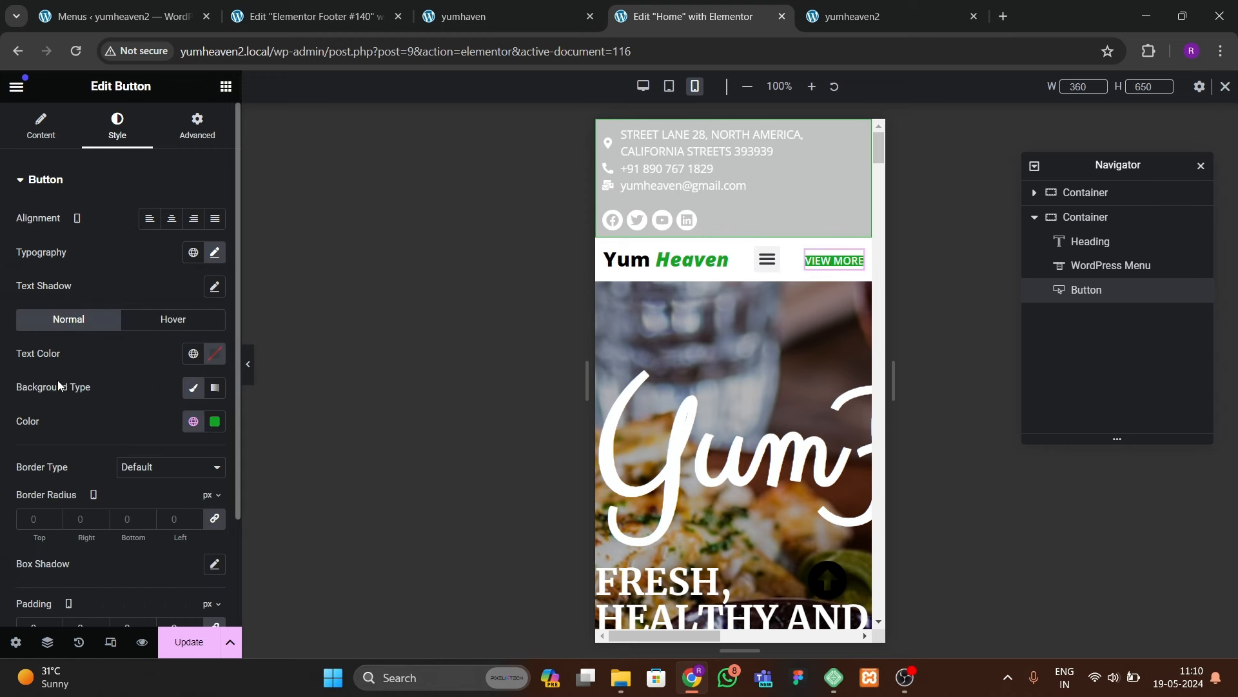
Step: Set the VIEW MORE button's padding to 9 on every side
scroll(64, 438, down, 2)
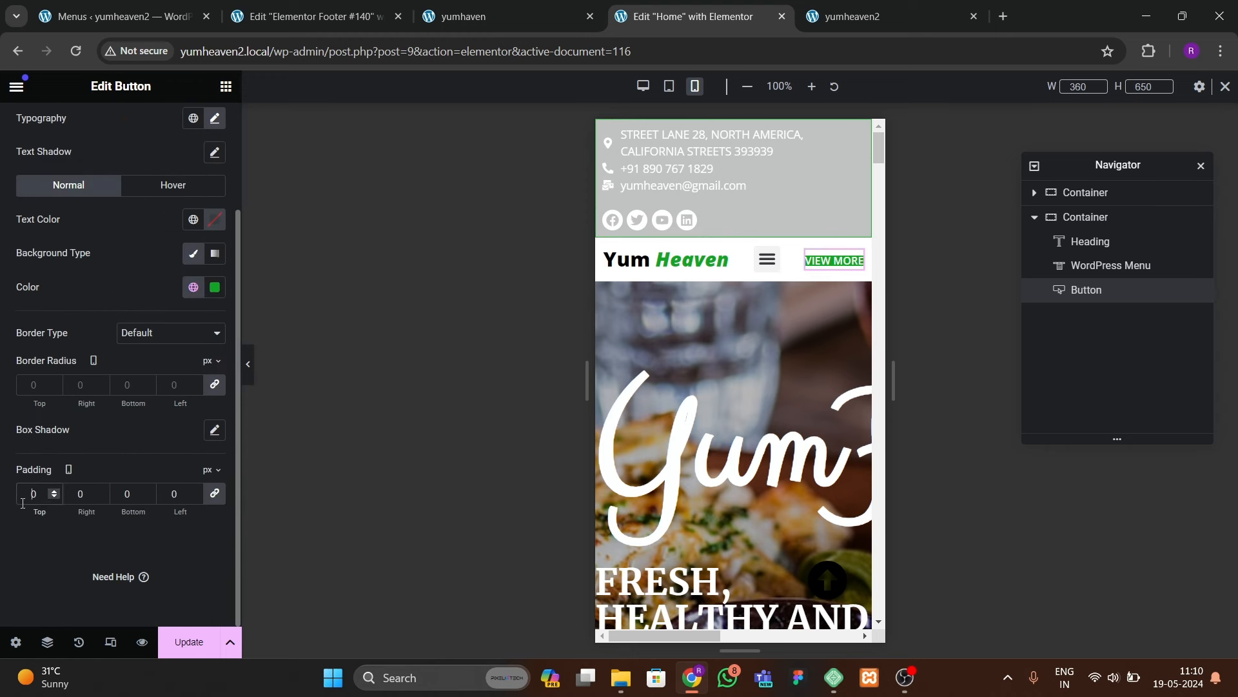
text(10)
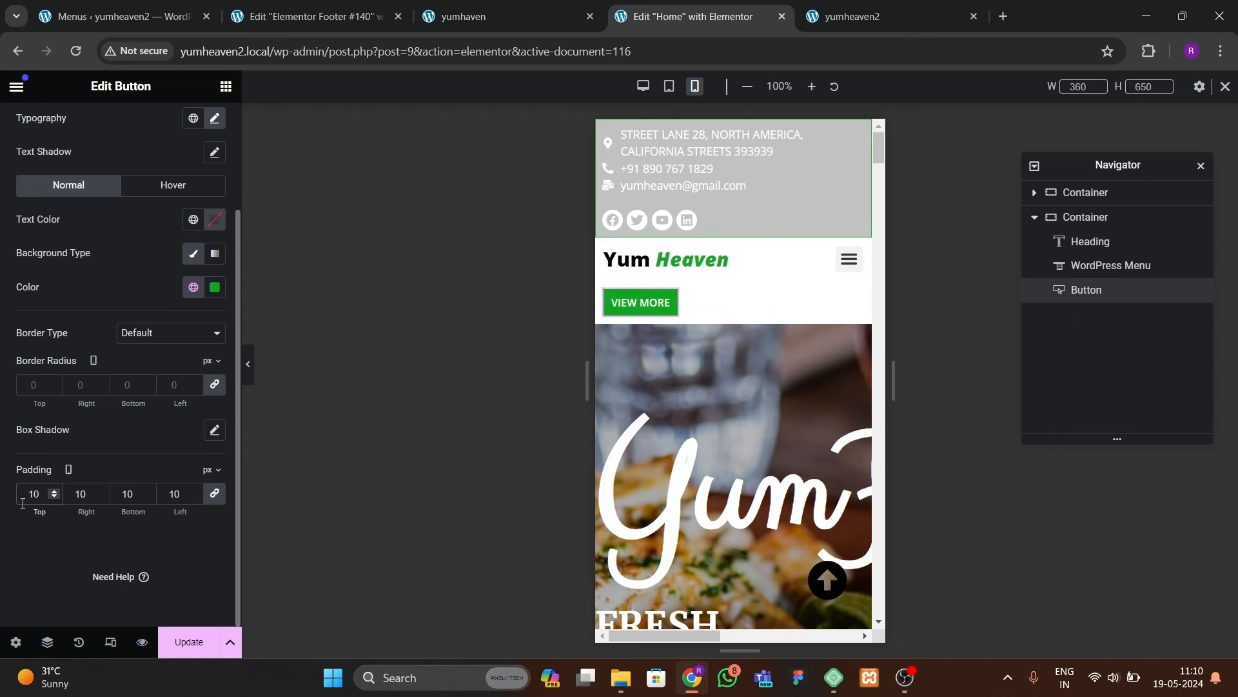
click(195, 497)
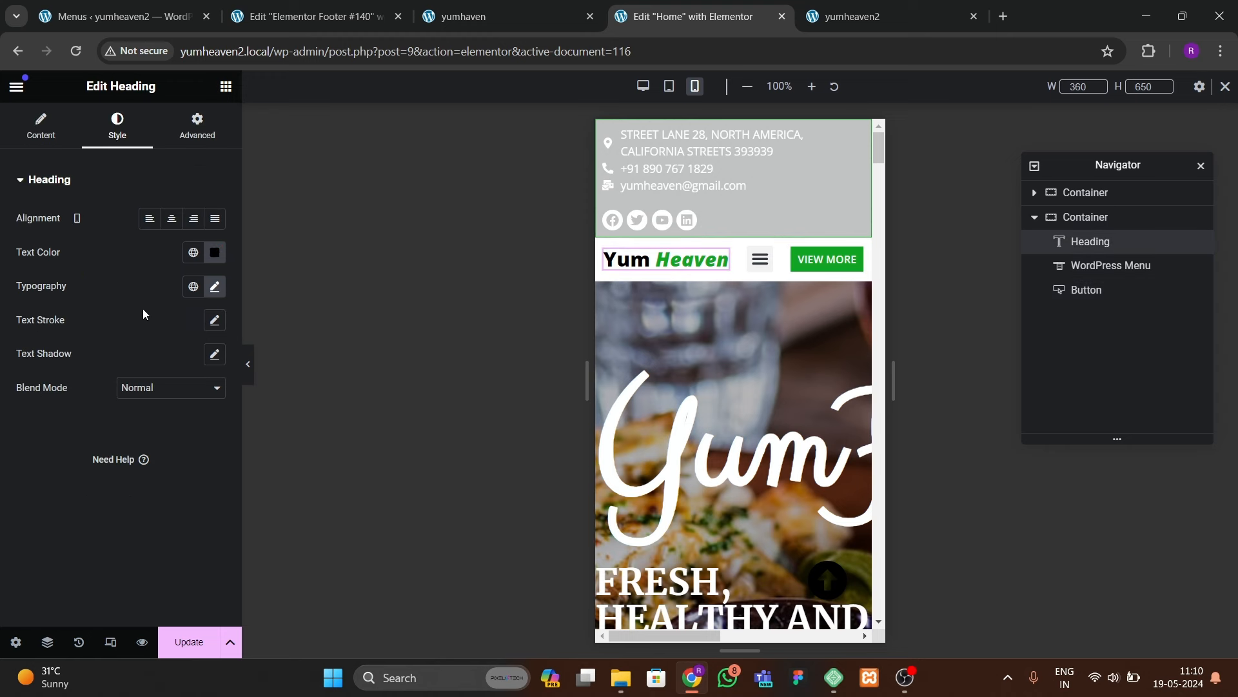
Step: Try 26 for the Yum Heaven heading size, then return it to 25
click(213, 285)
click(202, 411)
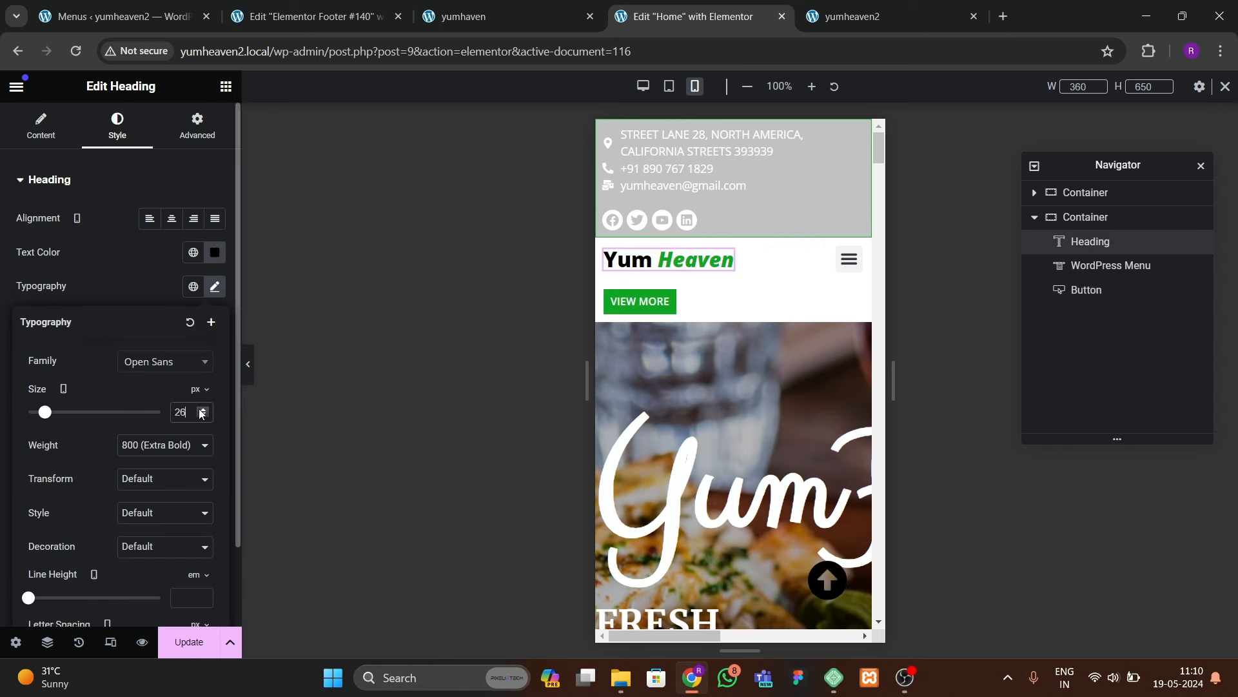
click(202, 416)
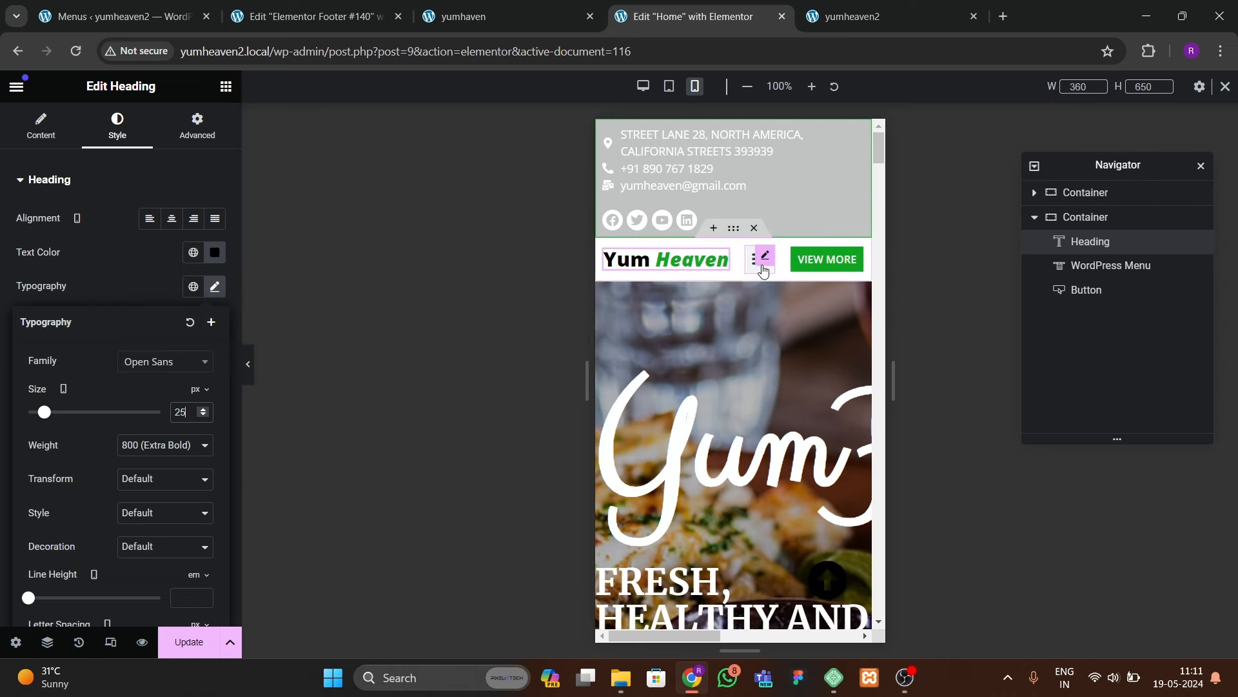
click(754, 271)
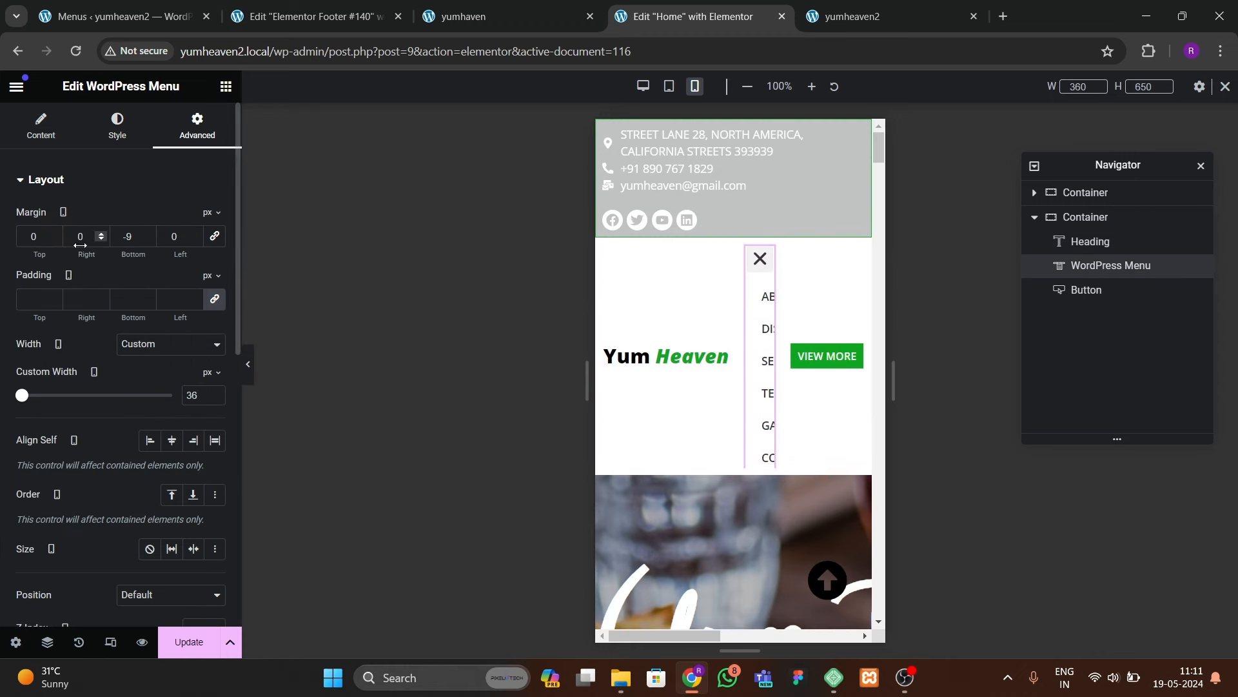
Step: Make the mobile dropdown menu full width with centered items
click(13, 134)
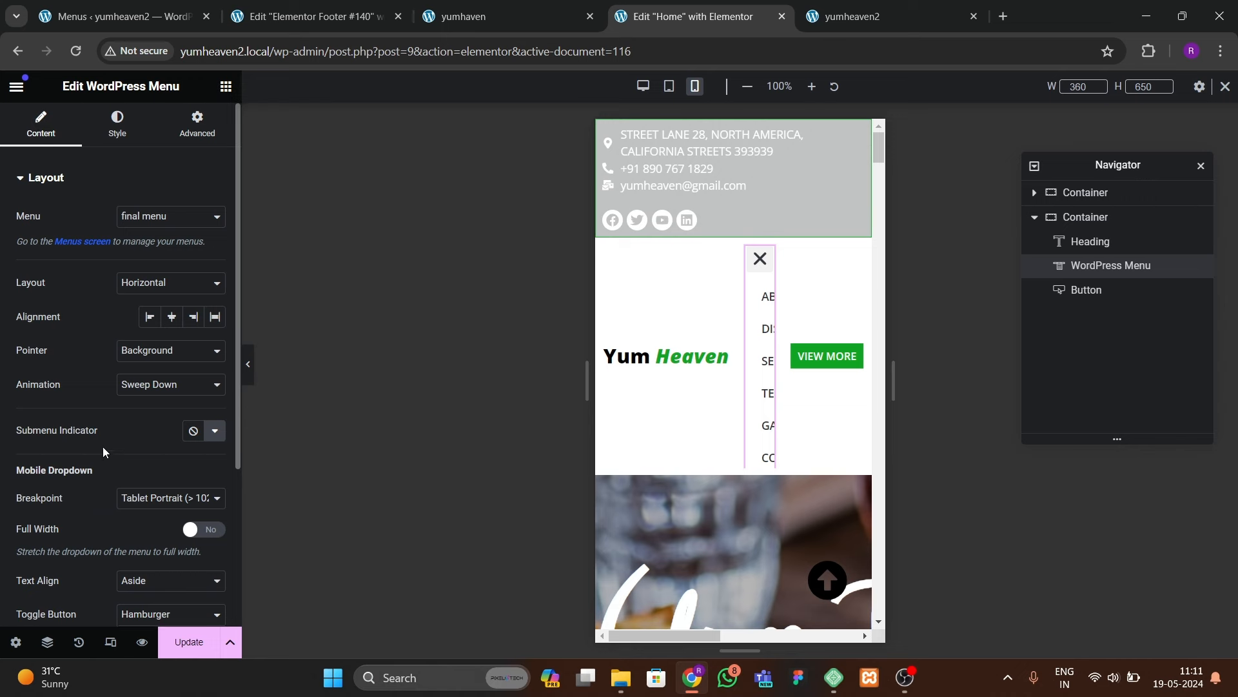
scroll(102, 446, down, 3)
scroll(105, 450, up, 1)
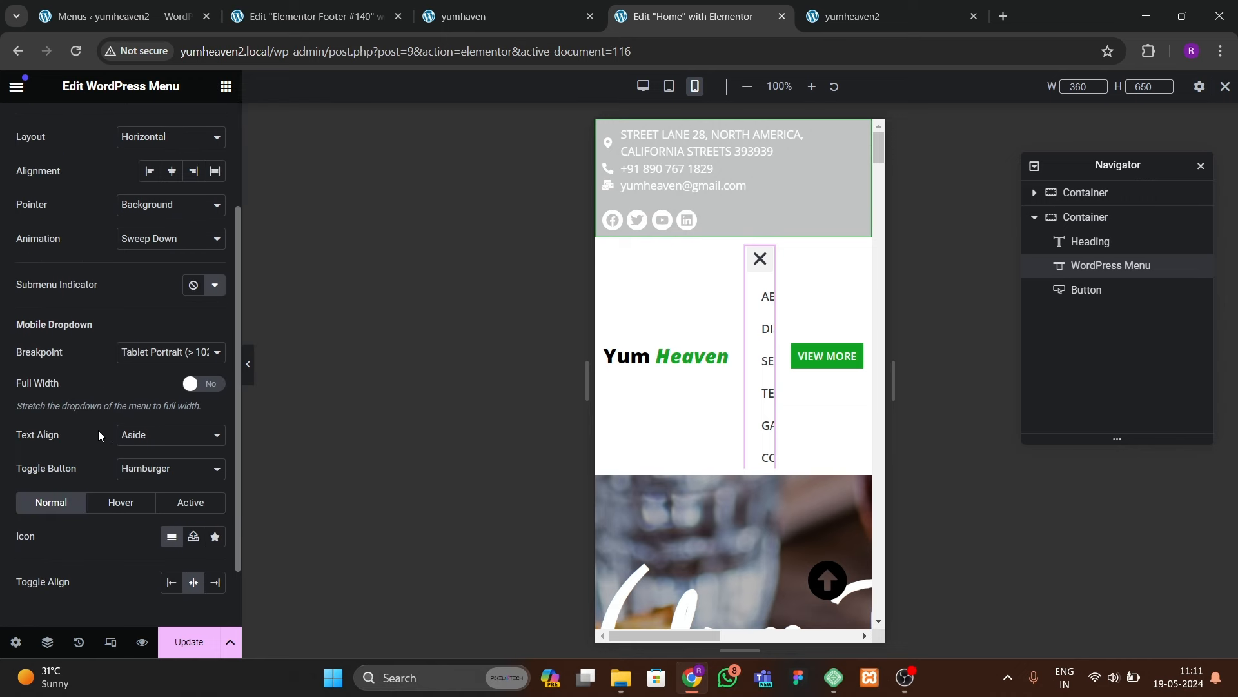
click(155, 354)
click(155, 357)
click(197, 387)
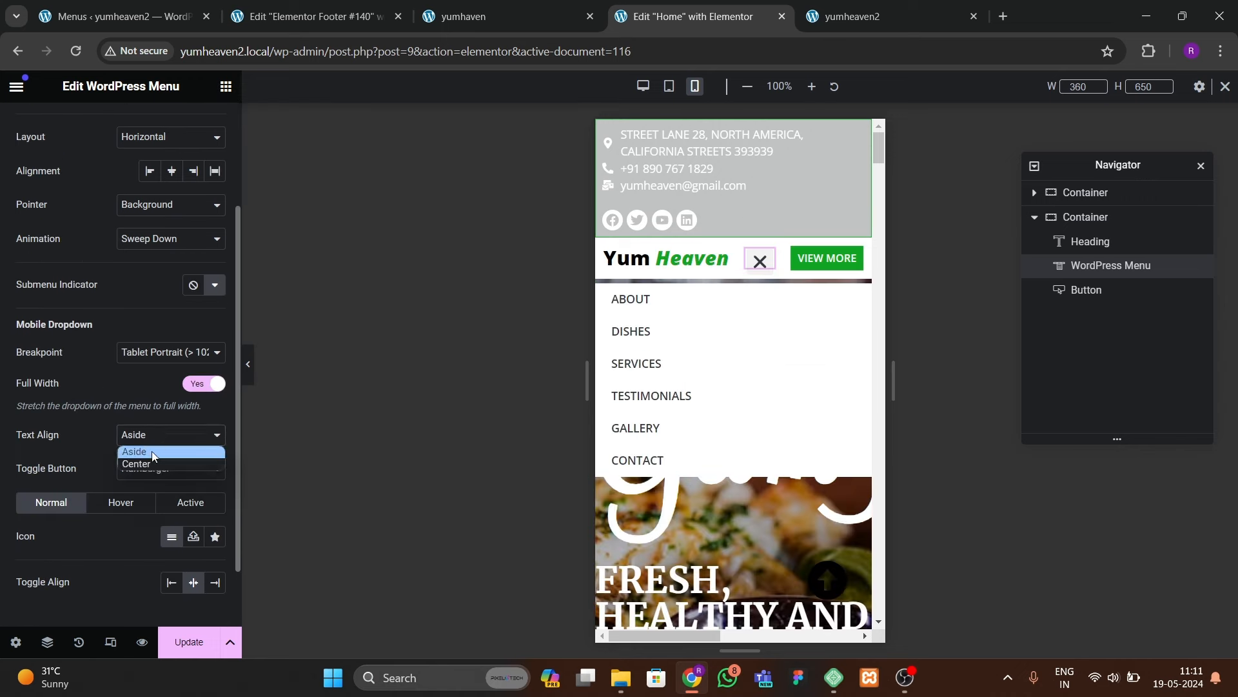
click(152, 452)
click(152, 469)
click(152, 450)
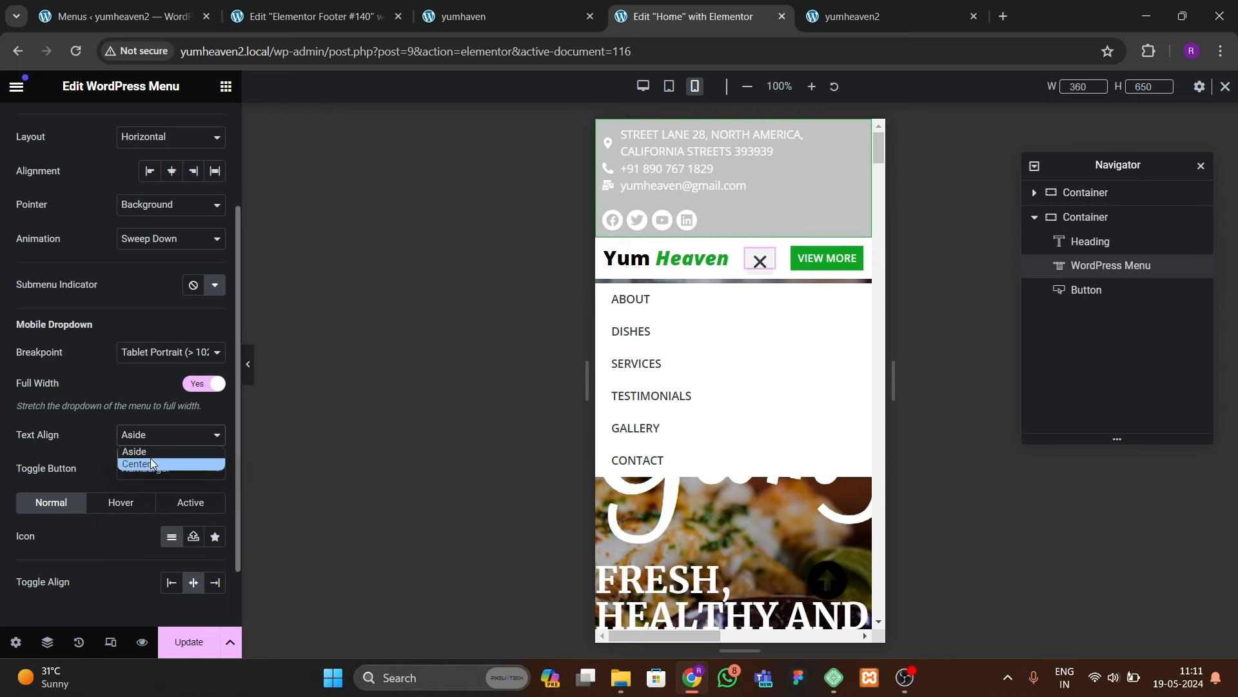
click(149, 459)
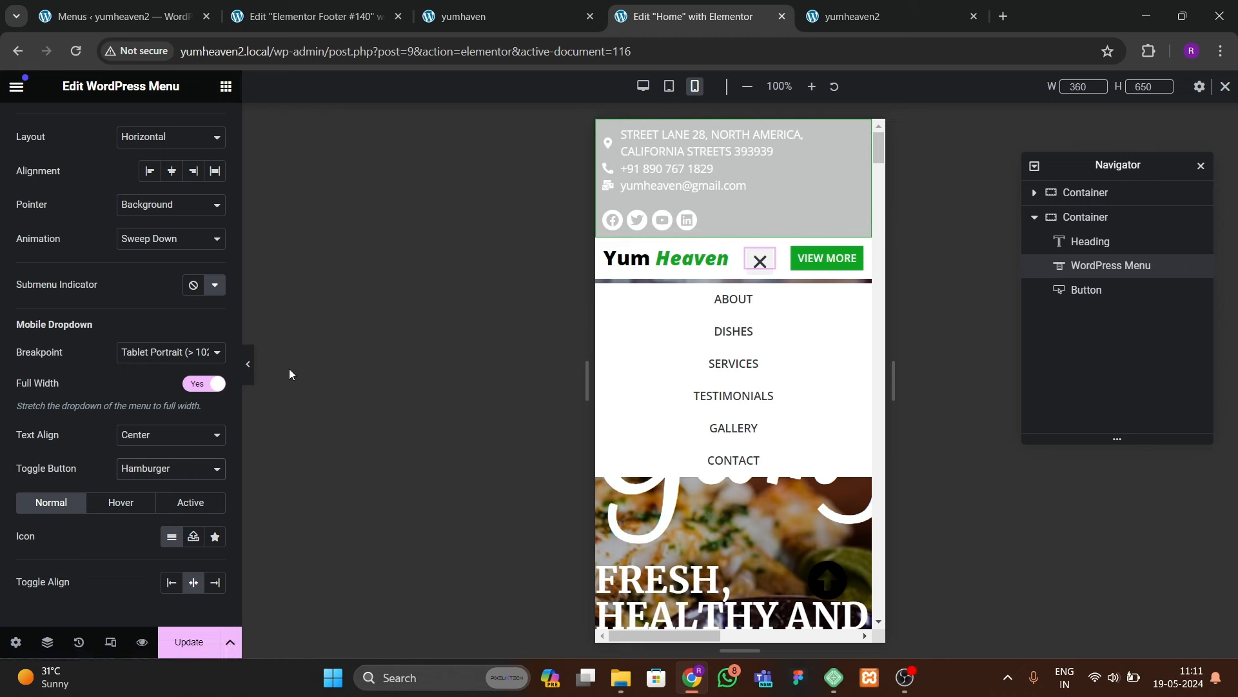
scroll(729, 362, down, 1)
scroll(730, 362, up, 1)
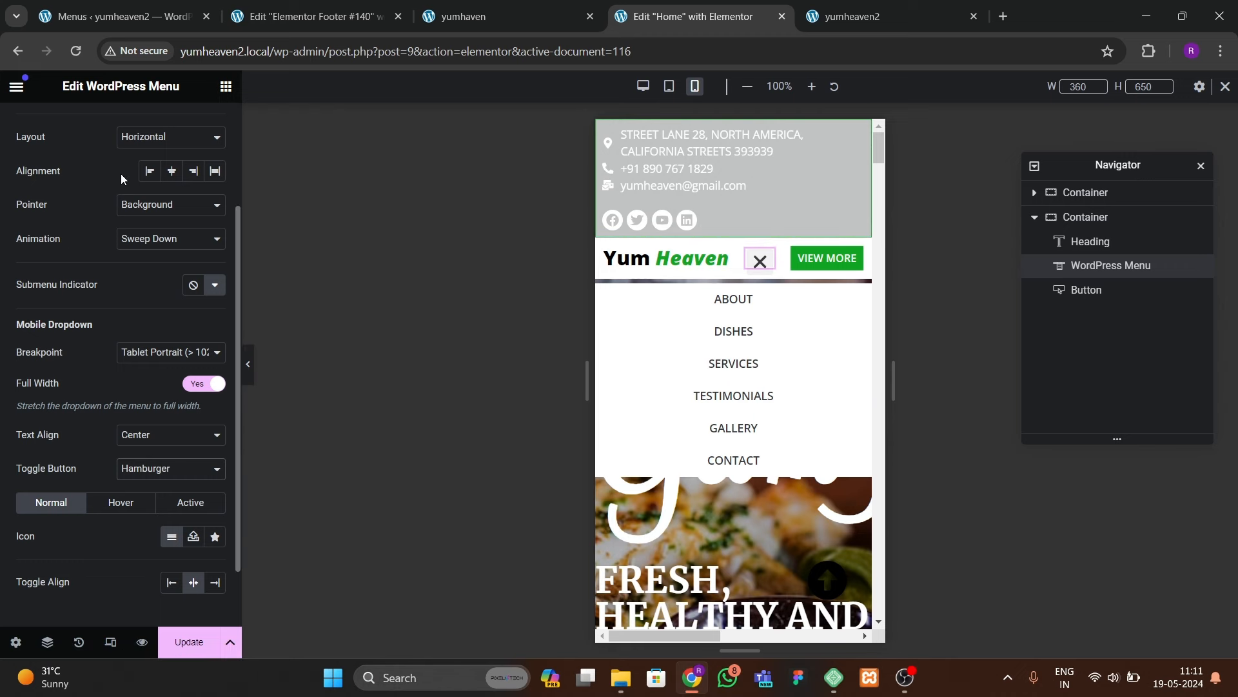
scroll(113, 180, up, 3)
Step: Give dropdown items a global green hover background
click(117, 126)
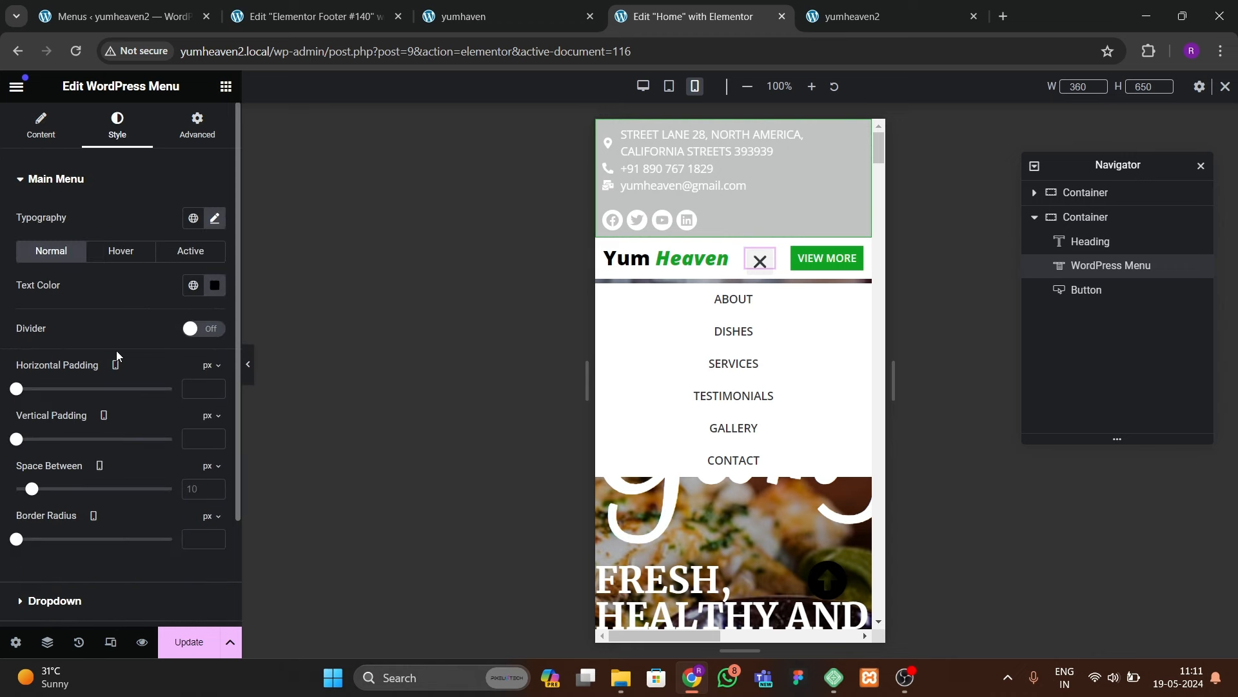
scroll(97, 400, down, 2)
click(150, 470)
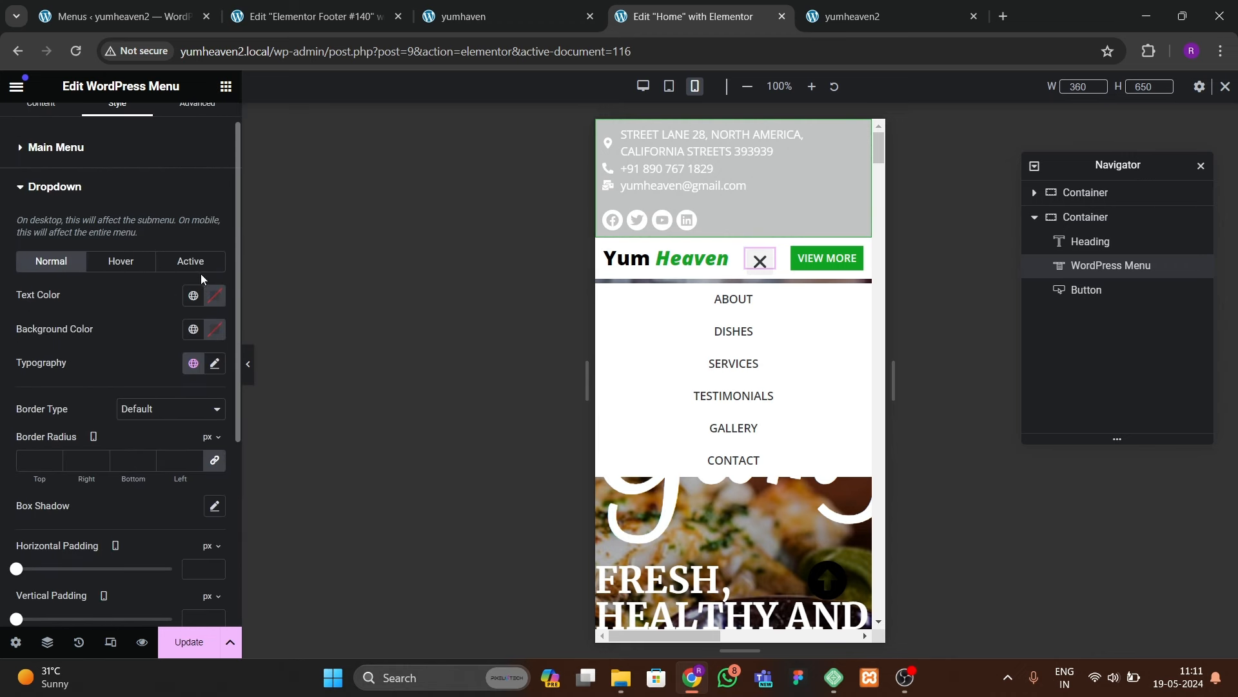
click(121, 261)
click(193, 329)
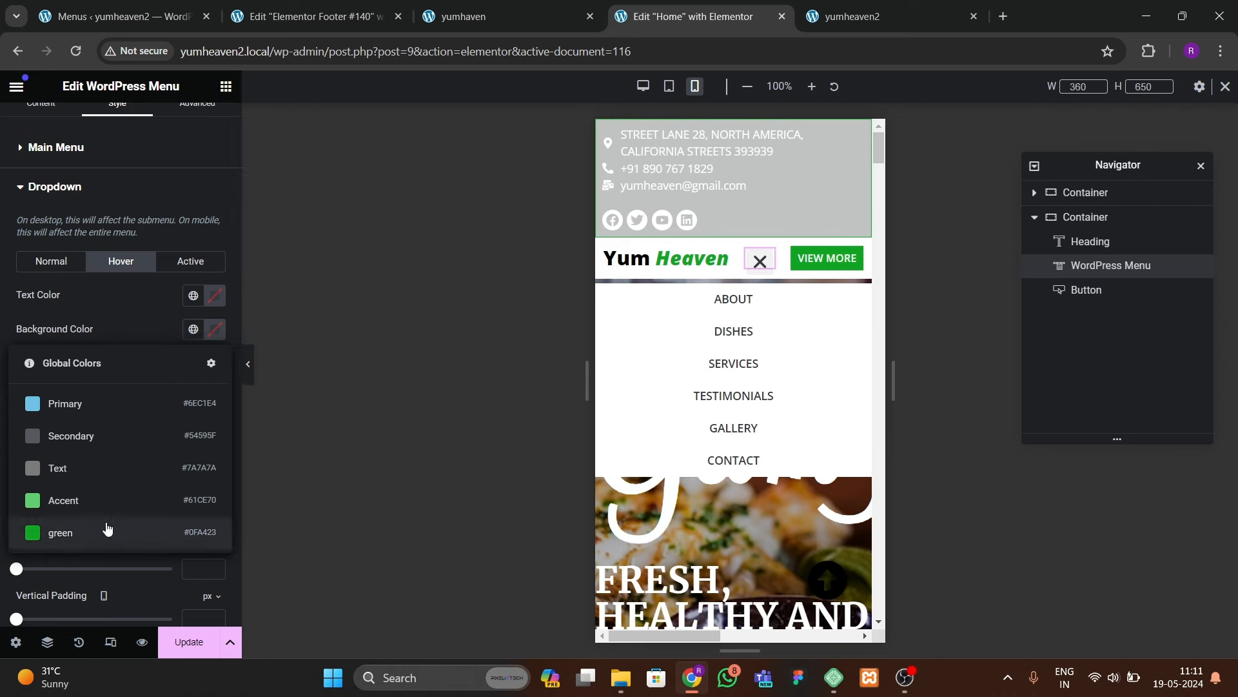
click(106, 531)
click(215, 329)
click(82, 314)
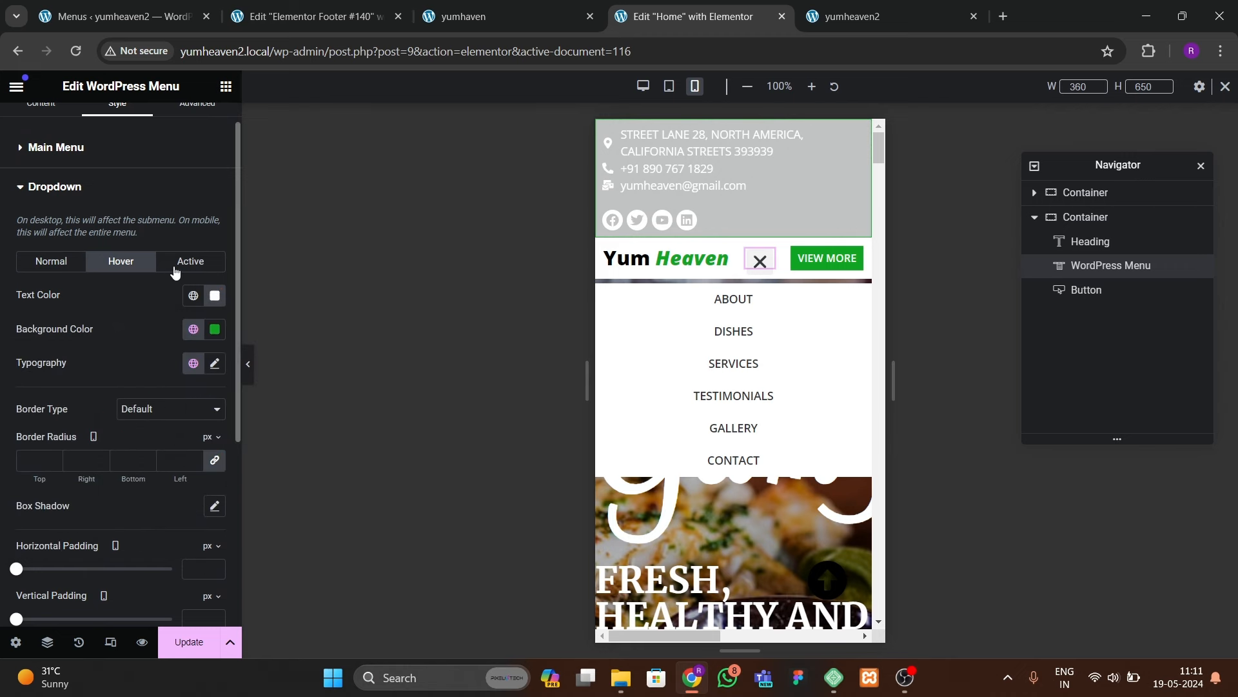
Step: Give the active dropdown item a global green background and white text
click(190, 260)
click(192, 329)
click(79, 532)
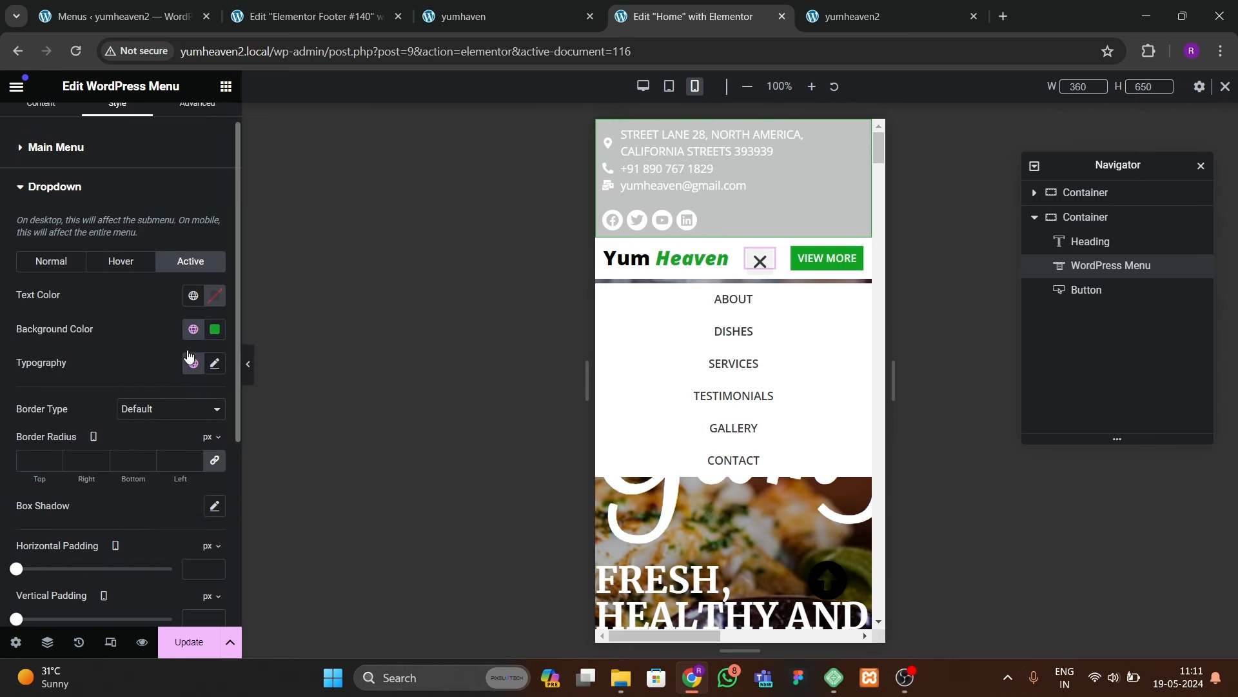
click(211, 302)
drag(139, 371, 98, 331)
click(98, 332)
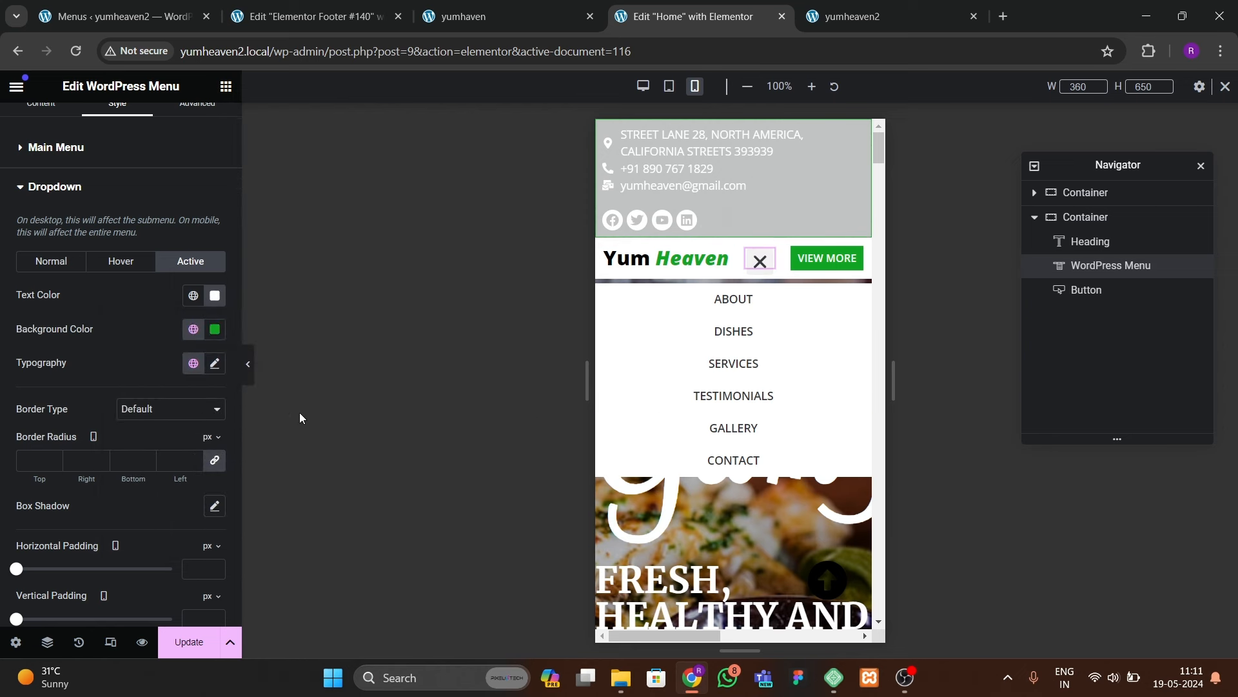
Step: Set the dropdown menu font family to Open Sans
click(52, 261)
click(215, 363)
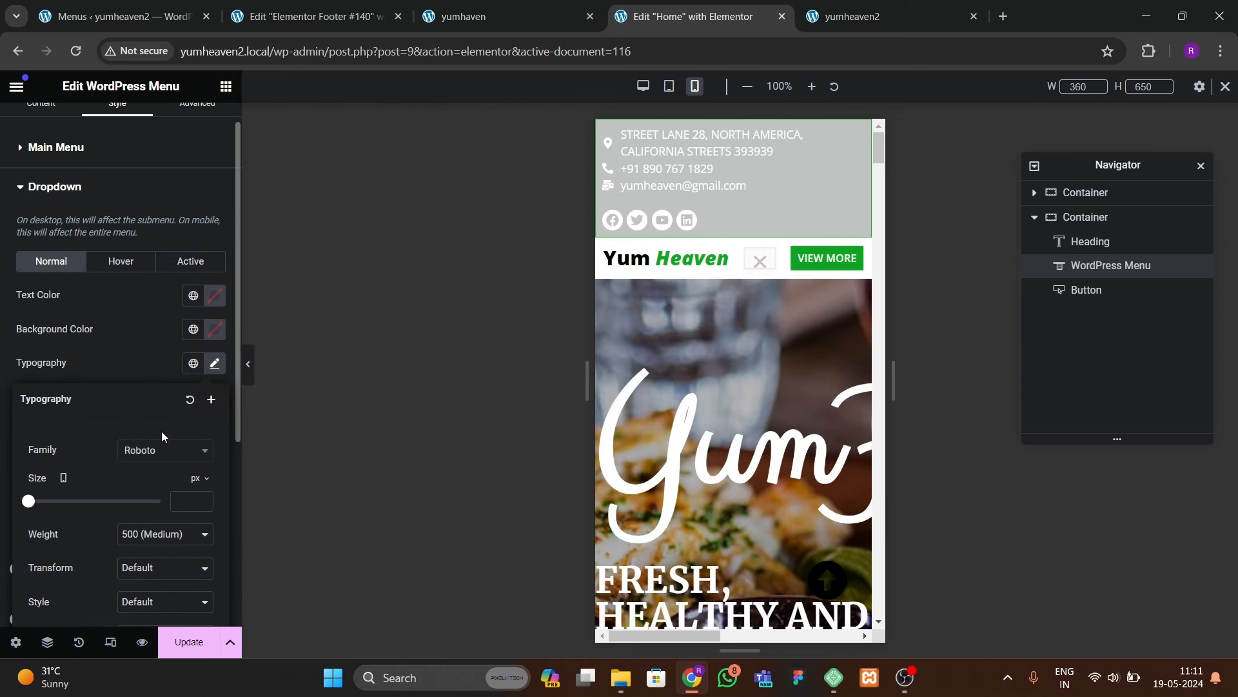
click(161, 450)
text(open sans)
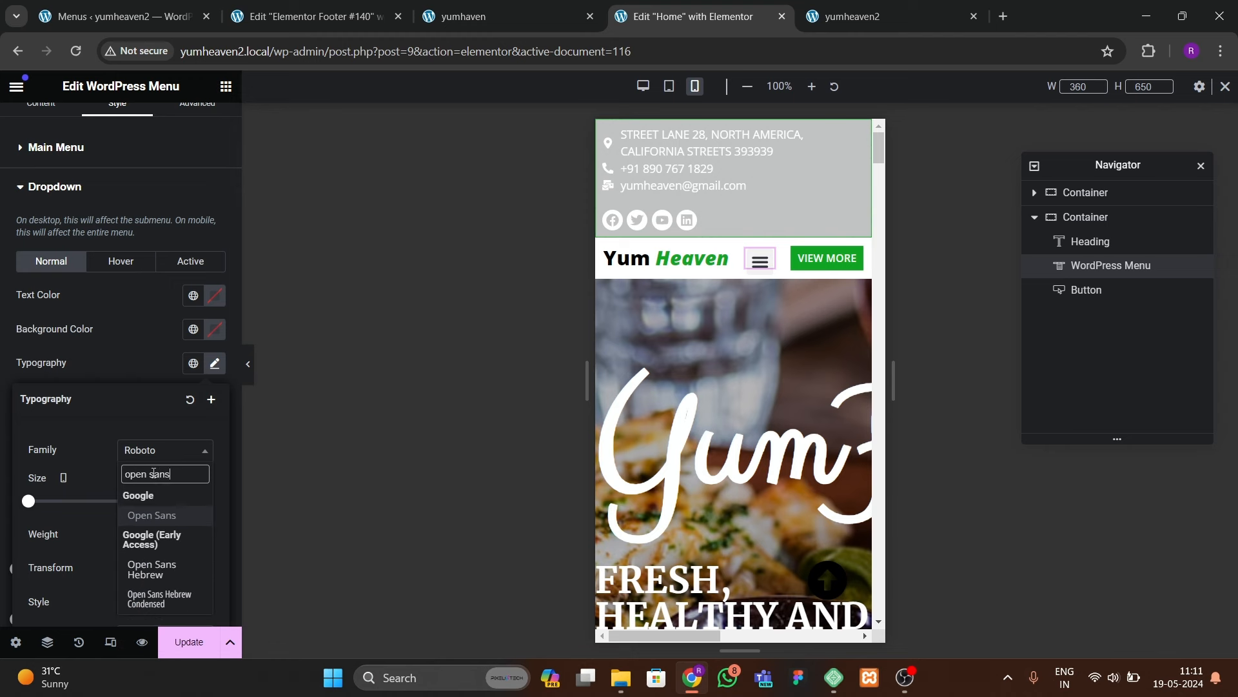
key(Return)
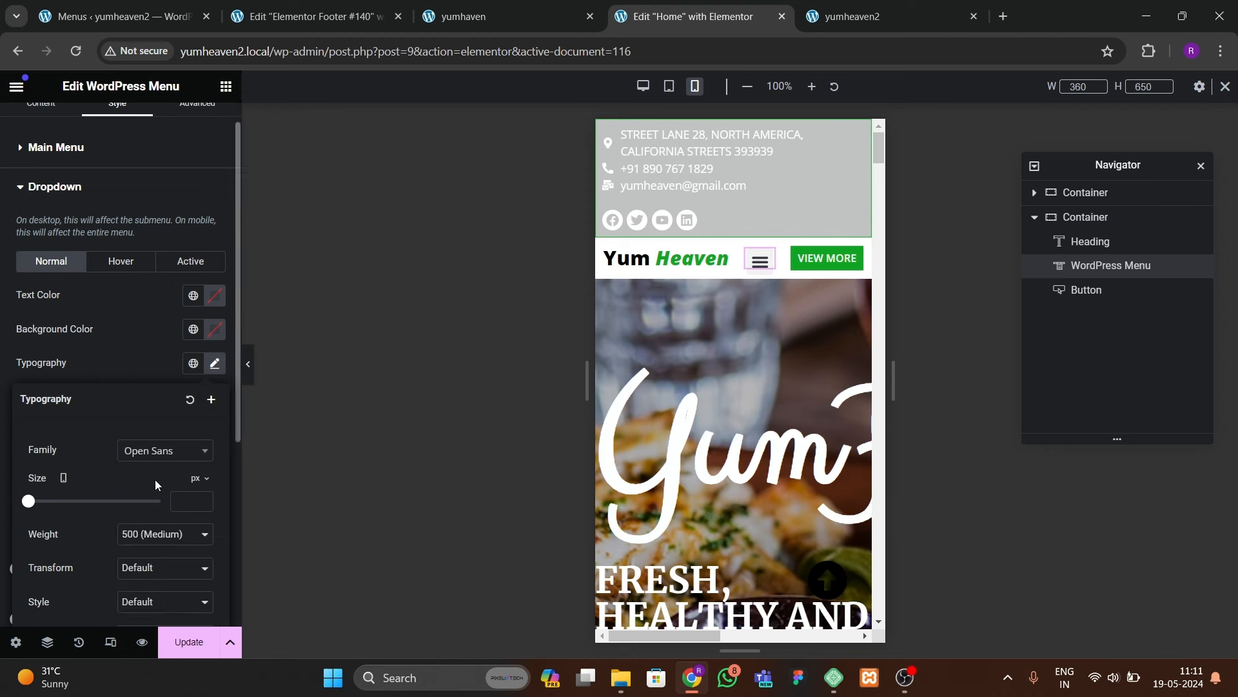
click(757, 265)
Step: Reset the menu widget's bottom margin to 0 and preview the mobile menu
scroll(176, 205, up, 1)
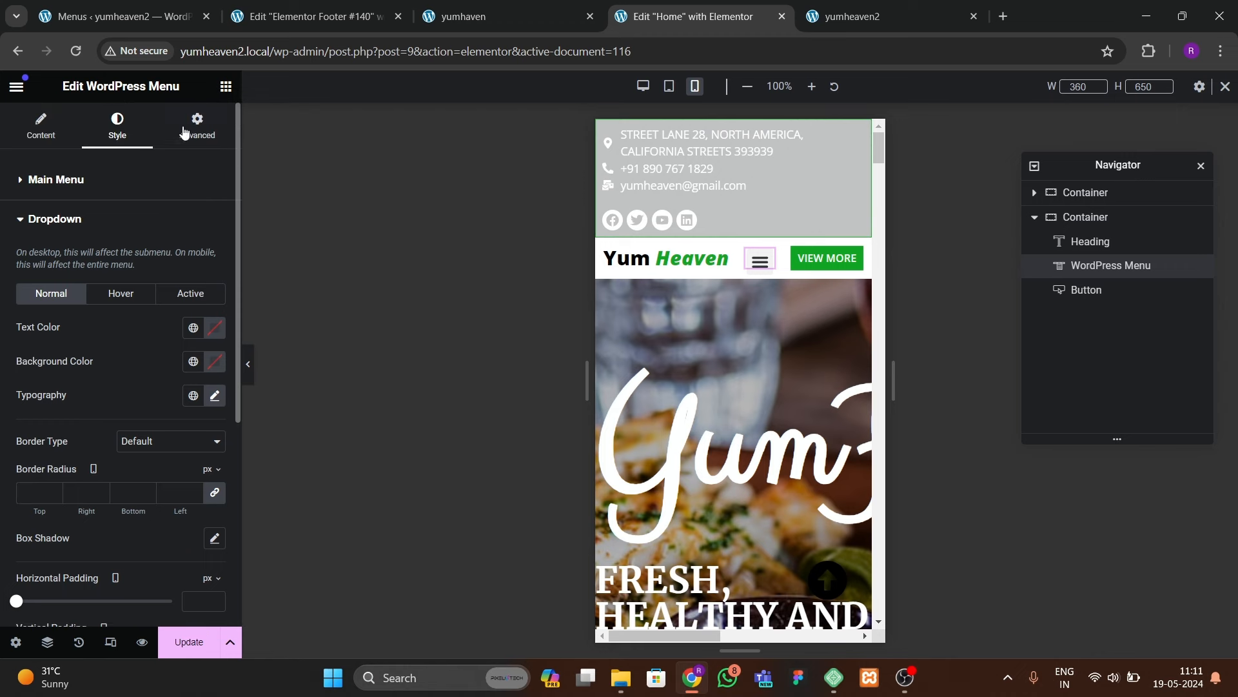
click(197, 124)
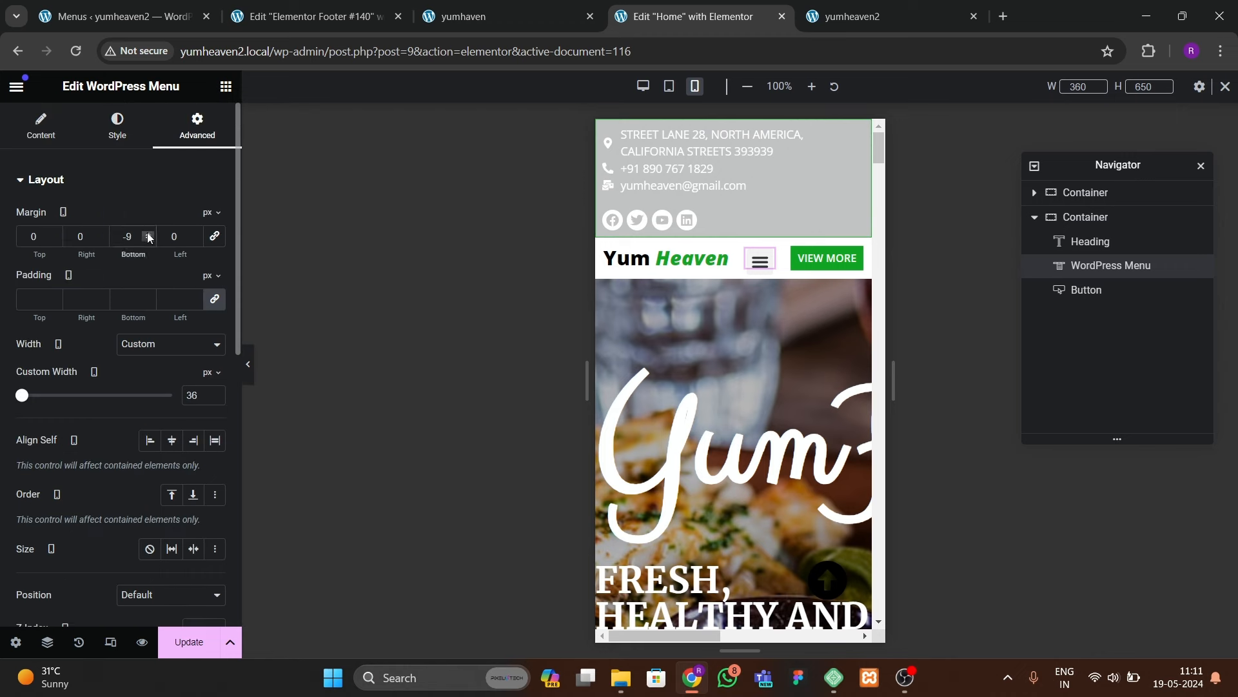
click(149, 237)
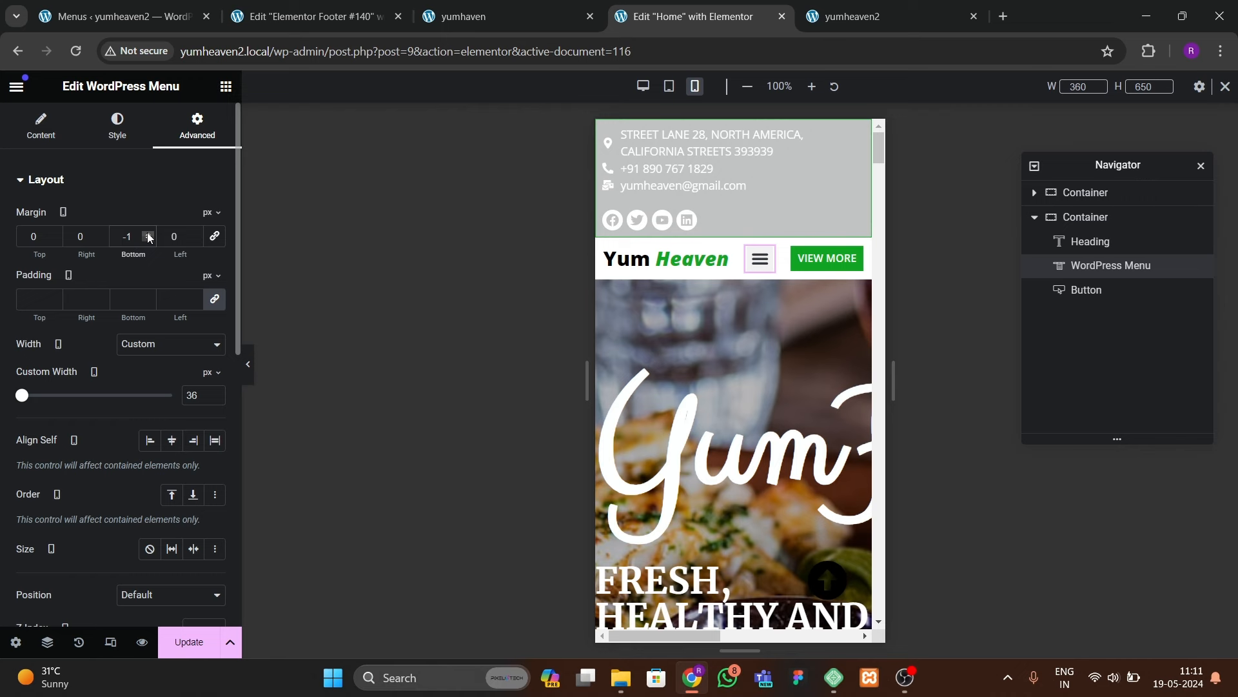
click(148, 237)
click(752, 264)
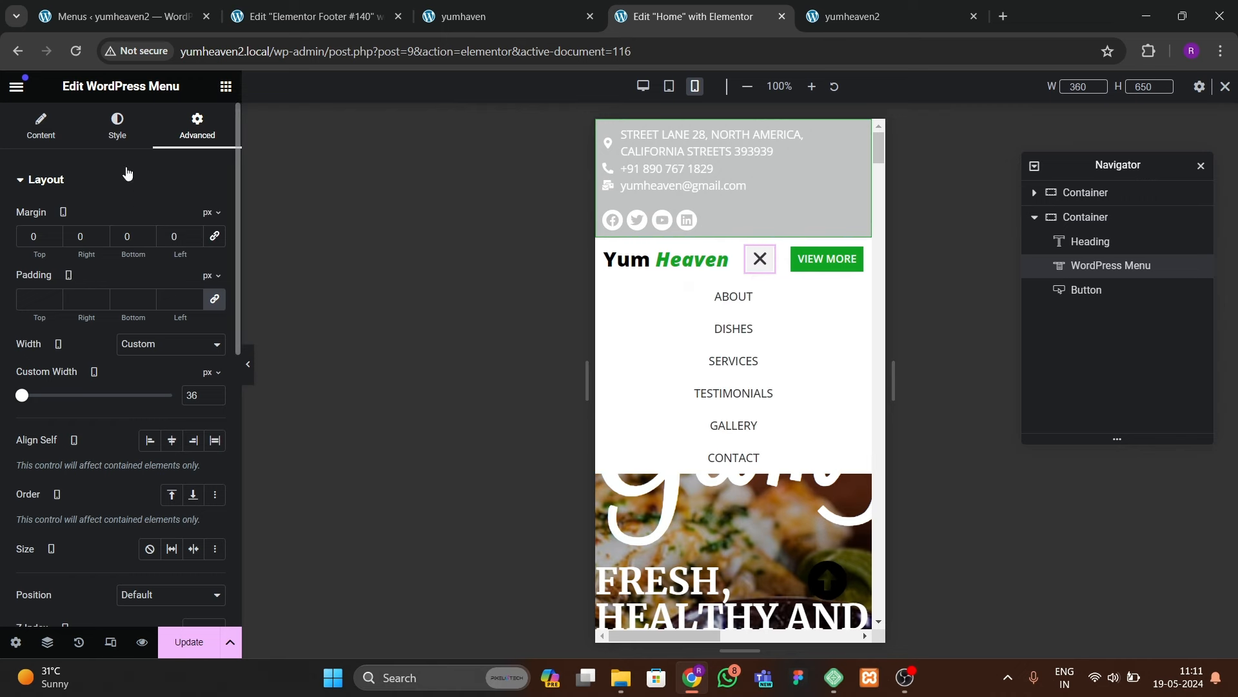
Step: Set dropdown typography to Open Sans, 13 px, Semi Bold (600), then update the header
click(118, 125)
scroll(116, 327, down, 2)
click(71, 485)
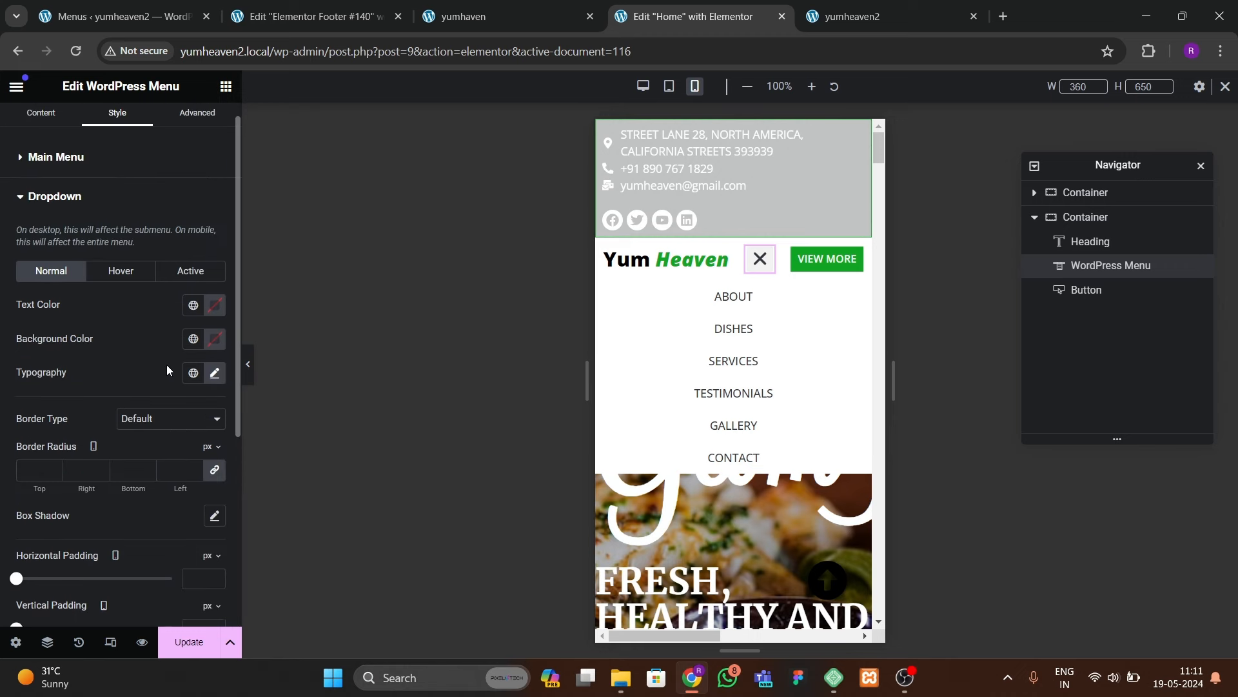
click(215, 371)
click(148, 462)
click(133, 432)
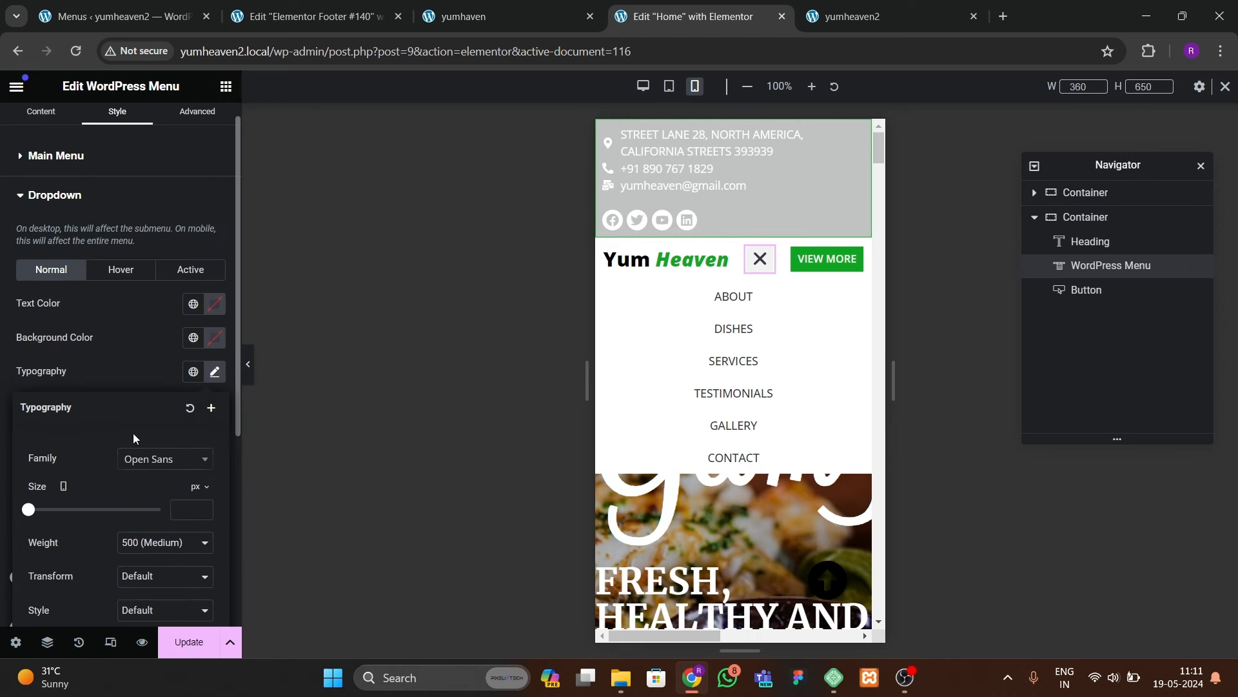
click(204, 506)
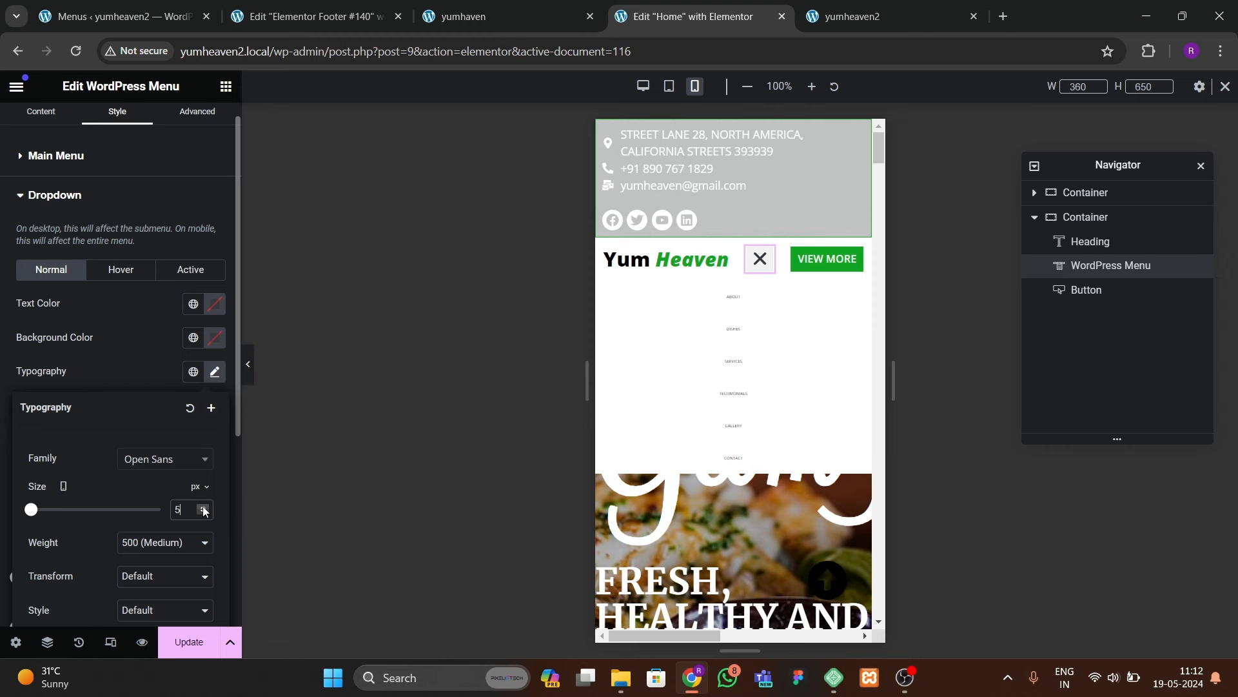
click(204, 507)
click(204, 507)
click(204, 507)
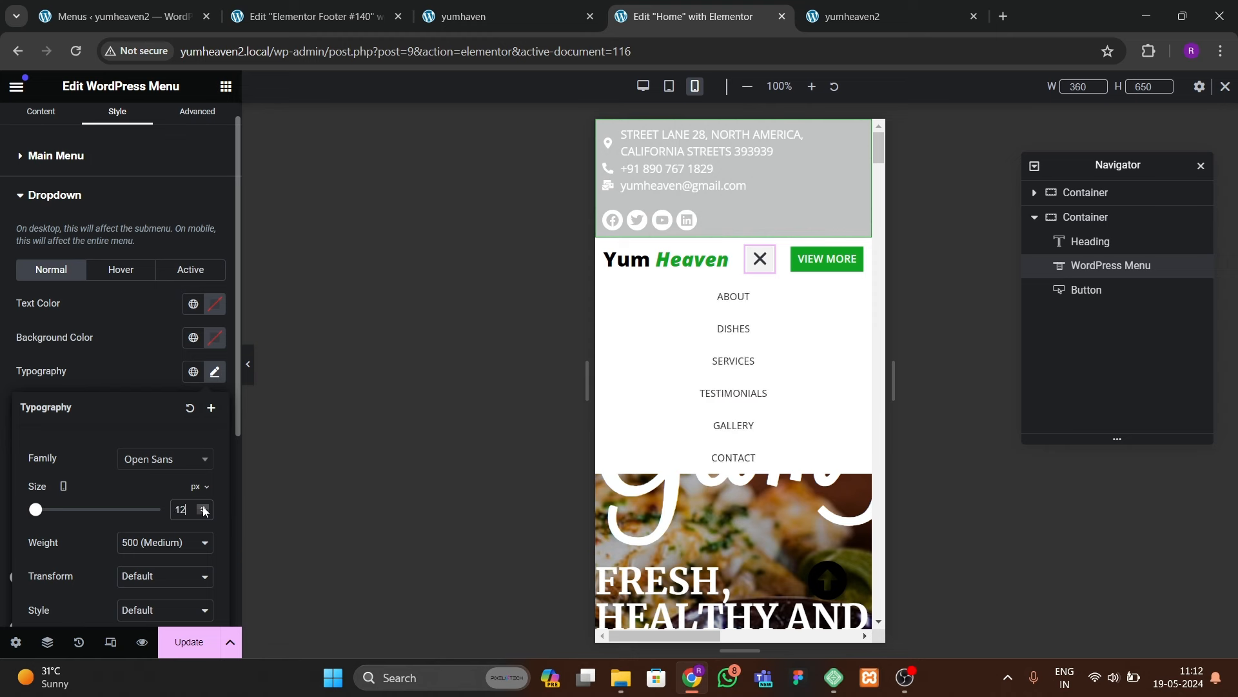
click(179, 542)
click(140, 453)
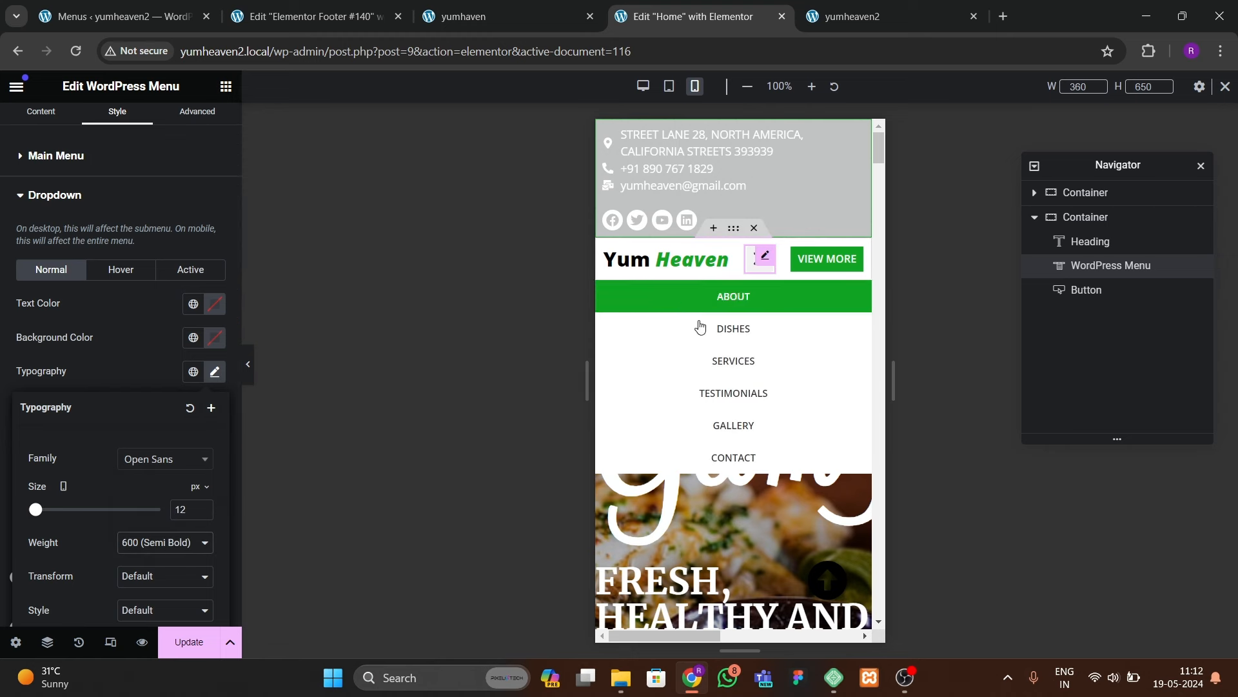
click(204, 506)
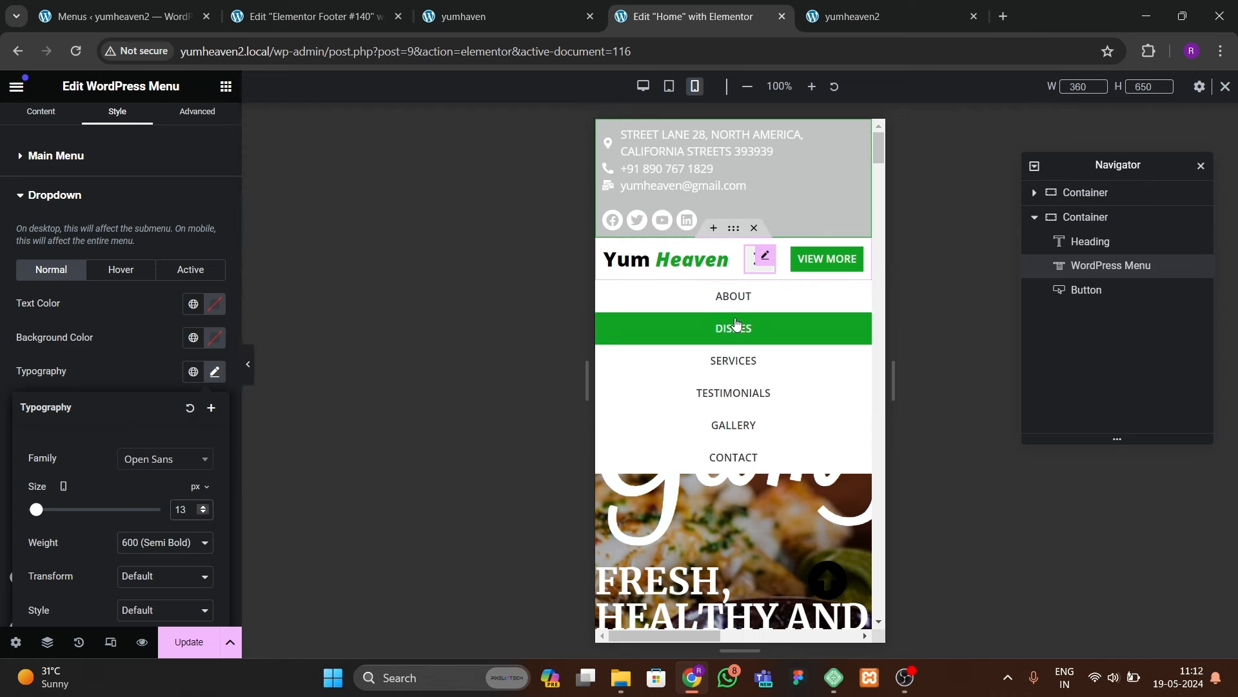
click(189, 642)
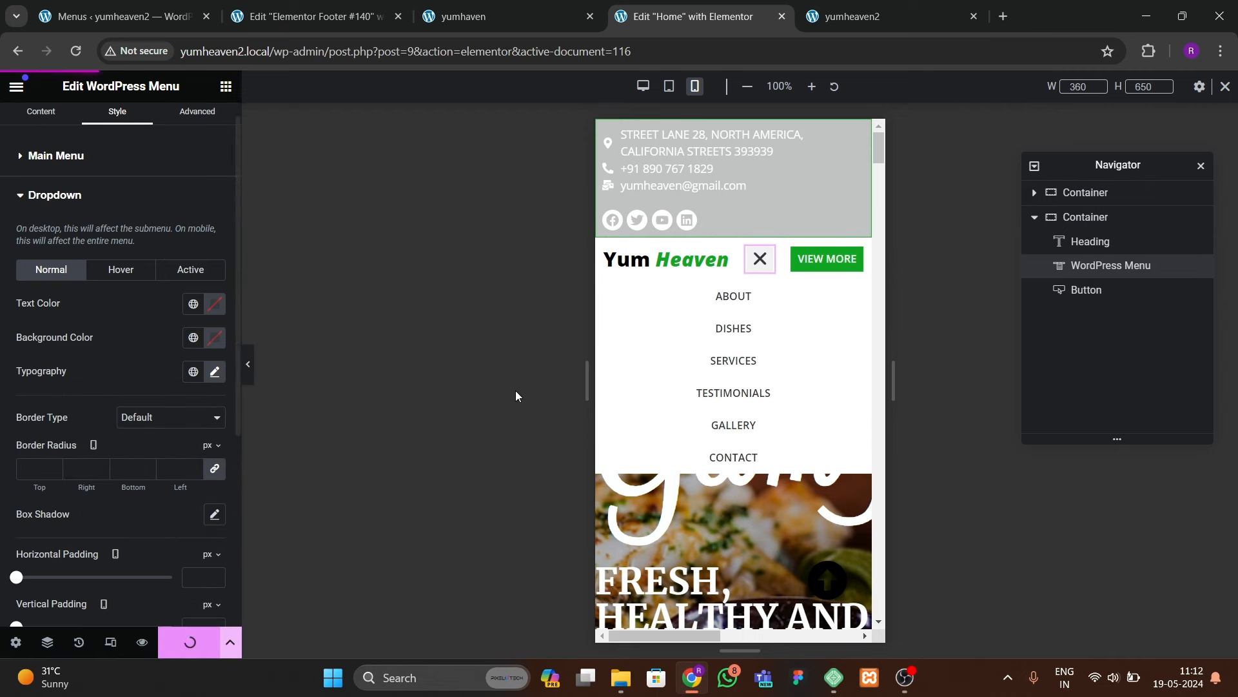
click(820, 21)
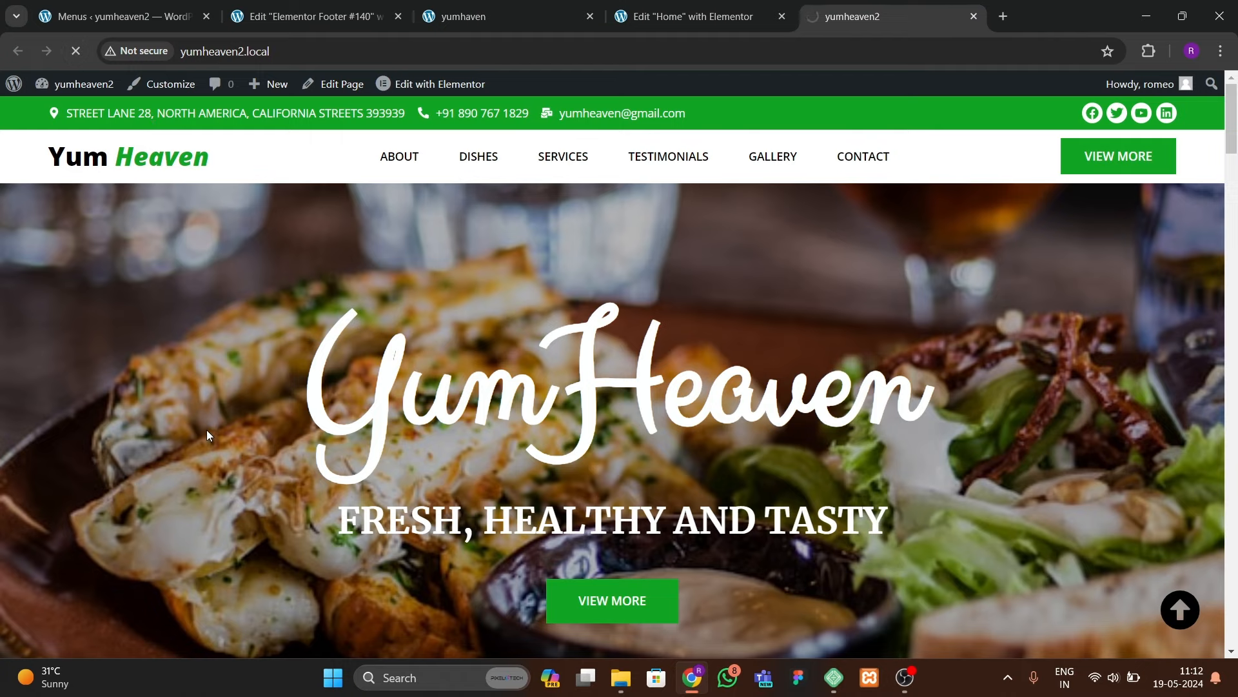
right_click(216, 390)
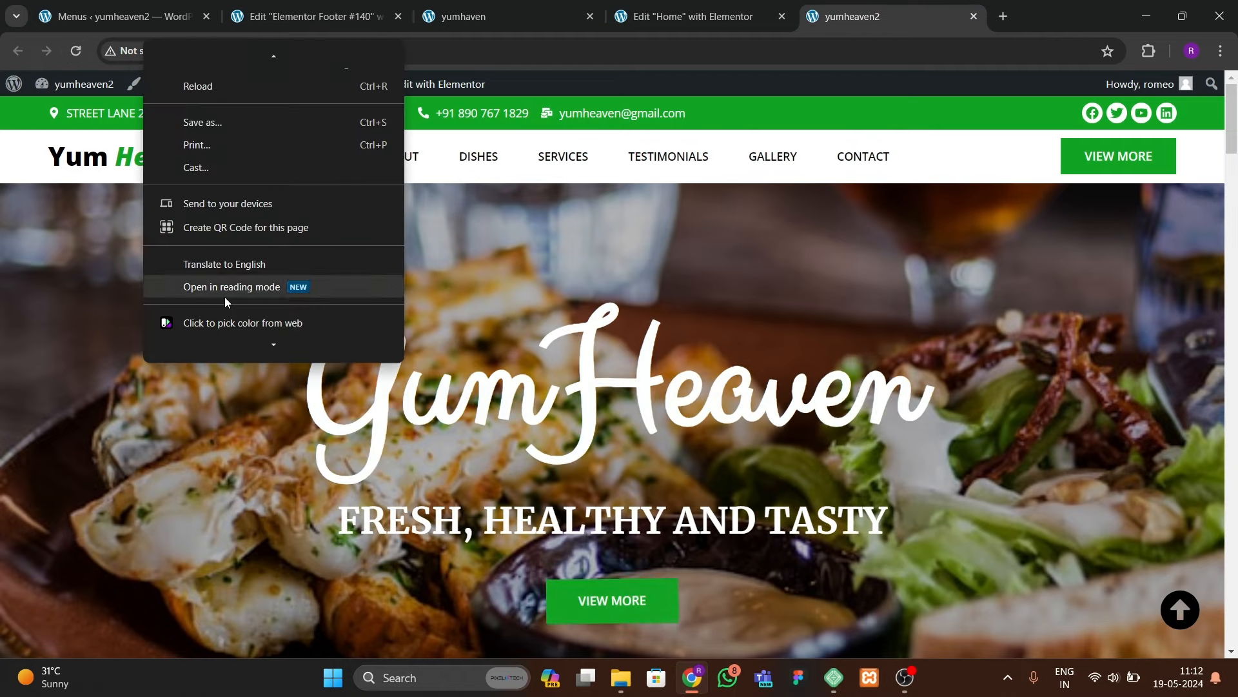
click(215, 350)
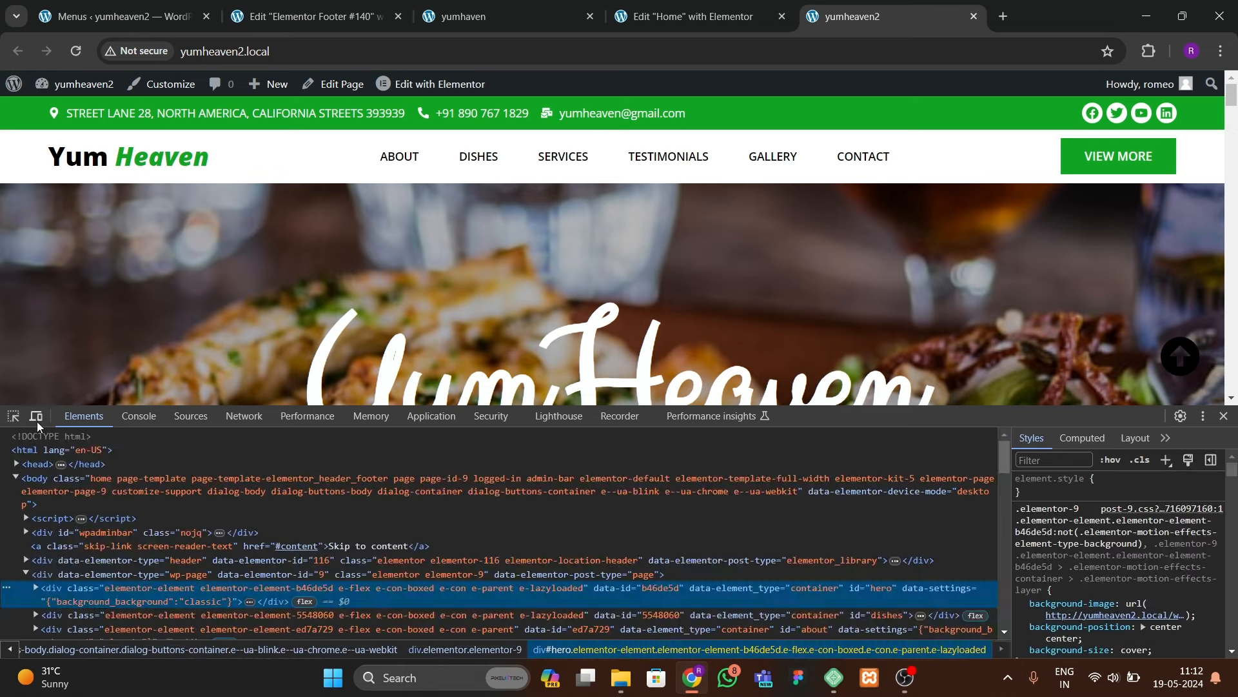
click(36, 416)
drag(460, 285, 390, 283)
click(1224, 416)
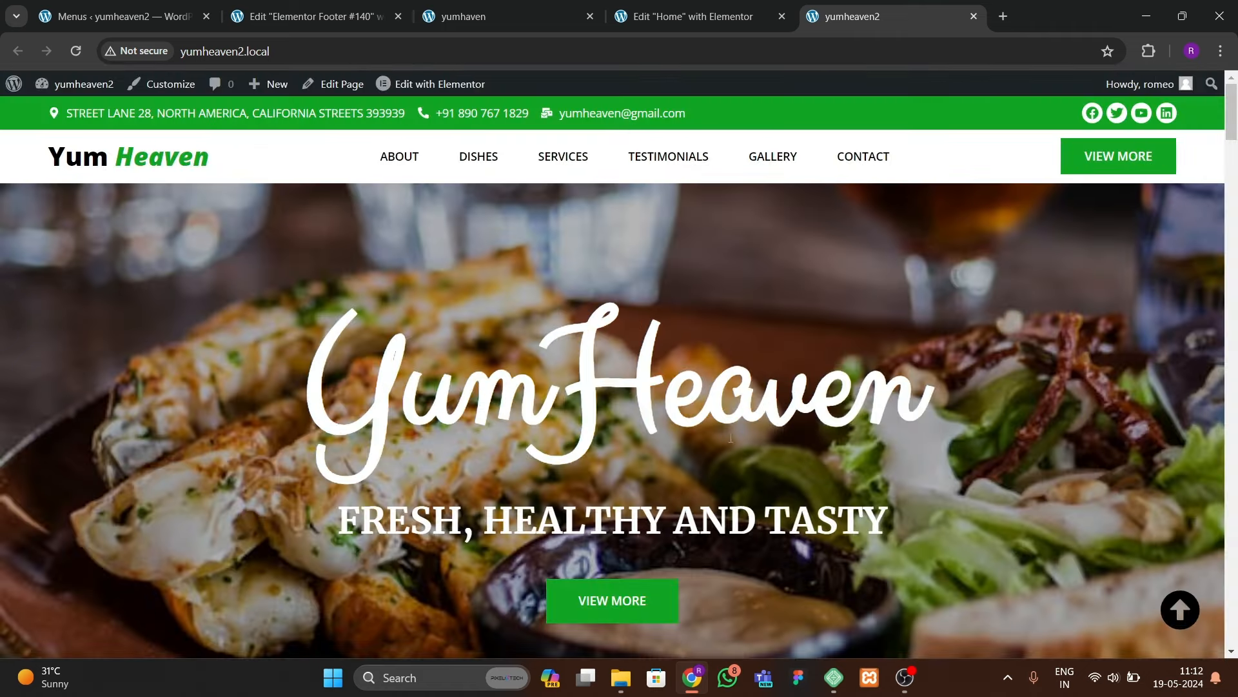
scroll(712, 431, down, 5)
scroll(712, 432, up, 5)
click(690, 17)
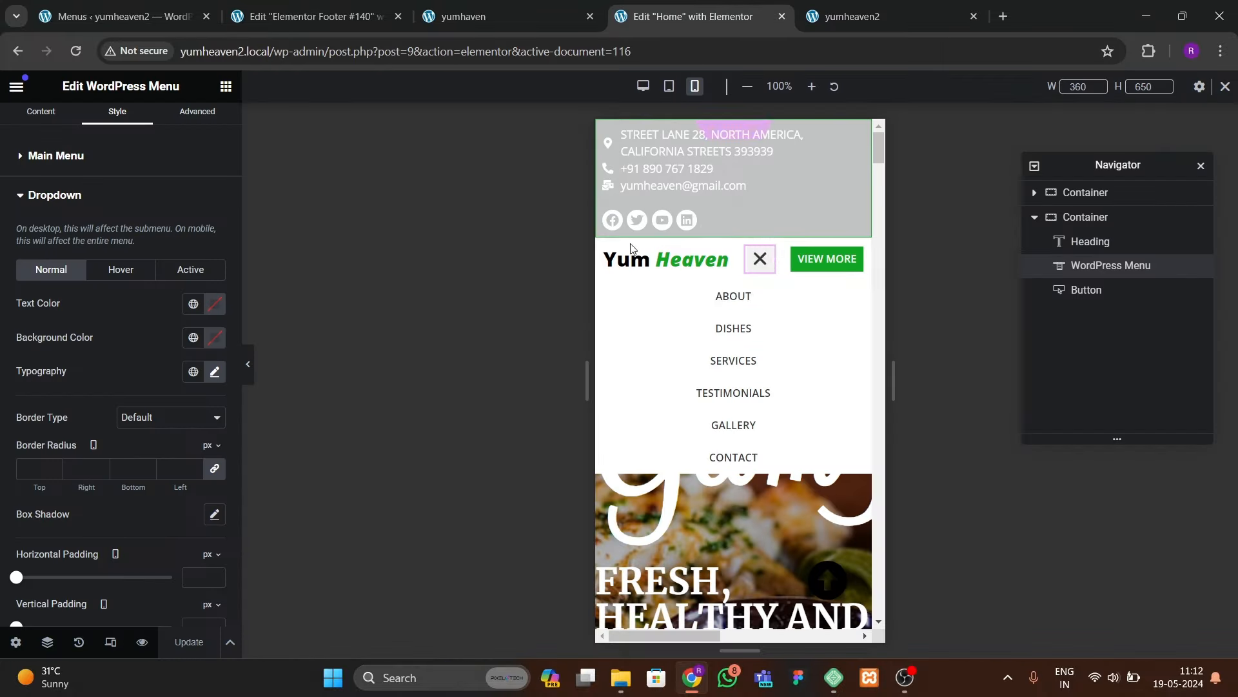
Step: Close the mobile menu preview and switch to editing the Home page
click(751, 267)
click(734, 296)
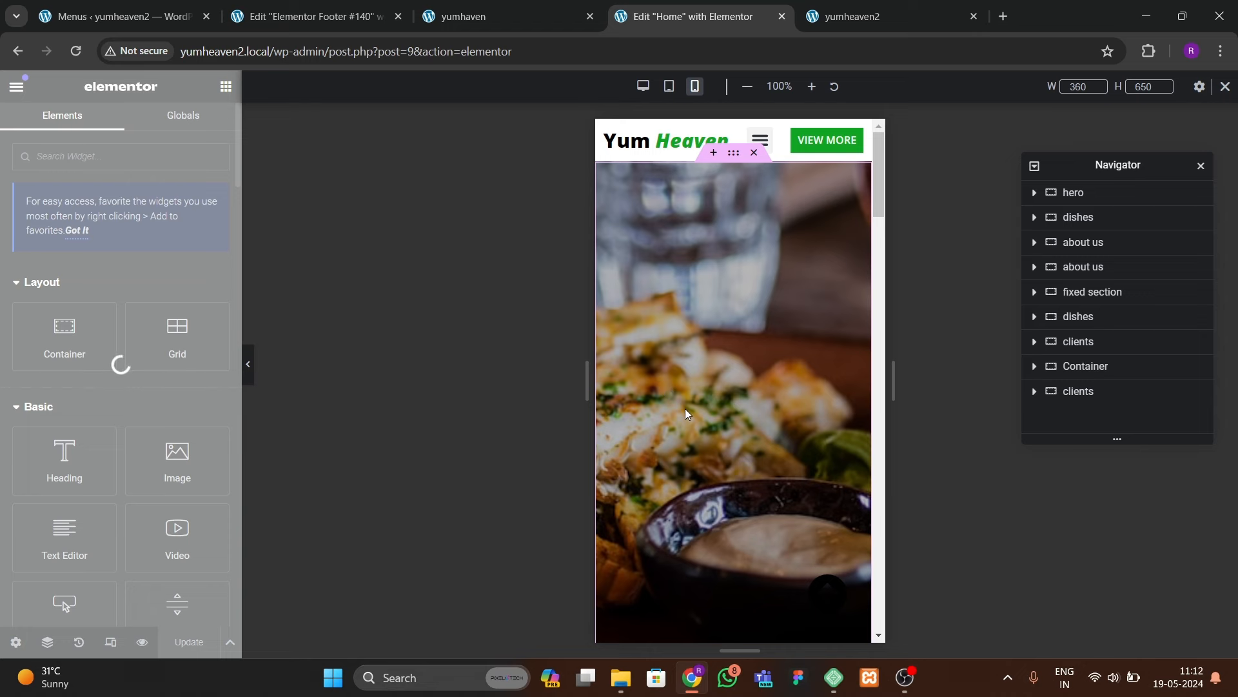
scroll(670, 400, down, 6)
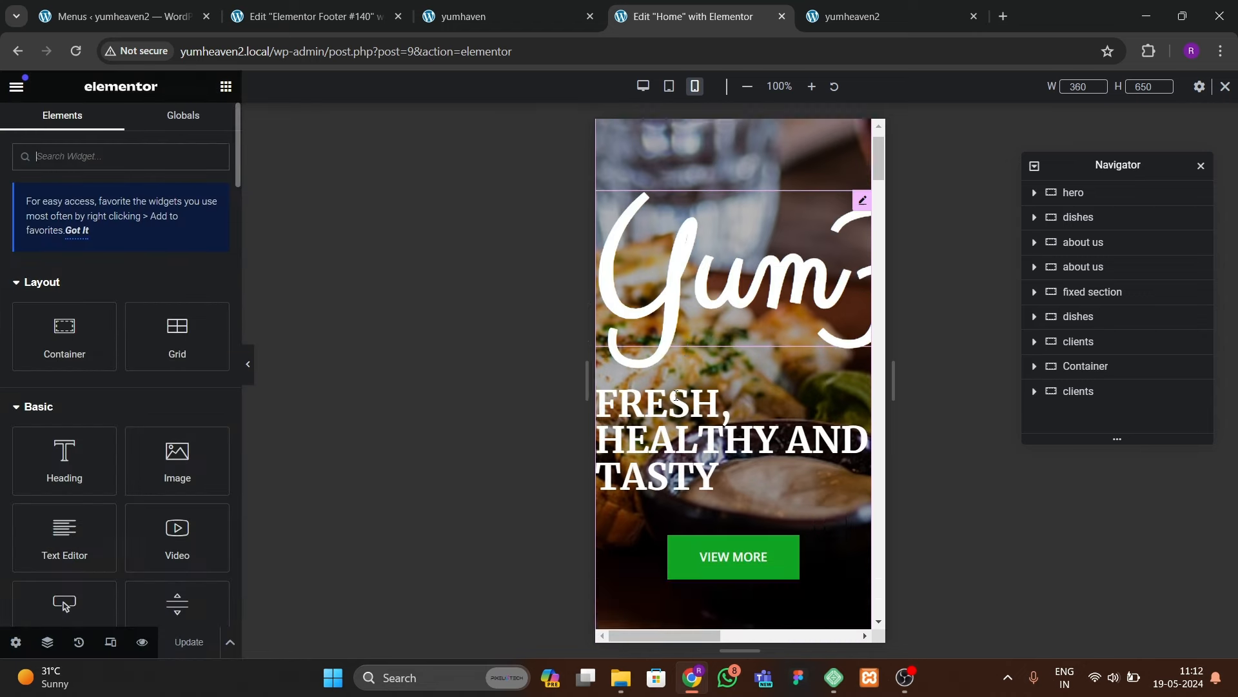
scroll(664, 391, up, 6)
Step: Resize the YumHeaven script title on mobile to about 4.2 em
click(687, 349)
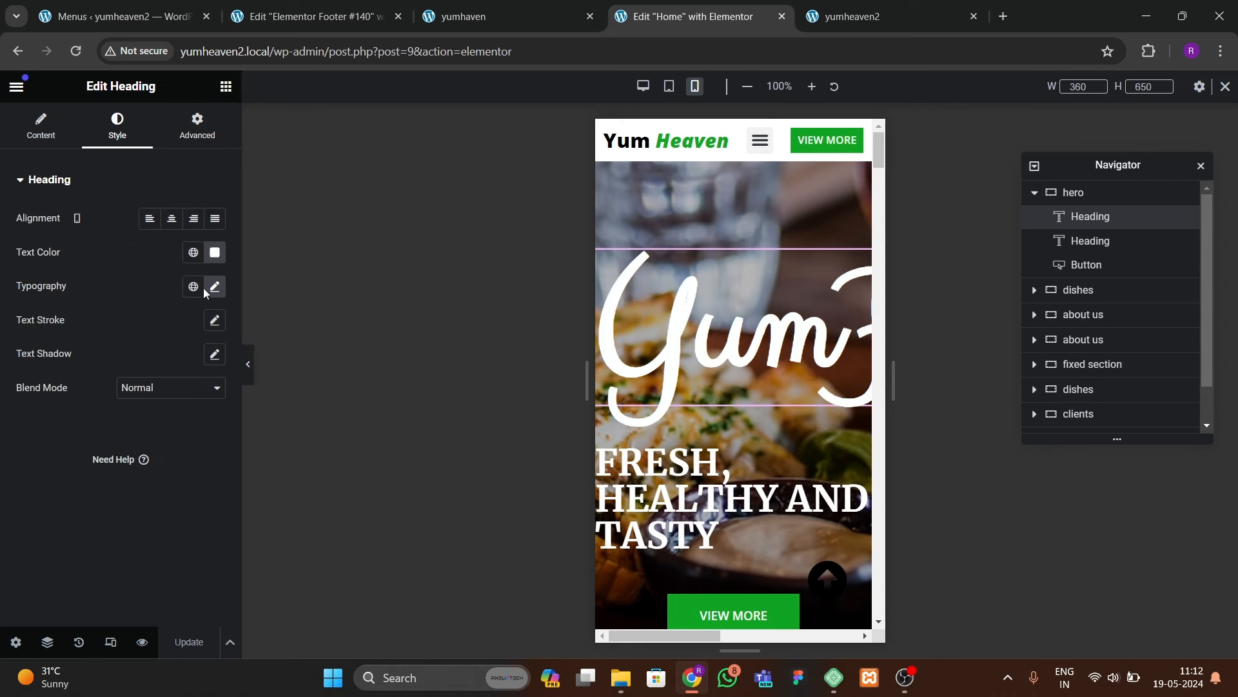
click(214, 287)
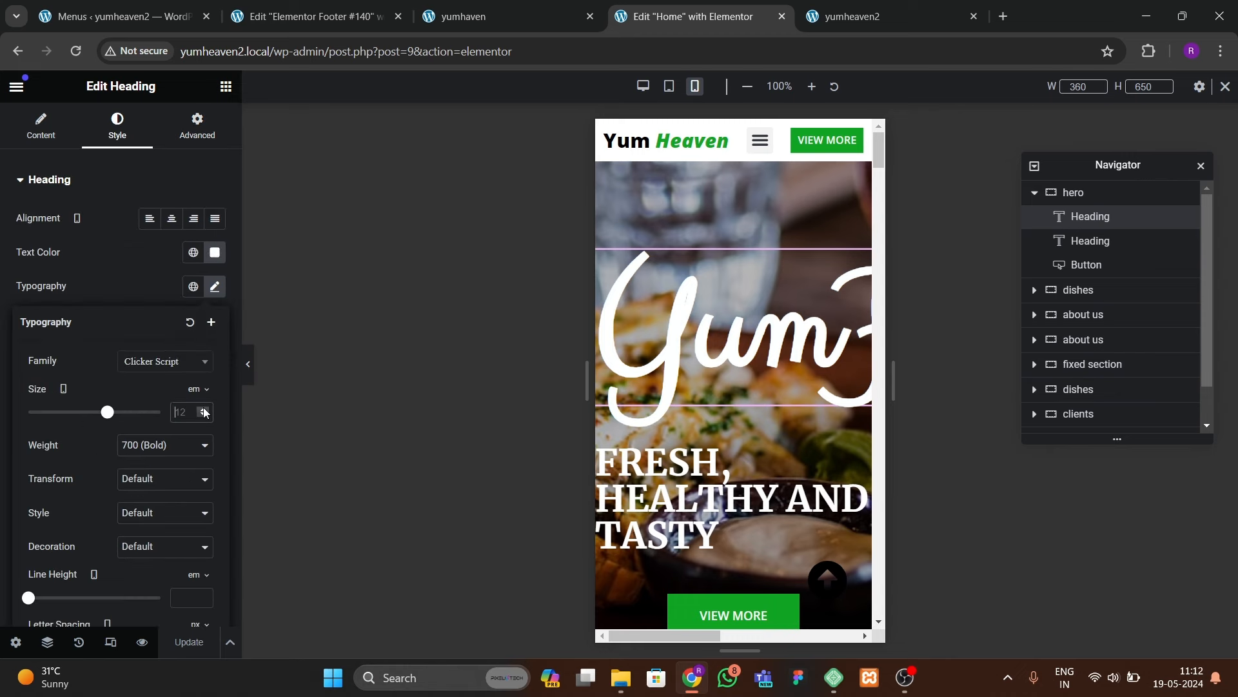
text(0.4)
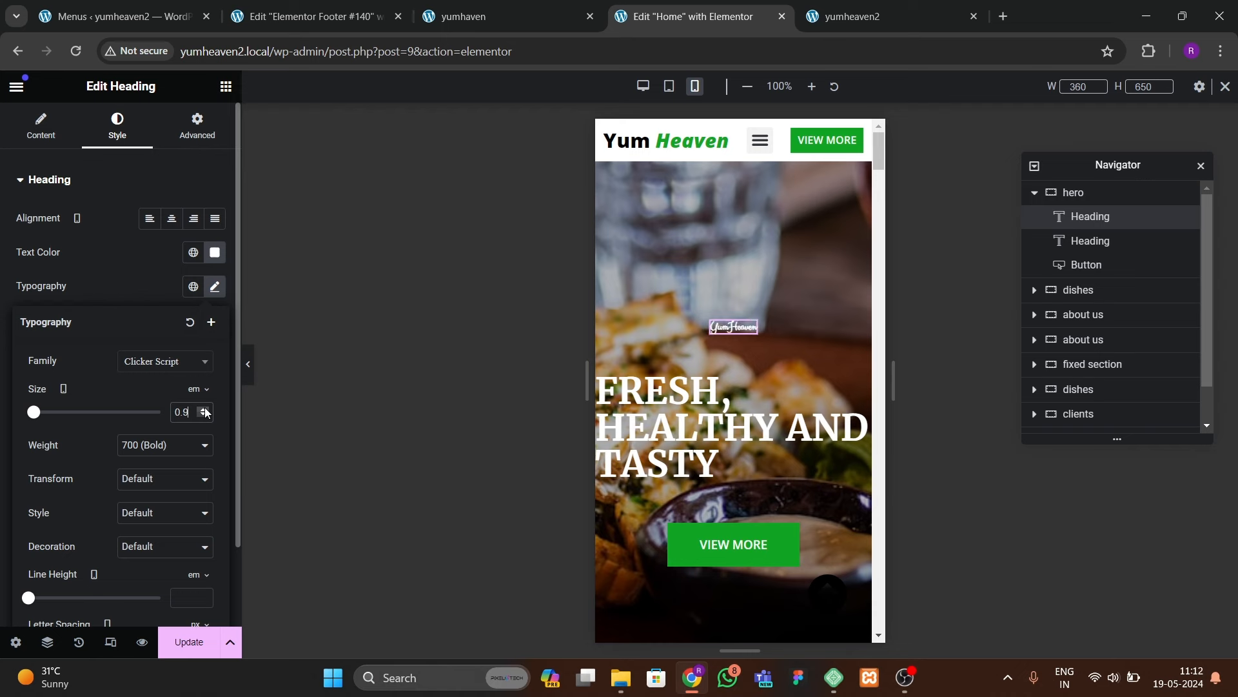
click(204, 409)
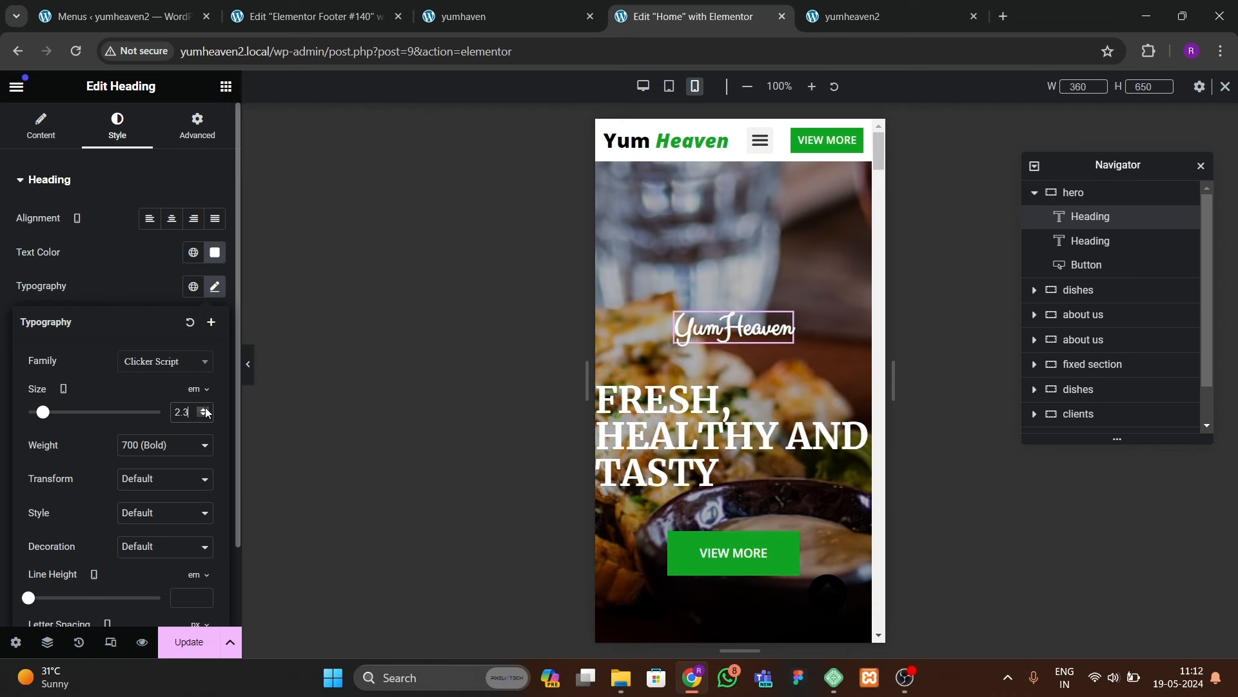
click(204, 410)
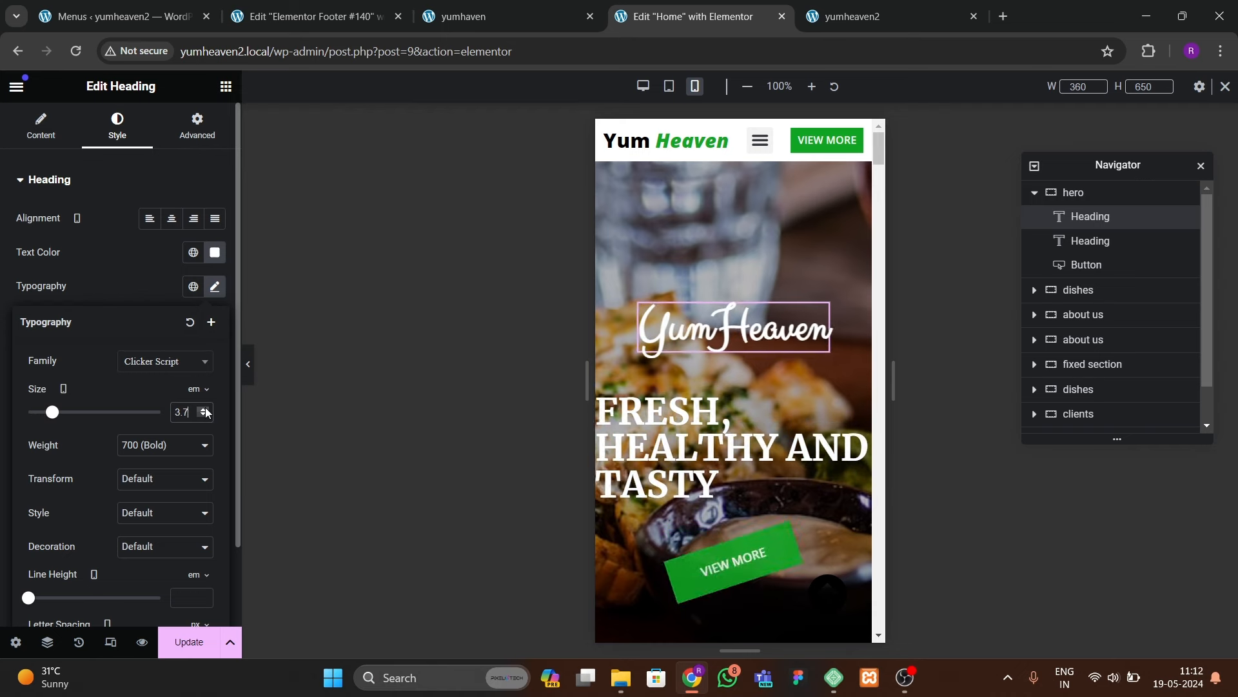
Step: Center the FRESH, HEALTHY AND TASTY heading and set its size to 30 px
click(614, 491)
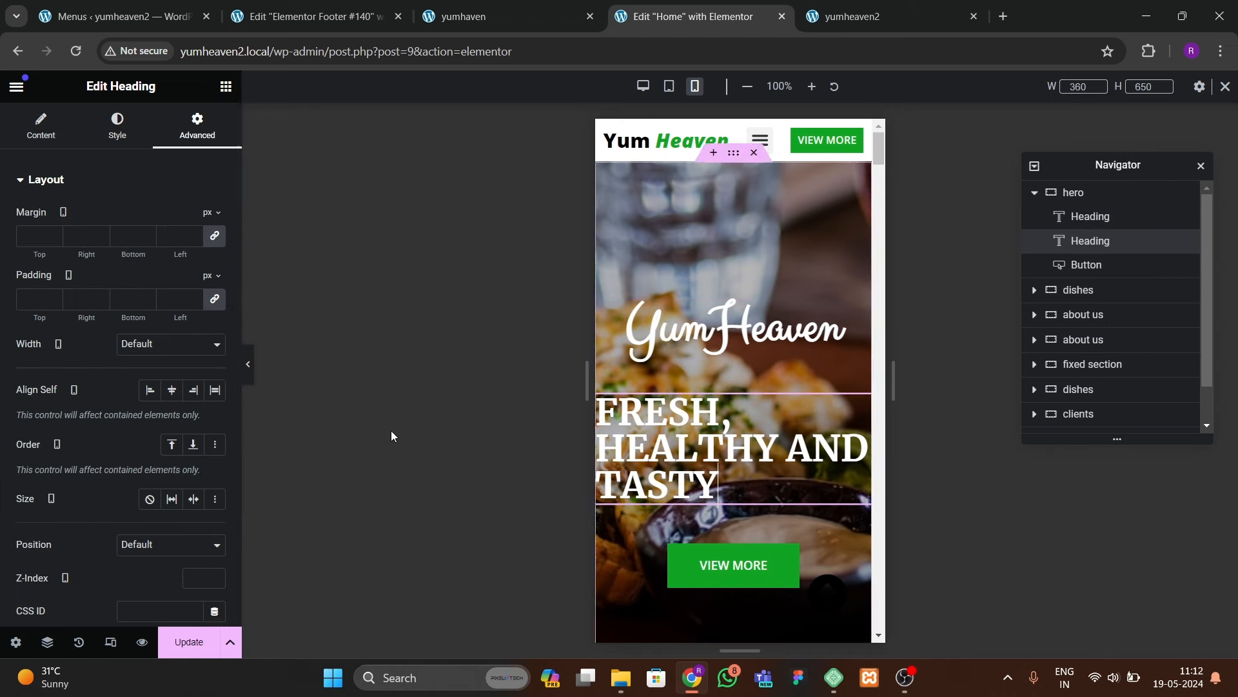
click(134, 141)
click(172, 218)
click(215, 287)
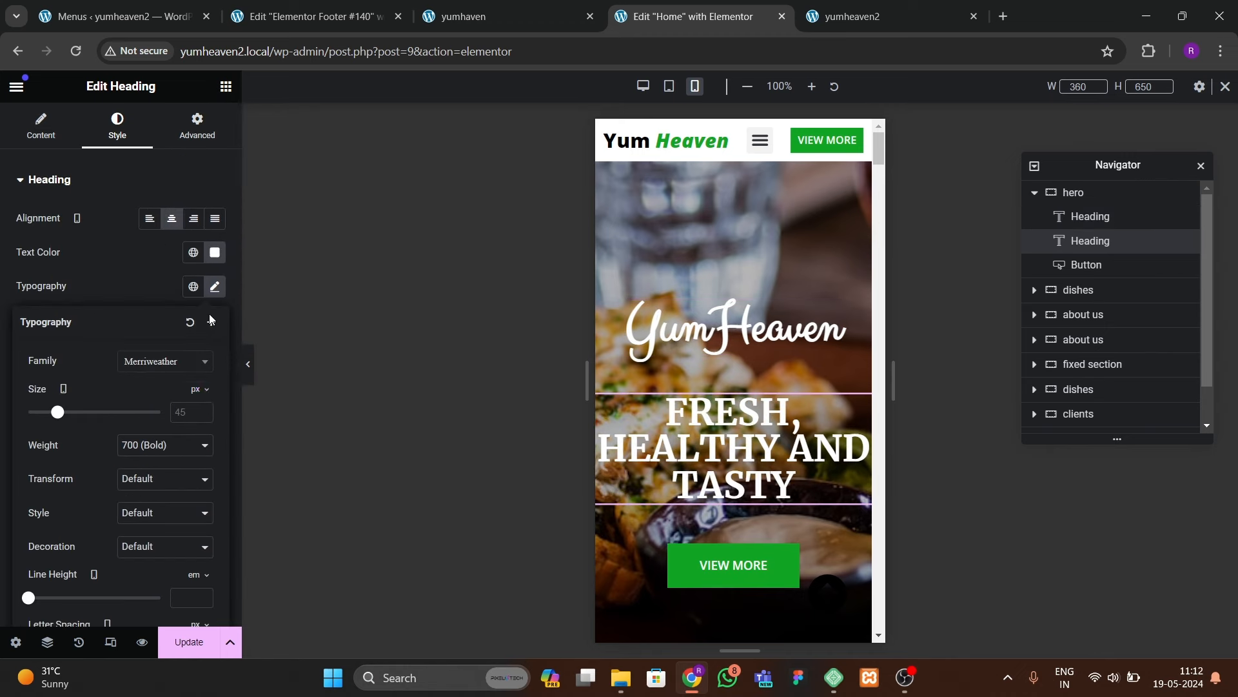
click(203, 413)
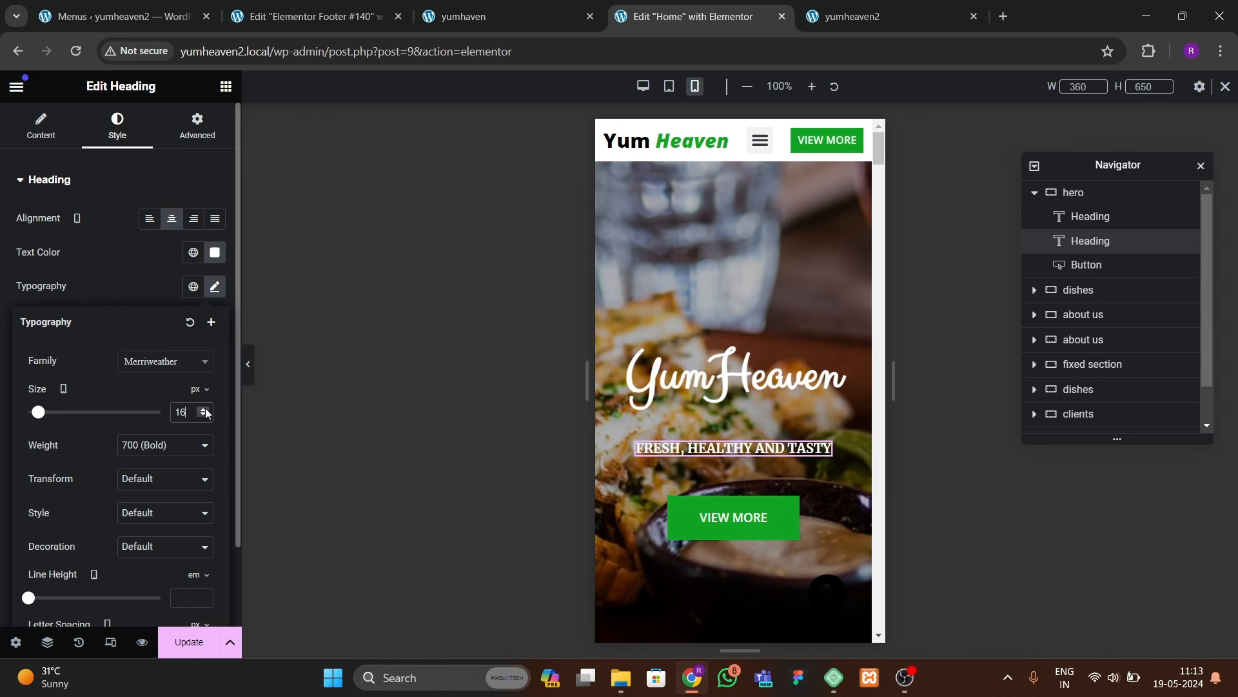
click(204, 409)
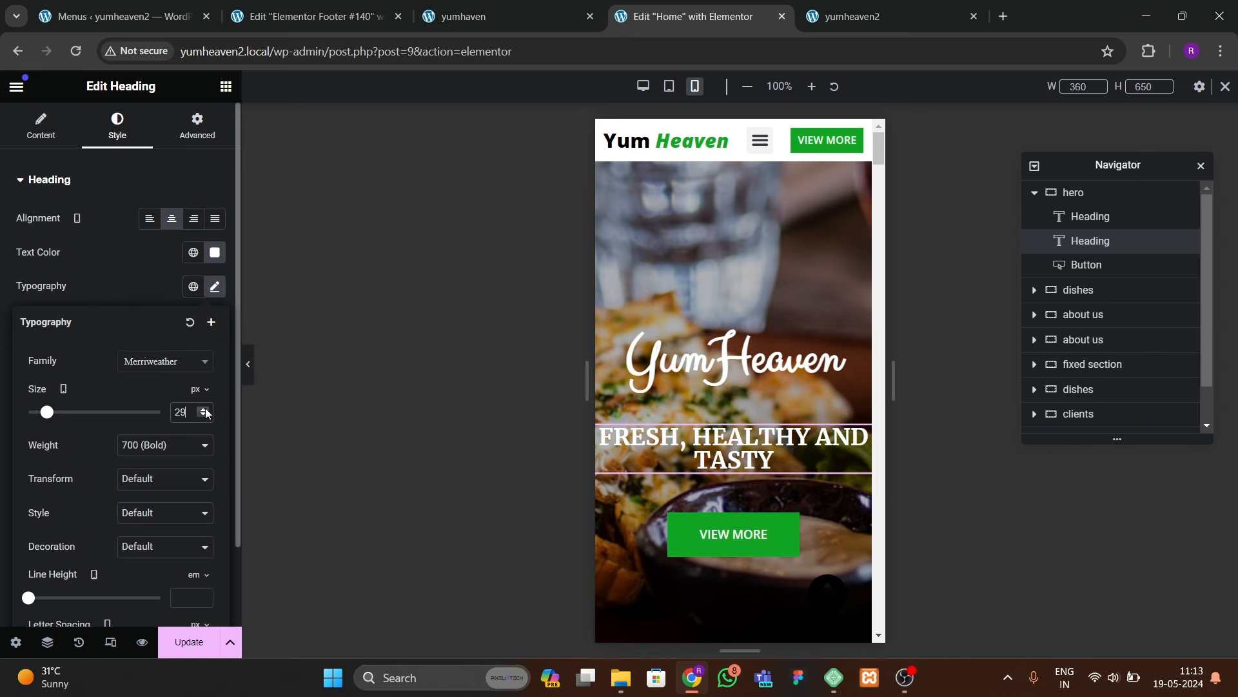
click(749, 363)
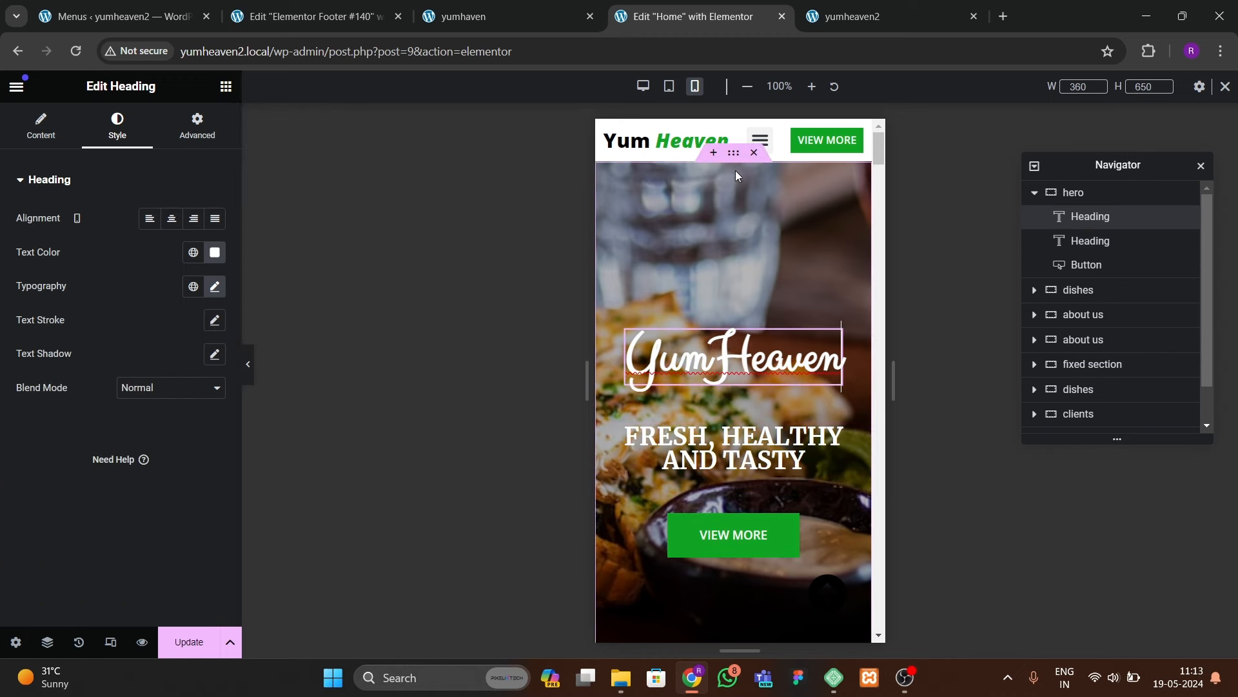
click(687, 262)
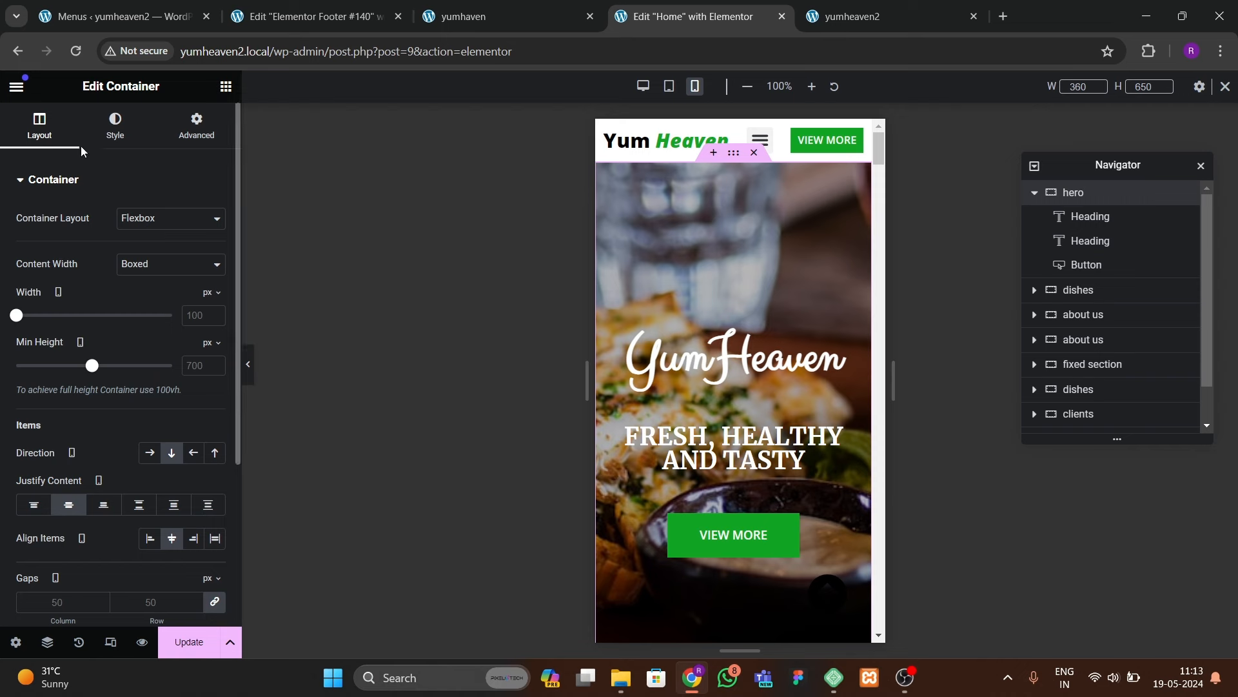
Step: Set the hero's minimum height to 400 and review the VIEW MORE button typography
click(206, 372)
text(400)
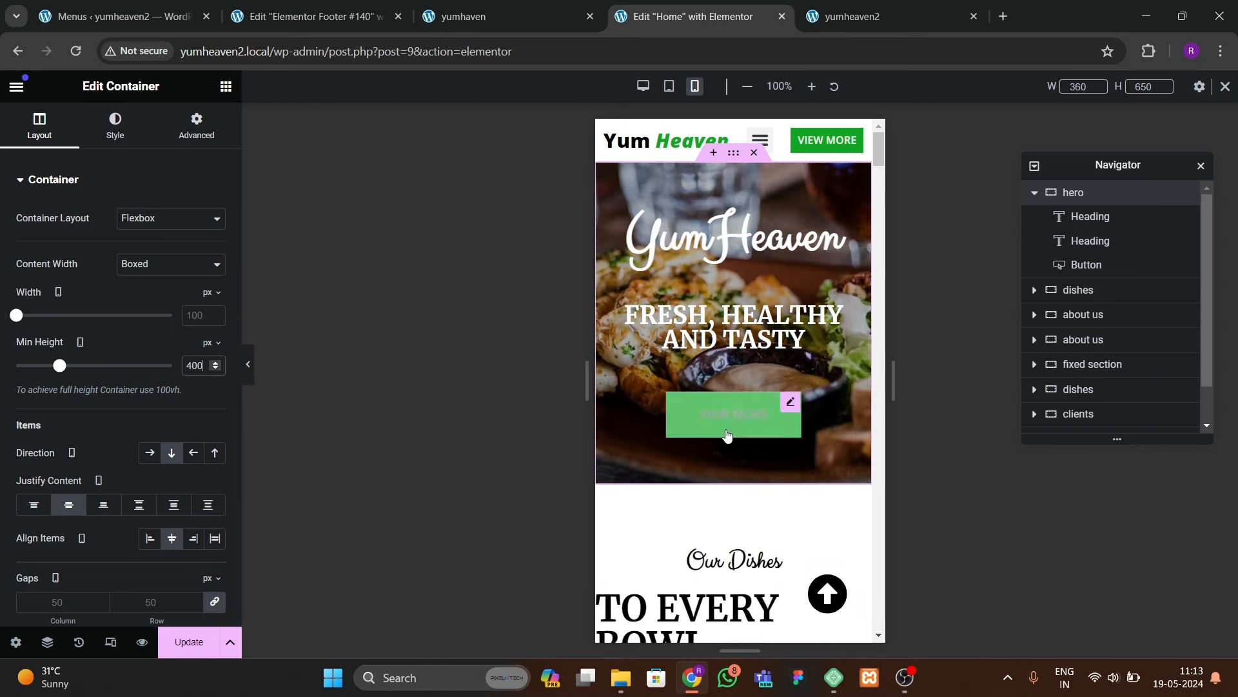
click(763, 418)
click(117, 128)
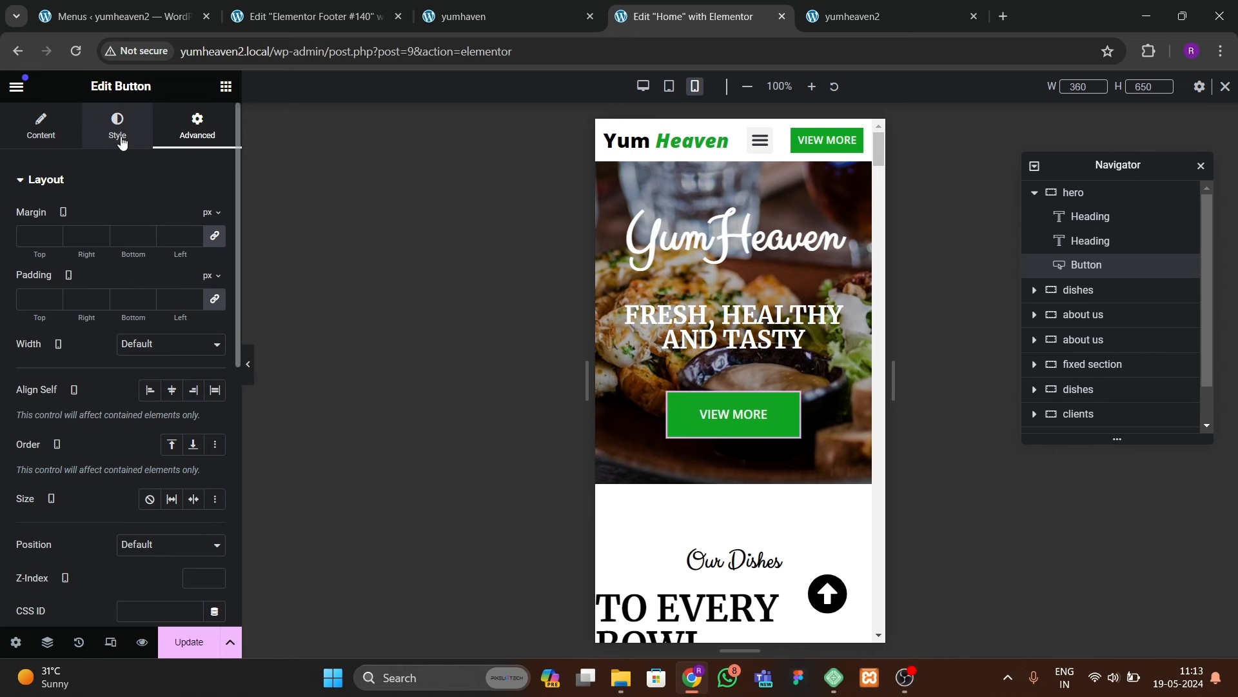
click(215, 253)
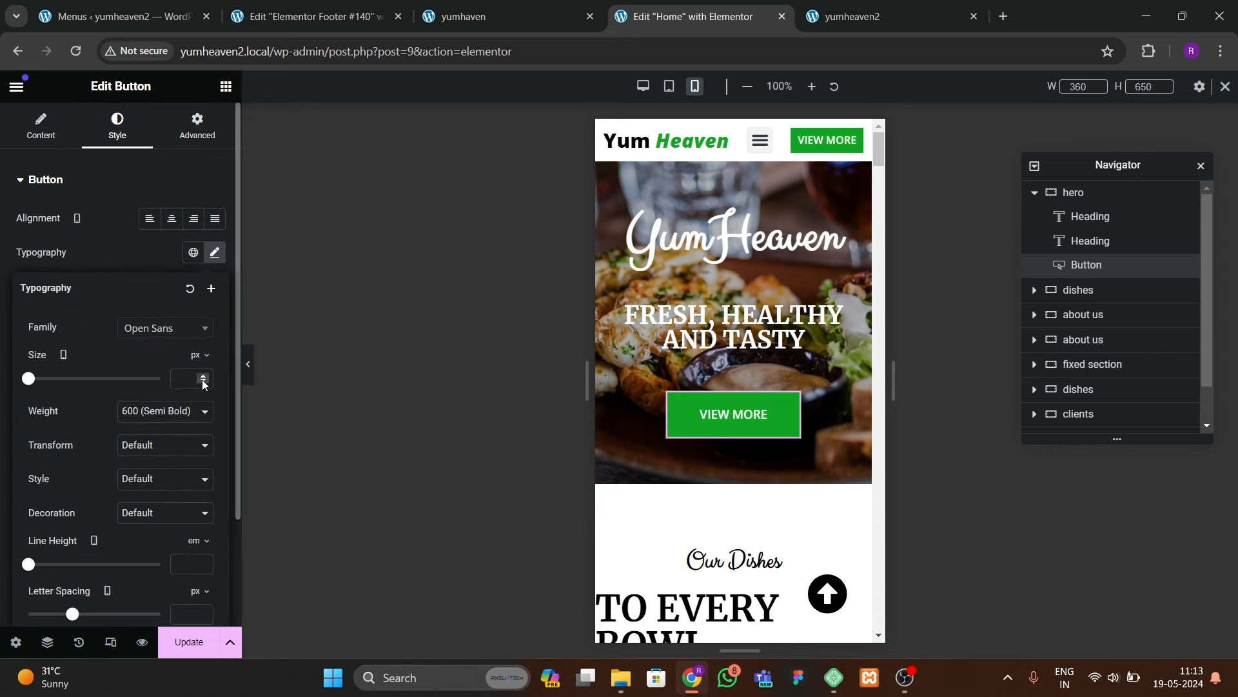
Step: Enlarge FRESH, HEALTHY AND TASTY to 33 px and YumHeaven to 4.6 em
click(831, 341)
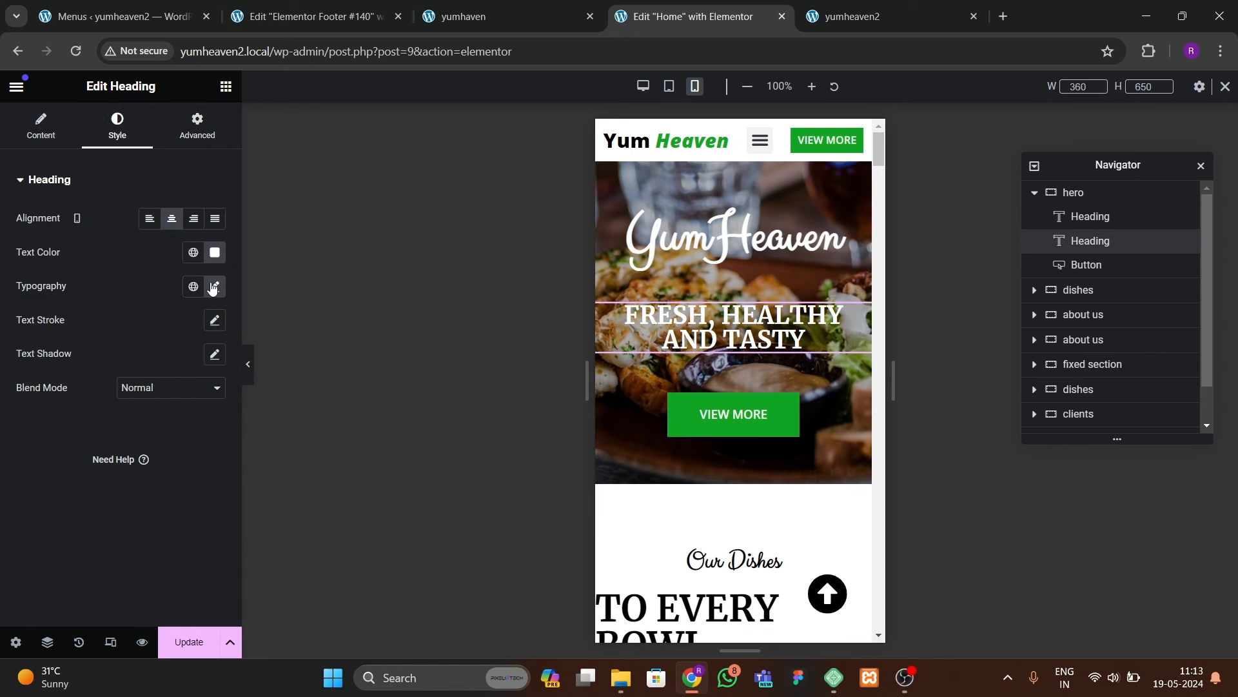
click(214, 288)
click(203, 409)
click(204, 409)
click(203, 409)
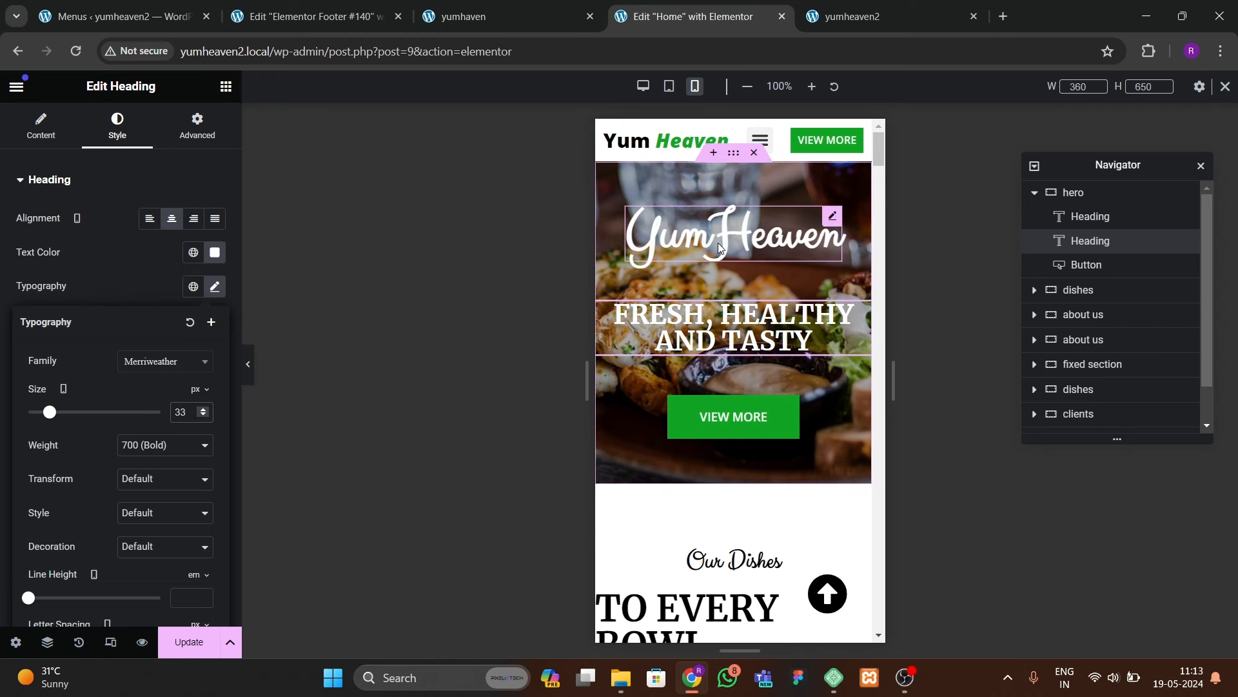
click(215, 287)
click(203, 410)
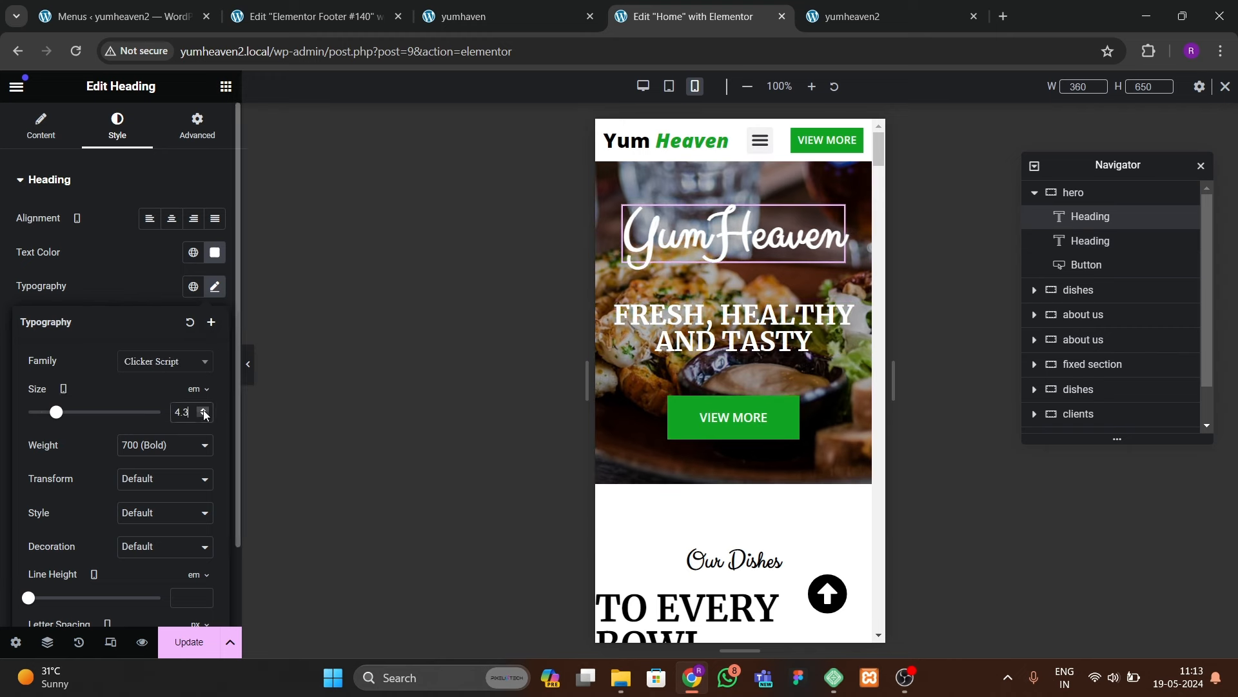
click(204, 410)
click(204, 410)
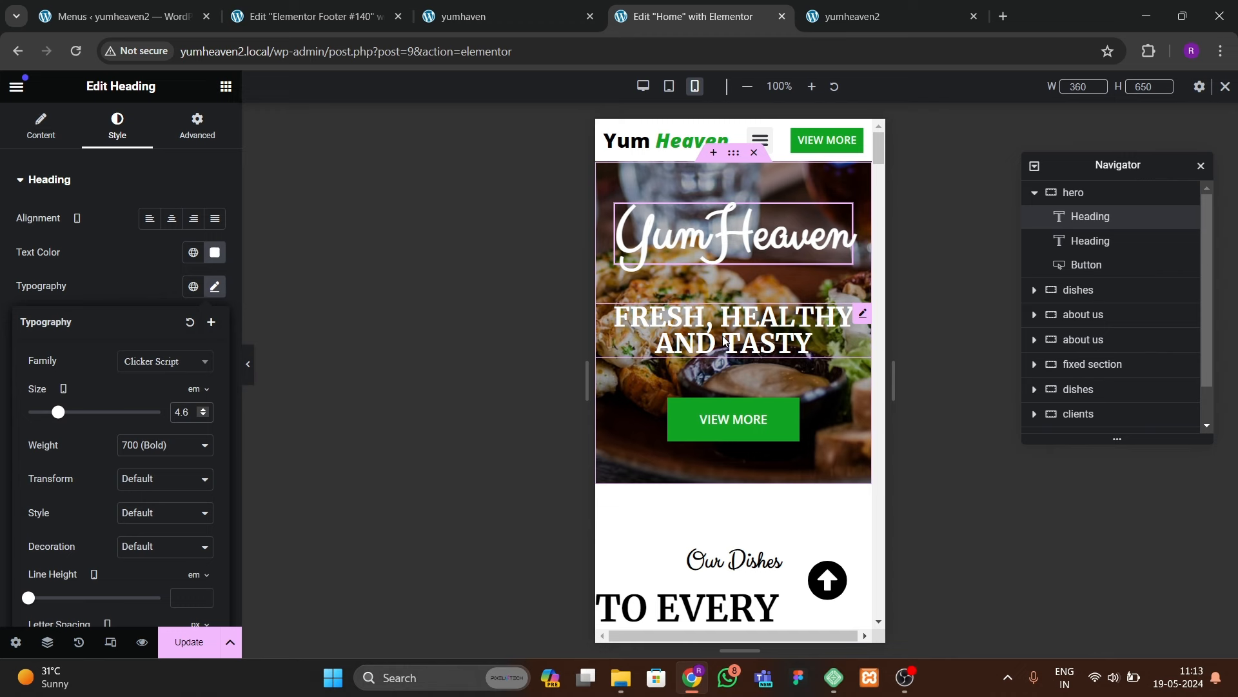
Step: Set the hero container's gaps to 30 px
click(733, 155)
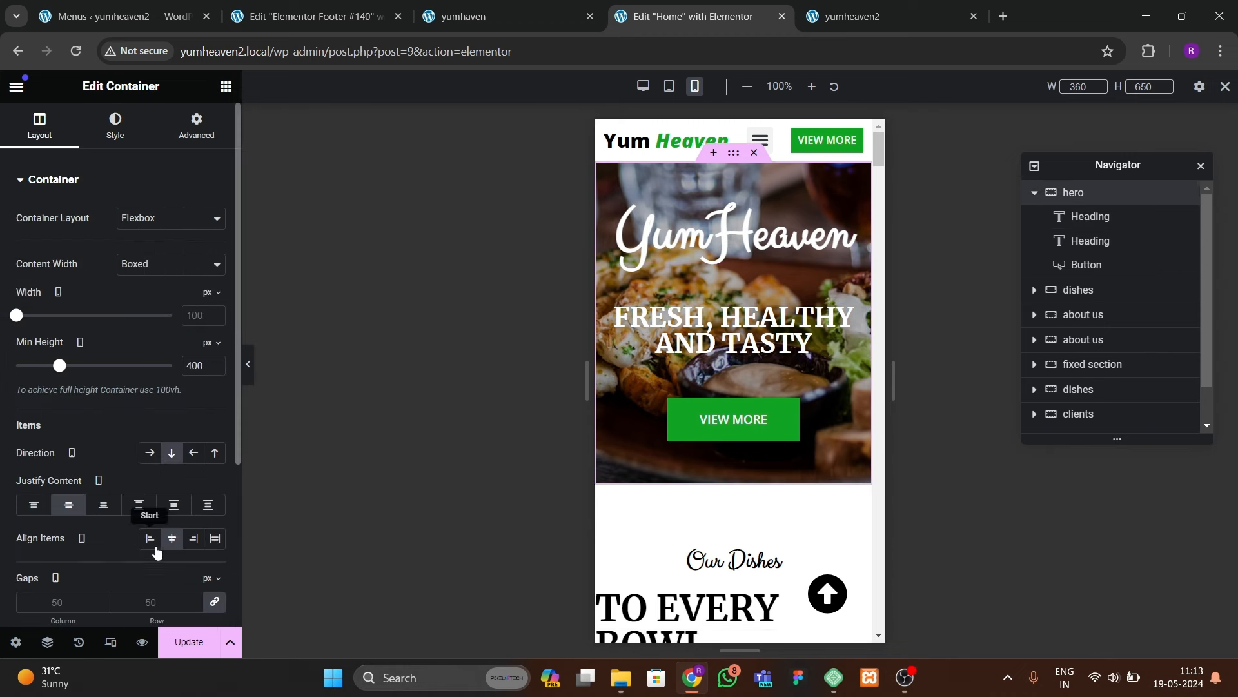
scroll(155, 548, down, 2)
click(158, 504)
text(30)
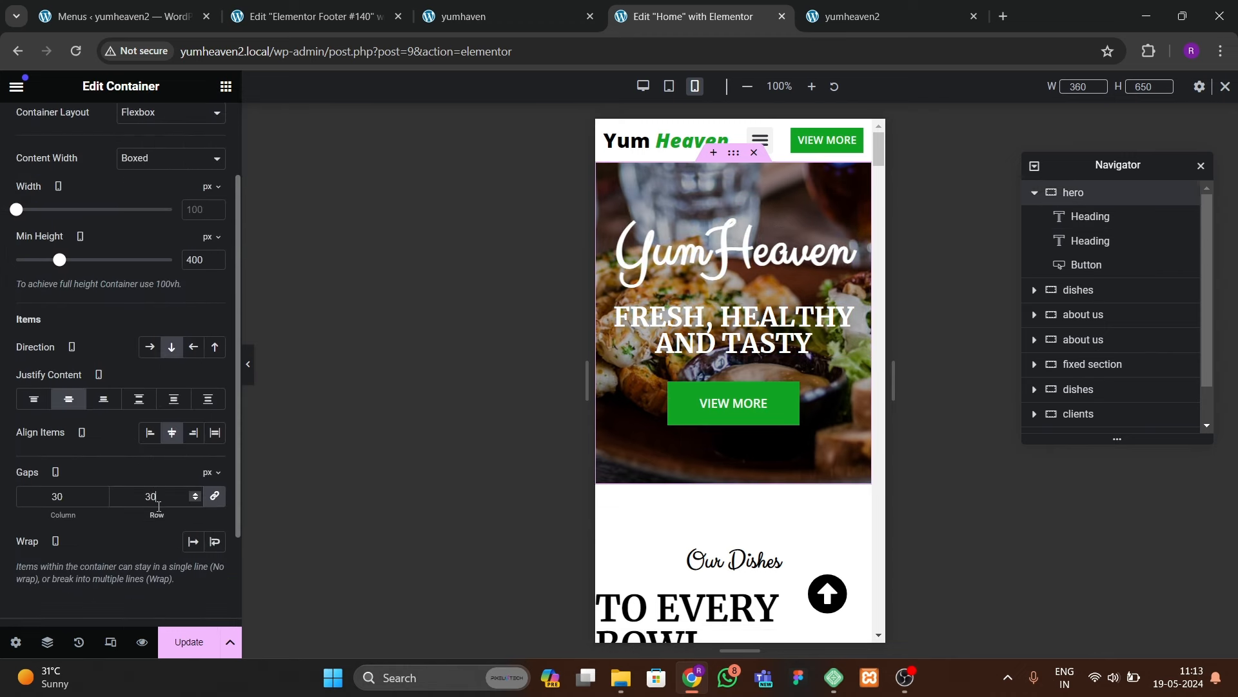
scroll(715, 486, down, 3)
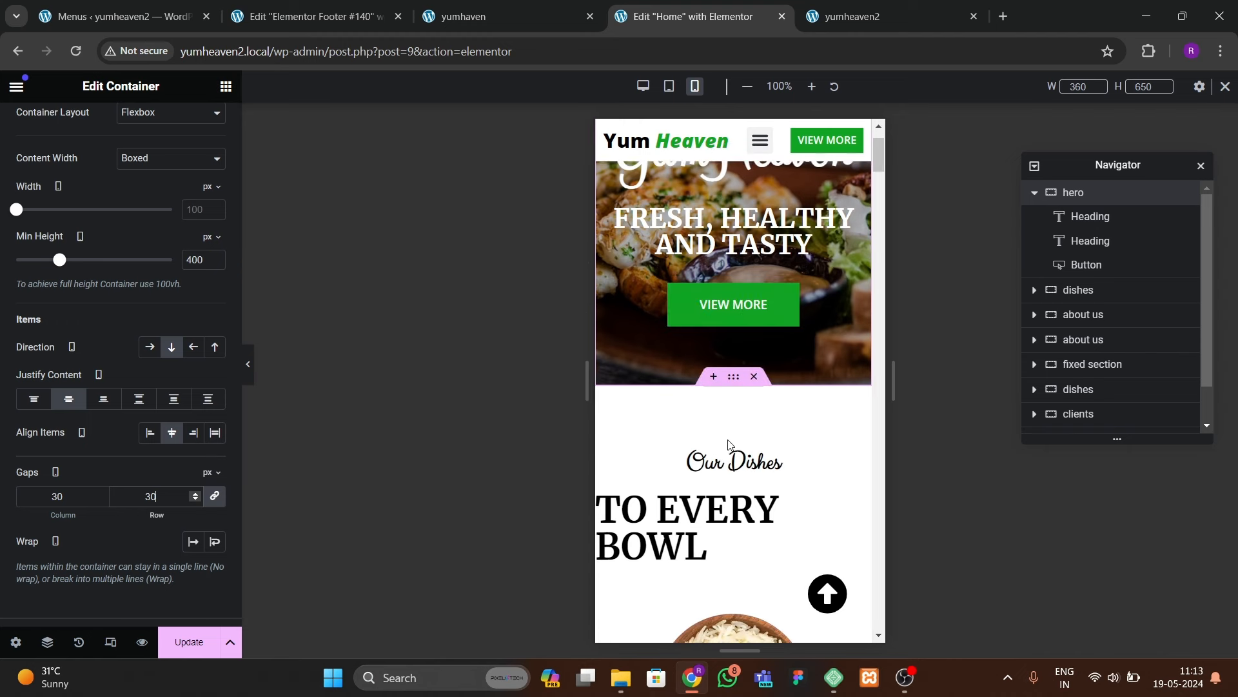
scroll(749, 420, down, 1)
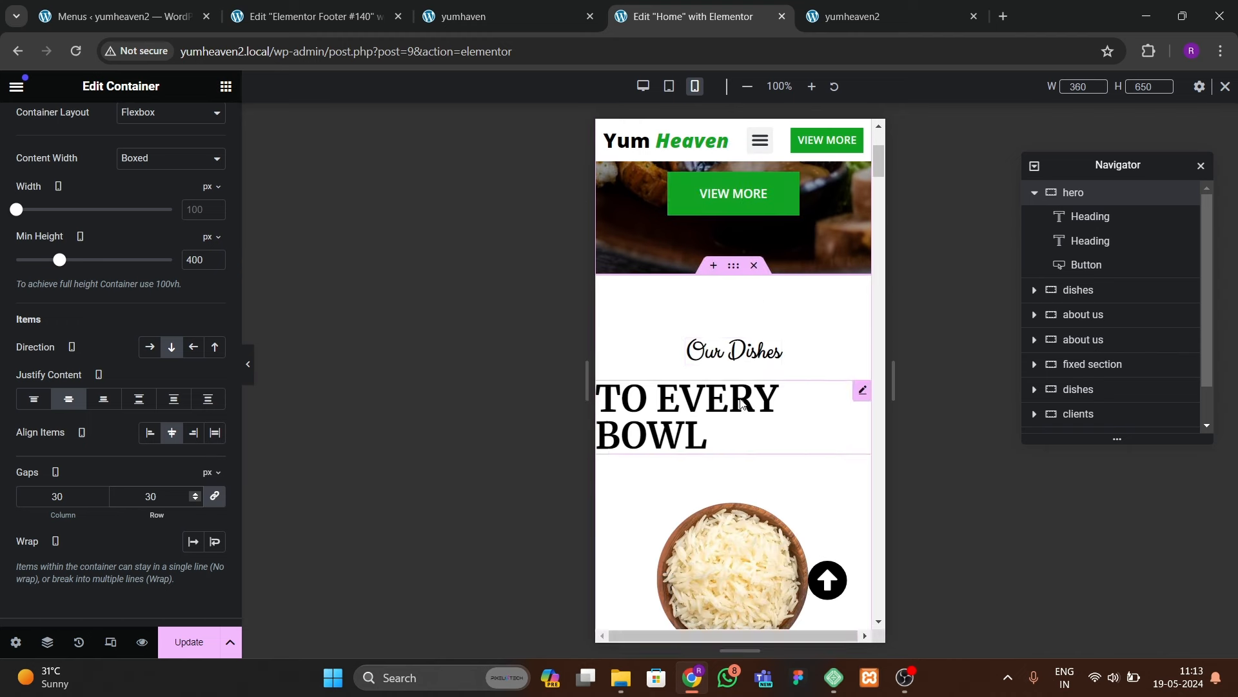
click(733, 267)
Step: Set the mobile dishes section padding to 80/20/80/20 (top, right, bottom, left)
click(196, 129)
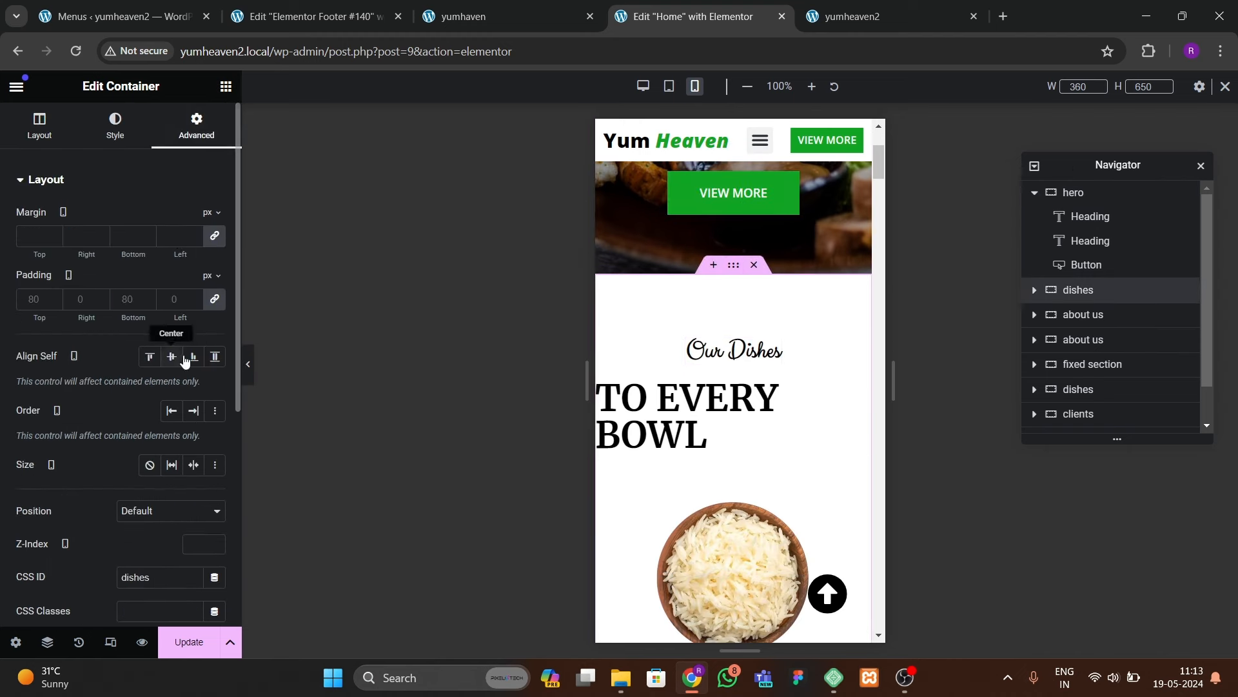
click(215, 303)
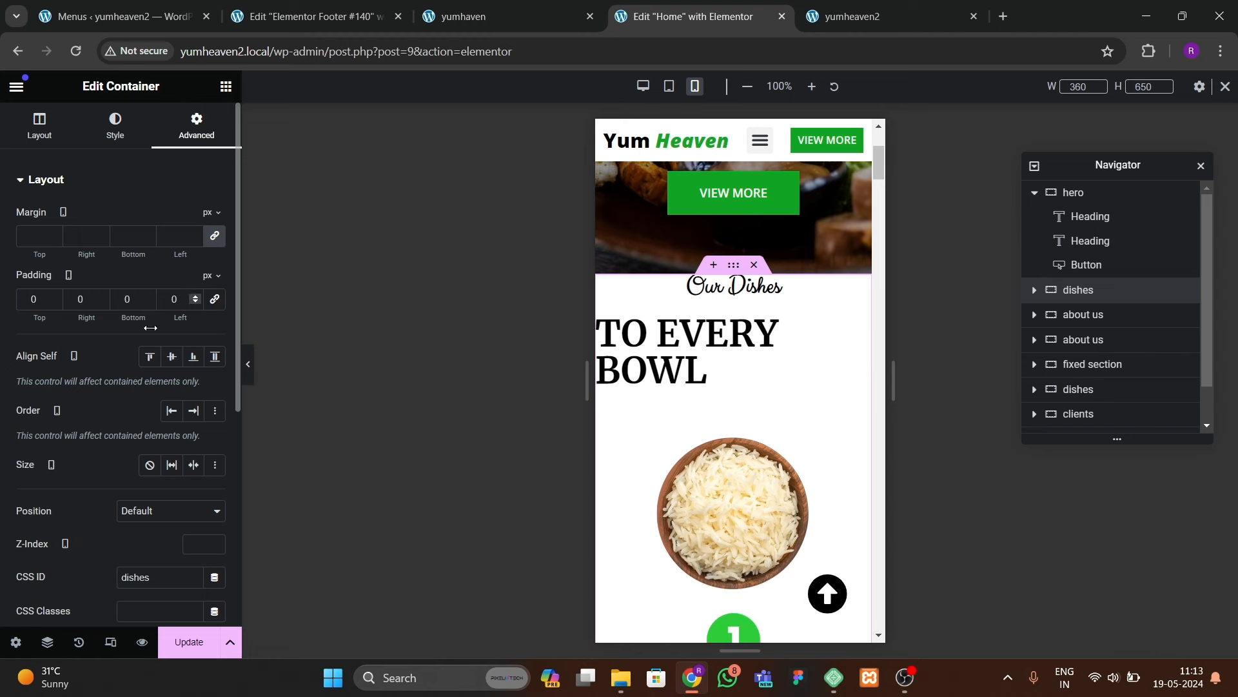
text(80)
key(Tab)
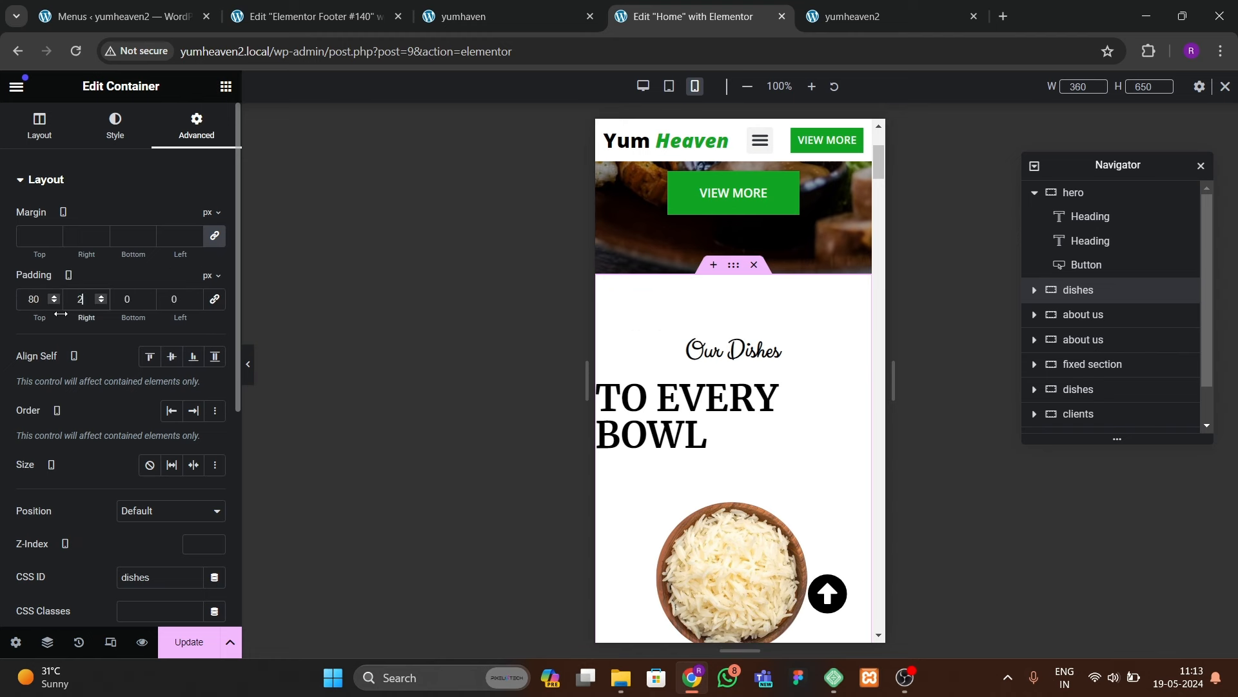
text(20)
key(Tab)
text(80)
key(Tab)
text(20)
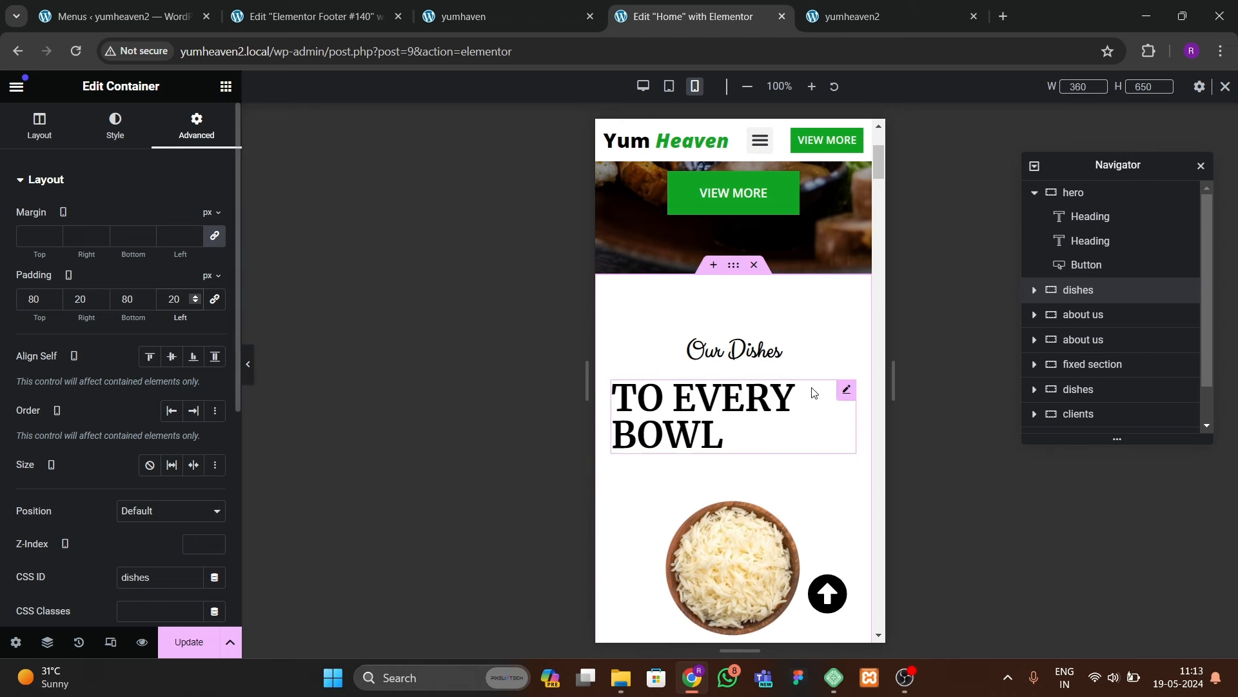
Step: Center-align the TO EVERY BOWL heading on mobile
click(756, 399)
click(117, 125)
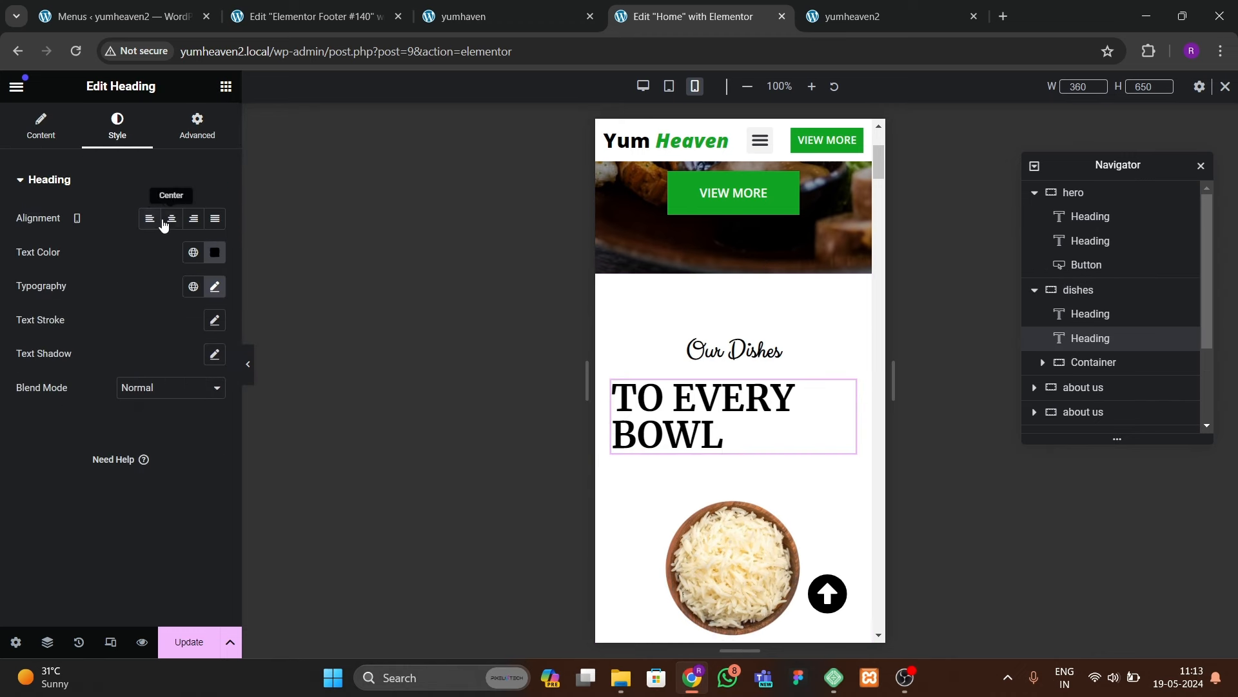
click(172, 220)
scroll(731, 413, down, 5)
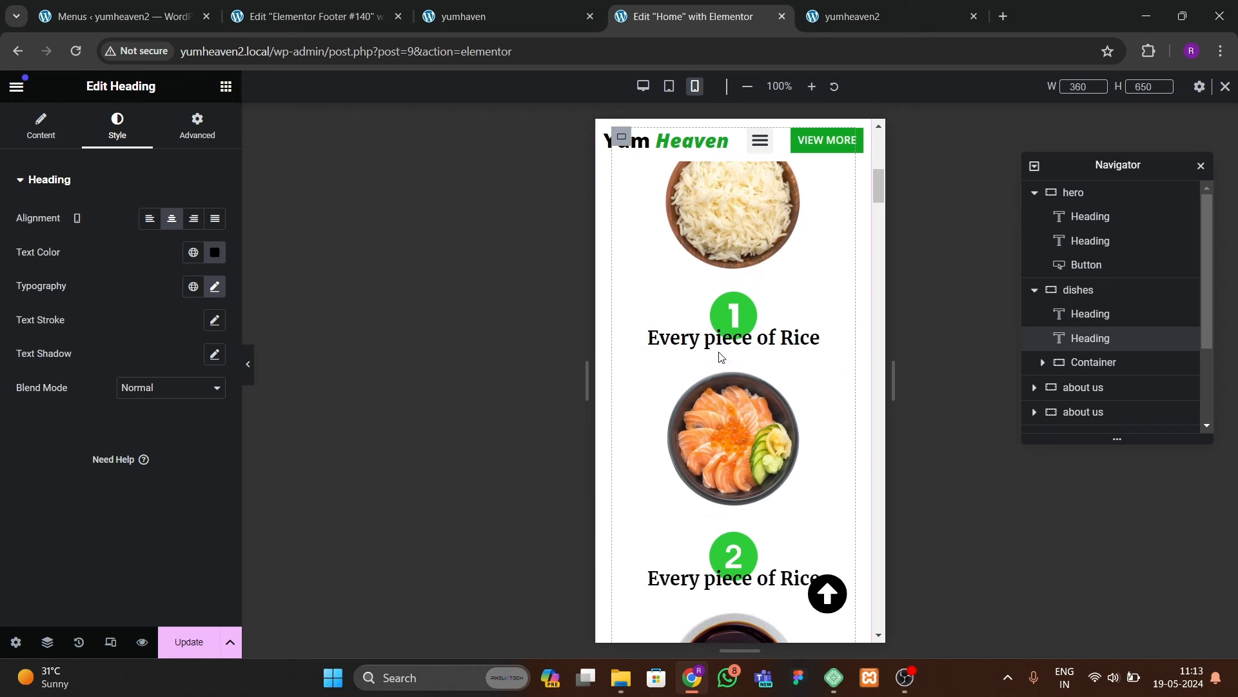
scroll(723, 373, up, 4)
scroll(722, 373, up, 1)
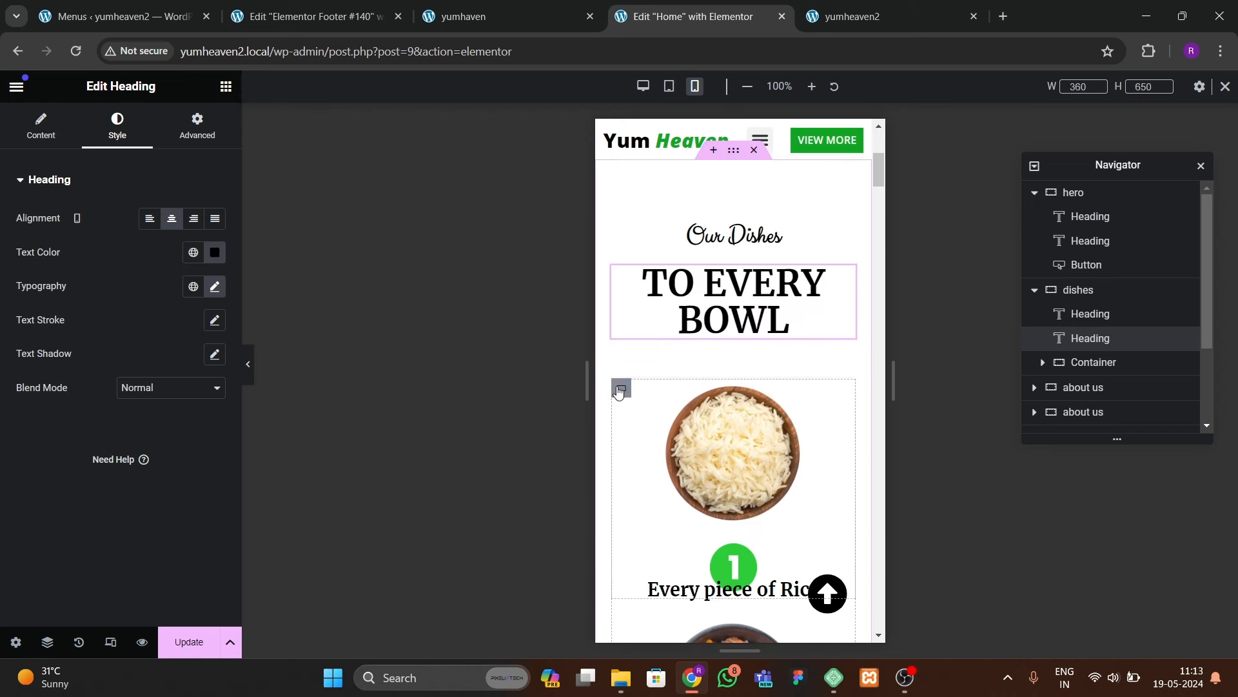
Step: Give the first Every piece of Rice heading a top margin of 25
click(620, 389)
click(1100, 367)
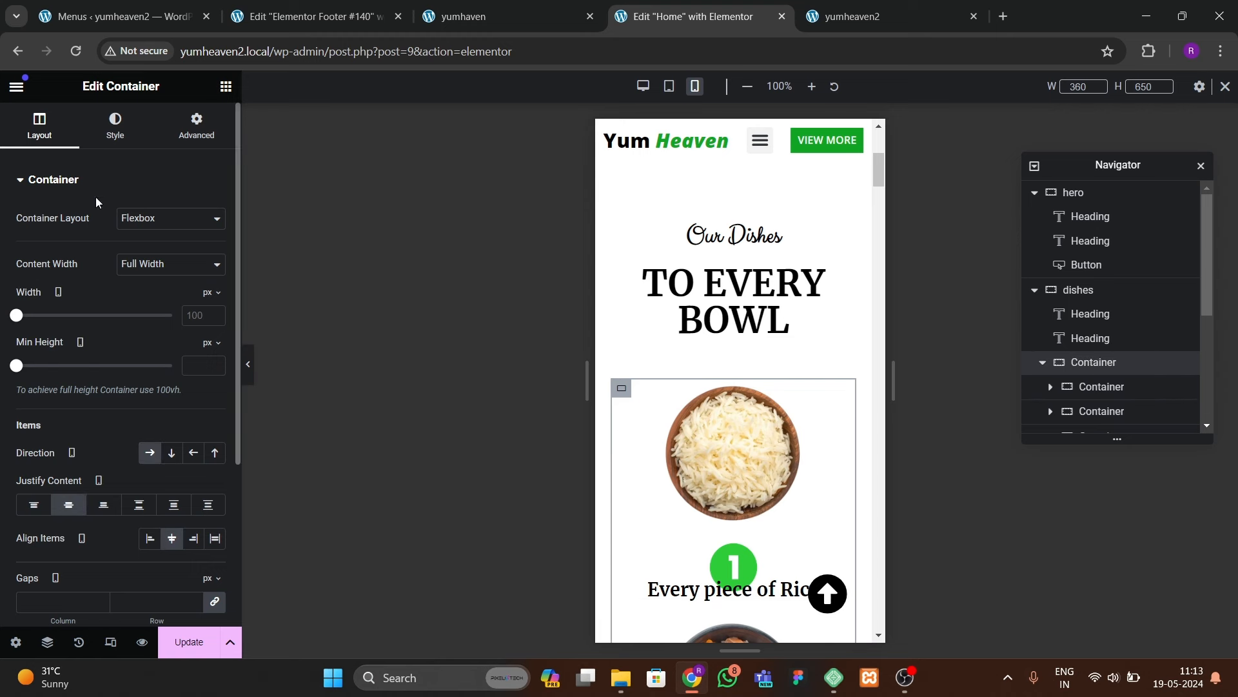
scroll(132, 465, down, 1)
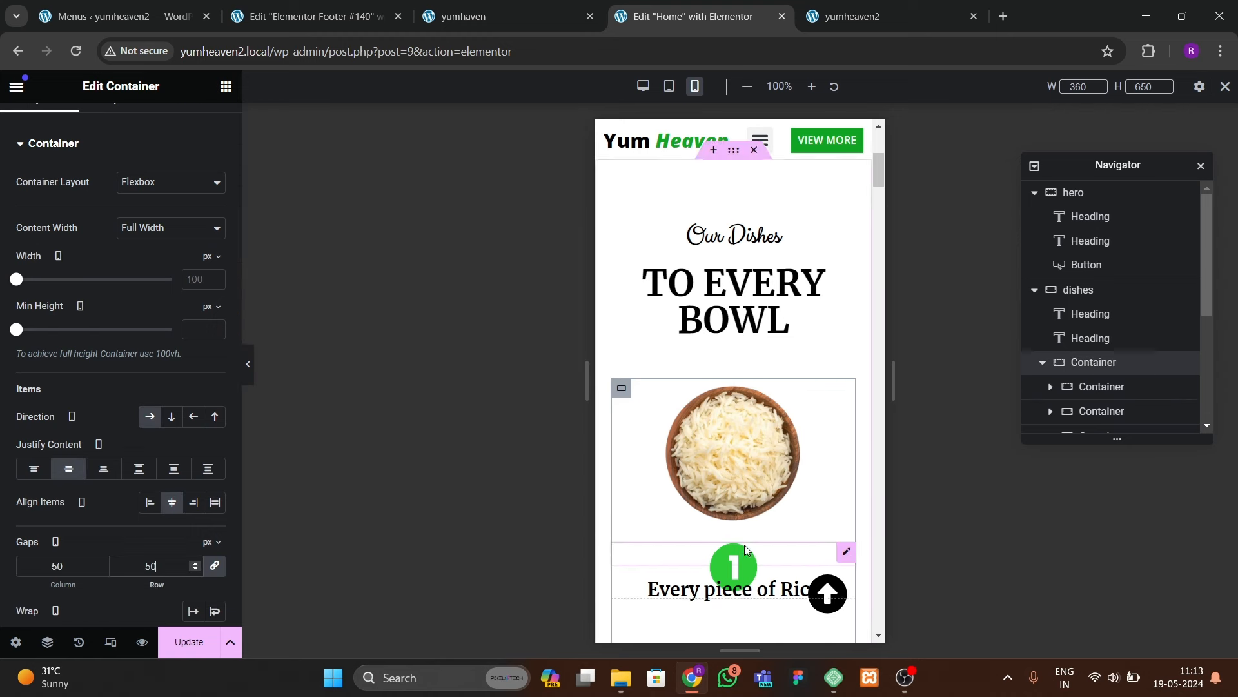
scroll(733, 337, down, 4)
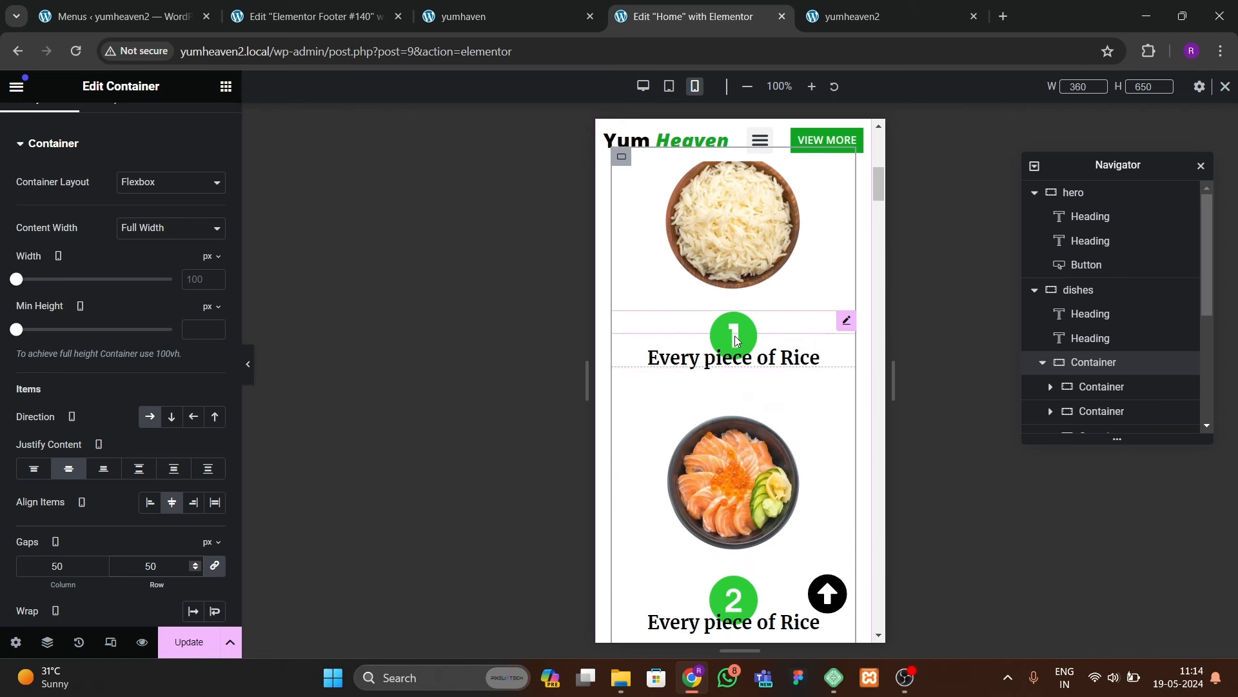
click(740, 330)
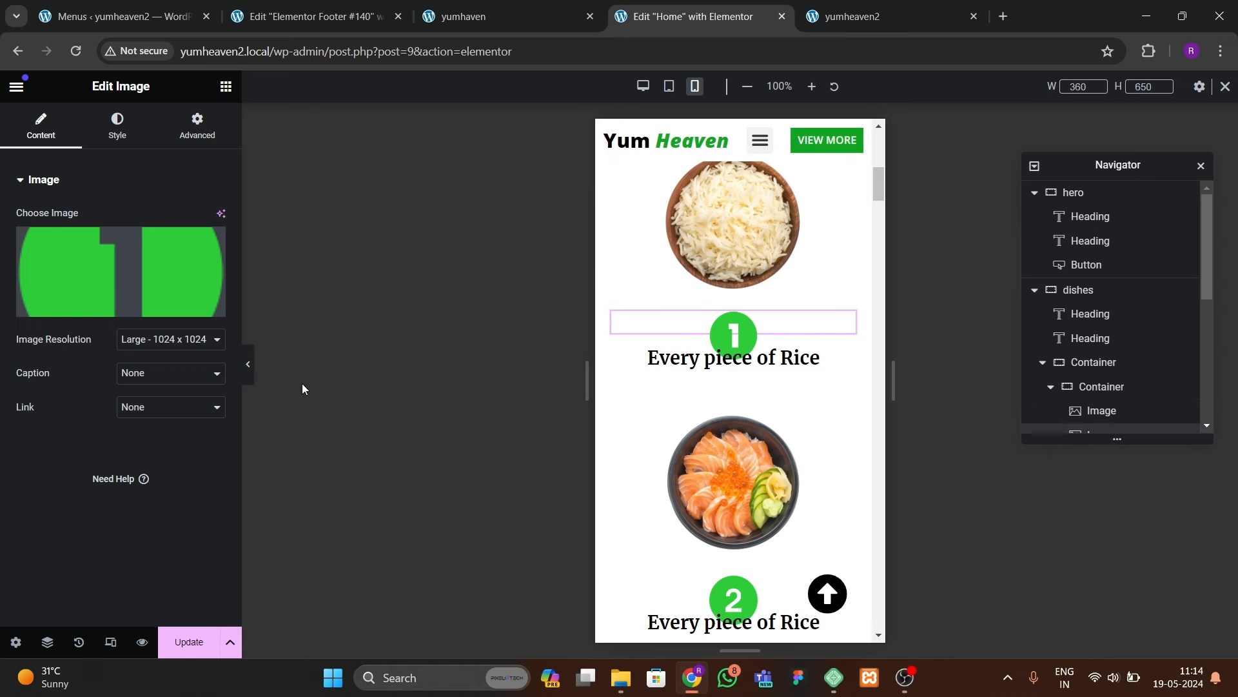
click(205, 130)
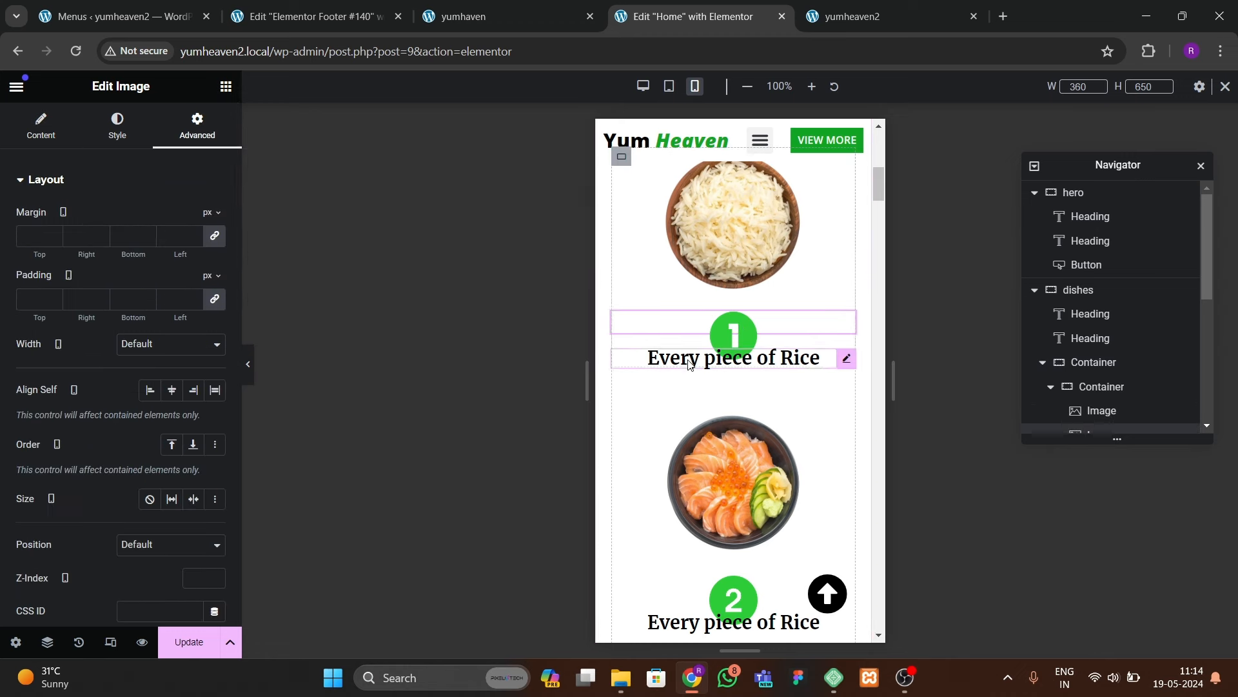
click(774, 359)
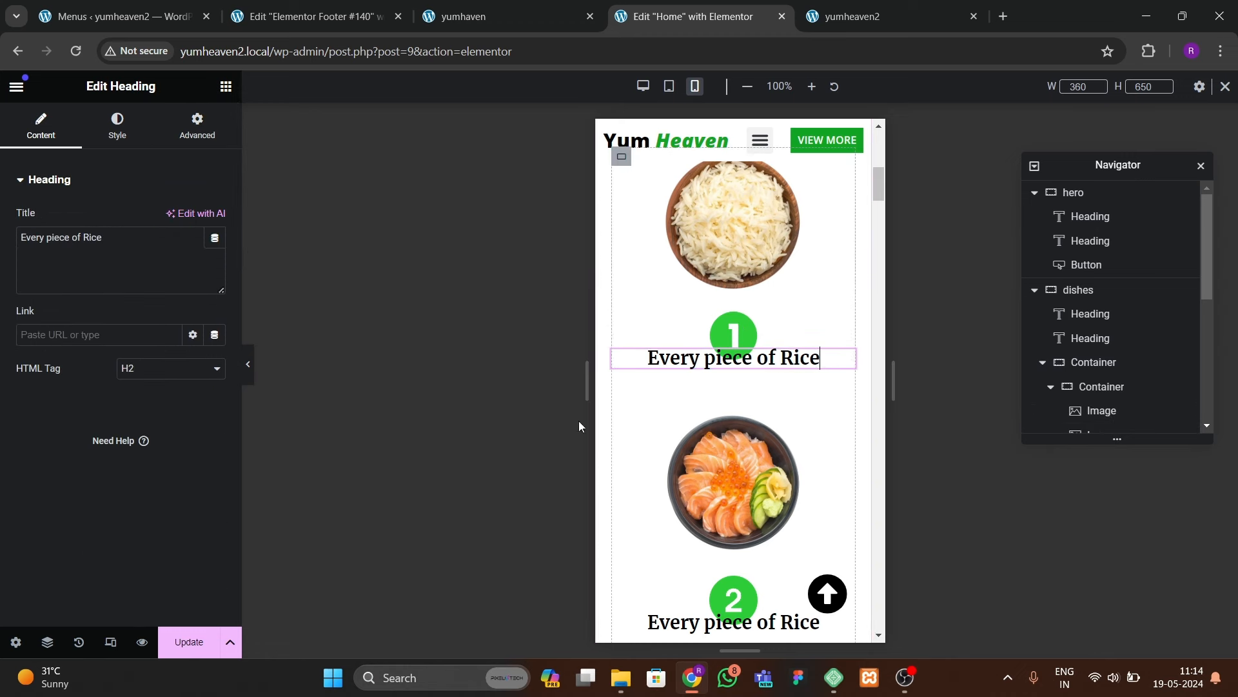
click(736, 330)
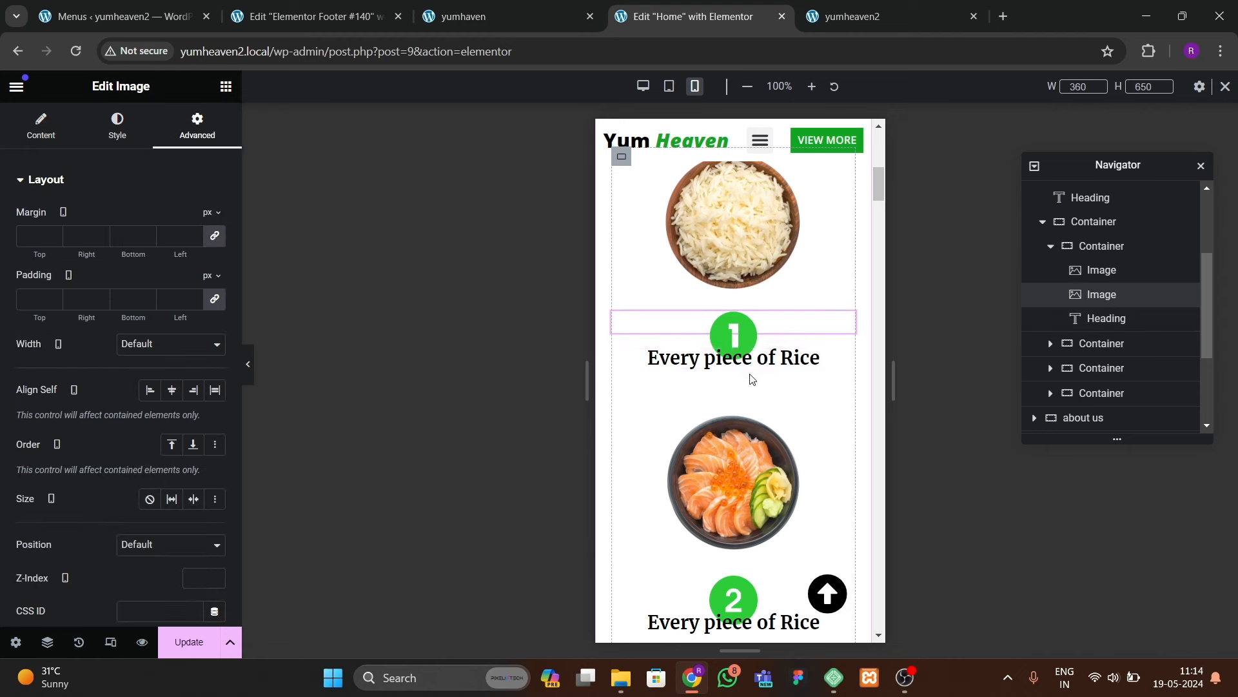
click(653, 348)
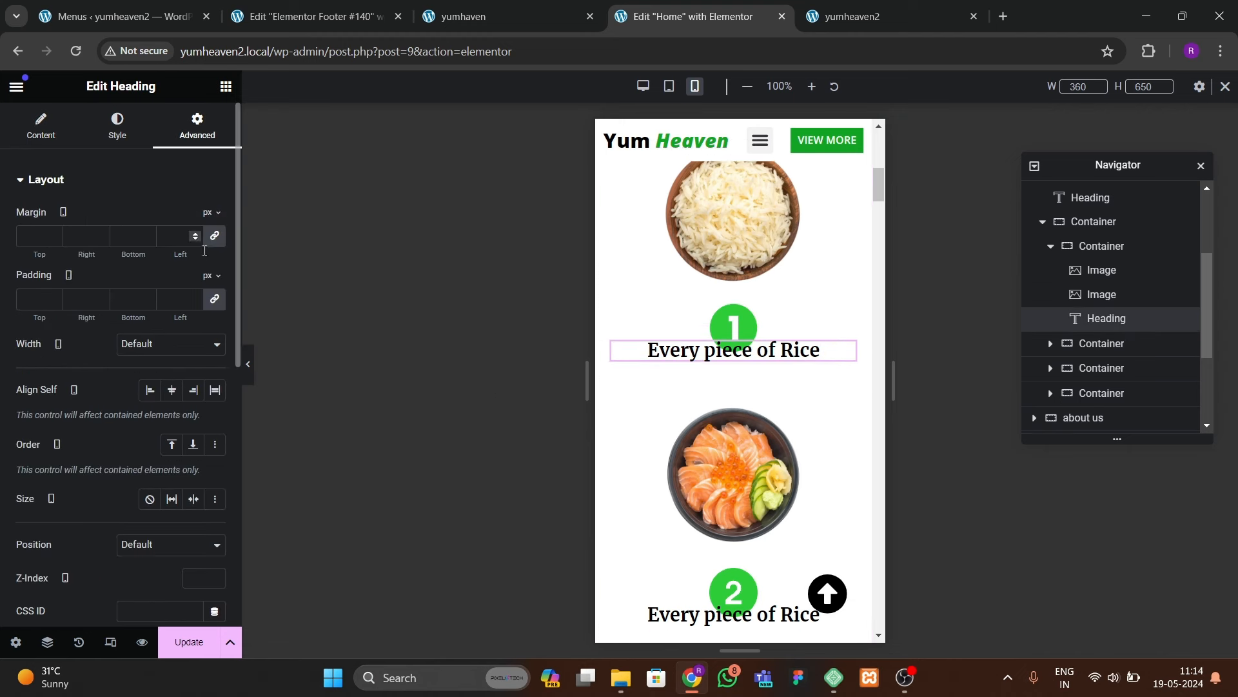
click(57, 234)
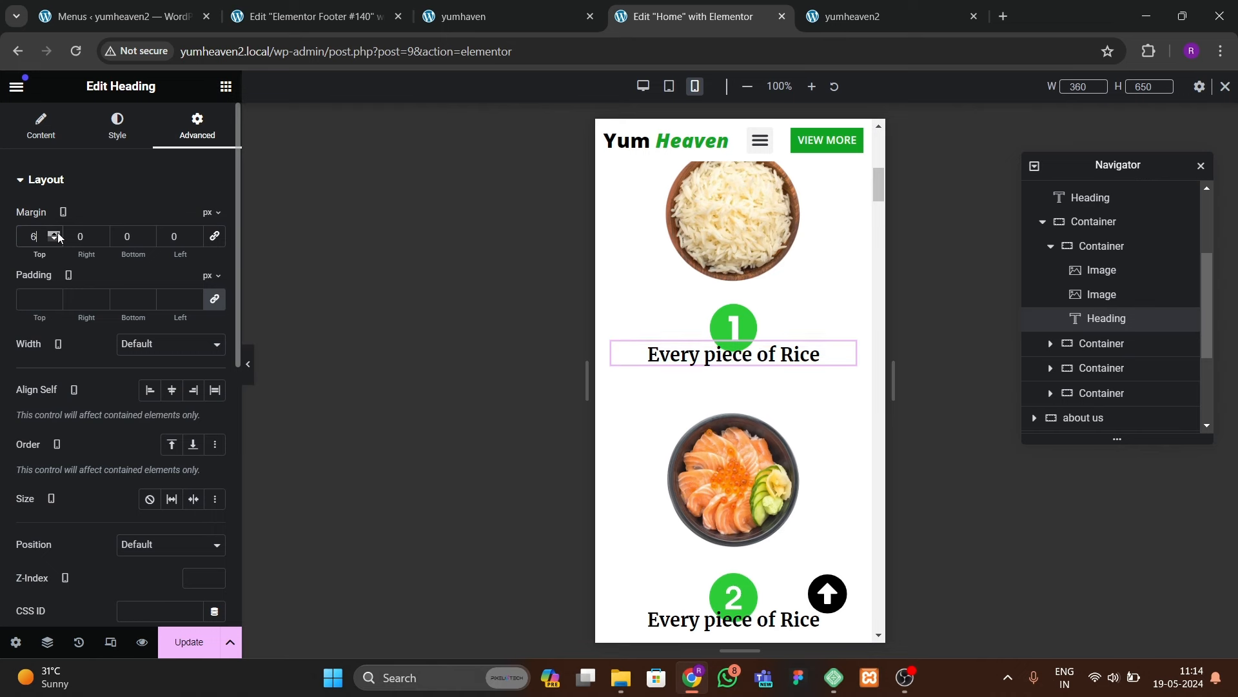
Step: Copy the first dish heading's style and paste it onto the third dish heading
right_click(752, 360)
click(782, 393)
scroll(768, 387, down, 4)
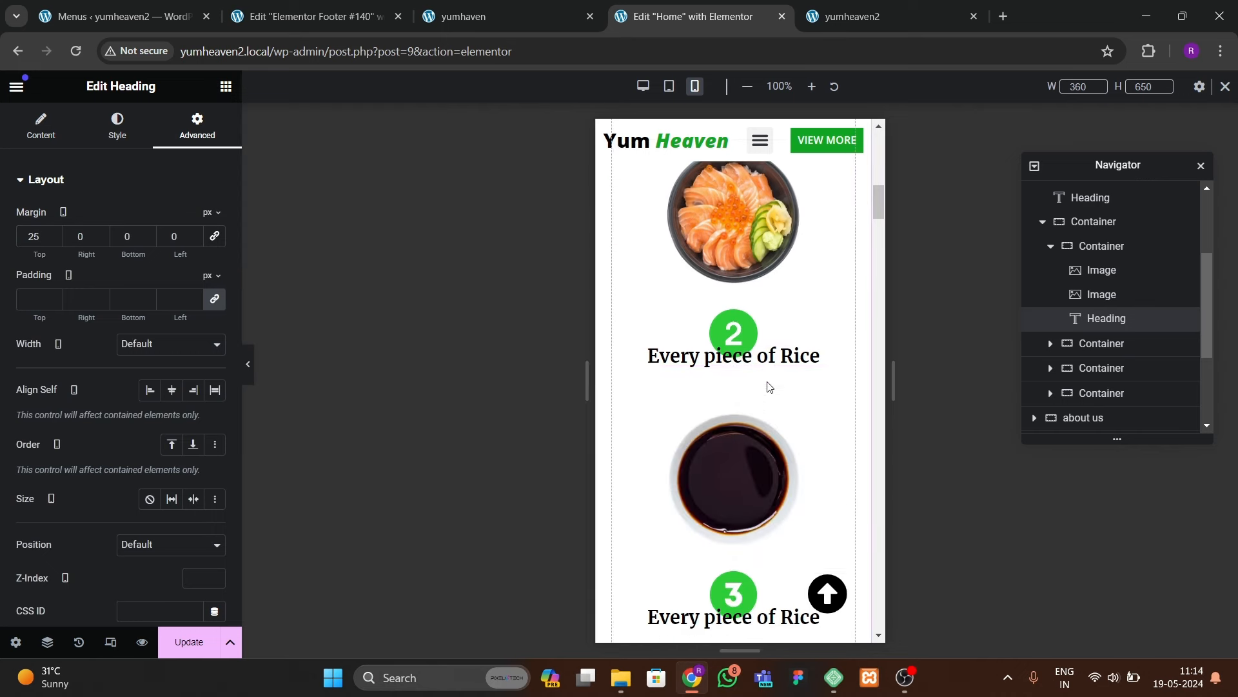
click(767, 358)
right_click(785, 356)
click(797, 393)
scroll(812, 455, down, 2)
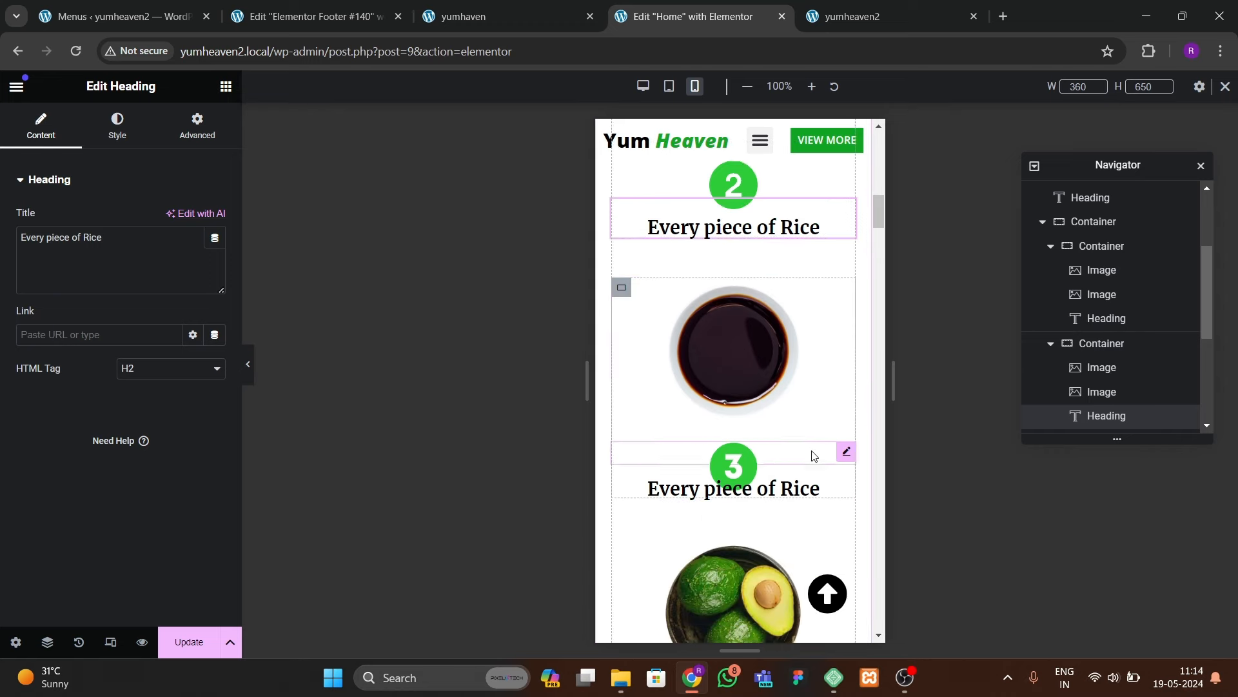
right_click(813, 453)
click(833, 452)
Step: Paste the copied heading style onto the fourth dish heading, dismissing the cross-site paste notice
scroll(788, 493, down, 4)
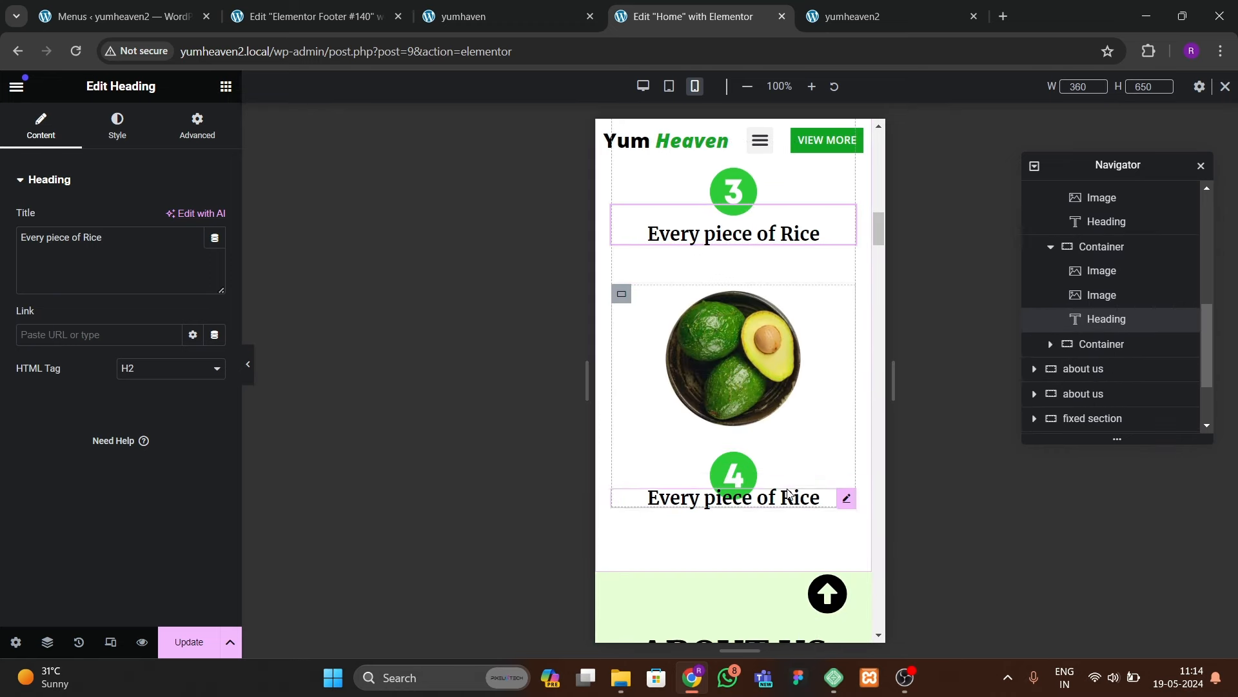
right_click(788, 494)
click(828, 483)
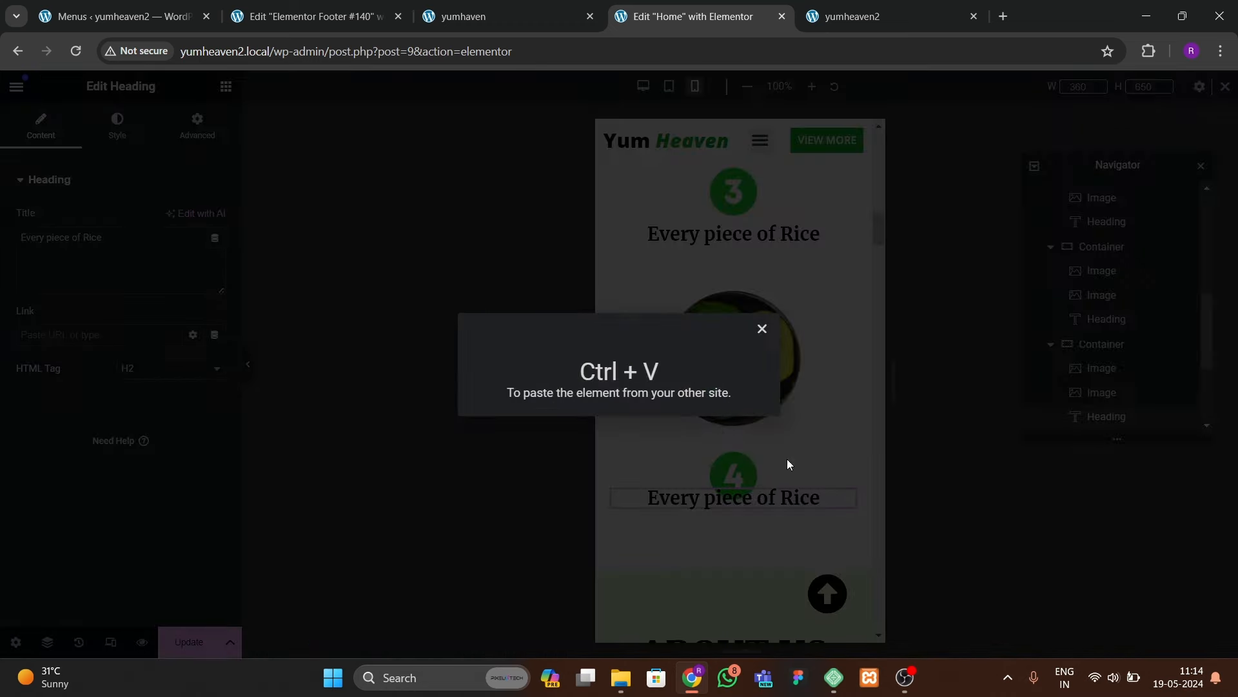
click(762, 328)
right_click(799, 497)
click(830, 453)
Step: Scroll down to the ABOUT US container and select it
scroll(723, 477, down, 2)
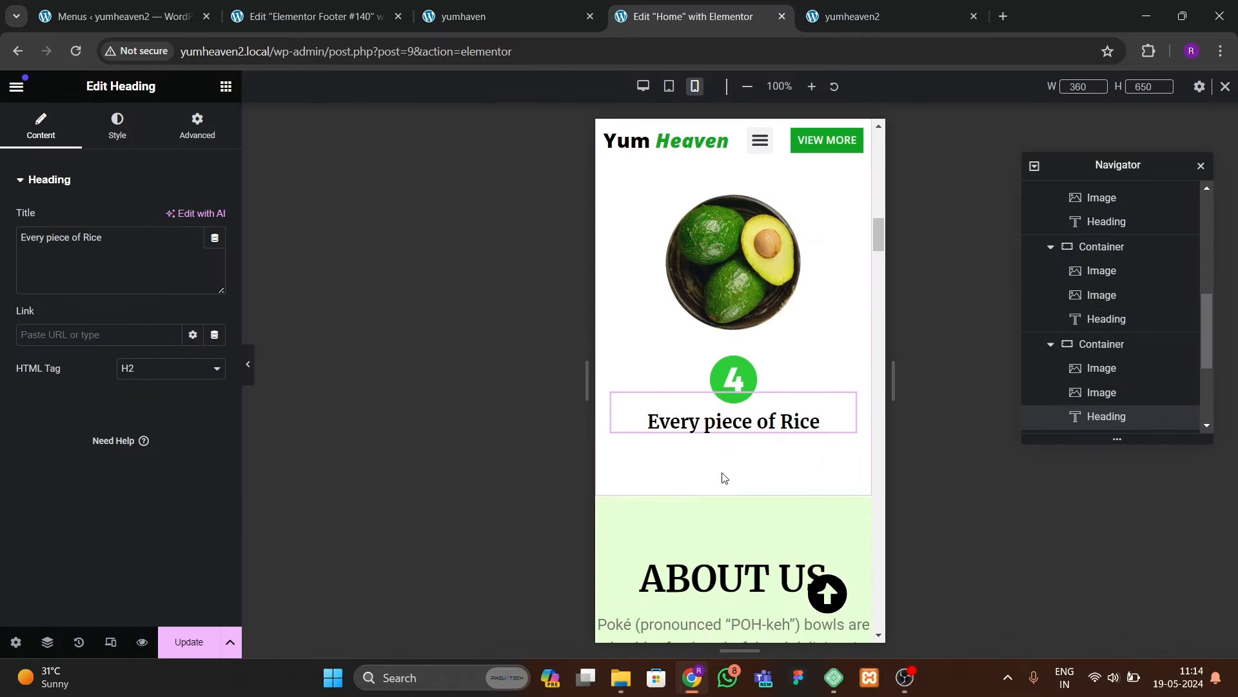
scroll(722, 470, up, 15)
scroll(735, 419, down, 3)
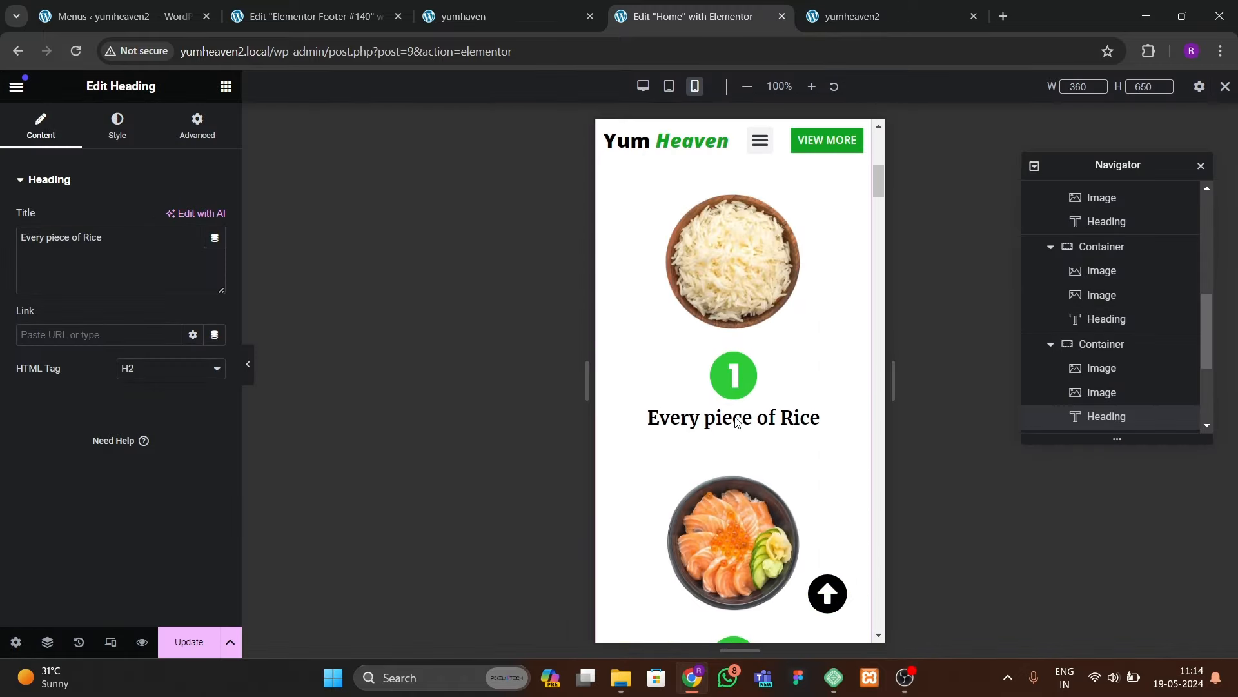
scroll(734, 417, down, 15)
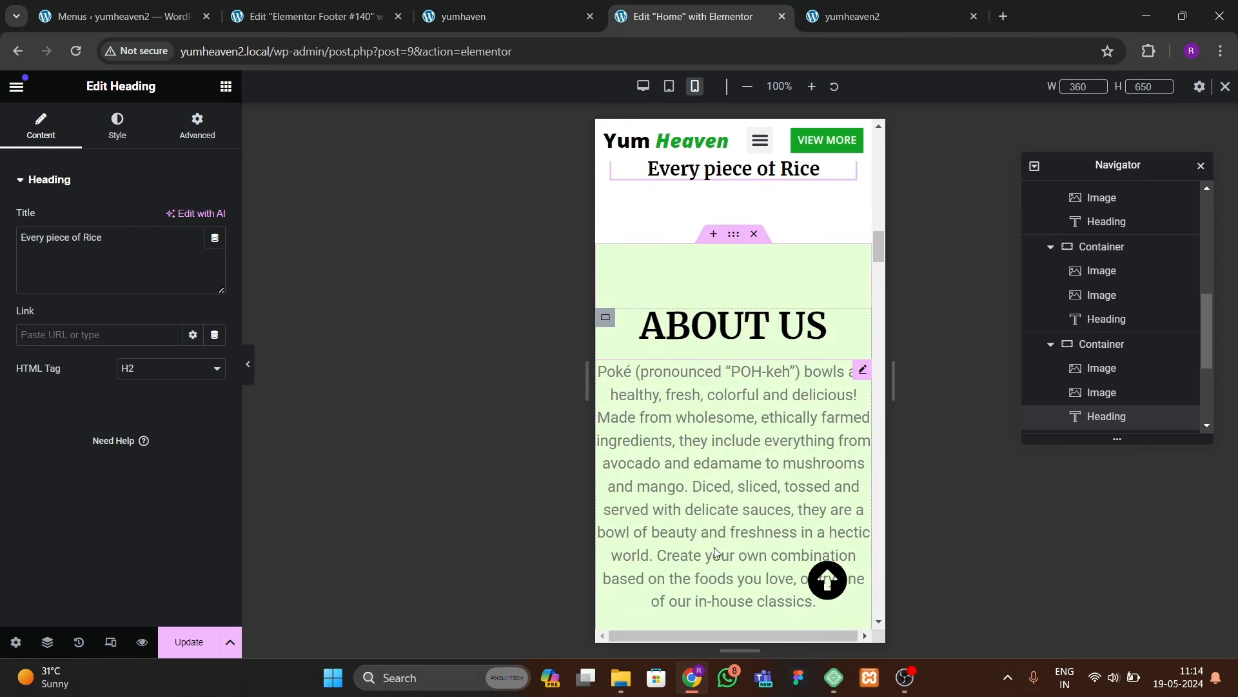
scroll(714, 552, down, 3)
scroll(702, 546, up, 5)
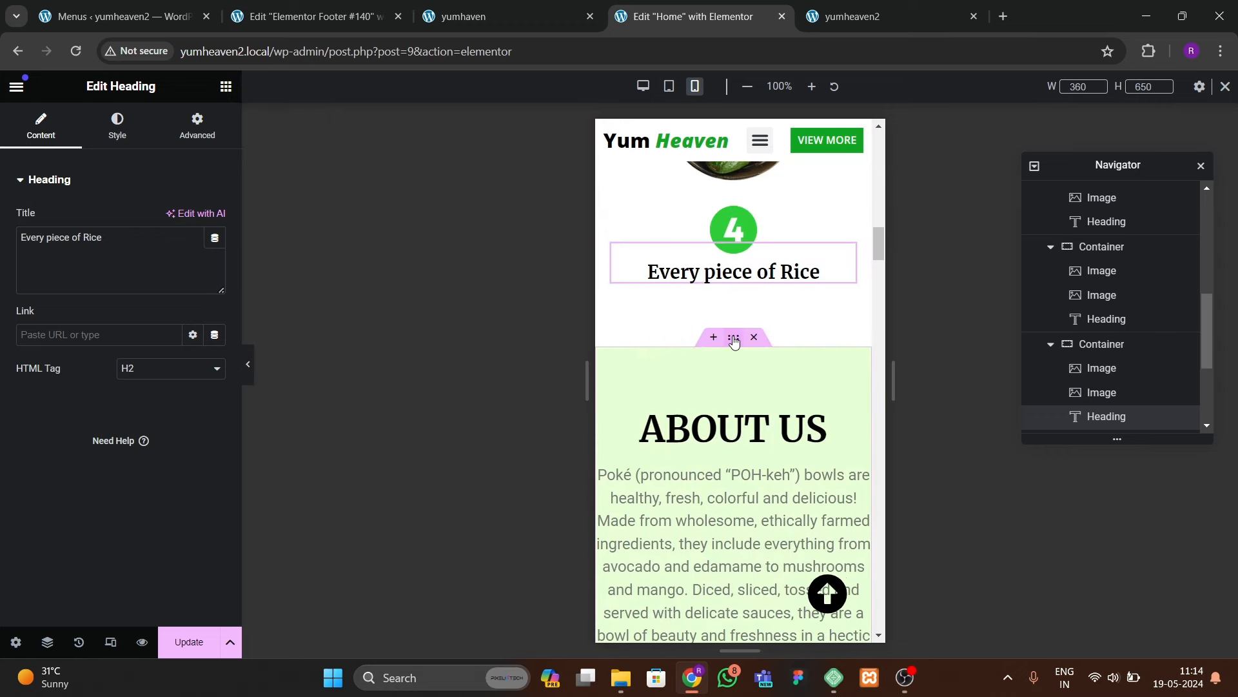
click(734, 340)
Step: Set the mobile ABOUT US container padding to 80/20/80/20
click(196, 126)
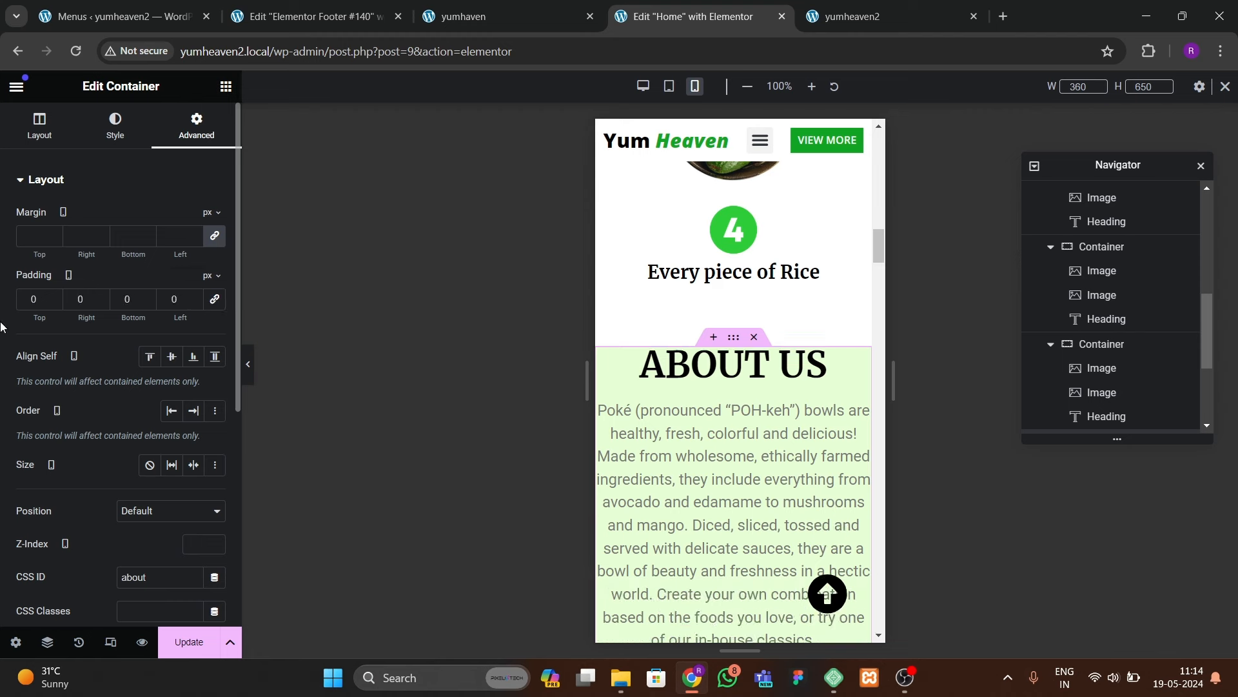
drag(55, 321, 182, 314)
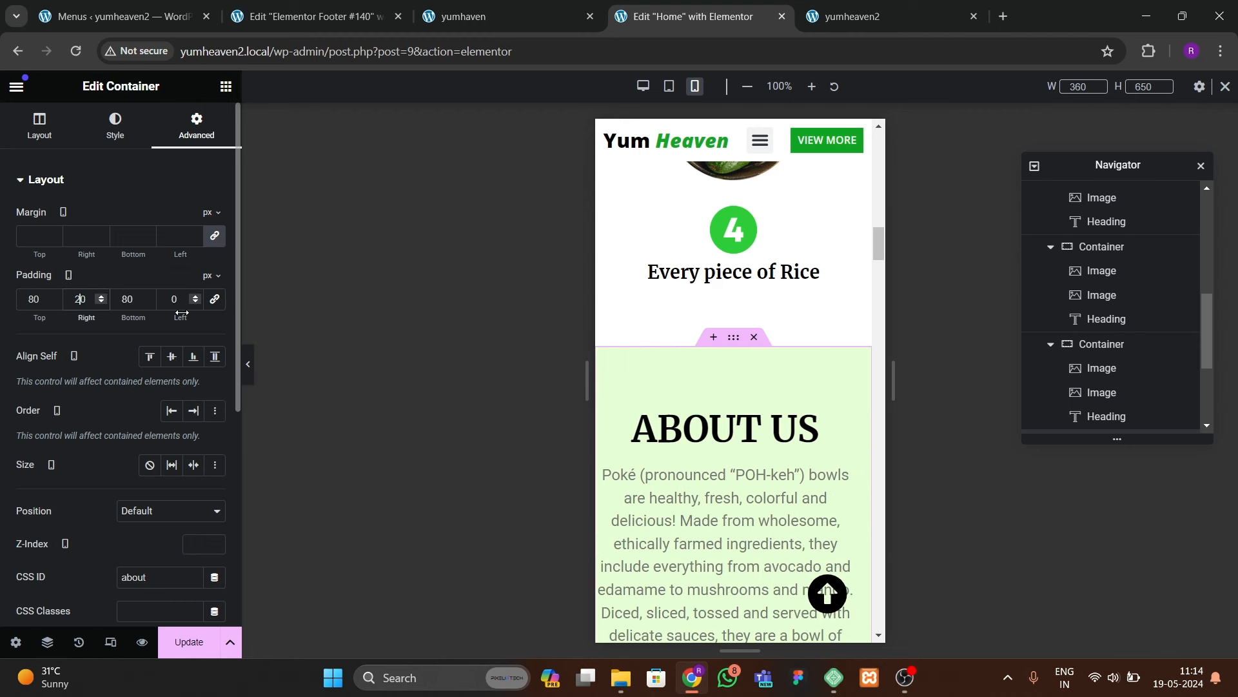
text(2)
scroll(735, 455, down, 7)
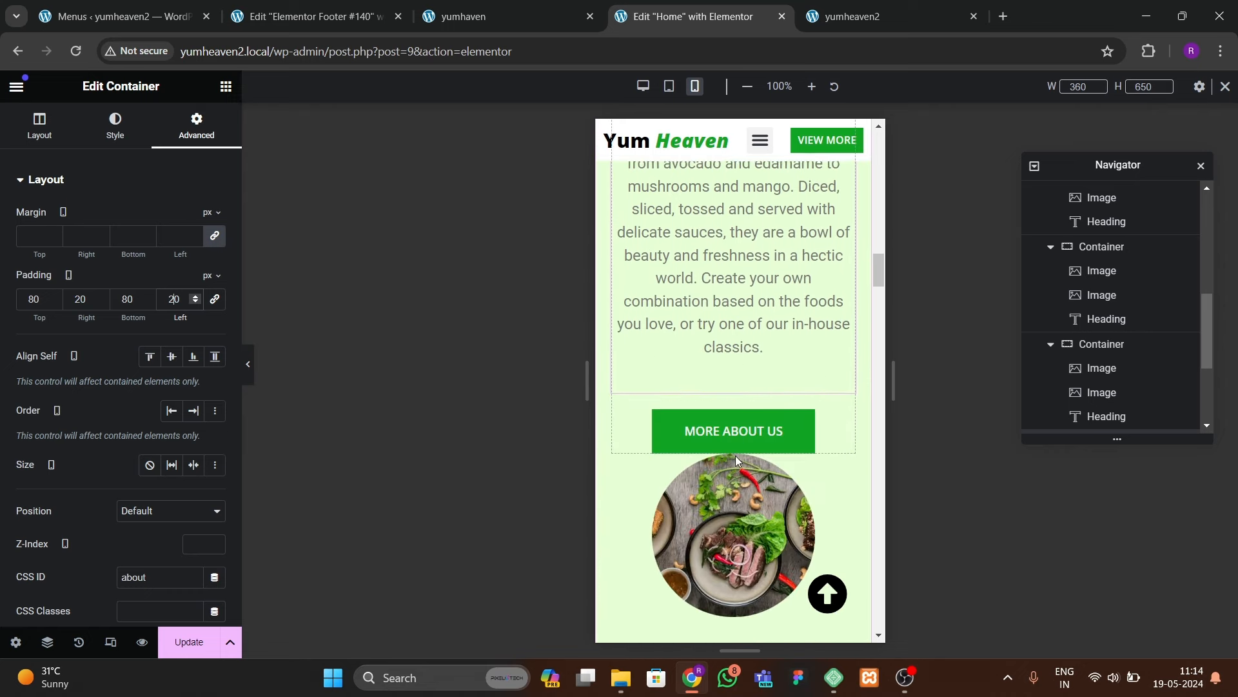
Step: Give the round food image a 49 px top margin, keeping its width at full size
click(622, 398)
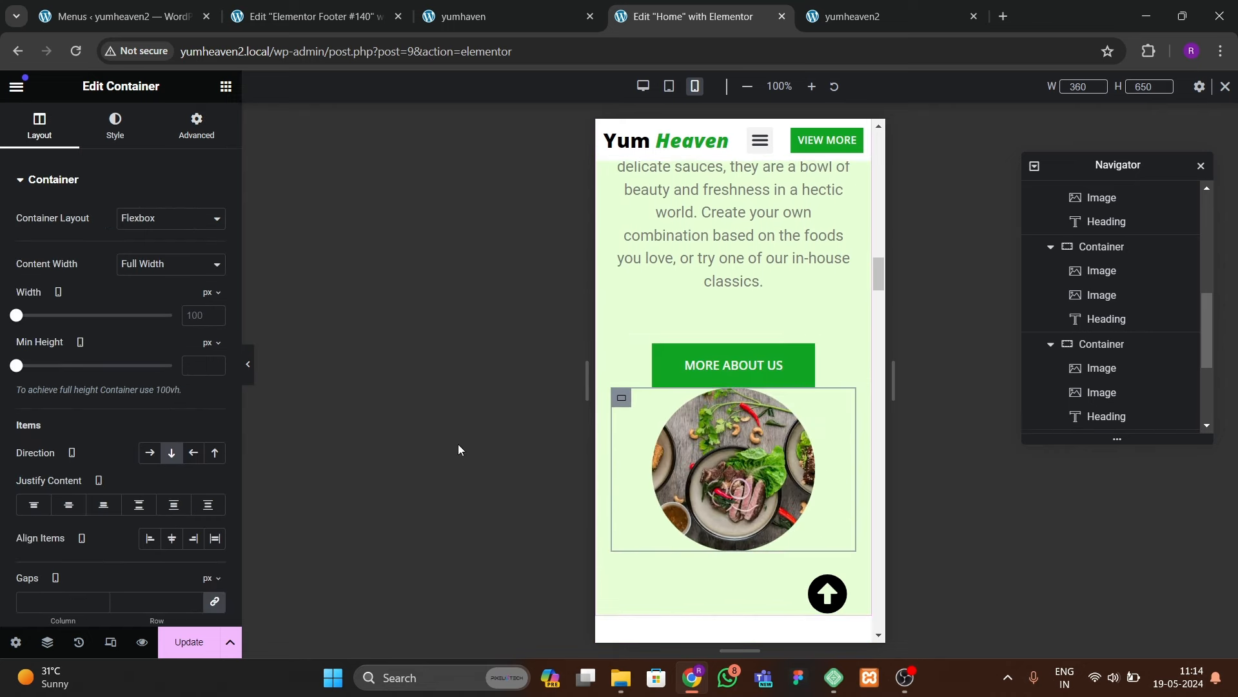
click(652, 418)
click(196, 127)
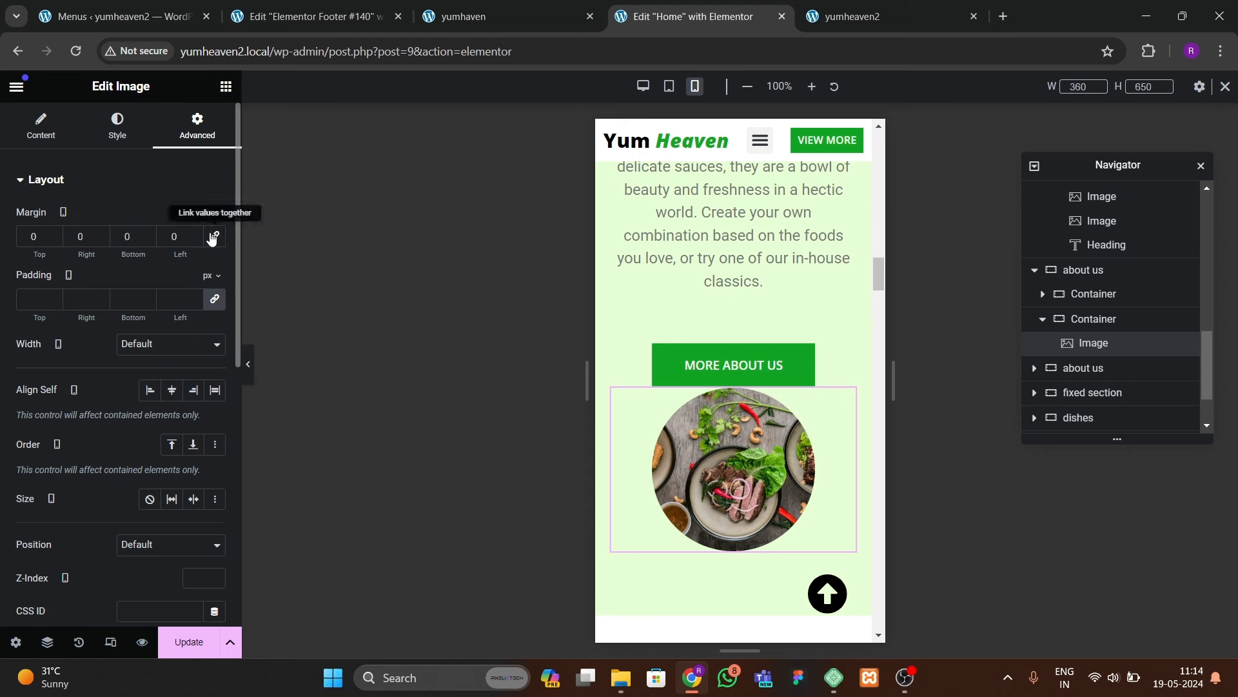
click(54, 234)
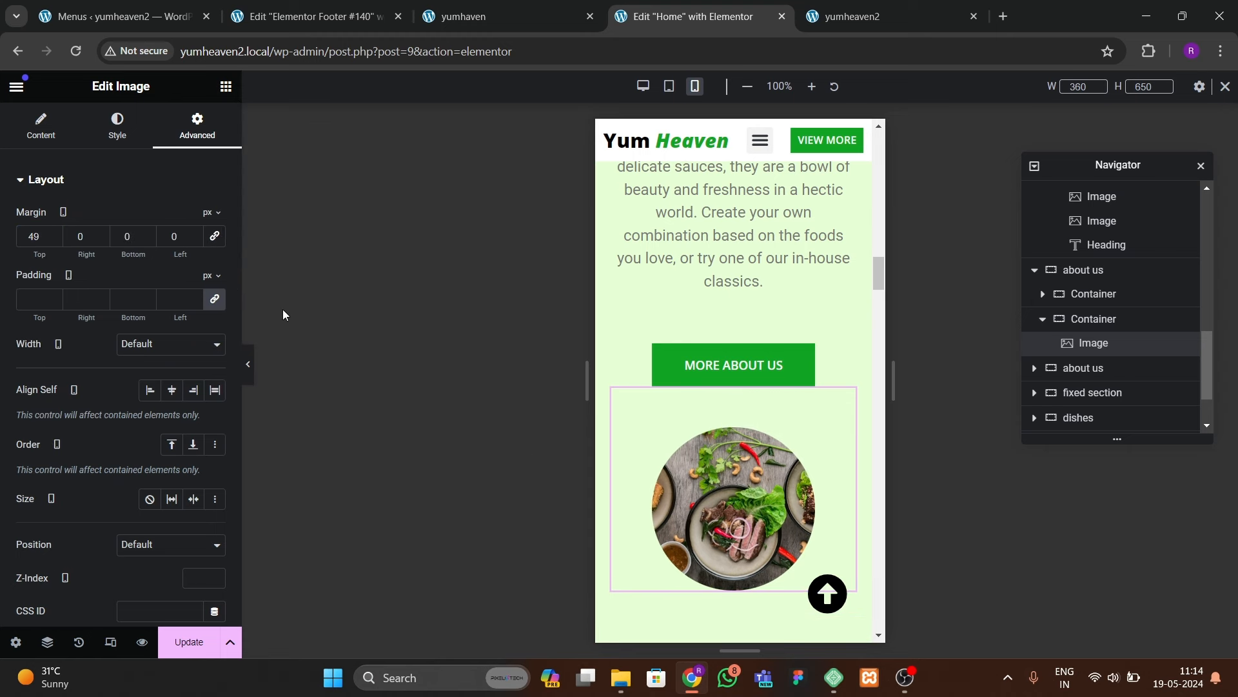
click(131, 139)
drag(25, 271, 26, 270)
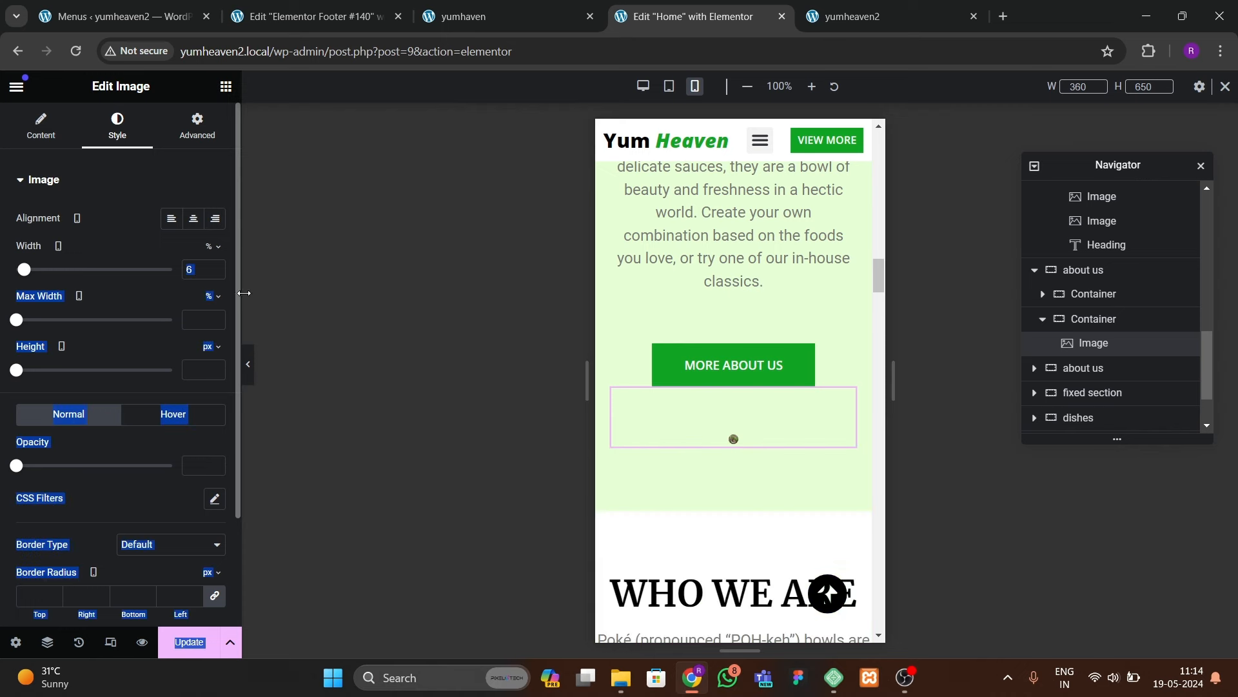
key(BackSpace)
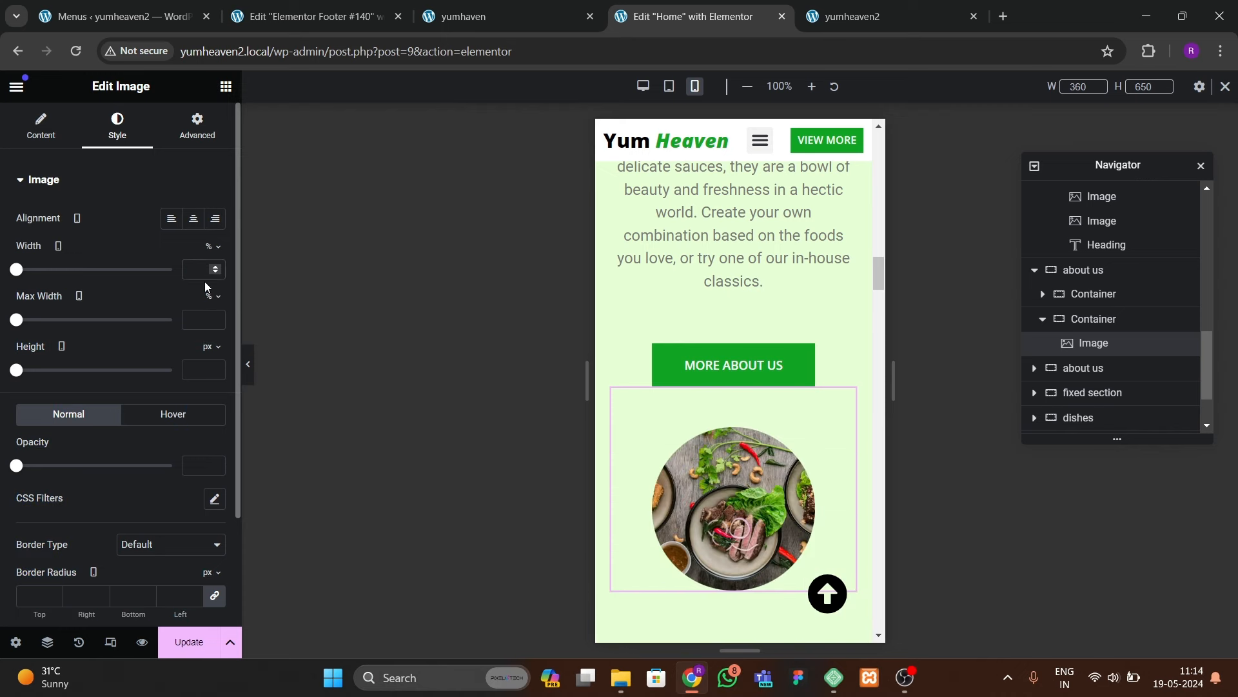
Step: Save the page changes with Update
scroll(736, 452, down, 7)
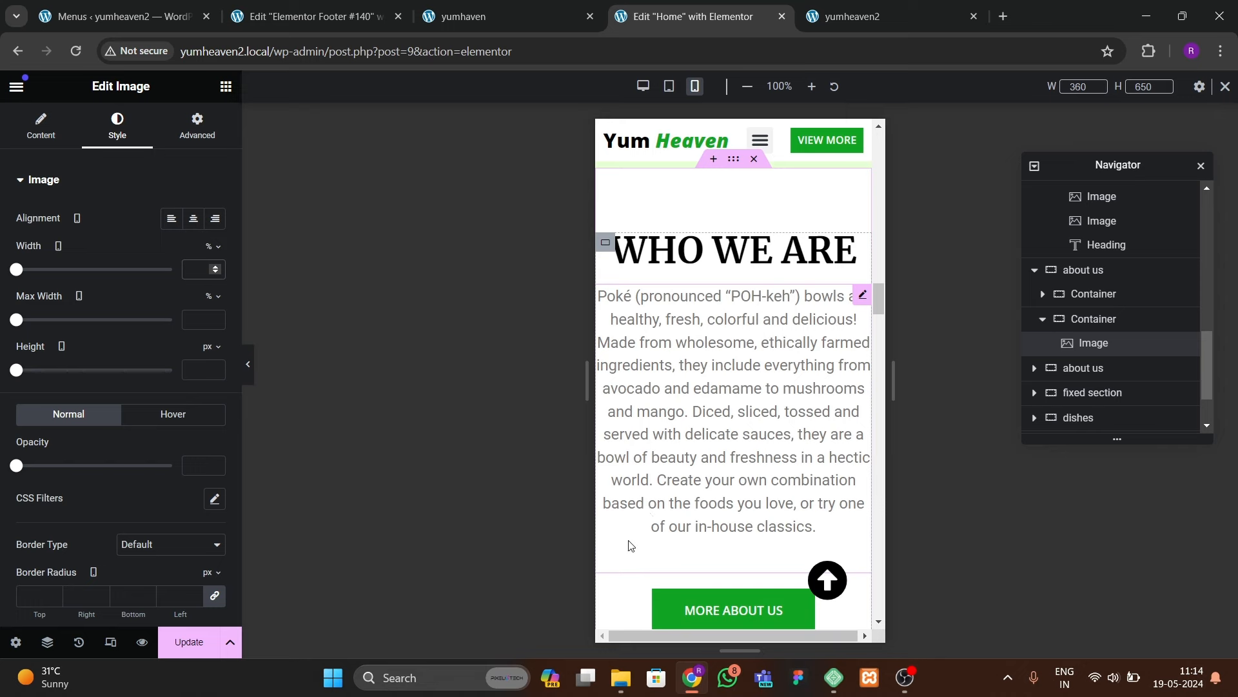
scroll(651, 537, down, 5)
scroll(669, 525, up, 13)
click(212, 649)
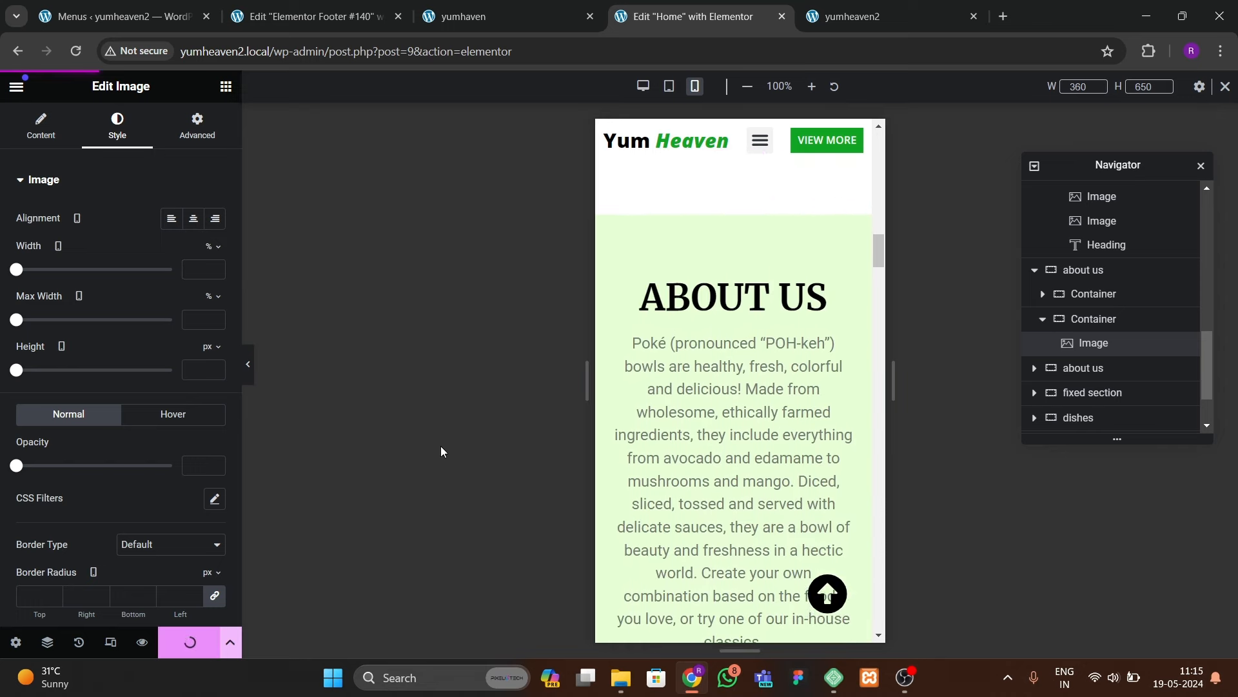
scroll(748, 360, up, 10)
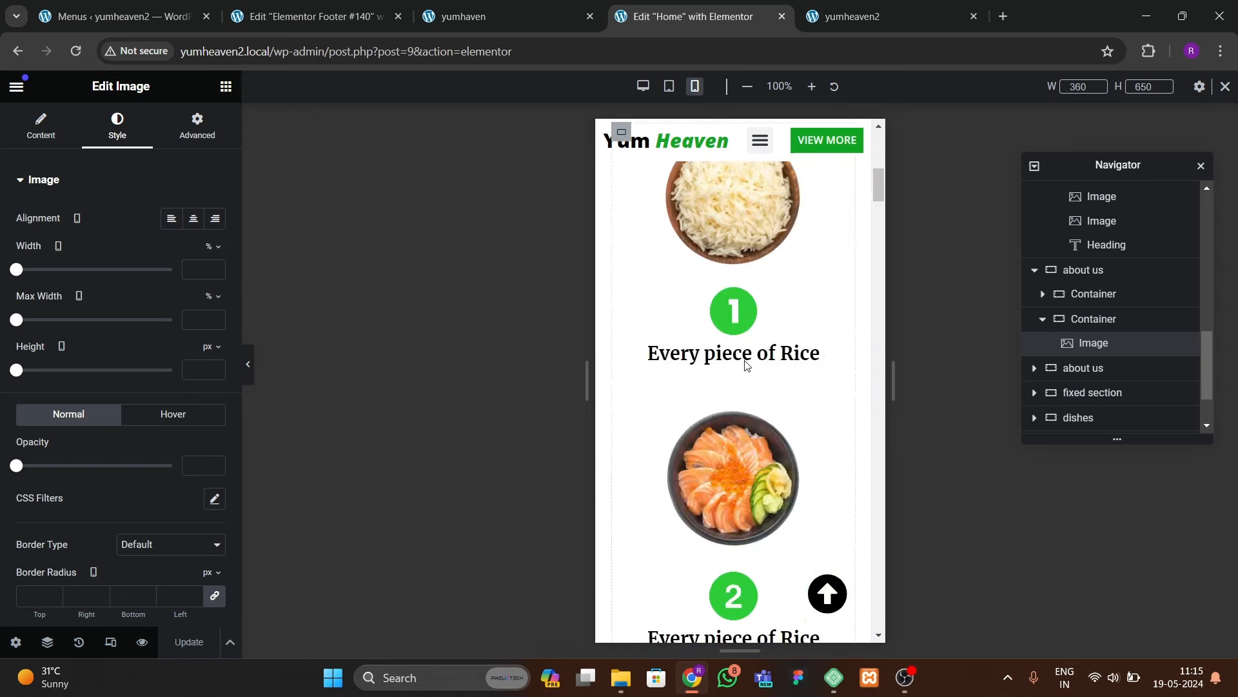
Step: Open the live homepage and launch Chrome DevTools via Inspect
click(849, 17)
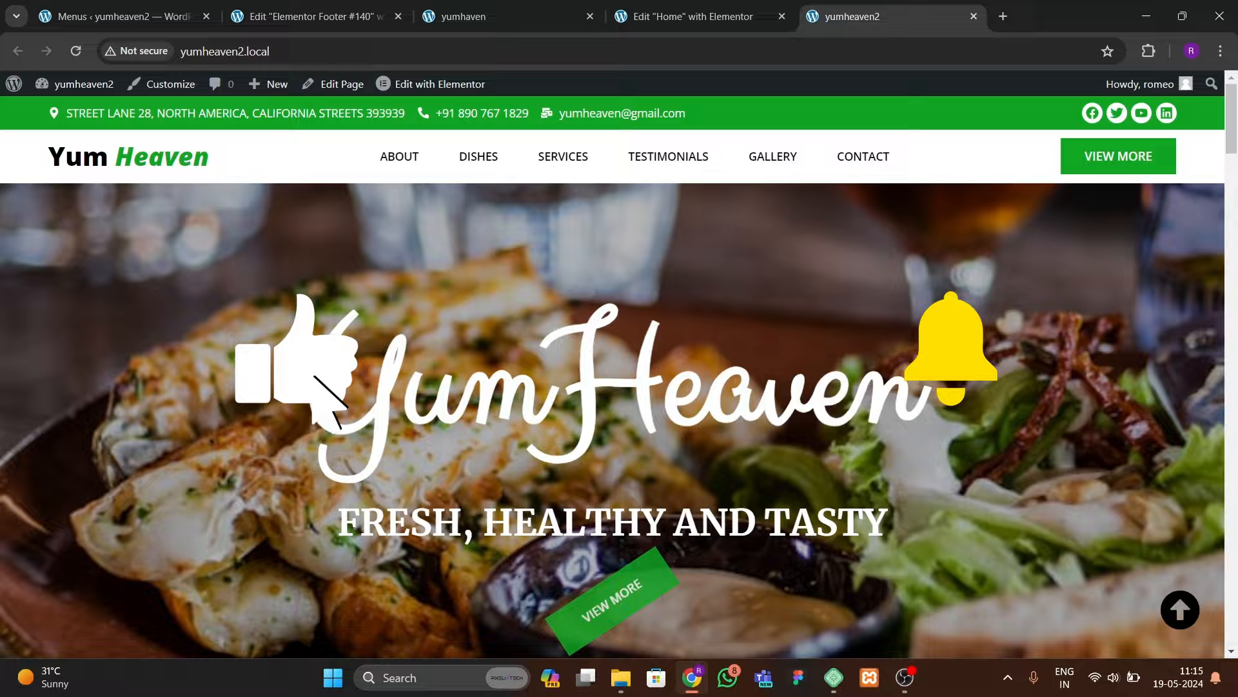
scroll(566, 496, down, 8)
scroll(560, 489, up, 8)
right_click(238, 364)
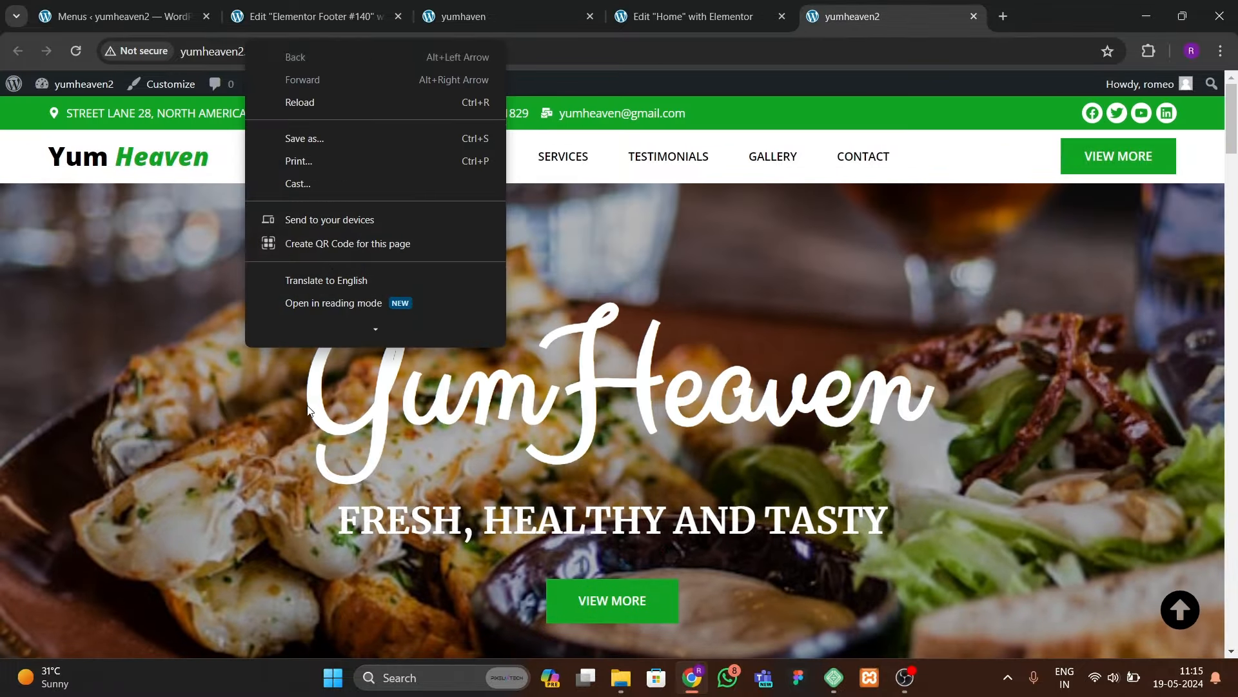
scroll(327, 267, down, 3)
click(326, 329)
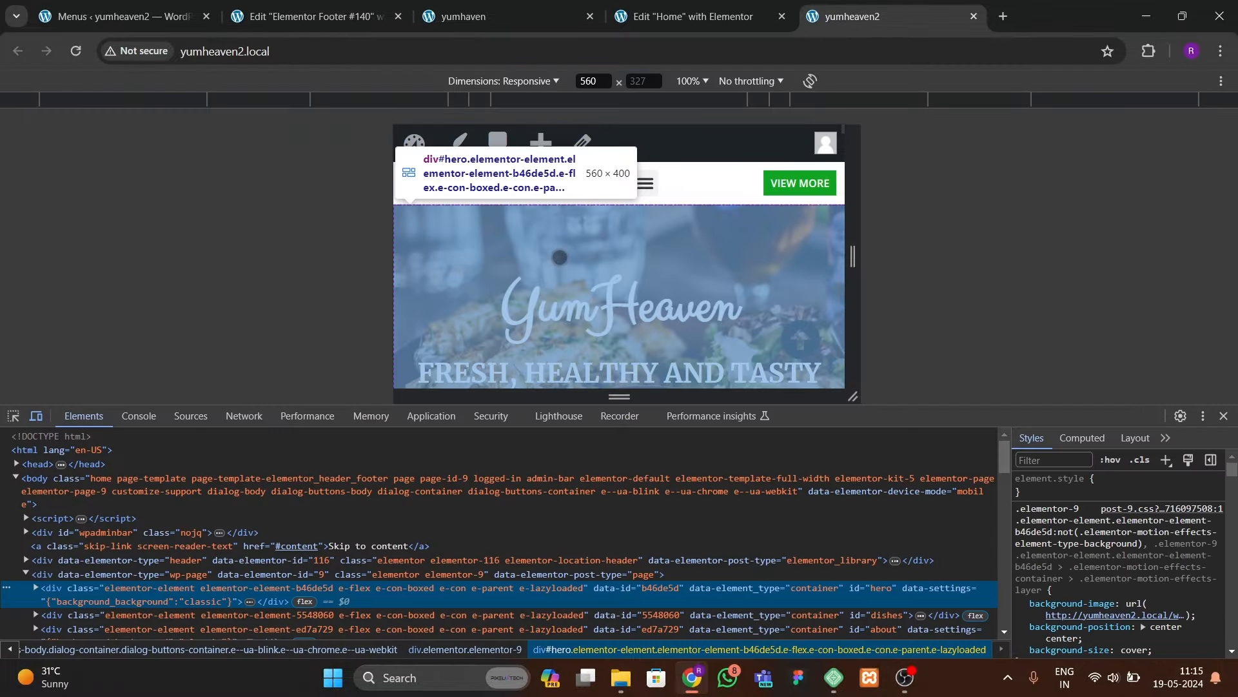
Step: Resize the emulated page to 363 px wide, make it taller, and dock DevTools to the right
drag(388, 288, 468, 268)
scroll(645, 322, down, 8)
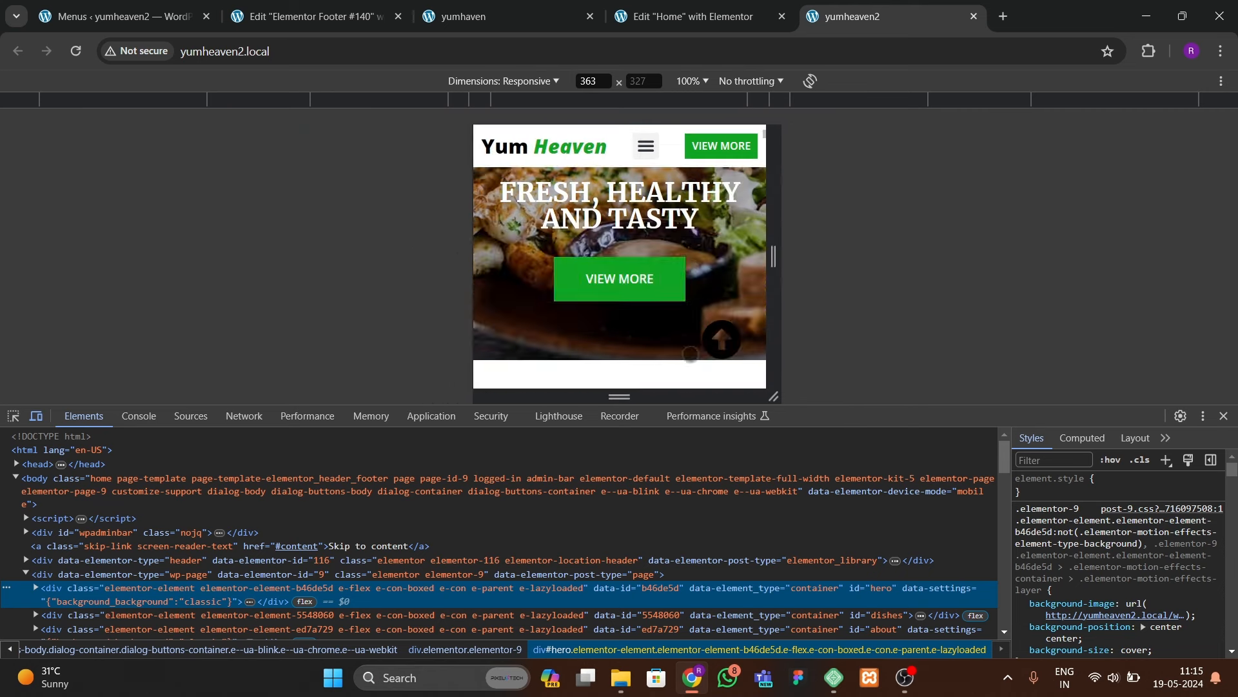
drag(815, 407, 816, 461)
click(1203, 470)
click(1219, 495)
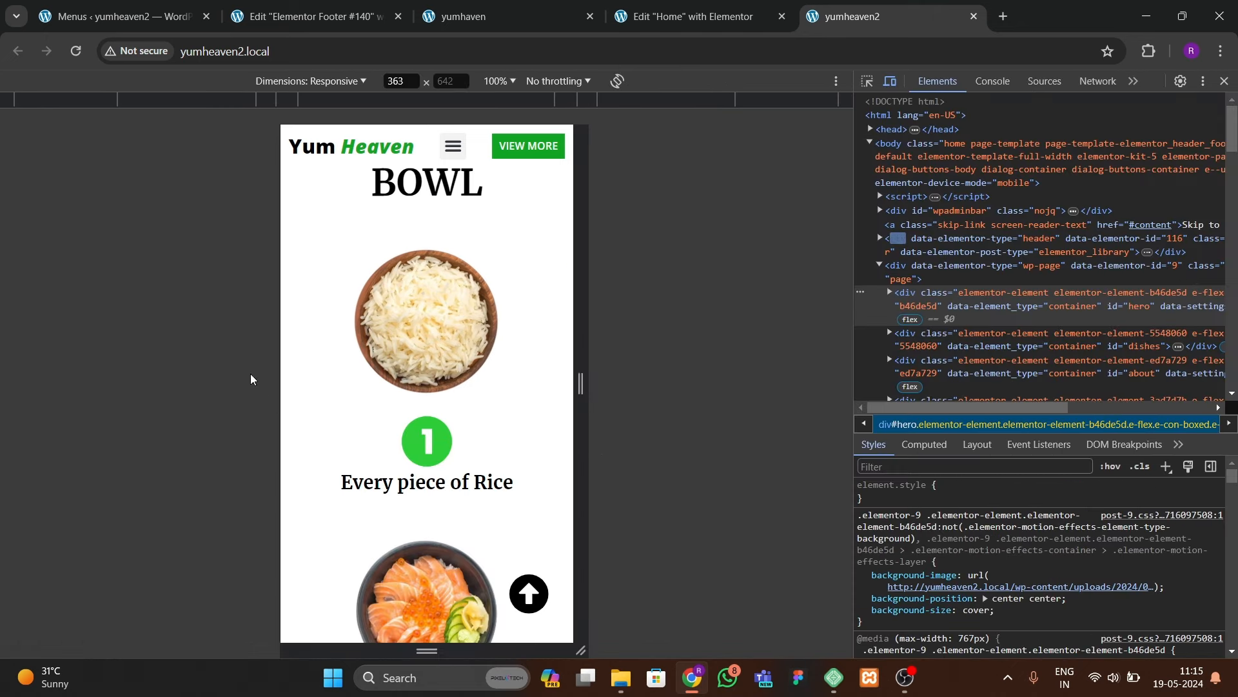
scroll(404, 432, up, 10)
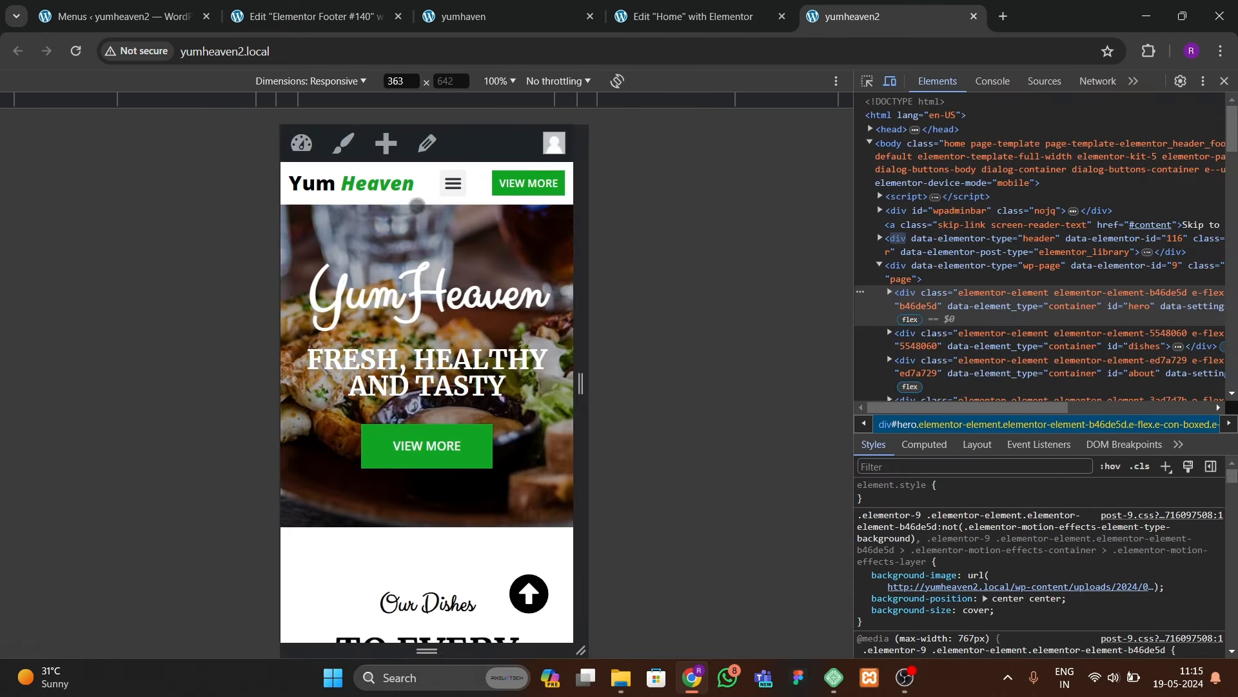
Step: Confirm the mobile hamburger menu jumps to Dishes and Testimonials
click(453, 183)
click(419, 253)
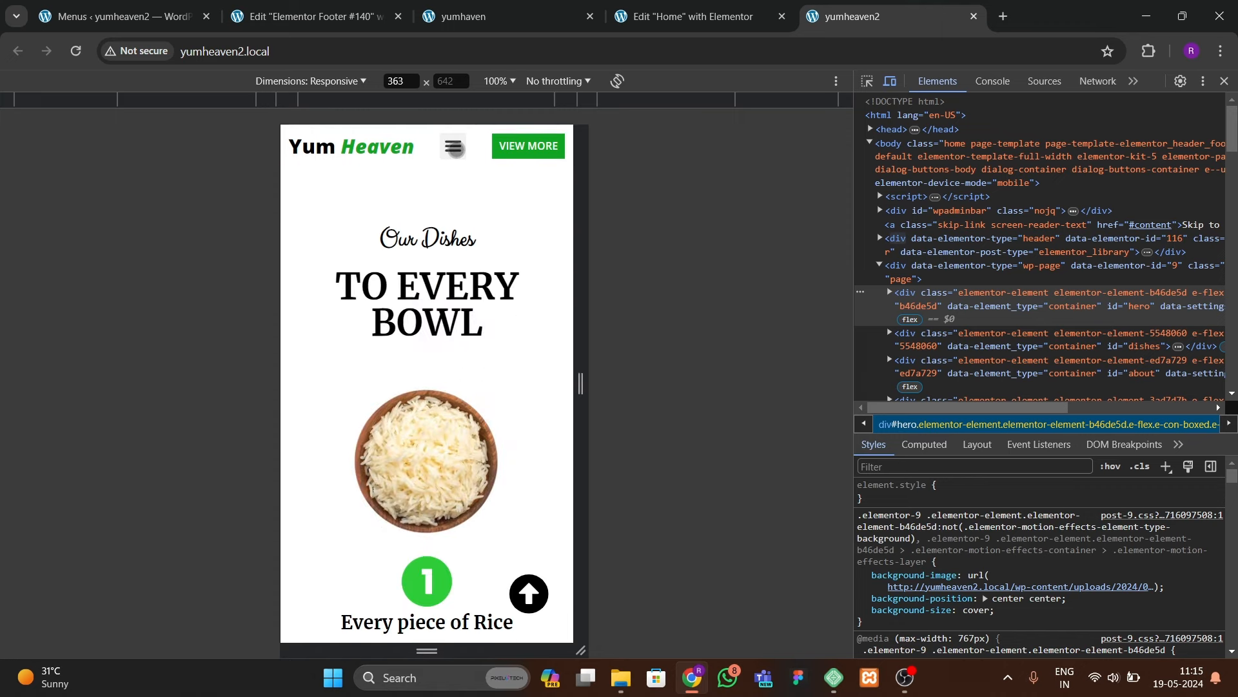
click(436, 279)
click(451, 146)
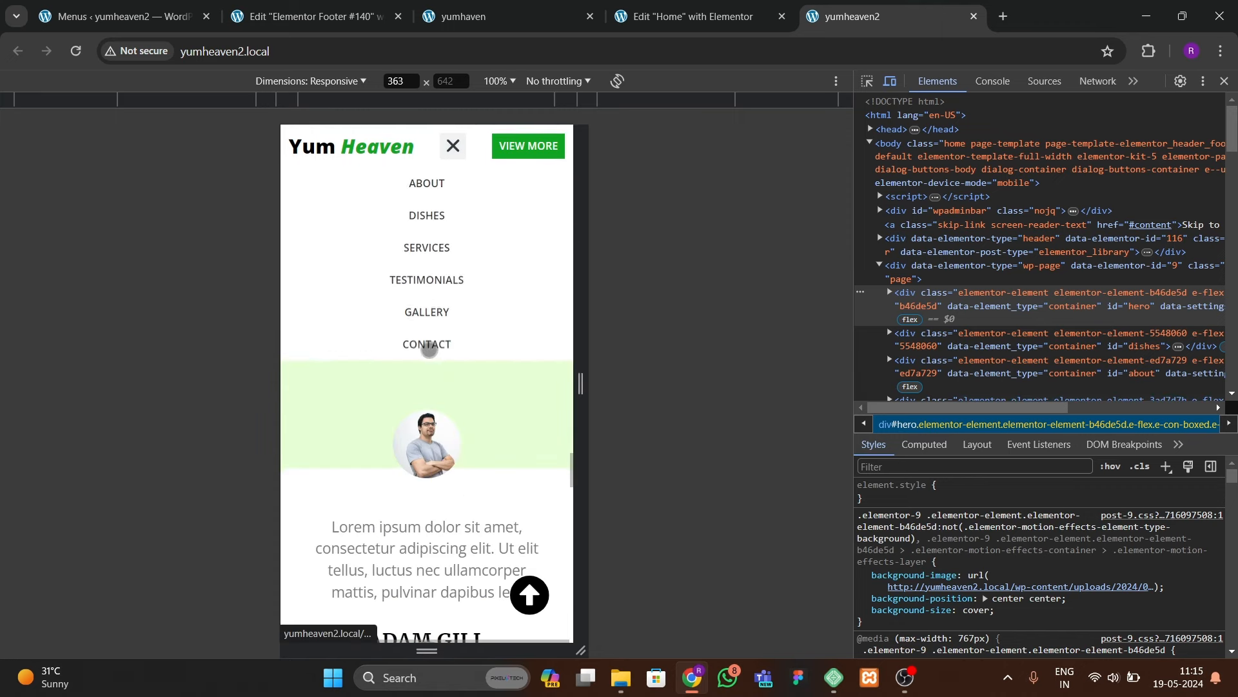
click(451, 148)
Step: Scroll back up and close DevTools to return to desktop view
scroll(465, 414, up, 15)
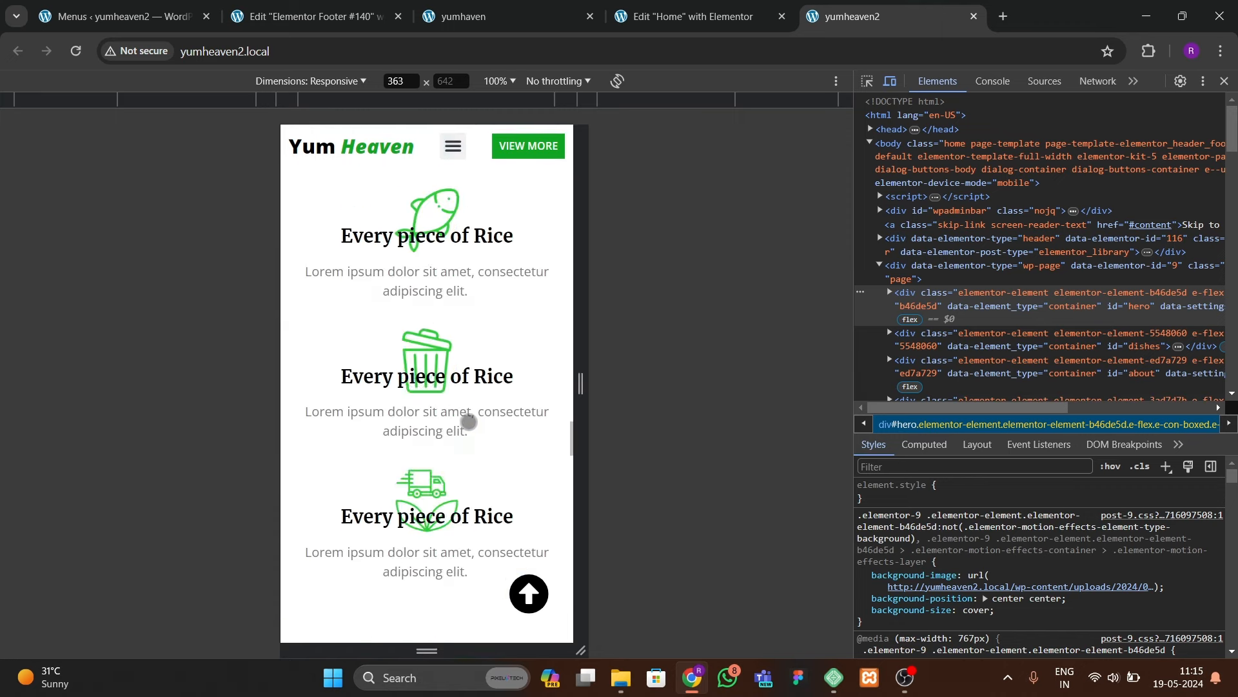
scroll(462, 422, up, 10)
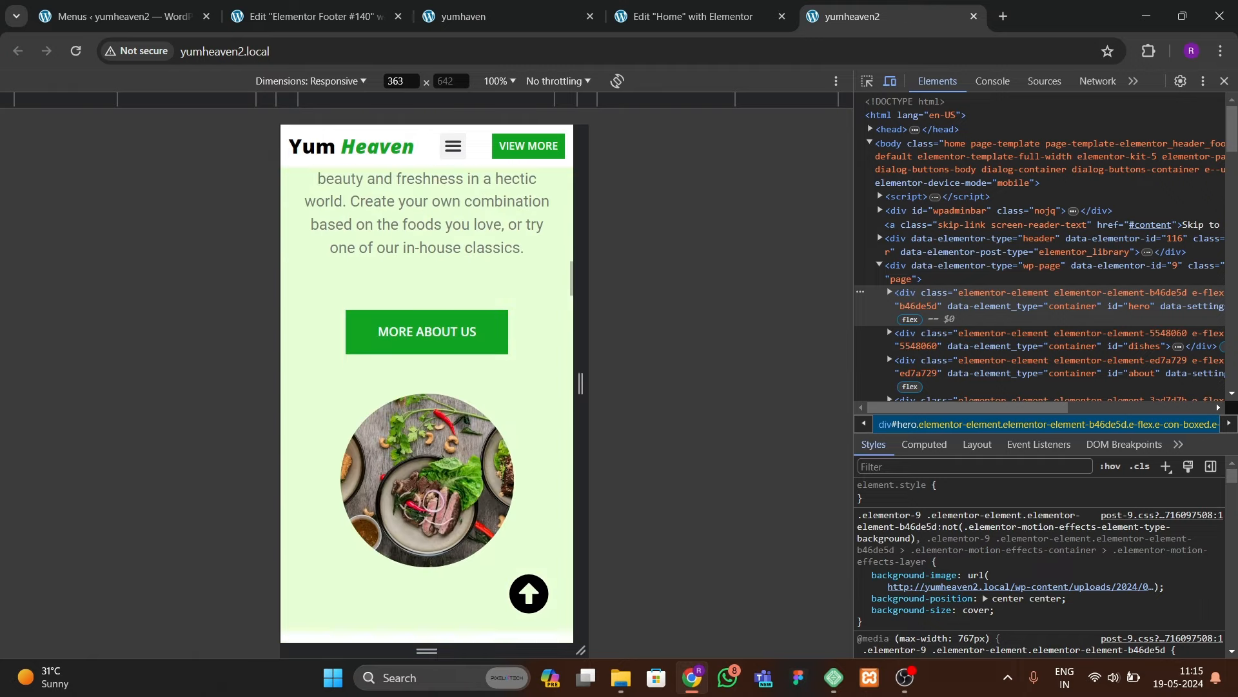
scroll(461, 426, up, 15)
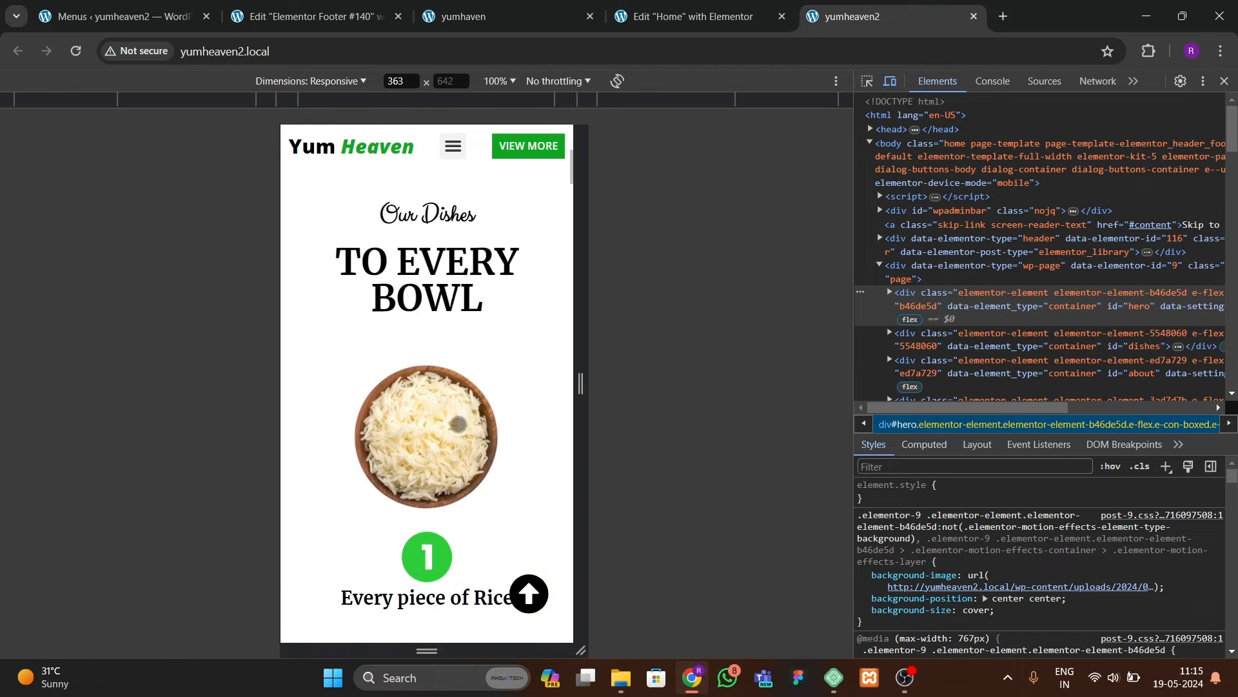
click(1224, 81)
scroll(428, 549, down, 20)
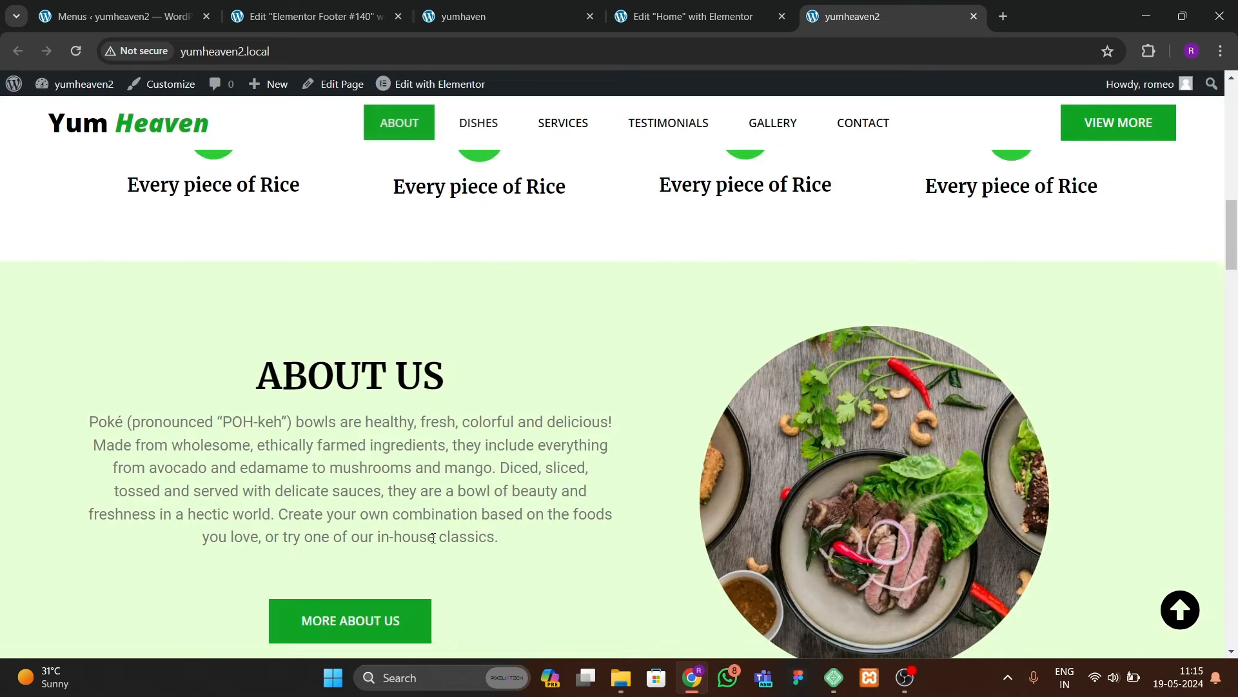
scroll(427, 550, up, 5)
scroll(427, 549, down, 15)
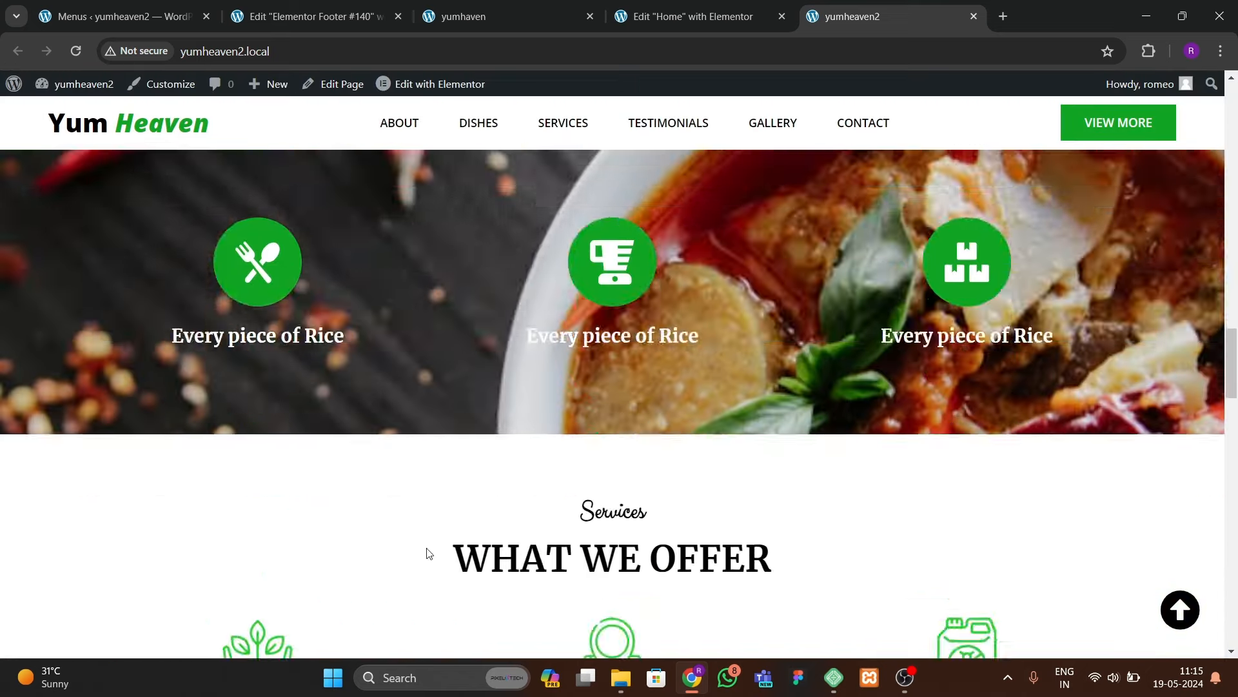
scroll(428, 548, down, 10)
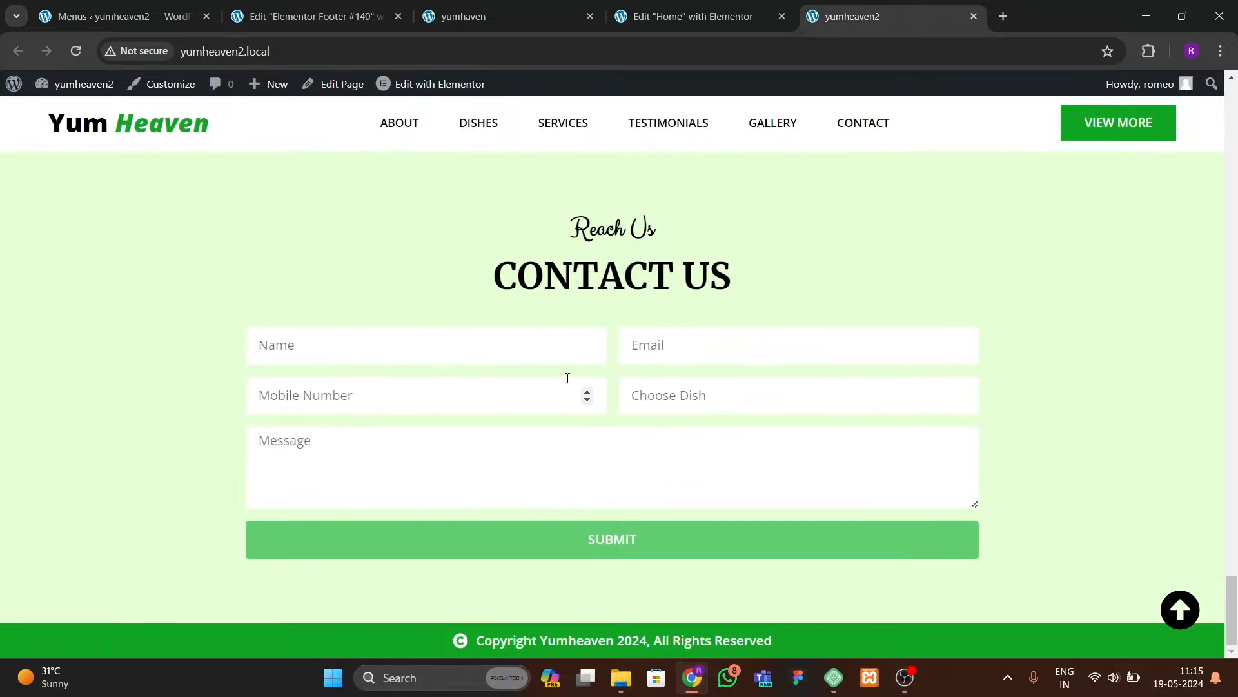
scroll(567, 387, up, 10)
scroll(563, 387, up, 8)
scroll(564, 387, down, 4)
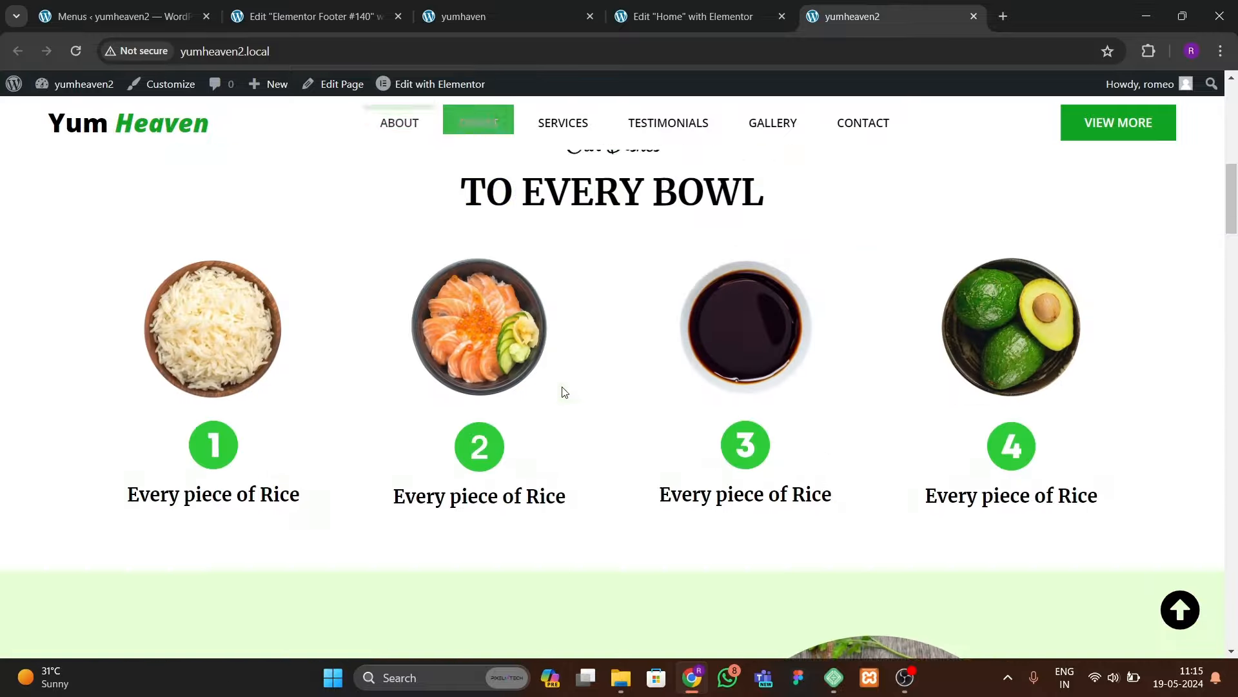
scroll(563, 387, up, 3)
scroll(562, 386, up, 4)
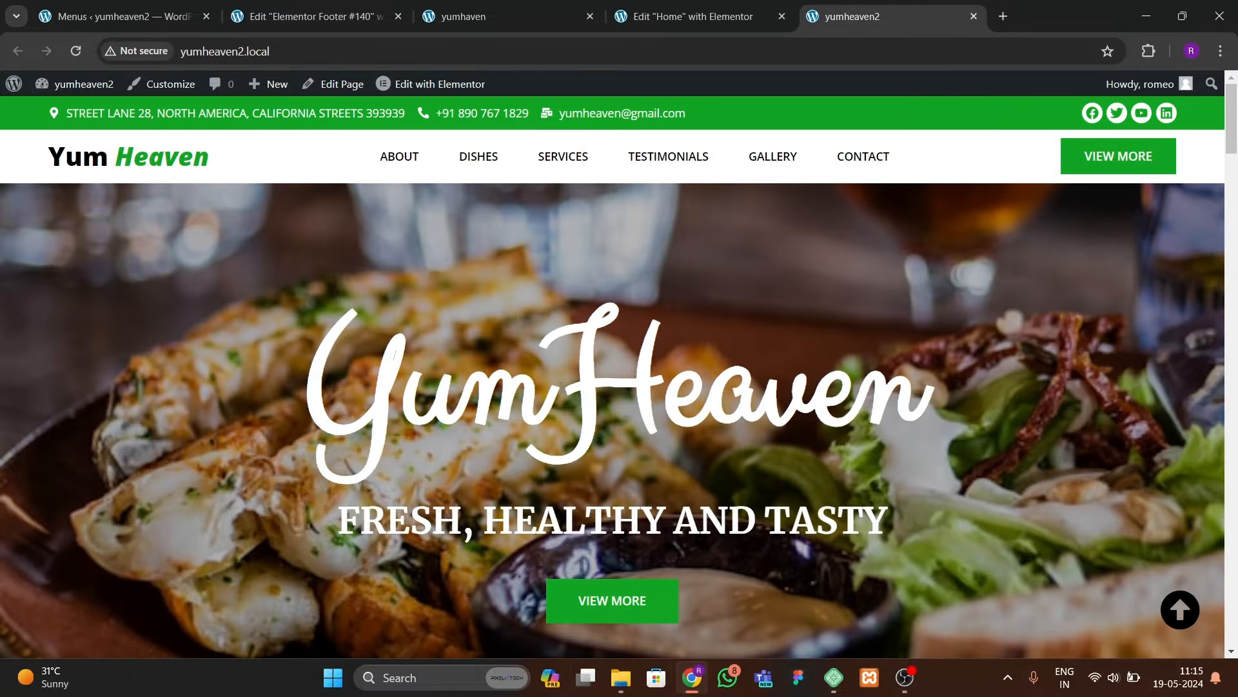
scroll(561, 386, down, 10)
scroll(561, 386, up, 10)
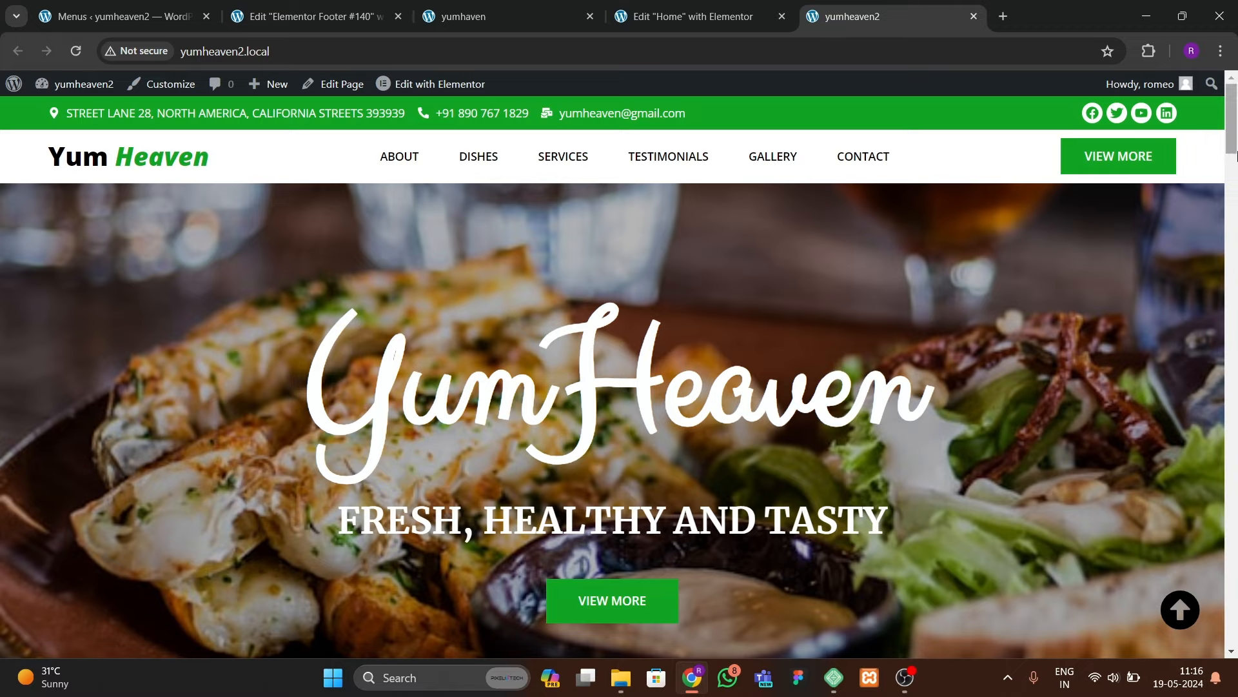
mouse_move(1237, 155)
mouse_down()
mouse_move(1237, 600)
mouse_move(1237, 139)
mouse_up()
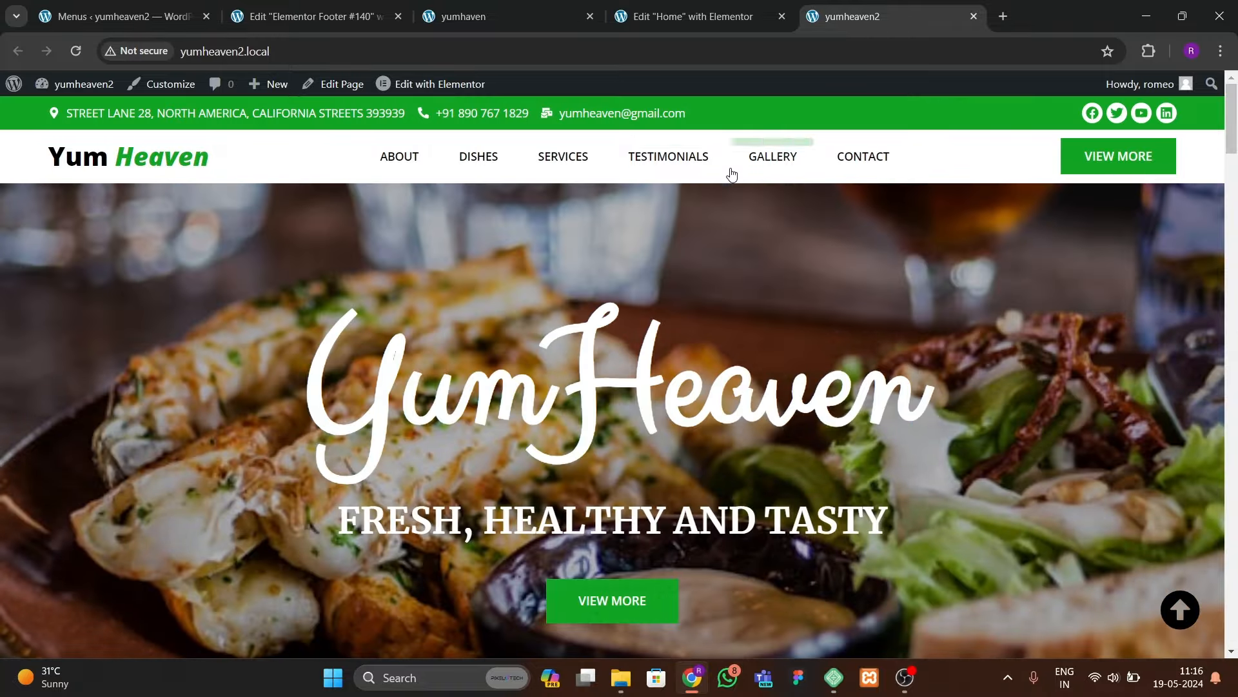